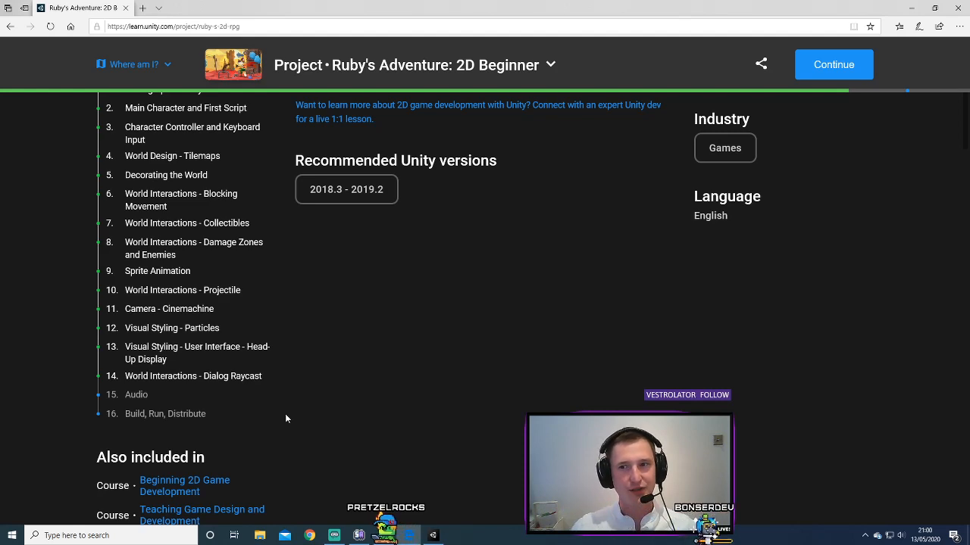
- Open the Audio tutorial of the Ruby's Adventure project, expand its overview and read the summary
{"action": "left_click", "coordinate": [141, 399]}
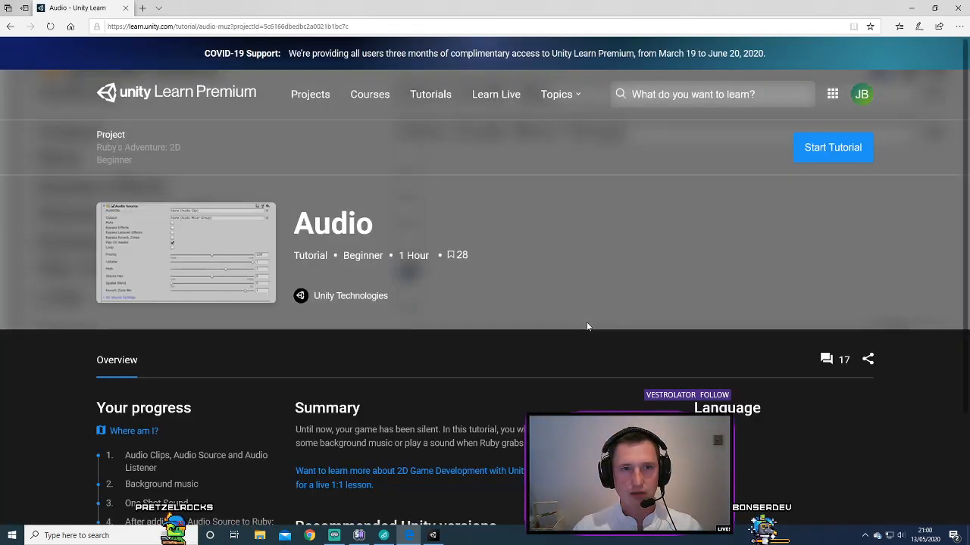
{"action": "scroll", "coordinate": [409, 331], "scroll_direction": "down", "scroll_amount": 1}
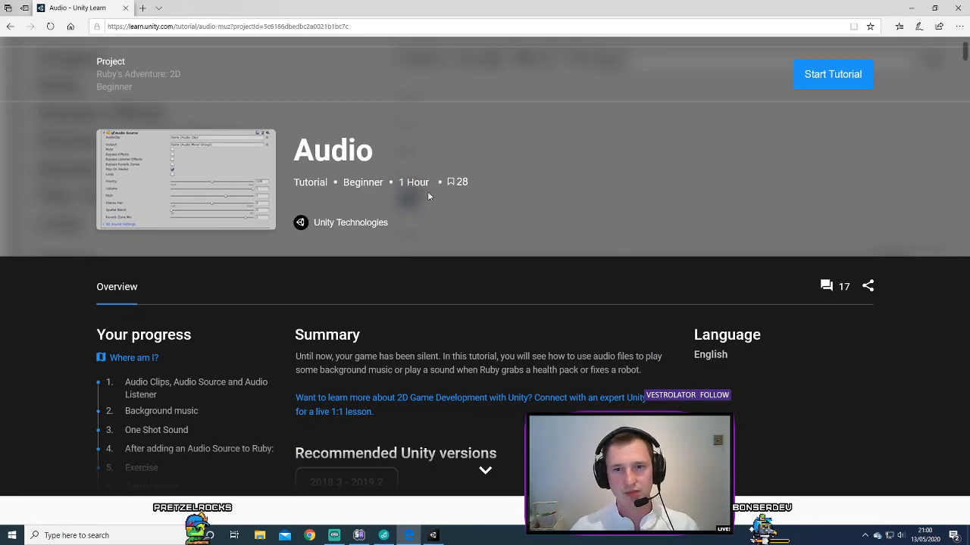
{"action": "scroll", "coordinate": [430, 208], "scroll_direction": "down", "scroll_amount": 1}
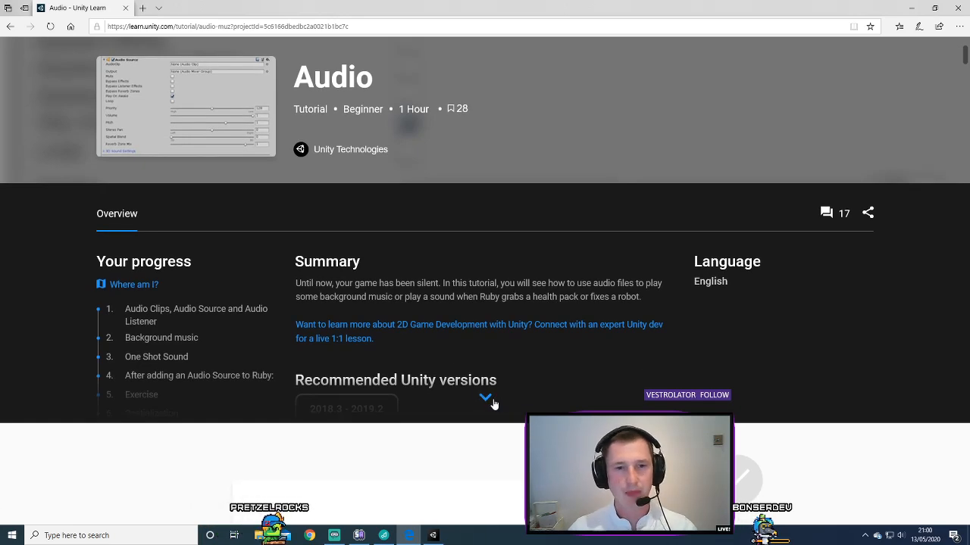
{"action": "left_click", "coordinate": [485, 398]}
{"action": "scroll", "coordinate": [303, 398], "scroll_direction": "down", "scroll_amount": 1}
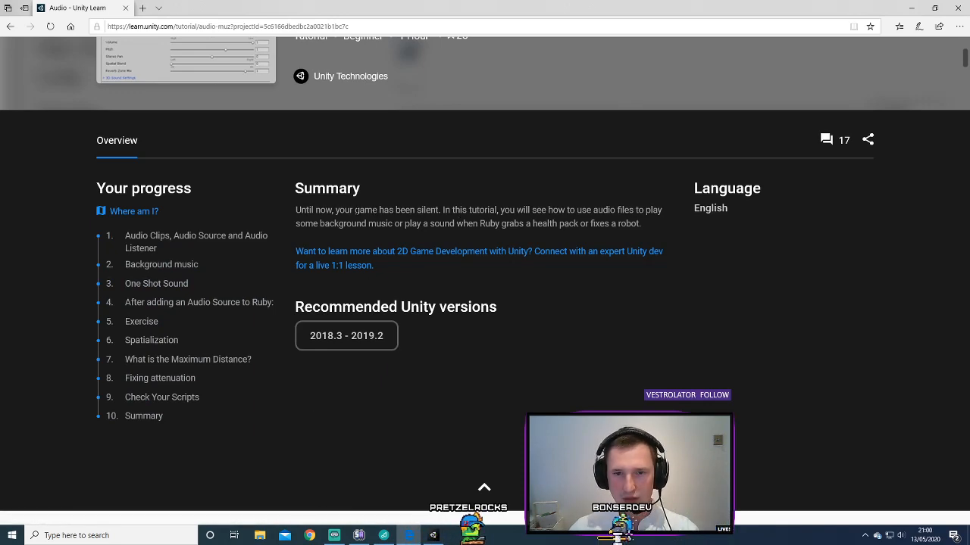
{"action": "left_click_drag", "start_coordinate": [370, 211], "coordinate": [440, 225]}
{"action": "left_click", "coordinate": [498, 225]}
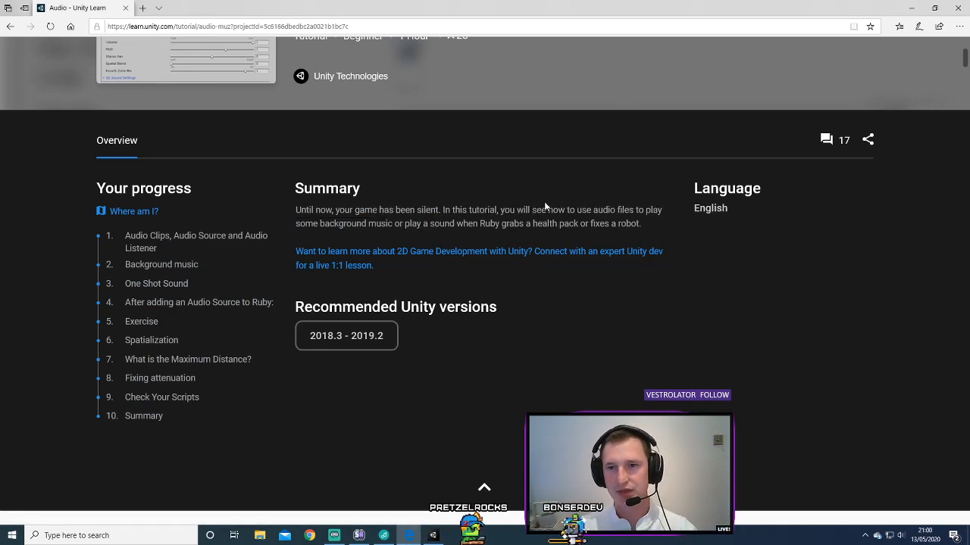
{"action": "left_click_drag", "start_coordinate": [423, 210], "coordinate": [509, 224]}
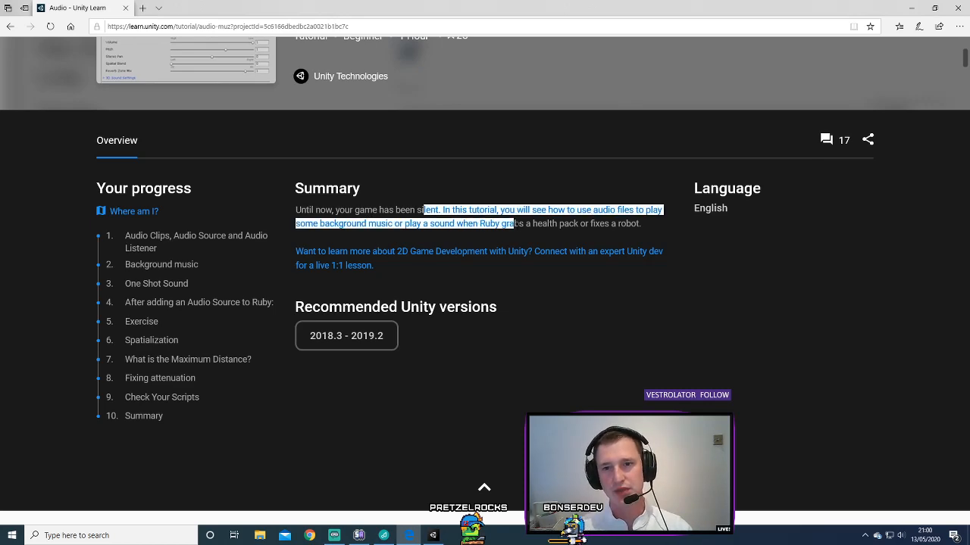
{"action": "left_click", "coordinate": [509, 224]}
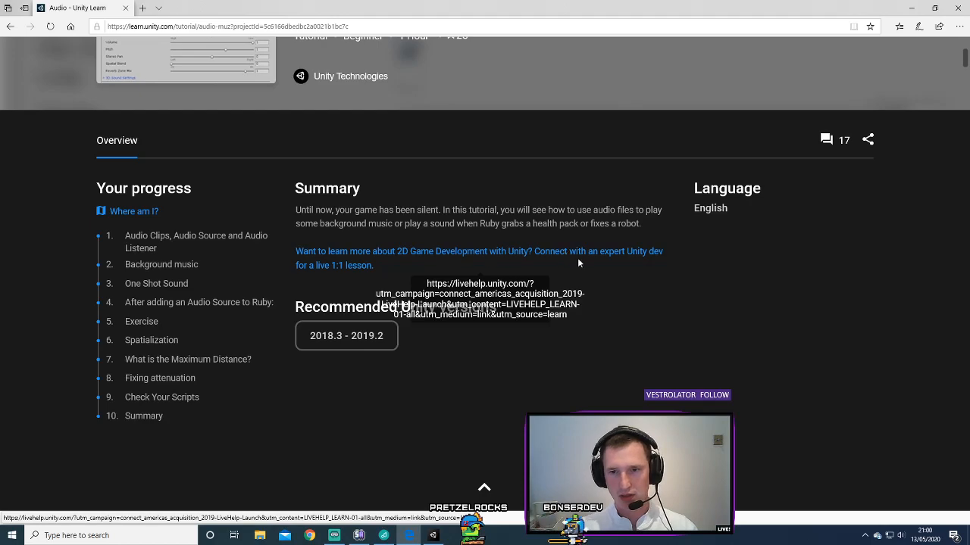
- Read the tutorial's explanations of Audio Clips and the Audio Listener in its first section
{"action": "scroll", "coordinate": [450, 334], "scroll_direction": "down", "scroll_amount": 3}
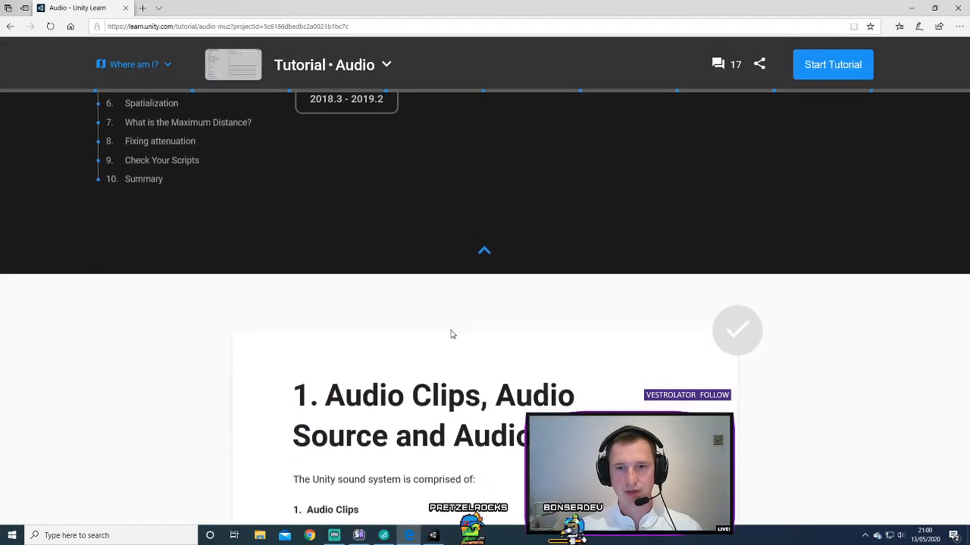
{"action": "scroll", "coordinate": [447, 330], "scroll_direction": "up", "scroll_amount": 3}
{"action": "scroll", "coordinate": [391, 257], "scroll_direction": "down", "scroll_amount": 3}
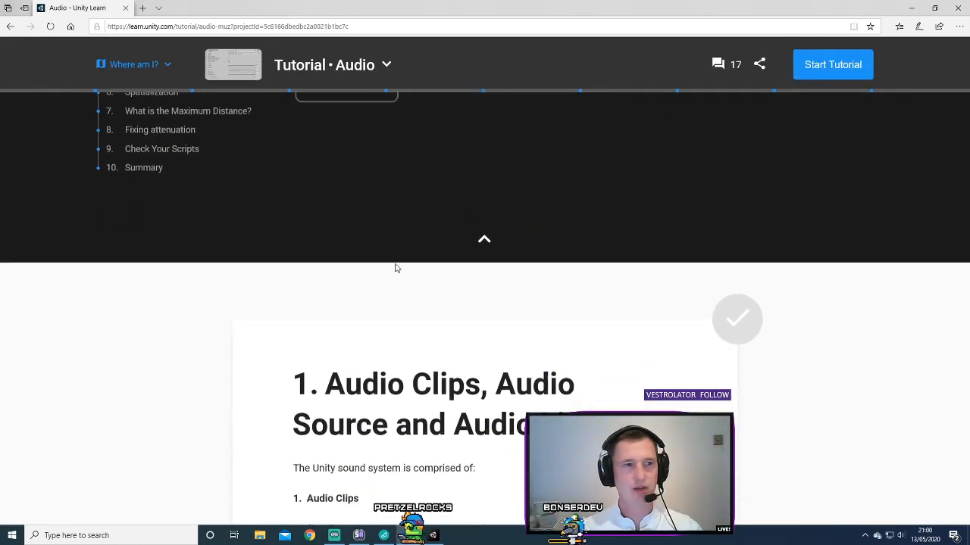
{"action": "scroll", "coordinate": [395, 268], "scroll_direction": "down", "scroll_amount": 4}
{"action": "scroll", "coordinate": [400, 271], "scroll_direction": "up", "scroll_amount": 1}
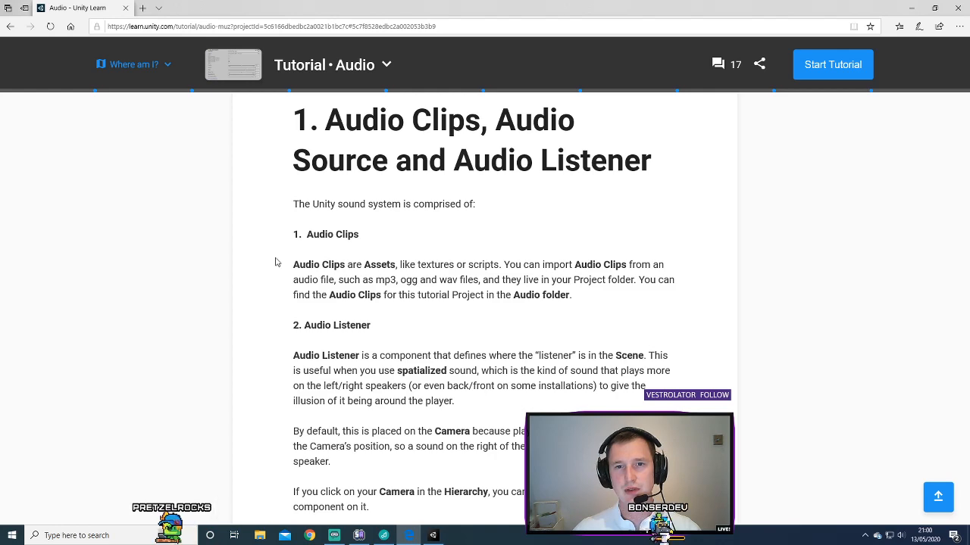
{"action": "scroll", "coordinate": [275, 262], "scroll_direction": "down", "scroll_amount": 1}
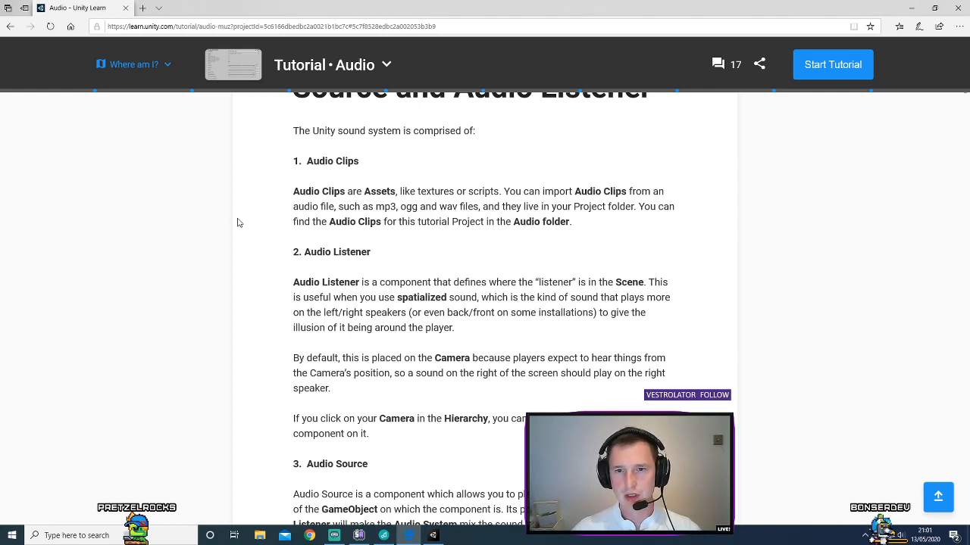
{"action": "scroll", "coordinate": [237, 222], "scroll_direction": "down", "scroll_amount": 1}
{"action": "scroll", "coordinate": [314, 205], "scroll_direction": "down", "scroll_amount": 1}
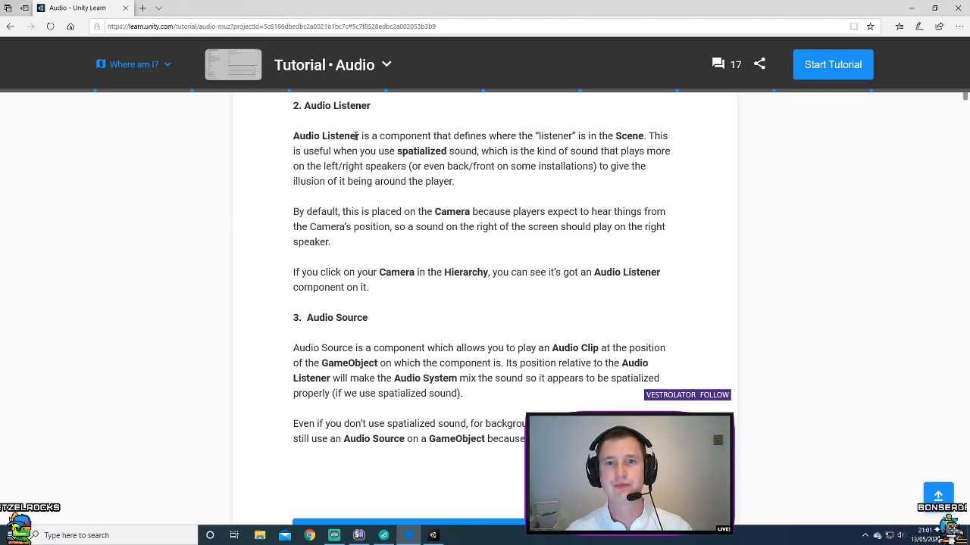
{"action": "left_click_drag", "start_coordinate": [357, 136], "coordinate": [438, 176]}
{"action": "left_click", "coordinate": [440, 180]}
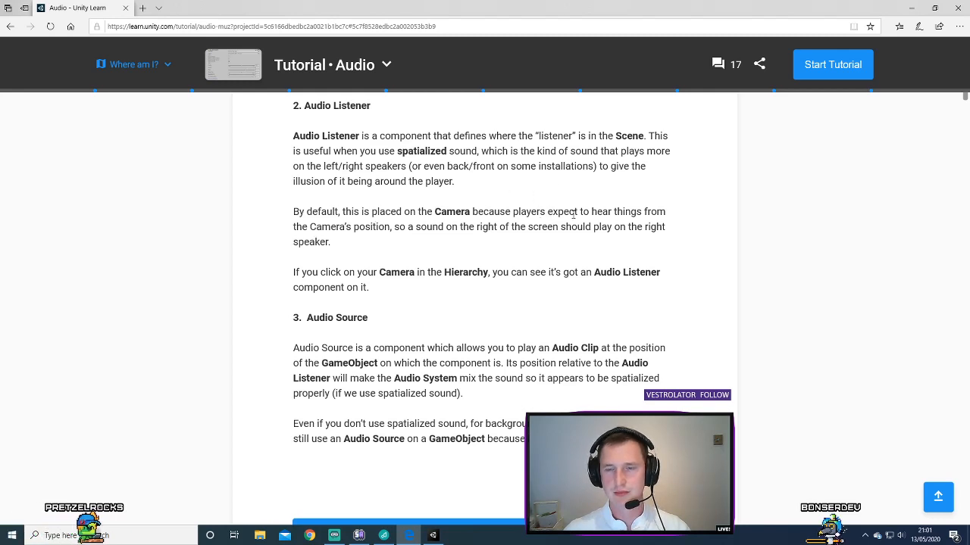
- Read the Audio Source explanation and mark the tutorial's first step as completed
{"action": "scroll", "coordinate": [243, 226], "scroll_direction": "down", "scroll_amount": 1}
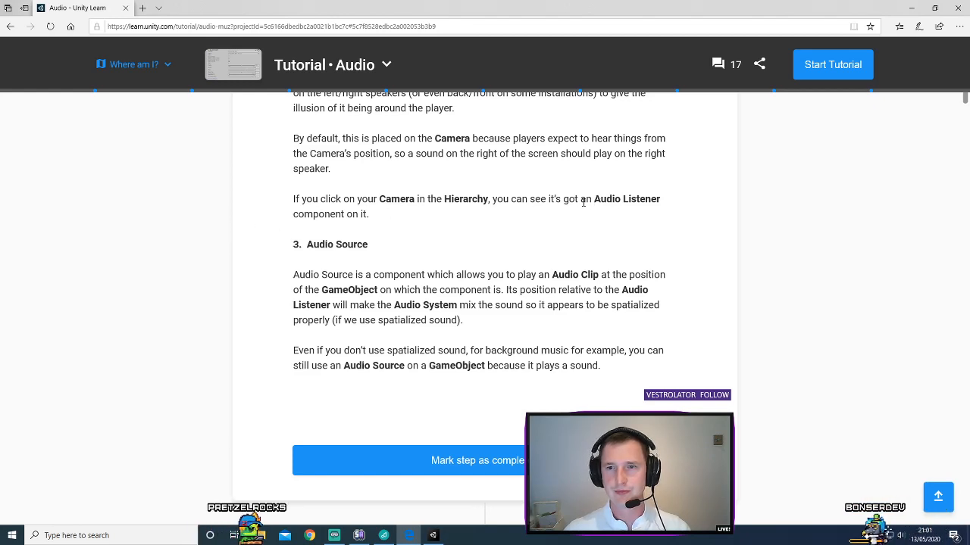
{"action": "scroll", "coordinate": [290, 210], "scroll_direction": "down", "scroll_amount": 2}
{"action": "scroll", "coordinate": [303, 206], "scroll_direction": "up", "scroll_amount": 1}
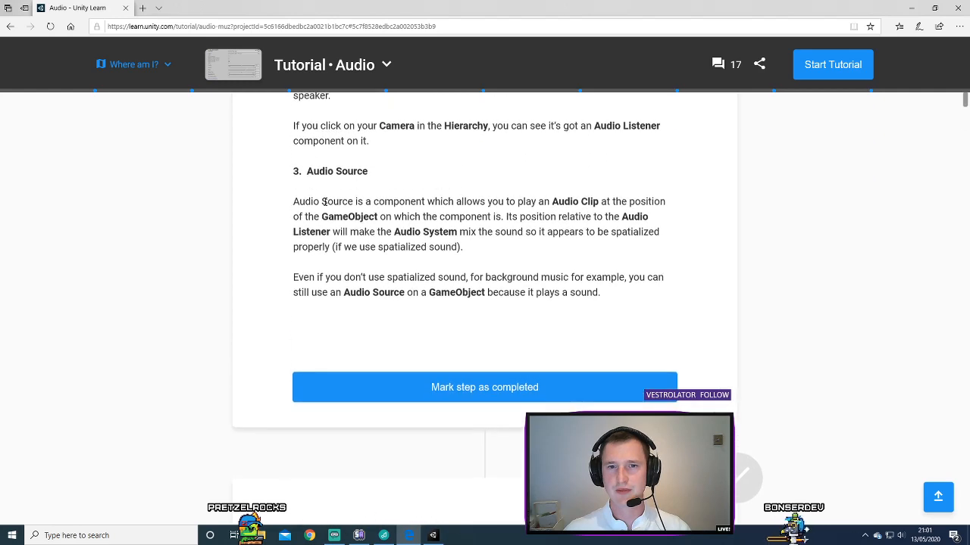
{"action": "left_click_drag", "start_coordinate": [327, 202], "coordinate": [342, 204]}
{"action": "left_click", "coordinate": [364, 217]}
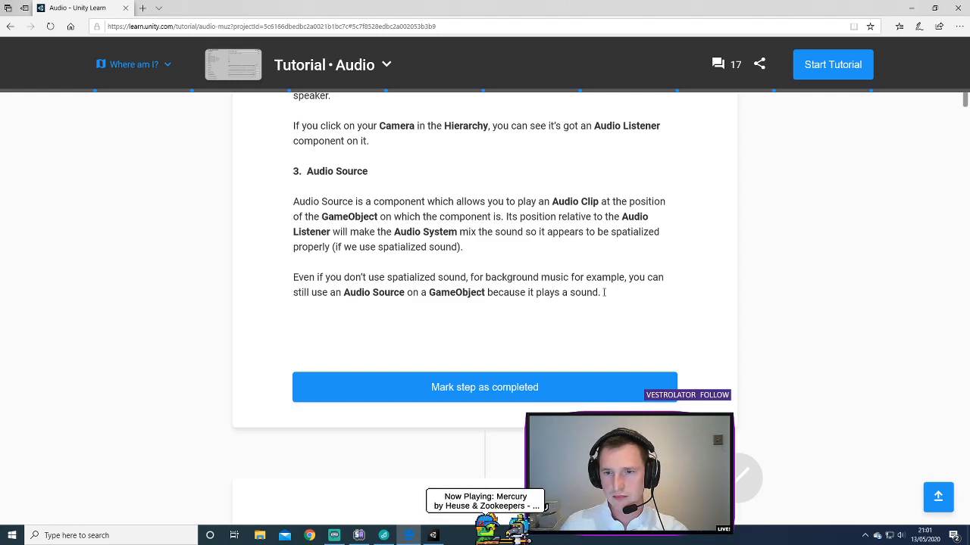
{"action": "scroll", "coordinate": [506, 292], "scroll_direction": "down", "scroll_amount": 3}
{"action": "left_click", "coordinate": [489, 246]}
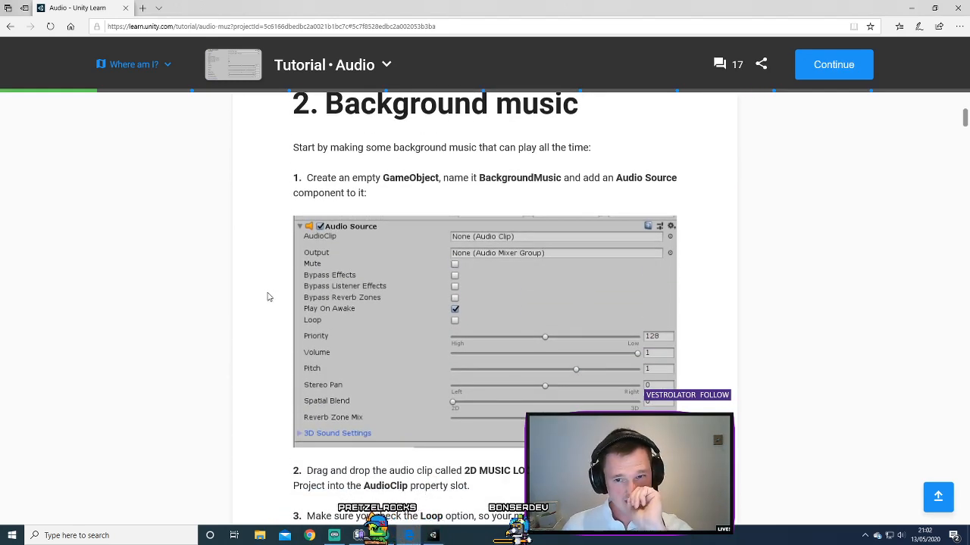
- Switch to Unity, run the game, walk Ruby up to the frog character and talk to him
{"action": "left_click", "coordinate": [434, 536]}
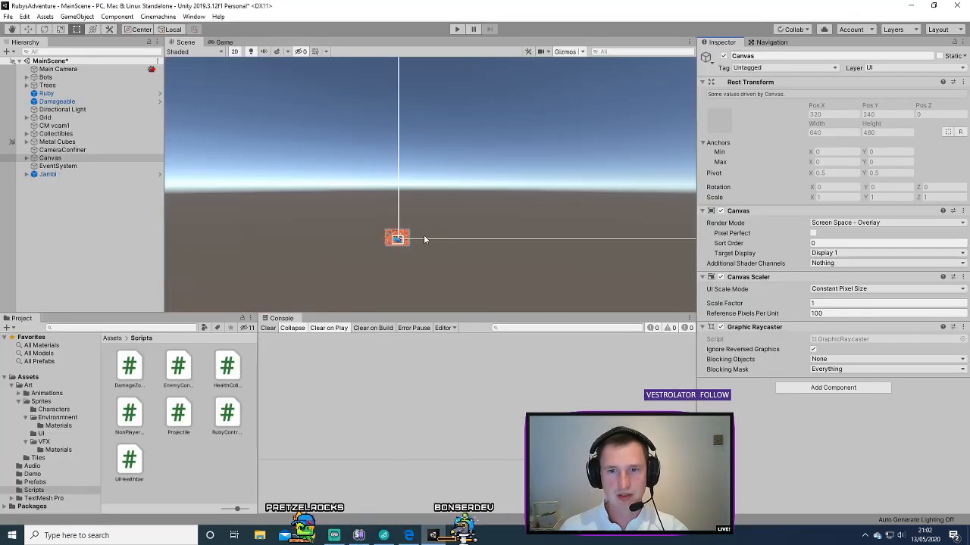
{"action": "scroll", "coordinate": [396, 241], "scroll_direction": "up", "scroll_amount": 10}
{"action": "scroll", "coordinate": [391, 278], "scroll_direction": "up", "scroll_amount": 6}
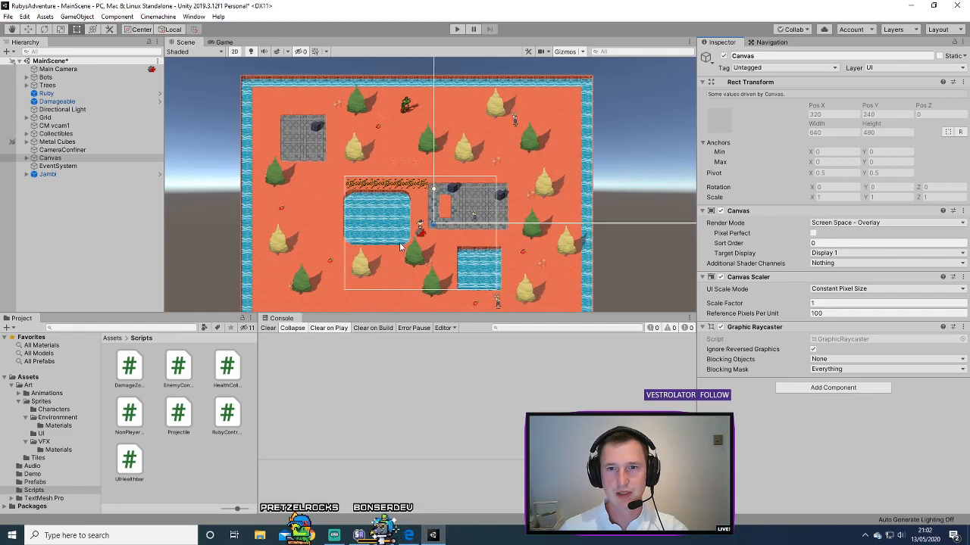
{"action": "left_click", "coordinate": [457, 29]}
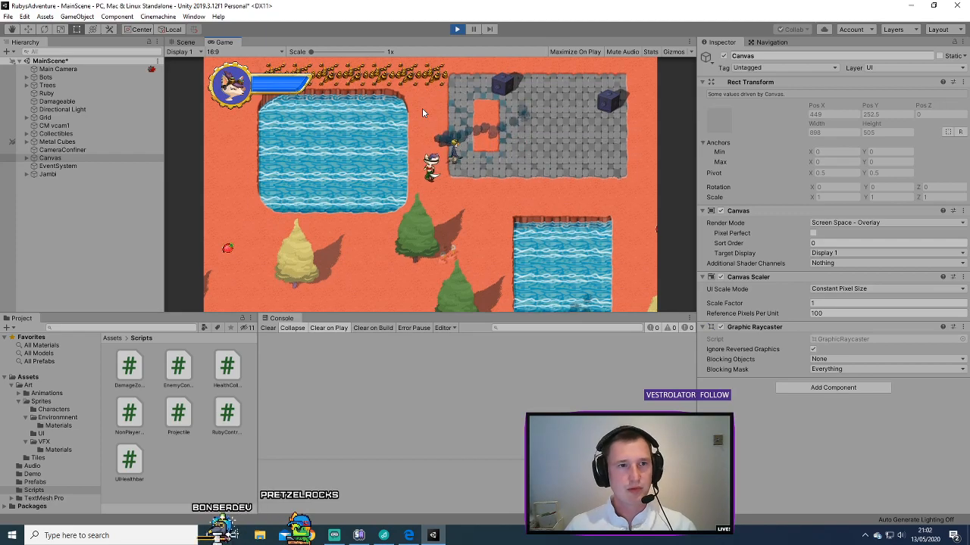
{"action": "key", "text": "Up"}
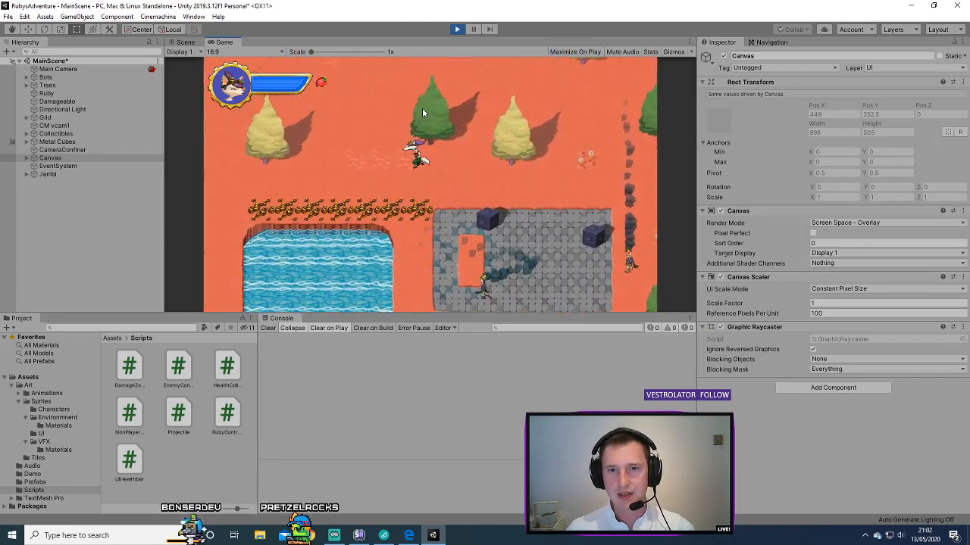
{"action": "key", "text": "Up"}
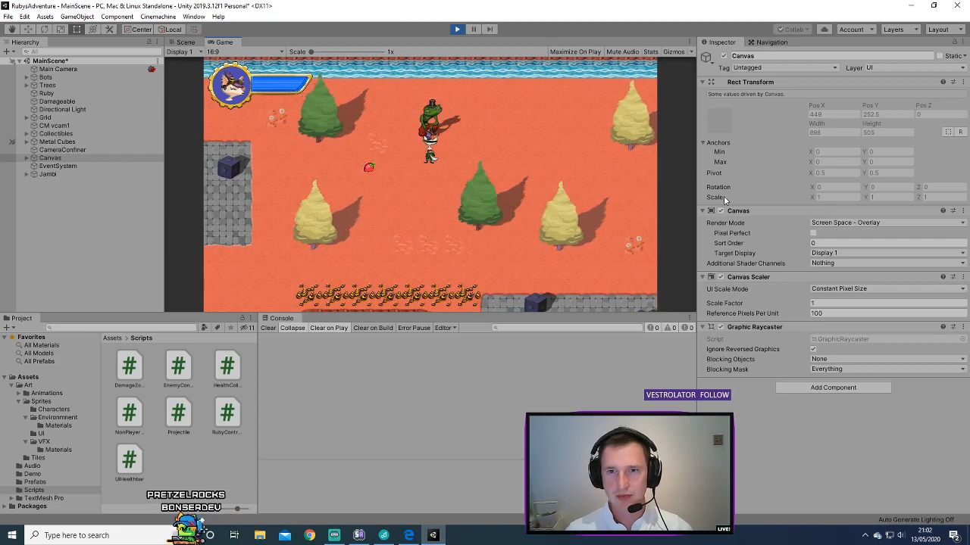
{"action": "key", "text": "x"}
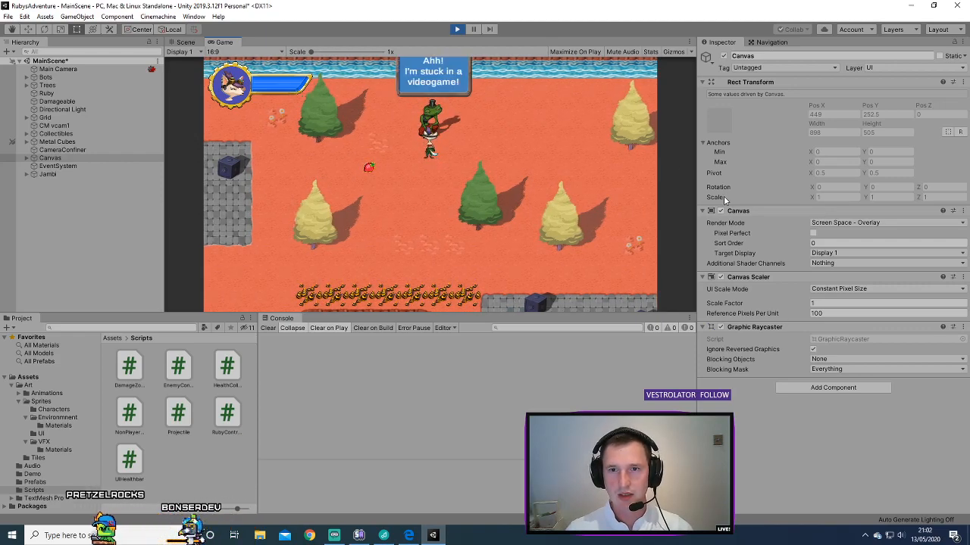
- Walk Ruby around the frog character to check the dialog behaviour and stop the game
{"action": "key", "text": "Right"}
{"action": "key", "text": "Up"}
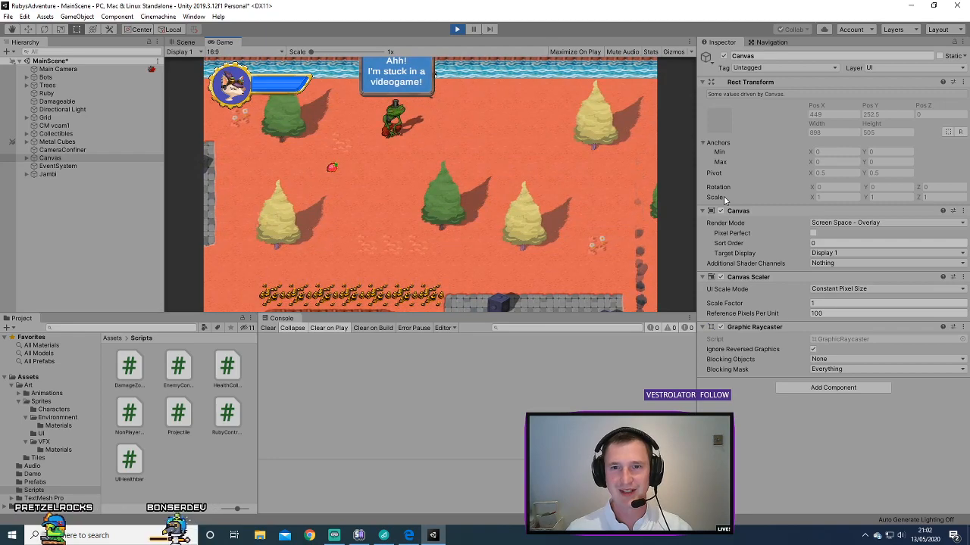
{"action": "key", "text": "Down"}
{"action": "key", "text": "Left"}
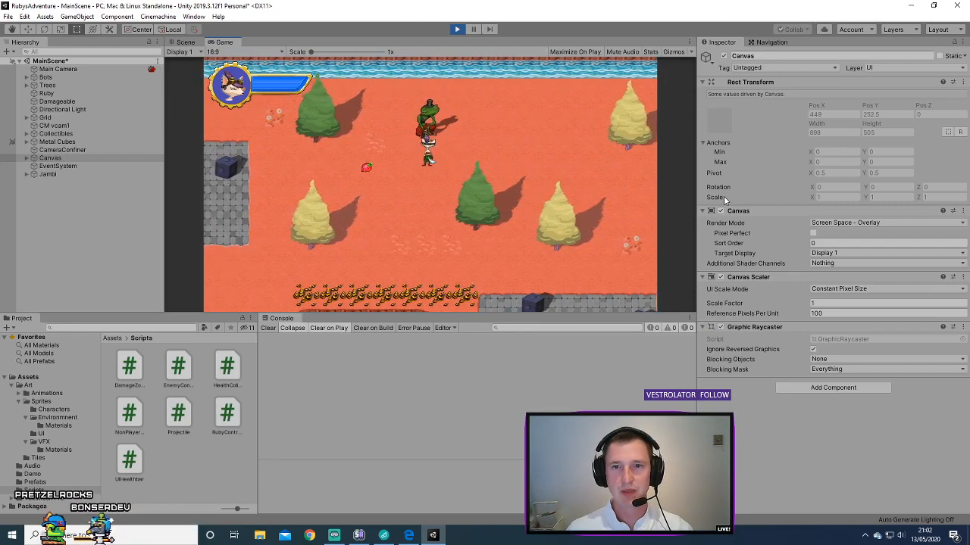
{"action": "key", "text": "Right"}
{"action": "key", "text": "Up"}
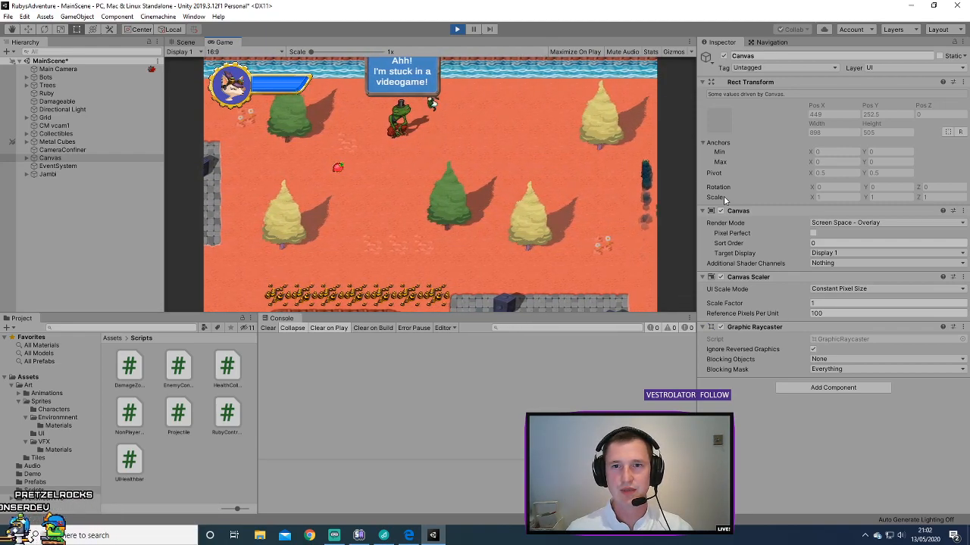
{"action": "key", "text": "Right"}
{"action": "key", "text": "Down"}
{"action": "key", "text": "Left"}
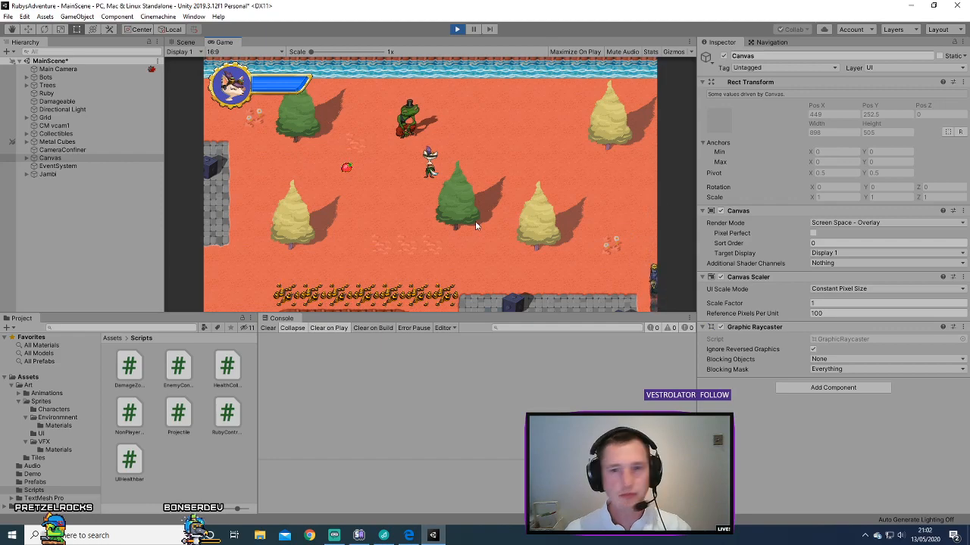
{"action": "key", "text": "ctrl+p"}
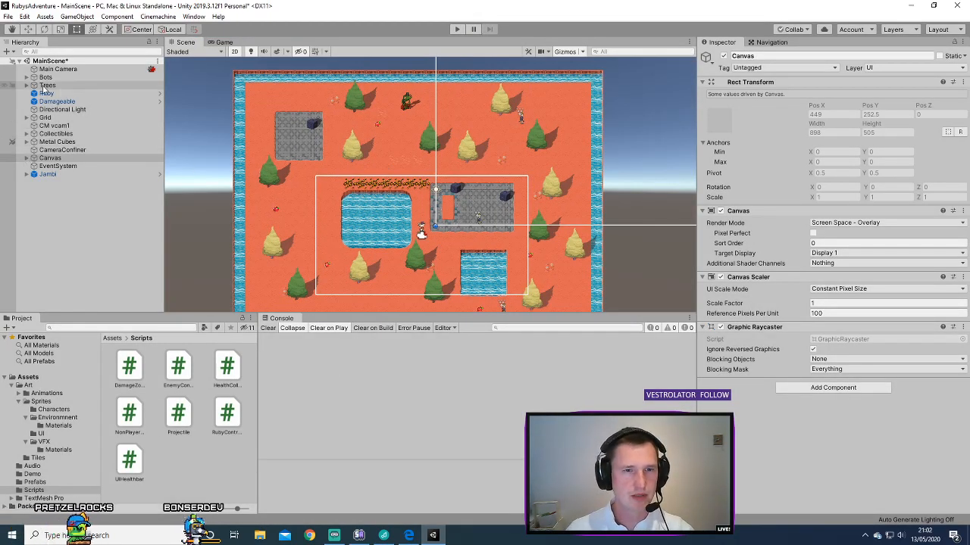
- Inspect the Main Camera's components for its Audio Listener
{"action": "left_click", "coordinate": [56, 70]}
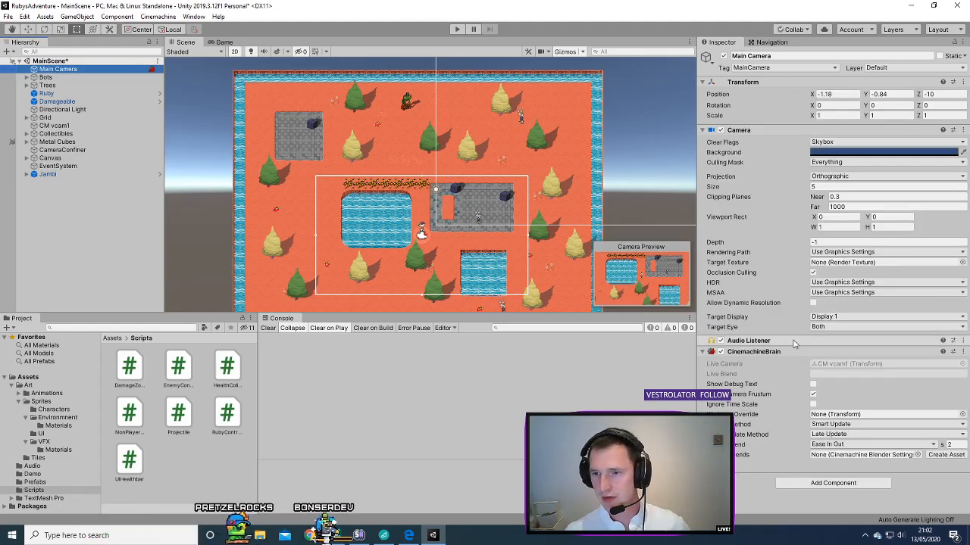
{"action": "key", "text": "XF86AudioLowerVolume"}
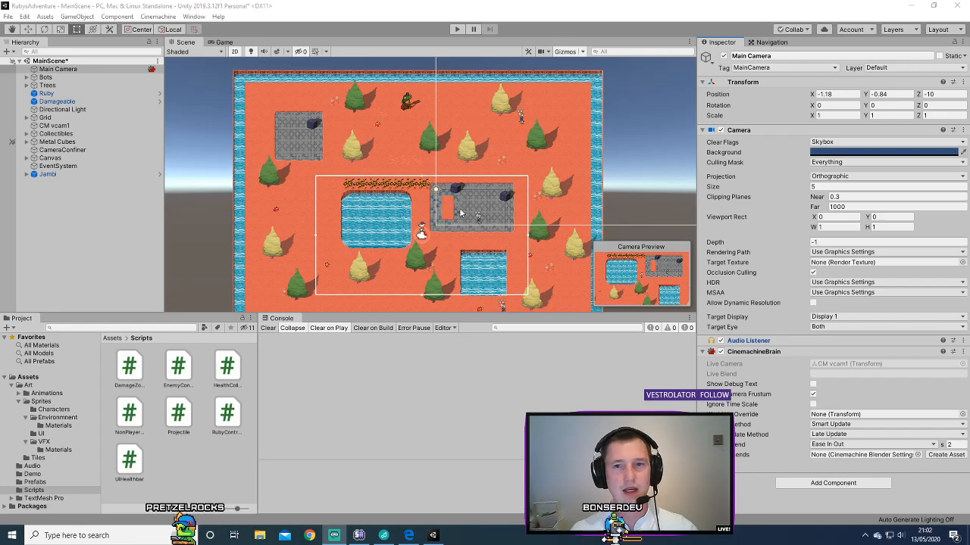
- Switch to the browser and read the first instruction of the Background music section
{"action": "left_click", "coordinate": [414, 539]}
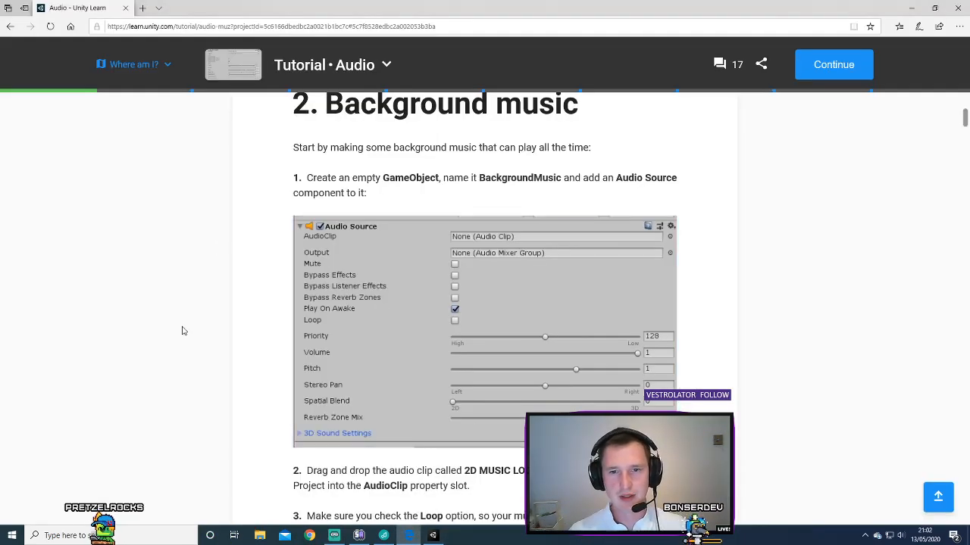
{"action": "scroll", "coordinate": [182, 413], "scroll_direction": "down", "scroll_amount": 1}
{"action": "scroll", "coordinate": [180, 416], "scroll_direction": "up", "scroll_amount": 1}
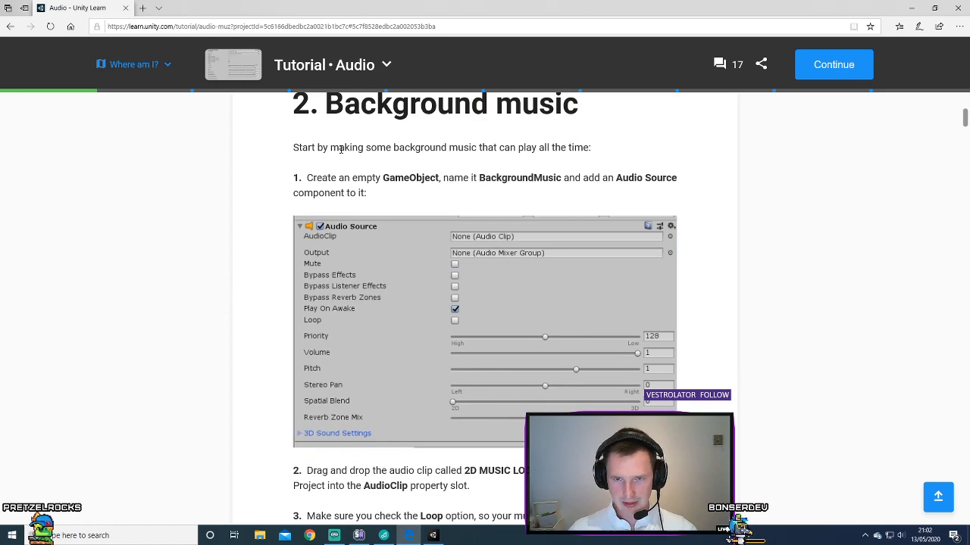
{"action": "left_click_drag", "start_coordinate": [344, 177], "coordinate": [385, 197]}
{"action": "left_click", "coordinate": [446, 195]}
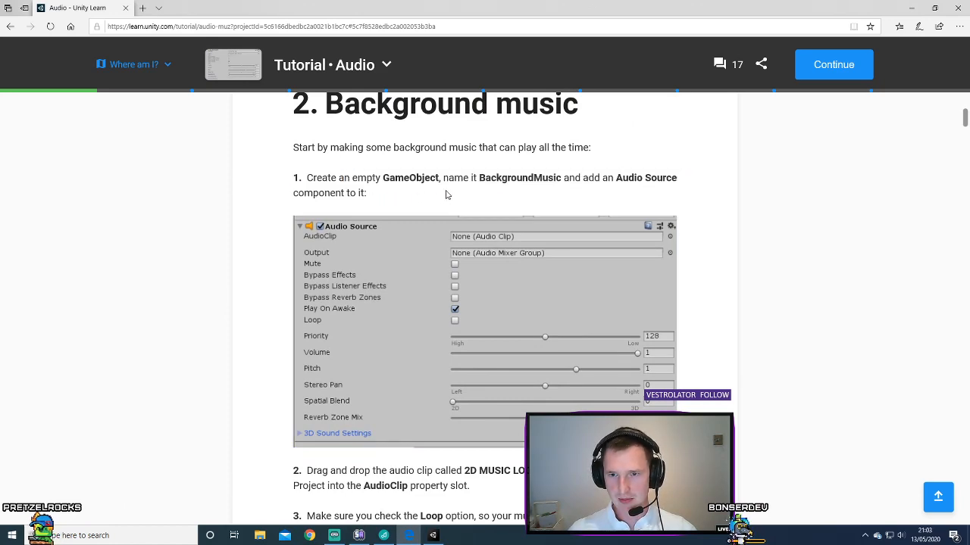
- Switch to Unity and create a new Audio Source object at the root of the scene hierarchy
{"action": "left_click", "coordinate": [433, 535]}
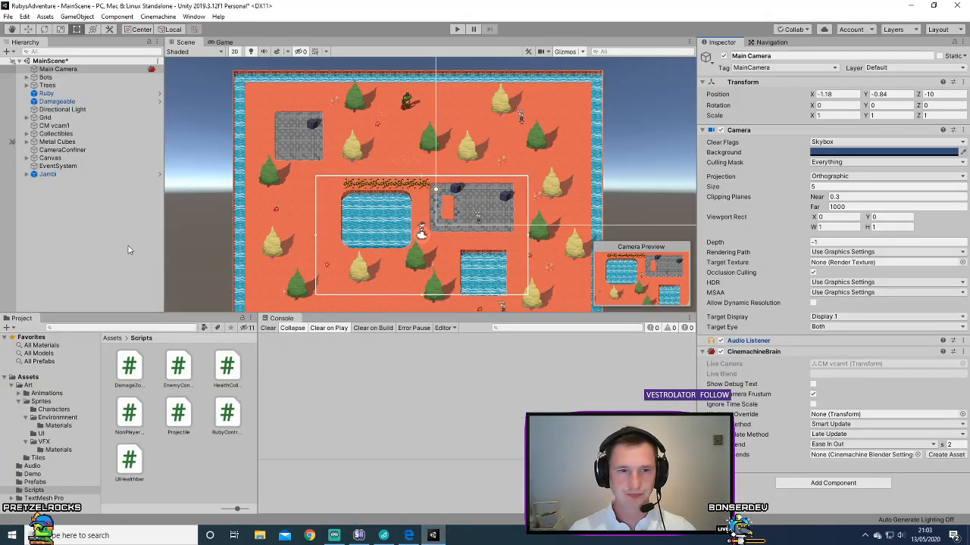
{"action": "right_click", "coordinate": [84, 242]}
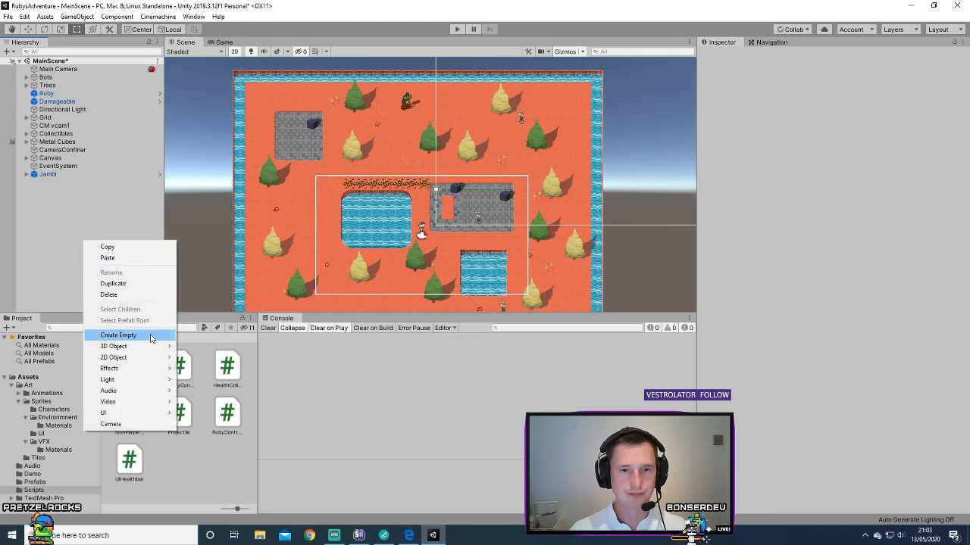
{"action": "mouse_move", "coordinate": [151, 391]}
{"action": "left_click", "coordinate": [206, 392]}
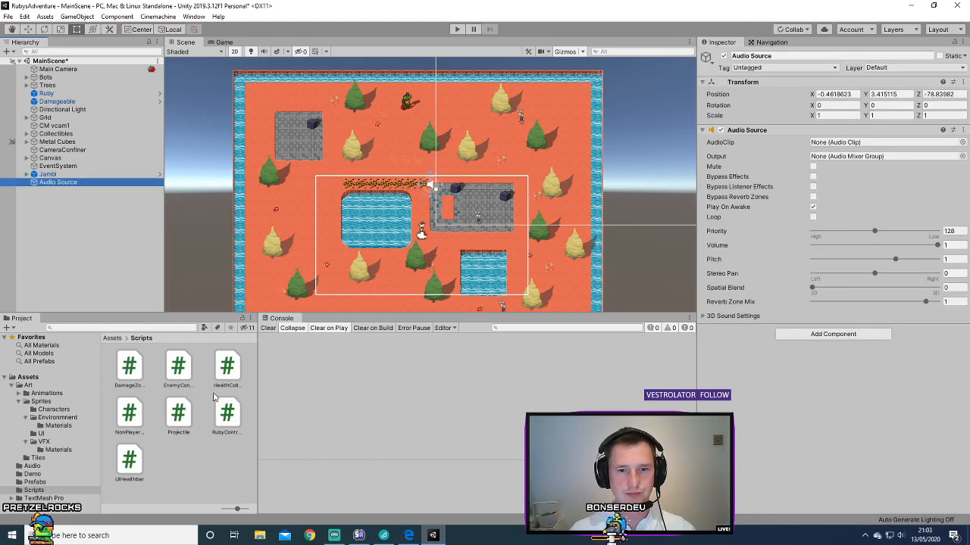
- Rename the new Audio Source object as BackgroundMusic
{"action": "right_click", "coordinate": [67, 178]}
{"action": "left_click", "coordinate": [74, 185]}
{"action": "right_click", "coordinate": [73, 186]}
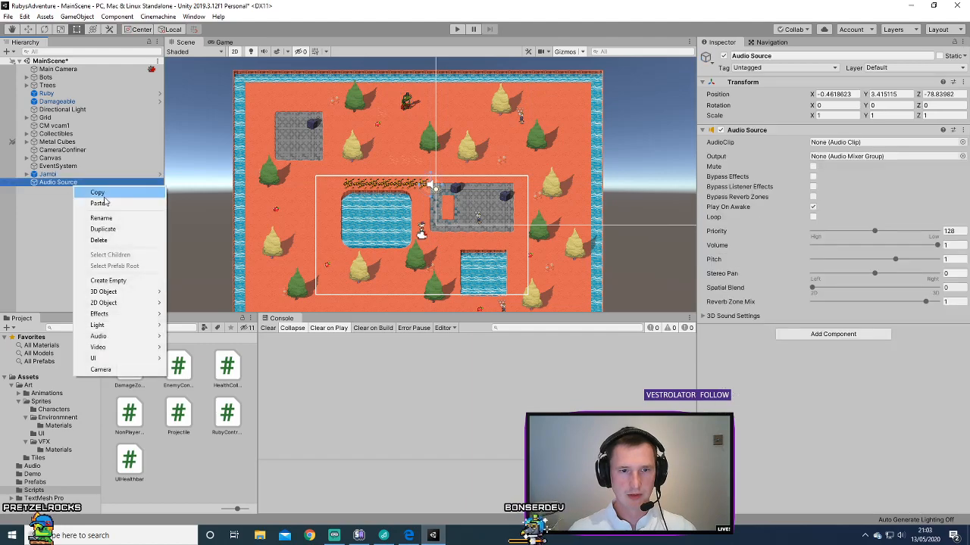
{"action": "left_click", "coordinate": [118, 218]}
{"action": "type", "text": "Ba"}
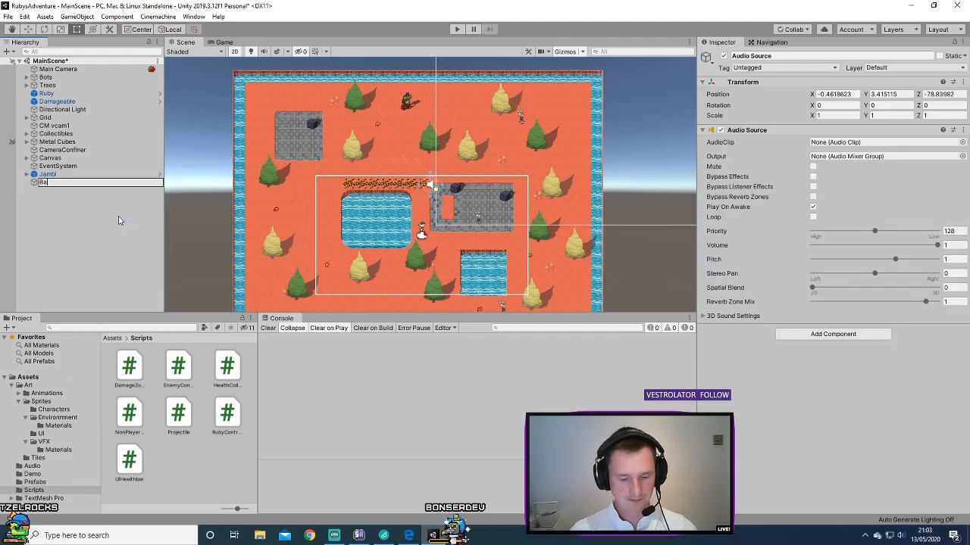
{"action": "type", "text": "ckgroundMusic"}
{"action": "key", "text": "Return"}
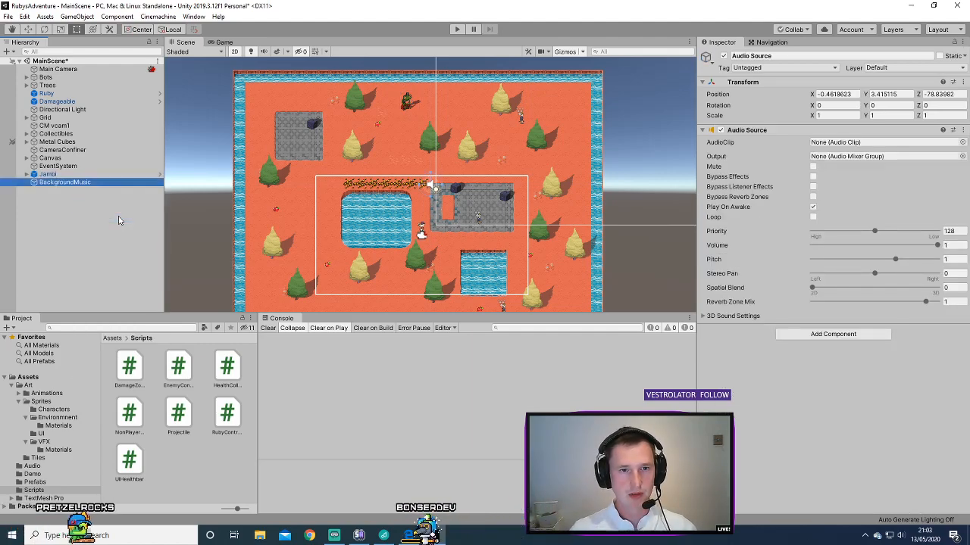
- Check the audio clip instruction in the browser tutorial, return to Unity and set BackgroundMusic's Z position to 0
{"action": "key", "text": "alt+Tab"}
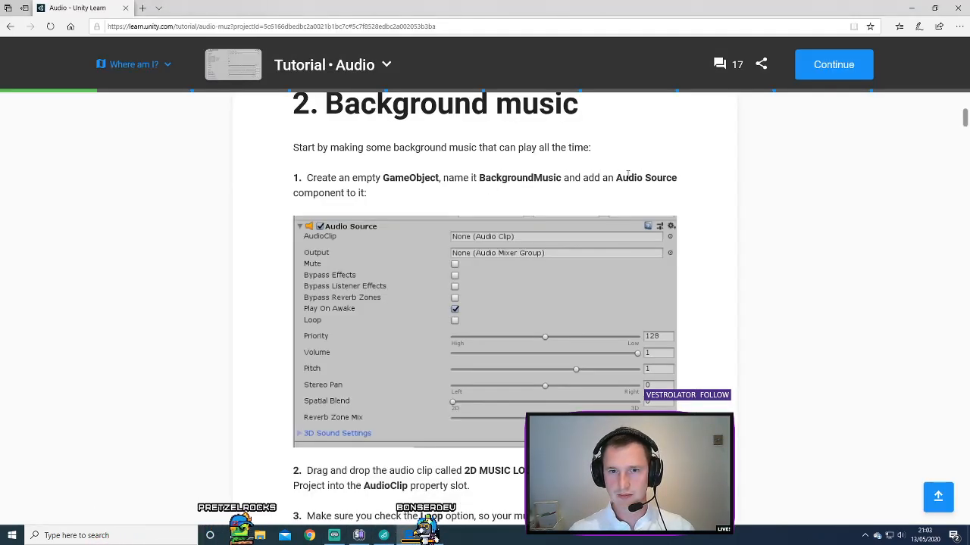
{"action": "scroll", "coordinate": [297, 357], "scroll_direction": "down", "scroll_amount": 1}
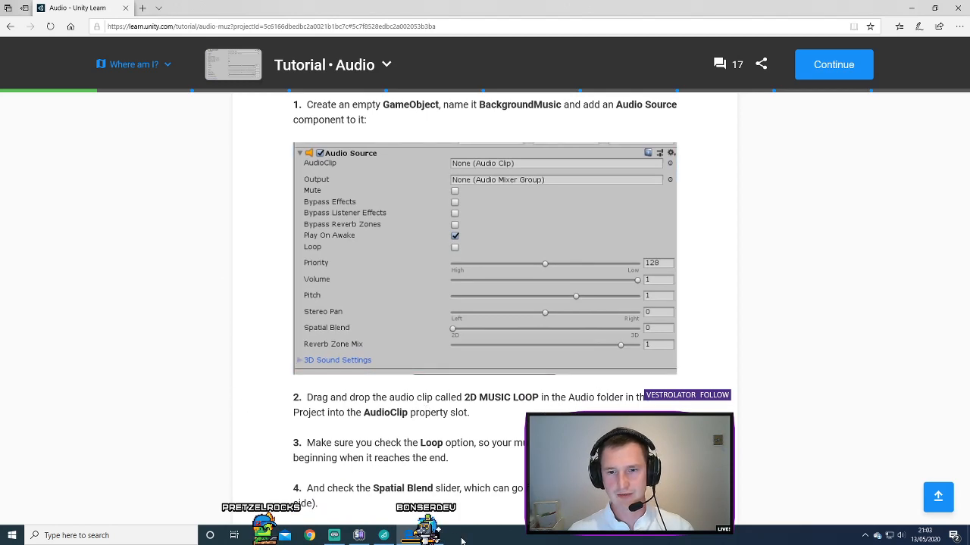
{"action": "key", "text": "alt+Tab"}
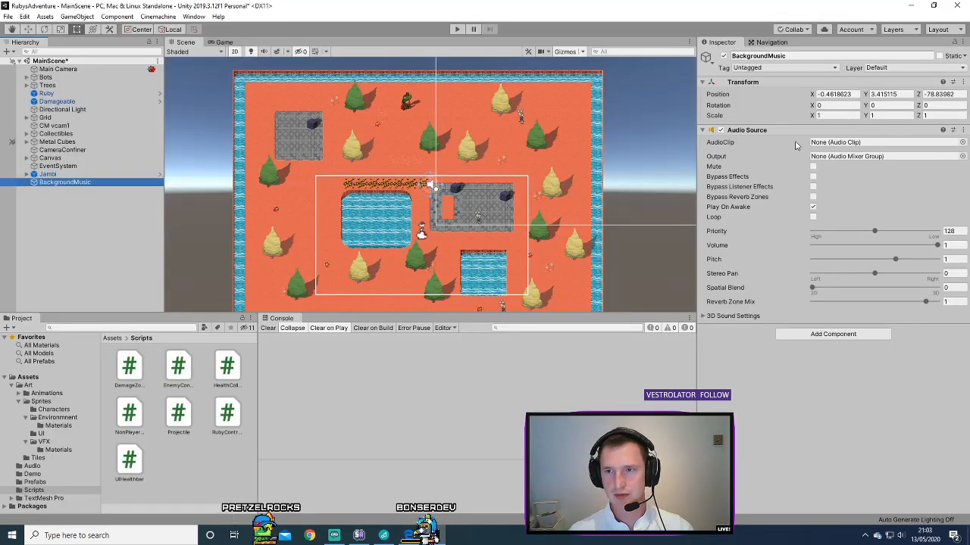
{"action": "left_click", "coordinate": [955, 94]}
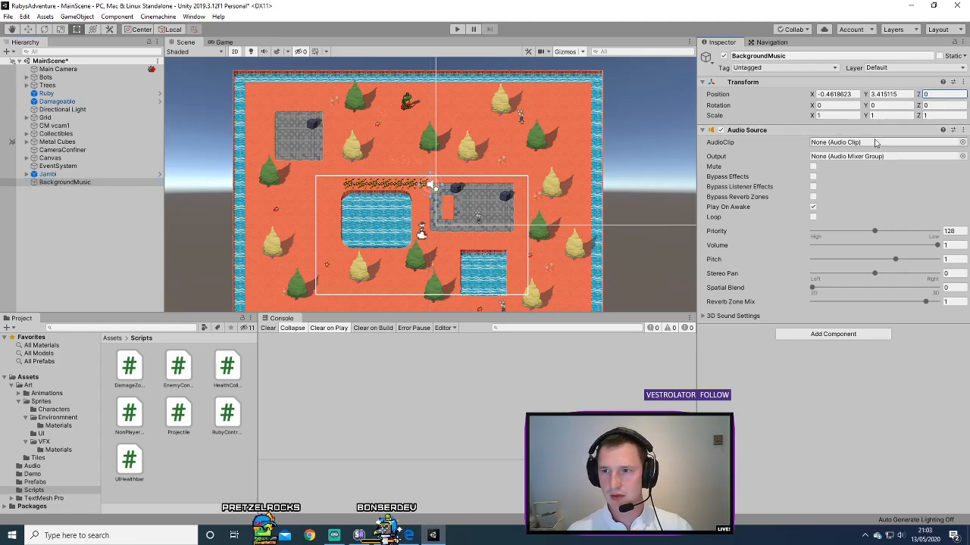
- Assign the 2D MUSIC LOOP clip from the Audio folder as the AudioClip of BackgroundMusic's Audio Source
{"action": "left_click", "coordinate": [42, 435]}
{"action": "left_click", "coordinate": [32, 466]}
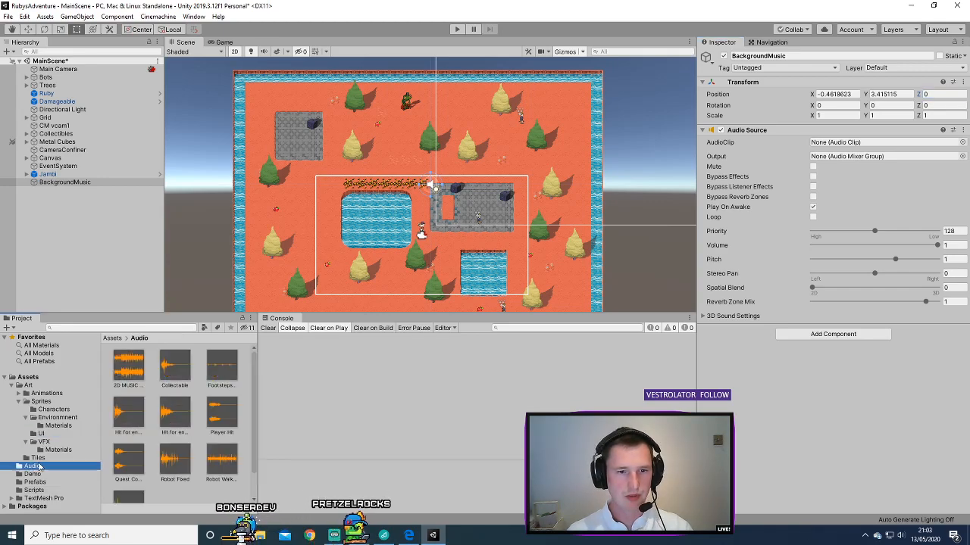
{"action": "left_click", "coordinate": [136, 376]}
{"action": "left_click_drag", "start_coordinate": [136, 375], "coordinate": [843, 142]}
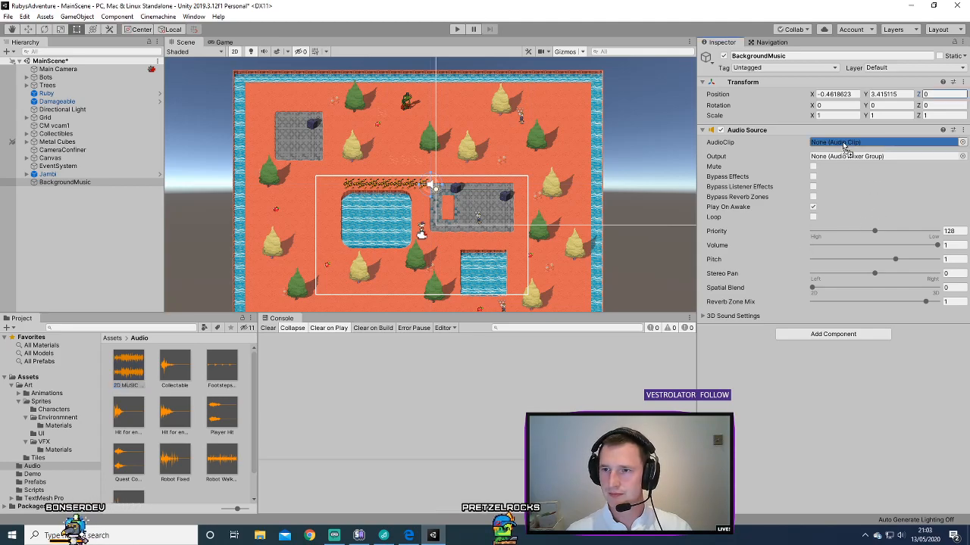
- Switch to the browser and read the tutorial instructions on Loop, Spatial Blend, Play mode and Mute Audio
{"action": "left_click", "coordinate": [409, 536]}
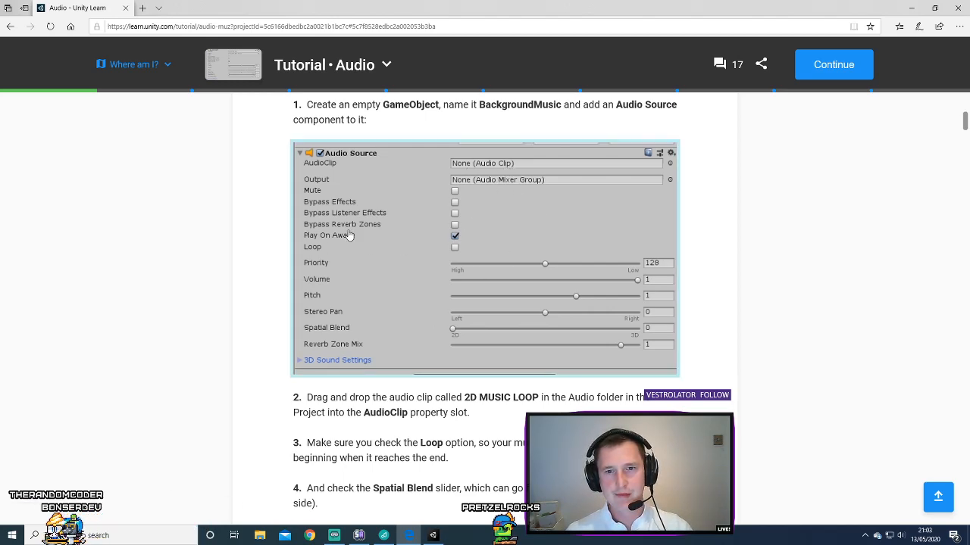
{"action": "scroll", "coordinate": [212, 292], "scroll_direction": "down", "scroll_amount": 2}
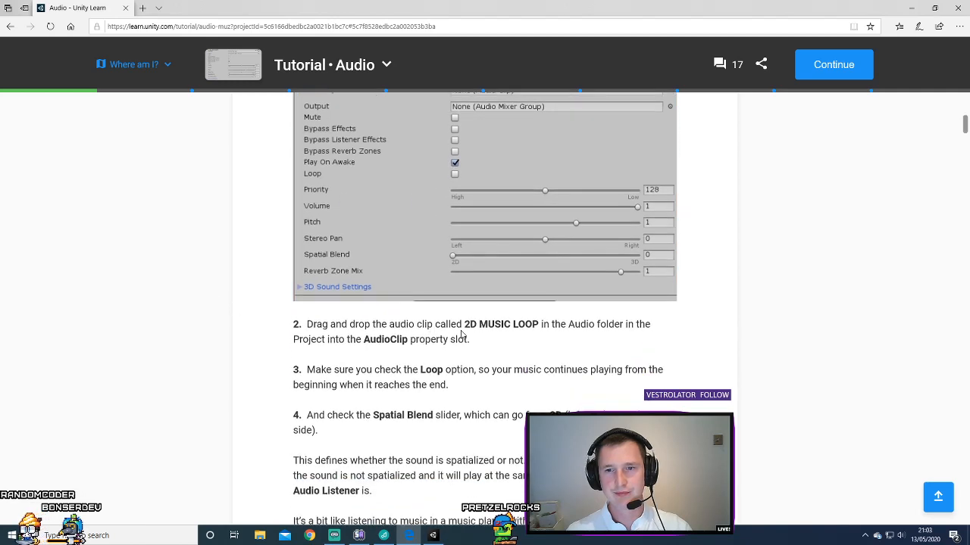
{"action": "scroll", "coordinate": [277, 343], "scroll_direction": "down", "scroll_amount": 2}
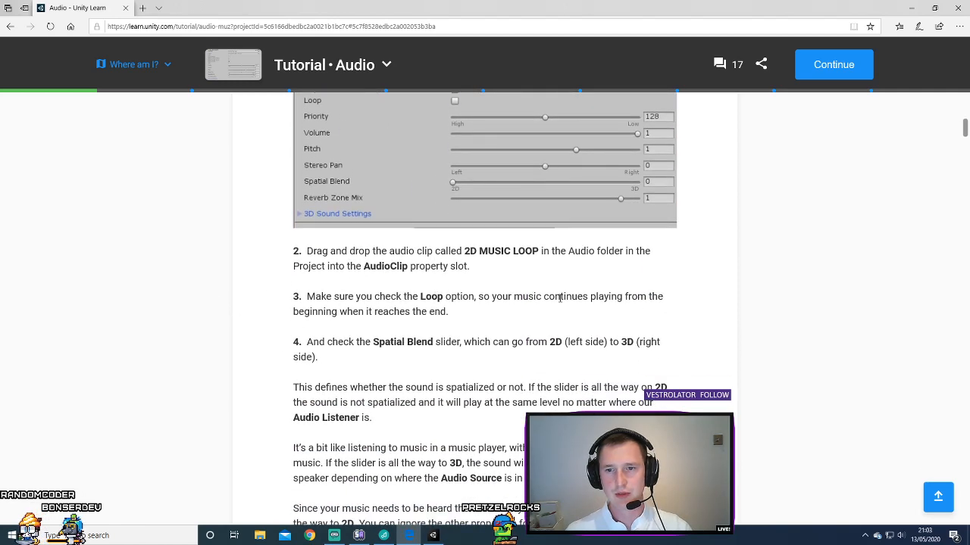
{"action": "scroll", "coordinate": [249, 368], "scroll_direction": "down", "scroll_amount": 2}
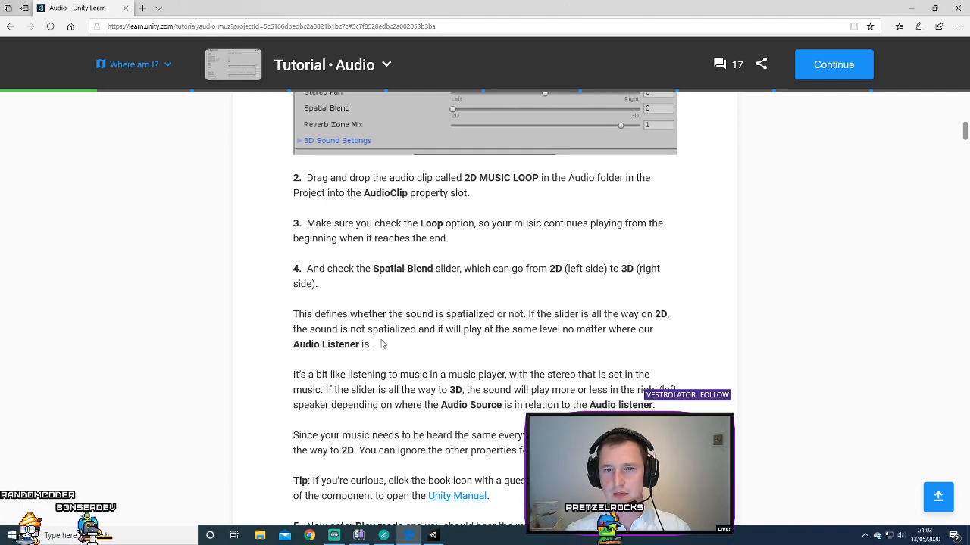
{"action": "scroll", "coordinate": [334, 342], "scroll_direction": "down", "scroll_amount": 4}
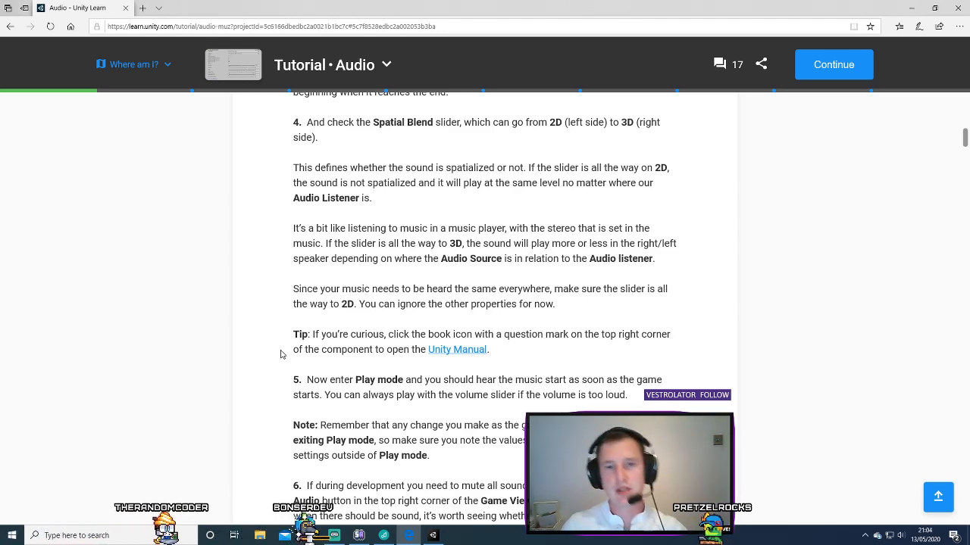
{"action": "scroll", "coordinate": [270, 353], "scroll_direction": "down", "scroll_amount": 1}
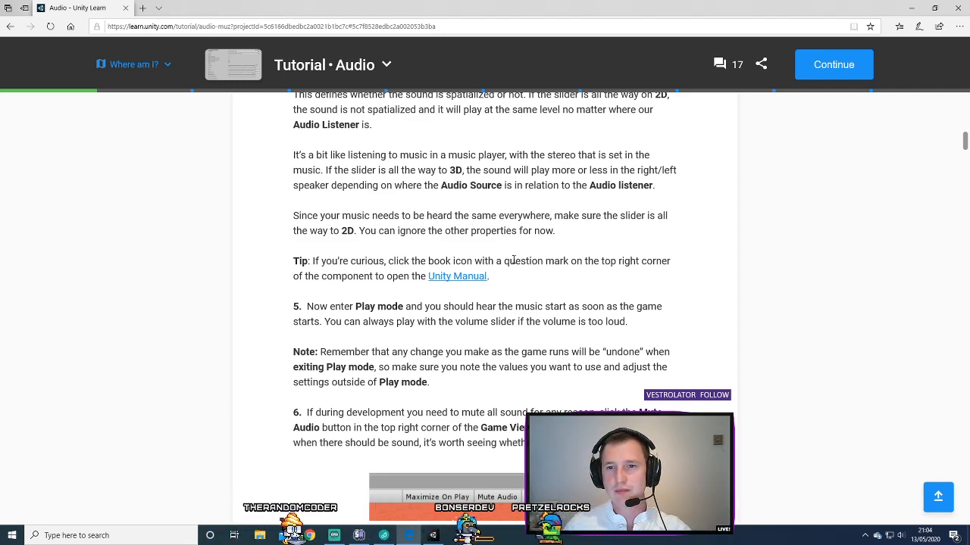
{"action": "scroll", "coordinate": [391, 250], "scroll_direction": "down", "scroll_amount": 1}
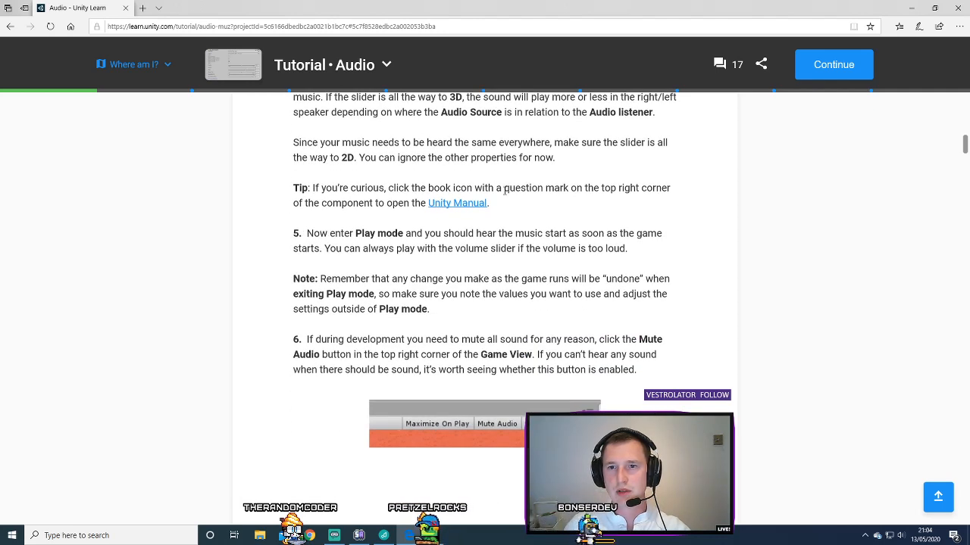
- Switch to Unity, enable Loop on BackgroundMusic's Audio Source and inspect its Spatial Blend and 3D Sound Settings
{"action": "left_click", "coordinate": [438, 535]}
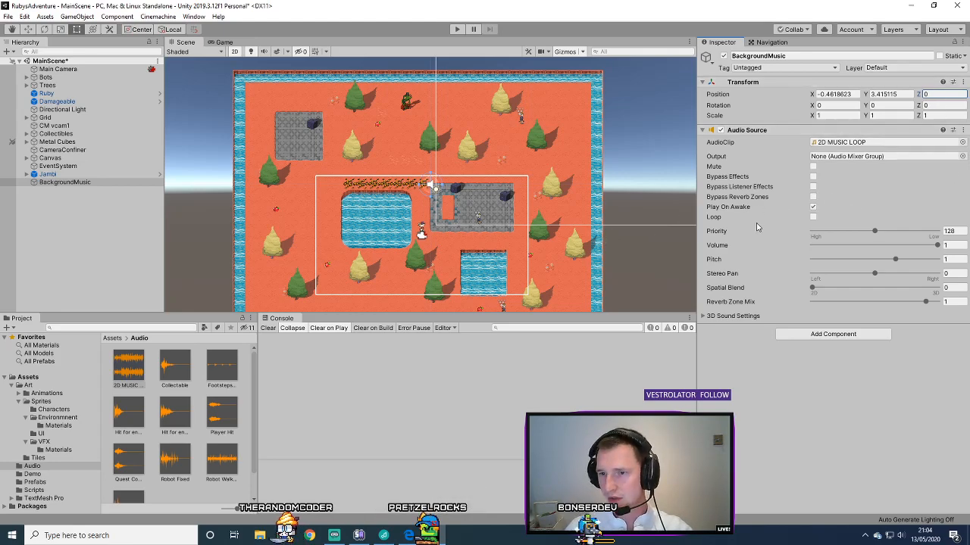
{"action": "left_click", "coordinate": [813, 216]}
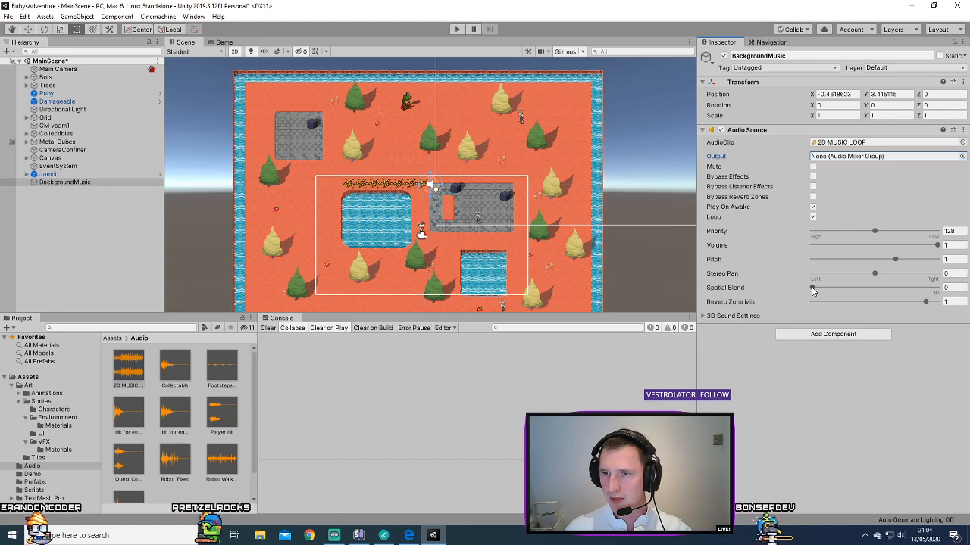
{"action": "left_click", "coordinate": [747, 289]}
{"action": "left_click", "coordinate": [712, 317]}
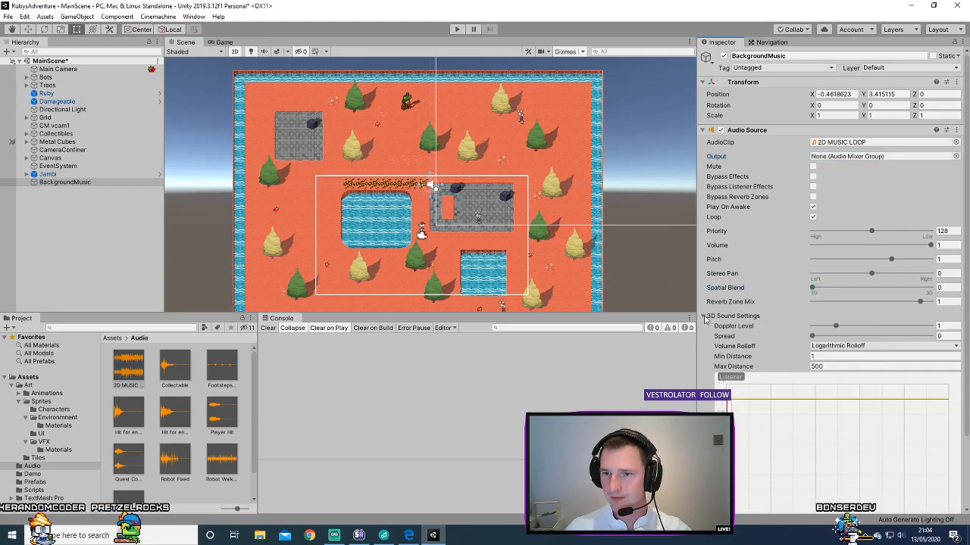
{"action": "left_click", "coordinate": [712, 317]}
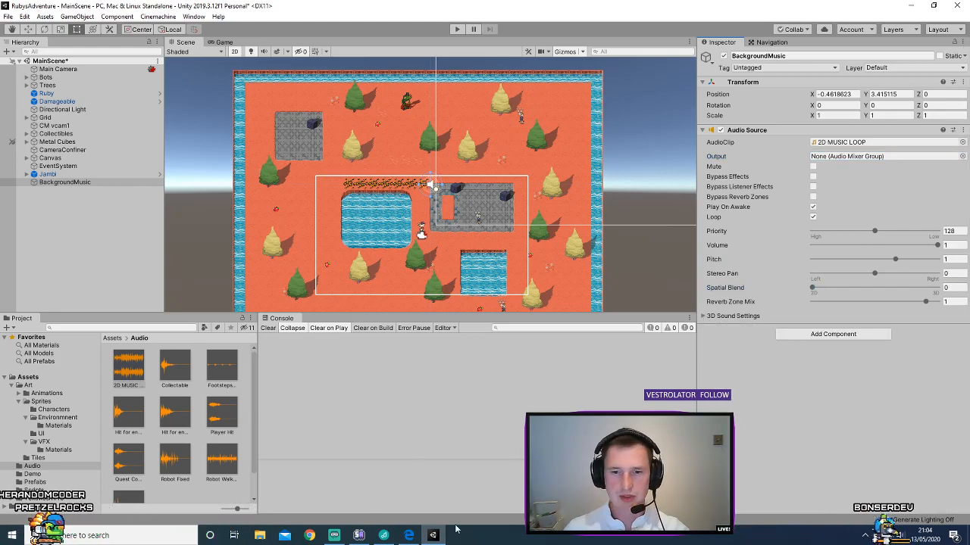
- Switch to the browser and reread the tutorial's Play mode instruction
{"action": "left_click", "coordinate": [408, 536]}
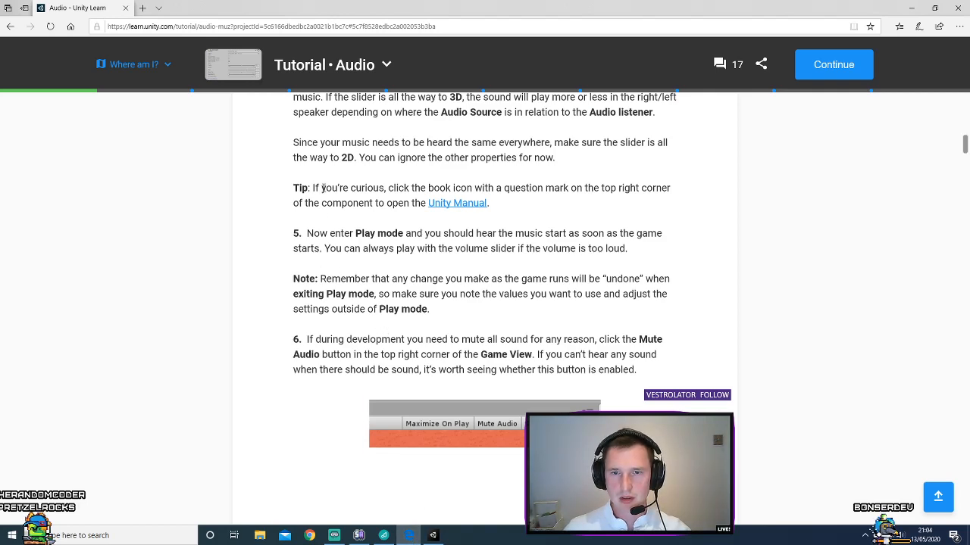
{"action": "left_click", "coordinate": [387, 536]}
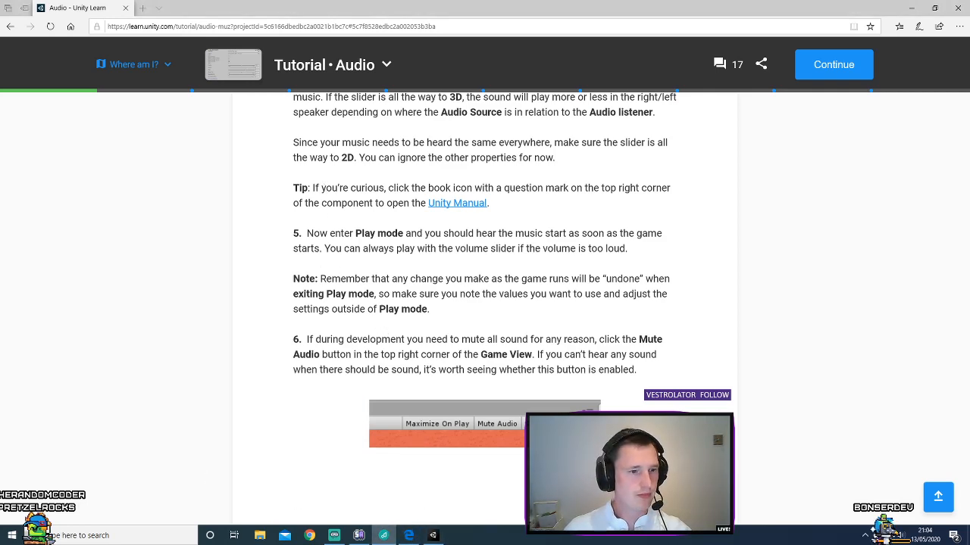
{"action": "left_click", "coordinate": [237, 445]}
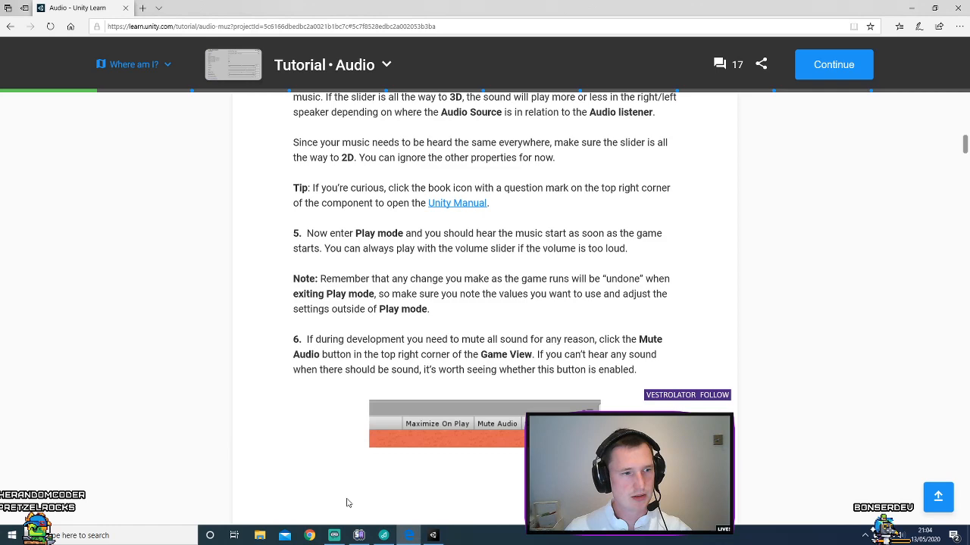
- Switch to Unity, run the game, walk Ruby a little while listening for the background music, and stop the game
{"action": "left_click", "coordinate": [435, 536]}
{"action": "left_click", "coordinate": [456, 30]}
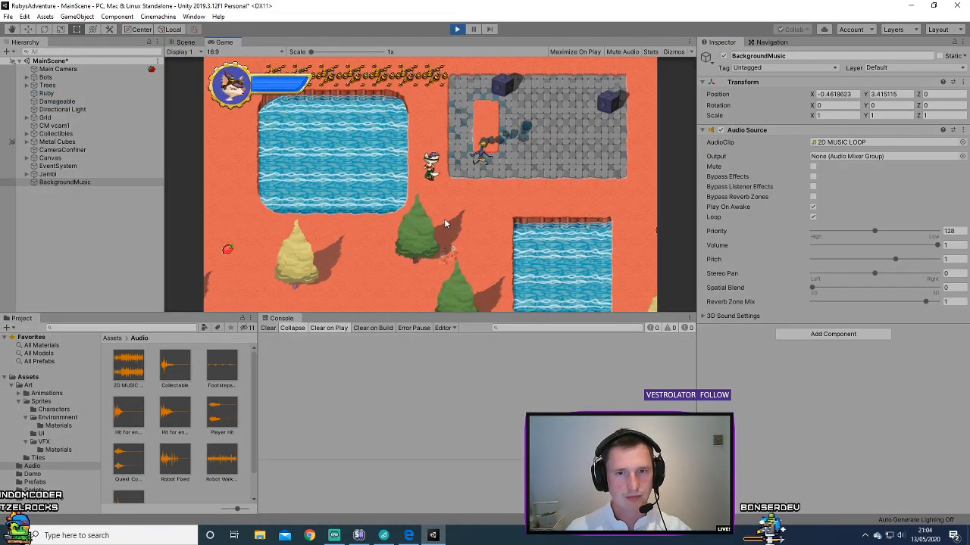
{"action": "key", "text": "s"}
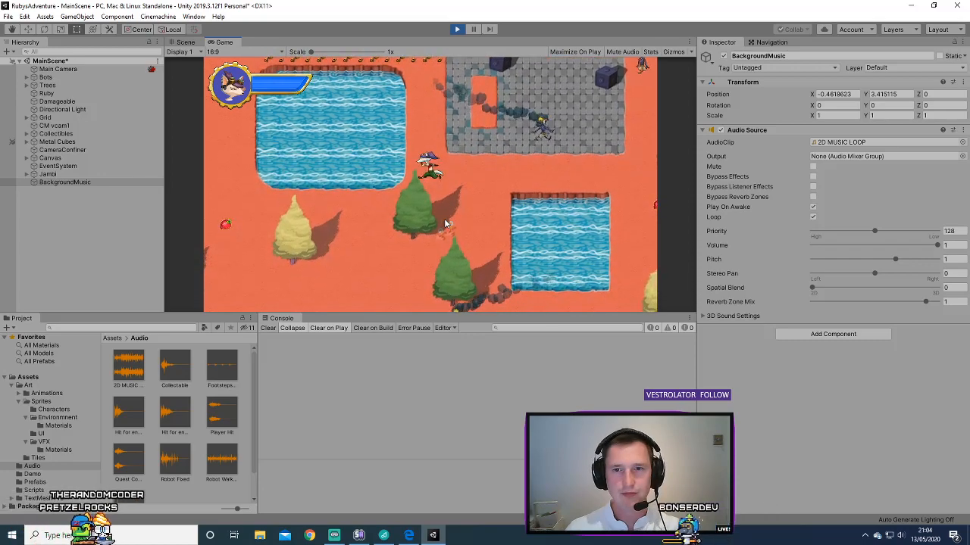
{"action": "key", "text": "d"}
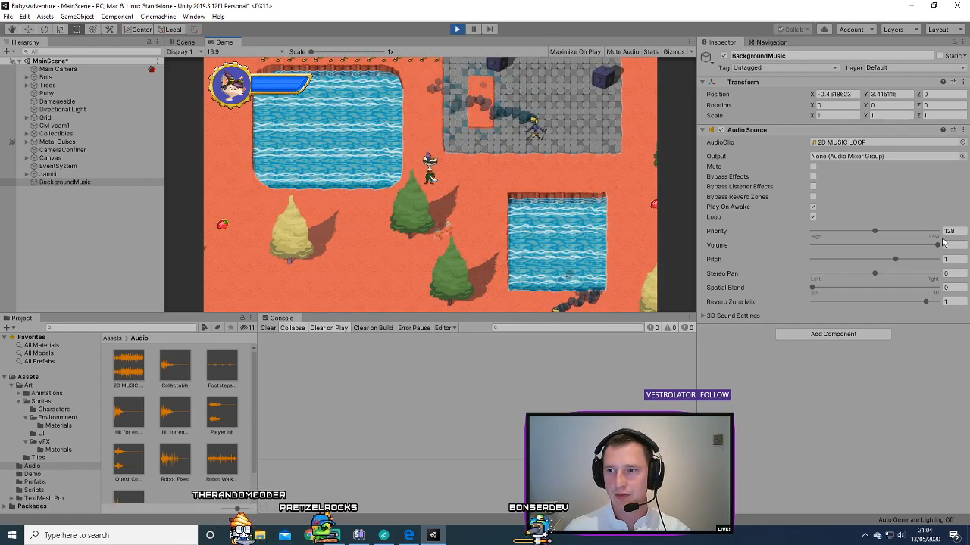
{"action": "left_click", "coordinate": [458, 30]}
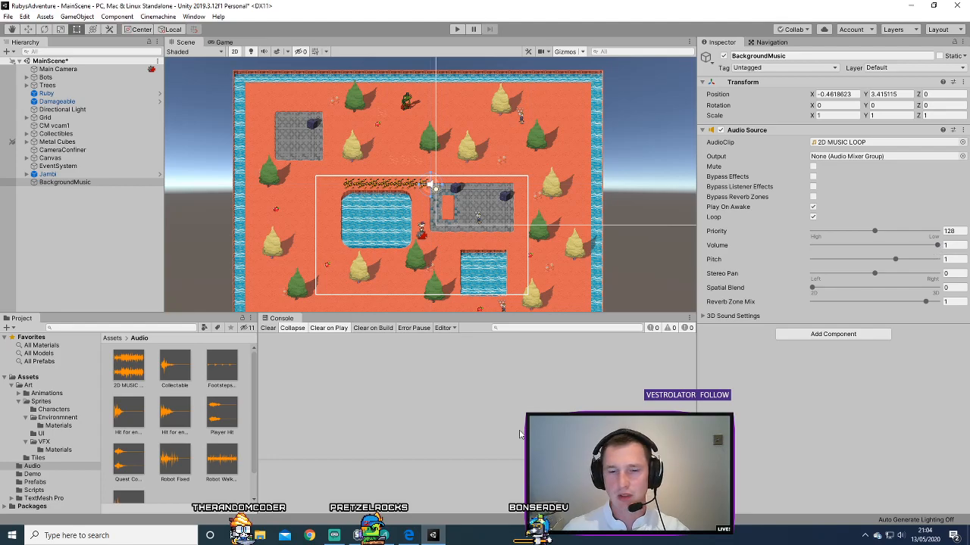
- Switch to the browser and read the note on changes made in Play mode and the Mute Audio instruction
{"action": "left_click", "coordinate": [408, 535]}
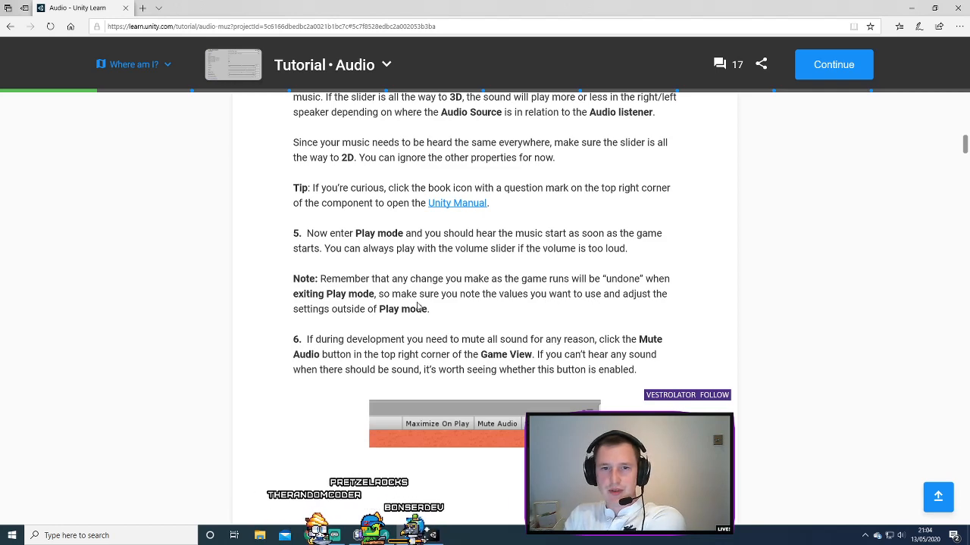
{"action": "left_click_drag", "start_coordinate": [374, 294], "coordinate": [444, 301]}
{"action": "left_click", "coordinate": [445, 304]}
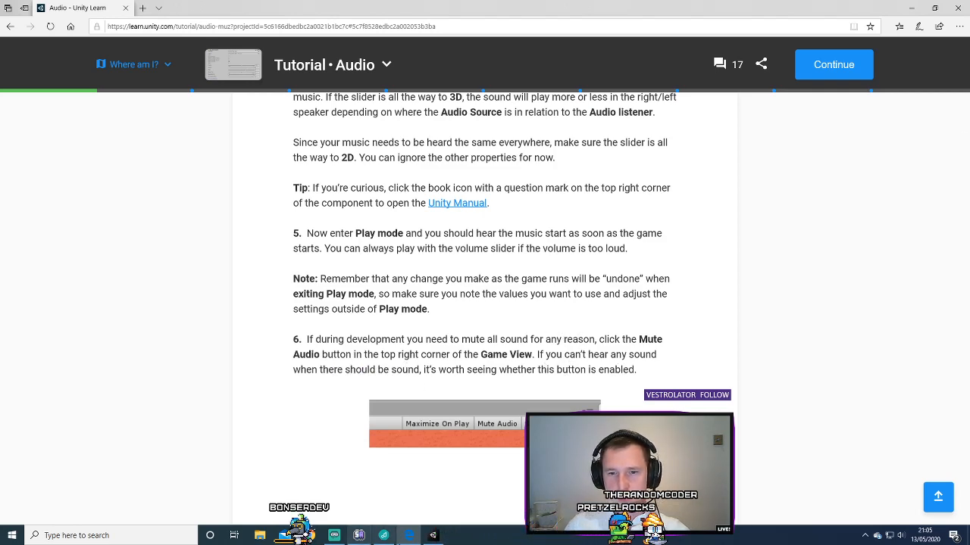
- Switch to Unity, try muting and unmuting the audio in the Game view, and return to the Scene view
{"action": "left_click", "coordinate": [433, 537]}
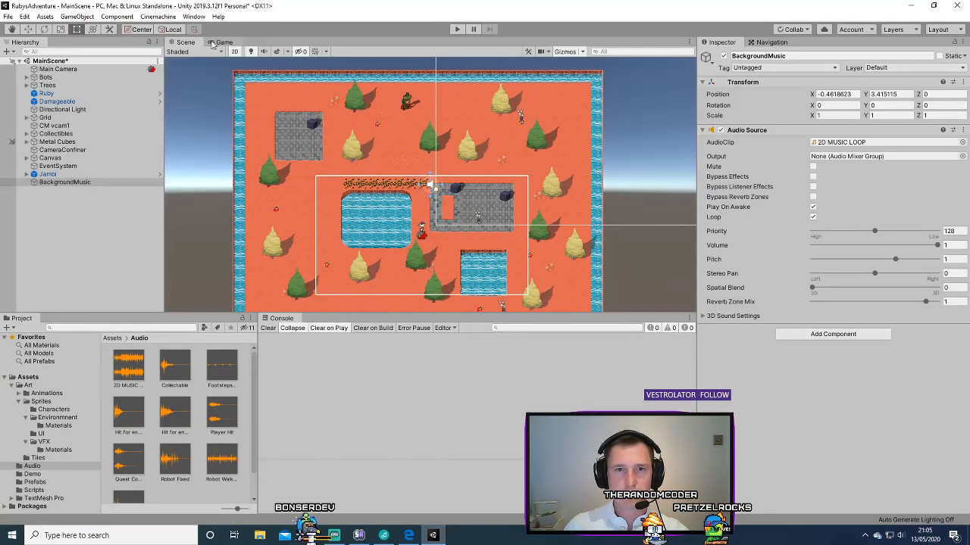
{"action": "left_click", "coordinate": [219, 42]}
{"action": "left_click", "coordinate": [628, 53]}
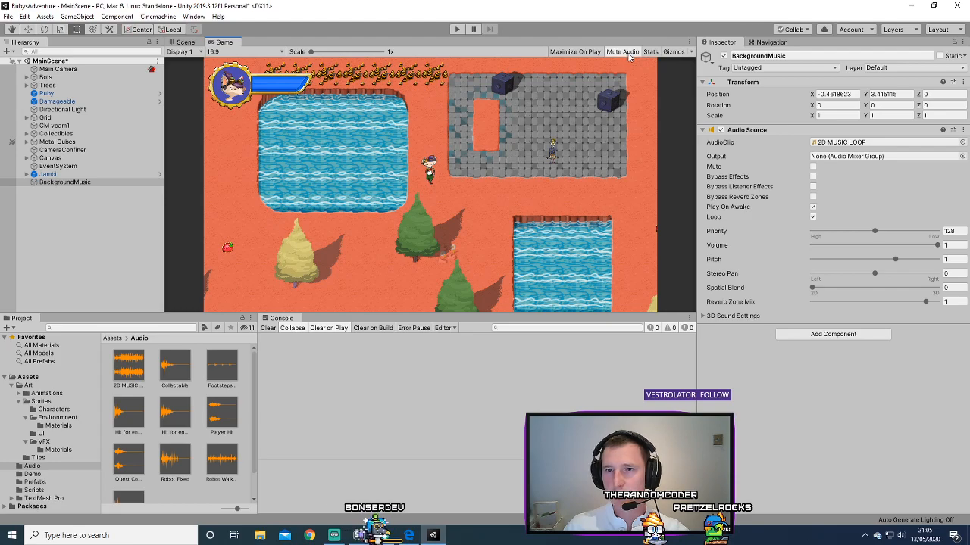
{"action": "left_click", "coordinate": [634, 53]}
{"action": "left_click", "coordinate": [186, 42]}
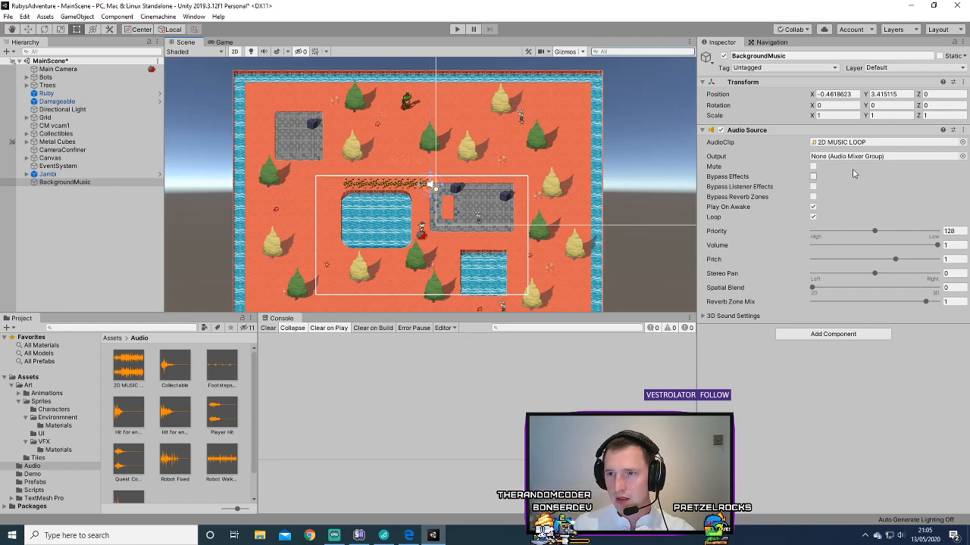
- Switch to the browser and mark the tutorial's background music step as completed
{"action": "left_click", "coordinate": [408, 535]}
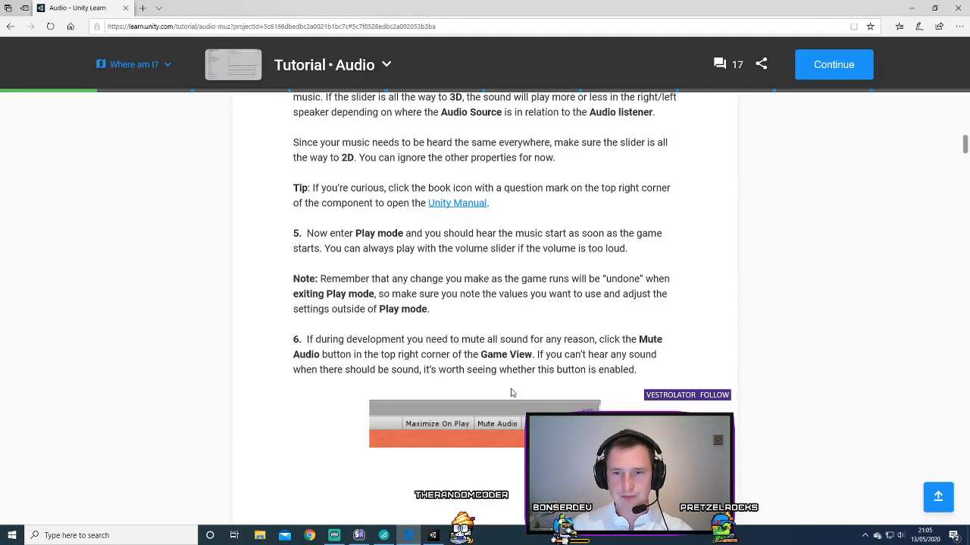
{"action": "scroll", "coordinate": [319, 291], "scroll_direction": "down", "scroll_amount": 3}
{"action": "left_click", "coordinate": [503, 326]}
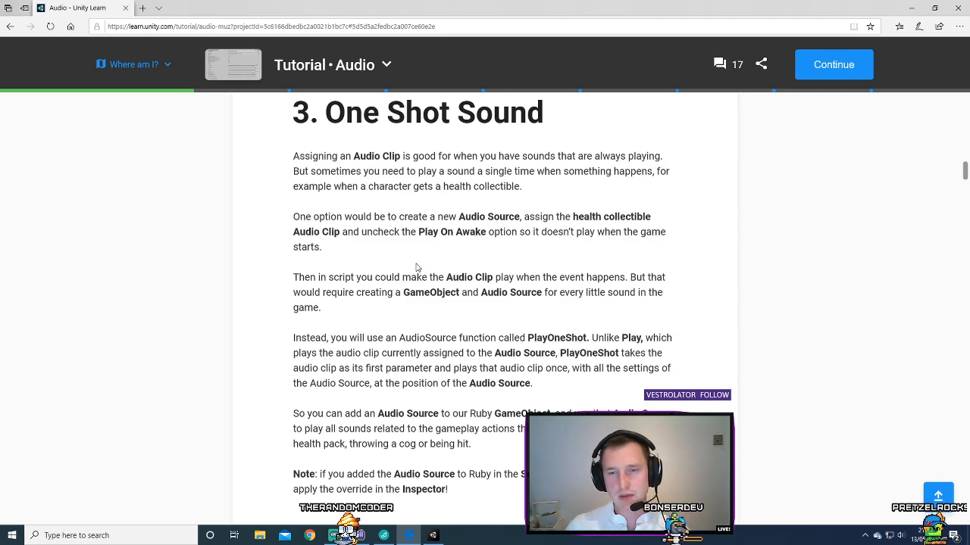
- Read the One Shot Sound section, including the note about adding the Audio Source to Ruby in Prefab mode
{"action": "scroll", "coordinate": [341, 203], "scroll_direction": "down", "scroll_amount": 1}
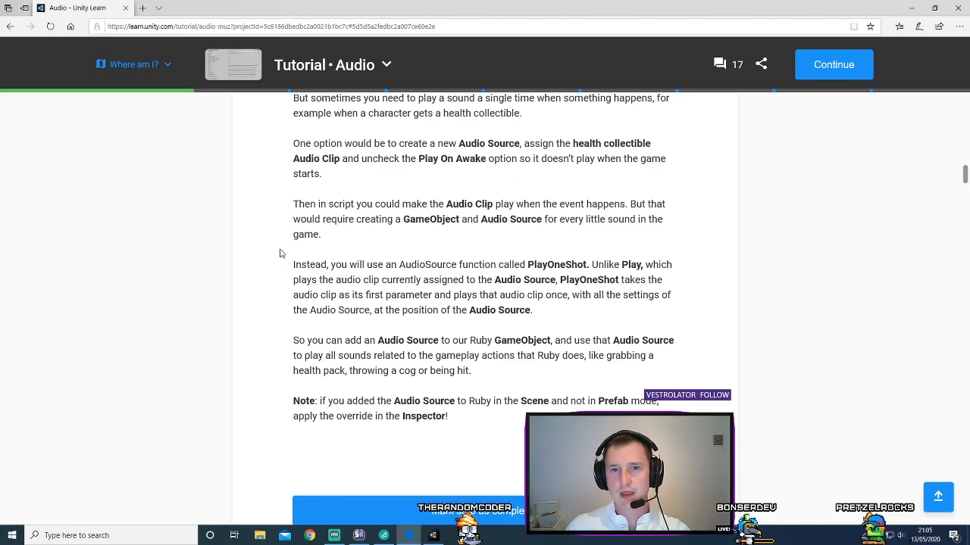
{"action": "scroll", "coordinate": [280, 253], "scroll_direction": "down", "scroll_amount": 1}
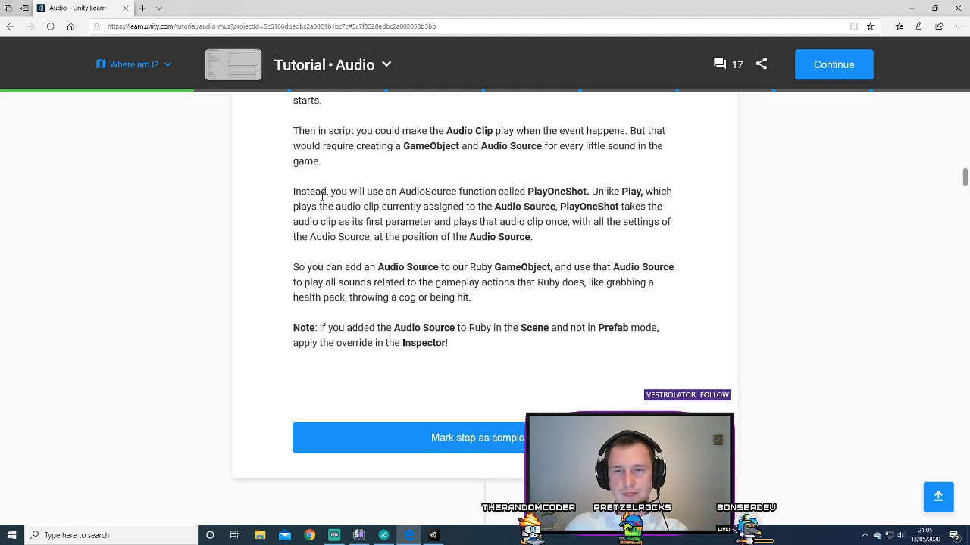
{"action": "scroll", "coordinate": [322, 196], "scroll_direction": "down", "scroll_amount": 1}
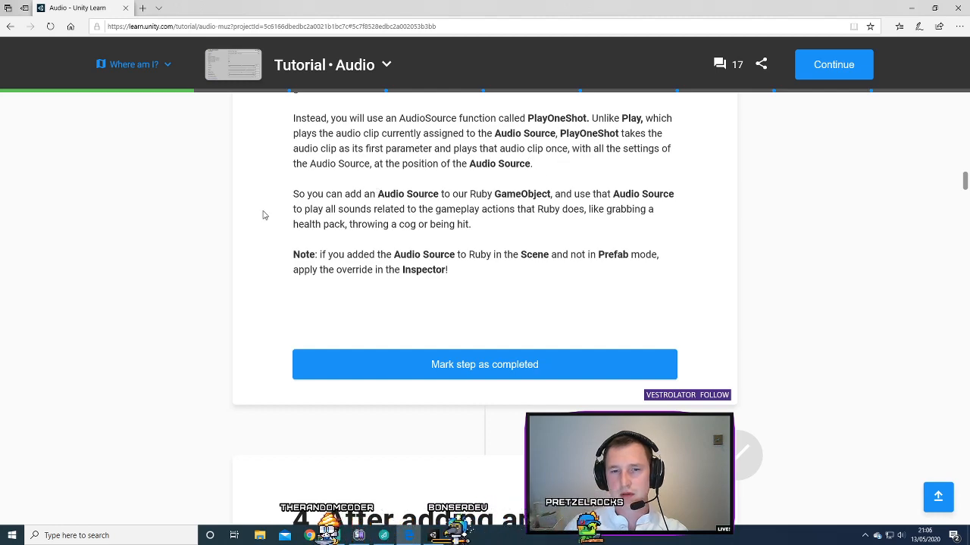
{"action": "scroll", "coordinate": [264, 214], "scroll_direction": "down", "scroll_amount": 1}
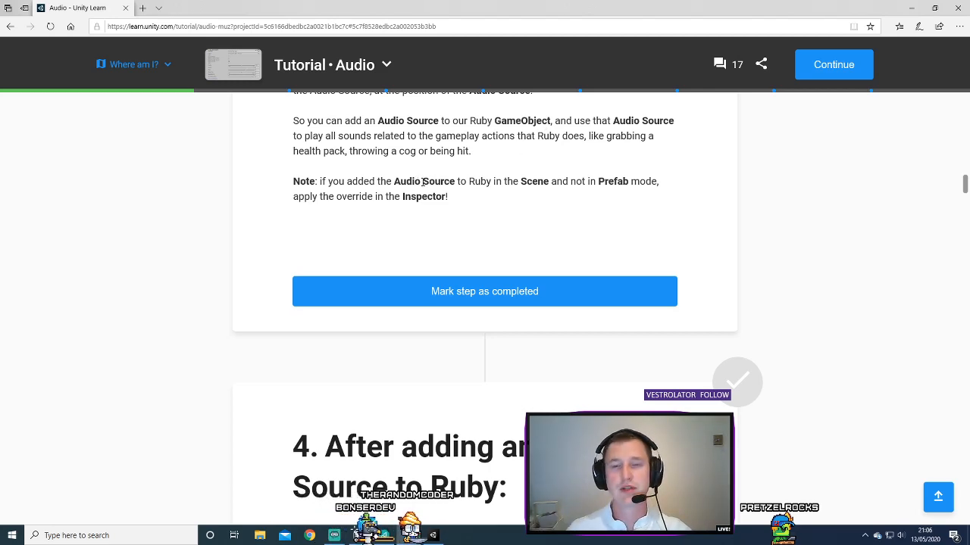
{"action": "left_click_drag", "start_coordinate": [287, 199], "coordinate": [480, 203]}
{"action": "left_click", "coordinate": [480, 204]}
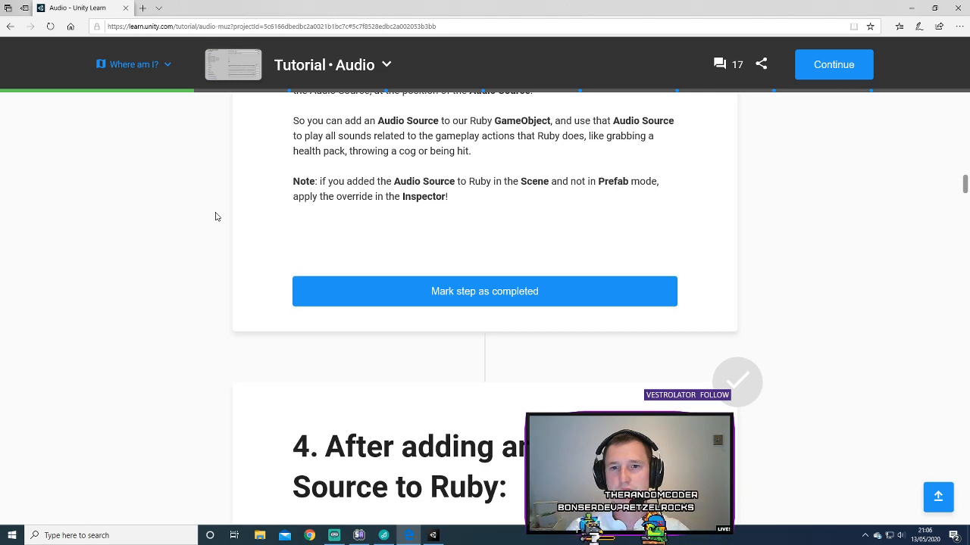
- Switch to Unity, open the Ruby prefab for editing and select its root object
{"action": "left_click", "coordinate": [433, 535]}
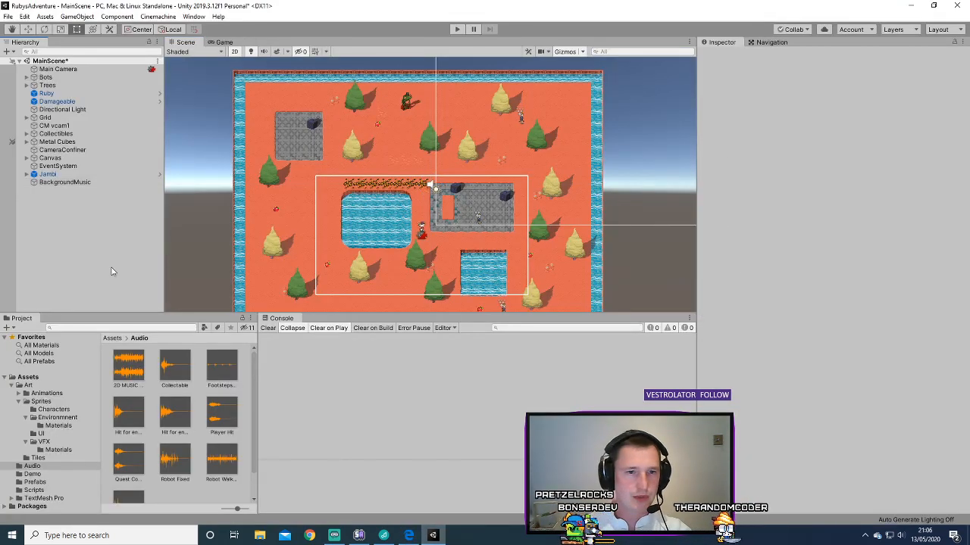
{"action": "left_click", "coordinate": [69, 93]}
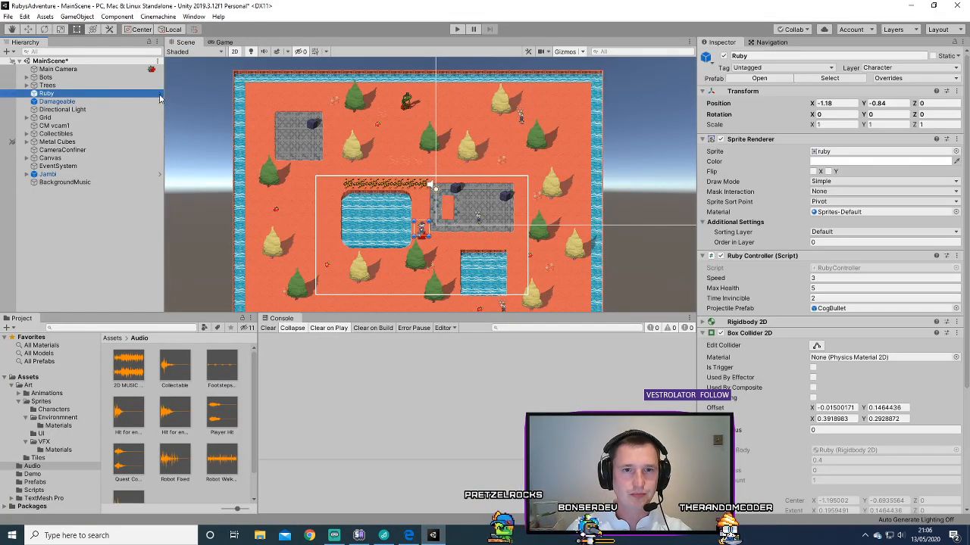
{"action": "left_click", "coordinate": [160, 94]}
{"action": "left_click", "coordinate": [47, 90]}
{"action": "left_click", "coordinate": [49, 76]}
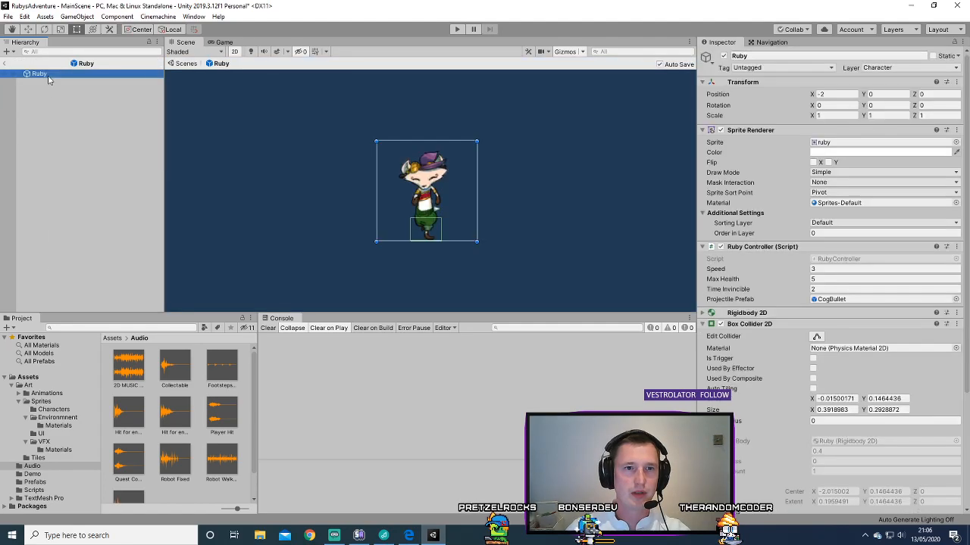
- Add an Audio Source object as a child of Ruby in the prefab, keeping its default name
{"action": "right_click", "coordinate": [49, 76]}
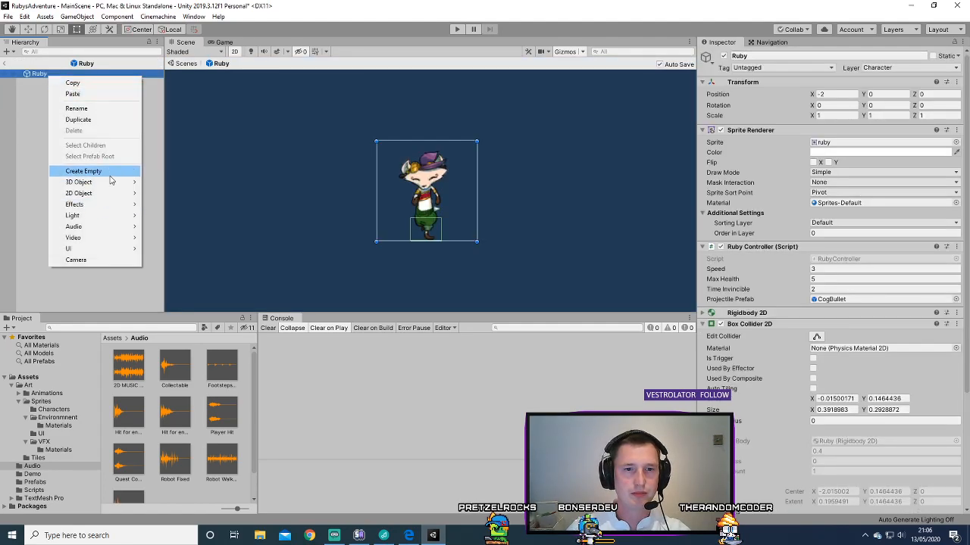
{"action": "mouse_move", "coordinate": [120, 226]}
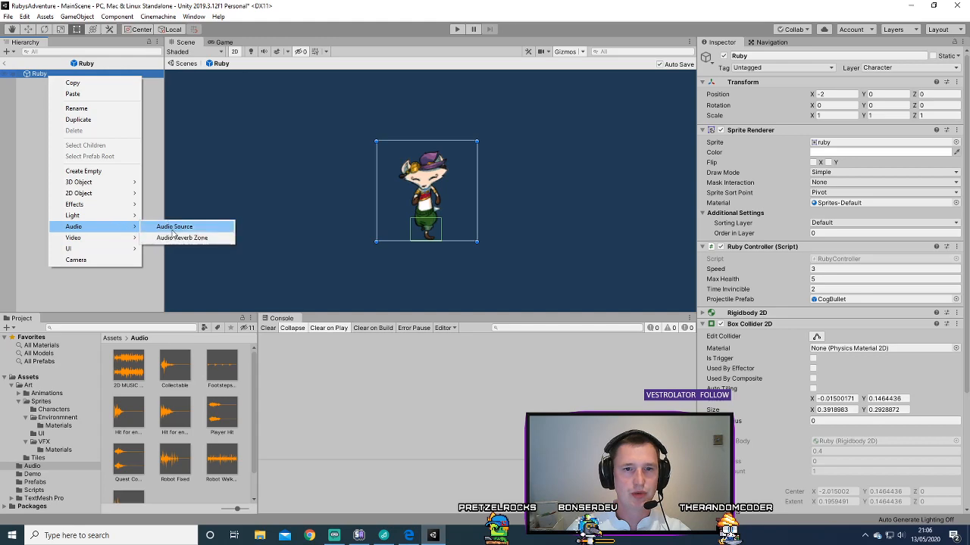
{"action": "left_click", "coordinate": [173, 228]}
{"action": "left_click", "coordinate": [54, 155]}
{"action": "left_click", "coordinate": [76, 83]}
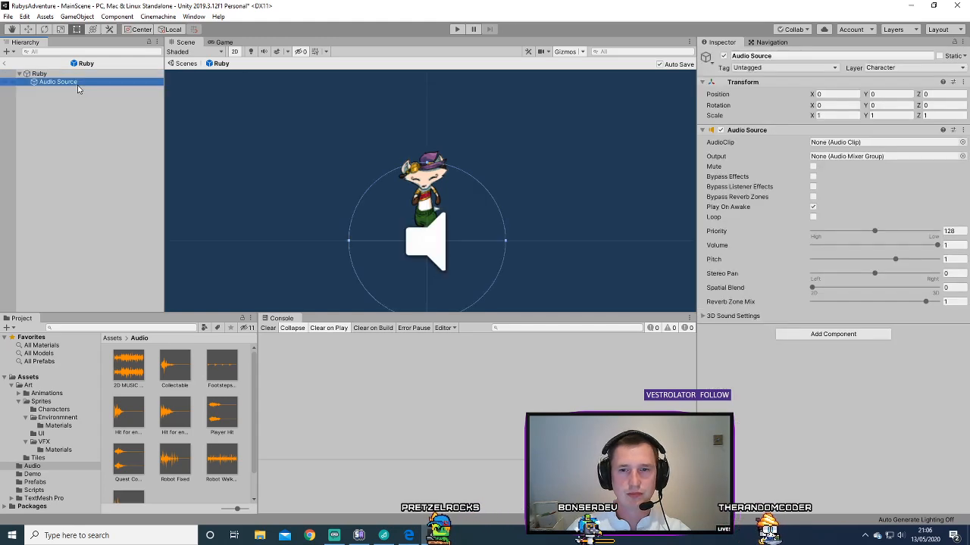
{"action": "right_click", "coordinate": [62, 83]}
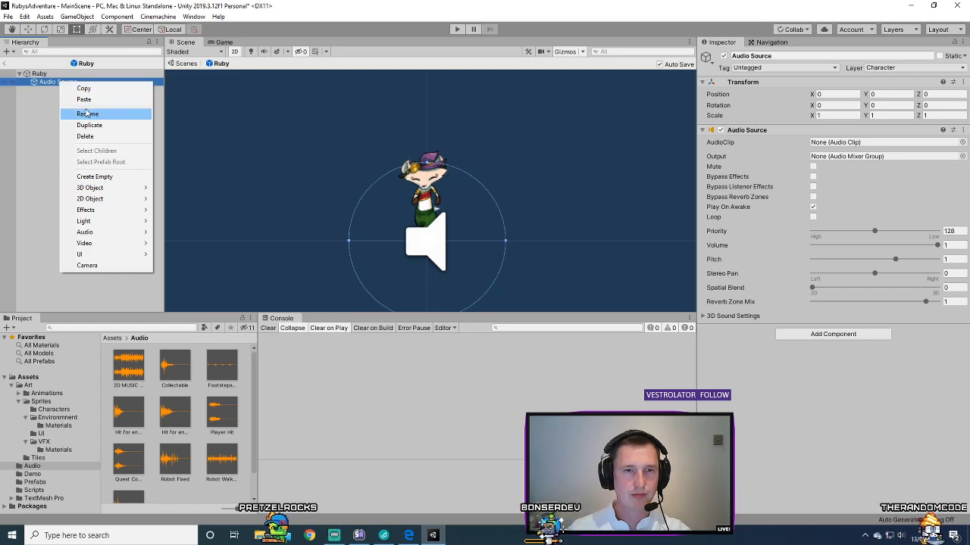
{"action": "left_click", "coordinate": [249, 415]}
- Switch to the browser, reread the One Shot Sound section and mark it as completed
{"action": "left_click", "coordinate": [409, 536]}
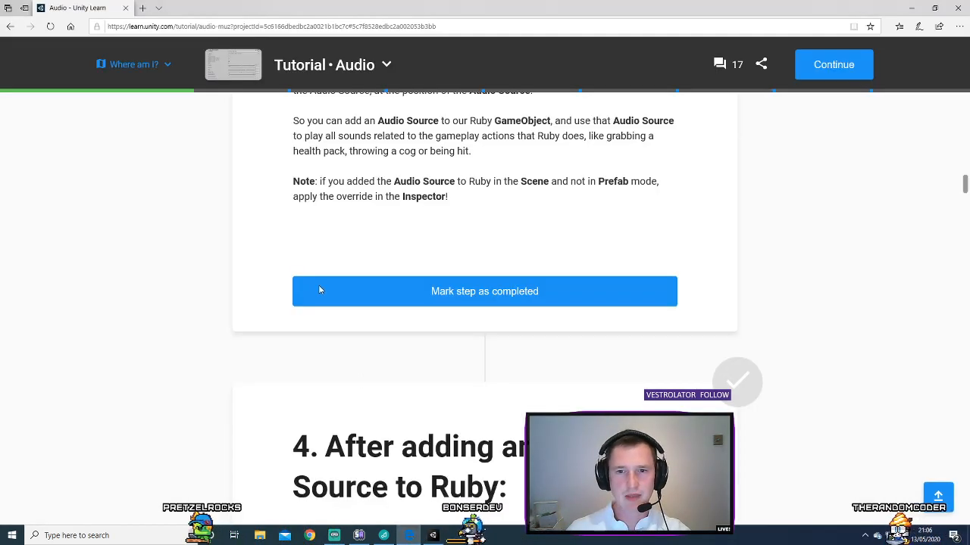
{"action": "scroll", "coordinate": [319, 290], "scroll_direction": "up", "scroll_amount": 2}
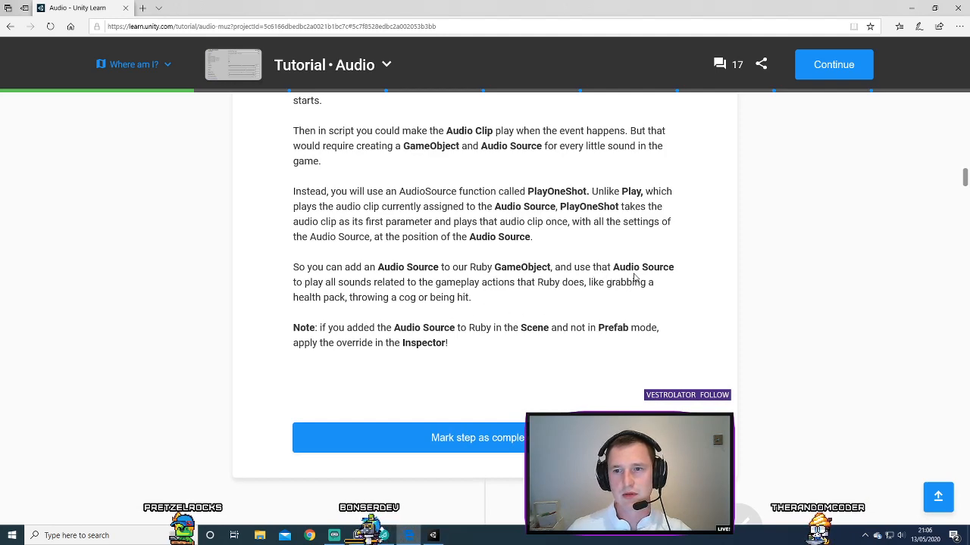
{"action": "scroll", "coordinate": [231, 317], "scroll_direction": "up", "scroll_amount": 2}
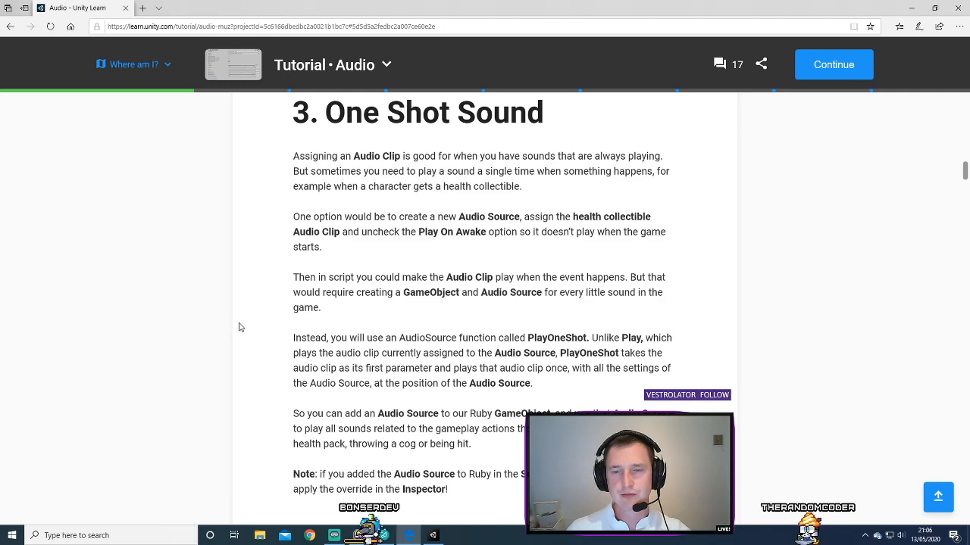
{"action": "scroll", "coordinate": [240, 327], "scroll_direction": "up", "scroll_amount": 1}
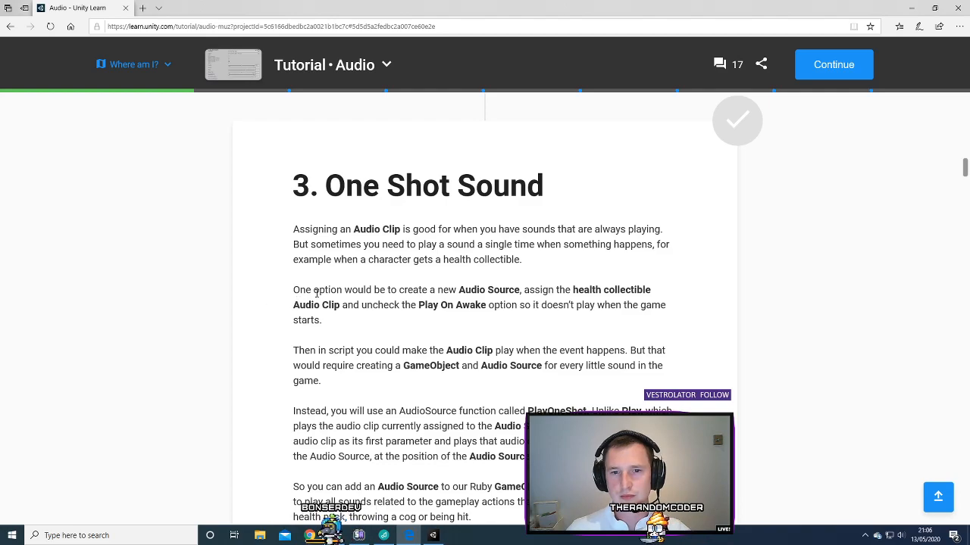
{"action": "scroll", "coordinate": [238, 297], "scroll_direction": "down", "scroll_amount": 7}
{"action": "left_click", "coordinate": [489, 218]}
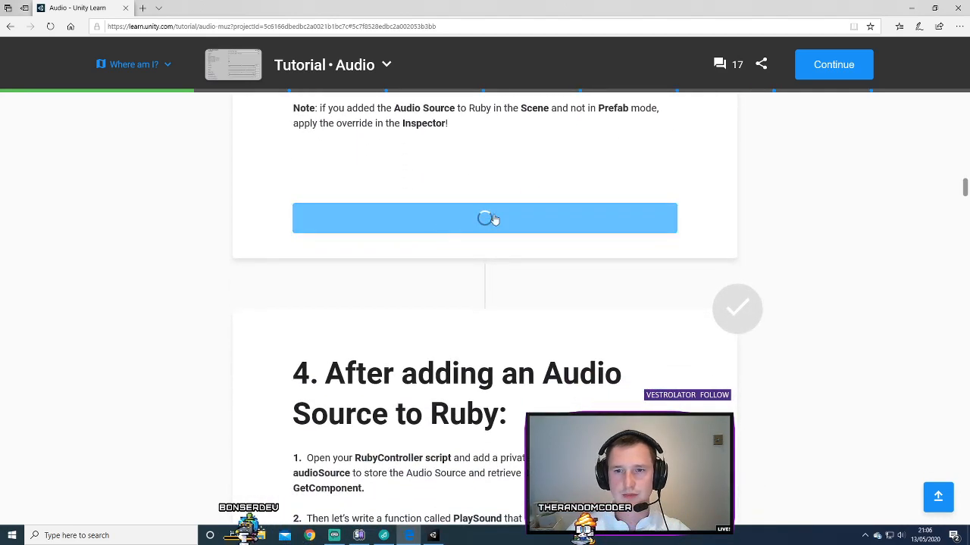
- Read section 4 of the tutorial on the audioSource variable and the PlaySound function, including its code sample
{"action": "scroll", "coordinate": [328, 349], "scroll_direction": "down", "scroll_amount": 2}
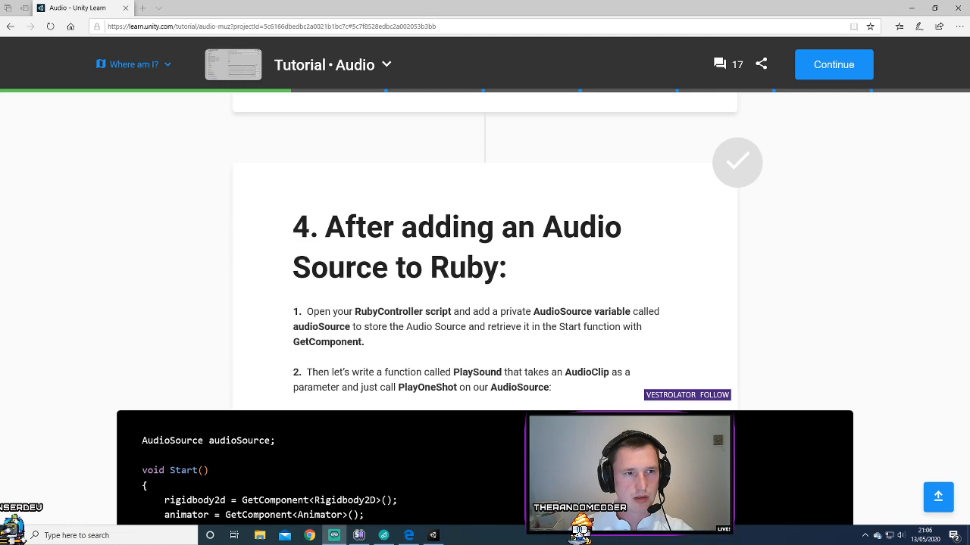
{"action": "left_click", "coordinate": [414, 336]}
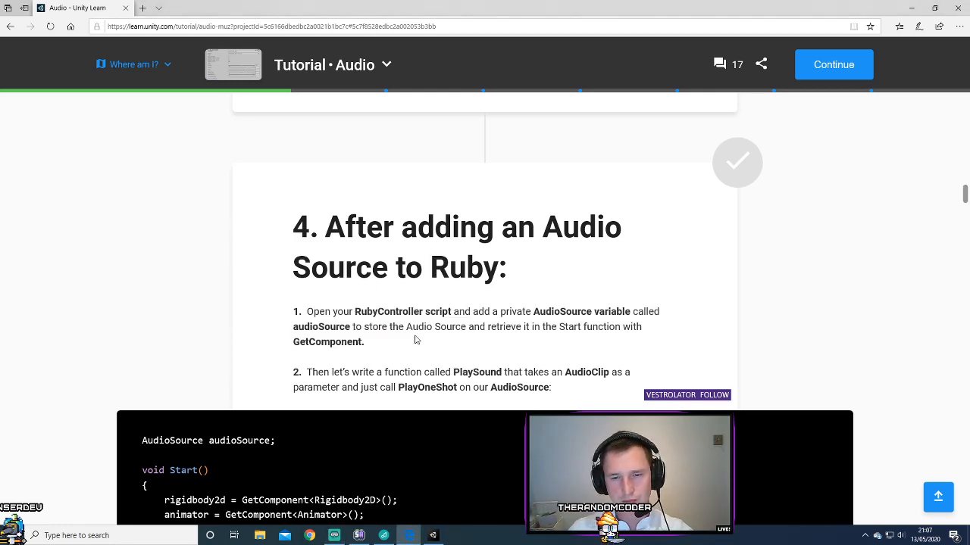
{"action": "scroll", "coordinate": [471, 235], "scroll_direction": "down", "scroll_amount": 1}
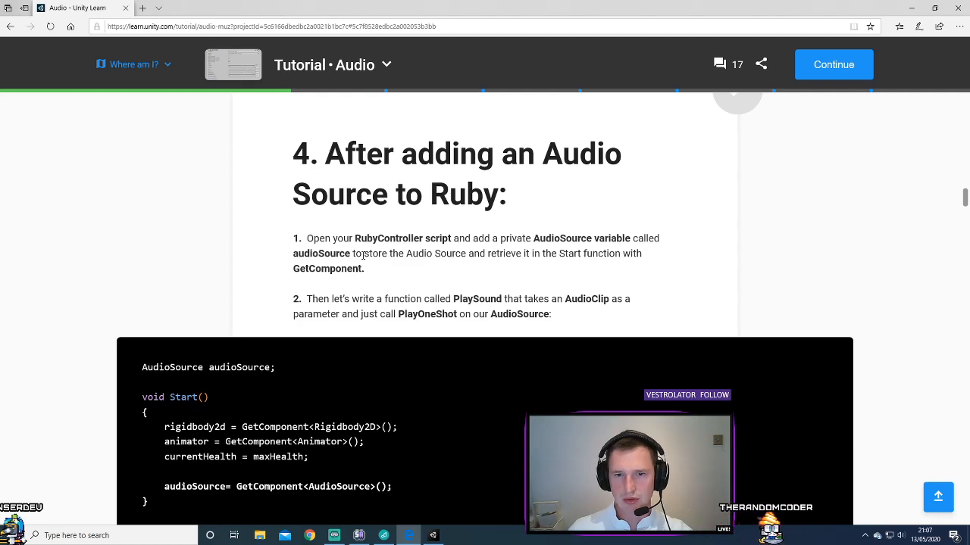
{"action": "scroll", "coordinate": [229, 266], "scroll_direction": "down", "scroll_amount": 1}
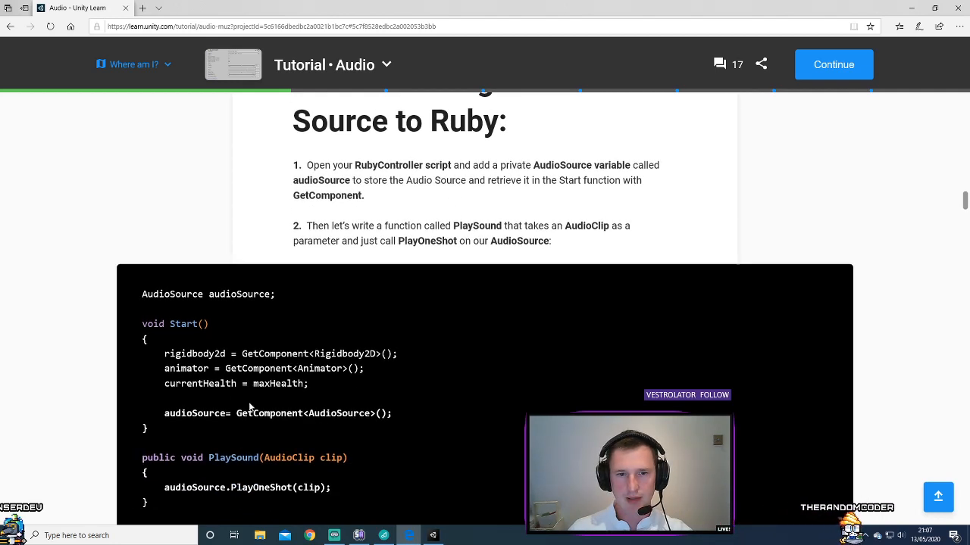
{"action": "scroll", "coordinate": [330, 409], "scroll_direction": "down", "scroll_amount": 2}
{"action": "scroll", "coordinate": [345, 363], "scroll_direction": "up", "scroll_amount": 1}
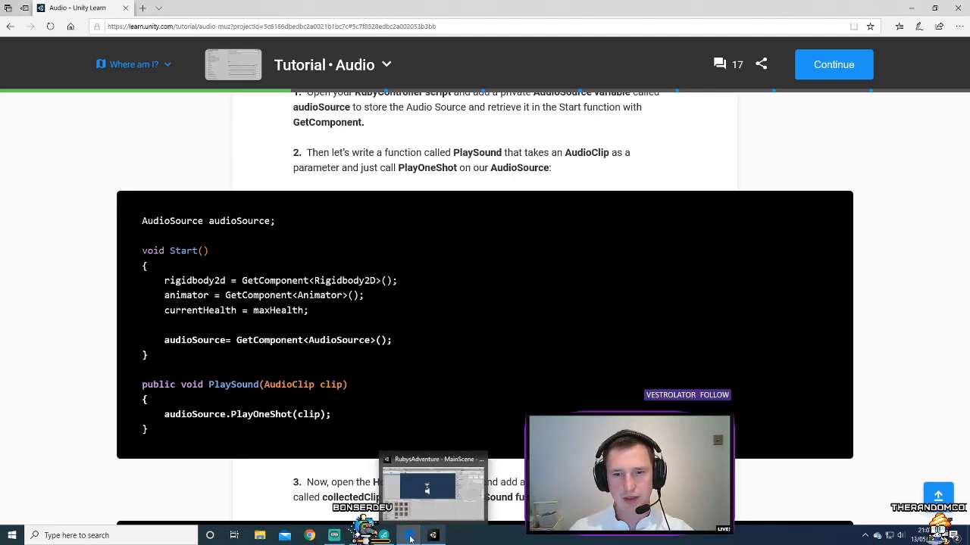
- Switch to Unity, open the RubyController script in Visual Studio Code and narrow the file explorer
{"action": "left_click", "coordinate": [433, 536]}
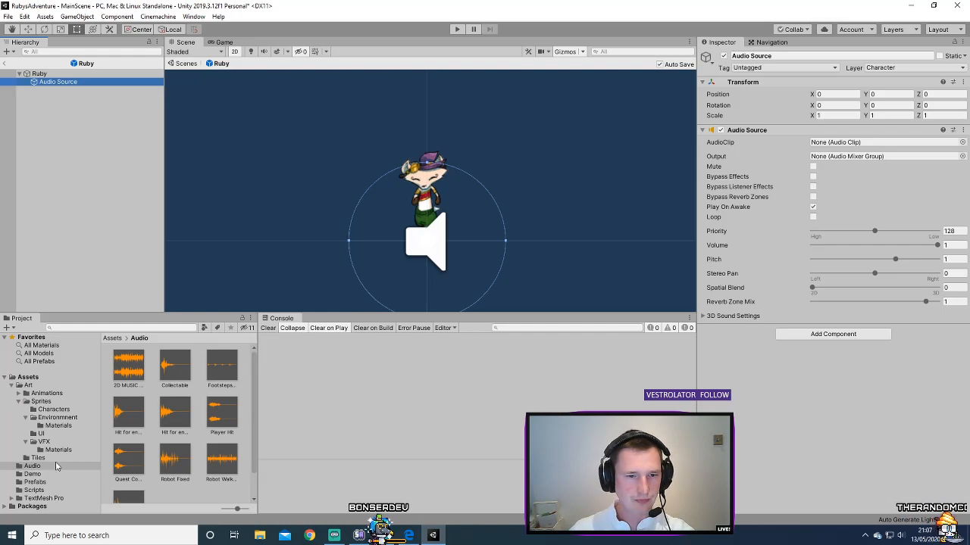
{"action": "left_click", "coordinate": [45, 493]}
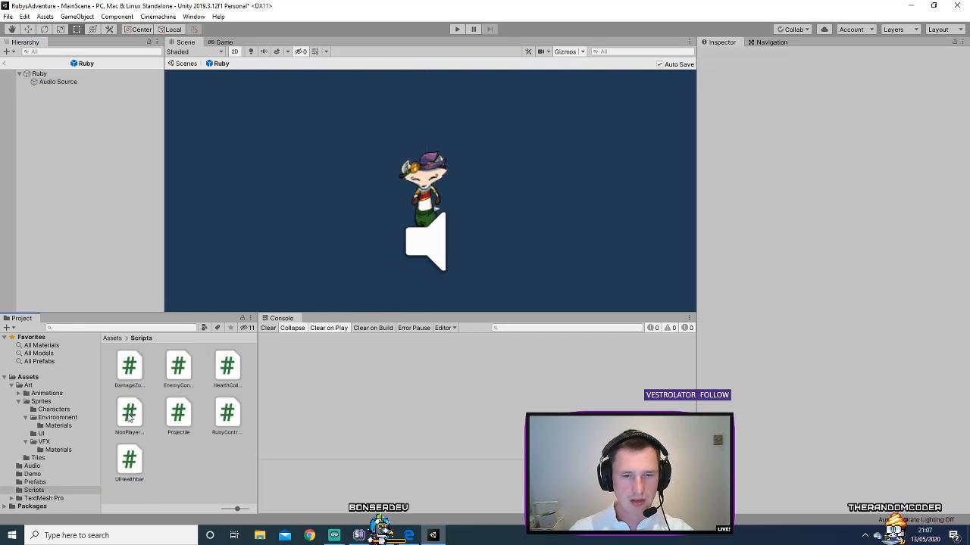
{"action": "double_click", "coordinate": [227, 413]}
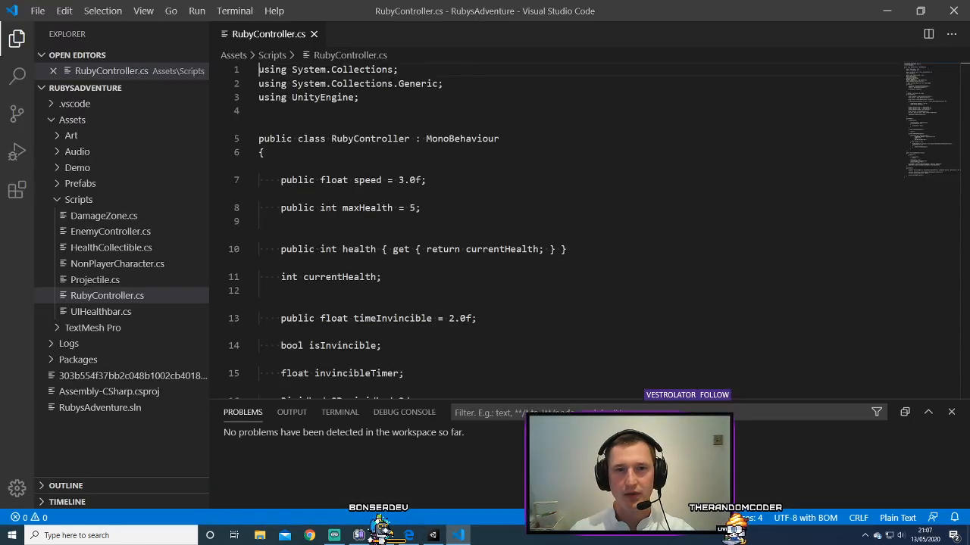
{"action": "left_click_drag", "start_coordinate": [205, 161], "coordinate": [171, 160]}
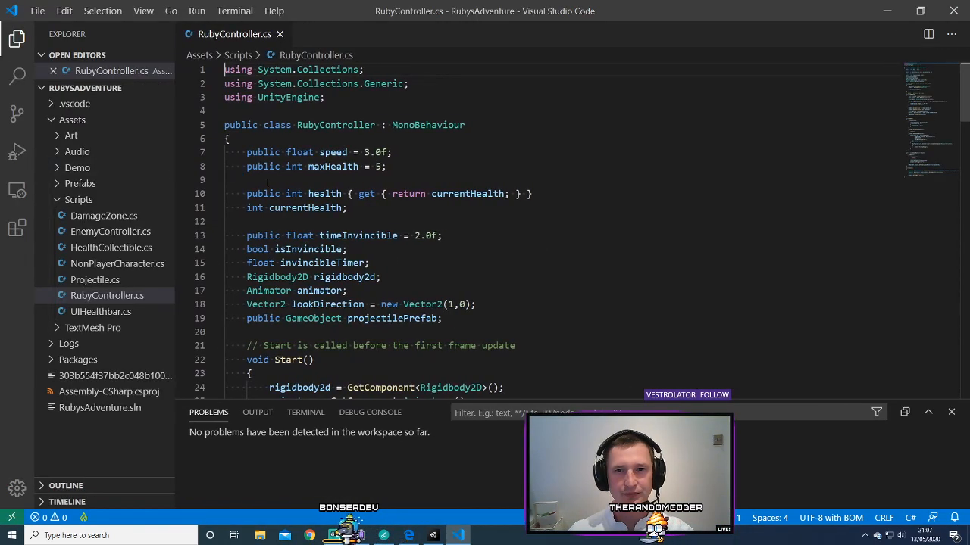
- Move the public timeInvincible declaration up to the blank line directly below maxHealth
{"action": "scroll", "coordinate": [424, 219], "scroll_direction": "down", "scroll_amount": 2}
{"action": "left_click", "coordinate": [436, 219]}
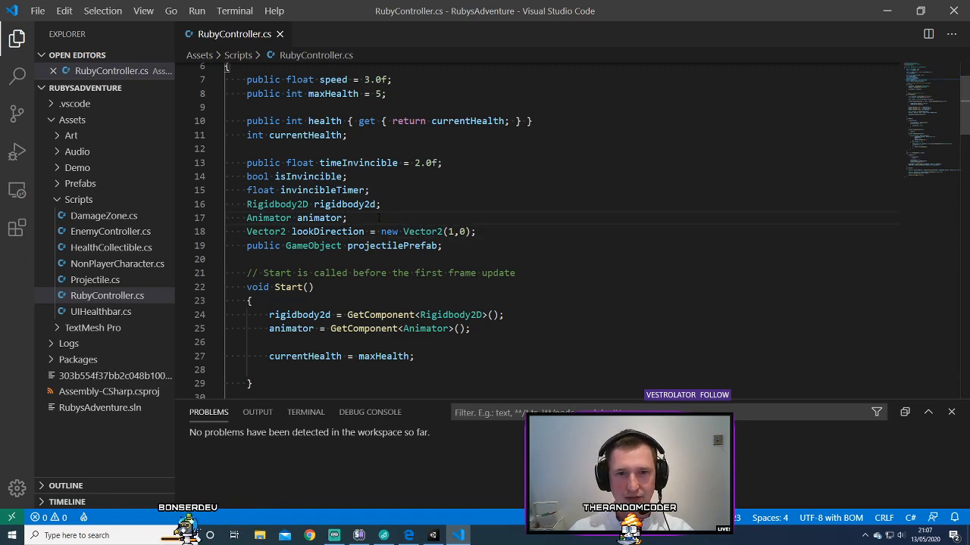
{"action": "left_click_drag", "start_coordinate": [469, 162], "coordinate": [194, 163]}
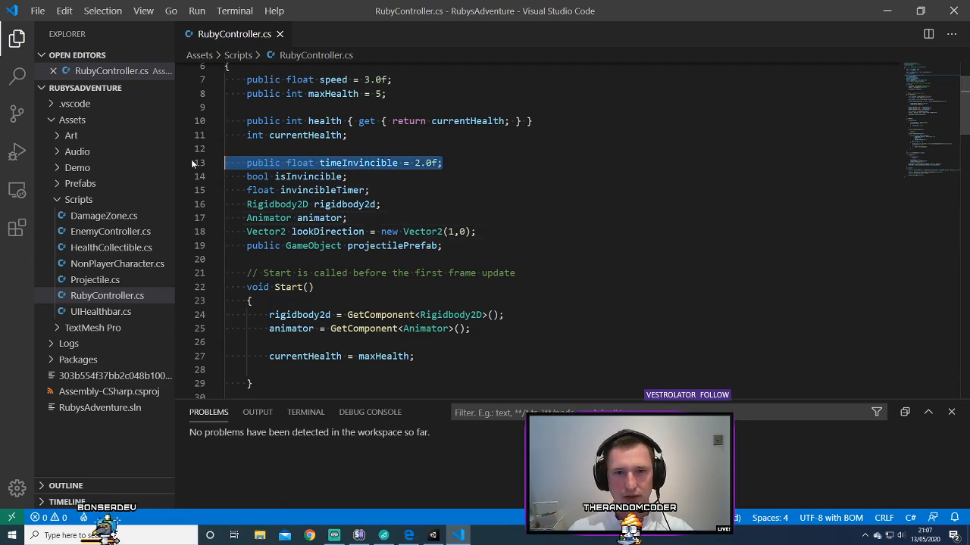
{"action": "key", "text": "ctrl+x"}
{"action": "key", "text": "Up"}
{"action": "key", "text": "Up"}
{"action": "key", "text": "Up"}
{"action": "key", "text": "Up"}
{"action": "key", "text": "ctrl+v"}
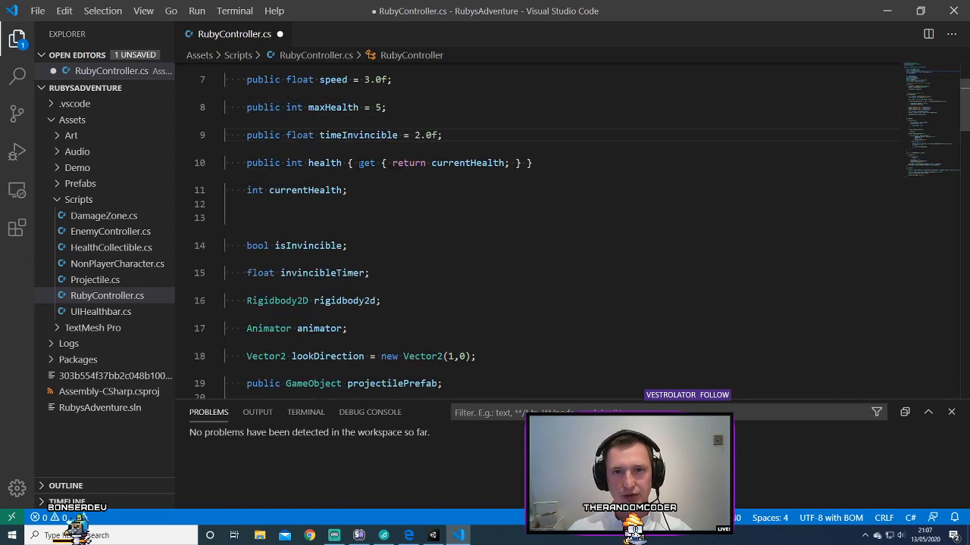
- Remove the two blank lines between the currentHealth and isInvincible declarations
{"action": "left_click", "coordinate": [348, 215]}
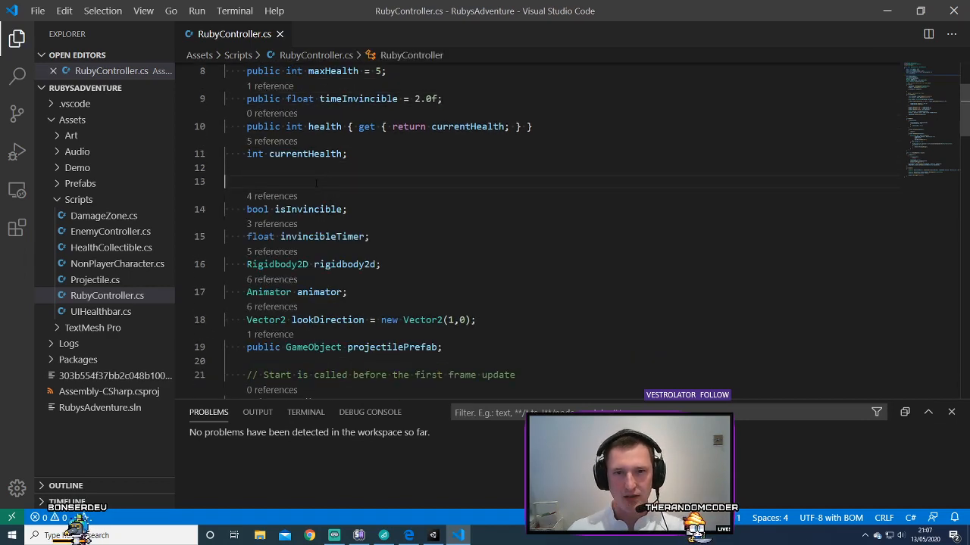
{"action": "key", "text": "BackSpace"}
{"action": "key", "text": "BackSpace"}
{"action": "left_click_drag", "start_coordinate": [341, 142], "coordinate": [356, 196]}
{"action": "left_click", "coordinate": [388, 210]}
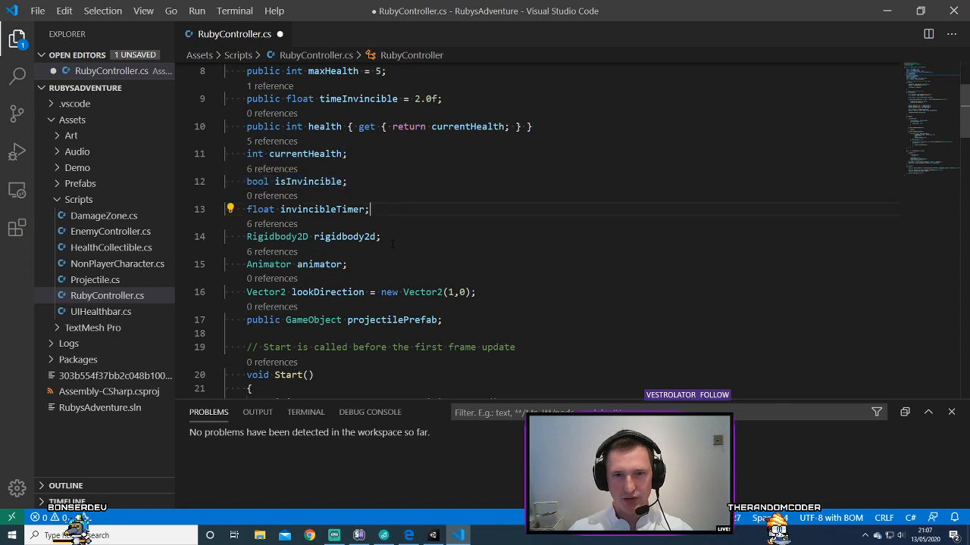
- Move the public GameObject projectilePrefab declaration to the start of the RubyController class, above speed, and align its indentation
{"action": "left_click", "coordinate": [473, 321]}
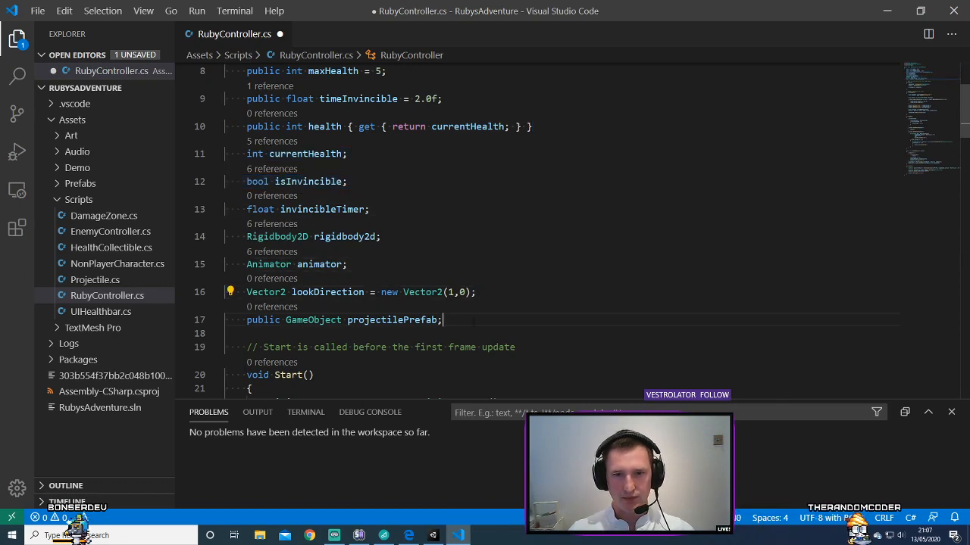
{"action": "left_click_drag", "start_coordinate": [473, 321], "coordinate": [174, 318]}
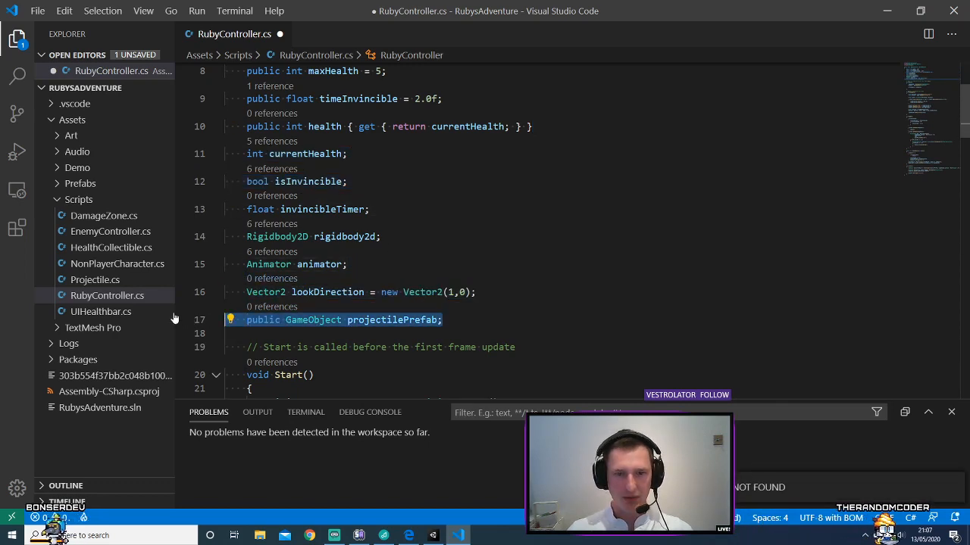
{"action": "key", "text": "ctrl+x"}
{"action": "scroll", "coordinate": [339, 144], "scroll_direction": "up", "scroll_amount": 2}
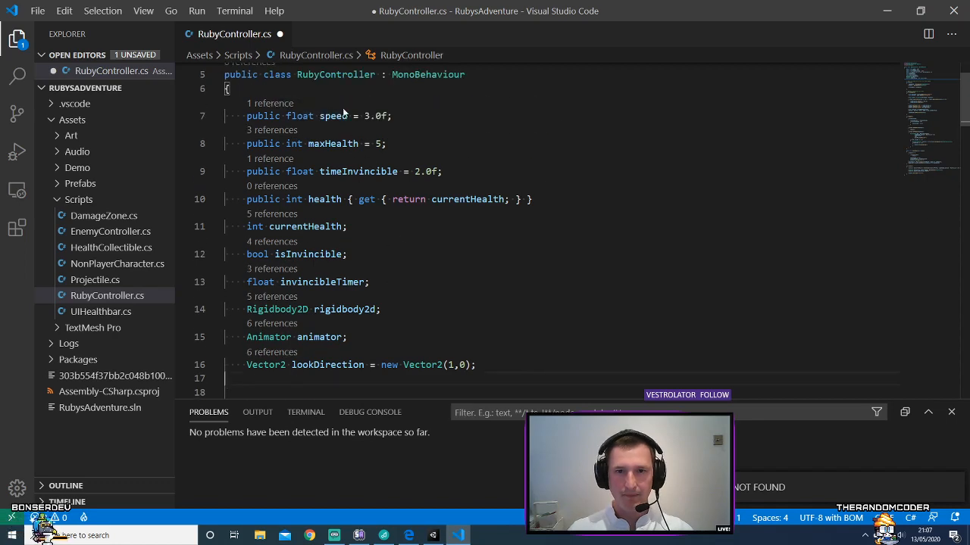
{"action": "left_click", "coordinate": [327, 88]}
{"action": "key", "text": "Return"}
{"action": "key", "text": "ctrl+v"}
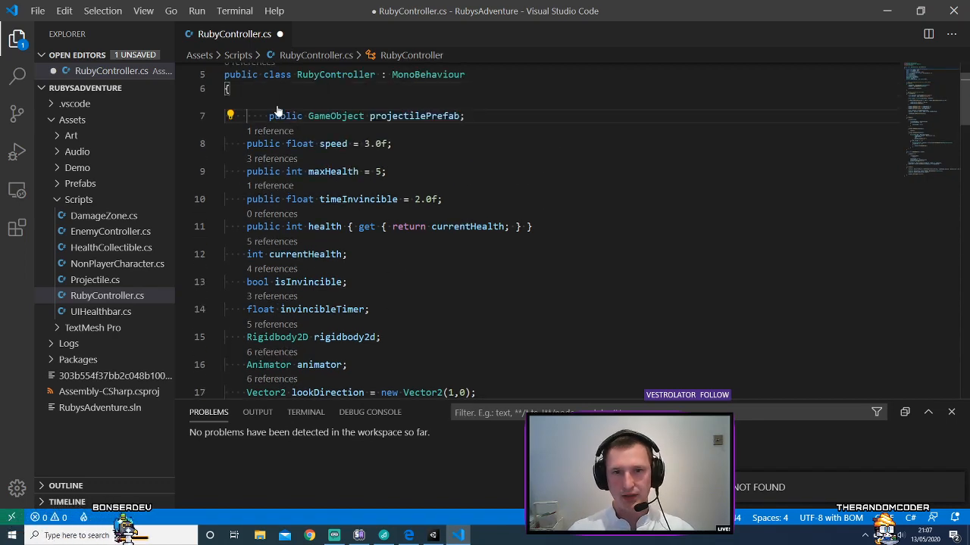
{"action": "key", "text": "BackSpace"}
- Move the speed, maxHealth, timeInvincible and health declarations above projectilePrefab, directly below the class's opening brace
{"action": "left_click", "coordinate": [391, 144]}
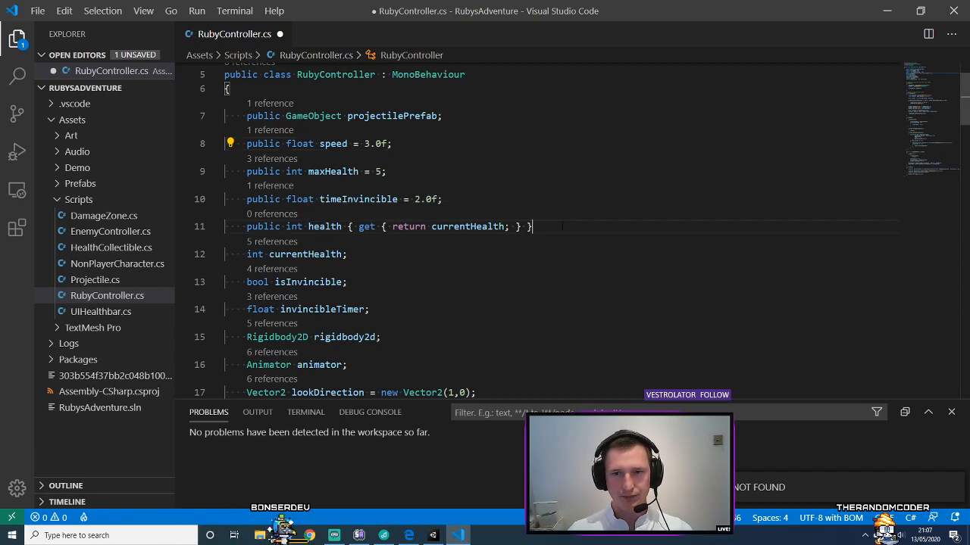
{"action": "left_click_drag", "start_coordinate": [551, 227], "coordinate": [179, 132]}
{"action": "key", "text": "ctrl+x"}
{"action": "left_click", "coordinate": [317, 89]}
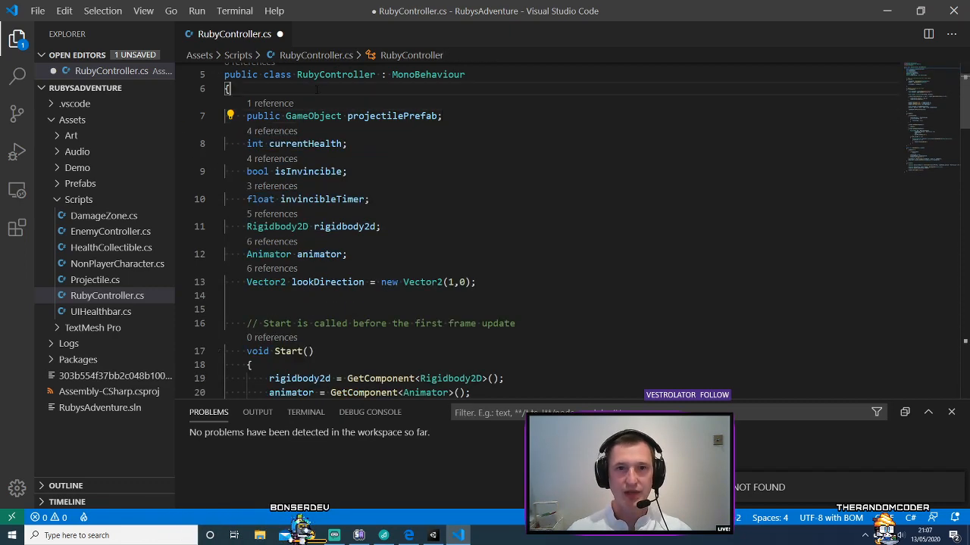
{"action": "key", "text": "ctrl+v"}
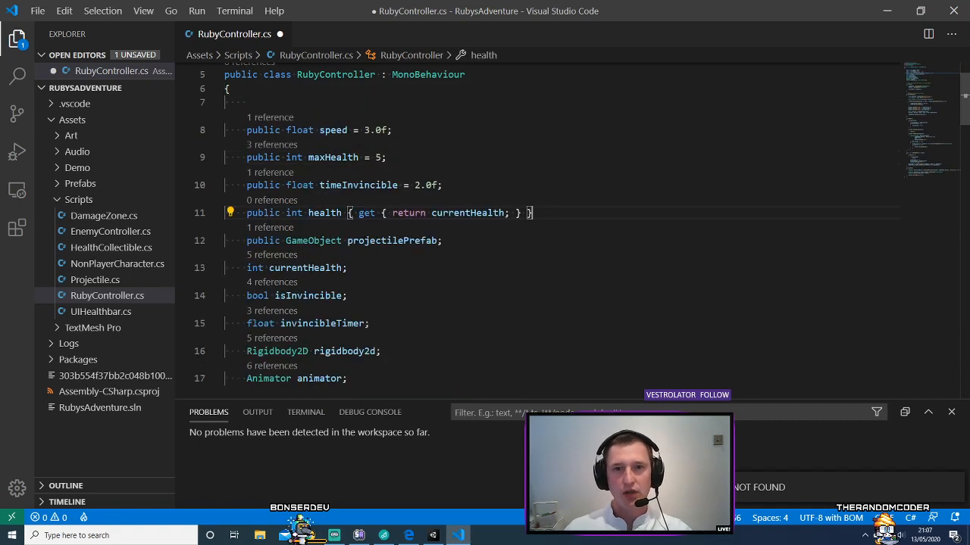
- Move the public int maxHealth declaration below timeInvincible, align its indentation and remove the leftover blank line under speed
{"action": "left_click", "coordinate": [471, 241]}
{"action": "left_click", "coordinate": [470, 186]}
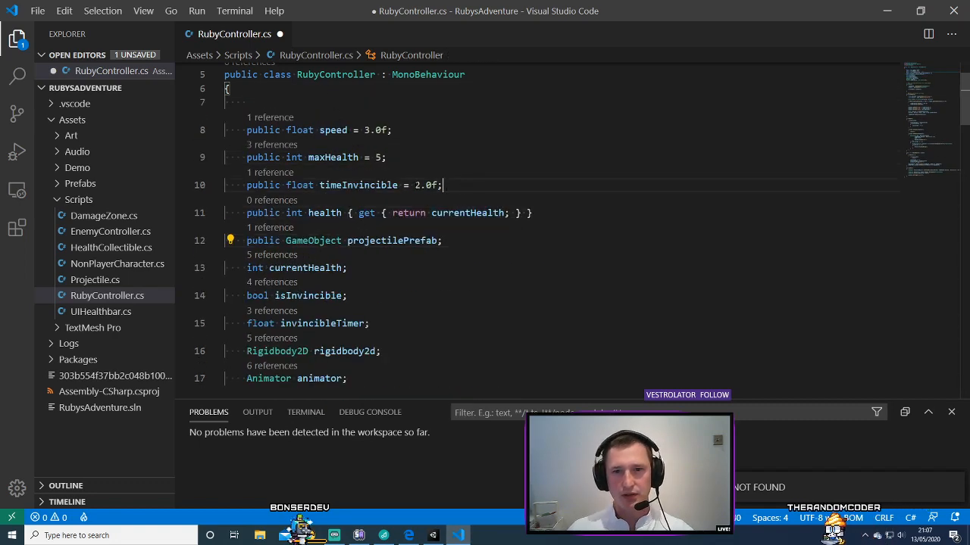
{"action": "left_click", "coordinate": [181, 190]}
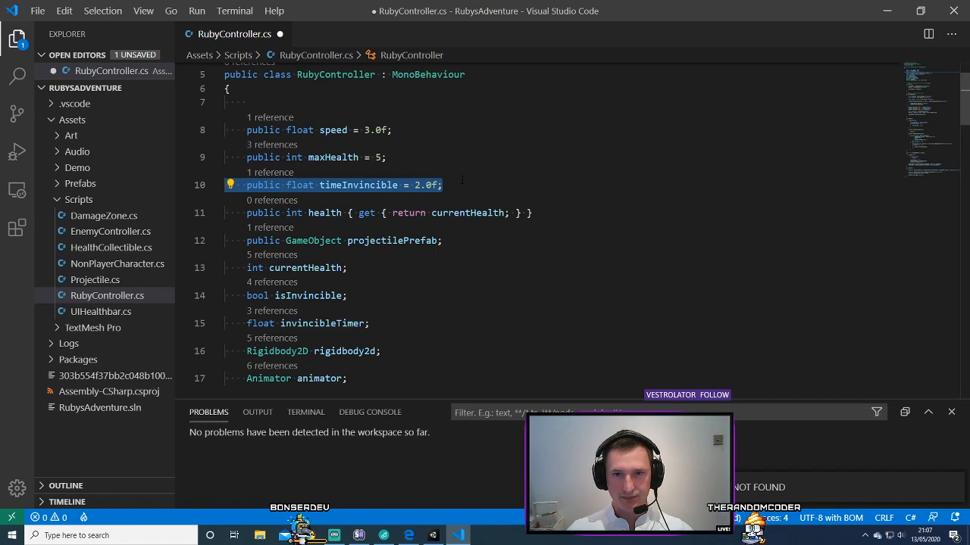
{"action": "left_click_drag", "start_coordinate": [388, 157], "coordinate": [182, 160]}
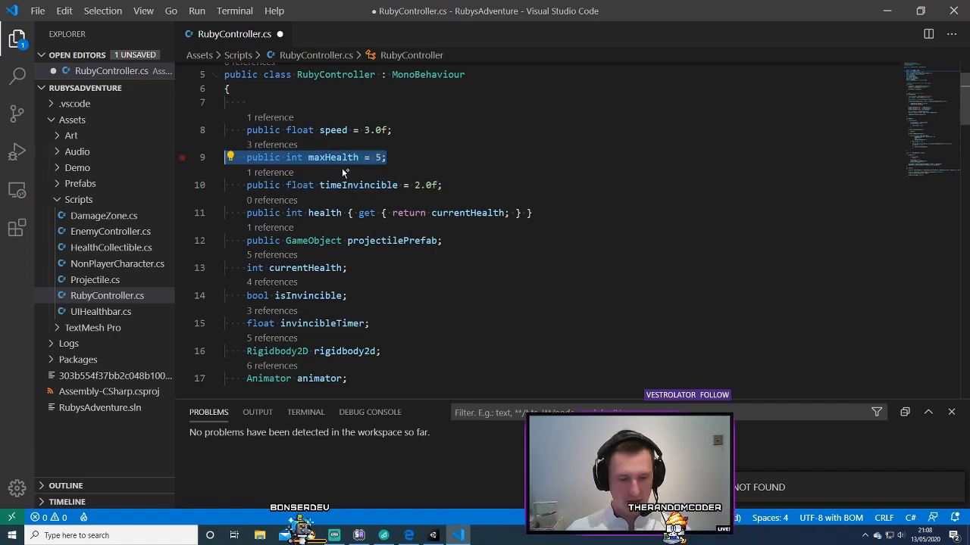
{"action": "key", "text": "ctrl+x"}
{"action": "left_click", "coordinate": [439, 172]}
{"action": "key", "text": "Return"}
{"action": "key", "text": "ctrl+v"}
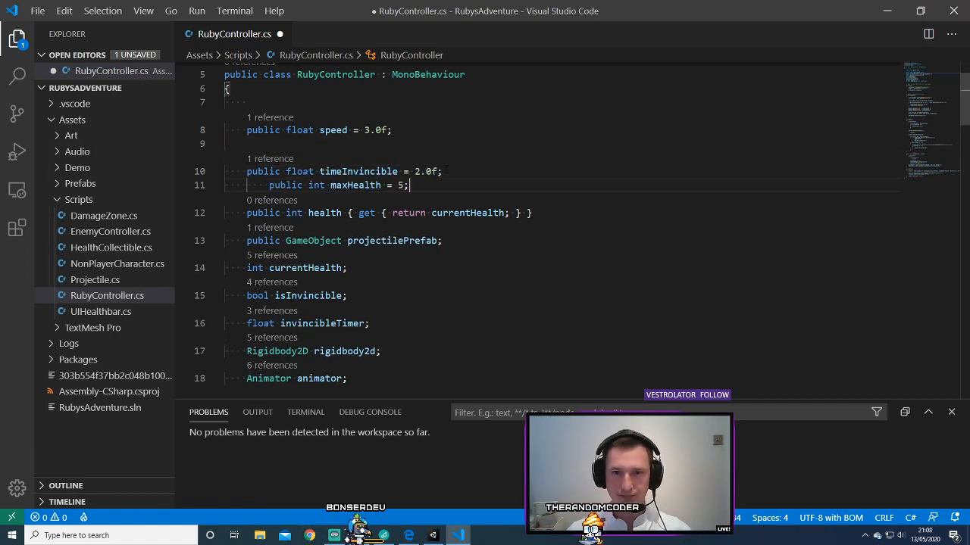
{"action": "key", "text": "Home"}
{"action": "key", "text": "BackSpace"}
{"action": "key", "text": "Up"}
{"action": "key", "text": "Up"}
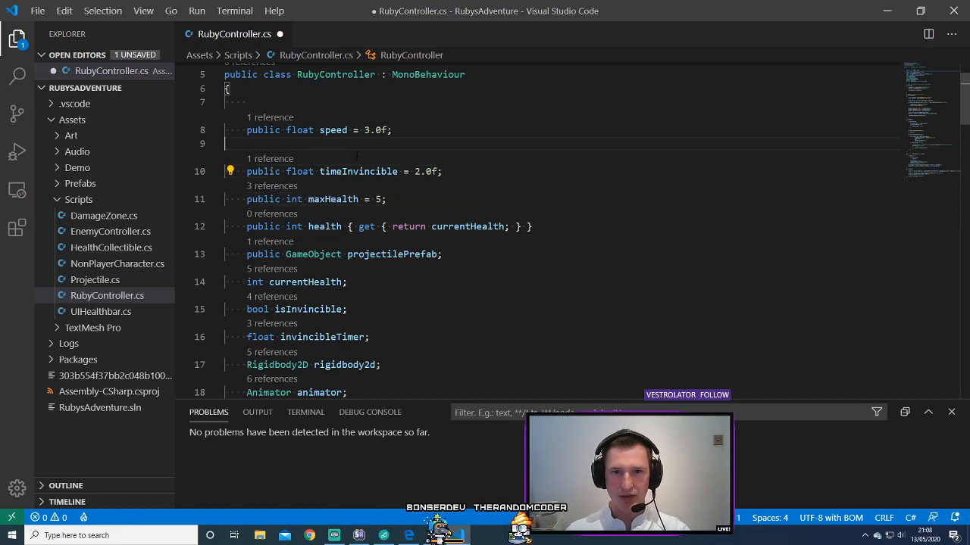
{"action": "key", "text": "BackSpace"}
{"action": "key", "text": "Down"}
- Review the order and grouping of the public and private variable declarations in the RubyController class
{"action": "scroll", "coordinate": [477, 160], "scroll_direction": "down", "scroll_amount": 2}
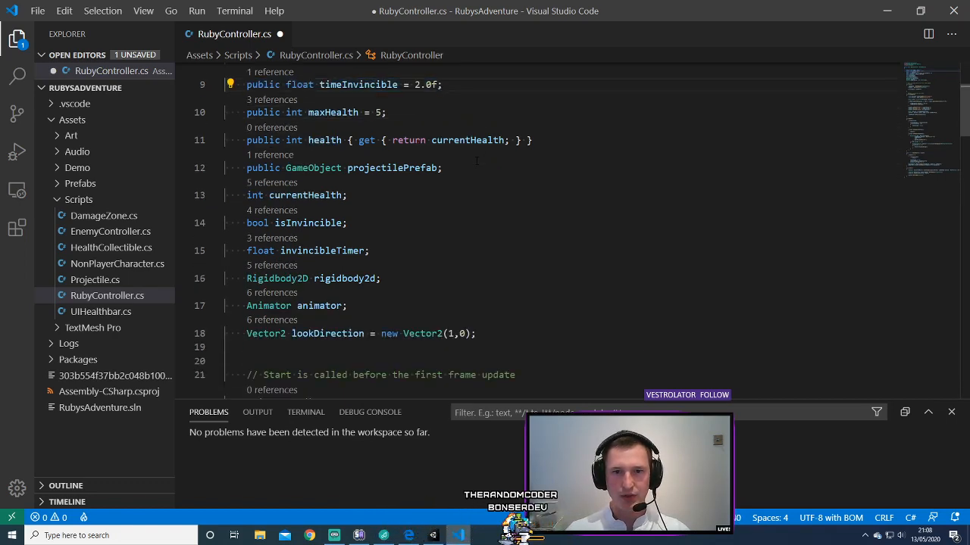
{"action": "scroll", "coordinate": [313, 136], "scroll_direction": "up", "scroll_amount": 1}
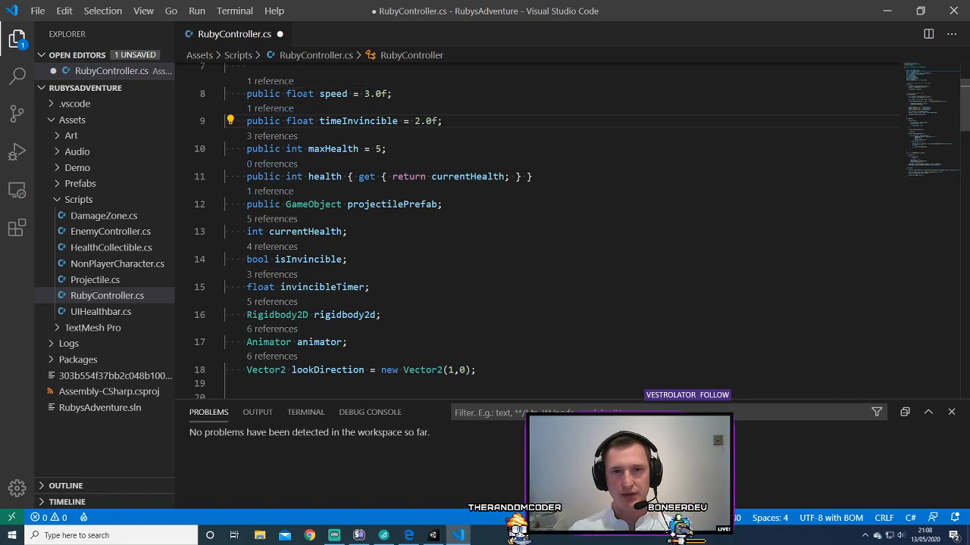
{"action": "scroll", "coordinate": [376, 272], "scroll_direction": "down", "scroll_amount": 1}
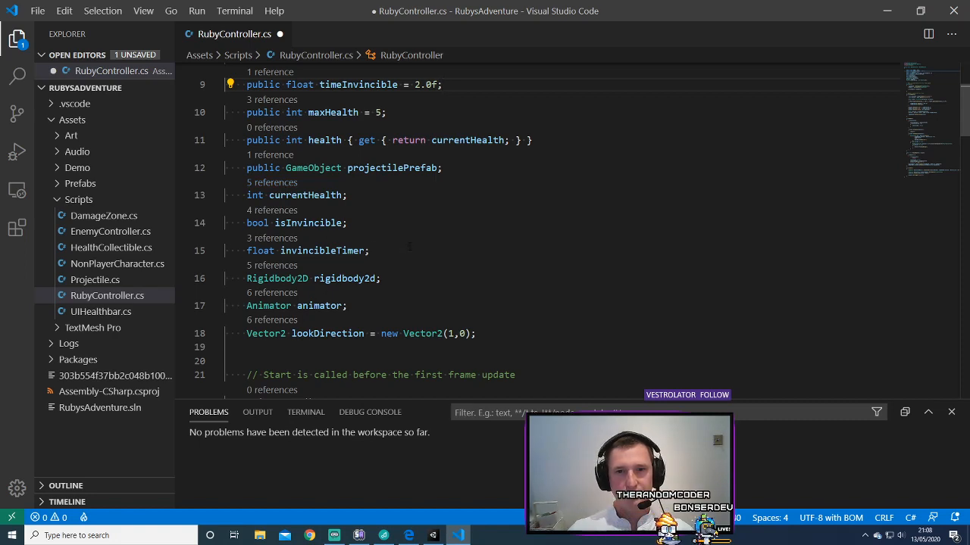
{"action": "left_click_drag", "start_coordinate": [409, 248], "coordinate": [232, 183]}
{"action": "left_click", "coordinate": [387, 224]}
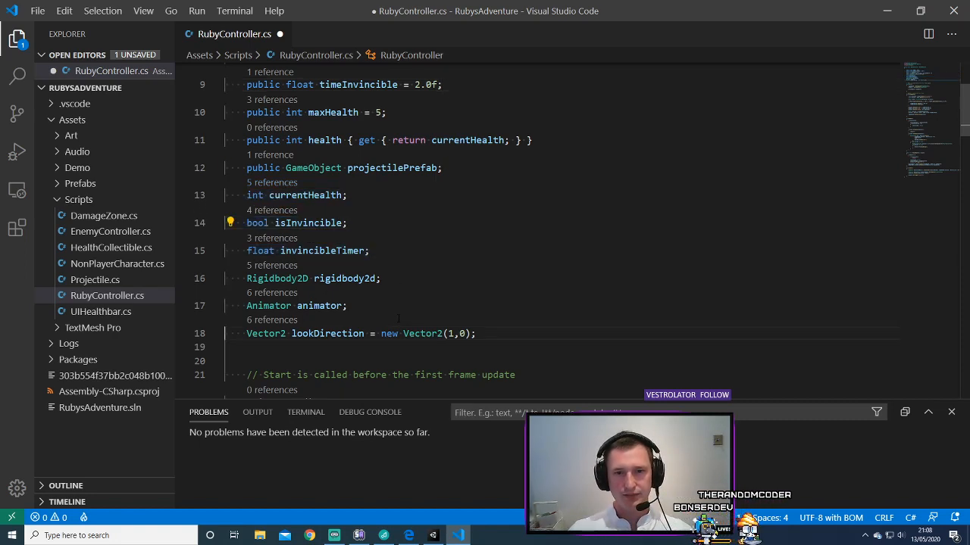
{"action": "left_click_drag", "start_coordinate": [477, 333], "coordinate": [216, 277]}
{"action": "left_click", "coordinate": [500, 317]}
{"action": "scroll", "coordinate": [501, 318], "scroll_direction": "down", "scroll_amount": 1}
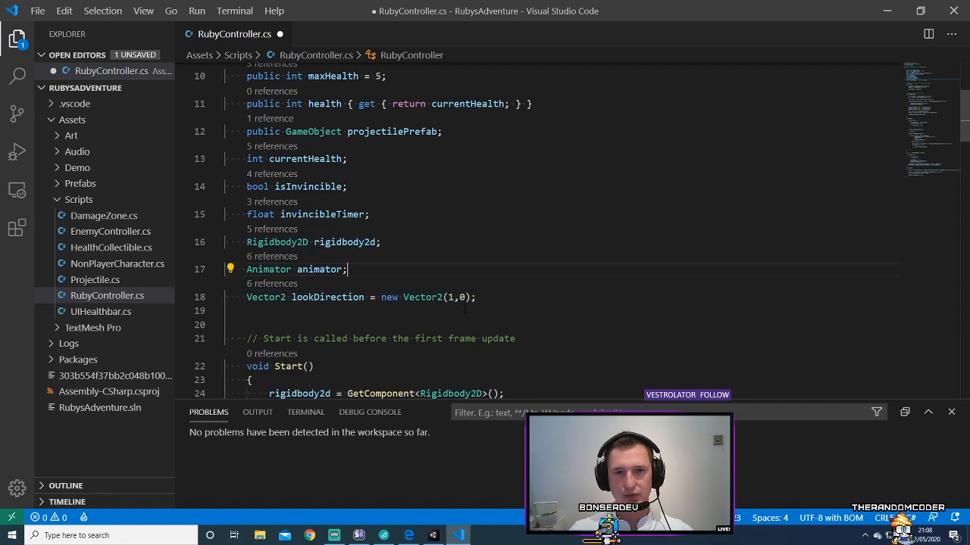
- Move the Rigidbody2D rigidbody2d and Animator animator declarations together to directly below the lookDirection declaration
{"action": "left_click_drag", "start_coordinate": [401, 271], "coordinate": [182, 228]}
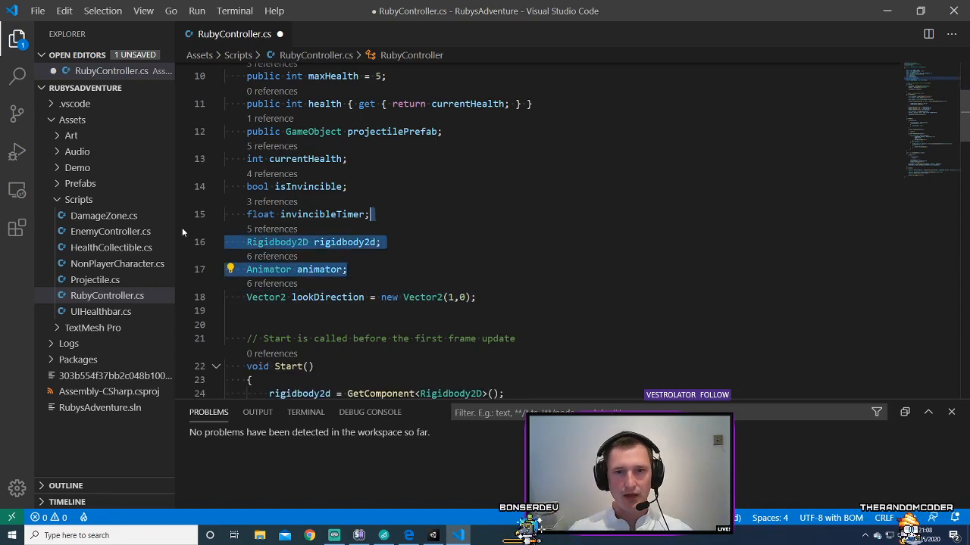
{"action": "left_click", "coordinate": [402, 244]}
{"action": "left_click_drag", "start_coordinate": [398, 268], "coordinate": [206, 246]}
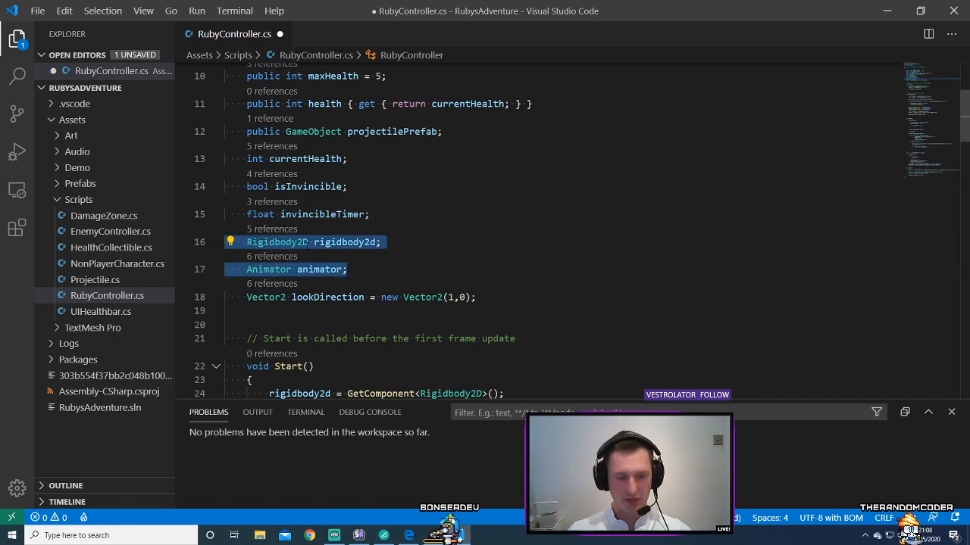
{"action": "key", "text": "BackSpace"}
{"action": "key", "text": "BackSpace"}
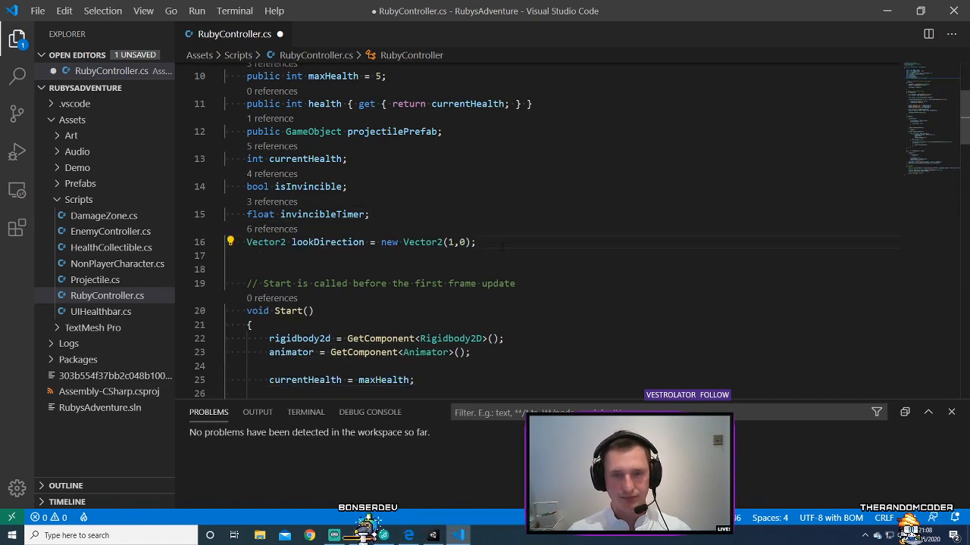
{"action": "key", "text": "ctrl+v"}
{"action": "key", "text": "BackSpace"}
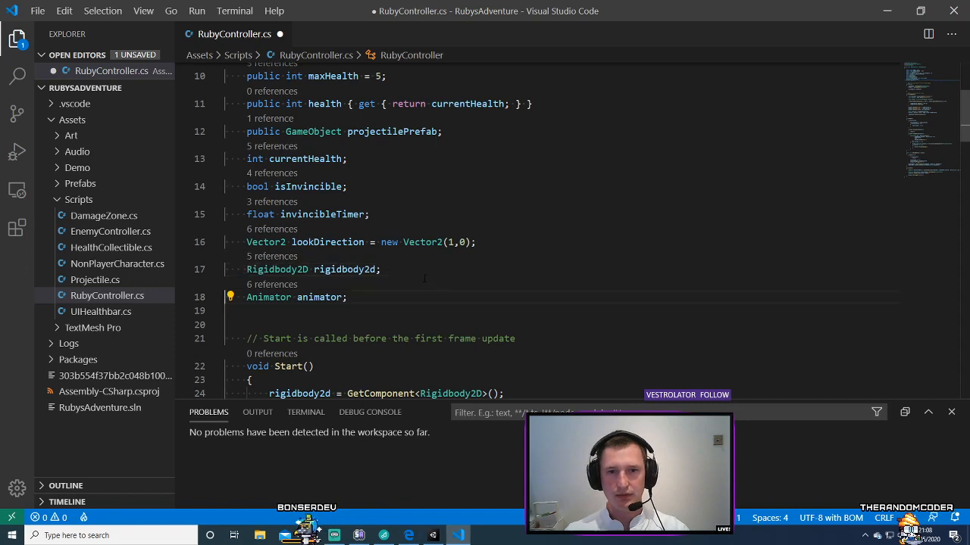
{"action": "left_click_drag", "start_coordinate": [480, 242], "coordinate": [382, 298]}
{"action": "left_click", "coordinate": [382, 300]}
- Declare AudioSource audioSource; on the line below the animator declaration and save the script
{"action": "scroll", "coordinate": [383, 306], "scroll_direction": "down", "scroll_amount": 2}
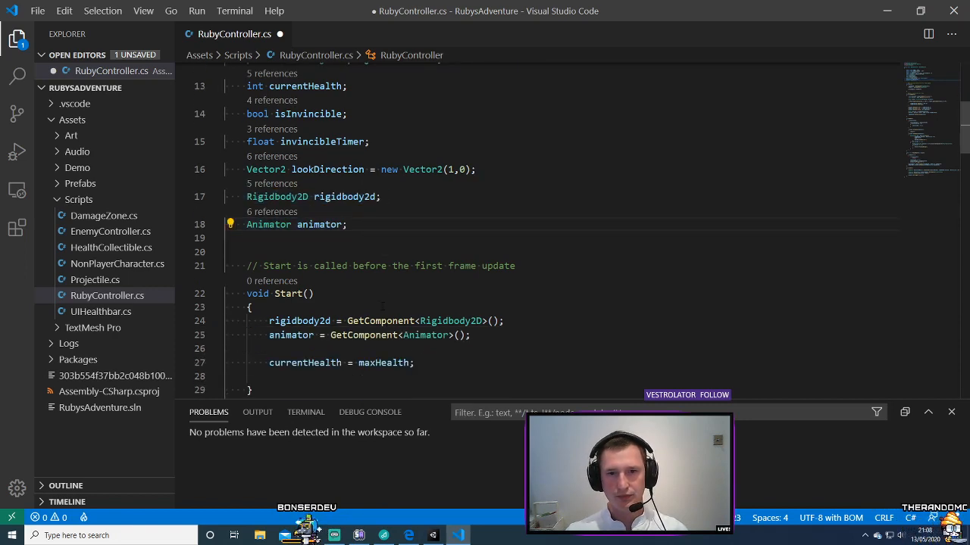
{"action": "left_click", "coordinate": [358, 239]}
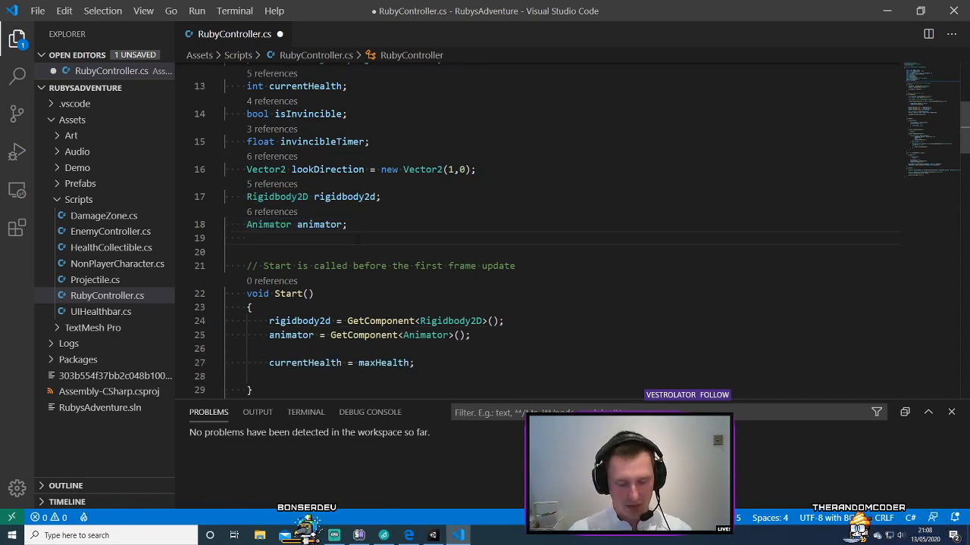
{"action": "type", "text": "AudioSo"}
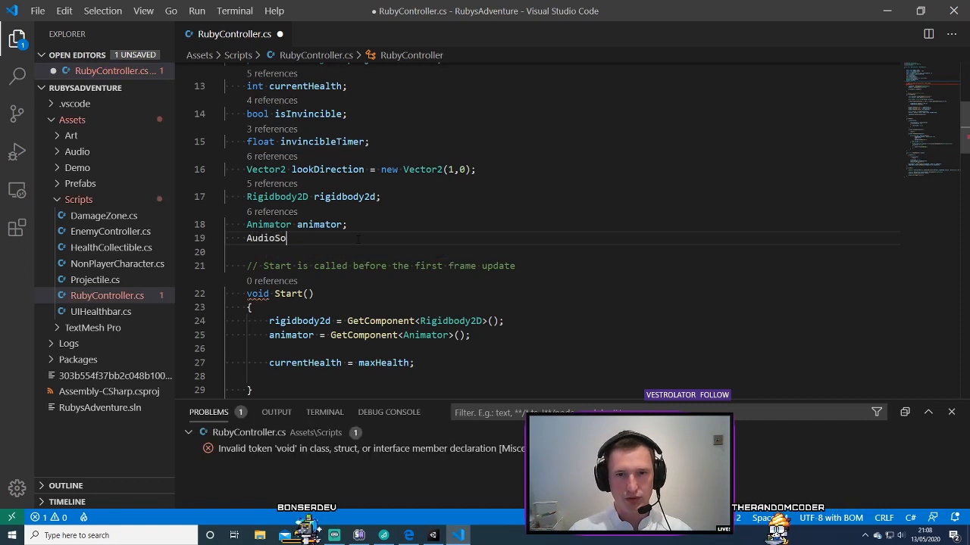
{"action": "type", "text": "iayr"}
{"action": "key", "text": "BackSpace"}
{"action": "key", "text": "BackSpace"}
{"action": "key", "text": "BackSpace"}
{"action": "key", "text": "BackSpace"}
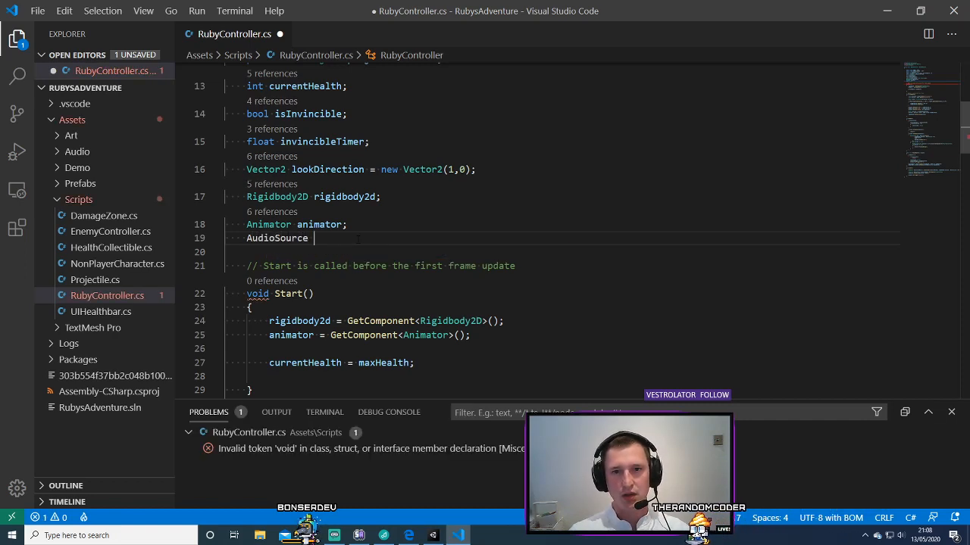
{"action": "type", "text": "urce audio"}
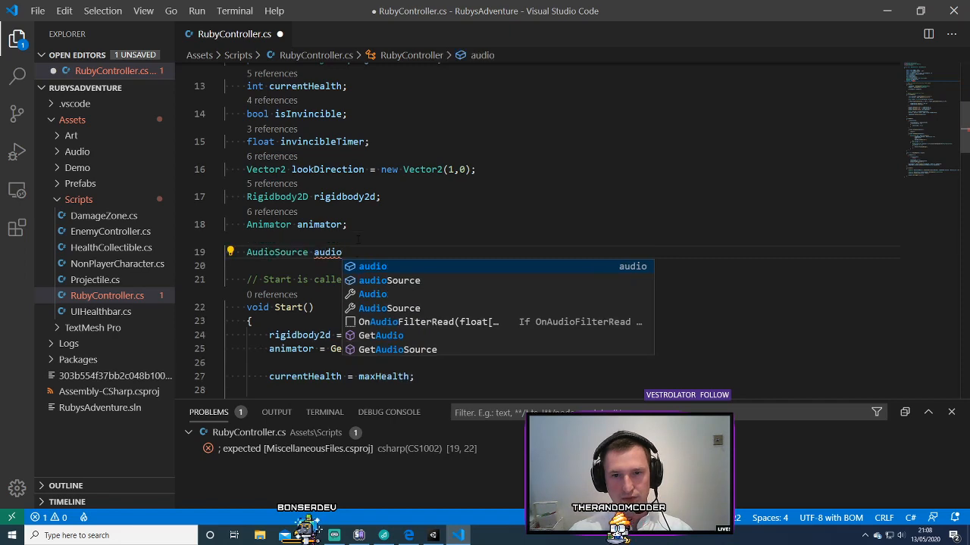
{"action": "type", "text": "Source."}
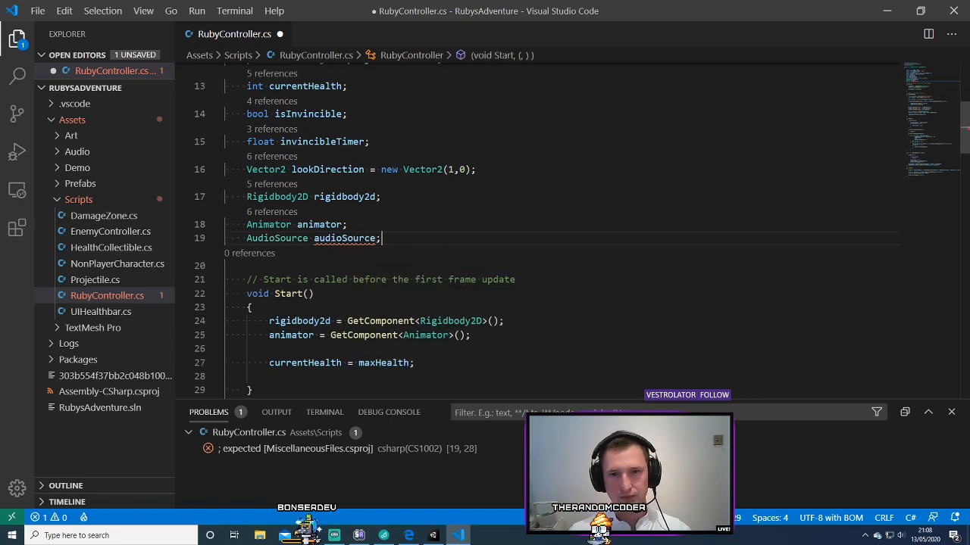
{"action": "key", "text": "ctrl+s"}
- In Start, add audioSource = GetComponent<AudioSource>(); below the animator assignment, keep a blank line before currentHealth, and save the script
{"action": "scroll", "coordinate": [445, 247], "scroll_direction": "down", "scroll_amount": 2}
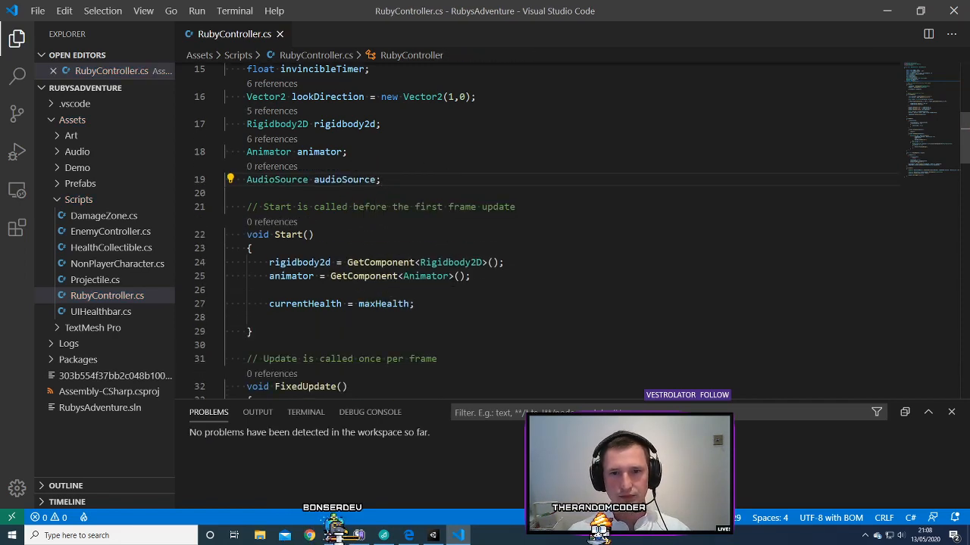
{"action": "left_click", "coordinate": [486, 292]}
{"action": "key", "text": "Tab"}
{"action": "type", "text": "a"}
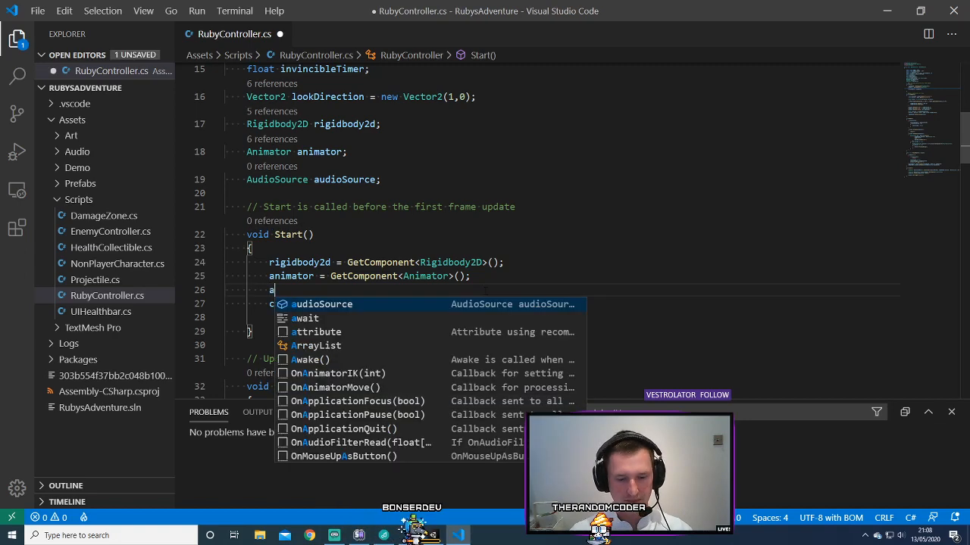
{"action": "type", "text": "udioSource = GetCom"}
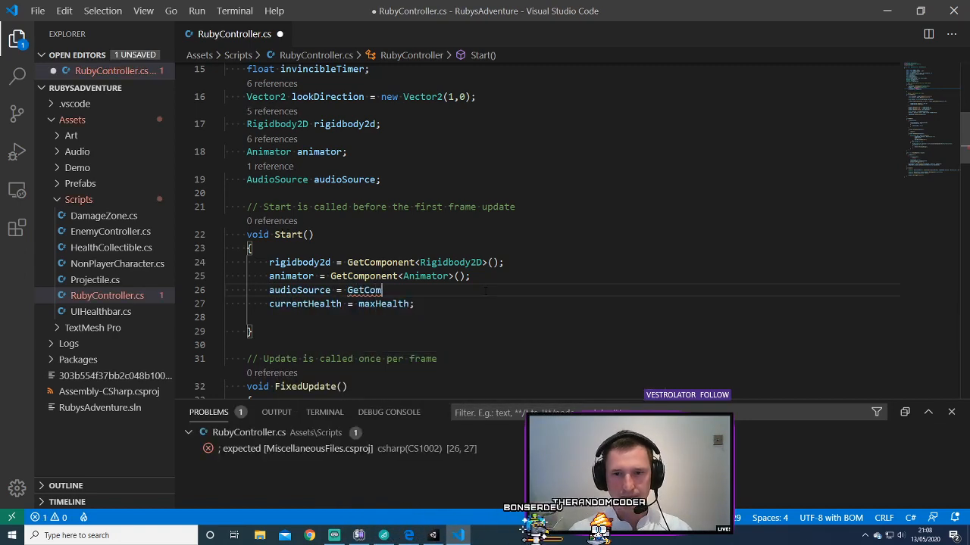
{"action": "key", "text": "Return"}
{"action": "key", "text": "BackSpace"}
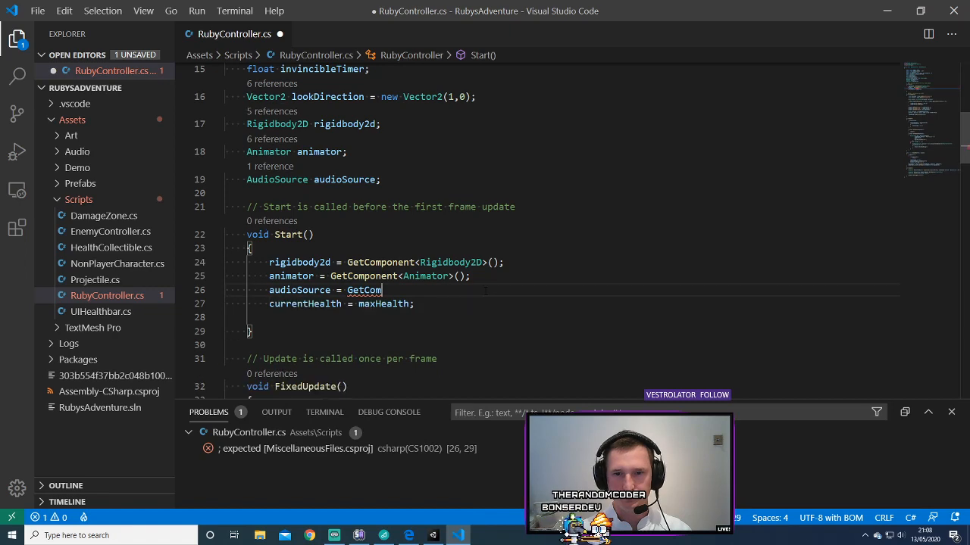
{"action": "type", "text": "ponent"}
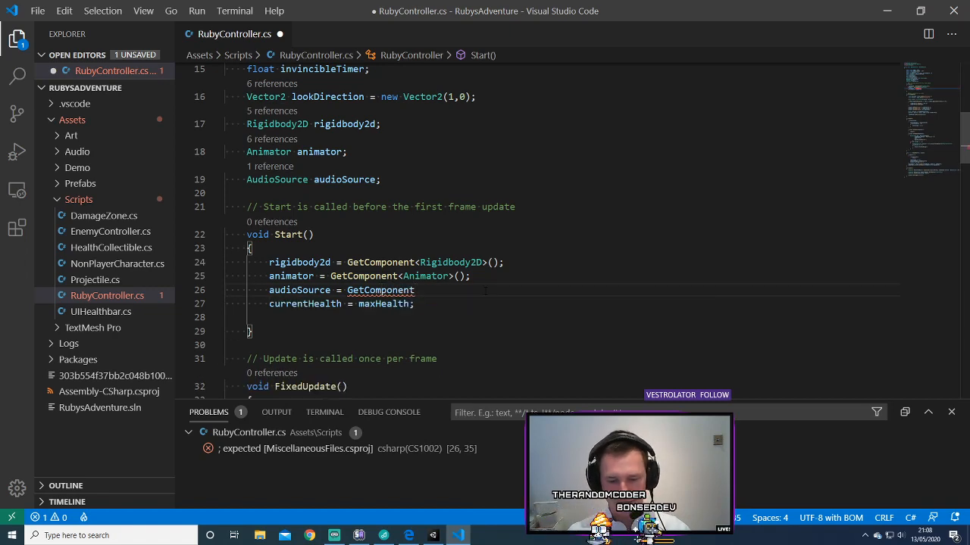
{"action": "type", "text": "<>"}
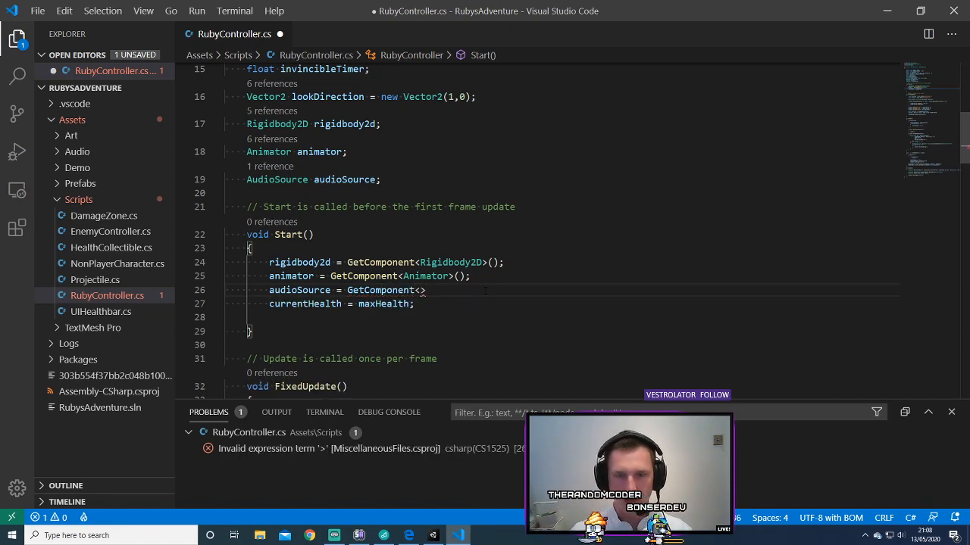
{"action": "type", "text": "Aud"}
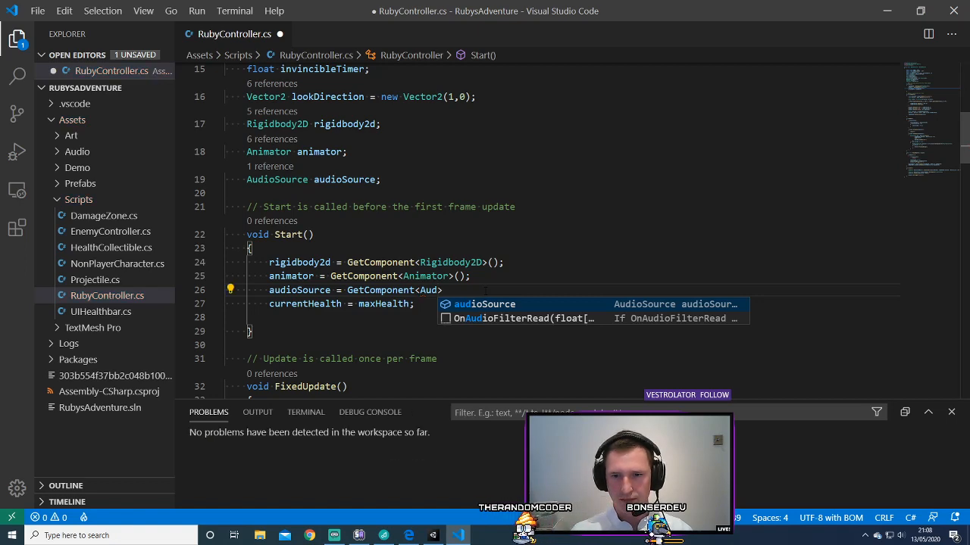
{"action": "key", "text": "Tab"}
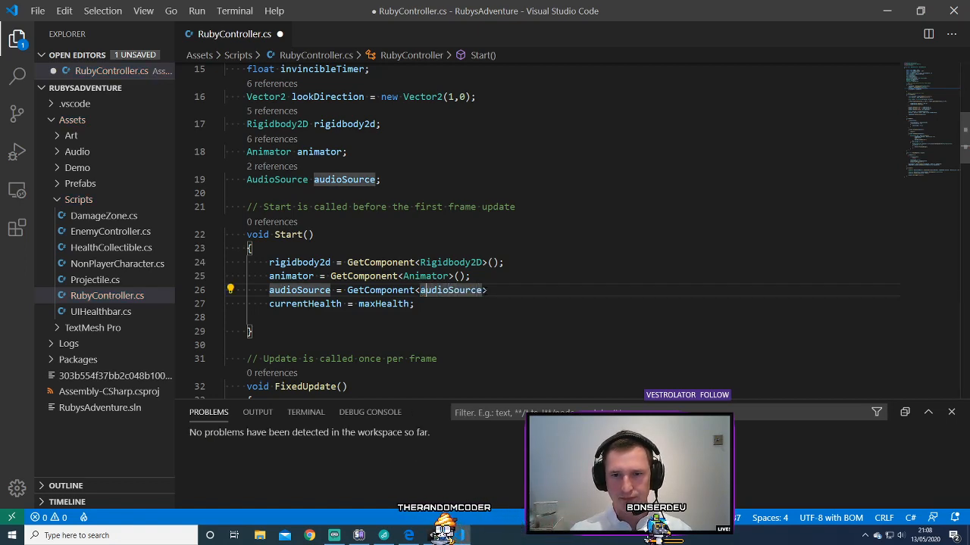
{"action": "key", "text": "Delete"}
{"action": "type", "text": "A"}
{"action": "key", "text": "End"}
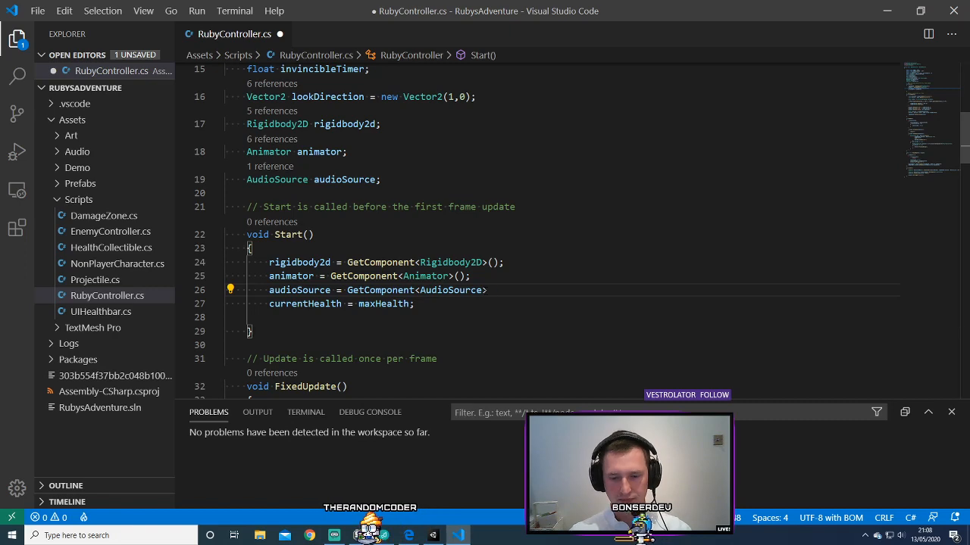
{"action": "type", "text": "();"}
{"action": "key", "text": "Return"}
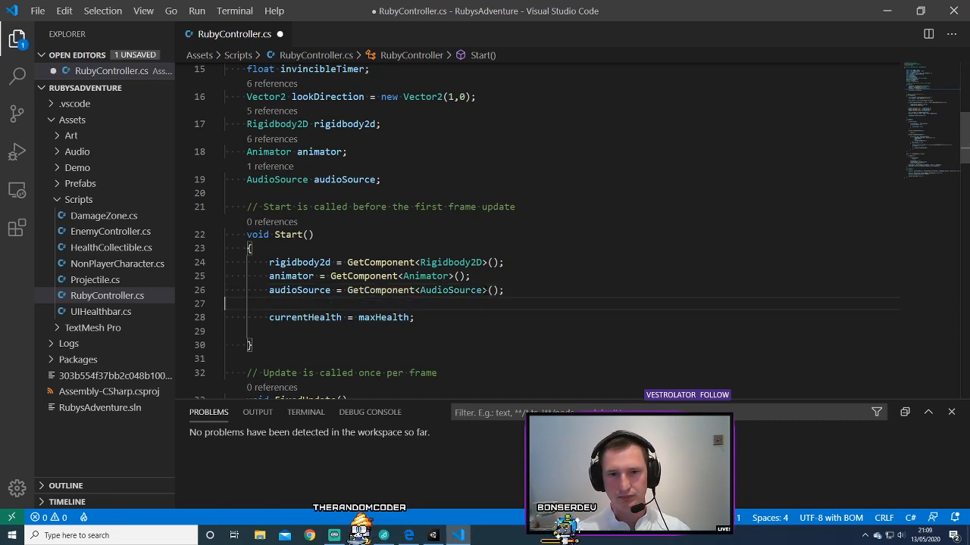
{"action": "key", "text": "ctrl+s"}
- Remove the empty line before the closing brace of the Start method and save the script
{"action": "scroll", "coordinate": [531, 227], "scroll_direction": "down", "scroll_amount": 1}
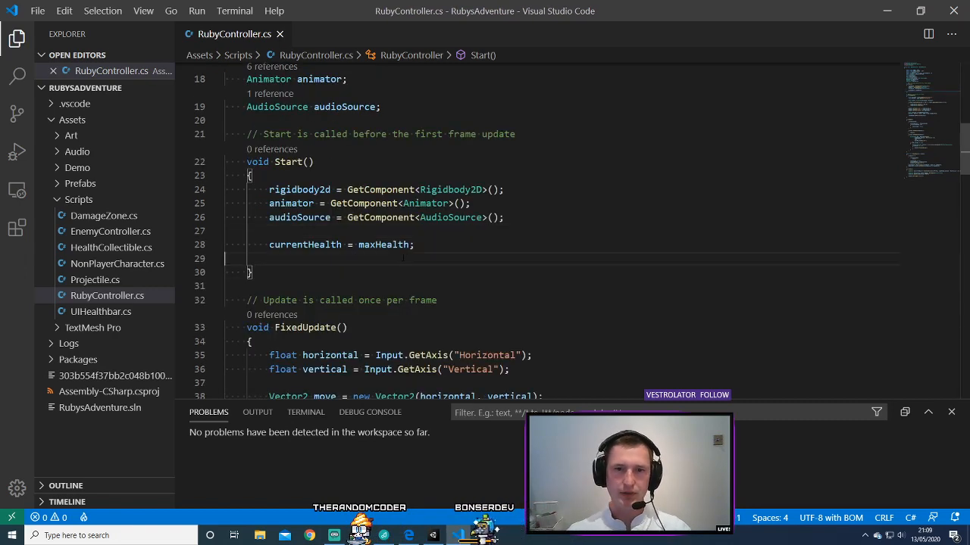
{"action": "key", "text": "BackSpace"}
{"action": "scroll", "coordinate": [459, 247], "scroll_direction": "down", "scroll_amount": 3}
{"action": "key", "text": "ctrl+s"}
{"action": "left_click", "coordinate": [438, 168]}
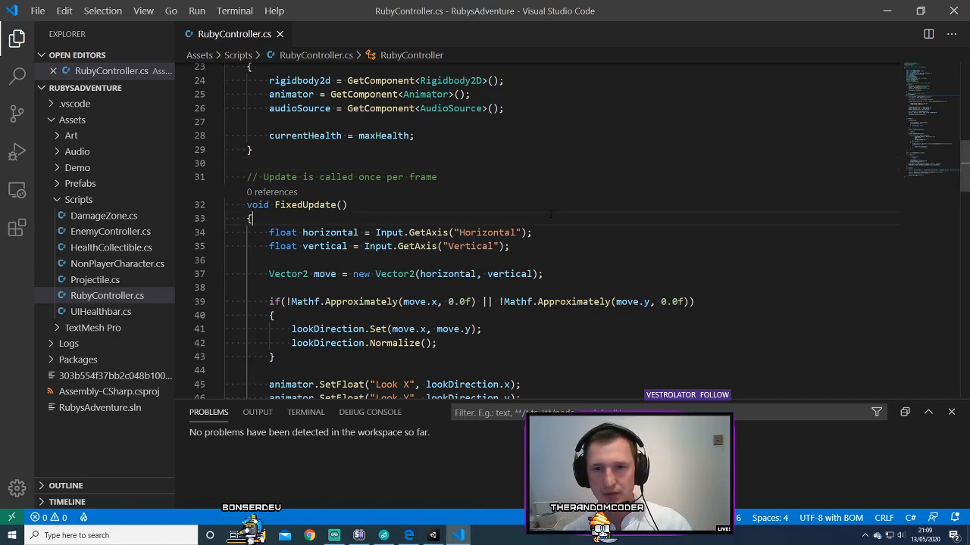
- Look up where the rigidbody2d variable is referenced in RubyController and close the reference list
{"action": "scroll", "coordinate": [552, 227], "scroll_direction": "up", "scroll_amount": 5}
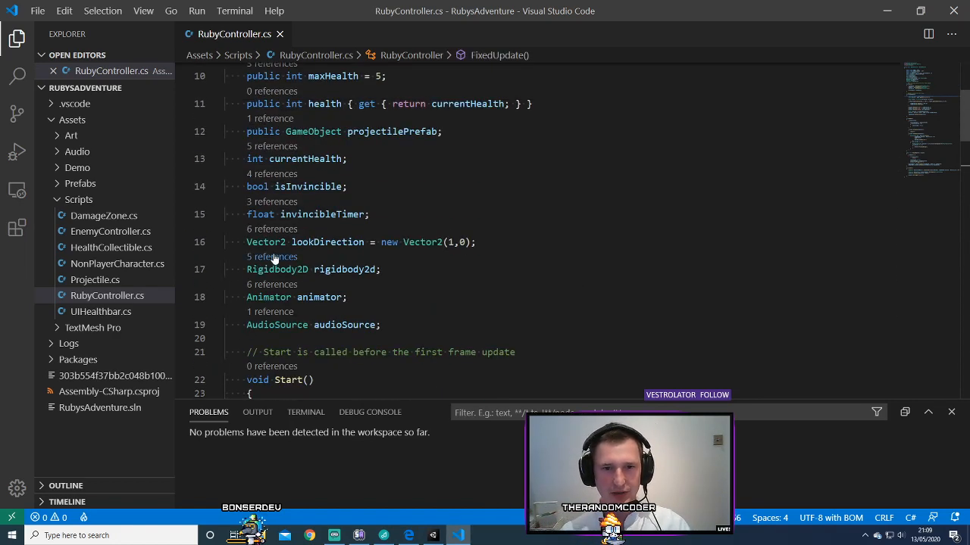
{"action": "left_click", "coordinate": [284, 260]}
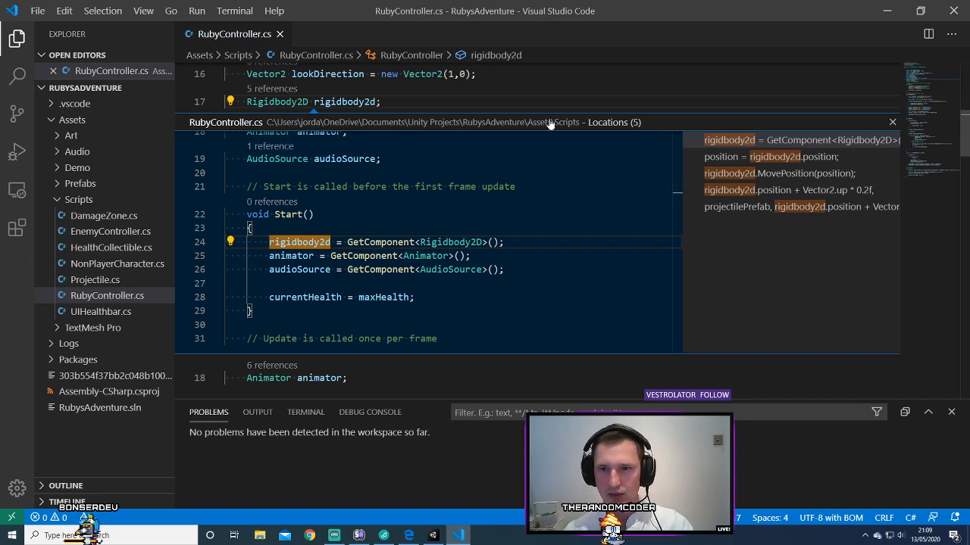
{"action": "left_click", "coordinate": [892, 122]}
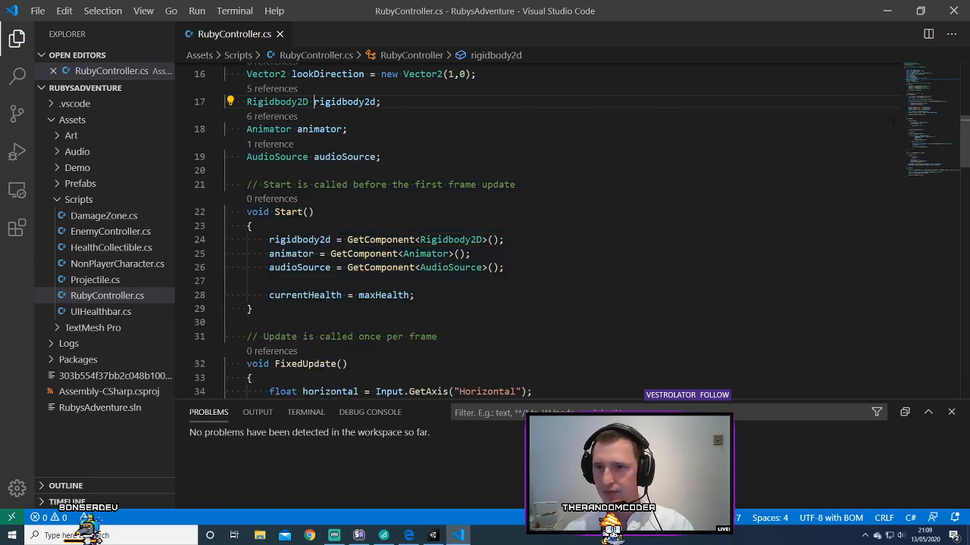
{"action": "left_click", "coordinate": [423, 144]}
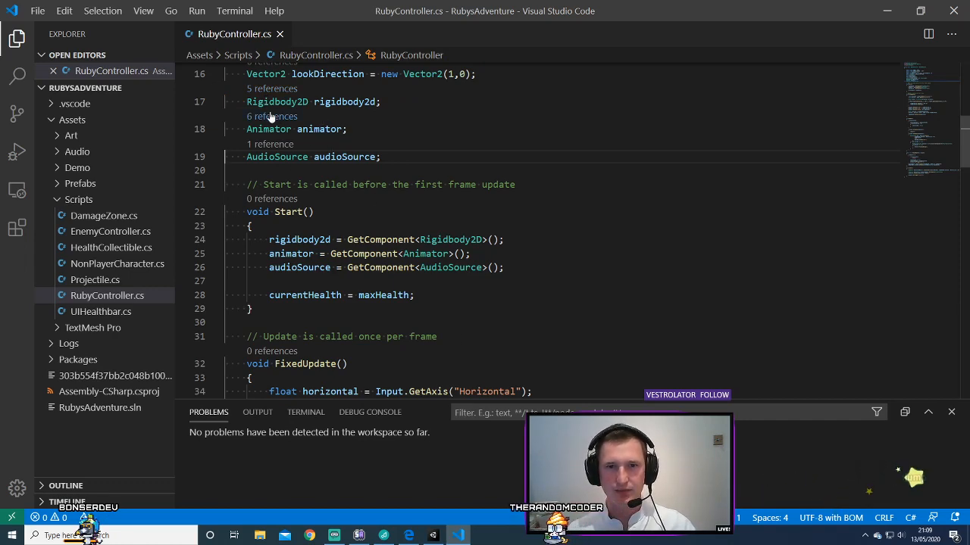
{"action": "left_click", "coordinate": [557, 308]}
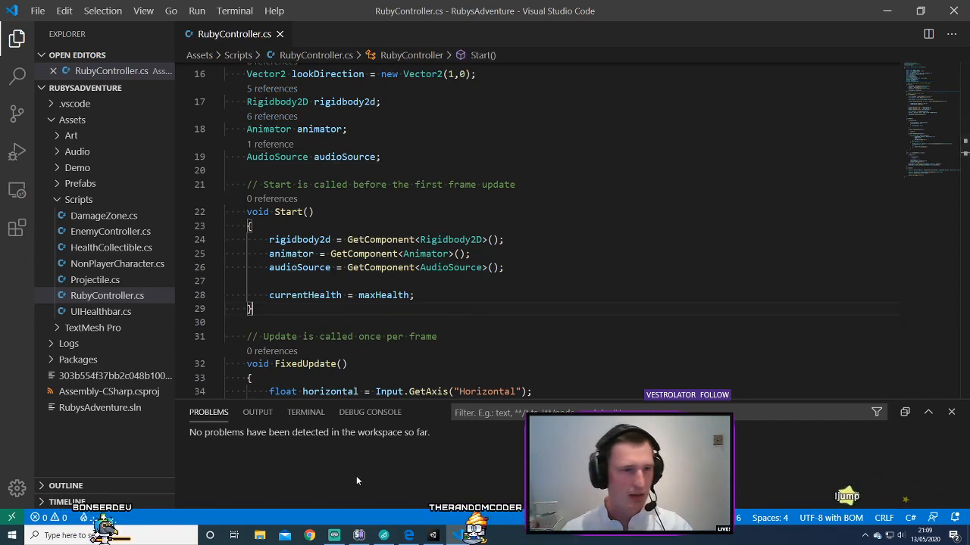
- Check the PlaySound function instructions in the Unity Learn Audio tutorial in the browser and return to Visual Studio Code
{"action": "left_click", "coordinate": [409, 535]}
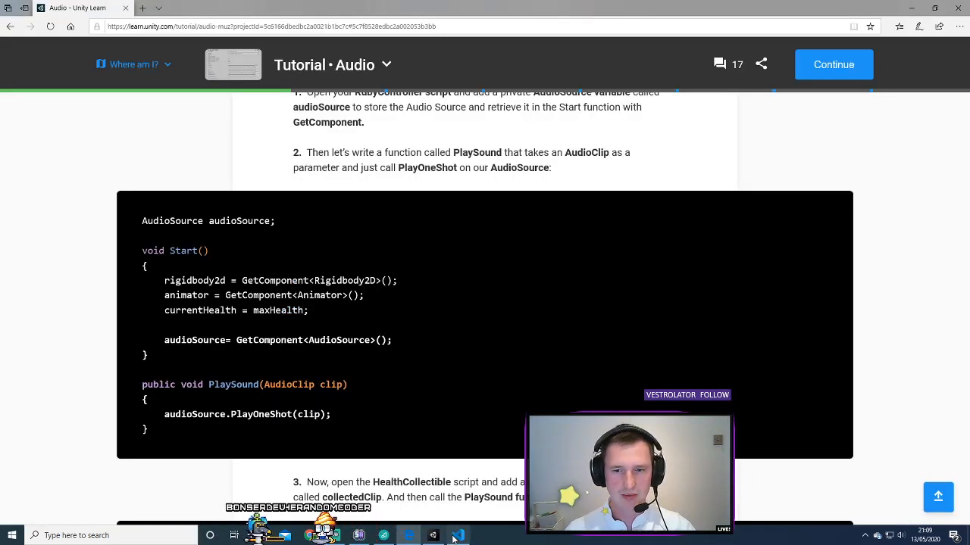
{"action": "mouse_move", "coordinate": [454, 539]}
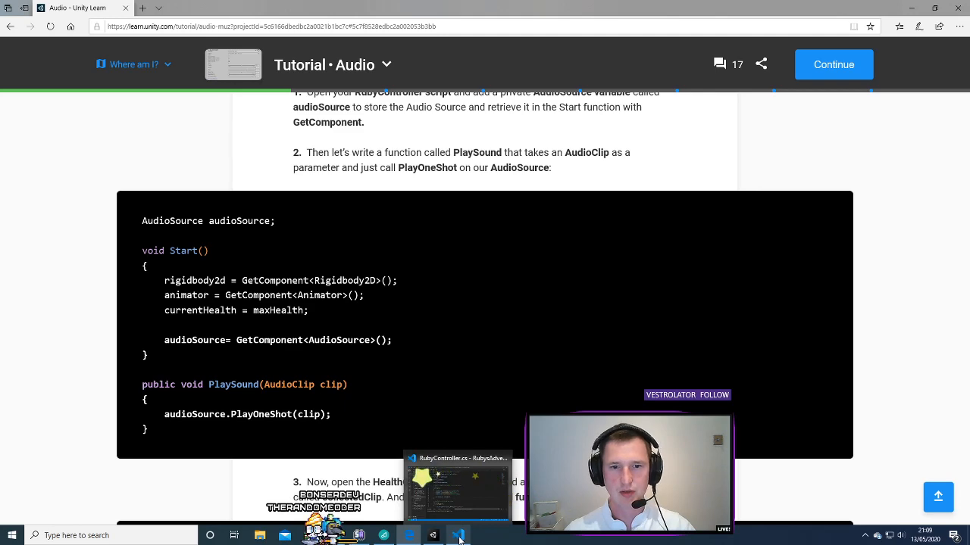
{"action": "left_click", "coordinate": [458, 537]}
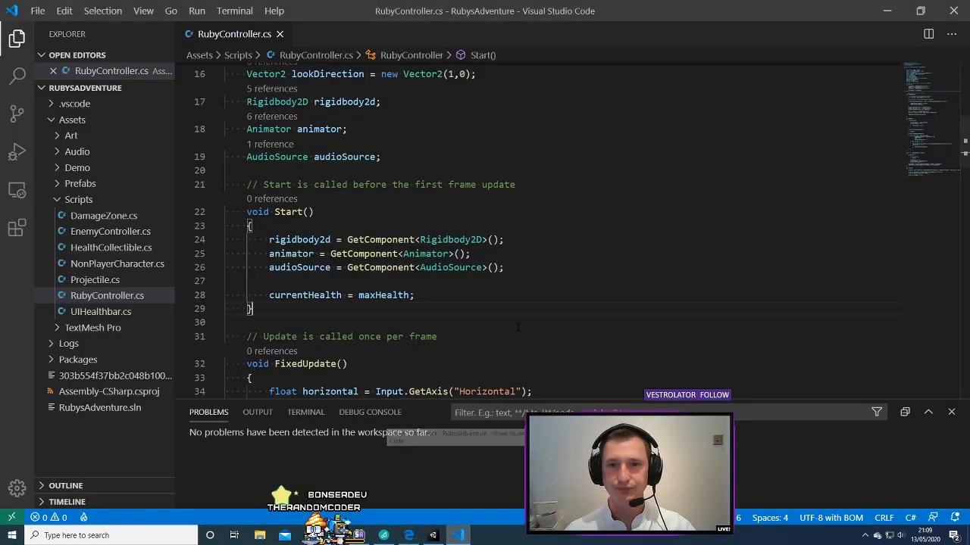
- Add a void PlaySound(AudioClip audioClip) method with an empty body below the Launch method in RubyController
{"action": "scroll", "coordinate": [509, 350], "scroll_direction": "down", "scroll_amount": 10}
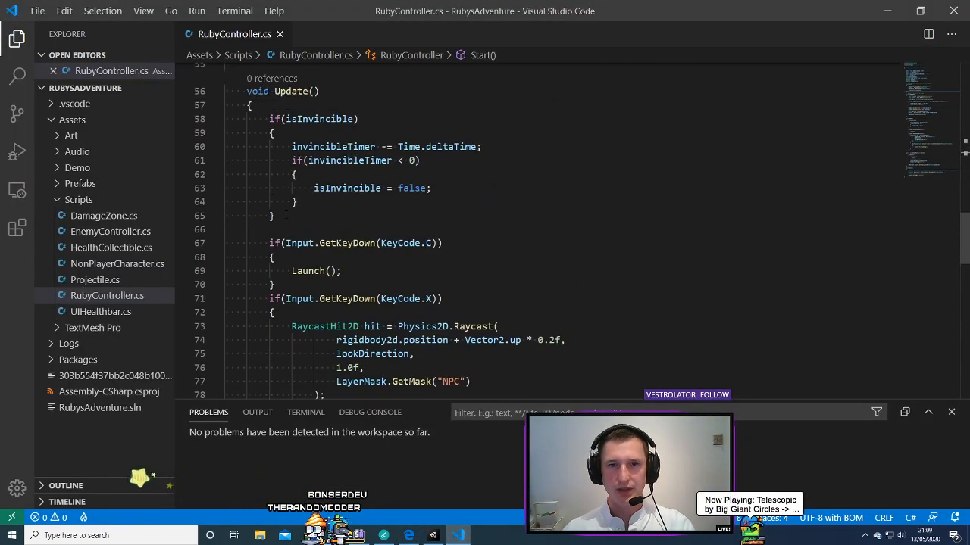
{"action": "scroll", "coordinate": [303, 221], "scroll_direction": "up", "scroll_amount": 3}
{"action": "scroll", "coordinate": [303, 224], "scroll_direction": "down", "scroll_amount": 3}
{"action": "scroll", "coordinate": [303, 222], "scroll_direction": "down", "scroll_amount": 12}
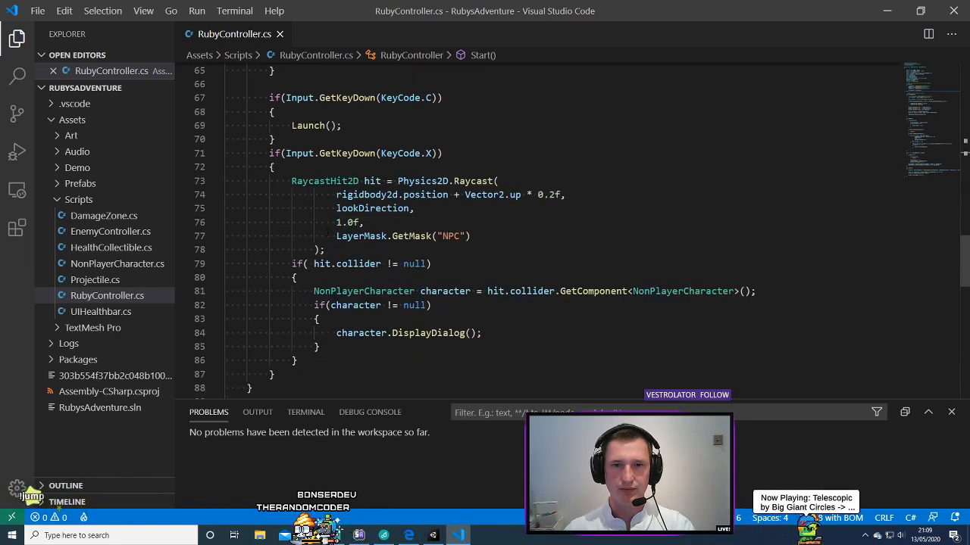
{"action": "scroll", "coordinate": [329, 259], "scroll_direction": "down", "scroll_amount": 4}
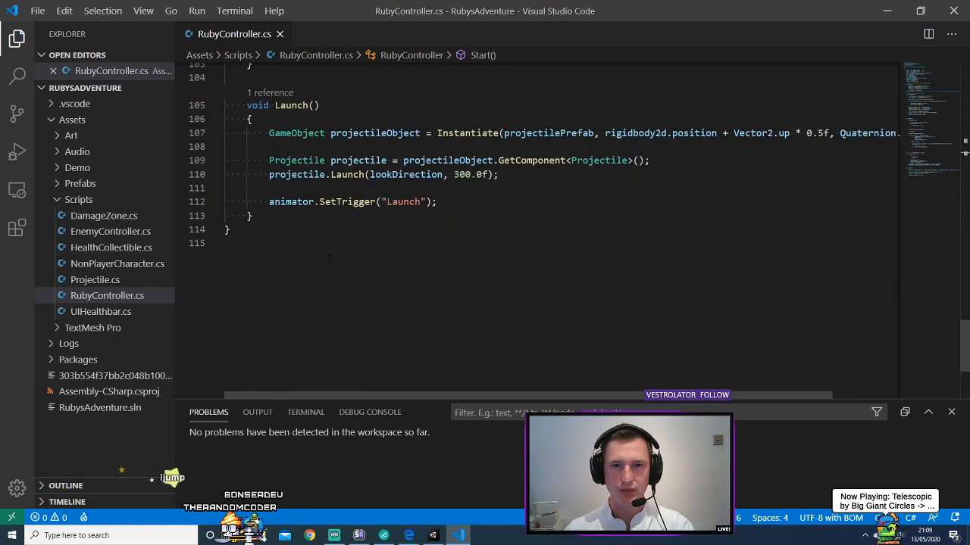
{"action": "left_click", "coordinate": [298, 218]}
{"action": "key", "text": "Return"}
{"action": "key", "text": "Return"}
{"action": "type", "text": "void Play"}
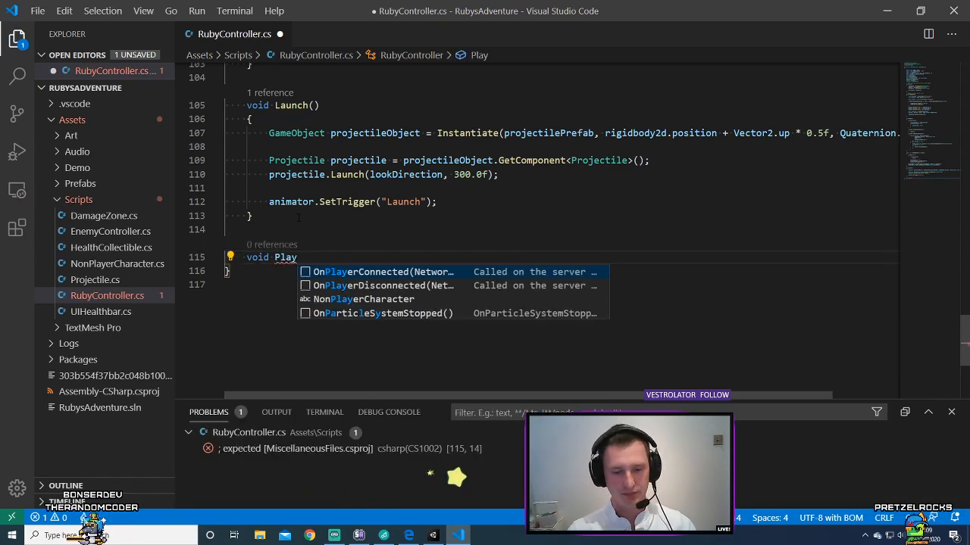
{"action": "type", "text": "Sound("}
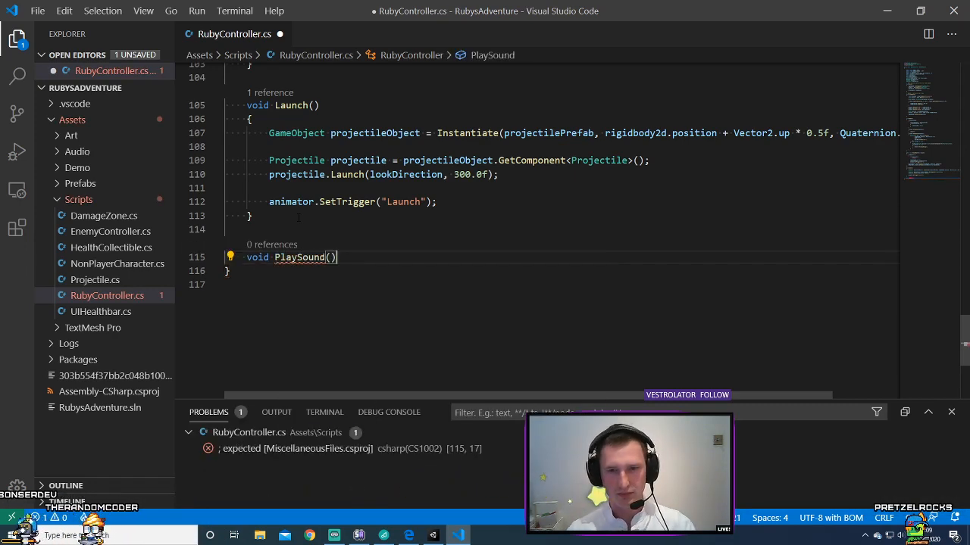
{"action": "type", "text": "AudioClip "}
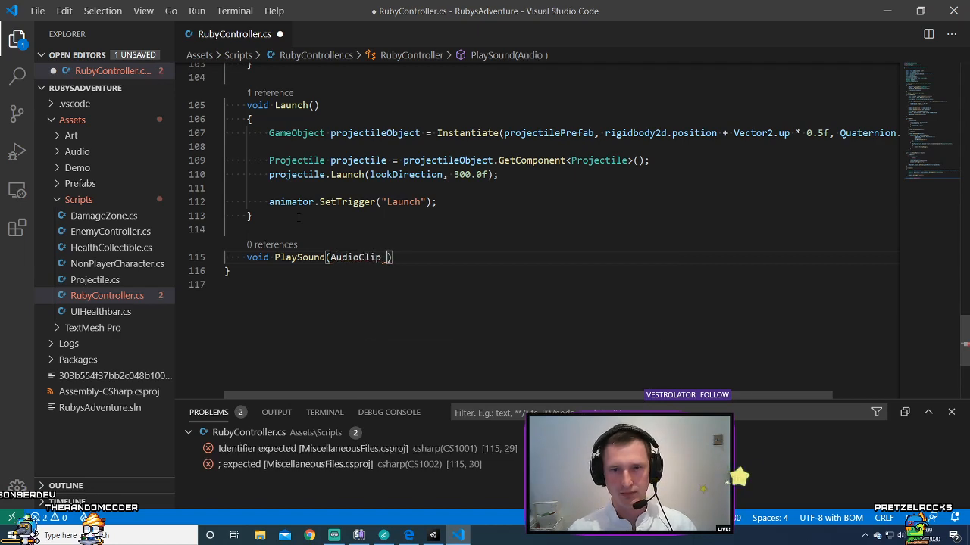
{"action": "type", "text": "audio"}
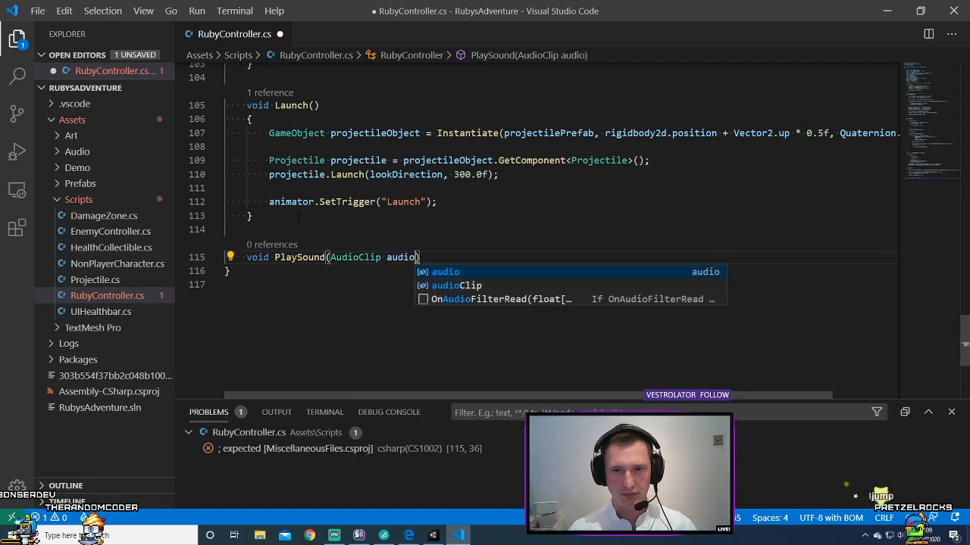
{"action": "type", "text": "Clip"}
{"action": "key", "text": "Return"}
{"action": "type", "text": "{"}
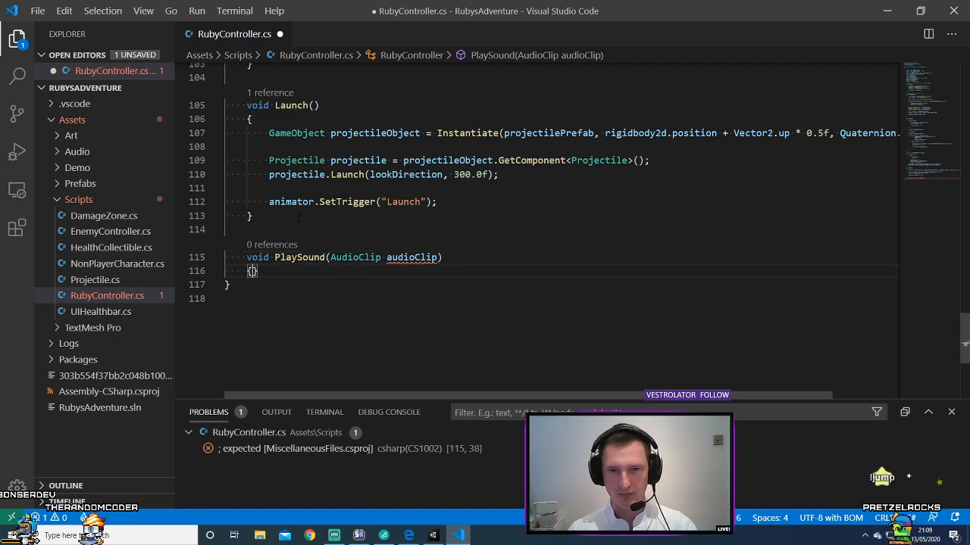
- In the PlaySound body, add the call audioSource.PlayOneShot(audioClip); and save the script
{"action": "key", "text": "Return"}
{"action": "type", "text": "audio"}
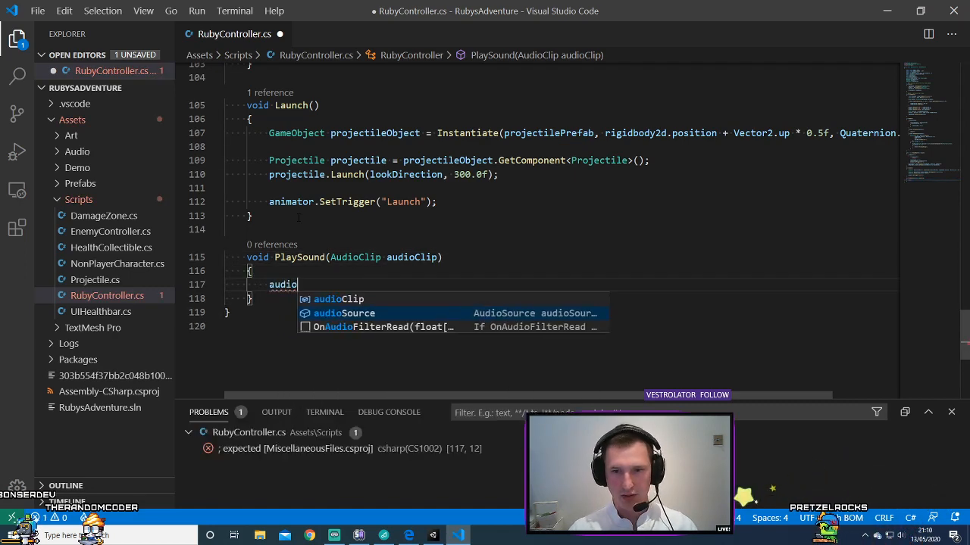
{"action": "type", "text": "Source.Pla"}
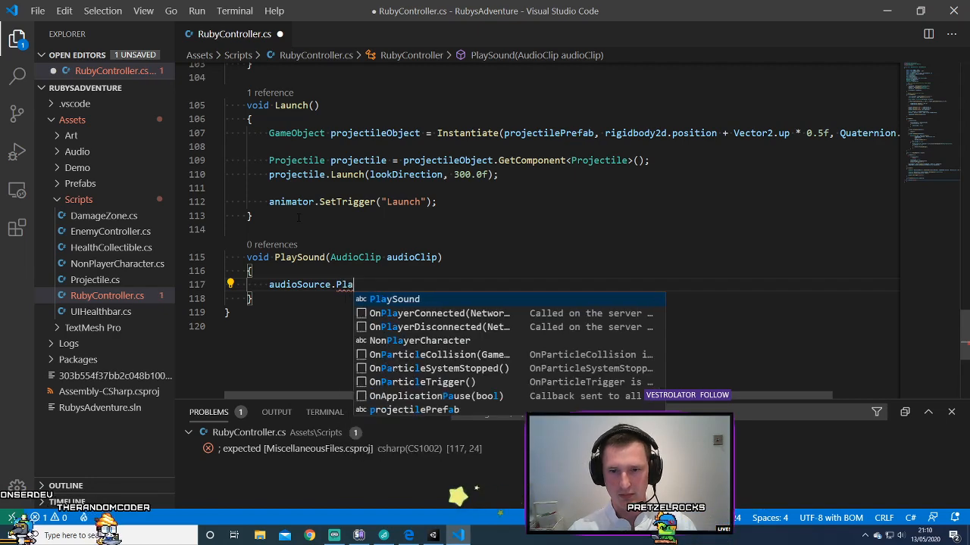
{"action": "type", "text": "yOneShot(a)"}
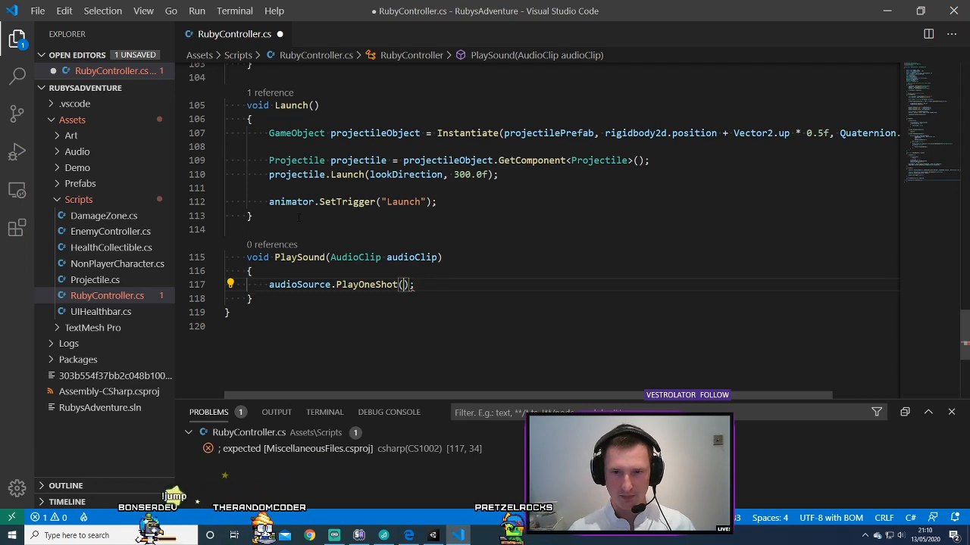
{"action": "type", "text": ";"}
{"action": "key", "text": "Left"}
{"action": "key", "text": "Left"}
{"action": "type", "text": "audioClip"}
{"action": "key", "text": "ctrl+s"}
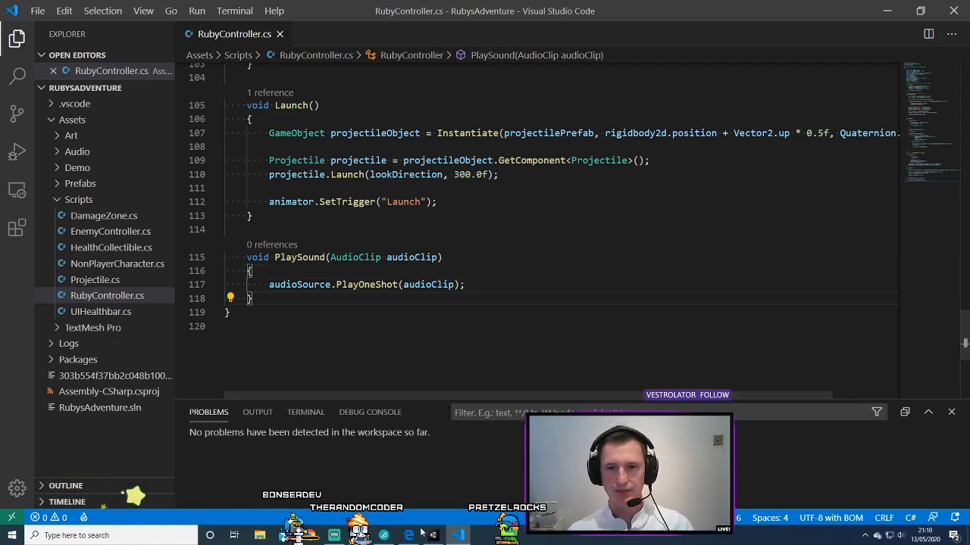
- Switch to the Unity Learn tutorial in the browser to review its PlaySound code and the HealthCollectible instructions in step 3
{"action": "key", "text": "alt+Tab"}
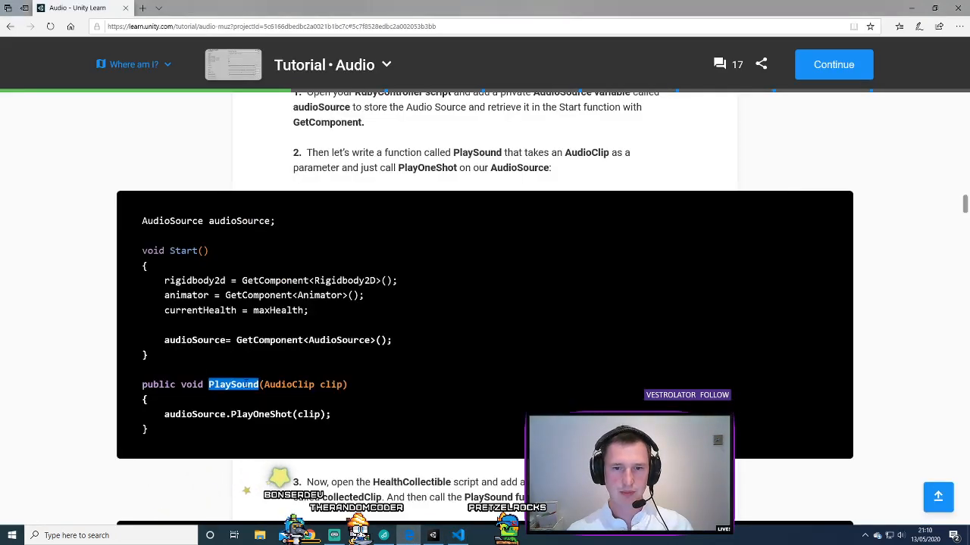
{"action": "double_click", "coordinate": [194, 414]}
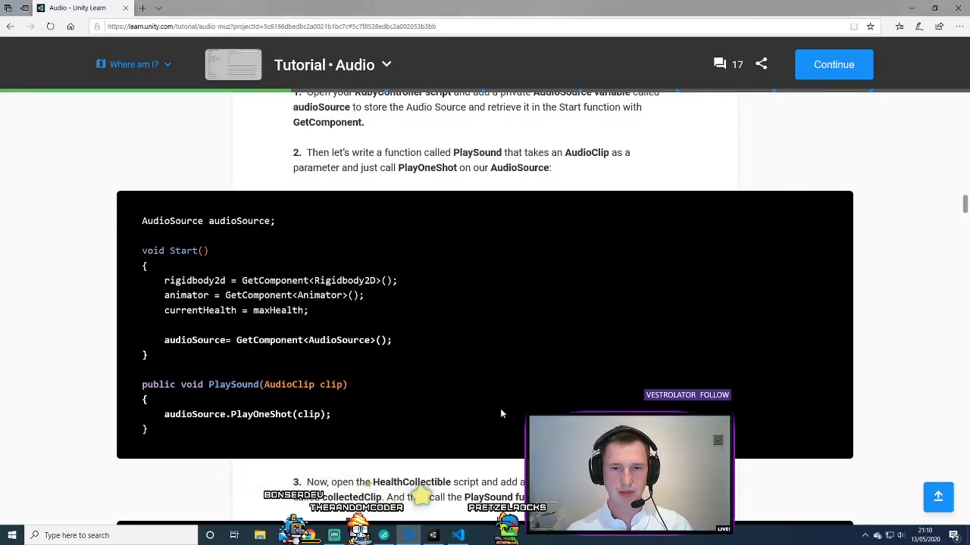
{"action": "scroll", "coordinate": [498, 413], "scroll_direction": "down", "scroll_amount": 1}
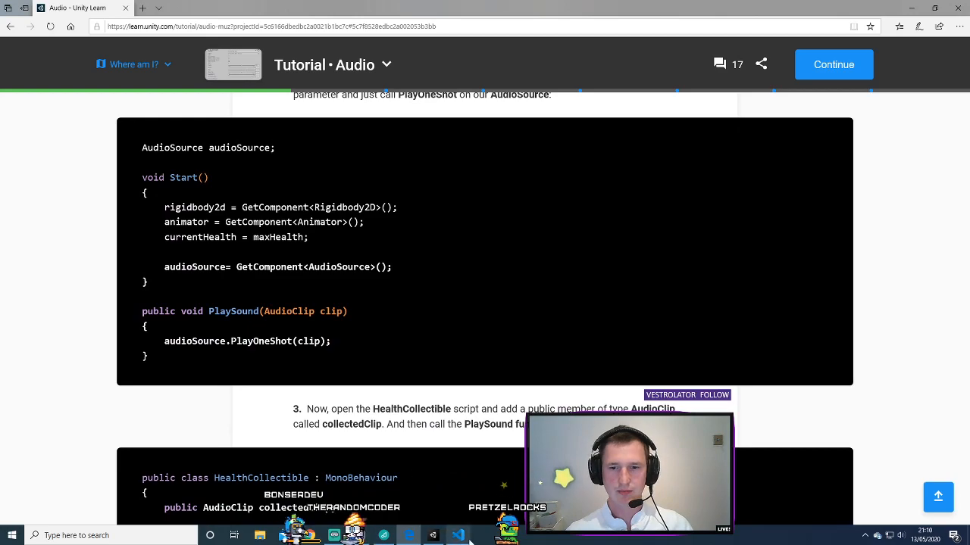
- Make the PlaySound method in RubyController public to match the tutorial code, and save the script
{"action": "left_click", "coordinate": [456, 534]}
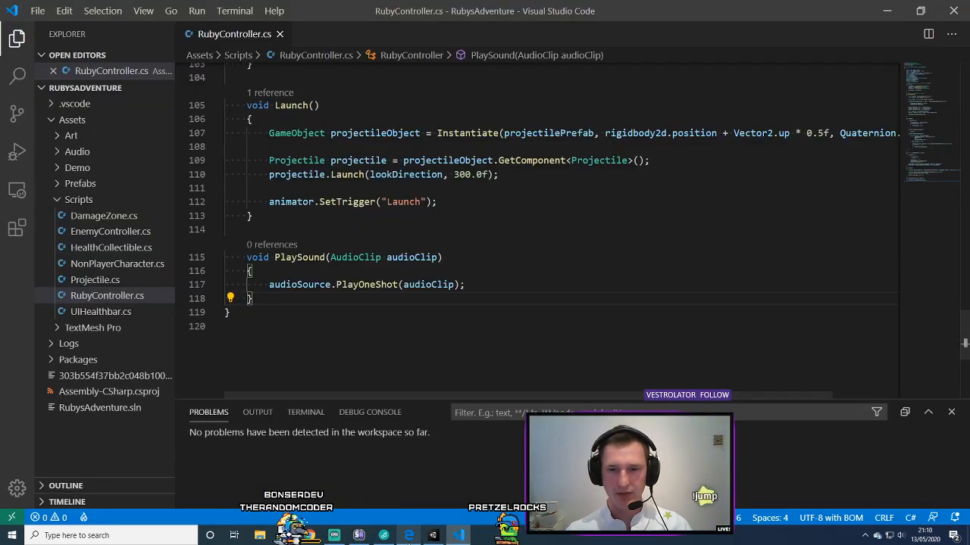
{"action": "left_click", "coordinate": [409, 536]}
{"action": "scroll", "coordinate": [327, 310], "scroll_direction": "down", "scroll_amount": 1}
{"action": "scroll", "coordinate": [366, 334], "scroll_direction": "down", "scroll_amount": 1}
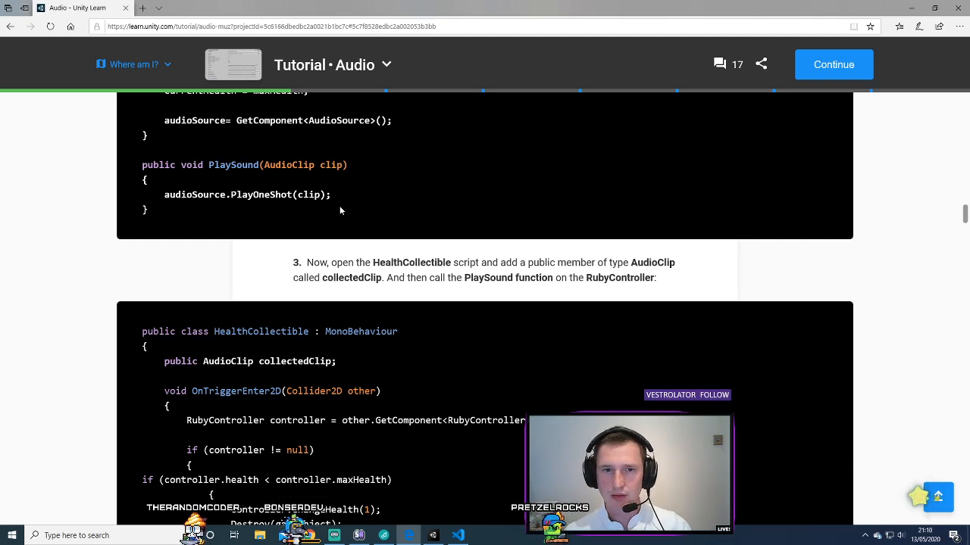
{"action": "left_click", "coordinate": [456, 535]}
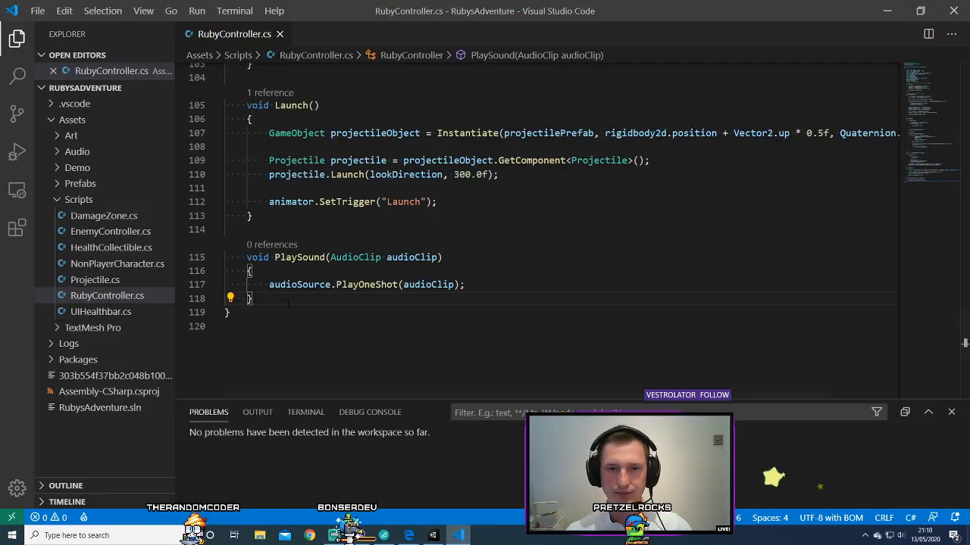
{"action": "type", "text": "public"}
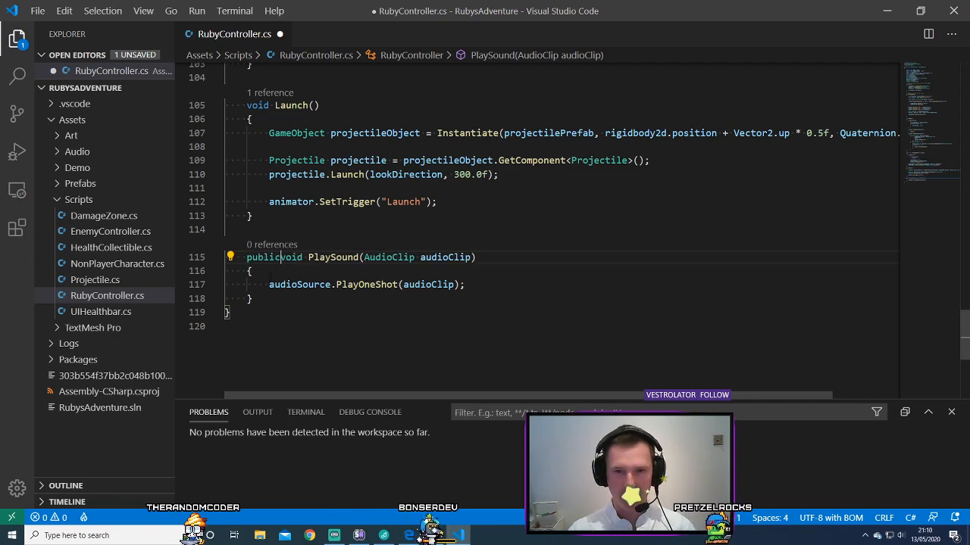
{"action": "left_click", "coordinate": [342, 301]}
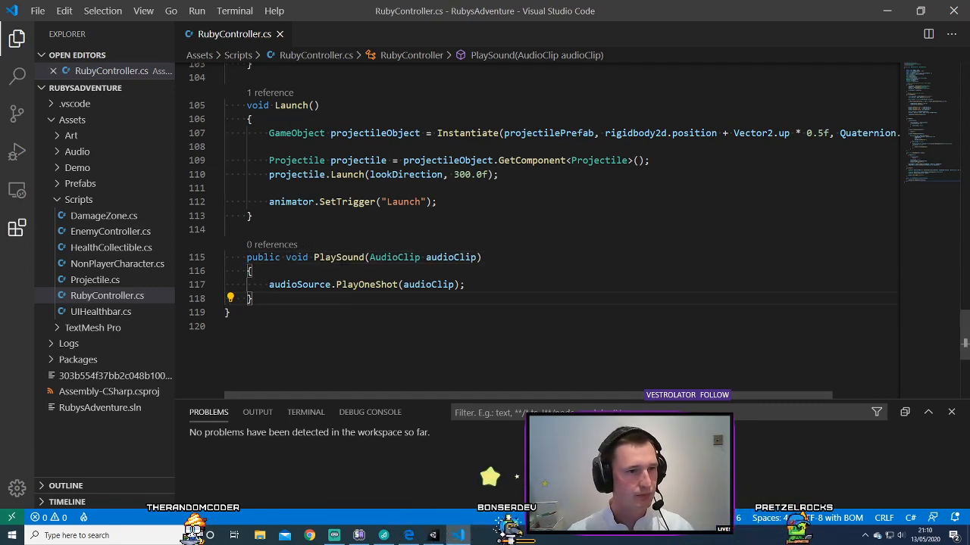
{"action": "key", "text": "Down"}
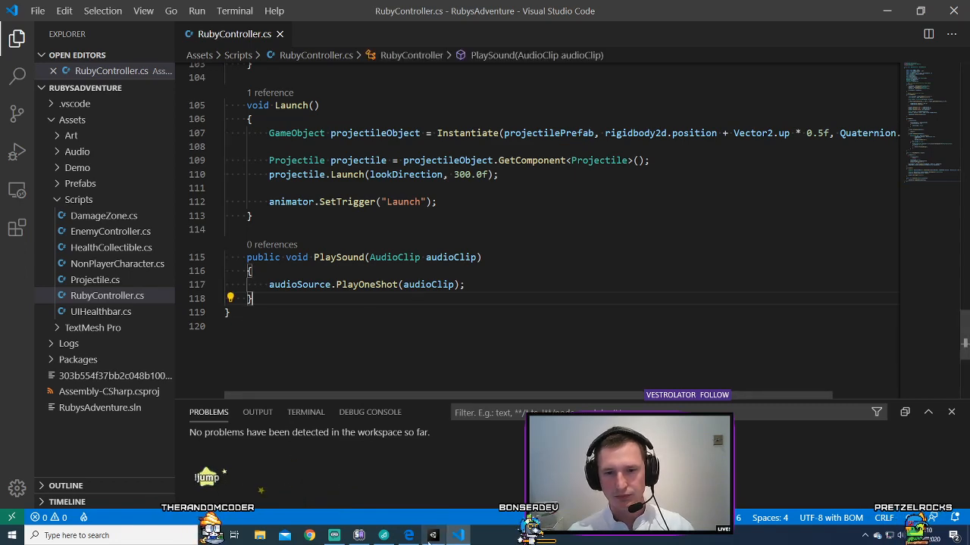
- Switch to the Unity Learn tutorial and examine step 3's HealthCollectible code, including the collectedClip member, OnTriggerEnter2D and the PlaySound call
{"action": "key", "text": "alt+Tab"}
{"action": "scroll", "coordinate": [342, 402], "scroll_direction": "down", "scroll_amount": 1}
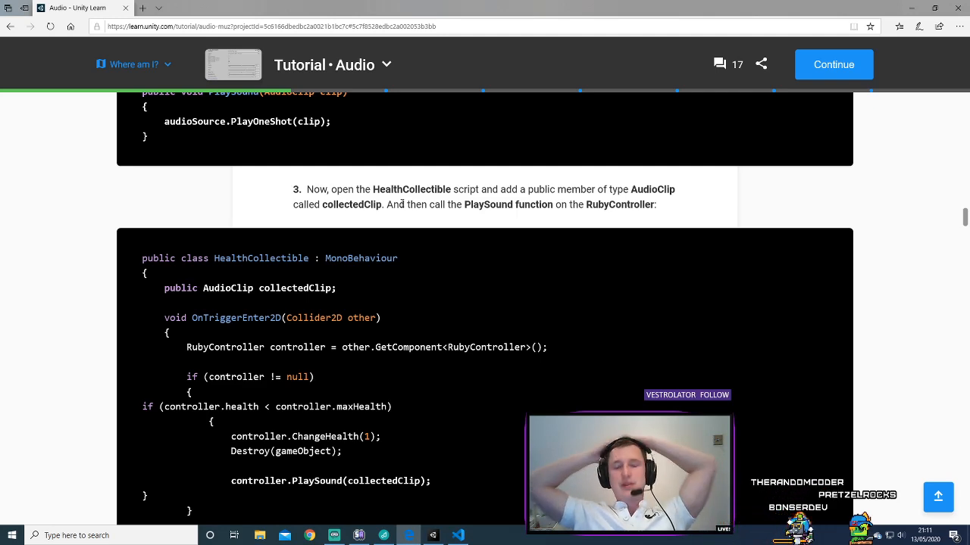
{"action": "scroll", "coordinate": [560, 373], "scroll_direction": "down", "scroll_amount": 2}
{"action": "scroll", "coordinate": [550, 379], "scroll_direction": "up", "scroll_amount": 2}
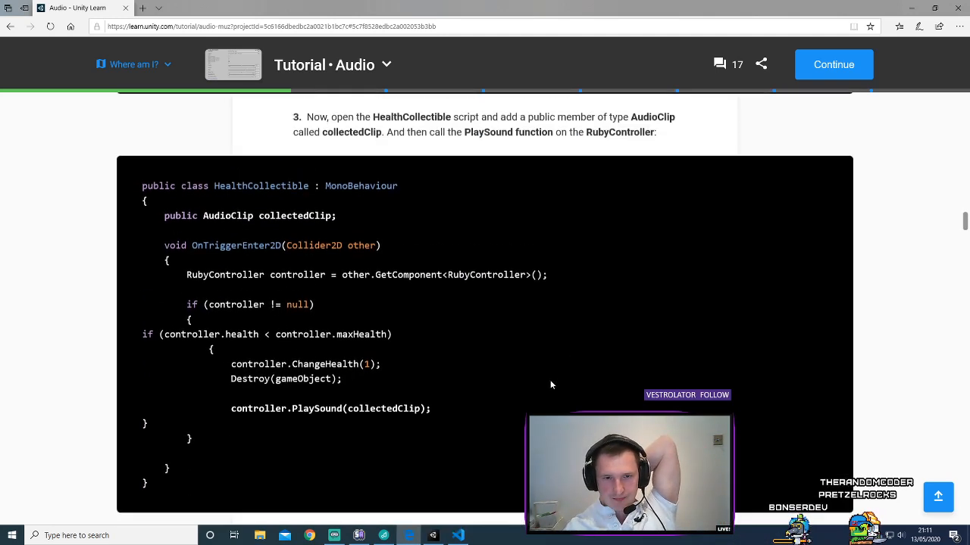
{"action": "left_click_drag", "start_coordinate": [321, 304], "coordinate": [332, 327]}
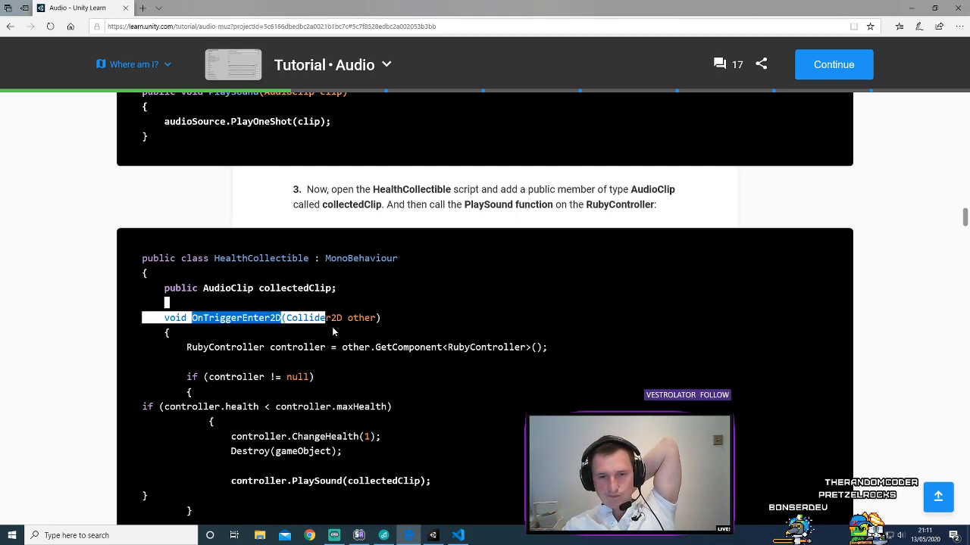
{"action": "left_click", "coordinate": [372, 366]}
{"action": "scroll", "coordinate": [372, 366], "scroll_direction": "up", "scroll_amount": 2}
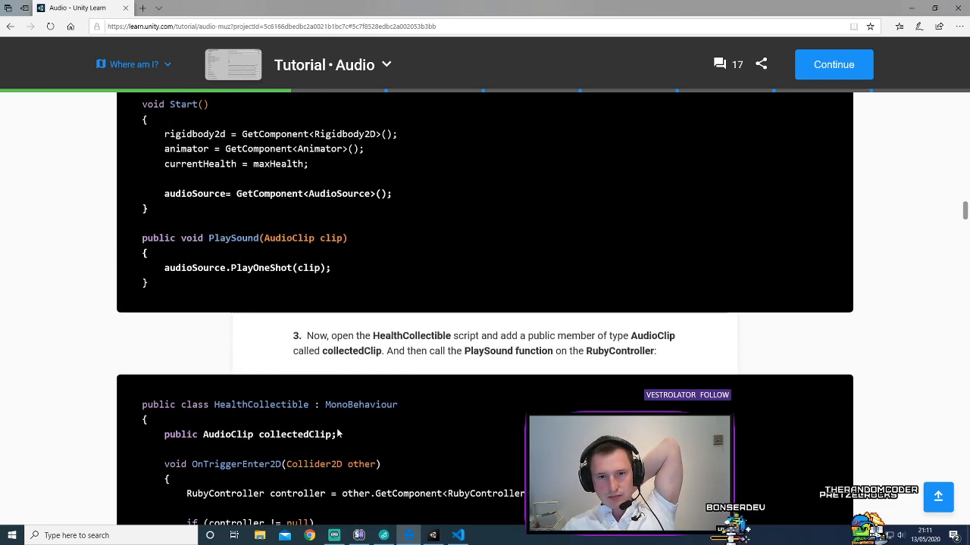
{"action": "scroll", "coordinate": [406, 464], "scroll_direction": "down", "scroll_amount": 2}
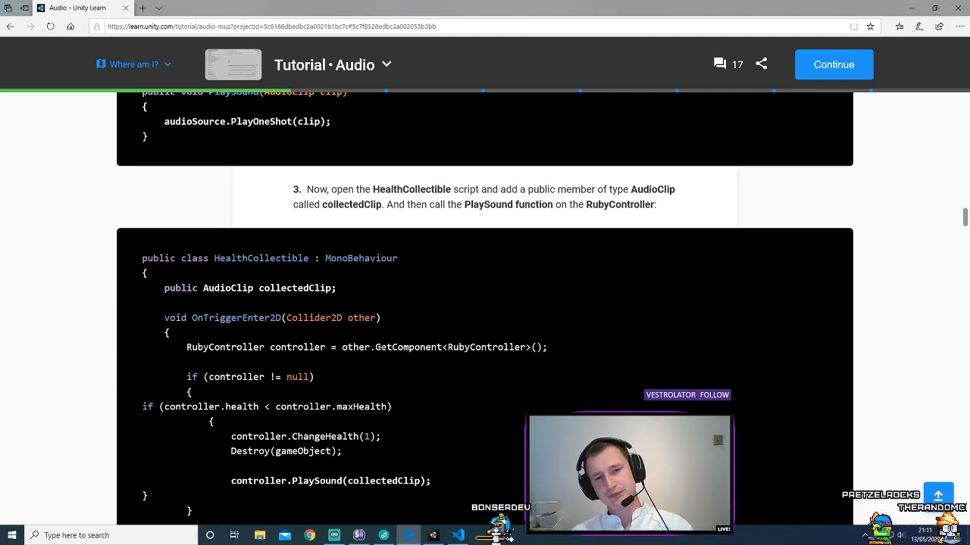
{"action": "double_click", "coordinate": [262, 320]}
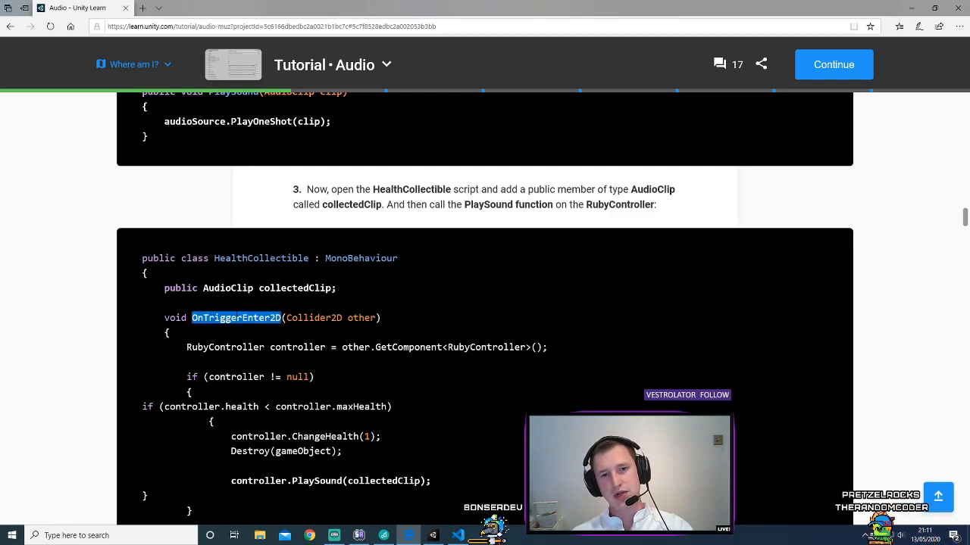
{"action": "left_click", "coordinate": [265, 319]}
{"action": "double_click", "coordinate": [265, 320]}
{"action": "left_click", "coordinate": [267, 322]}
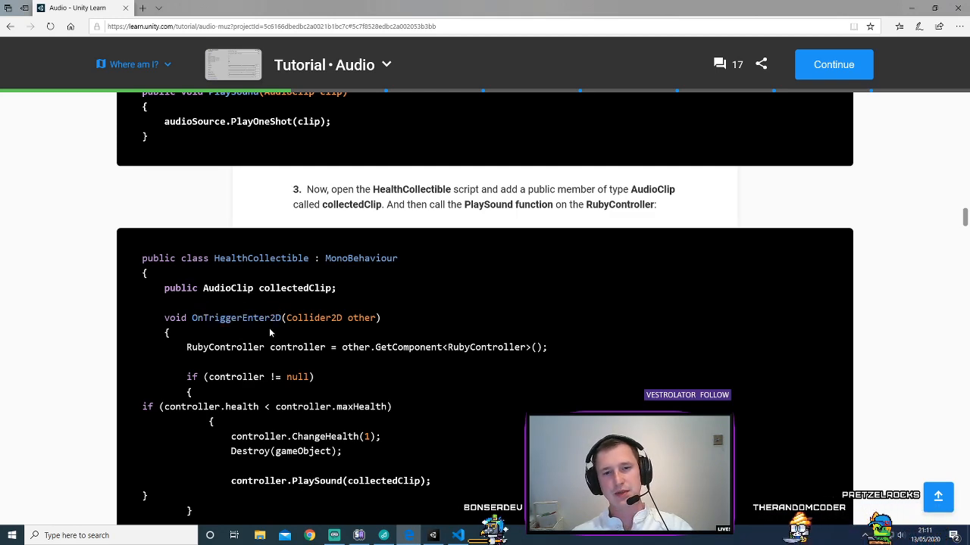
{"action": "double_click", "coordinate": [268, 319]}
{"action": "left_click", "coordinate": [268, 320]}
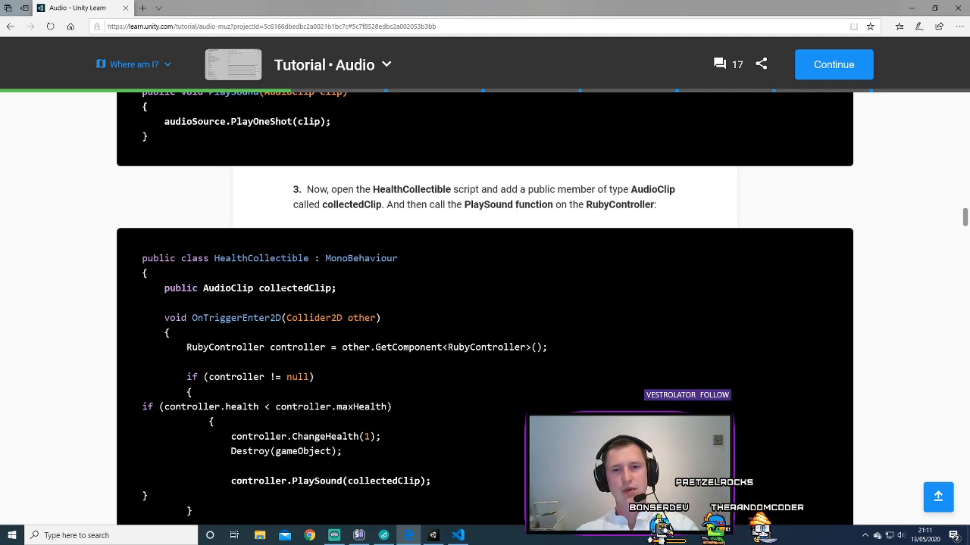
{"action": "scroll", "coordinate": [422, 402], "scroll_direction": "down", "scroll_amount": 1}
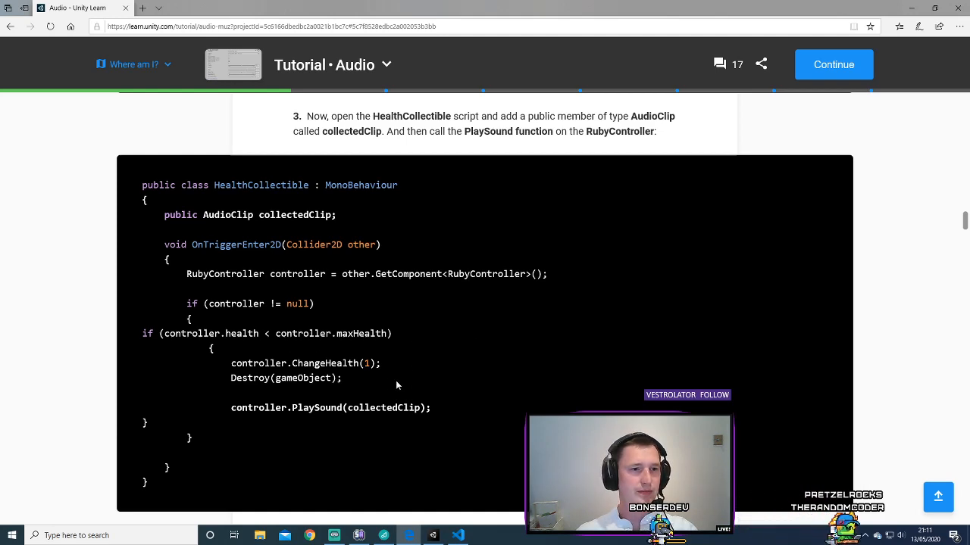
{"action": "scroll", "coordinate": [412, 346], "scroll_direction": "up", "scroll_amount": 1}
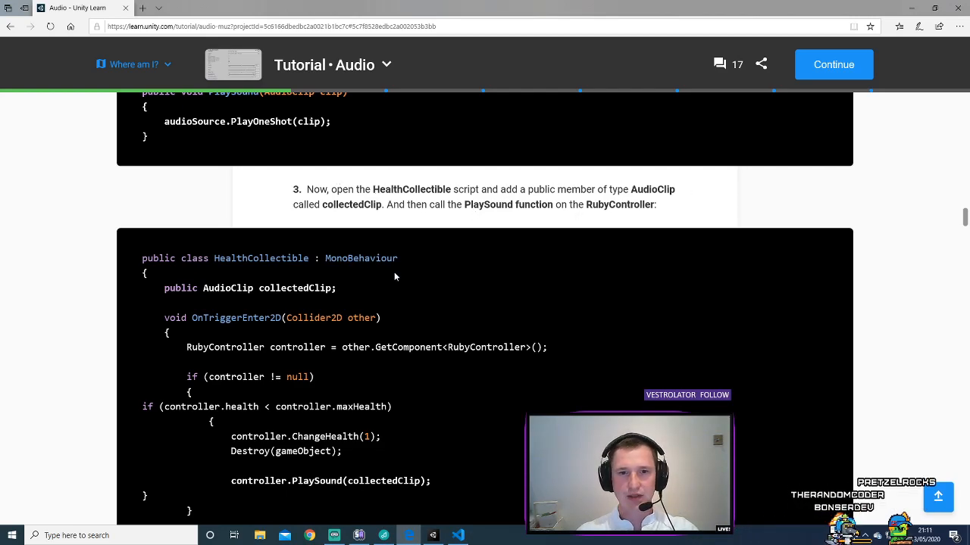
{"action": "scroll", "coordinate": [394, 276], "scroll_direction": "up", "scroll_amount": 3}
{"action": "scroll", "coordinate": [394, 277], "scroll_direction": "down", "scroll_amount": 4}
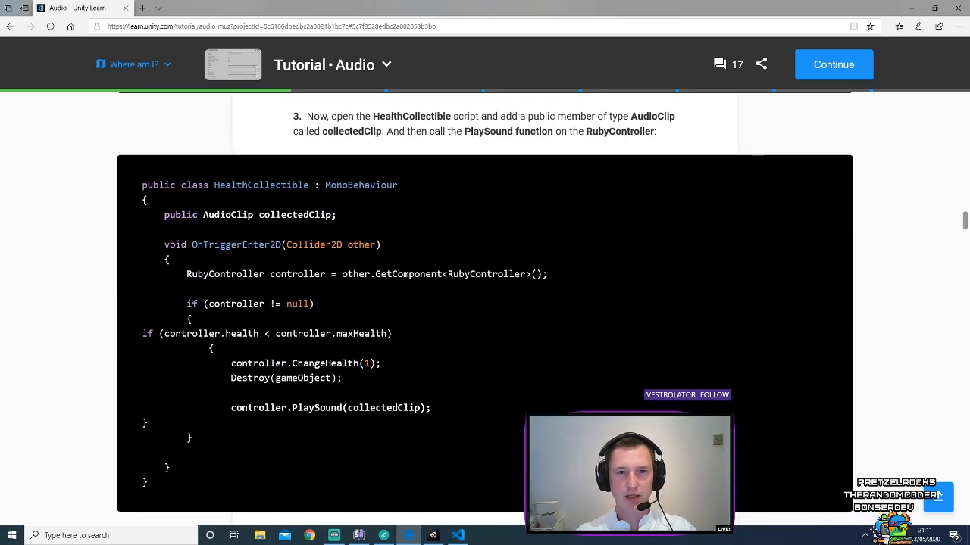
{"action": "double_click", "coordinate": [231, 216]}
{"action": "double_click", "coordinate": [294, 216]}
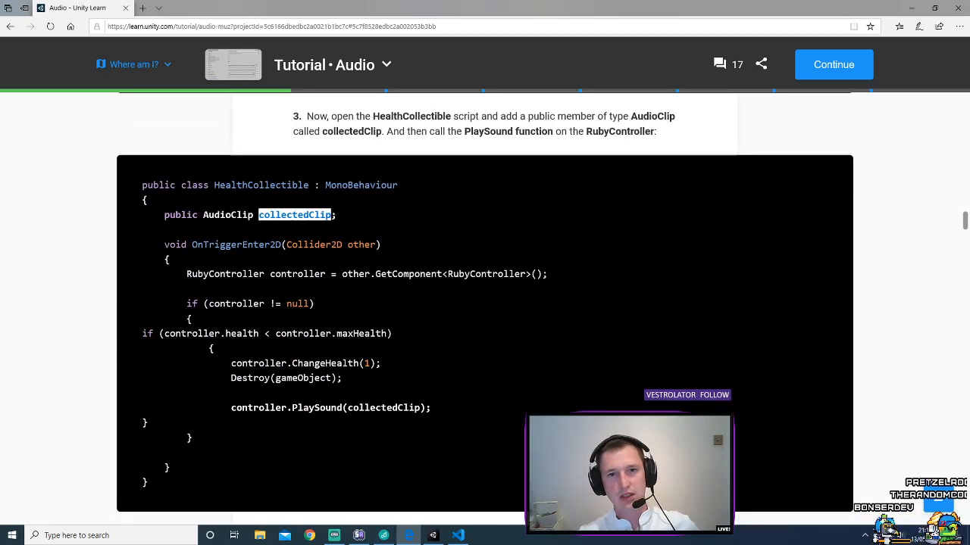
- In Visual Studio Code, open HealthCollectible.cs, declare public AudioClip collectedClip; below pickupParticlePrefab with a blank line after it, and save
{"action": "left_click", "coordinate": [458, 535]}
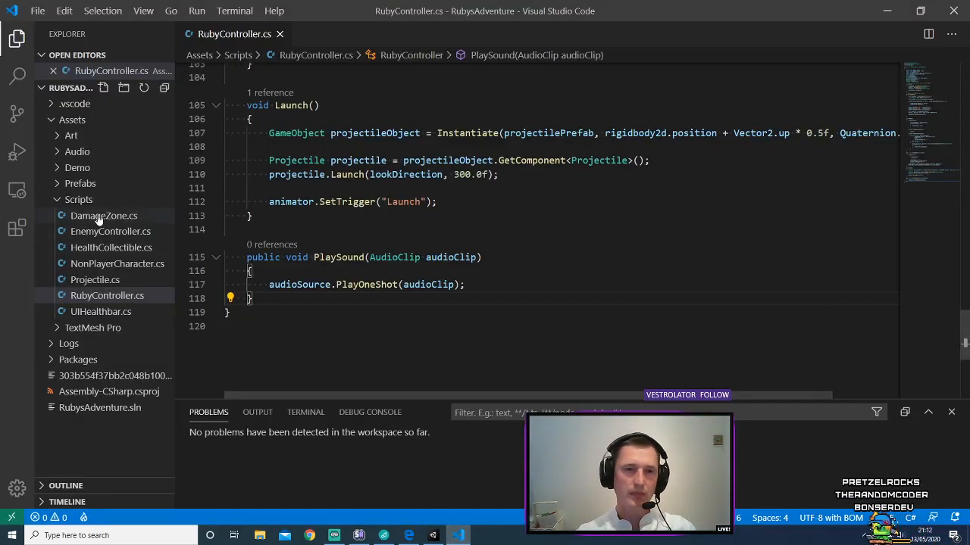
{"action": "left_click", "coordinate": [111, 247]}
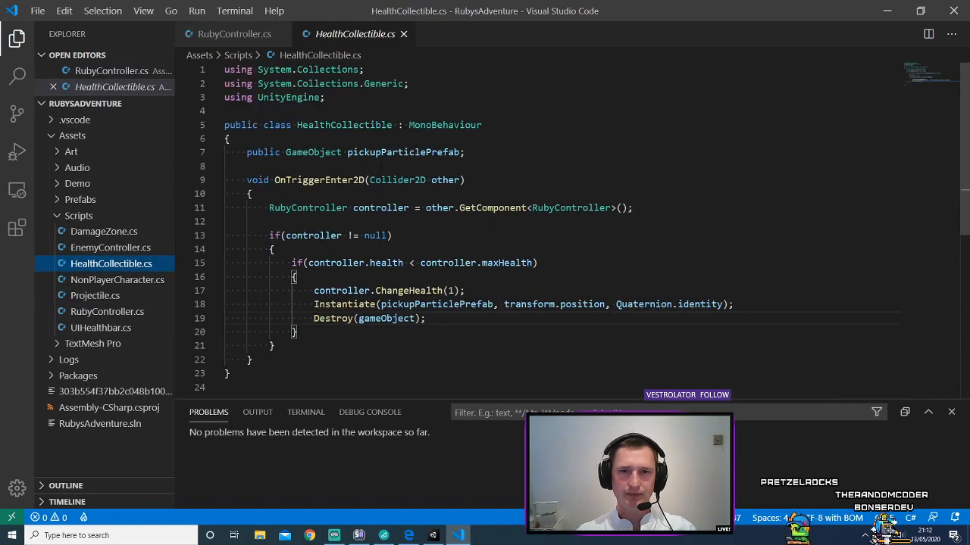
{"action": "left_click", "coordinate": [428, 164]}
{"action": "type", "text": "pub"}
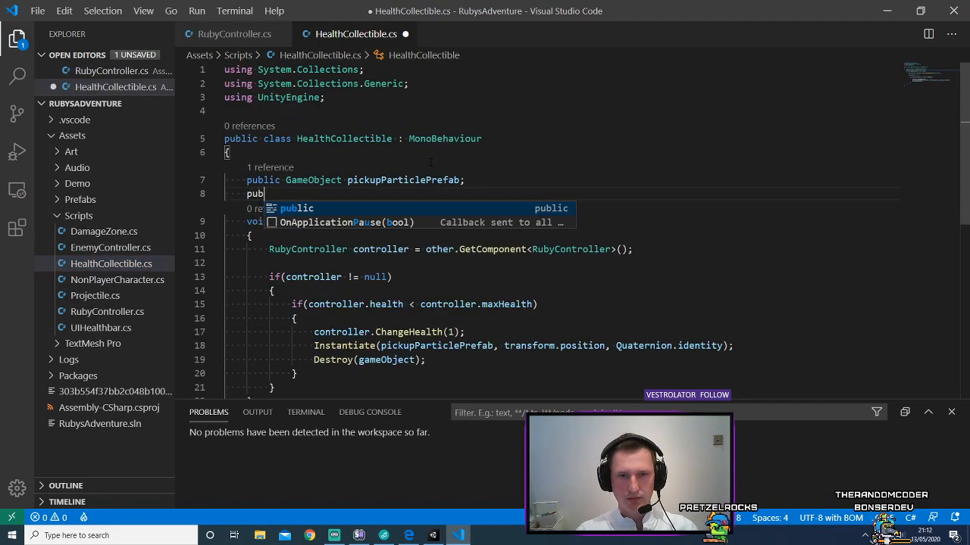
{"action": "type", "text": "lic AudioClip C"}
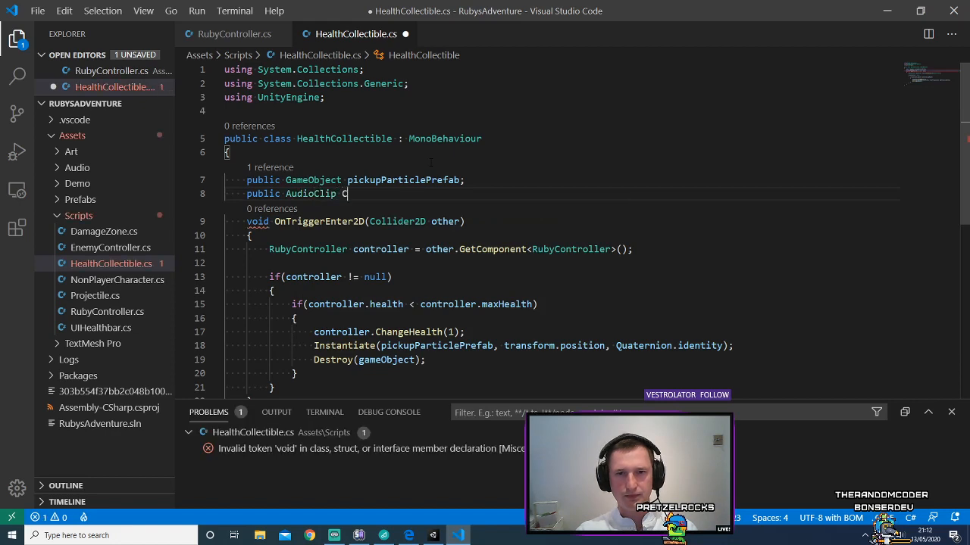
{"action": "key", "text": "BackSpace"}
{"action": "type", "text": "co"}
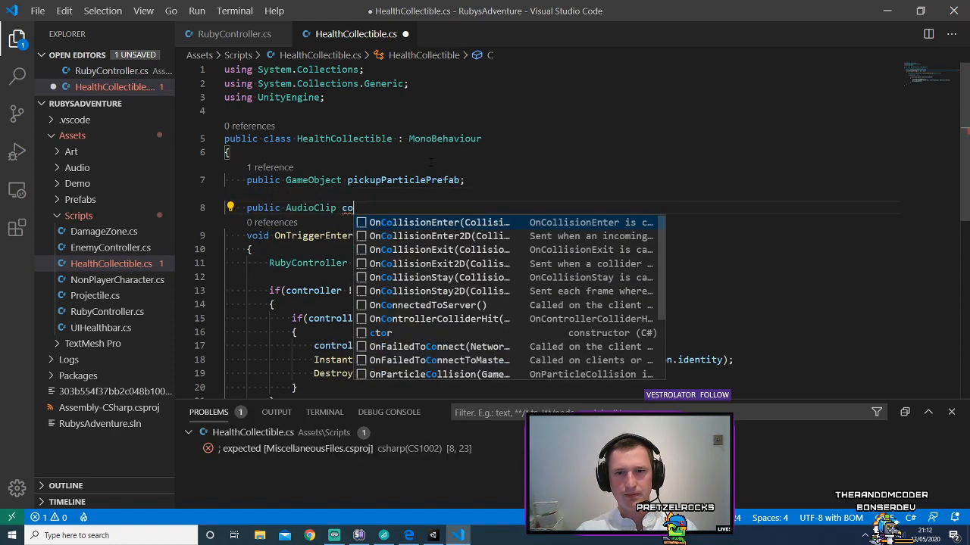
{"action": "type", "text": "llectedC"}
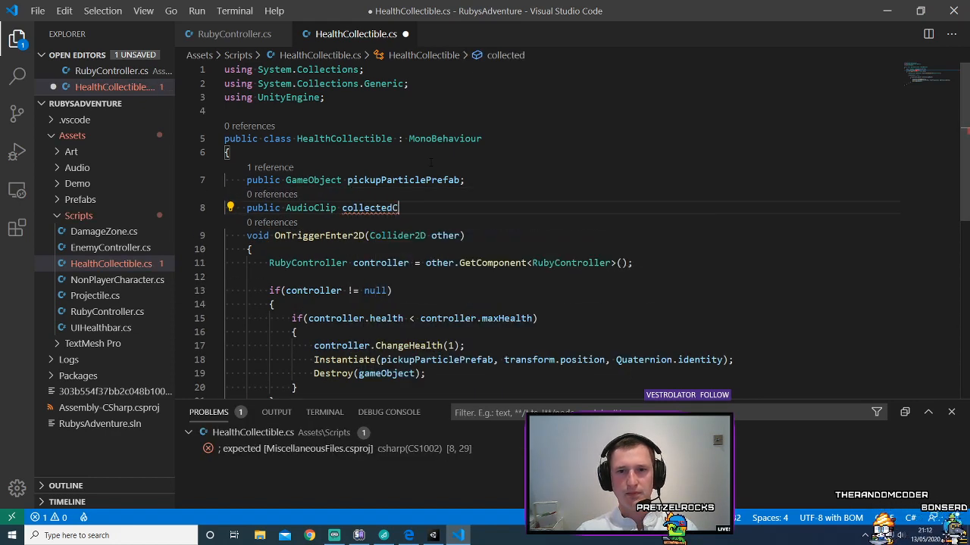
{"action": "type", "text": "lip;"}
{"action": "key", "text": "ctrl+s"}
{"action": "key", "text": "Return"}
{"action": "key", "text": "ctrl+s"}
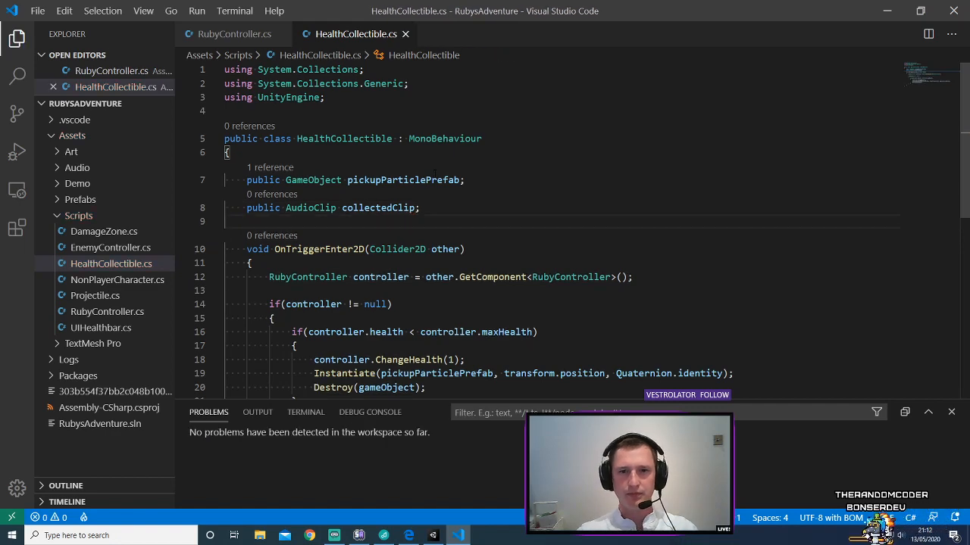
- Following the tutorial's code, add controller.PlaySound(collectedClip); between the Instantiate and Destroy lines in OnTriggerEnter2D and save the script
{"action": "scroll", "coordinate": [431, 161], "scroll_direction": "down", "scroll_amount": 1}
{"action": "left_click", "coordinate": [253, 227]}
{"action": "scroll", "coordinate": [539, 231], "scroll_direction": "down", "scroll_amount": 1}
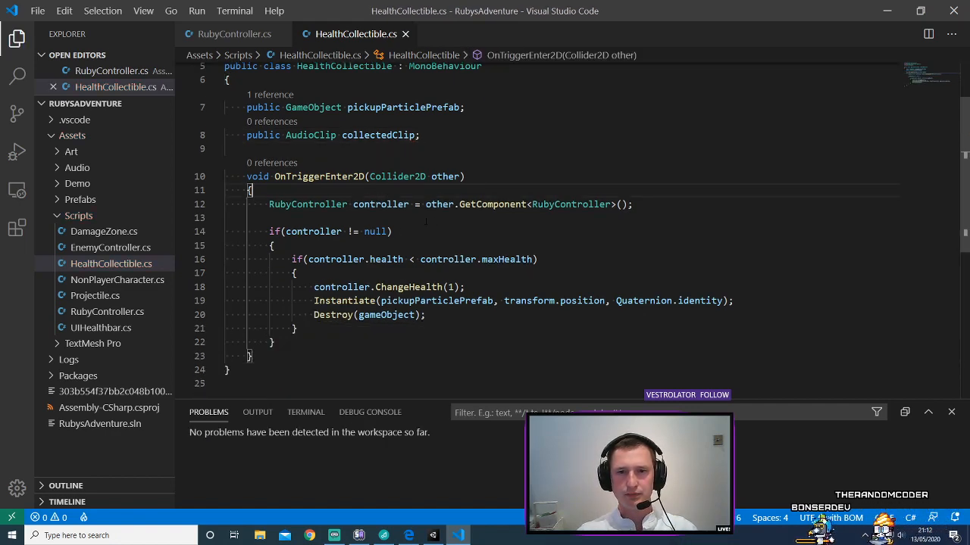
{"action": "left_click", "coordinate": [408, 536]}
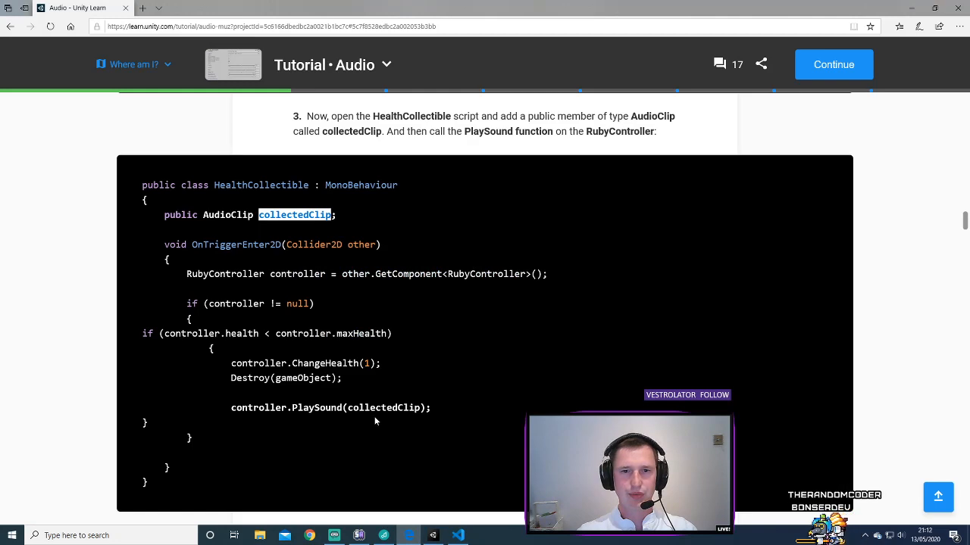
{"action": "double_click", "coordinate": [256, 409]}
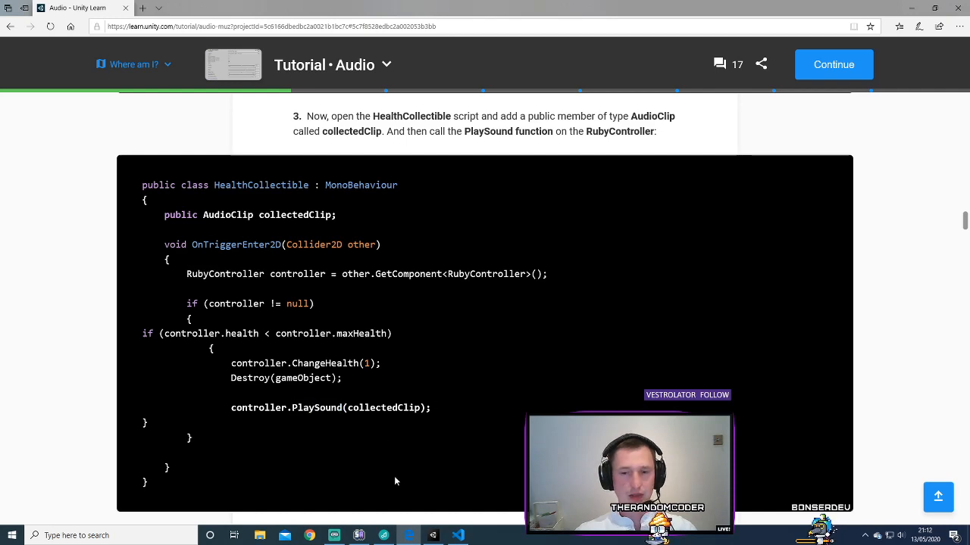
{"action": "left_click", "coordinate": [458, 536]}
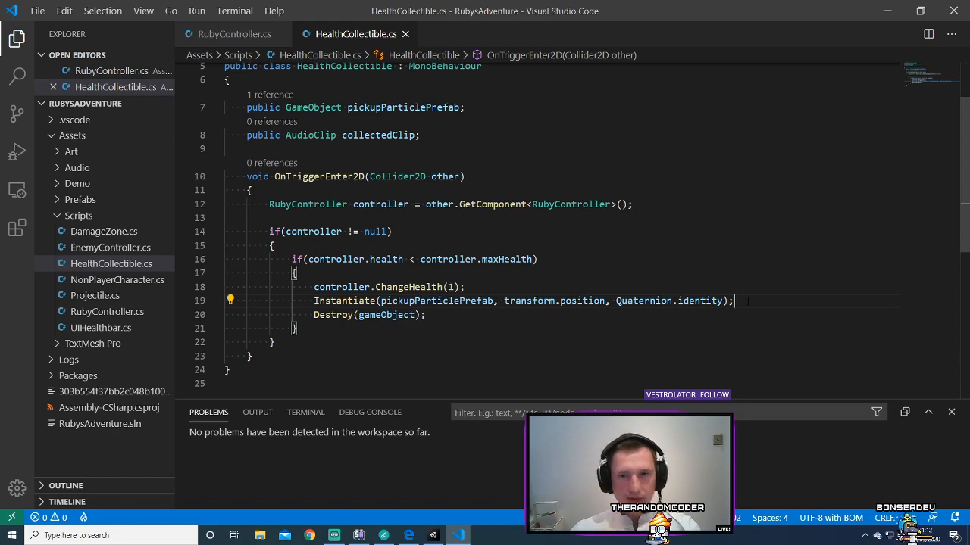
{"action": "key", "text": "Return"}
{"action": "type", "text": "controller/"}
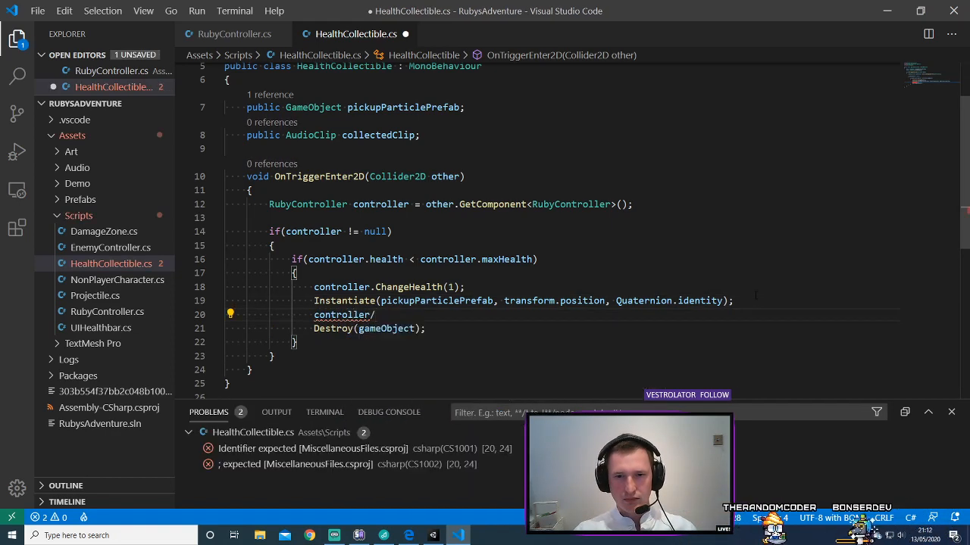
{"action": "key", "text": "BackSpace"}
{"action": "type", "text": "."}
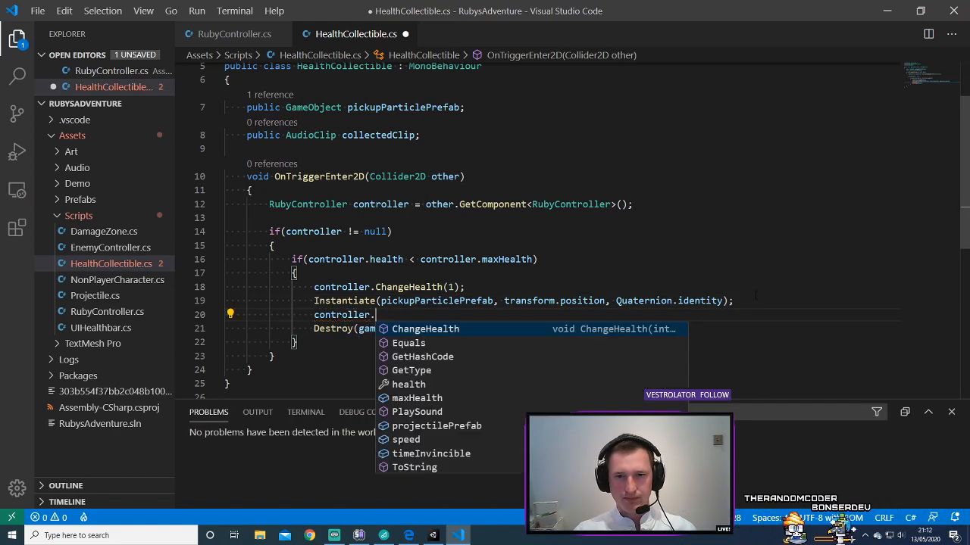
{"action": "type", "text": "PlaySound(collectedClip);"}
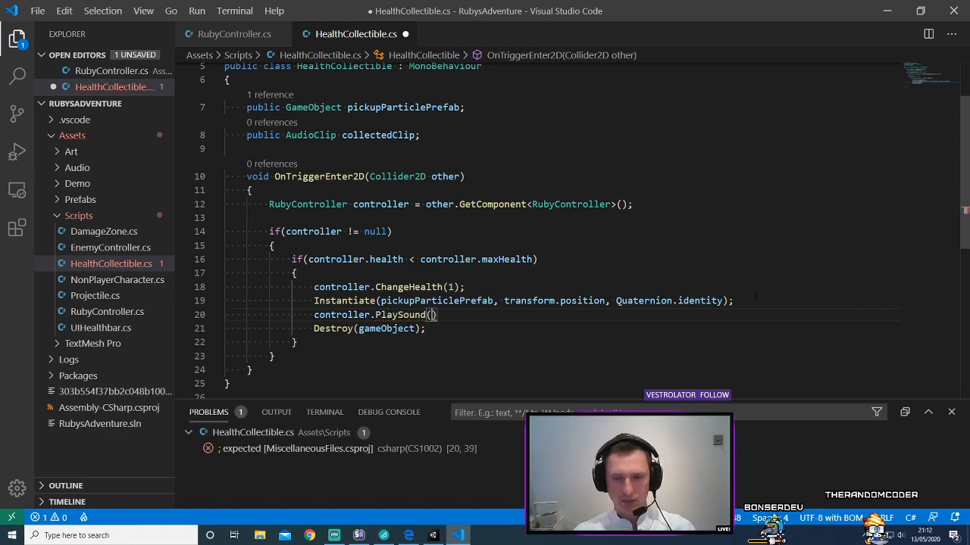
{"action": "key", "text": "ctrl+s"}
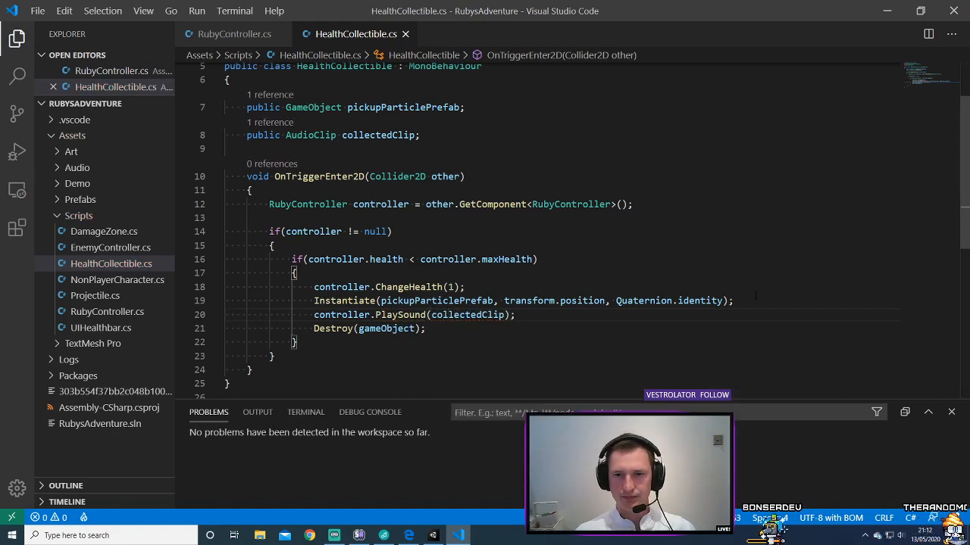
- Move the controller.PlaySound(collectedClip); line between the ChangeHealth and Instantiate calls, remove the leftover blank line and save HealthCollectible.cs
{"action": "left_click_drag", "start_coordinate": [550, 319], "coordinate": [181, 314]}
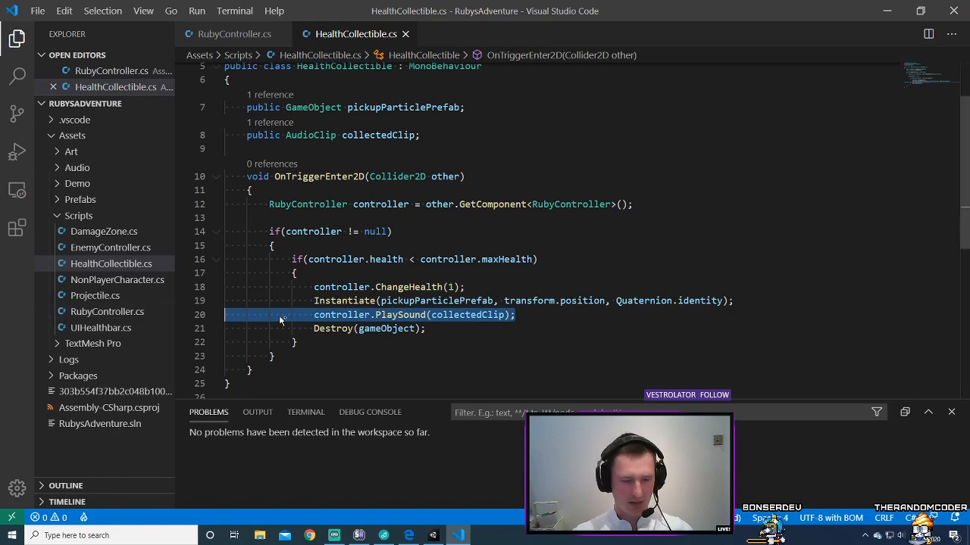
{"action": "key", "text": "BackSpace"}
{"action": "key", "text": "Return"}
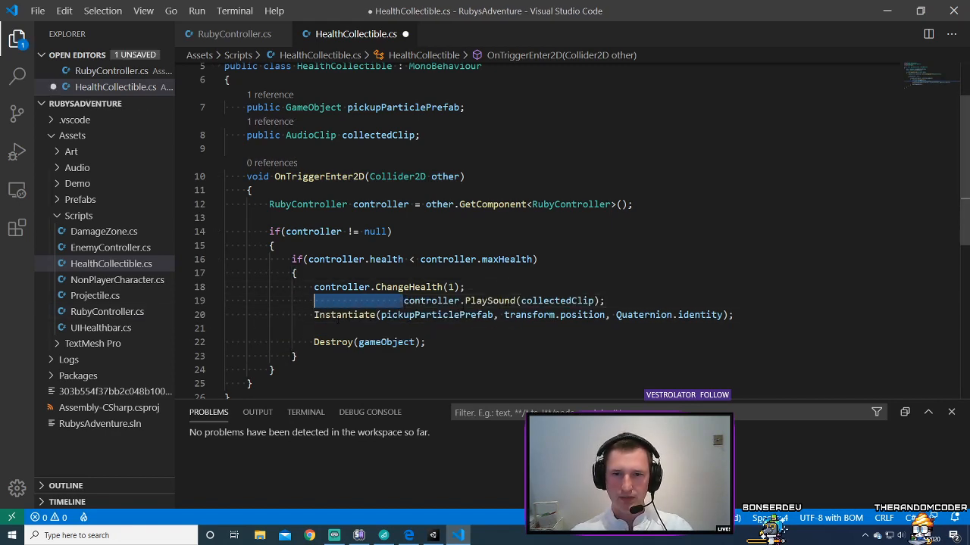
{"action": "key", "text": "BackSpace"}
{"action": "left_click", "coordinate": [395, 329]}
{"action": "key", "text": "BackSpace"}
{"action": "key", "text": "ctrl+s"}
{"action": "left_click", "coordinate": [524, 290]}
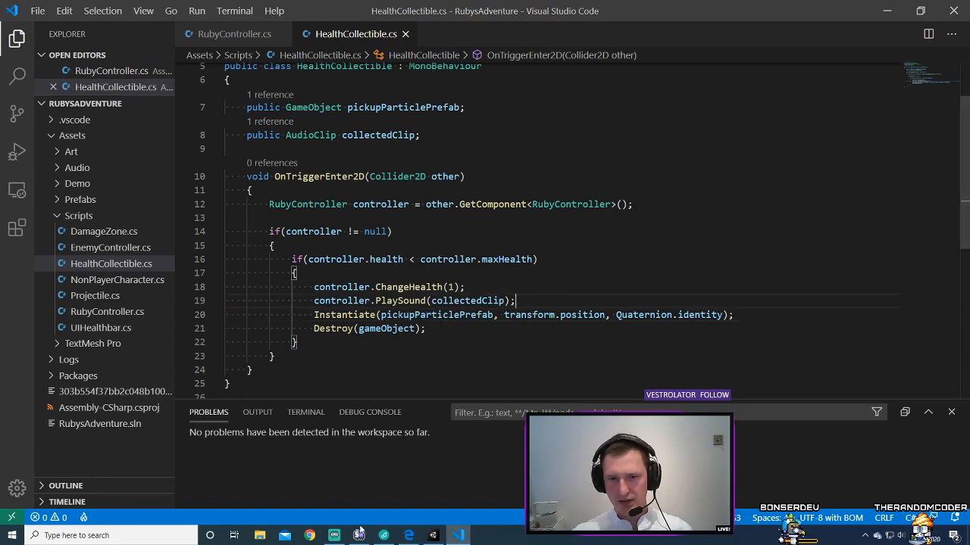
- Switch to the Unity Learn tutorial and compare the order of the ChangeHealth, Destroy and PlaySound calls in step 3's code
{"action": "left_click", "coordinate": [408, 535]}
{"action": "double_click", "coordinate": [325, 363]}
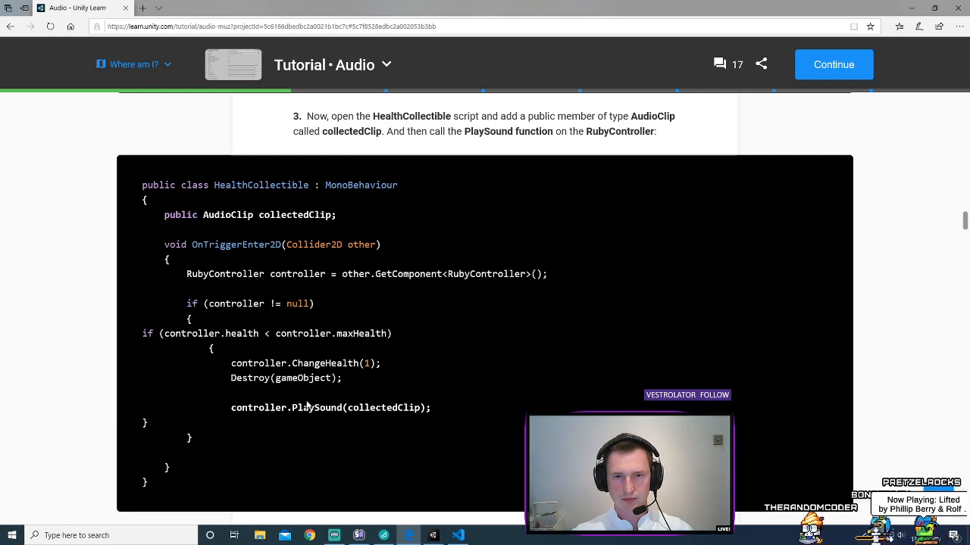
{"action": "left_click_drag", "start_coordinate": [361, 381], "coordinate": [378, 427]}
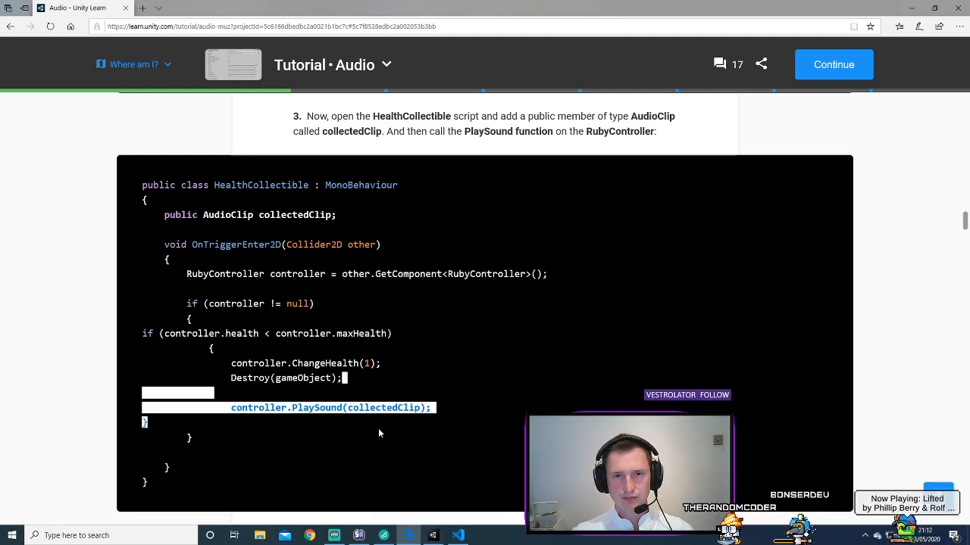
{"action": "left_click", "coordinate": [378, 427]}
{"action": "left_click_drag", "start_coordinate": [371, 364], "coordinate": [387, 426]}
{"action": "left_click", "coordinate": [388, 426]}
{"action": "left_click_drag", "start_coordinate": [383, 365], "coordinate": [433, 410]}
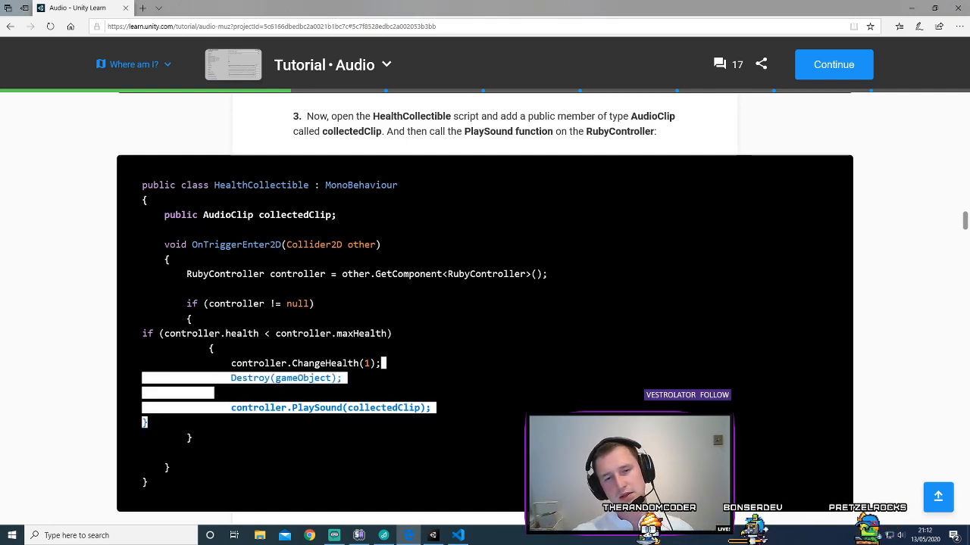
{"action": "left_click", "coordinate": [338, 441]}
- Read why the Audio Source sits on Ruby rather than the collectible, and the instructions in steps 4 and 5
{"action": "scroll", "coordinate": [335, 445], "scroll_direction": "down", "scroll_amount": 2}
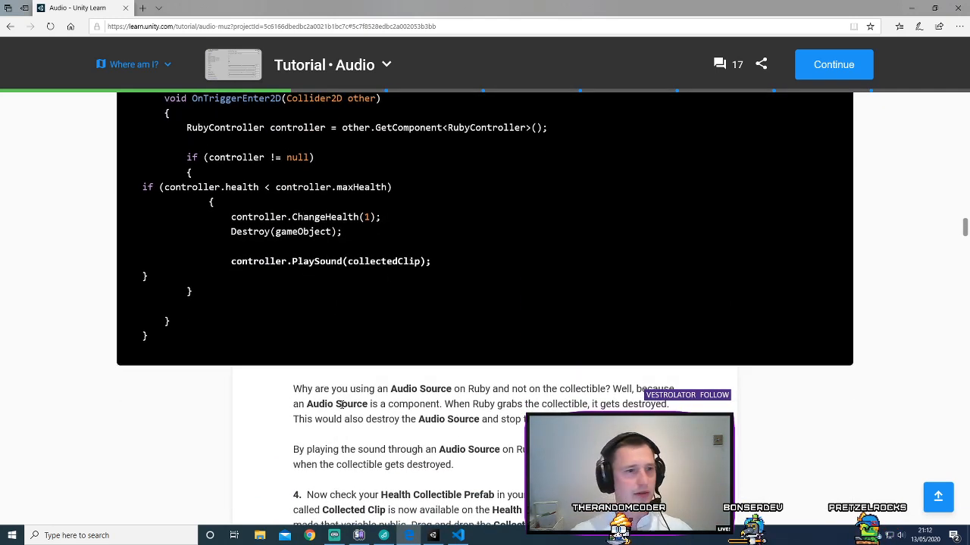
{"action": "scroll", "coordinate": [343, 405], "scroll_direction": "down", "scroll_amount": 1}
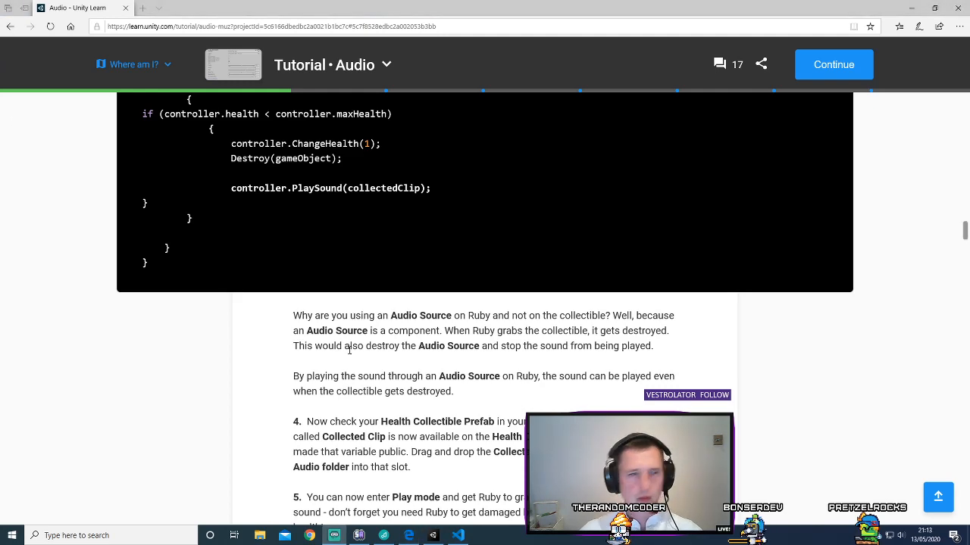
{"action": "left_click_drag", "start_coordinate": [336, 316], "coordinate": [409, 331]}
{"action": "left_click", "coordinate": [464, 347]}
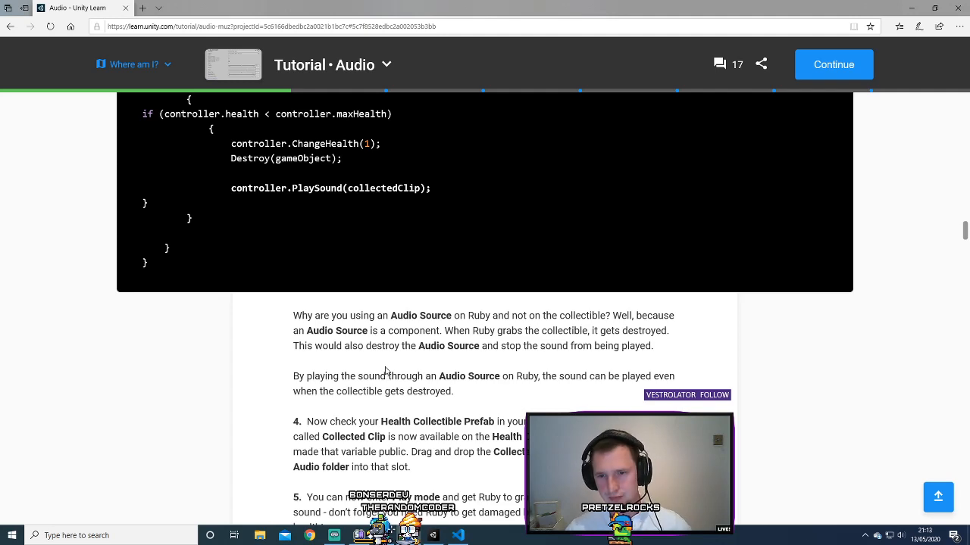
{"action": "scroll", "coordinate": [484, 298], "scroll_direction": "down", "scroll_amount": 1}
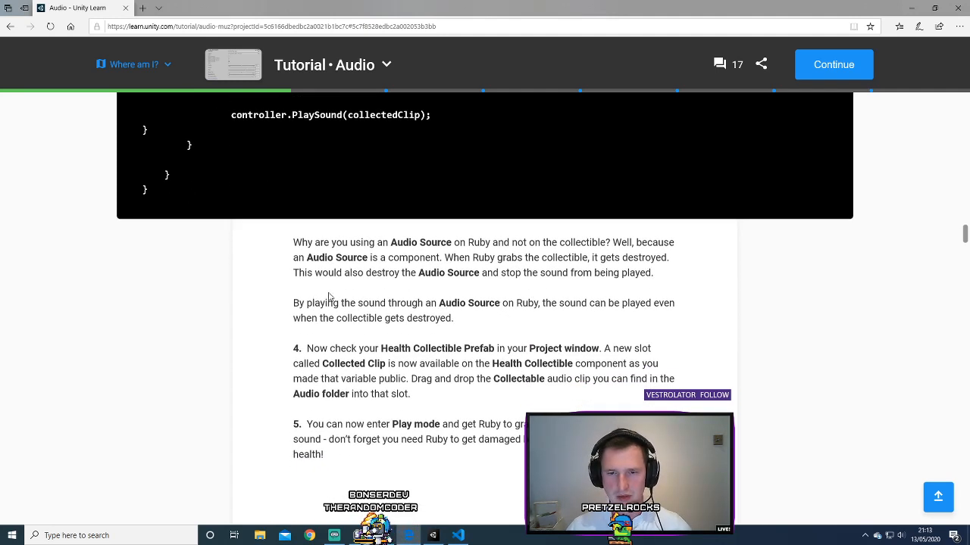
{"action": "left_click_drag", "start_coordinate": [474, 258], "coordinate": [595, 272]}
{"action": "left_click", "coordinate": [595, 273]}
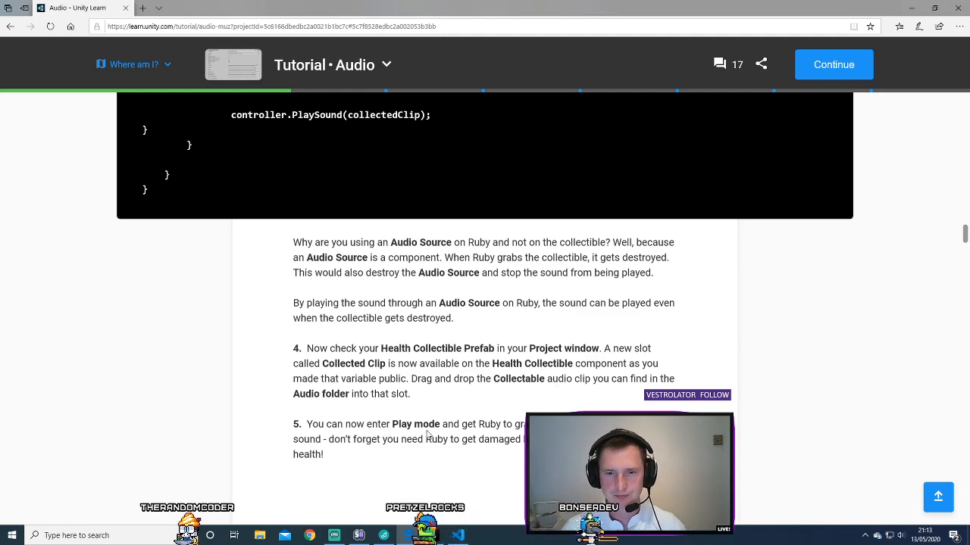
- Switch to Unity and open the CollectibleHealth prefab from the Prefabs folder for editing
{"action": "left_click", "coordinate": [445, 538]}
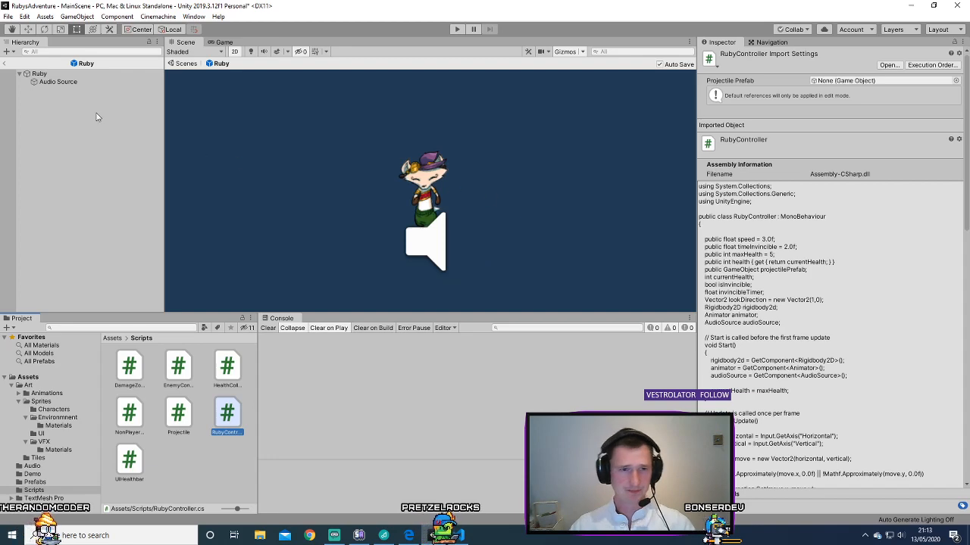
{"action": "left_click", "coordinate": [156, 348]}
{"action": "left_click", "coordinate": [458, 536]}
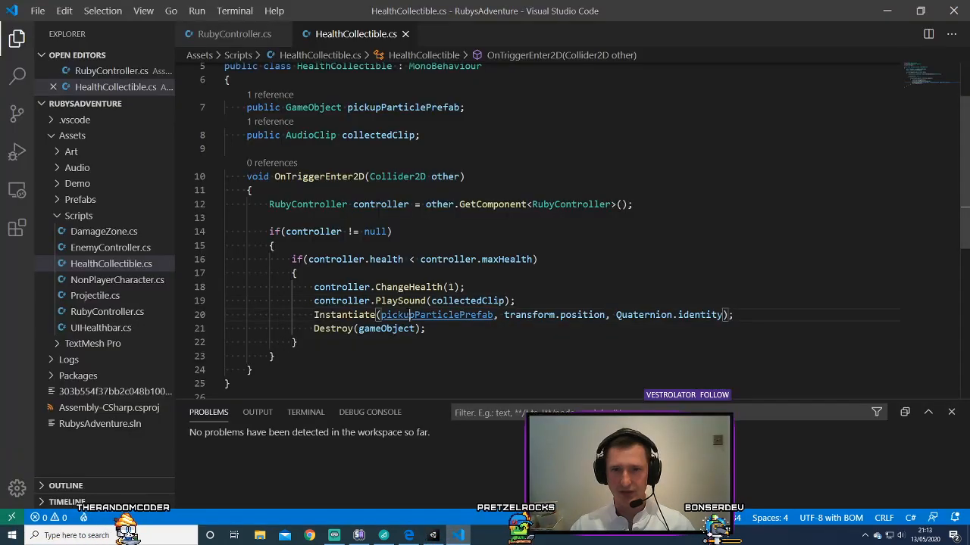
{"action": "left_click", "coordinate": [430, 536]}
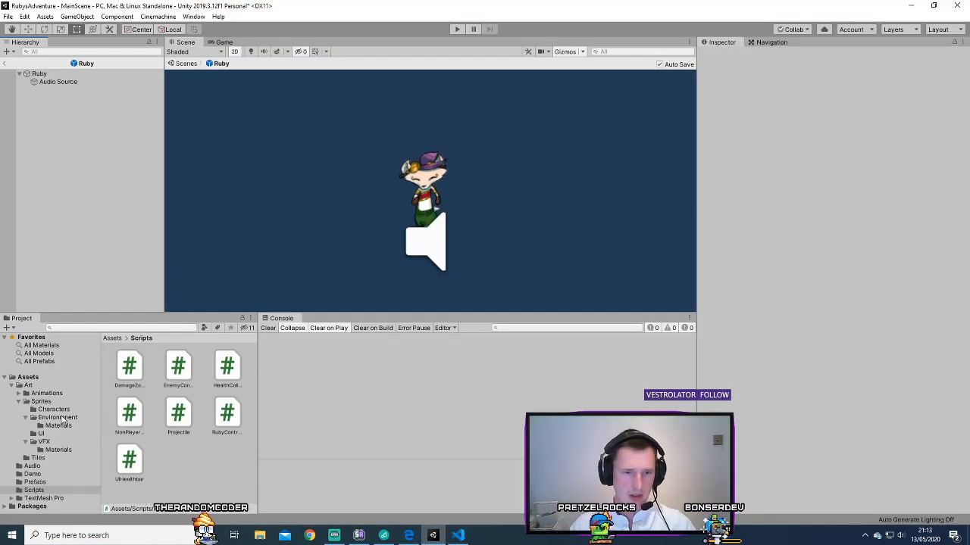
{"action": "left_click", "coordinate": [35, 481]}
{"action": "double_click", "coordinate": [221, 367]}
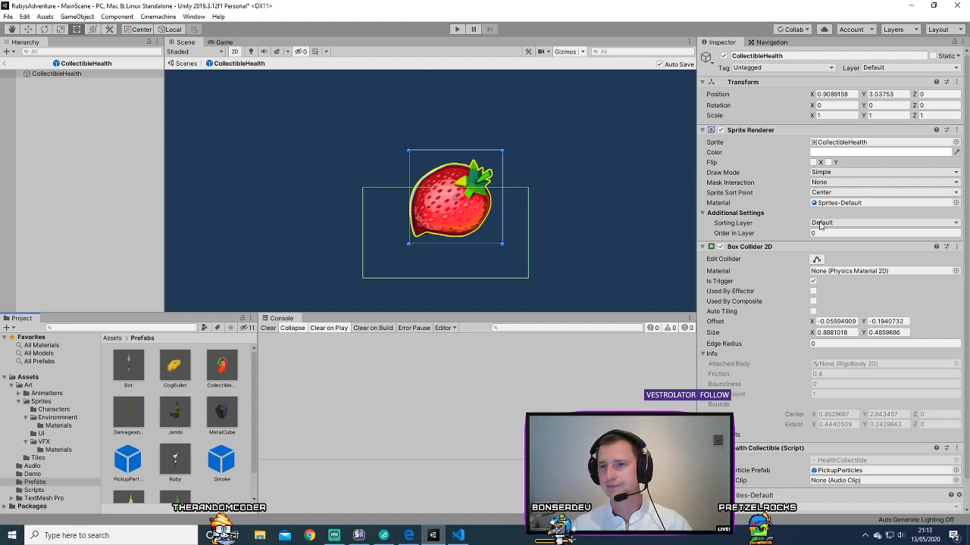
- Assign the Collectable audio clip from the Audio folder to the Collected Clip slot of the prefab's Health Collectible script
{"action": "scroll", "coordinate": [818, 250], "scroll_direction": "down", "scroll_amount": 2}
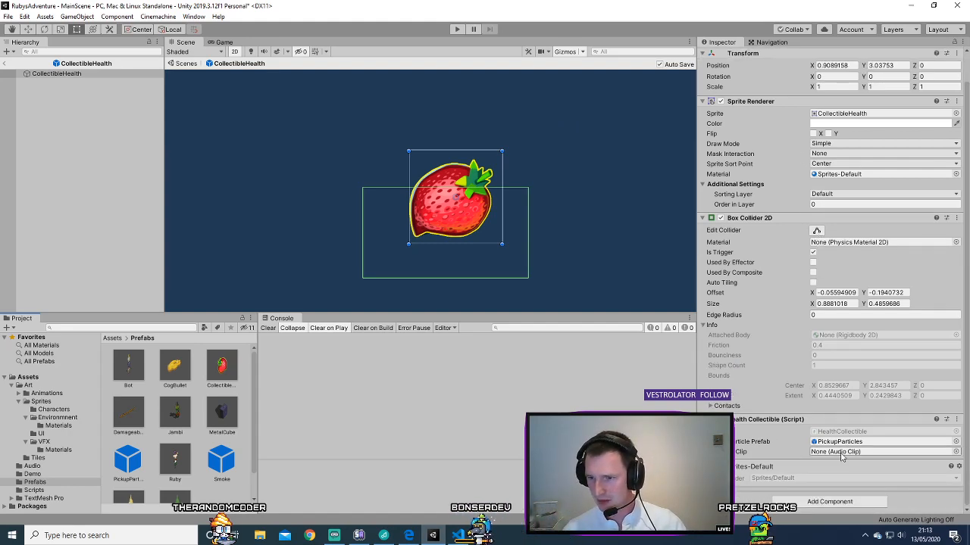
{"action": "left_click", "coordinate": [36, 466]}
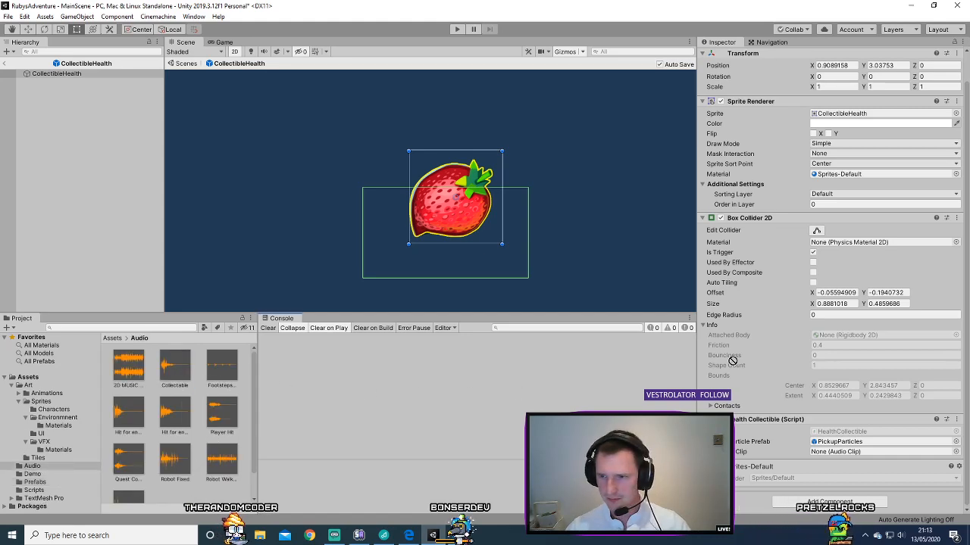
{"action": "left_click_drag", "start_coordinate": [733, 361], "coordinate": [858, 458]}
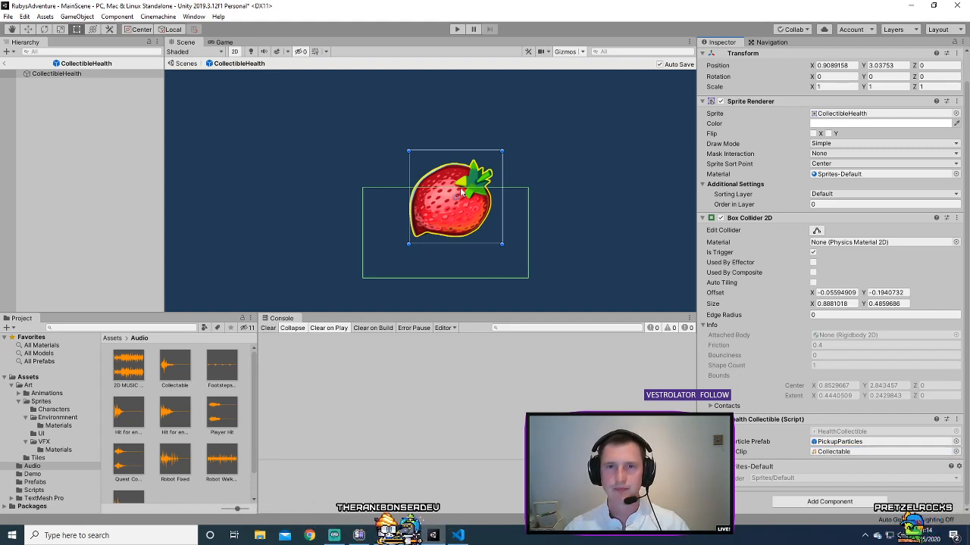
{"action": "left_click", "coordinate": [88, 178]}
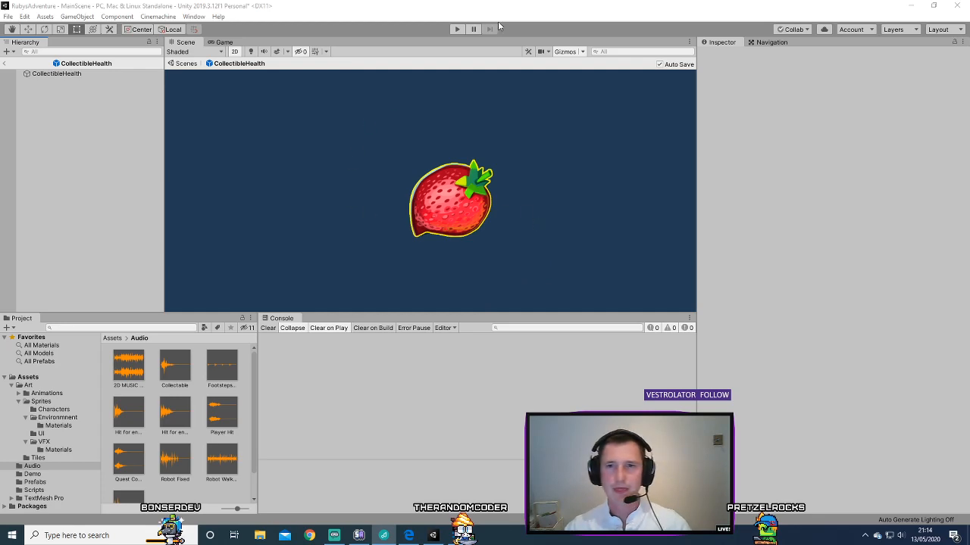
- Run the game briefly, stop it, and return from the CollectibleHealth prefab to MainScene
{"action": "left_click", "coordinate": [457, 30]}
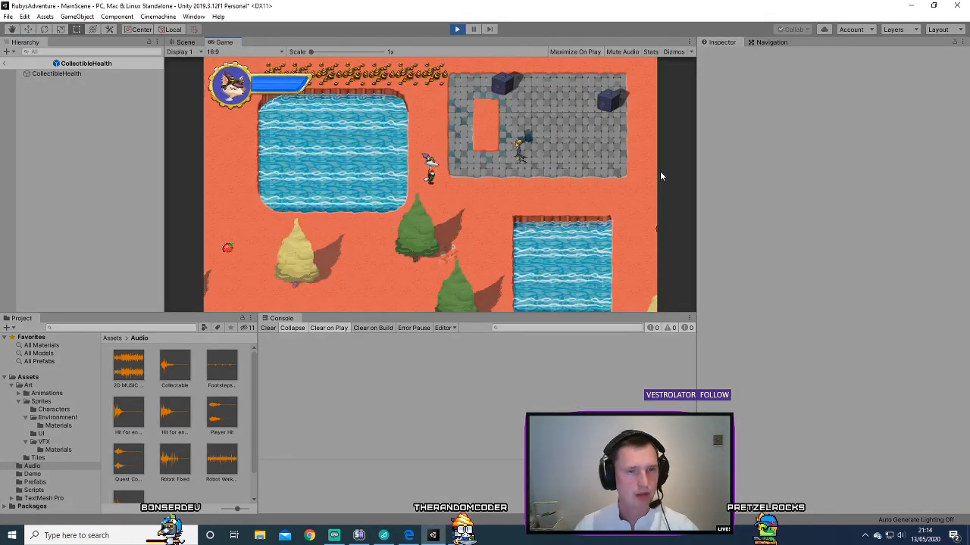
{"action": "key", "text": "ctrl+p"}
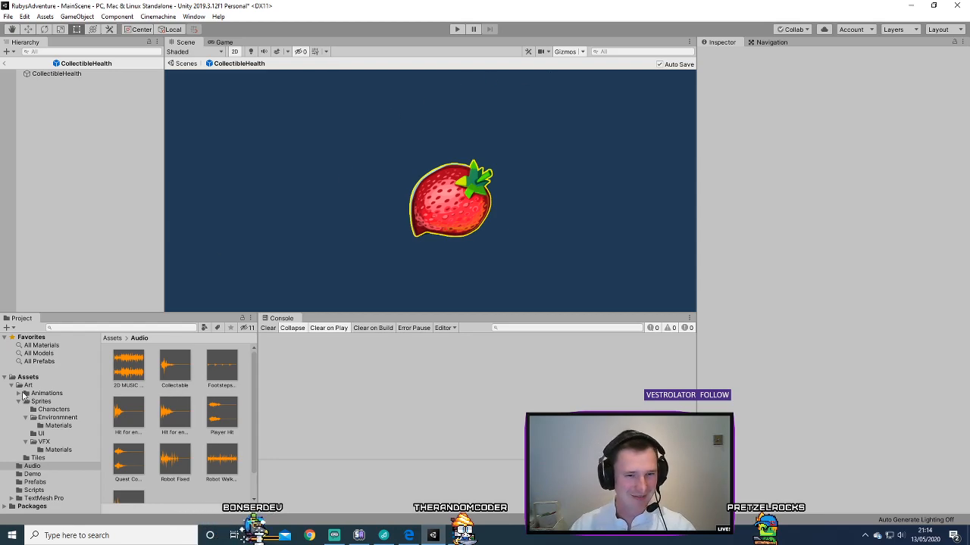
{"action": "left_click", "coordinate": [6, 63]}
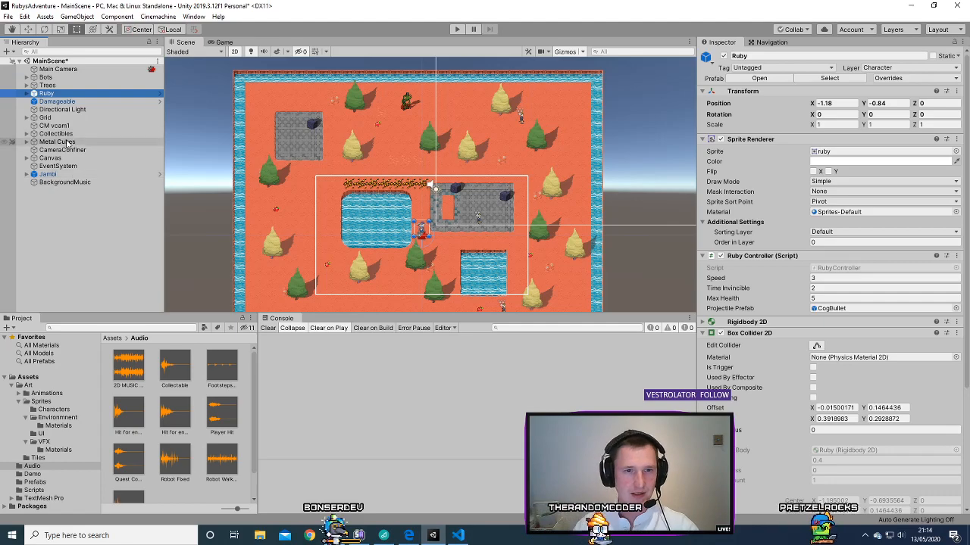
- Set the volume of the BackgroundMusic object's Audio Source to 0.6 and play the game briefly to hear it
{"action": "left_click", "coordinate": [68, 69]}
{"action": "left_click", "coordinate": [777, 342]}
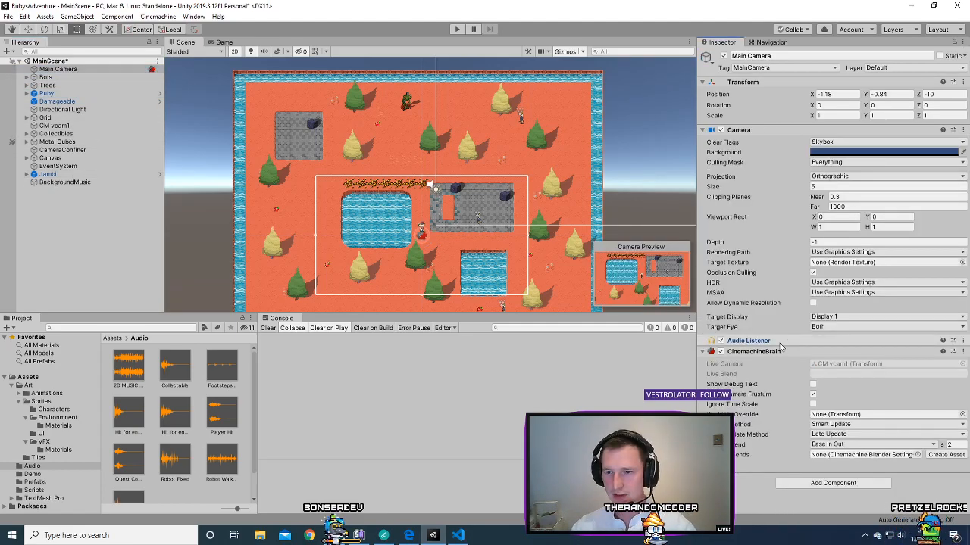
{"action": "left_click", "coordinate": [53, 182]}
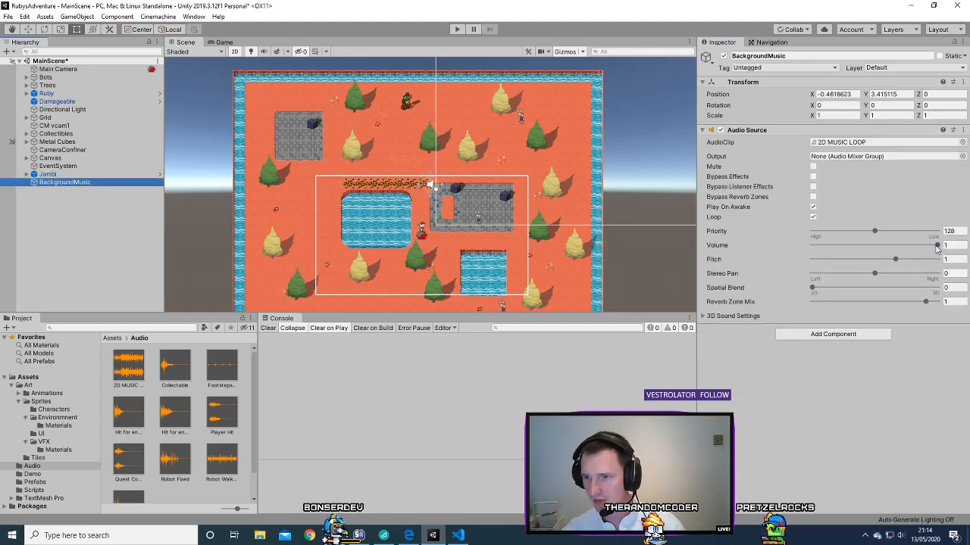
{"action": "left_click_drag", "start_coordinate": [937, 247], "coordinate": [911, 248]}
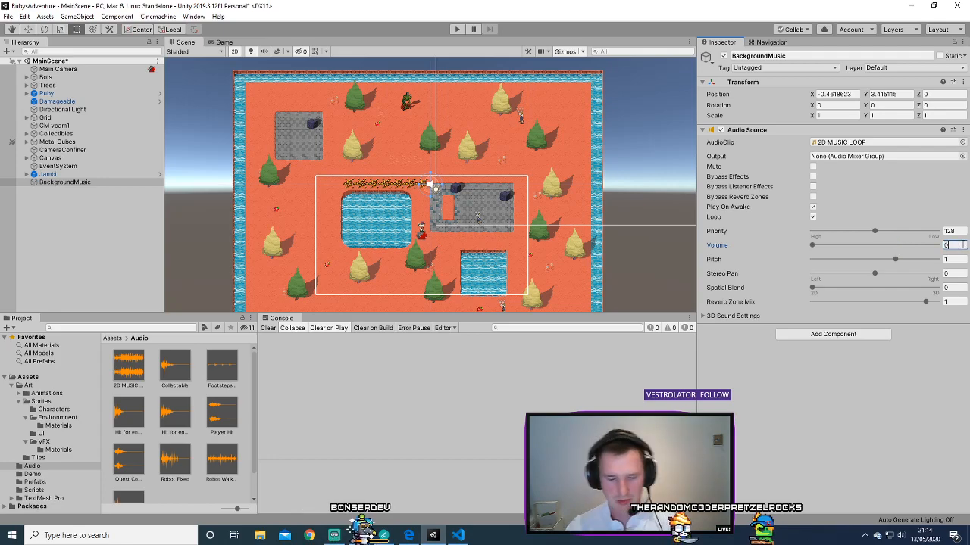
{"action": "left_click", "coordinate": [457, 29]}
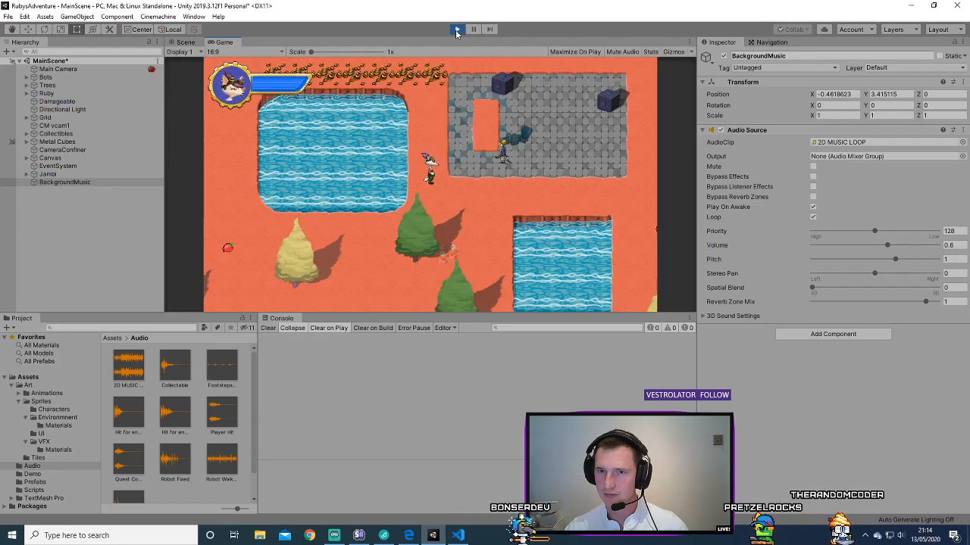
{"action": "left_click", "coordinate": [457, 28]}
- Set the BackgroundMusic Audio Source's volume to 0.4 and start the game again to hear it
{"action": "left_click", "coordinate": [958, 245]}
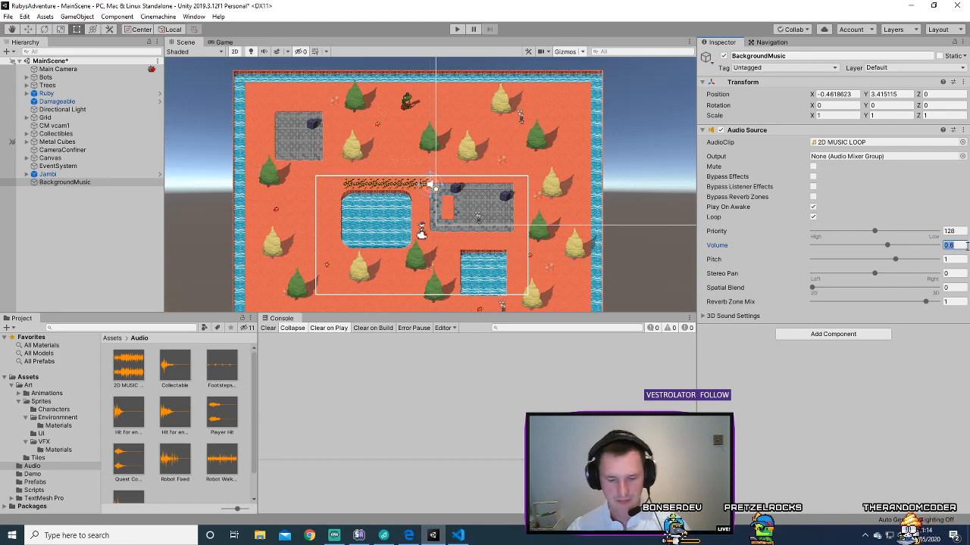
{"action": "type", "text": "0.4"}
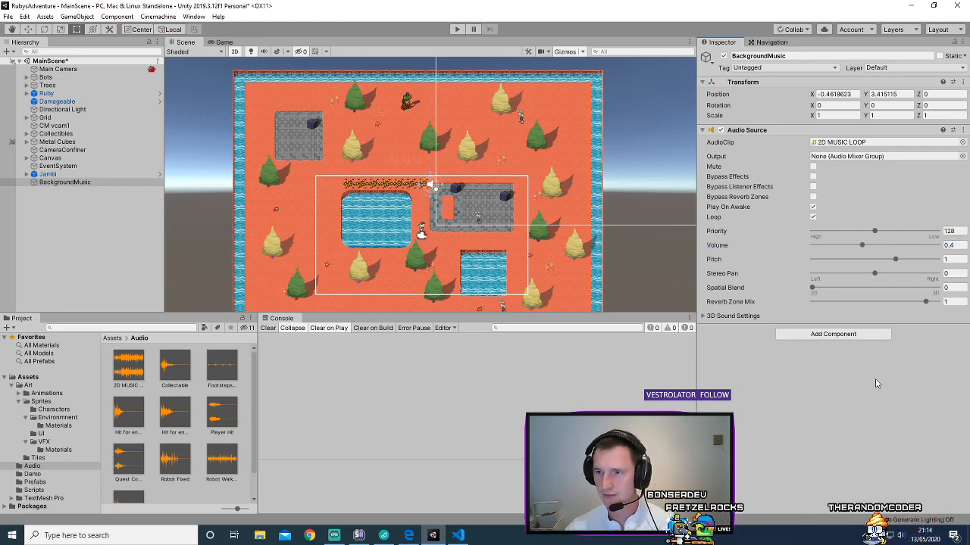
{"action": "left_click", "coordinate": [456, 29]}
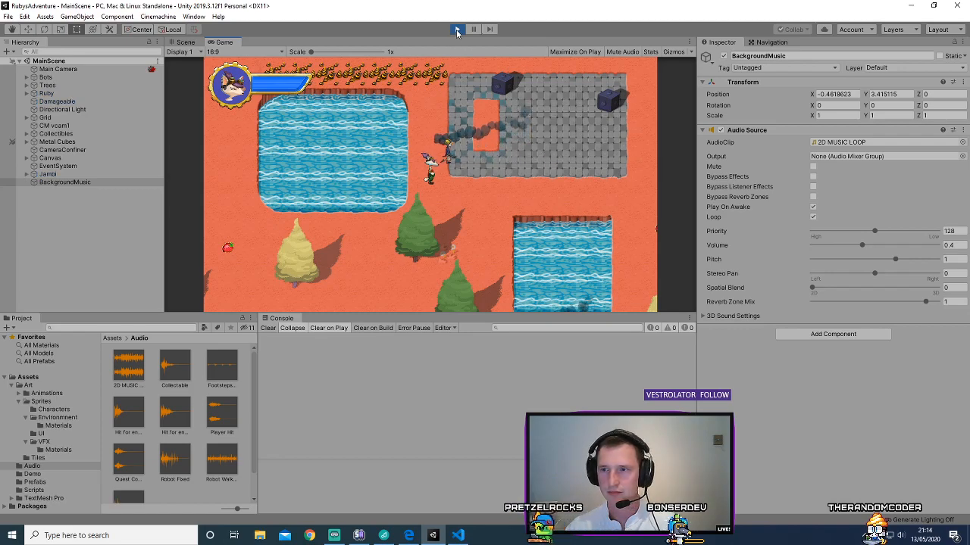
- Try the BackgroundMusic volume at 0.1 while the game runs, then stop the game and set the volume to 0.06
{"action": "left_click_drag", "start_coordinate": [862, 245], "coordinate": [827, 253]}
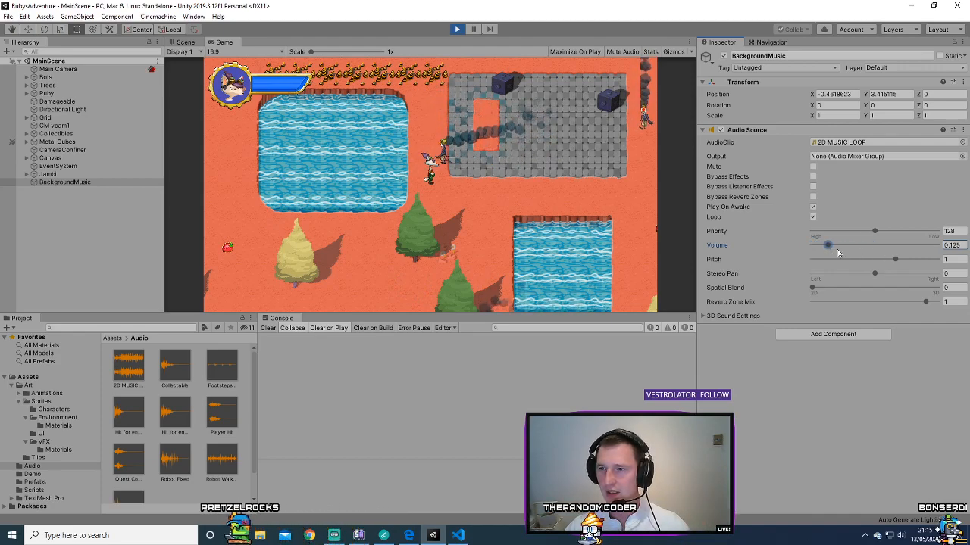
{"action": "left_click", "coordinate": [960, 244]}
{"action": "type", "text": "0.1"}
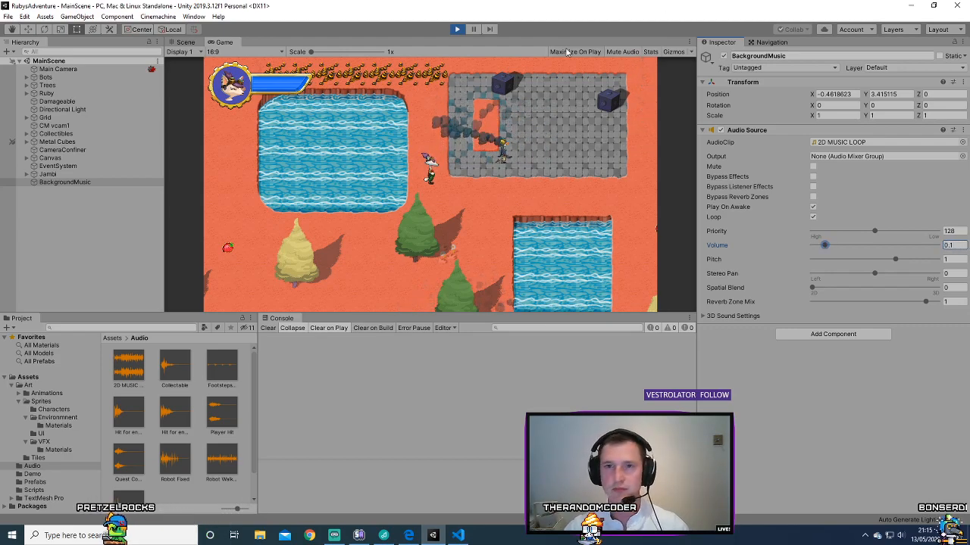
{"action": "key", "text": "ctrl+p"}
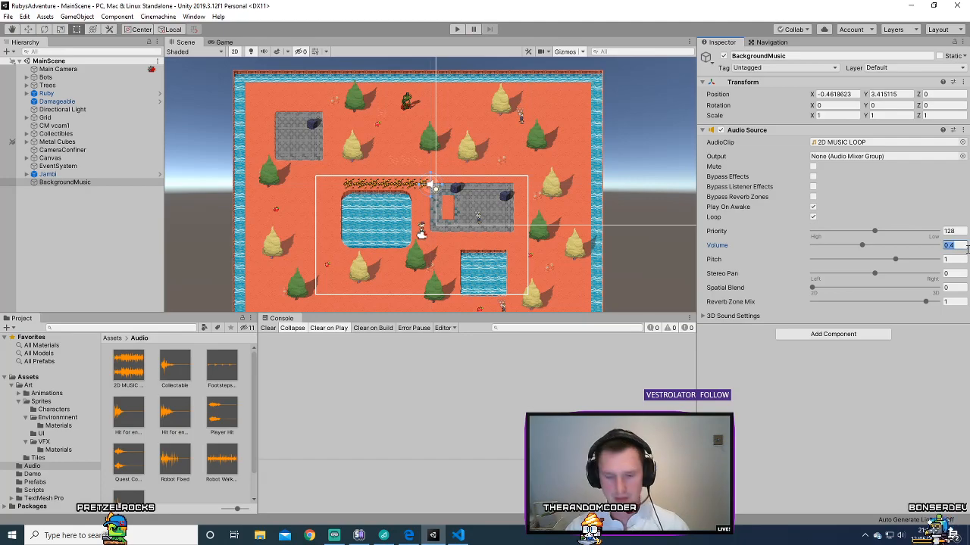
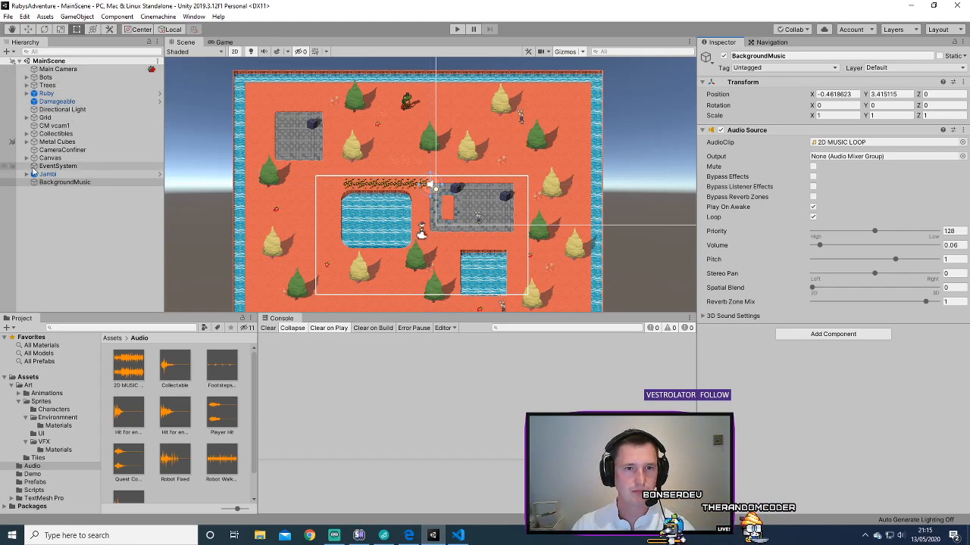
- Open the CollectibleHealth prefab for editing from the CollectibleHealth (4) instance under Collectibles
{"action": "left_click", "coordinate": [27, 134]}
{"action": "left_click", "coordinate": [76, 149]}
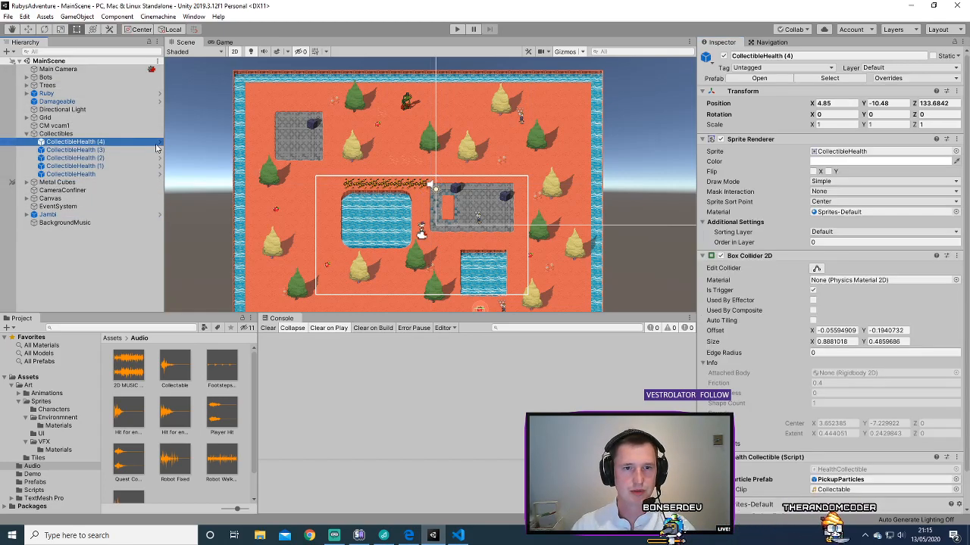
{"action": "left_click", "coordinate": [160, 149]}
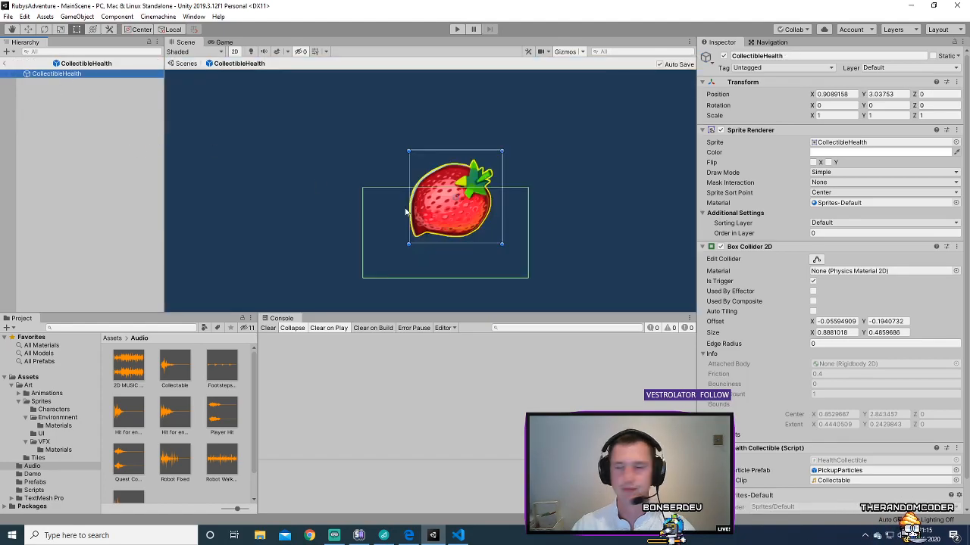
- Return to the main scene, play the game and walk Ruby up to the health collectible to test its pickup sound
{"action": "scroll", "coordinate": [762, 323], "scroll_direction": "down", "scroll_amount": 2}
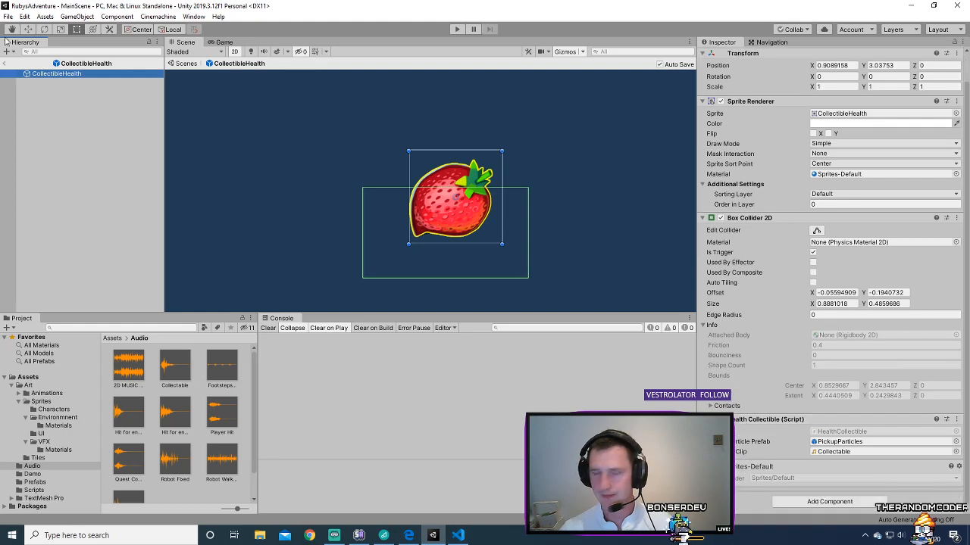
{"action": "left_click", "coordinate": [7, 64]}
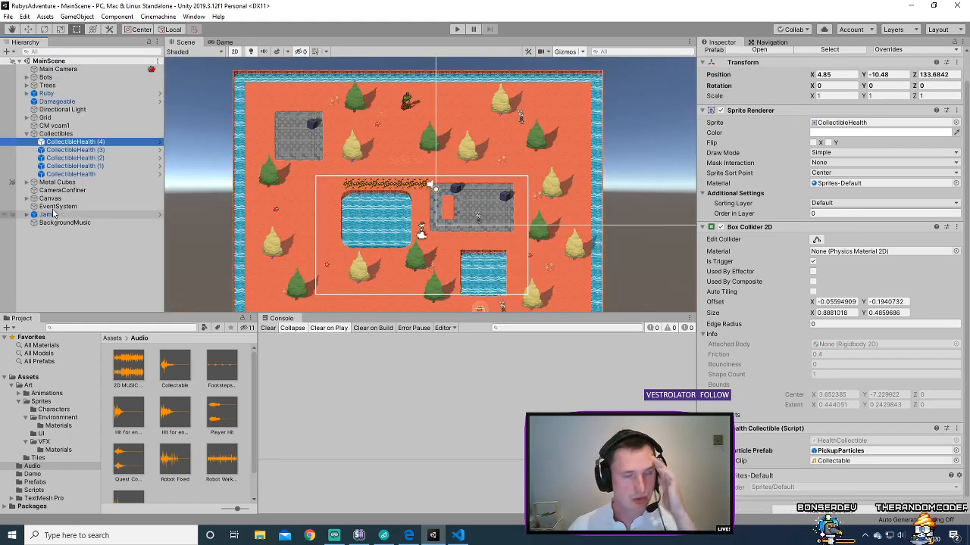
{"action": "left_click", "coordinate": [457, 29]}
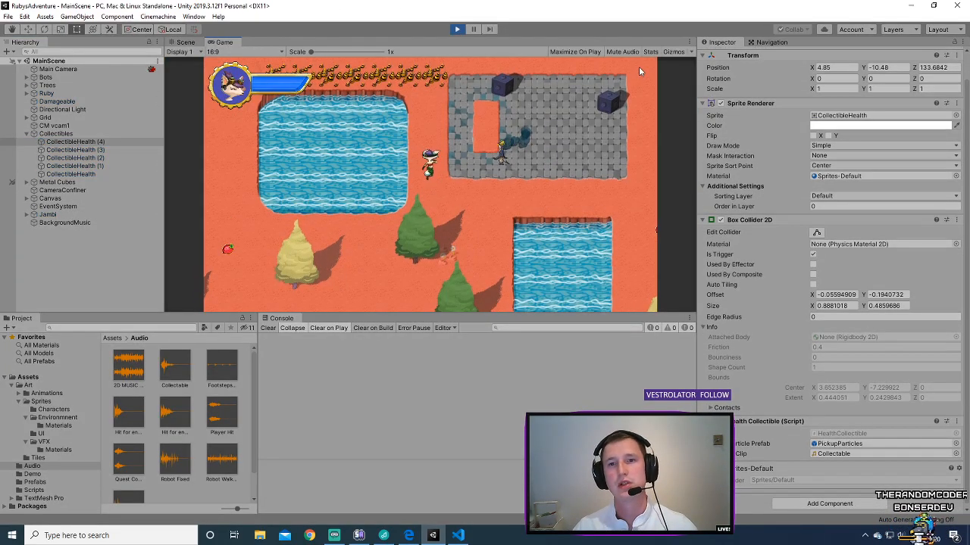
{"action": "key", "text": "Up"}
{"action": "key", "text": "Left"}
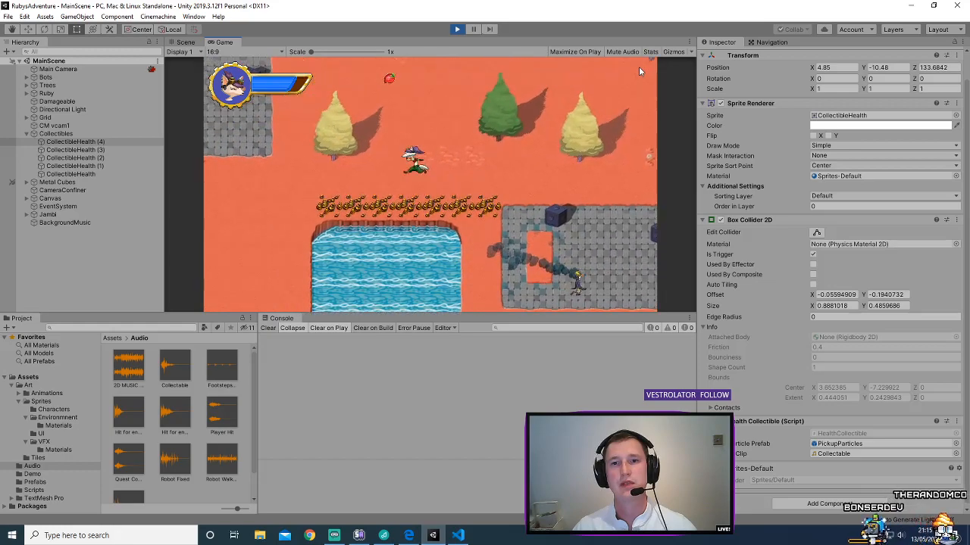
{"action": "key", "text": "Up"}
{"action": "key", "text": "Up"}
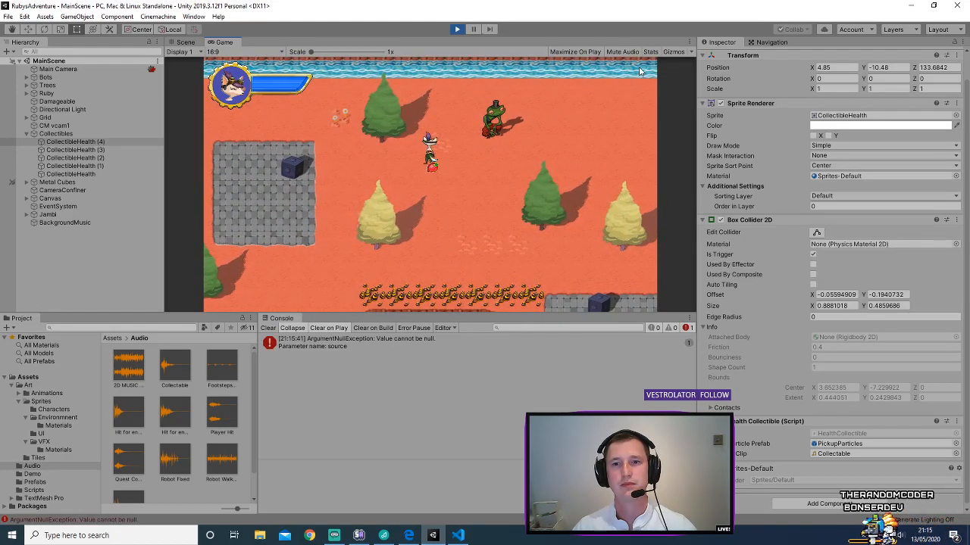
{"action": "key", "text": "Up"}
- Examine the console error's details, stop the game and check the Health Collectible settings on the CollectibleHealth prefab
{"action": "left_click", "coordinate": [356, 343]}
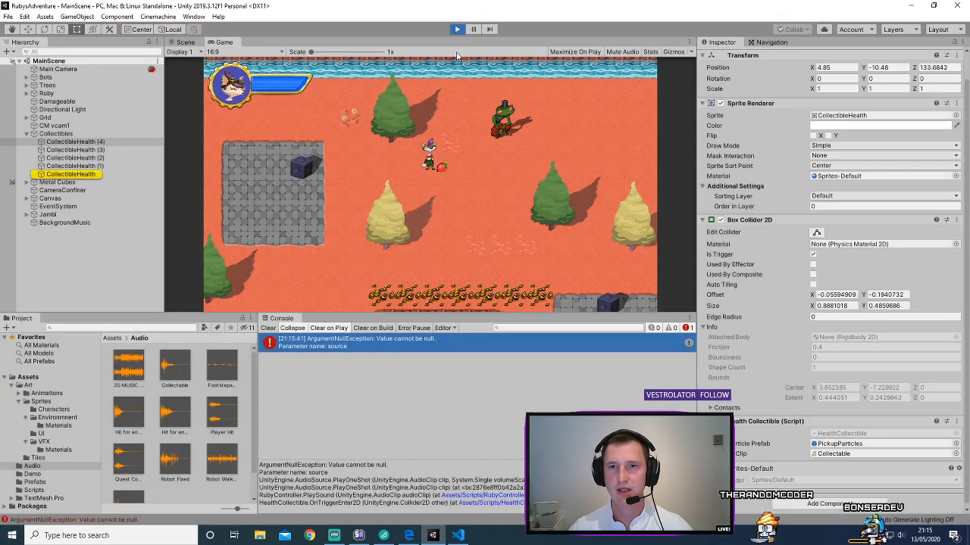
{"action": "left_click", "coordinate": [457, 29]}
{"action": "left_click", "coordinate": [84, 175]}
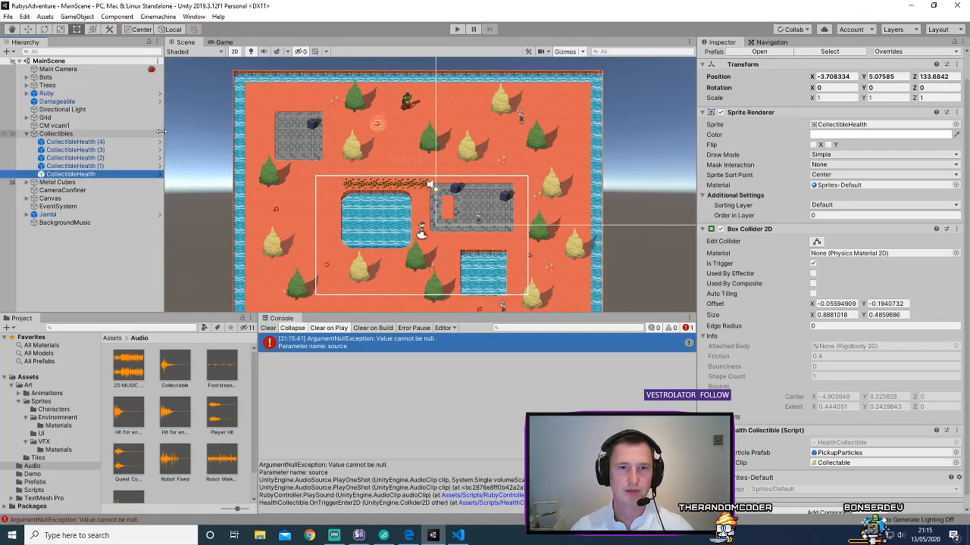
{"action": "left_click", "coordinate": [159, 142]}
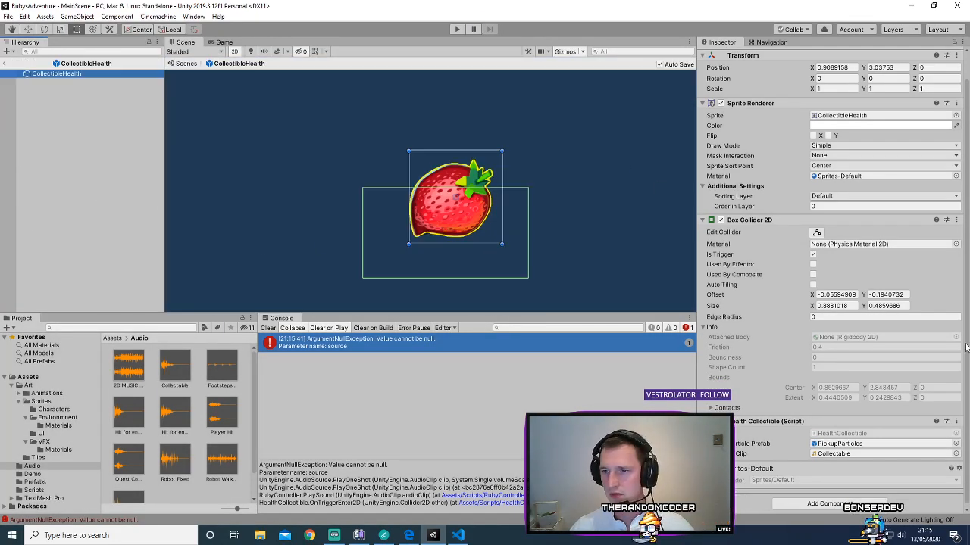
{"action": "left_click_drag", "start_coordinate": [965, 348], "coordinate": [965, 359]}
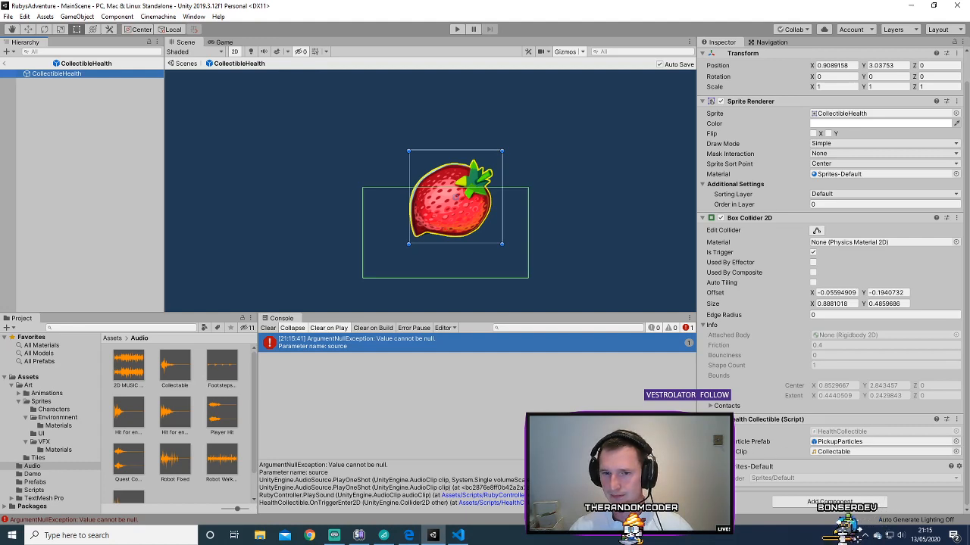
{"action": "left_click", "coordinate": [369, 345]}
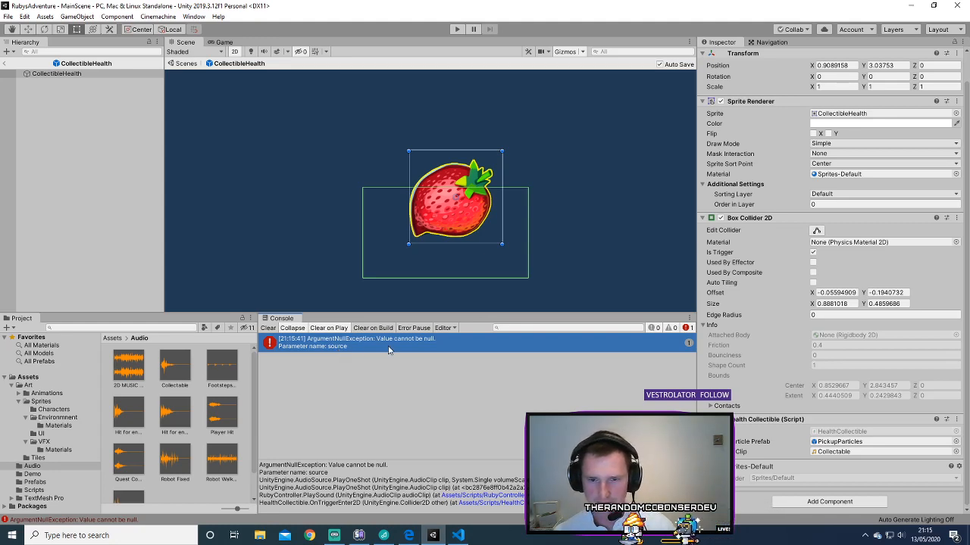
{"action": "key", "text": "ctrl+z"}
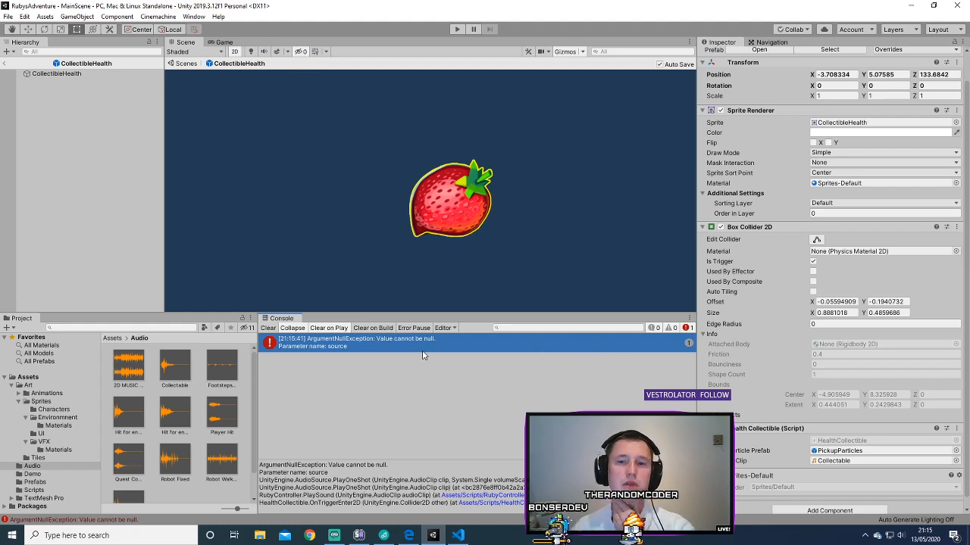
- Switch to Visual Studio Code and review the collectedClip declaration and the PlaySound call in HealthCollectible.cs
{"action": "left_click", "coordinate": [458, 536]}
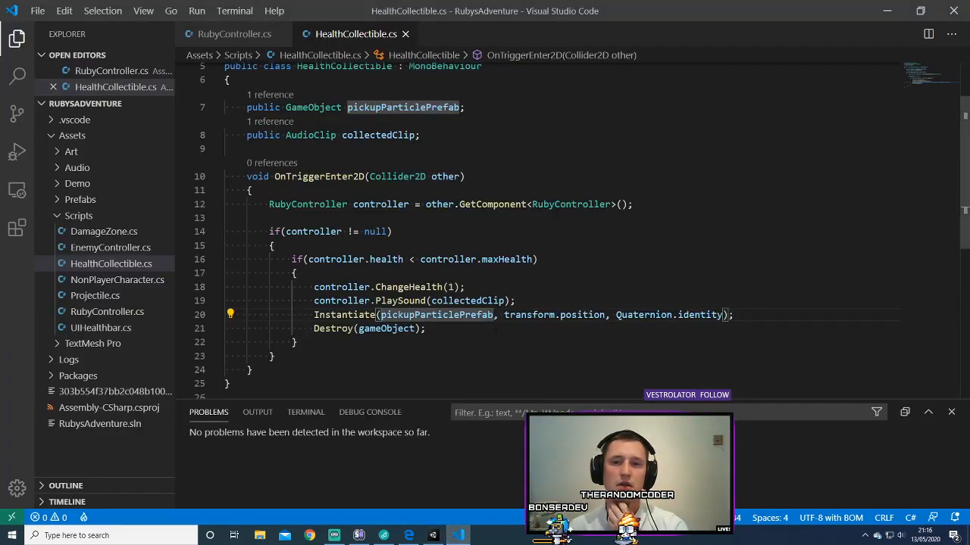
{"action": "double_click", "coordinate": [465, 301]}
{"action": "left_click", "coordinate": [530, 301]}
{"action": "scroll", "coordinate": [389, 212], "scroll_direction": "up", "scroll_amount": 2}
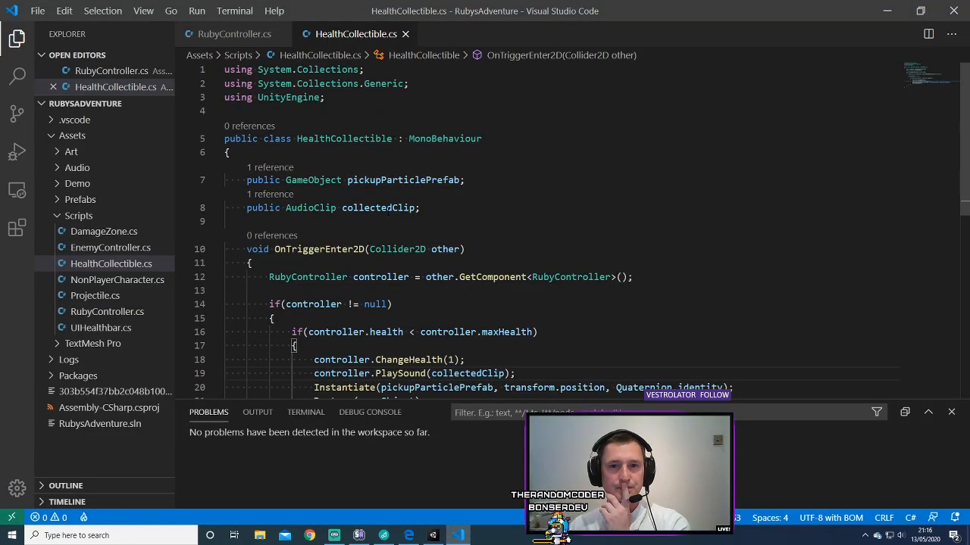
{"action": "double_click", "coordinate": [349, 207]}
{"action": "left_click", "coordinate": [446, 208]}
{"action": "double_click", "coordinate": [381, 208]}
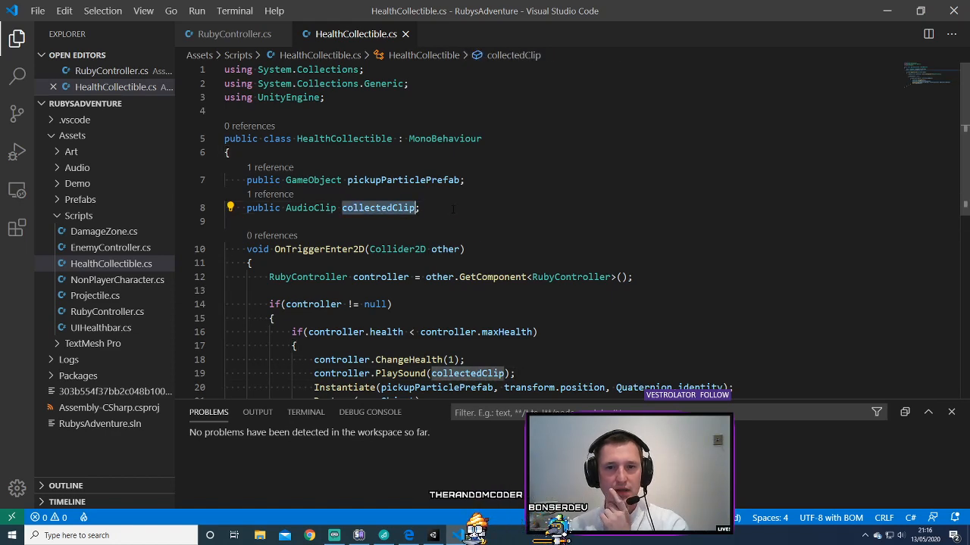
{"action": "left_click", "coordinate": [424, 208]}
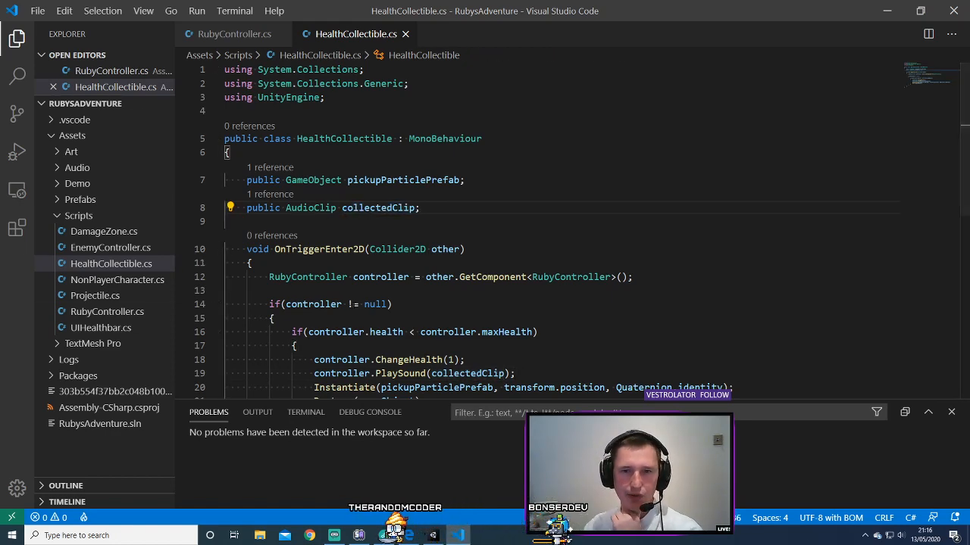
{"action": "scroll", "coordinate": [443, 218], "scroll_direction": "down", "scroll_amount": 1}
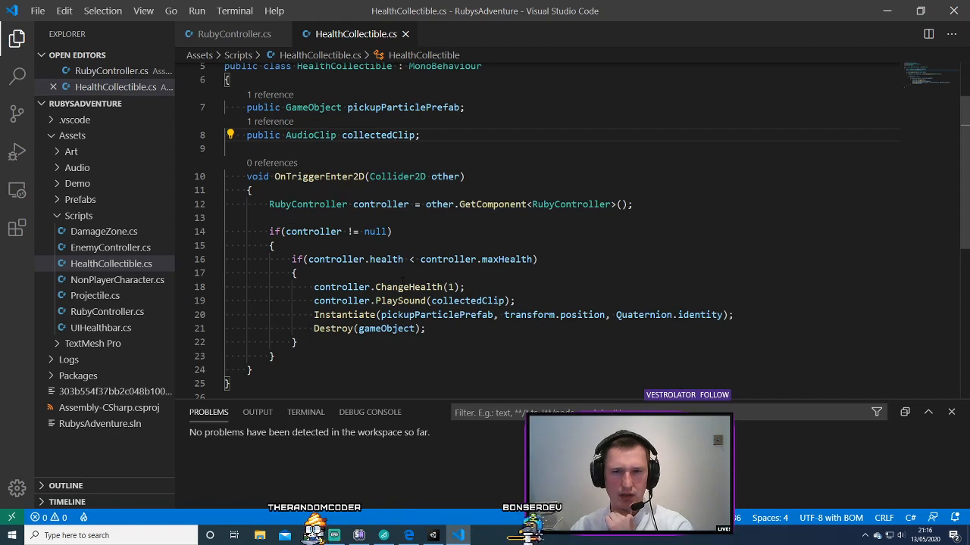
{"action": "left_click", "coordinate": [421, 273]}
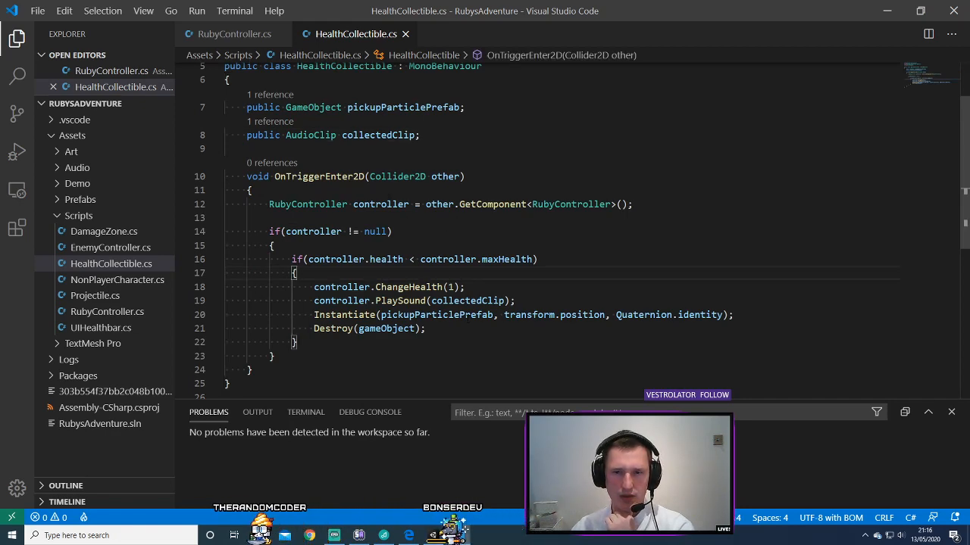
{"action": "double_click", "coordinate": [402, 302]}
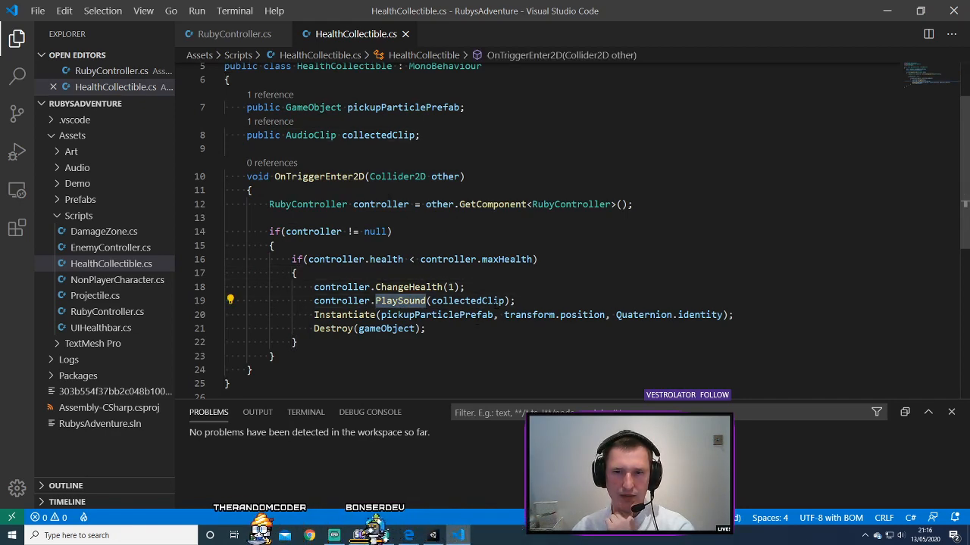
{"action": "double_click", "coordinate": [468, 301]}
{"action": "left_click", "coordinate": [524, 302]}
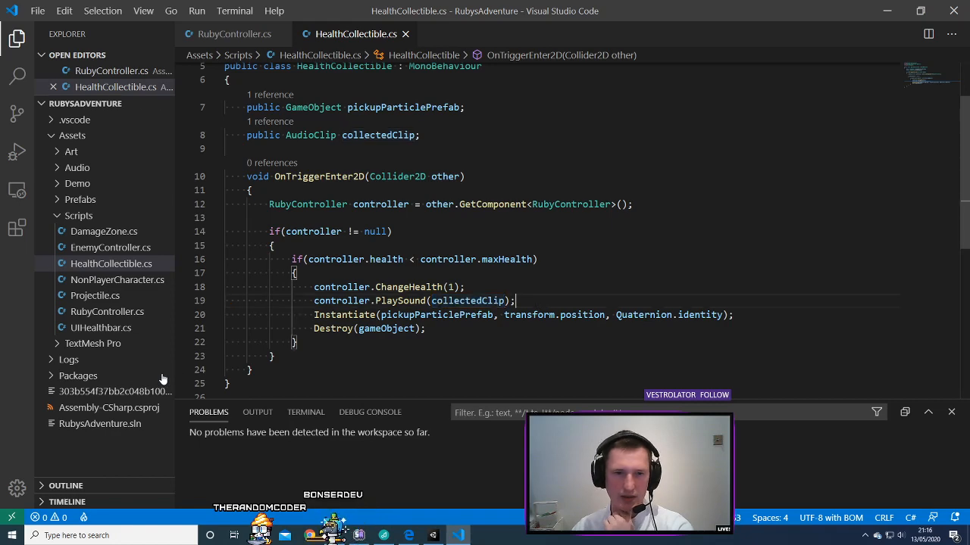
- Open RubyController.cs and check how its PlaySound method uses the audio source
{"action": "left_click", "coordinate": [106, 311]}
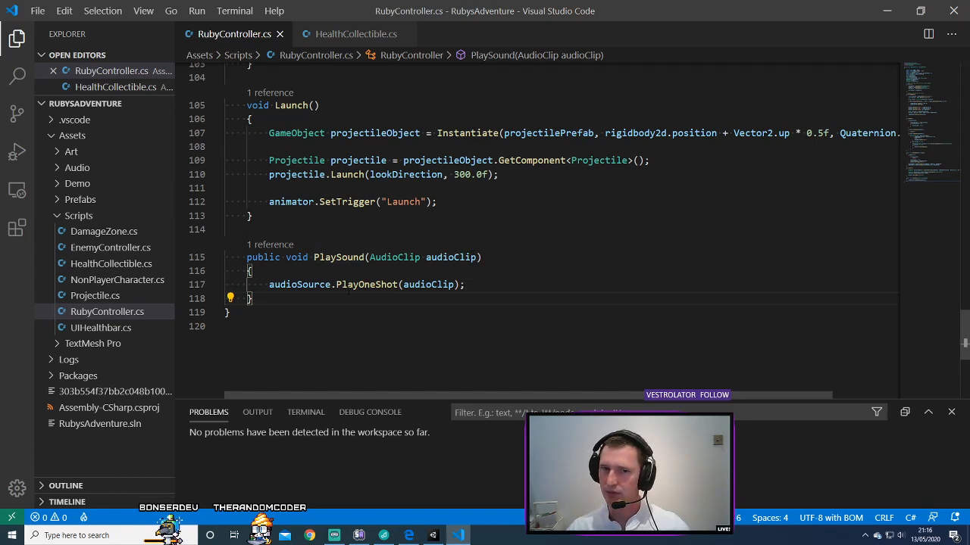
{"action": "left_click_drag", "start_coordinate": [356, 231], "coordinate": [377, 298]}
{"action": "left_click", "coordinate": [377, 298]}
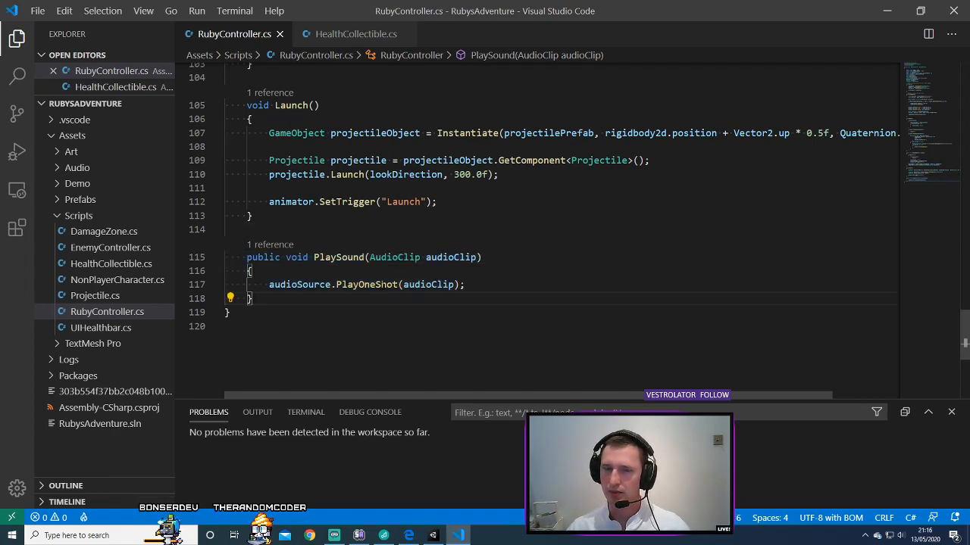
- Switch back to Unity, open the Ruby prefab for editing and inspect the components of Ruby and its Audio Source child
{"action": "key", "text": "alt+Tab"}
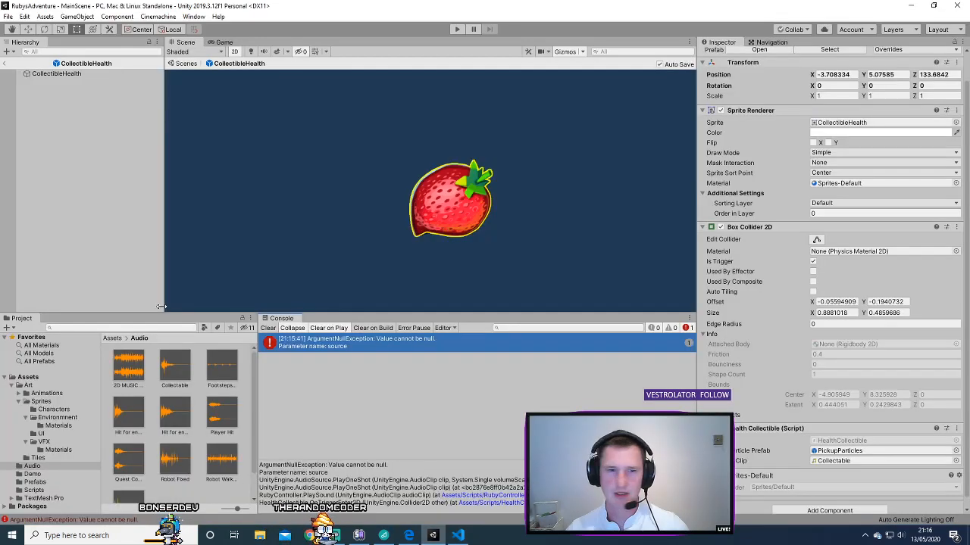
{"action": "left_click", "coordinate": [5, 64]}
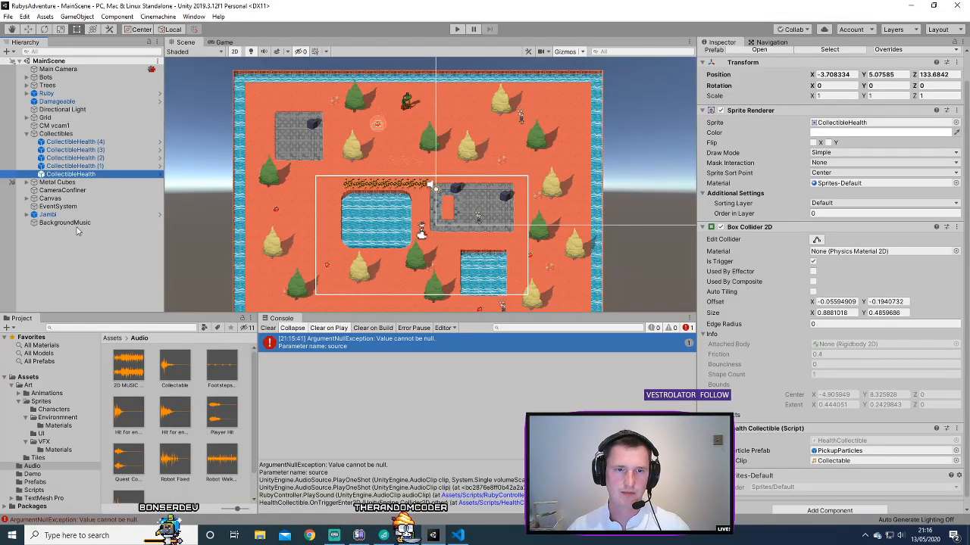
{"action": "left_click", "coordinate": [114, 94]}
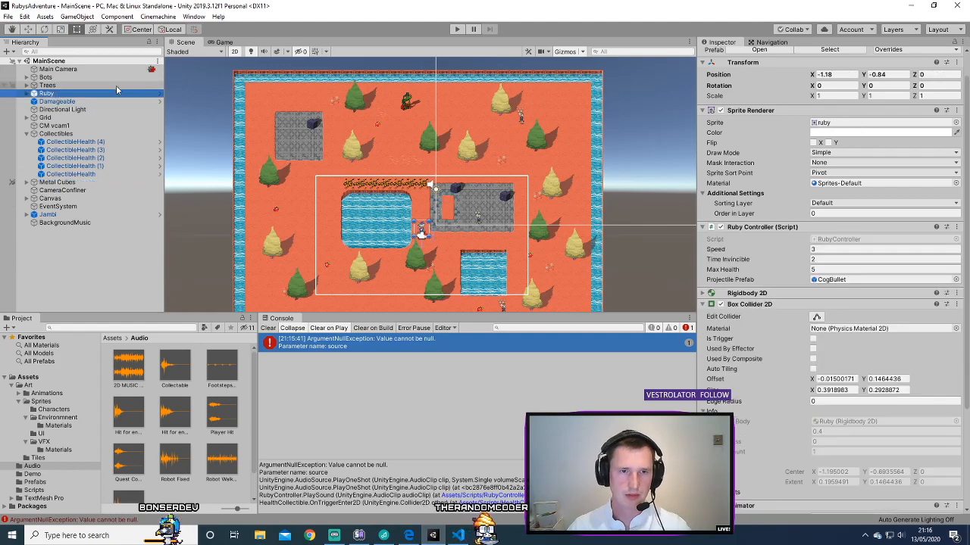
{"action": "left_click", "coordinate": [159, 93]}
{"action": "left_click", "coordinate": [87, 81]}
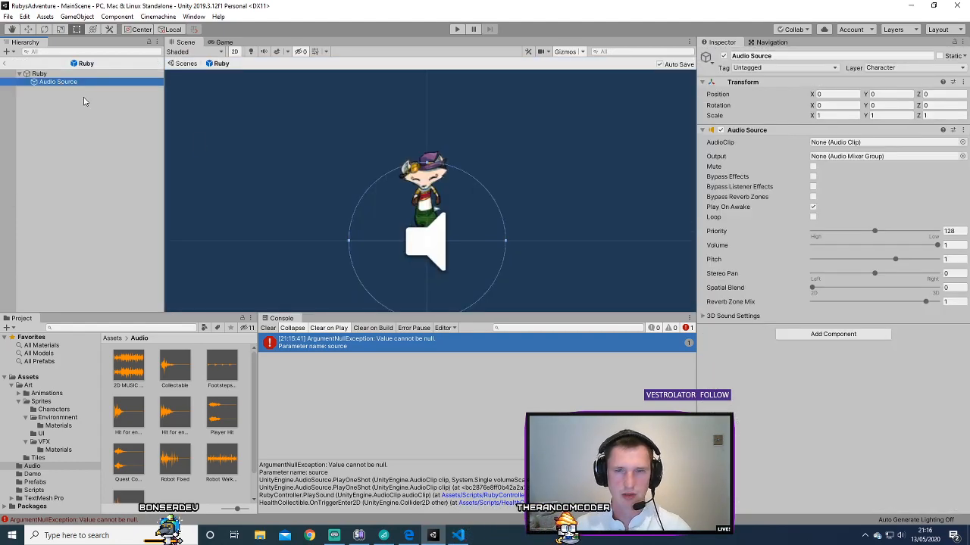
{"action": "left_click", "coordinate": [39, 73]}
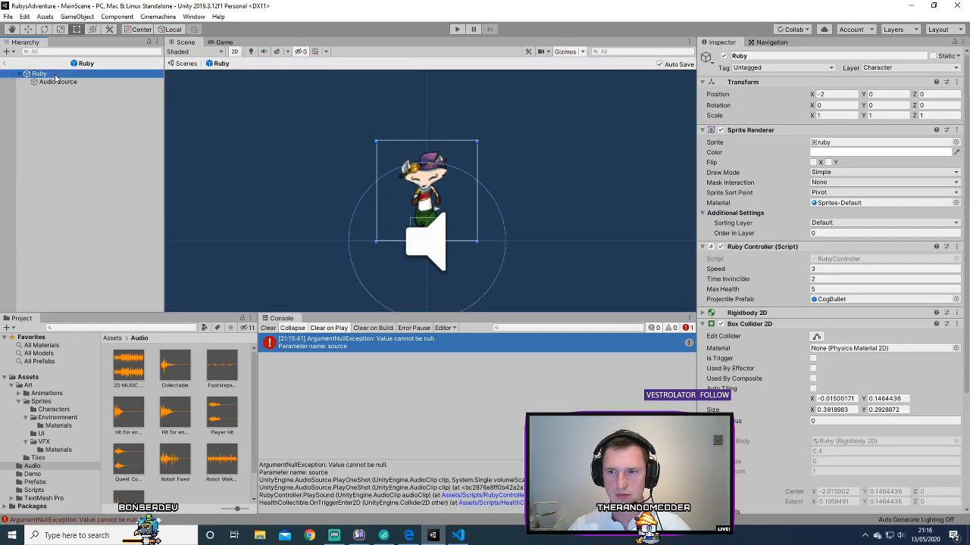
{"action": "scroll", "coordinate": [629, 293], "scroll_direction": "down", "scroll_amount": 4}
{"action": "scroll", "coordinate": [765, 333], "scroll_direction": "down", "scroll_amount": 5}
{"action": "scroll", "coordinate": [795, 382], "scroll_direction": "up", "scroll_amount": 5}
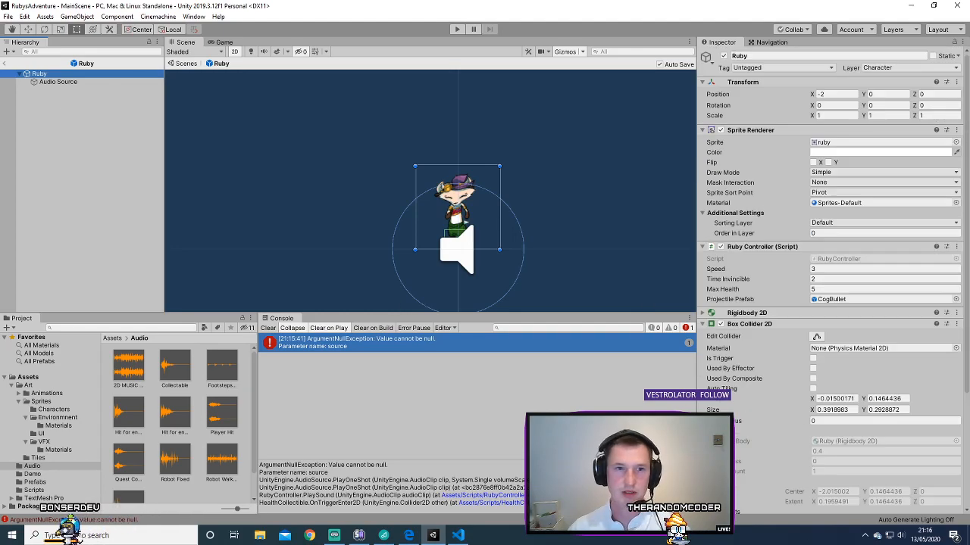
{"action": "left_click", "coordinate": [61, 81]}
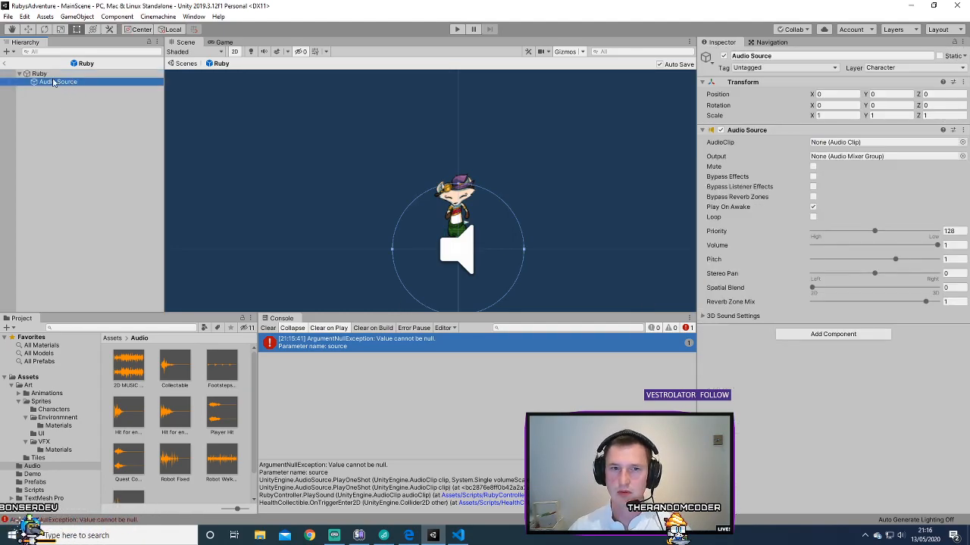
- Add an Audio Source component directly to the root Ruby object of the prefab
{"action": "left_click", "coordinate": [50, 74]}
{"action": "scroll", "coordinate": [894, 417], "scroll_direction": "down", "scroll_amount": 4}
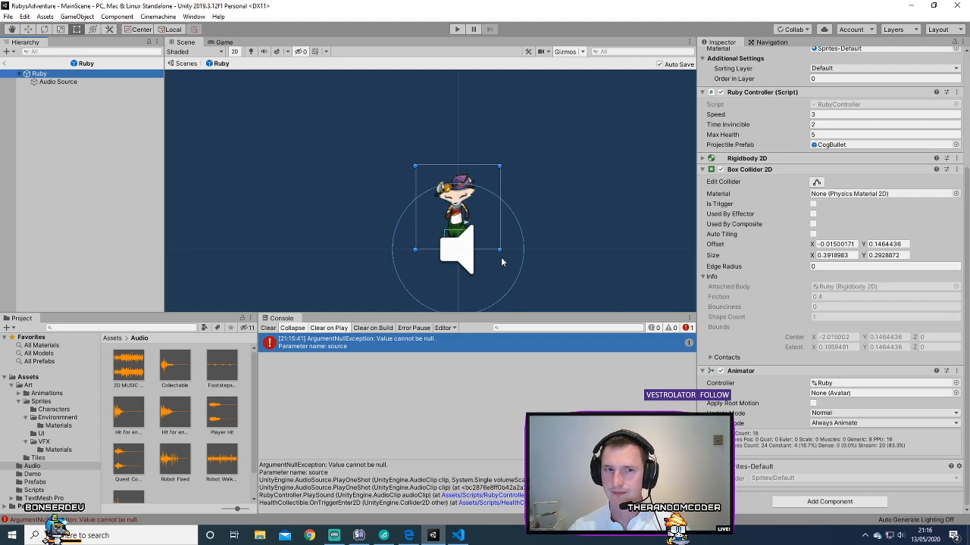
{"action": "left_click", "coordinate": [871, 504]}
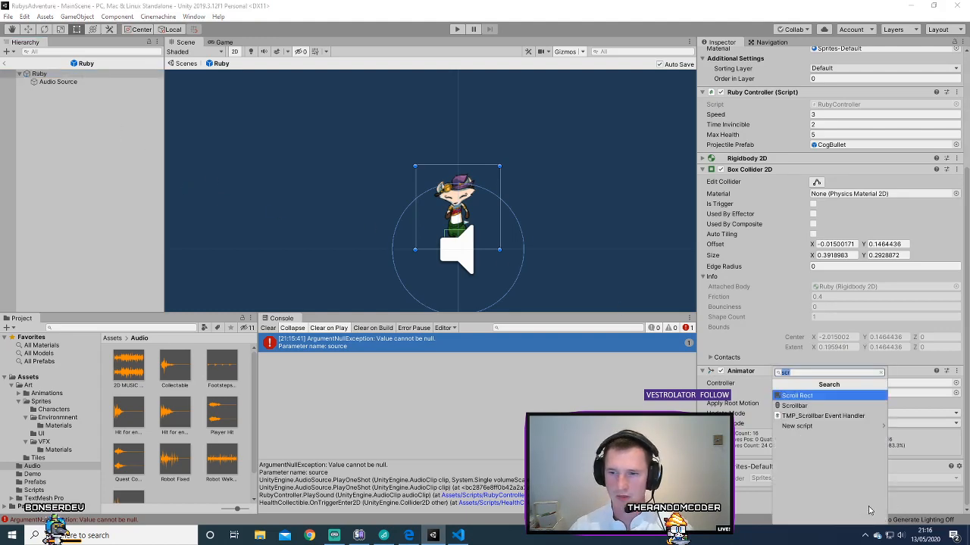
{"action": "type", "text": "audio"}
{"action": "key", "text": "Down"}
{"action": "key", "text": "Down"}
{"action": "key", "text": "Down"}
{"action": "key", "text": "Down"}
{"action": "key", "text": "Down"}
{"action": "key", "text": "Down"}
{"action": "key", "text": "Down"}
{"action": "key", "text": "Down"}
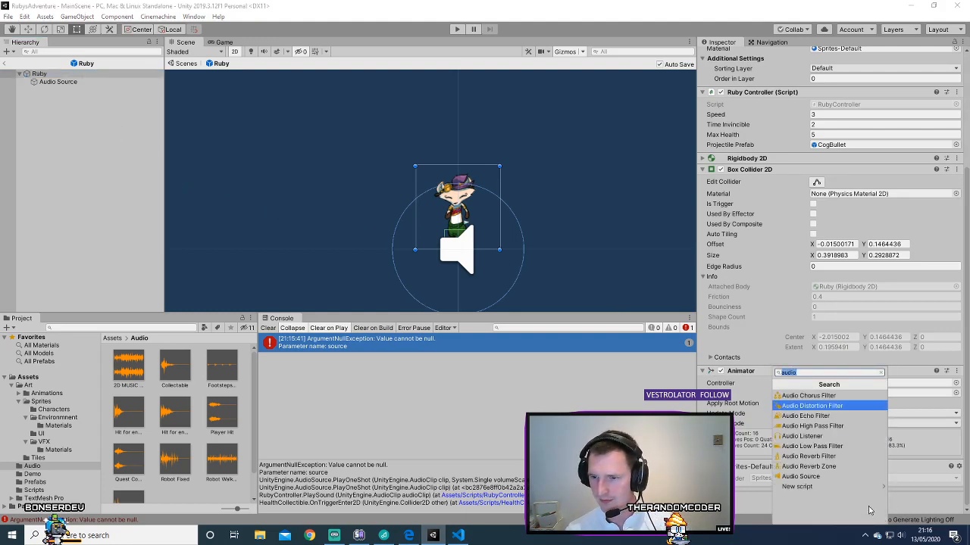
{"action": "key", "text": "Return"}
{"action": "scroll", "coordinate": [871, 511], "scroll_direction": "down", "scroll_amount": 5}
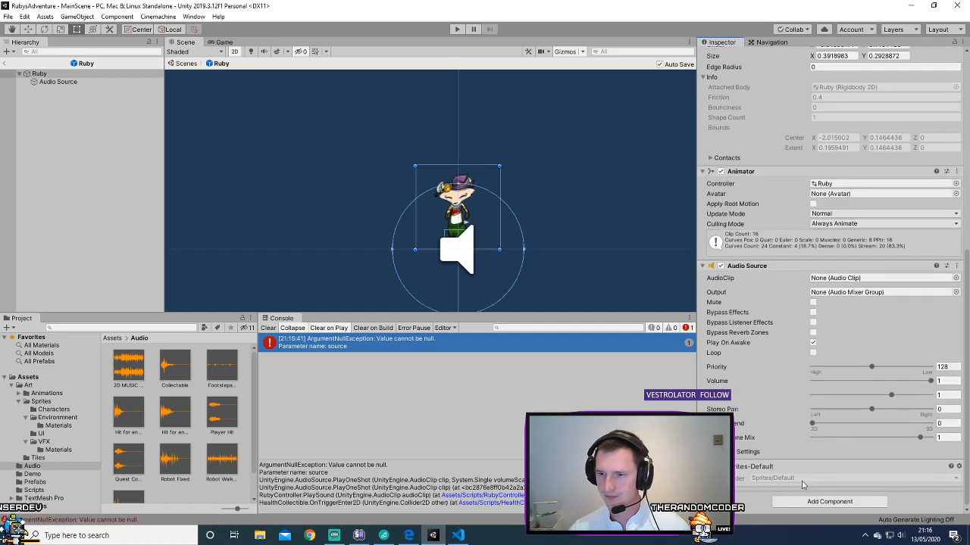
- Delete the child Audio Source object from the Ruby prefab and check the Audio Source component on Ruby itself
{"action": "left_click", "coordinate": [76, 82]}
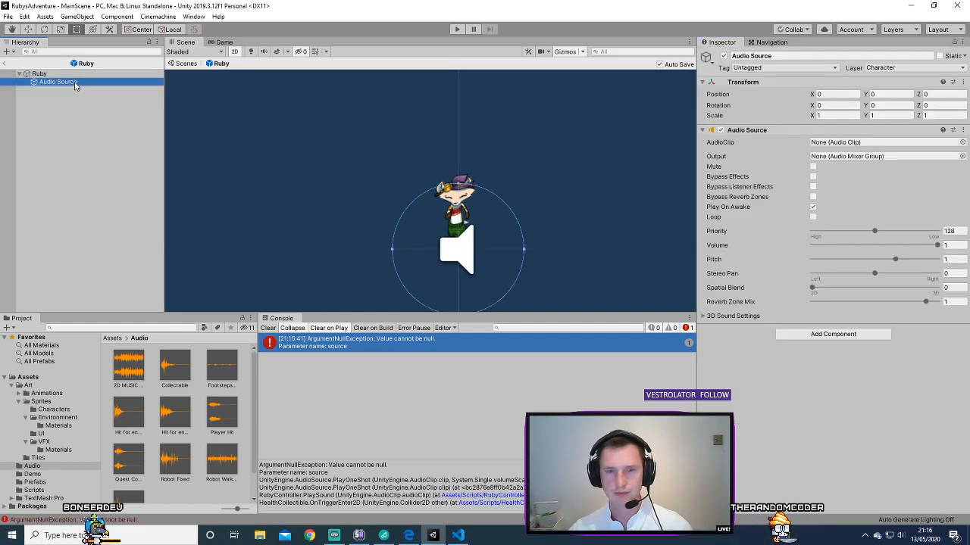
{"action": "right_click", "coordinate": [77, 83]}
{"action": "left_click", "coordinate": [100, 137]}
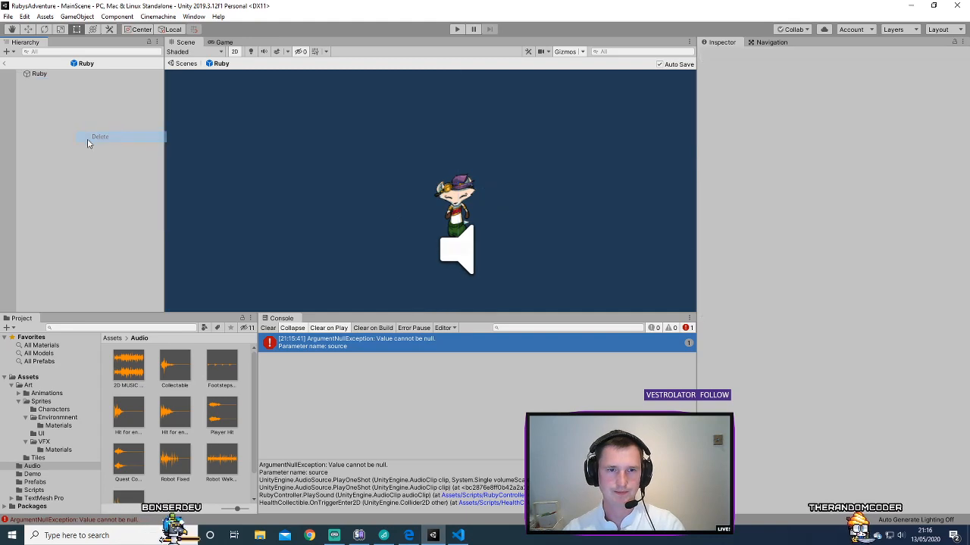
{"action": "left_click", "coordinate": [38, 74]}
{"action": "scroll", "coordinate": [893, 481], "scroll_direction": "down", "scroll_amount": 5}
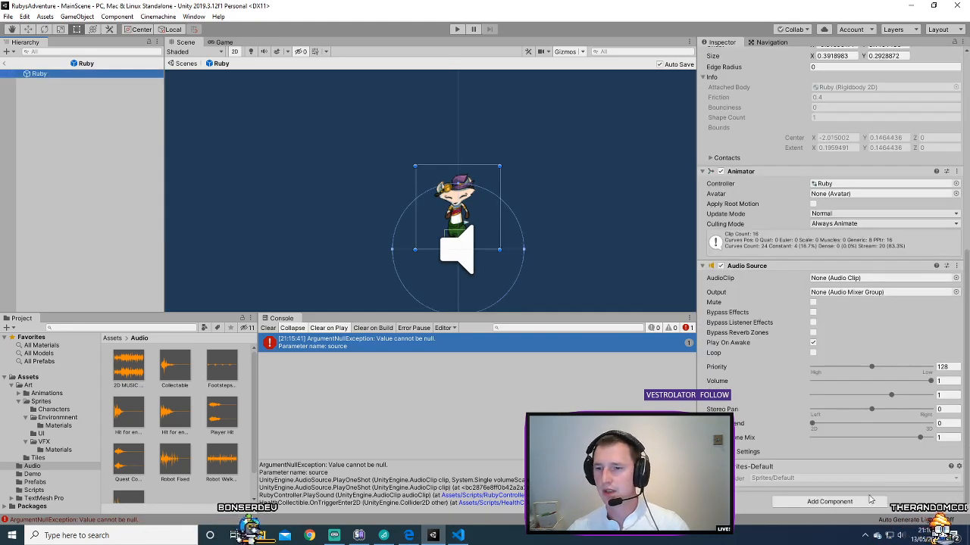
- Playtest the game by walking Ruby through the thorns and up to the health pickup near the frog to hear its sound
{"action": "scroll", "coordinate": [140, 447], "scroll_direction": "down", "scroll_amount": 1}
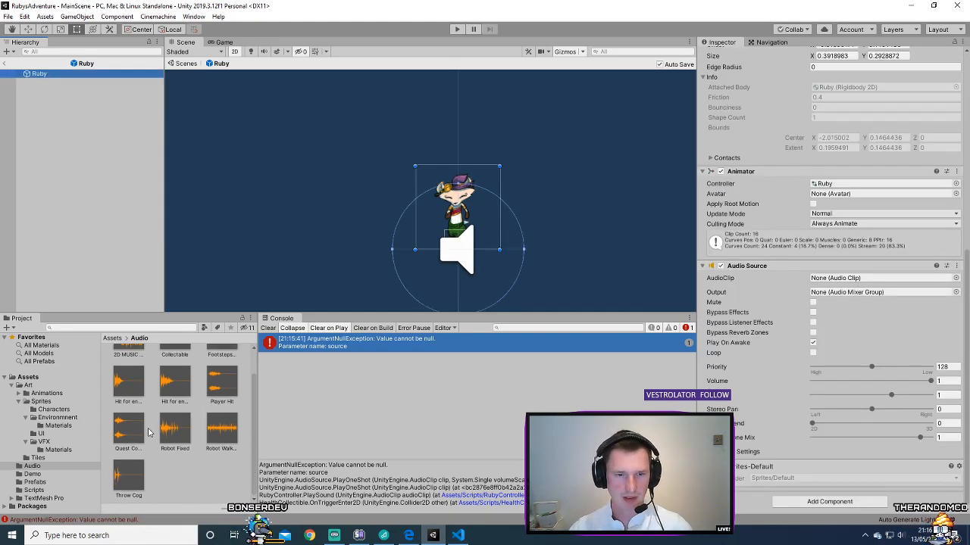
{"action": "scroll", "coordinate": [156, 459], "scroll_direction": "up", "scroll_amount": 1}
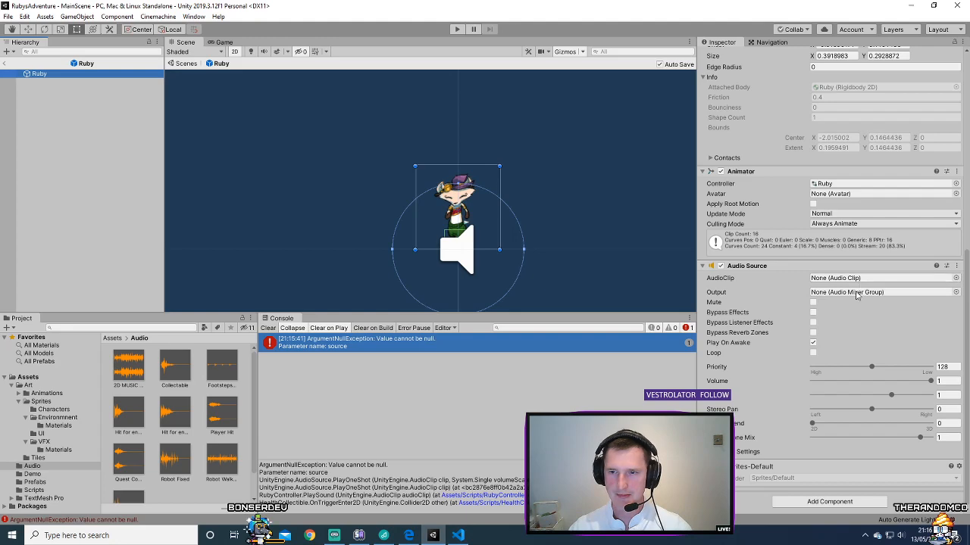
{"action": "left_click", "coordinate": [44, 179]}
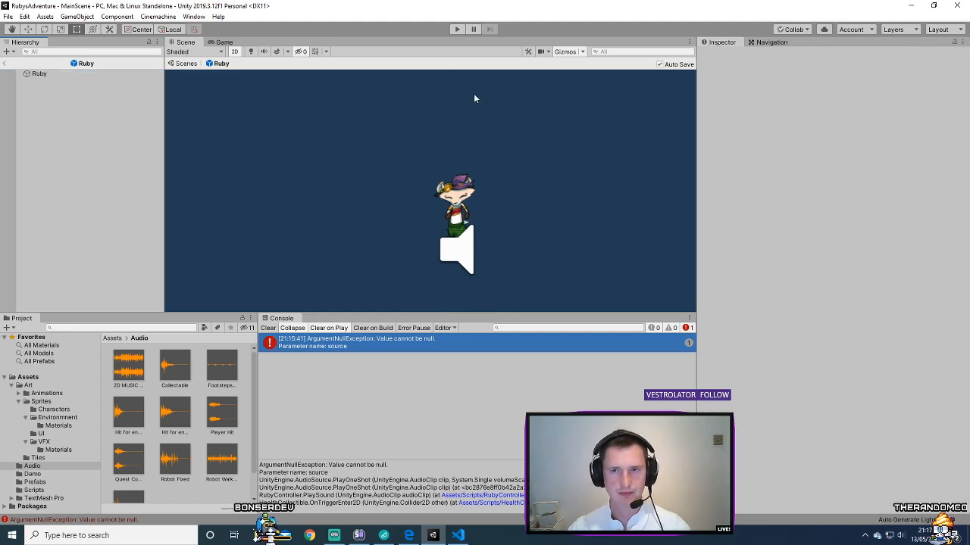
{"action": "left_click", "coordinate": [458, 28]}
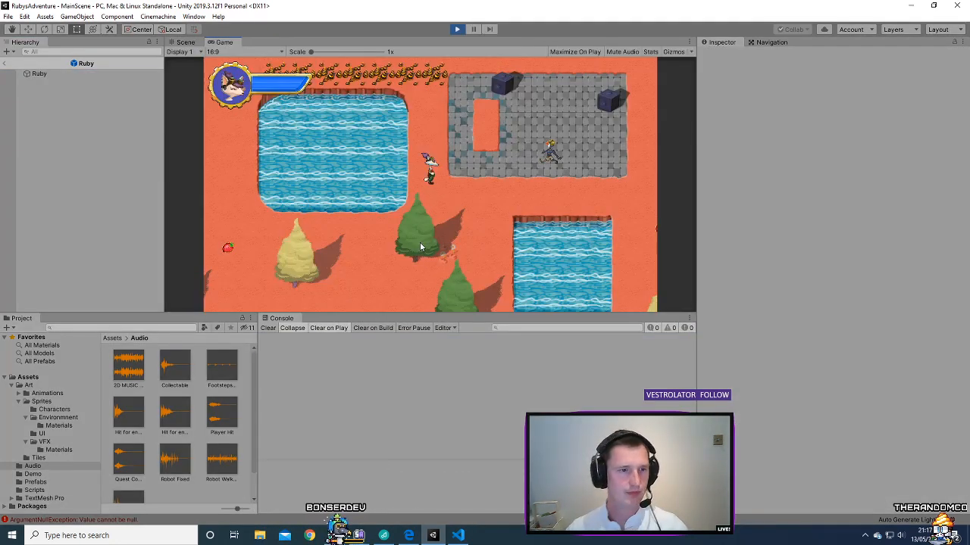
{"action": "key", "text": "w"}
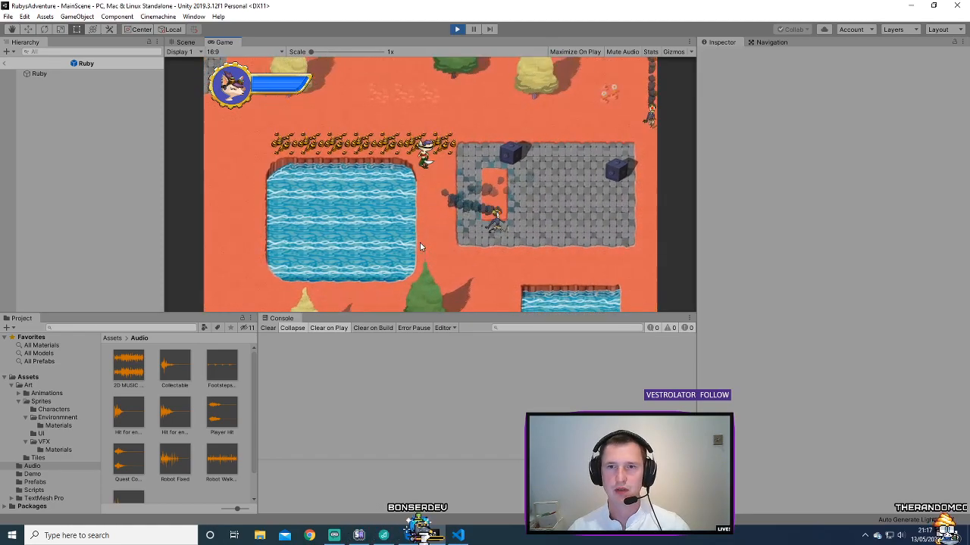
{"action": "key", "text": "a"}
{"action": "key", "text": "w"}
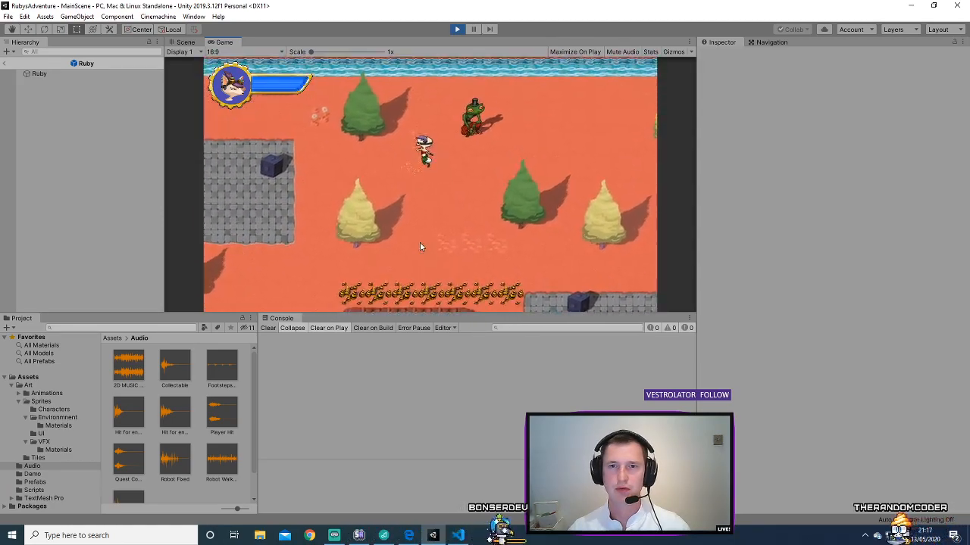
{"action": "key", "text": "s"}
{"action": "key", "text": "d"}
{"action": "key", "text": "s"}
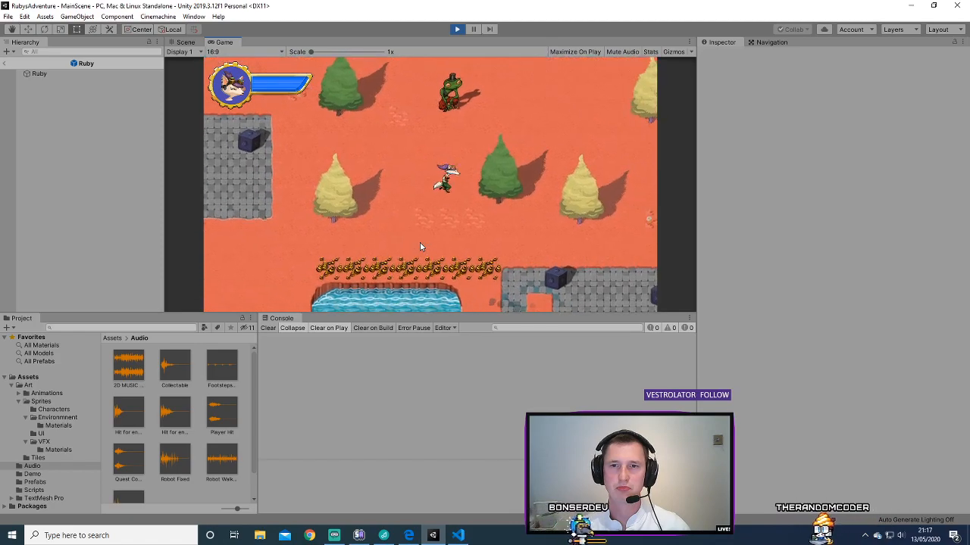
{"action": "left_click", "coordinate": [457, 30]}
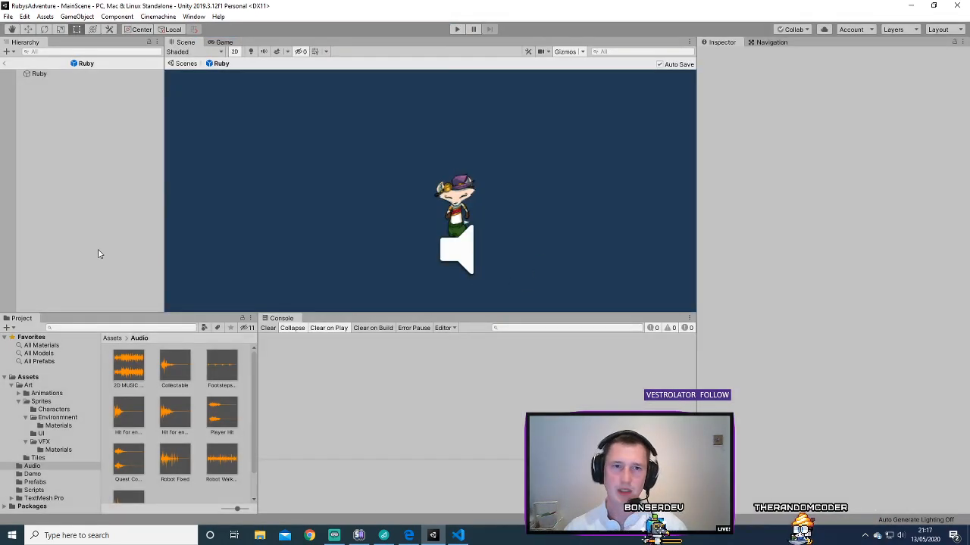
- Set the volume of Ruby's Audio Source to 0.4 and playtest the health pickup sound
{"action": "left_click", "coordinate": [42, 74]}
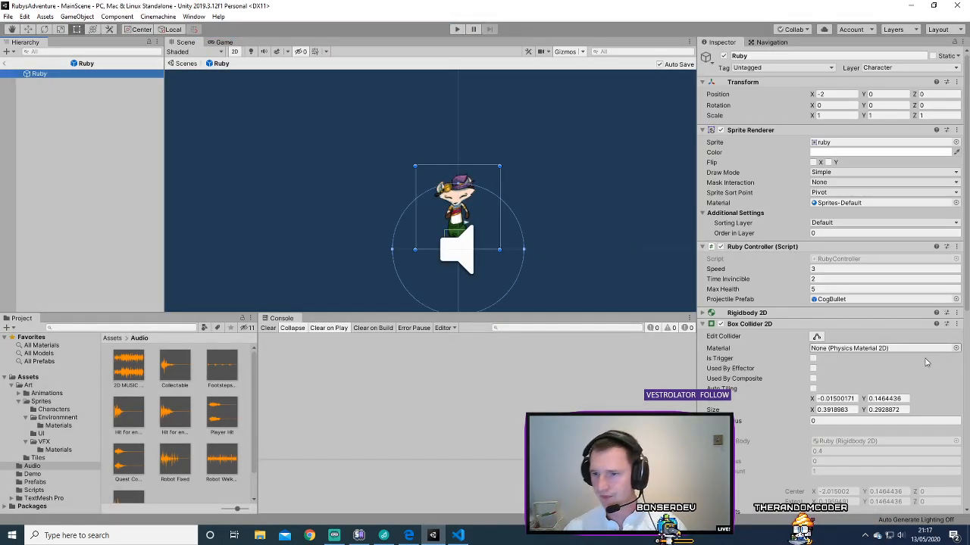
{"action": "scroll", "coordinate": [899, 458], "scroll_direction": "down", "scroll_amount": 10}
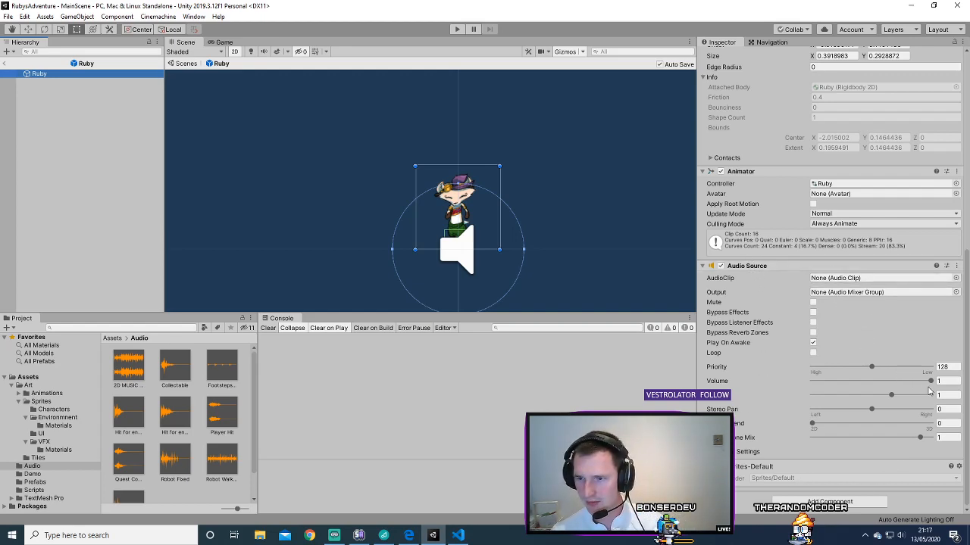
{"action": "left_click", "coordinate": [948, 382]}
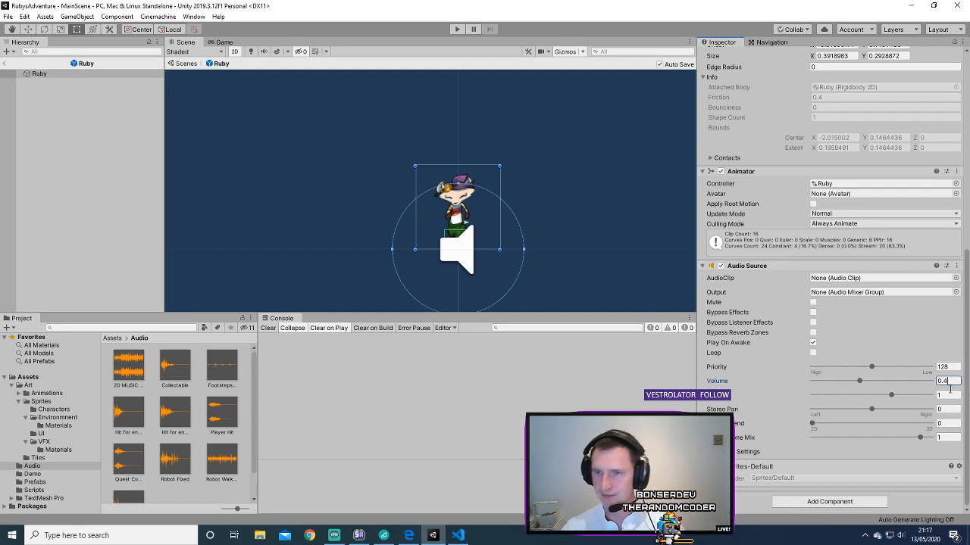
{"action": "left_click", "coordinate": [457, 29]}
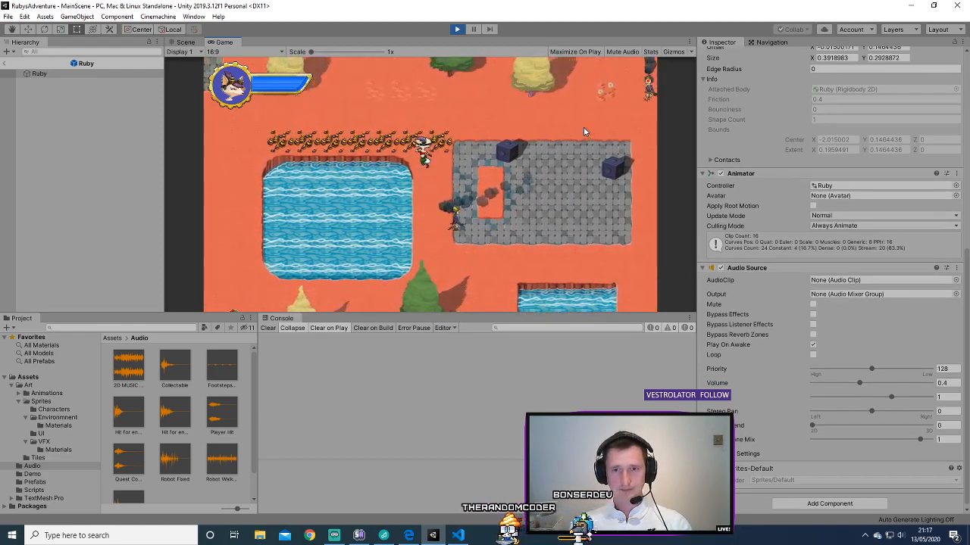
{"action": "key", "text": "Up"}
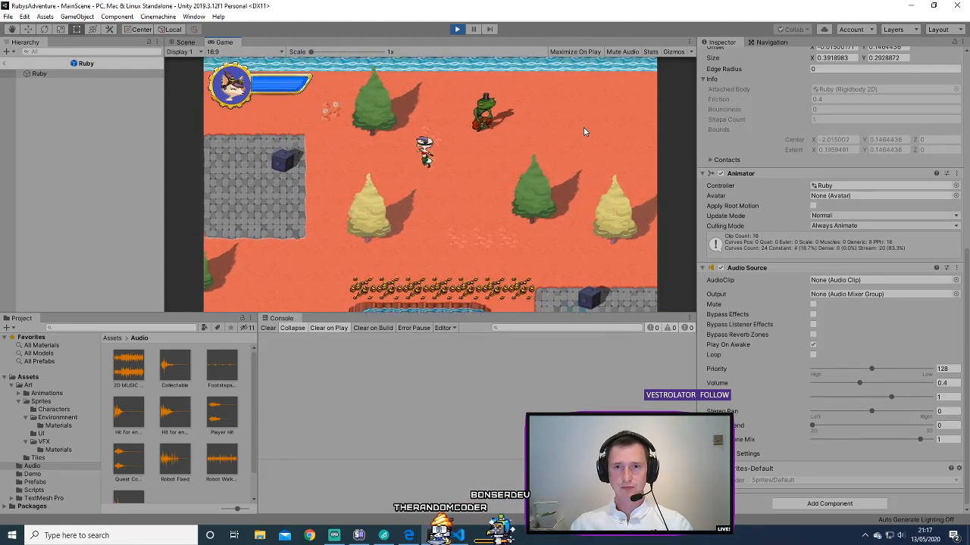
{"action": "key", "text": "Down"}
{"action": "key", "text": "Right"}
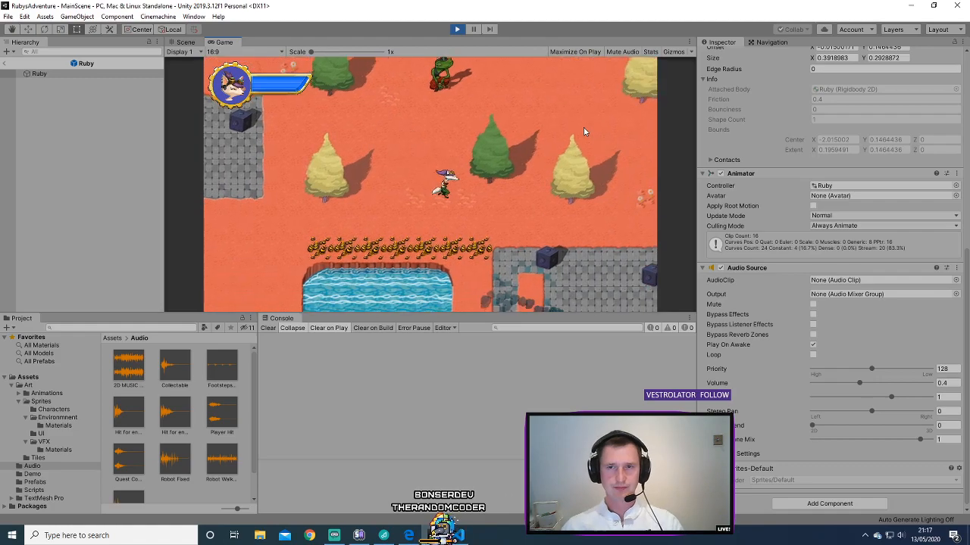
{"action": "key", "text": "ctrl+p"}
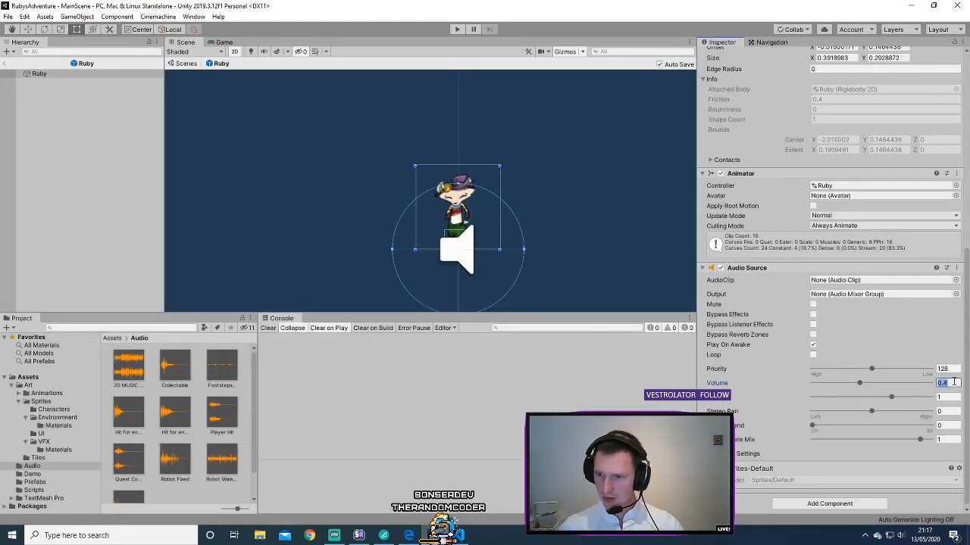
- Set the volume of Ruby's Audio Source to 0.2 and playtest the health pickup sound again
{"action": "key", "text": "BackSpace"}
{"action": "type", "text": "2"}
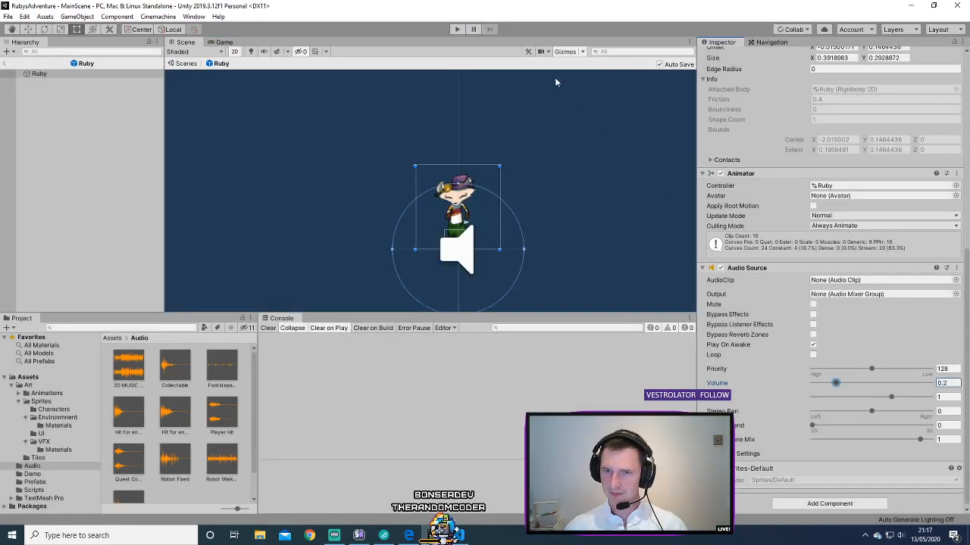
{"action": "left_click", "coordinate": [457, 29]}
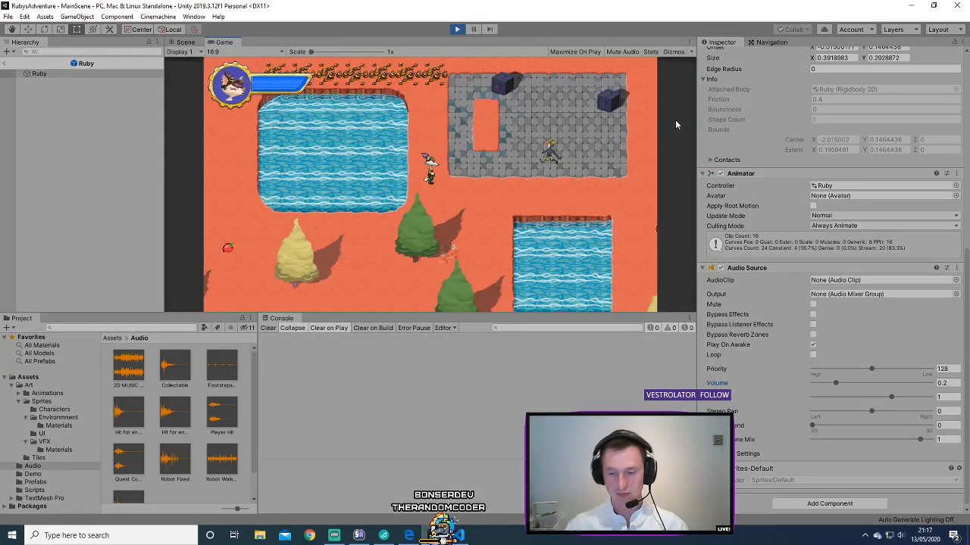
{"action": "key", "text": "Up"}
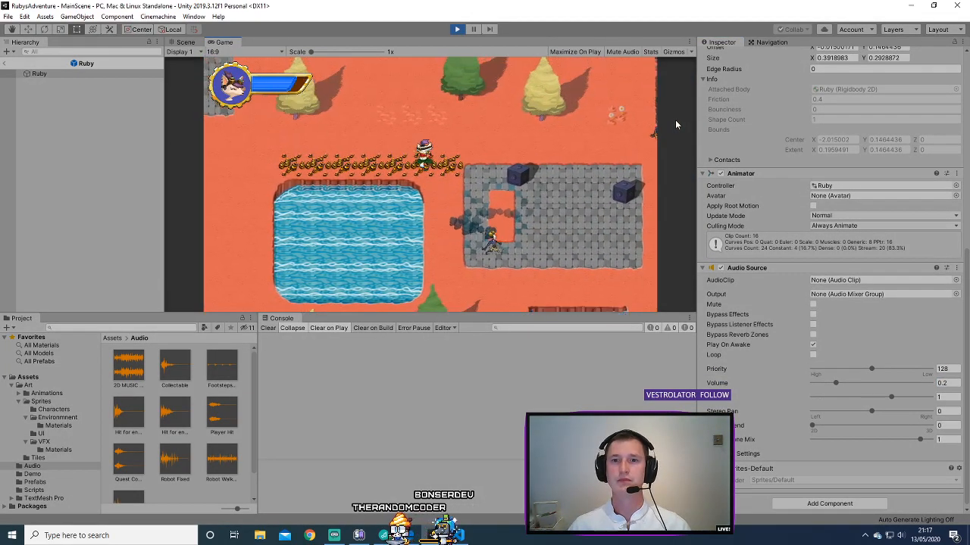
{"action": "key", "text": "Up"}
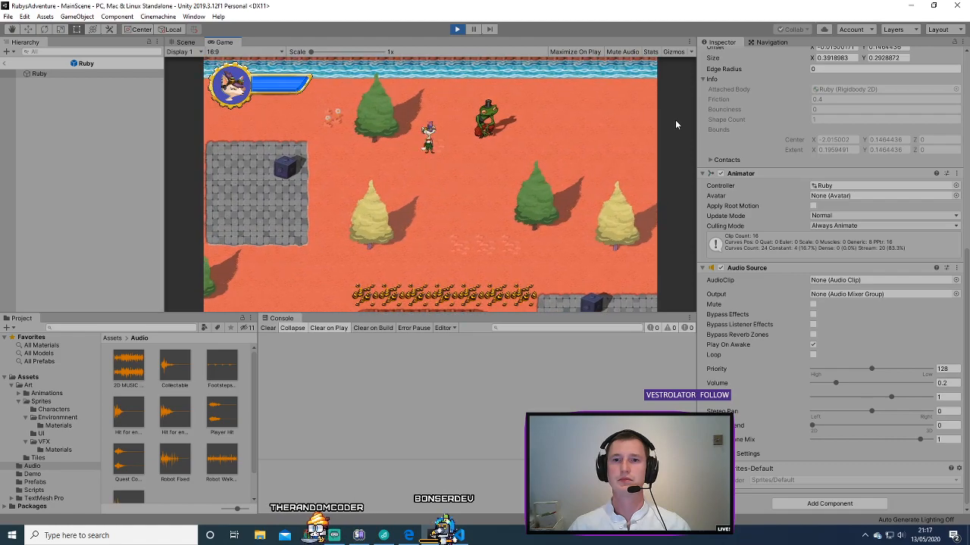
{"action": "left_click", "coordinate": [457, 29]}
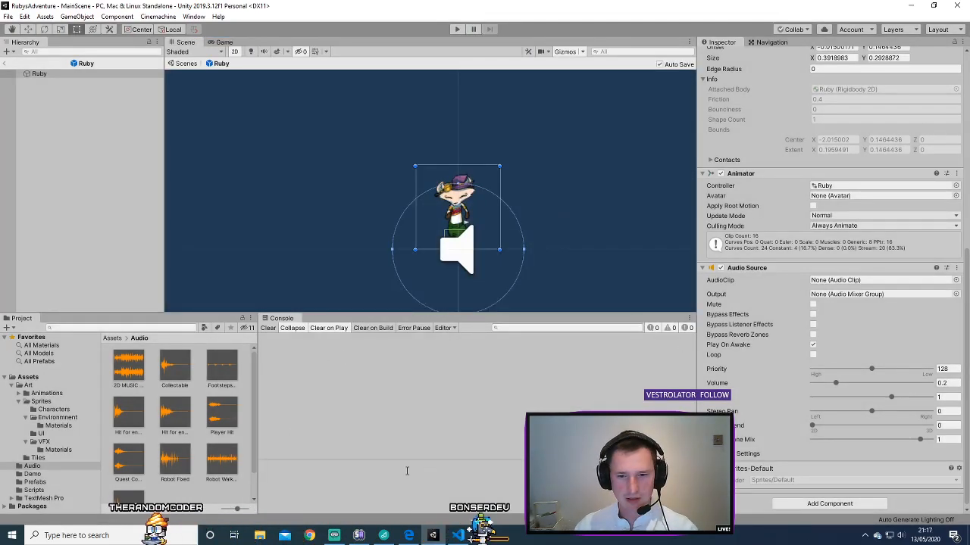
- Switch to the Unity Learn Audio tutorial in the browser and mark the health pickup sound step as completed
{"action": "left_click", "coordinate": [405, 536]}
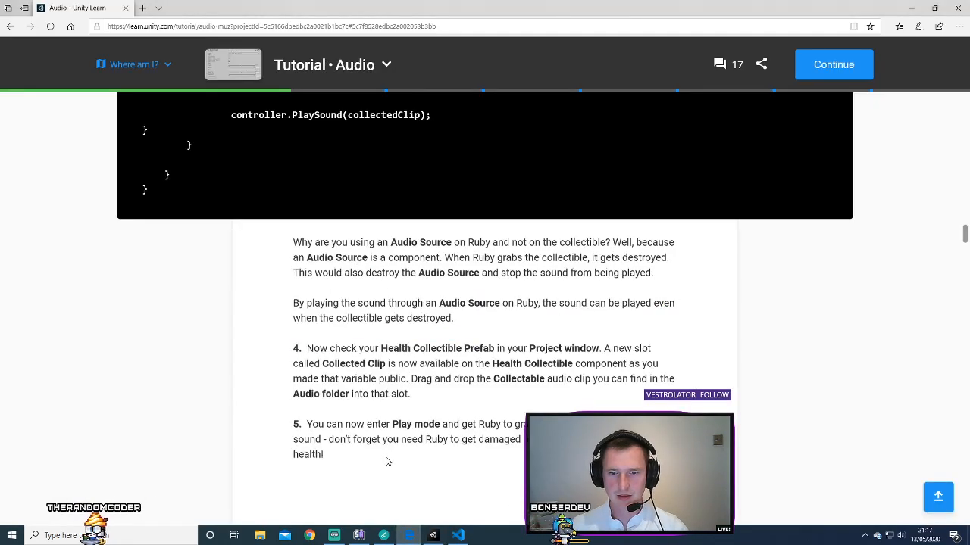
{"action": "scroll", "coordinate": [510, 428], "scroll_direction": "down", "scroll_amount": 1}
{"action": "left_click_drag", "start_coordinate": [537, 353], "coordinate": [610, 386]}
{"action": "left_click", "coordinate": [611, 386]}
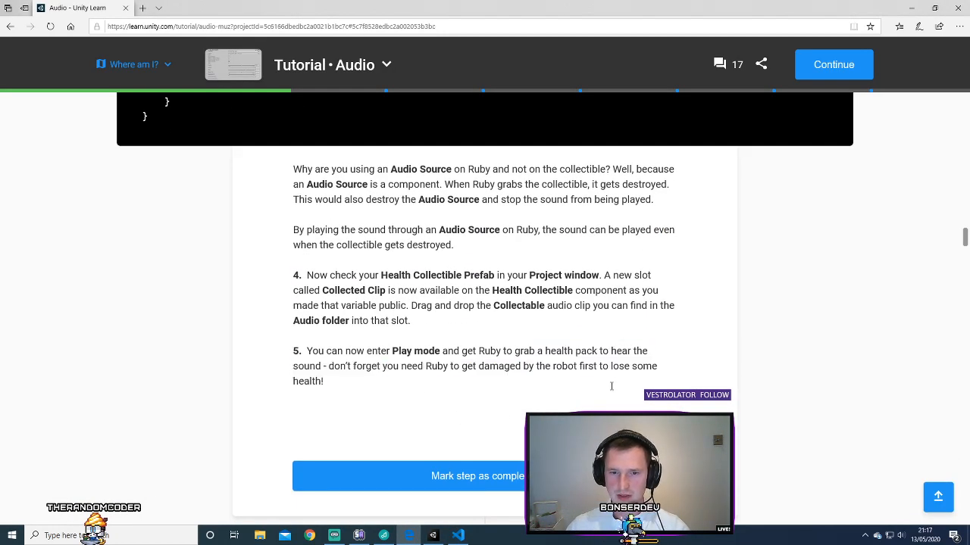
{"action": "scroll", "coordinate": [369, 424], "scroll_direction": "down", "scroll_amount": 2}
{"action": "left_click", "coordinate": [493, 329]}
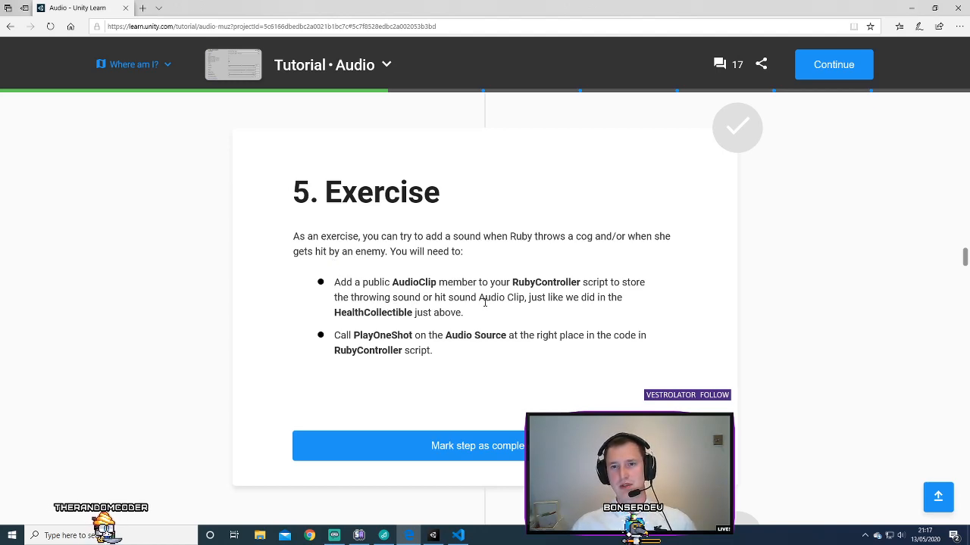
- Read the tutorial's Exercise section about adding sounds for throwing a cog and being hit, and glance at the Spatialization section
{"action": "left_click_drag", "start_coordinate": [572, 309], "coordinate": [667, 317]}
{"action": "left_click", "coordinate": [607, 314]}
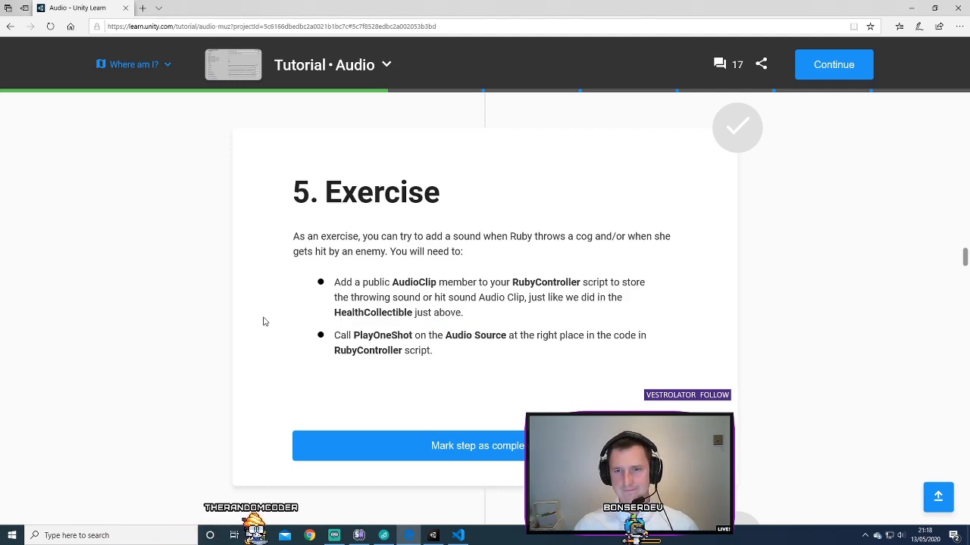
{"action": "scroll", "coordinate": [263, 322], "scroll_direction": "down", "scroll_amount": 1}
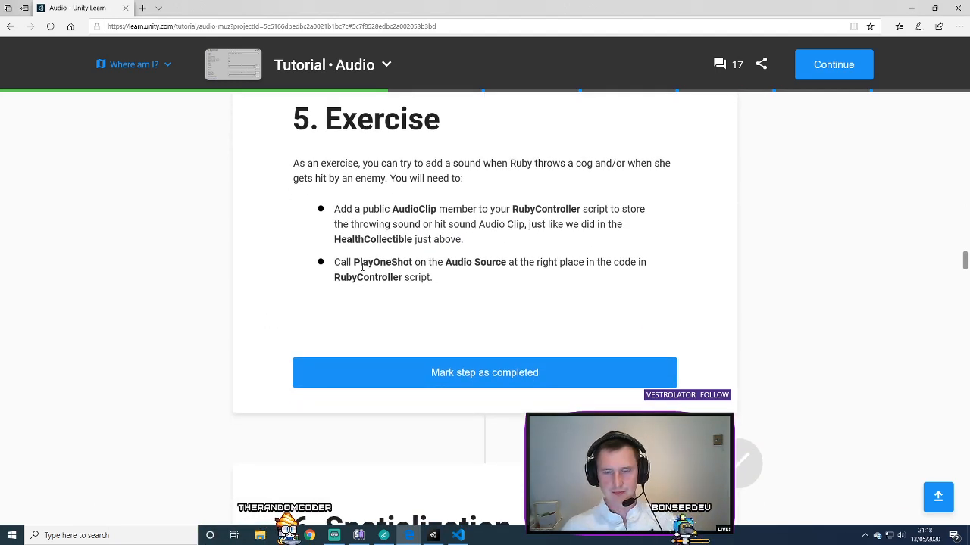
{"action": "scroll", "coordinate": [231, 310], "scroll_direction": "down", "scroll_amount": 3}
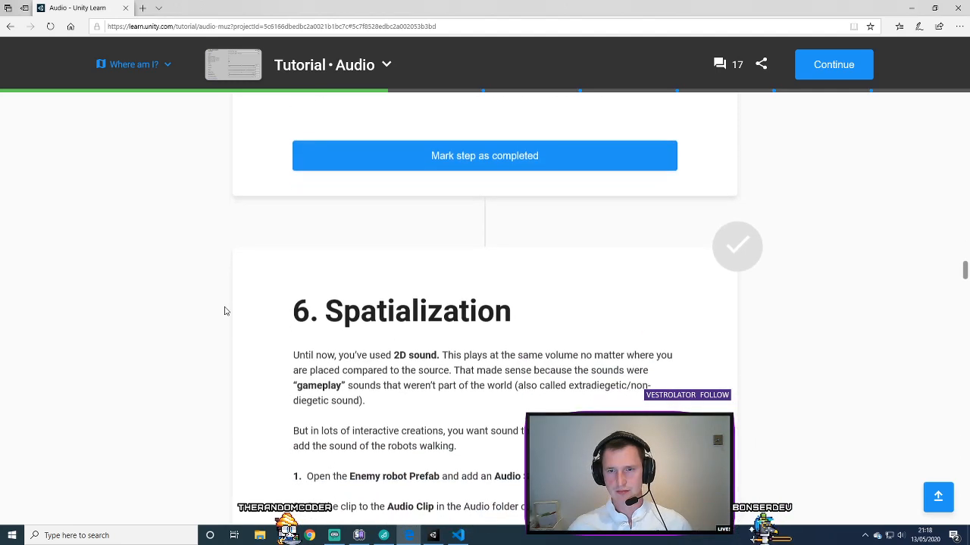
{"action": "scroll", "coordinate": [242, 314], "scroll_direction": "up", "scroll_amount": 2}
- Switch back to Unity and examine the clips in the Audio folder, including Hit for enemy 1 and 2, Player Hit and Throw Cog
{"action": "left_click", "coordinate": [431, 537]}
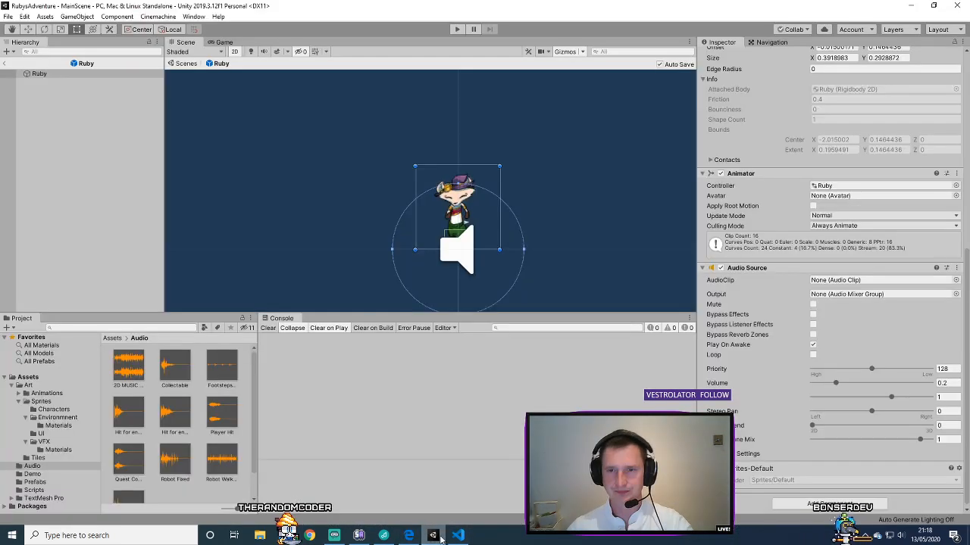
{"action": "double_click", "coordinate": [132, 425]}
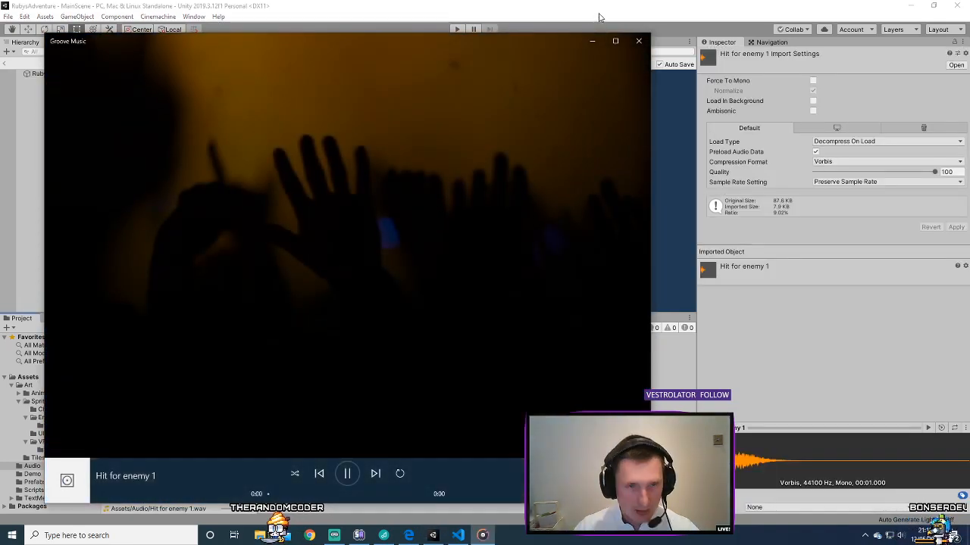
{"action": "left_click", "coordinate": [638, 41]}
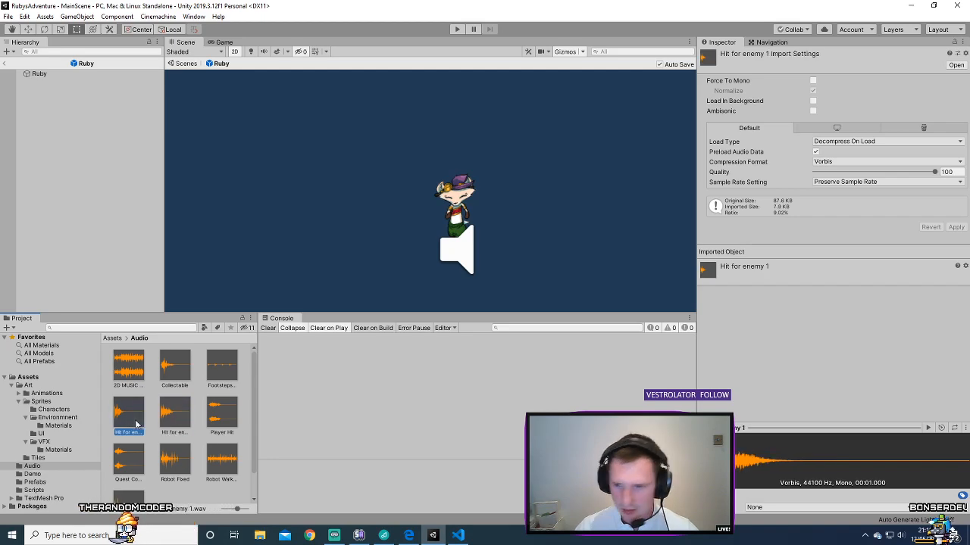
{"action": "left_click", "coordinate": [175, 417]}
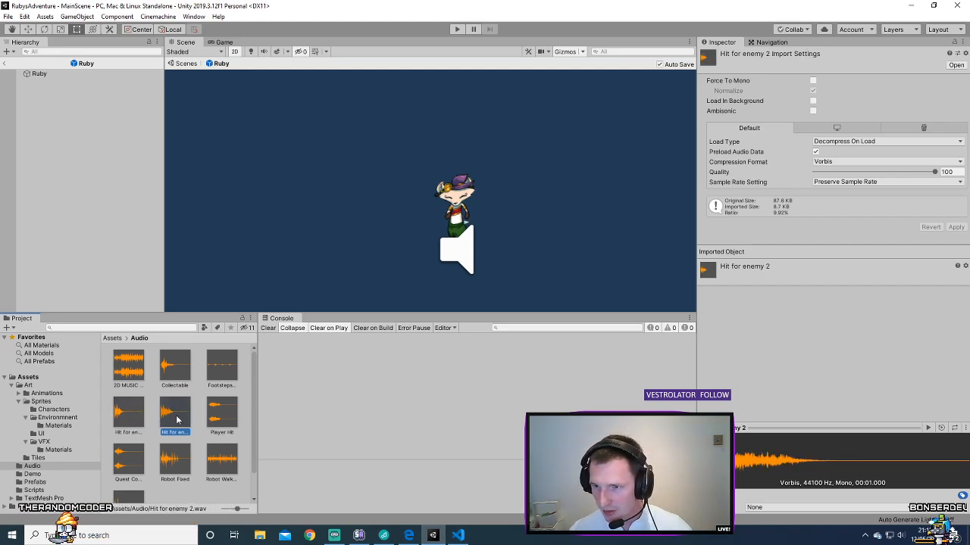
{"action": "left_click", "coordinate": [221, 422]}
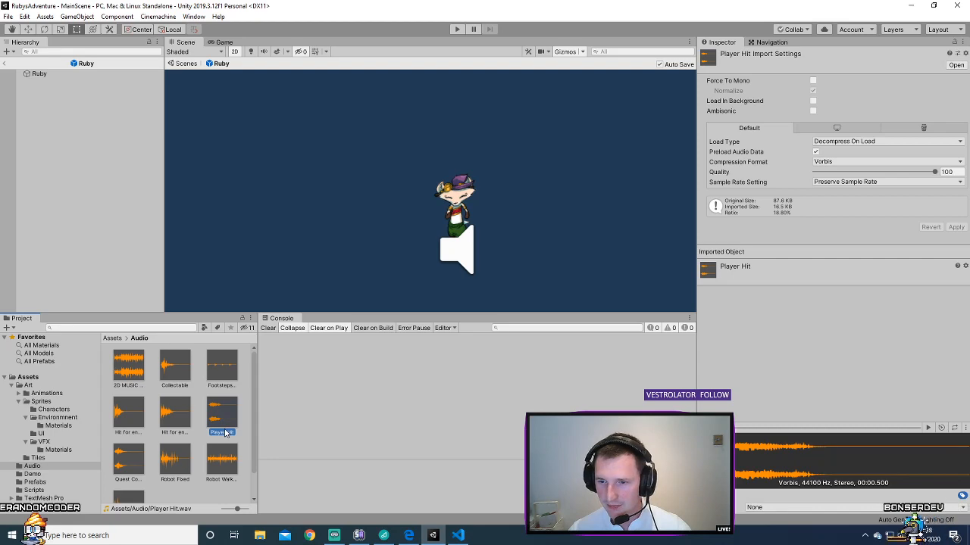
{"action": "left_click", "coordinate": [175, 366]}
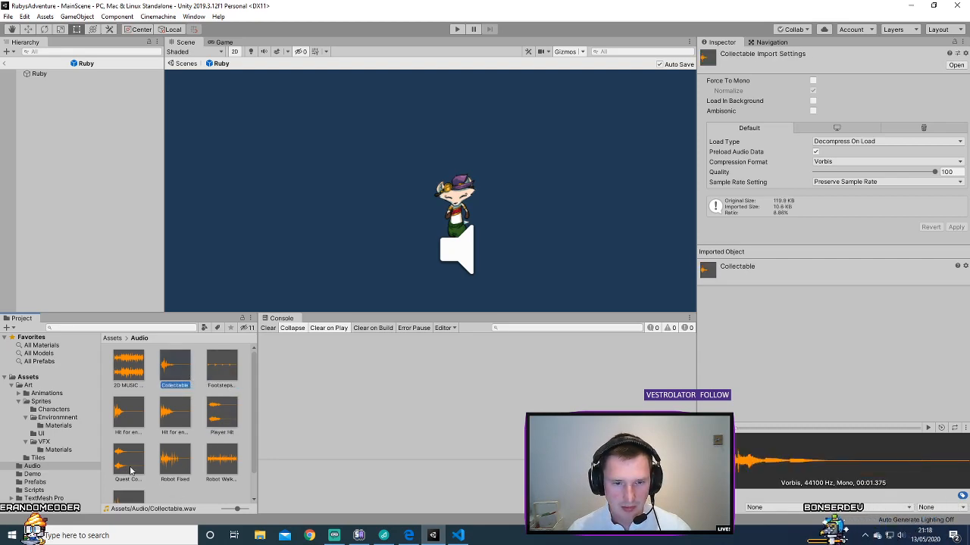
{"action": "left_click", "coordinate": [131, 470]}
{"action": "left_click", "coordinate": [164, 468]}
{"action": "scroll", "coordinate": [164, 481], "scroll_direction": "down", "scroll_amount": 2}
{"action": "left_click", "coordinate": [135, 481]}
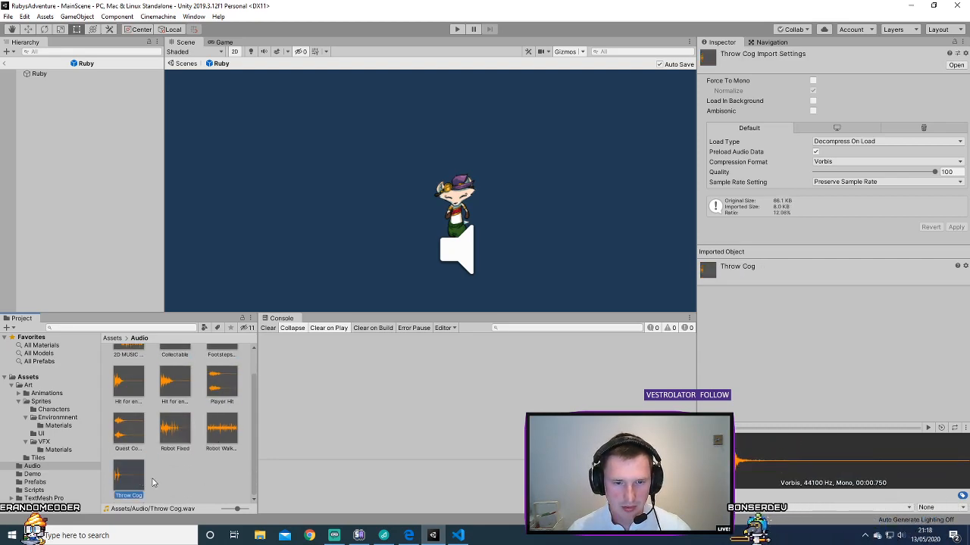
- Select the Ruby object in the prefab, switch to Visual Studio Code and go to the variable declarations in RubyController.cs
{"action": "left_click", "coordinate": [52, 74]}
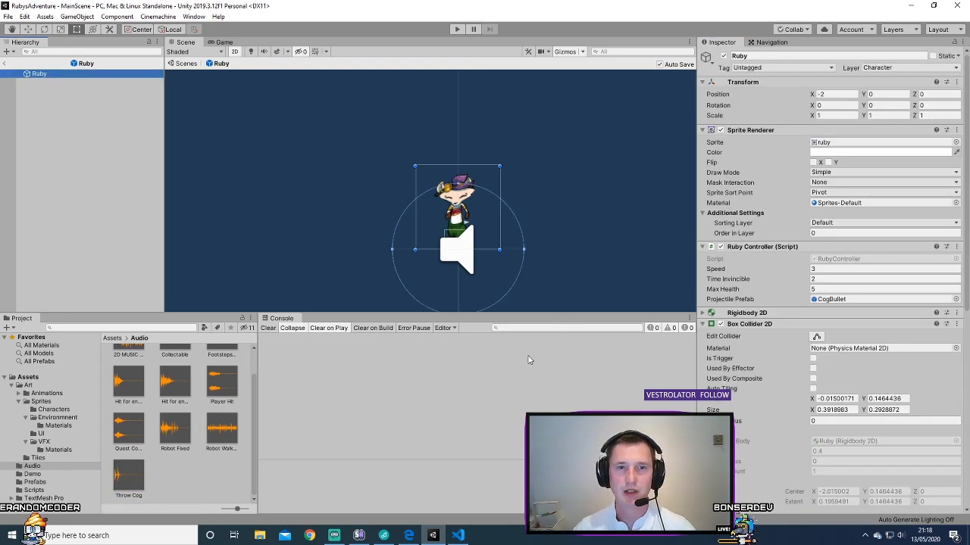
{"action": "left_click", "coordinate": [457, 535]}
{"action": "scroll", "coordinate": [201, 247], "scroll_direction": "up", "scroll_amount": 10}
{"action": "scroll", "coordinate": [395, 292], "scroll_direction": "up", "scroll_amount": 18}
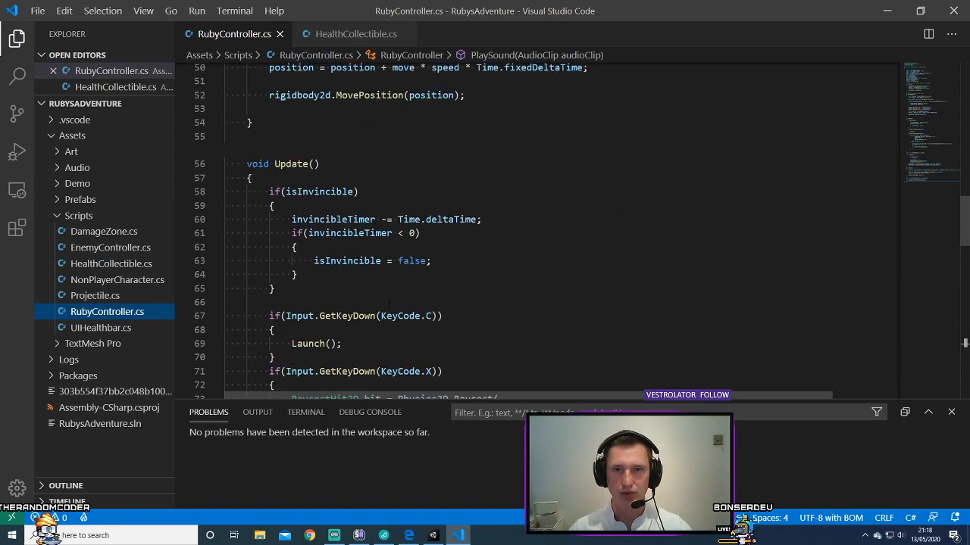
{"action": "scroll", "coordinate": [395, 292], "scroll_direction": "up", "scroll_amount": 2}
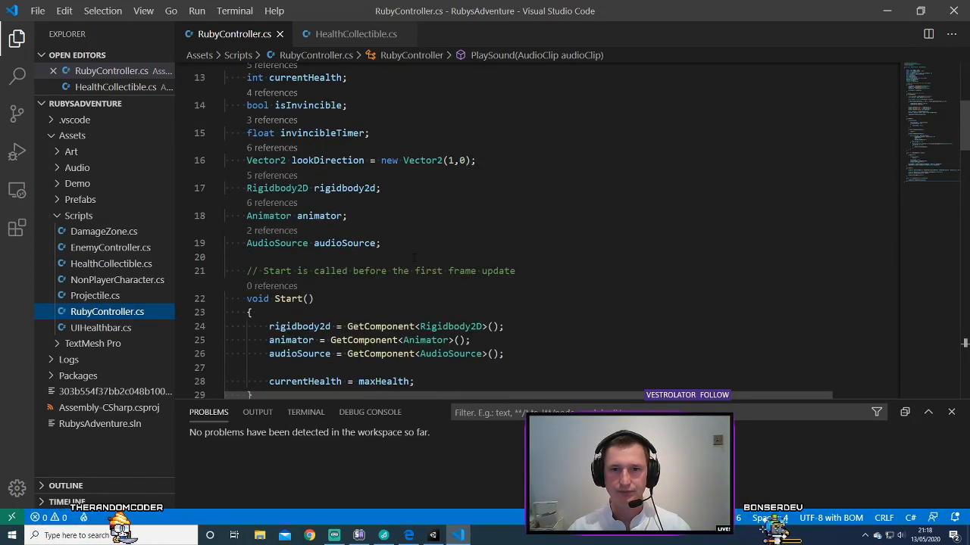
{"action": "left_click", "coordinate": [414, 244]}
{"action": "key", "text": "Return"}
{"action": "key", "text": "Return"}
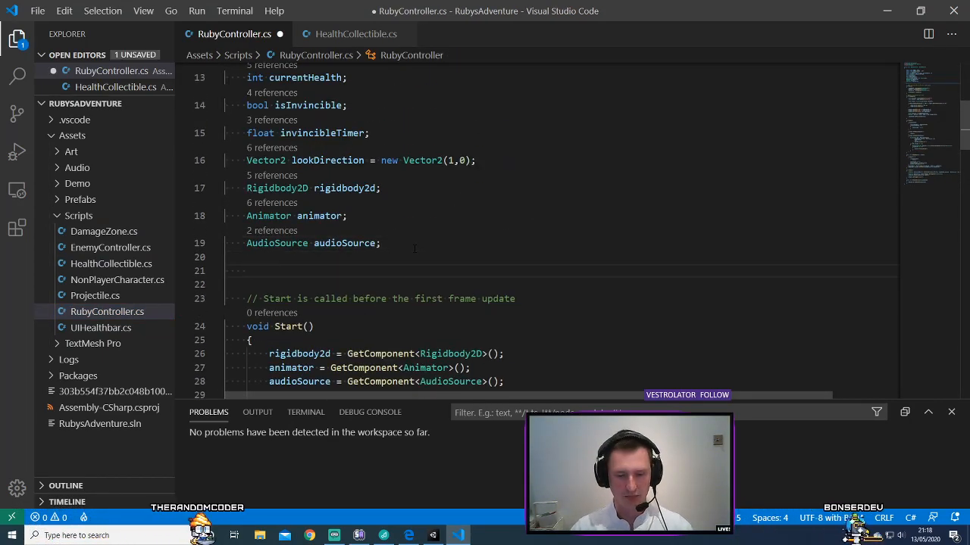
{"action": "type", "text": "public Audio"}
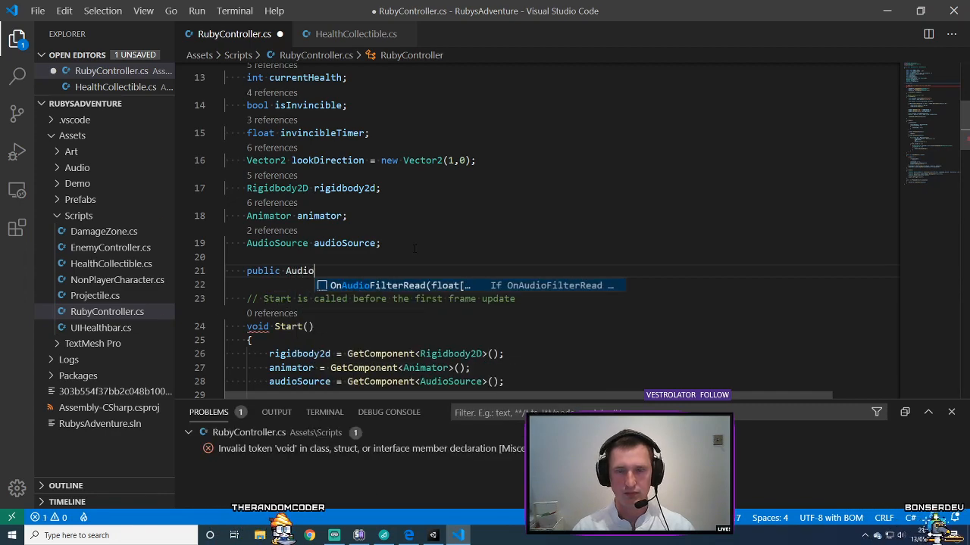
{"action": "key", "text": "ctrl+z"}
{"action": "key", "text": "ctrl+z"}
- Declare a public AudioClip variable named throwCogClip below projectilePrefab in RubyController
{"action": "scroll", "coordinate": [471, 304], "scroll_direction": "up", "scroll_amount": 3}
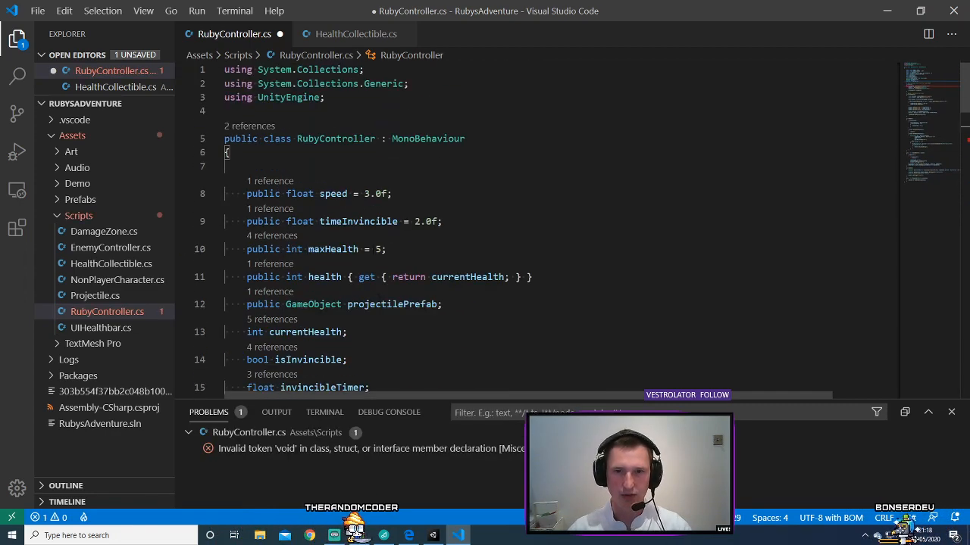
{"action": "left_click", "coordinate": [471, 303]}
{"action": "key", "text": "Return"}
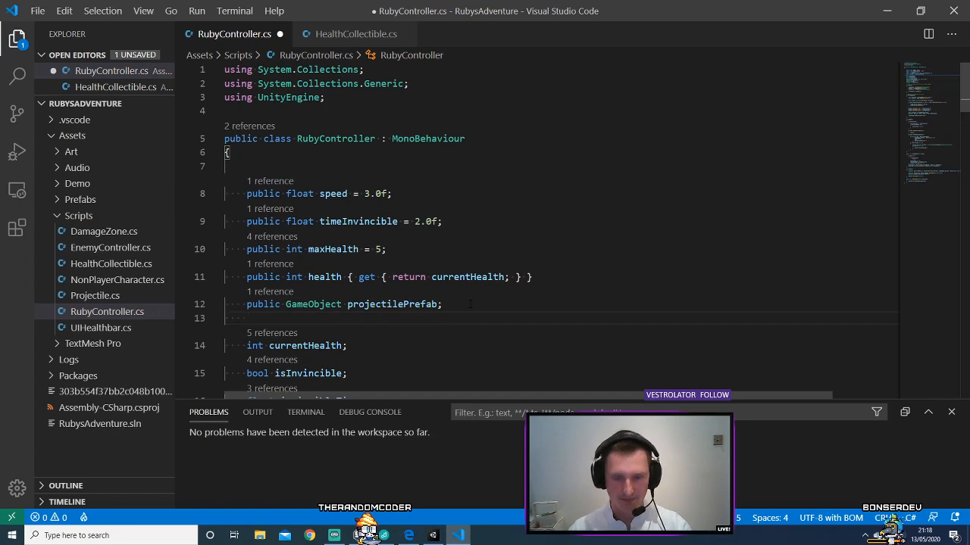
{"action": "type", "text": "public Audio"}
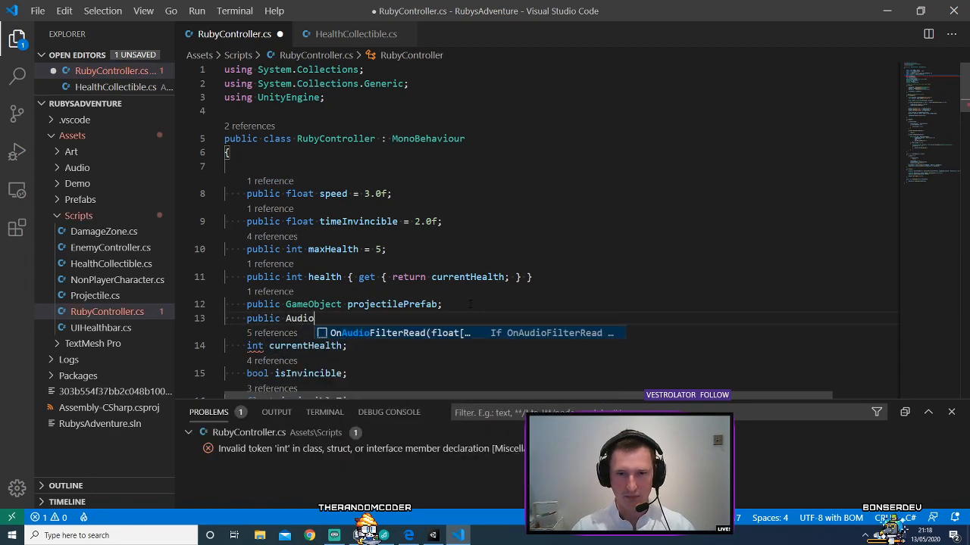
{"action": "type", "text": "Clip "}
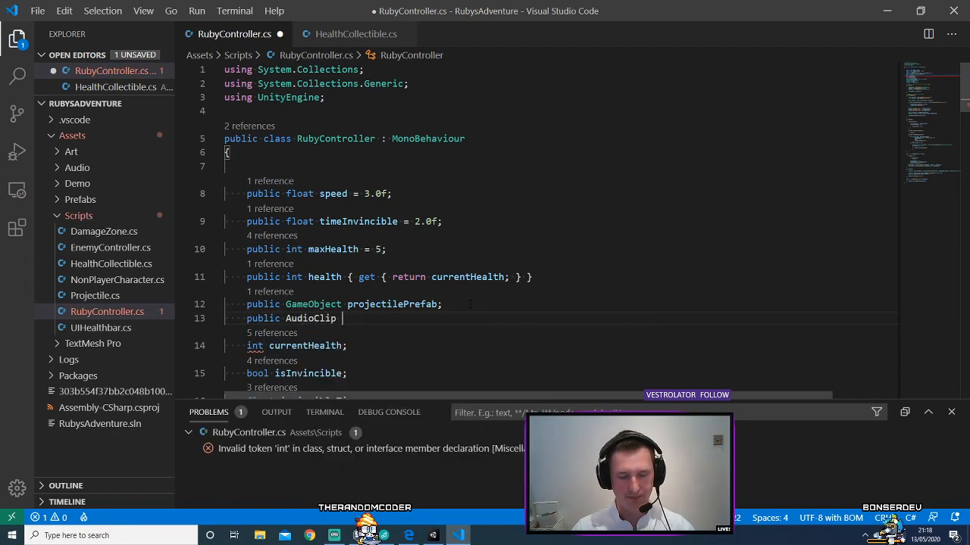
{"action": "type", "text": "throwCo"}
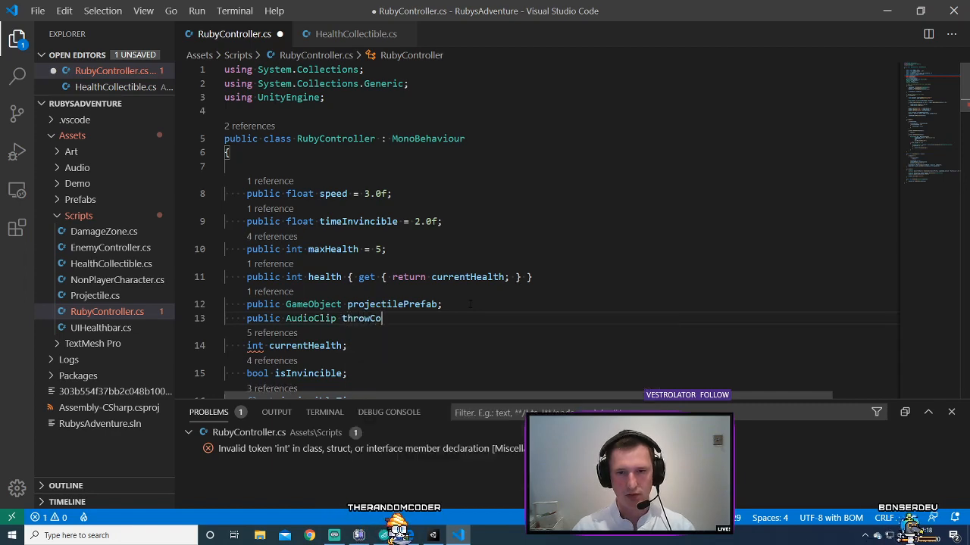
{"action": "type", "text": "gCl"}
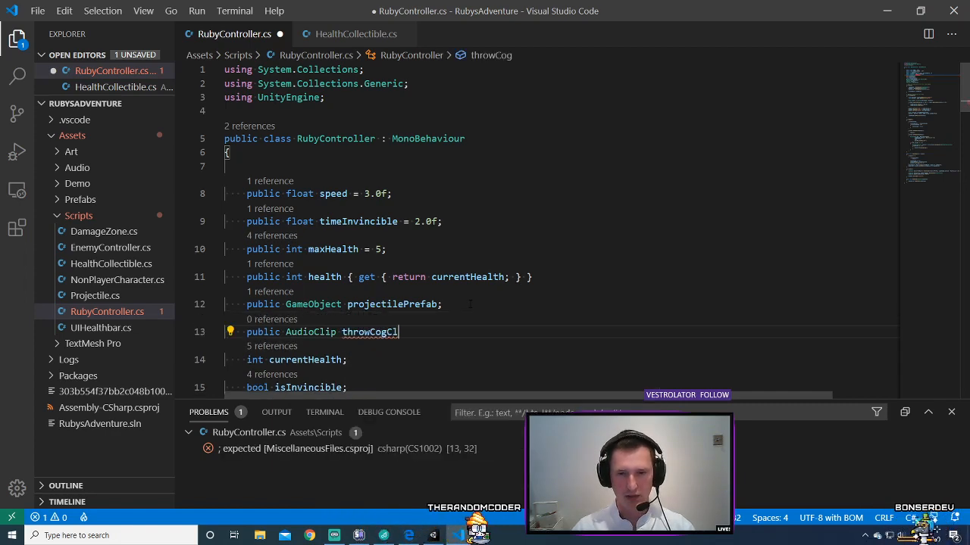
{"action": "type", "text": "ip;"}
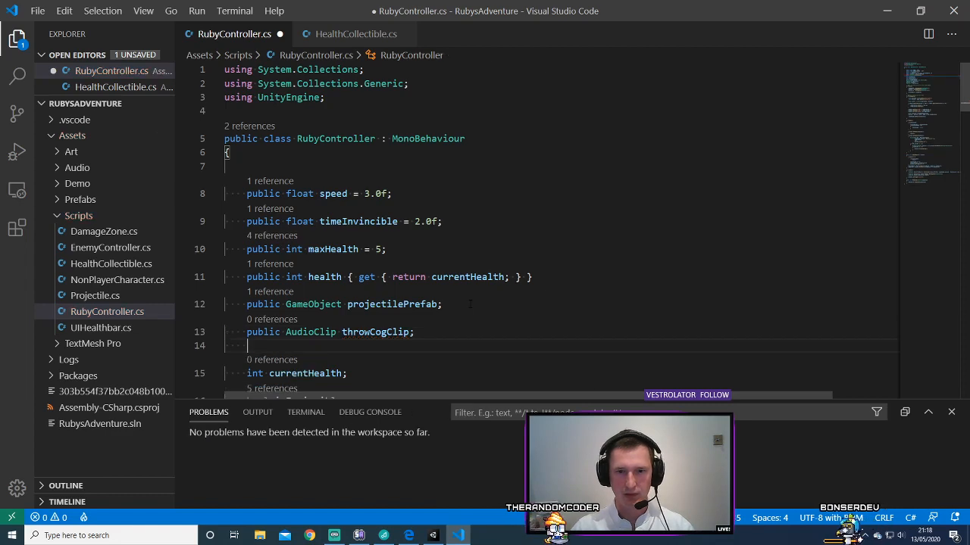
- Declare a second public AudioClip variable named takeDamageClip below throwCogClip and save the script
{"action": "key", "text": "Return"}
{"action": "type", "text": "public AudioClip "}
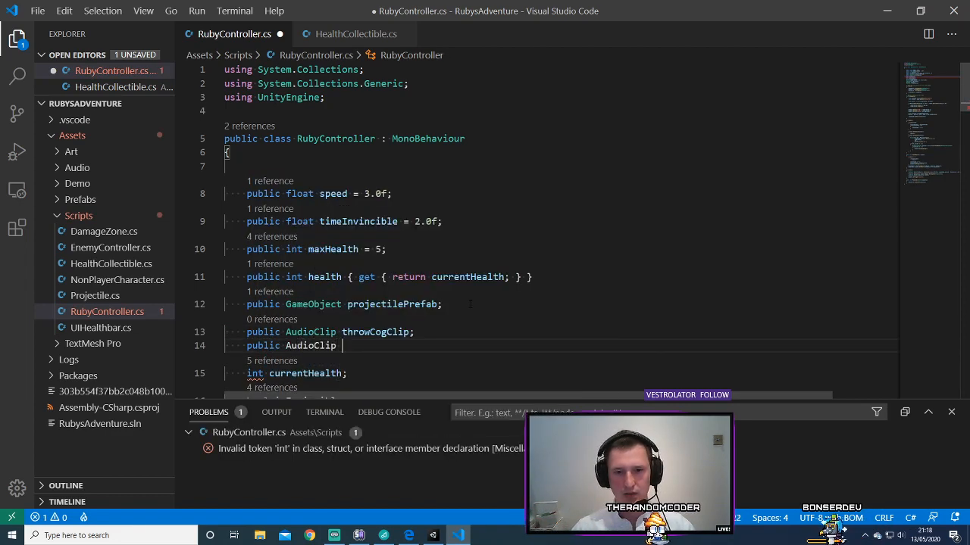
{"action": "type", "text": "takeDama"}
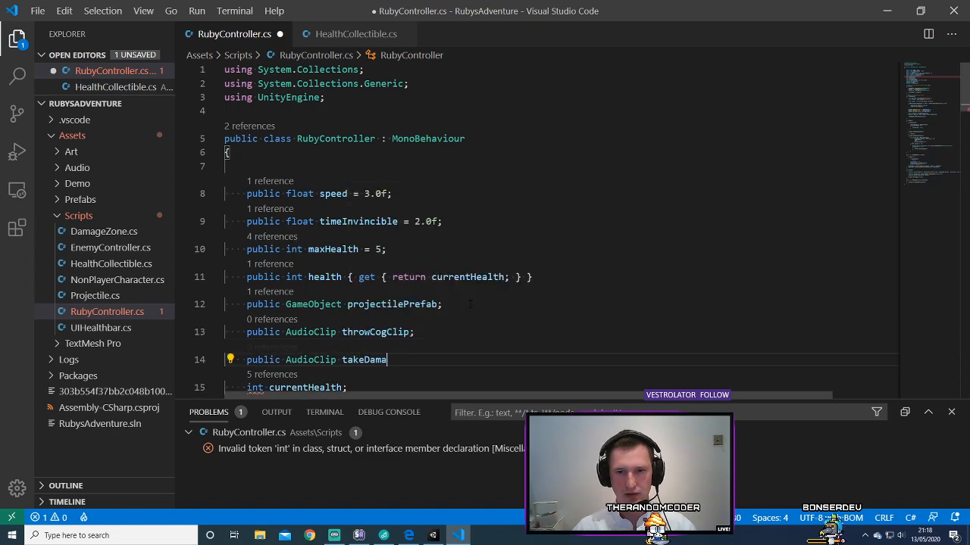
{"action": "type", "text": "geClip;"}
{"action": "key", "text": "ctrl+s"}
- In ChangeHealth, add audioSource.PlayOneShot(takeDamageClip); after the Hit trigger inside the negative-amount branch, and save the script
{"action": "scroll", "coordinate": [463, 311], "scroll_direction": "down", "scroll_amount": 1}
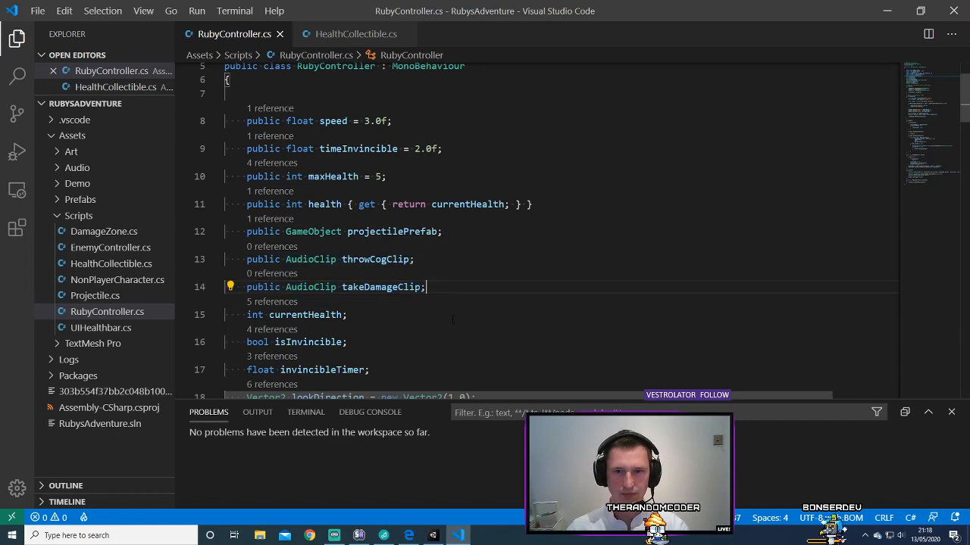
{"action": "scroll", "coordinate": [447, 333], "scroll_direction": "down", "scroll_amount": 1}
{"action": "scroll", "coordinate": [445, 318], "scroll_direction": "down", "scroll_amount": 3}
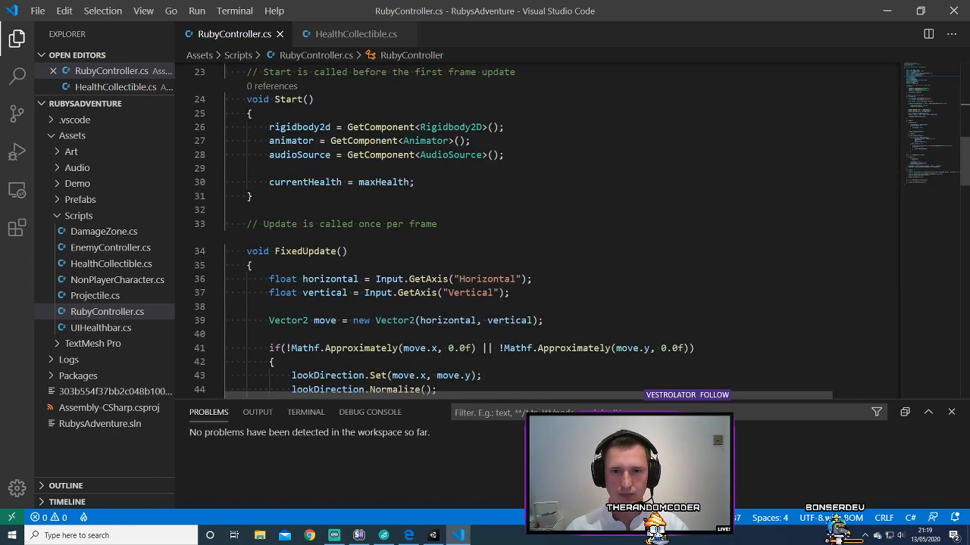
{"action": "left_click", "coordinate": [395, 167]}
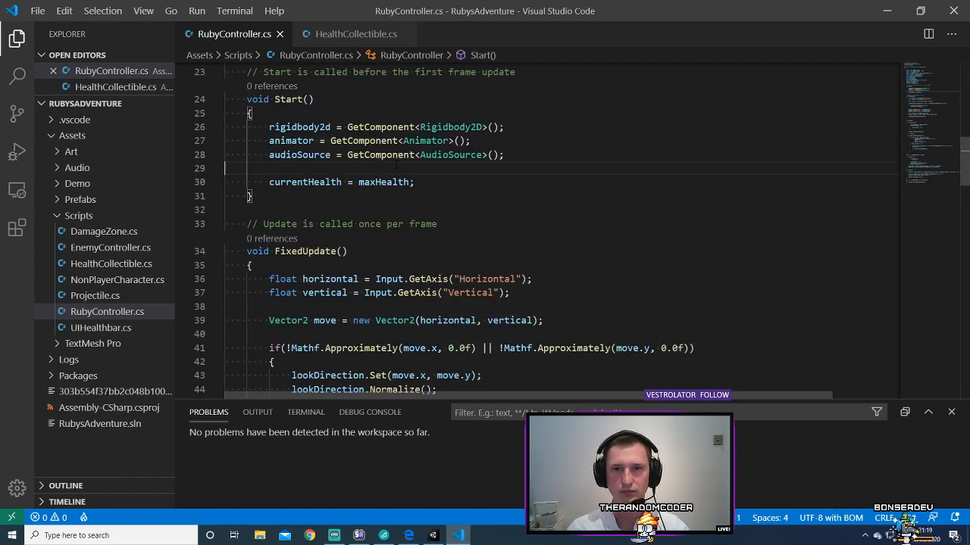
{"action": "scroll", "coordinate": [399, 165], "scroll_direction": "down", "scroll_amount": 2}
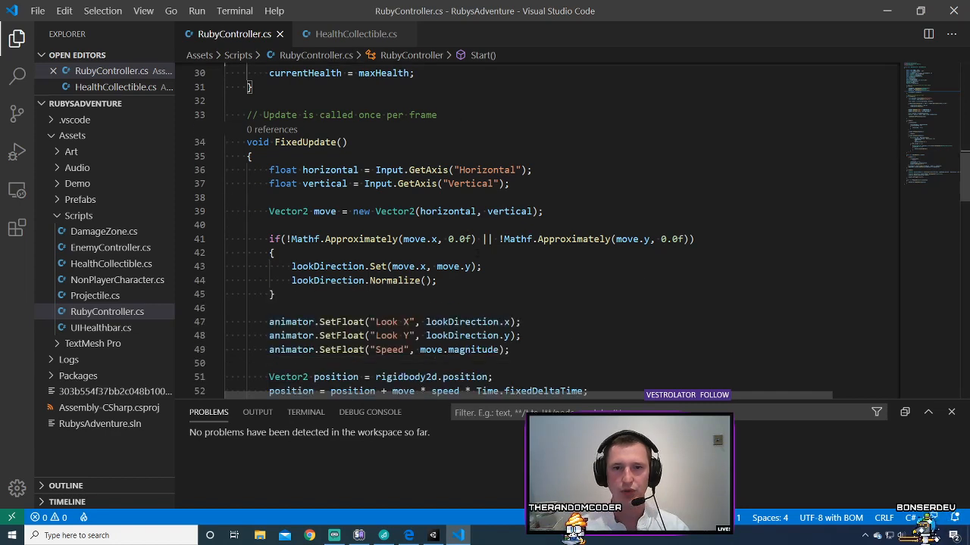
{"action": "scroll", "coordinate": [449, 262], "scroll_direction": "down", "scroll_amount": 2}
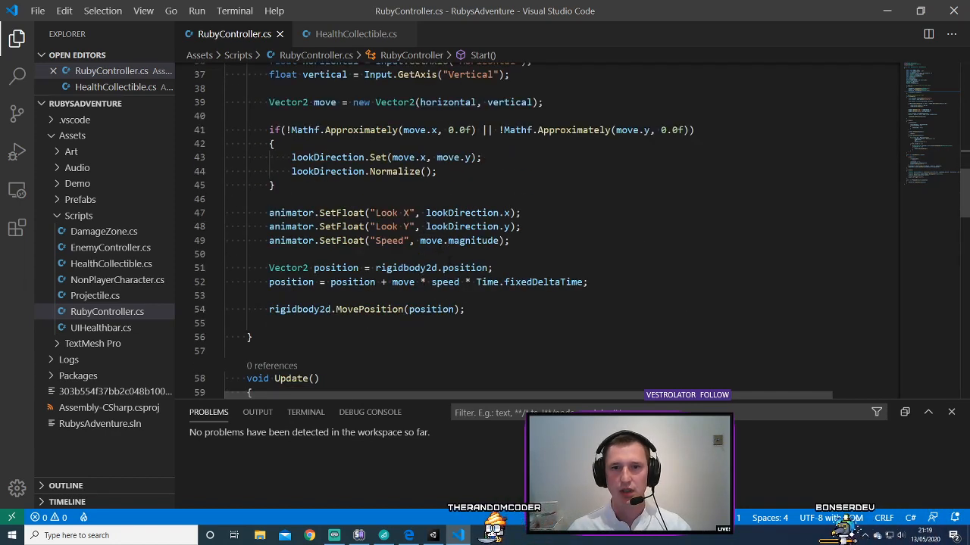
{"action": "scroll", "coordinate": [449, 262], "scroll_direction": "down", "scroll_amount": 2}
{"action": "scroll", "coordinate": [449, 262], "scroll_direction": "down", "scroll_amount": 15}
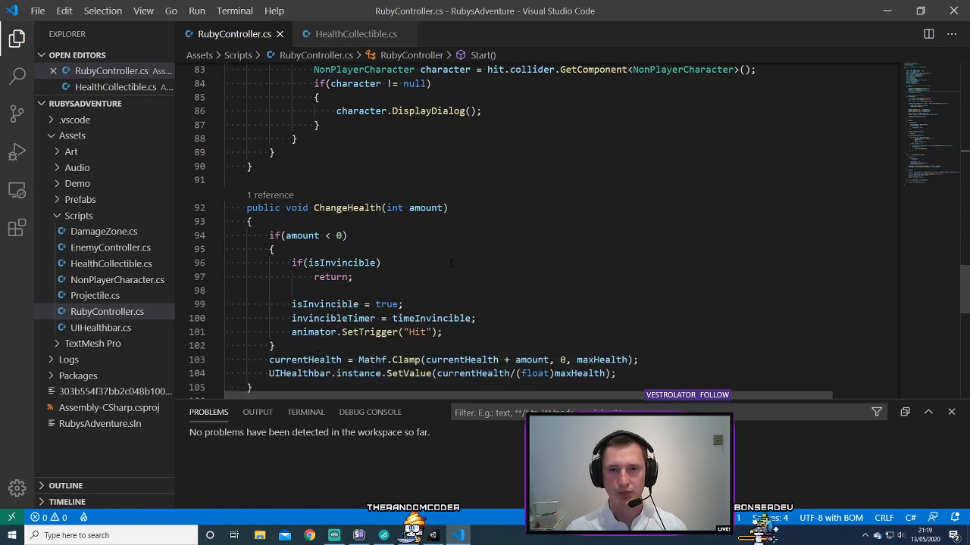
{"action": "left_click_drag", "start_coordinate": [255, 149], "coordinate": [424, 272]}
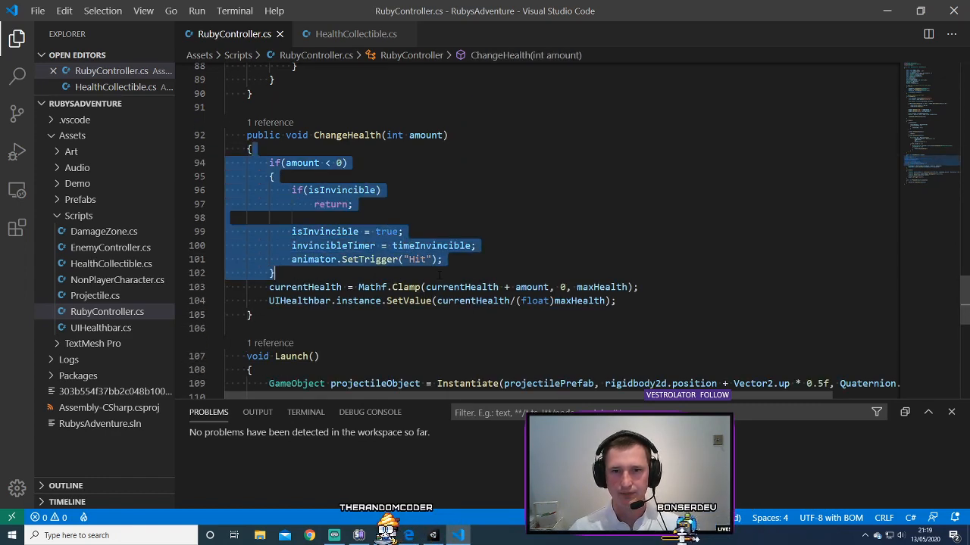
{"action": "left_click", "coordinate": [462, 258]}
{"action": "key", "text": "Return"}
{"action": "type", "text": "aud"}
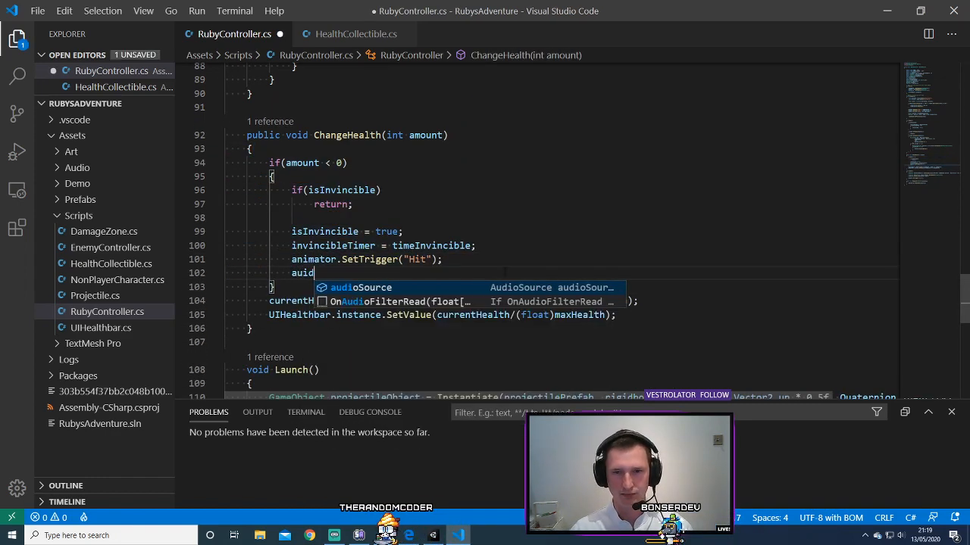
{"action": "key", "text": "Tab"}
{"action": "type", "text": ".Pla"}
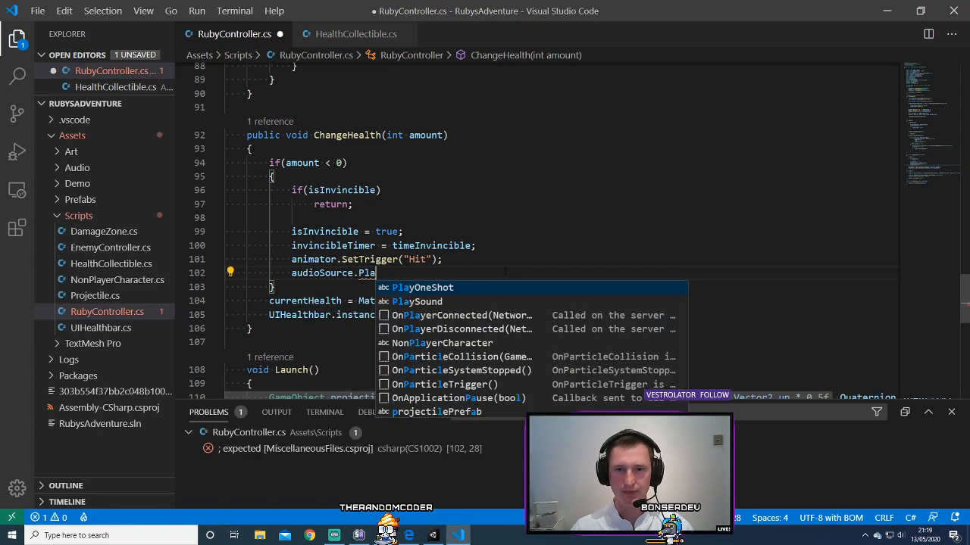
{"action": "key", "text": "Tab"}
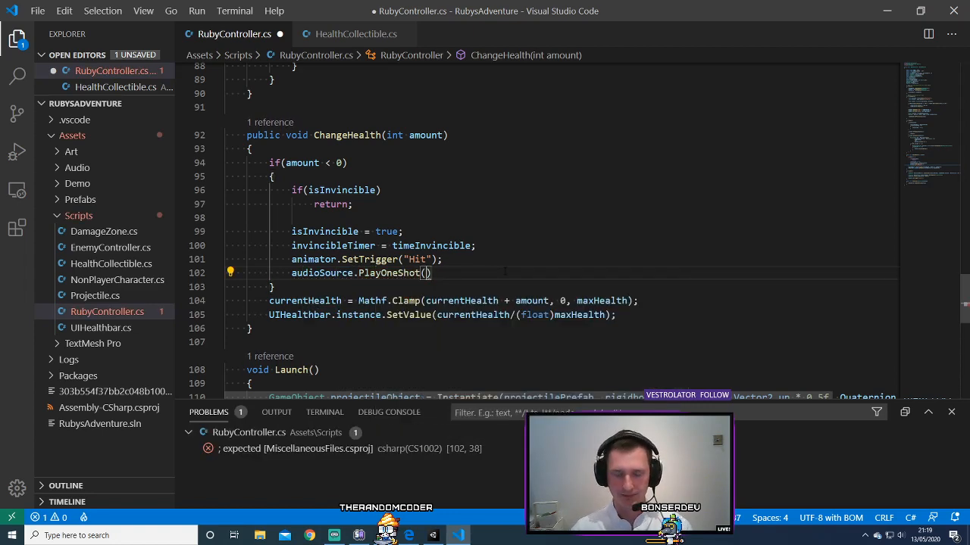
{"action": "type", "text": "(take"}
{"action": "key", "text": "Tab"}
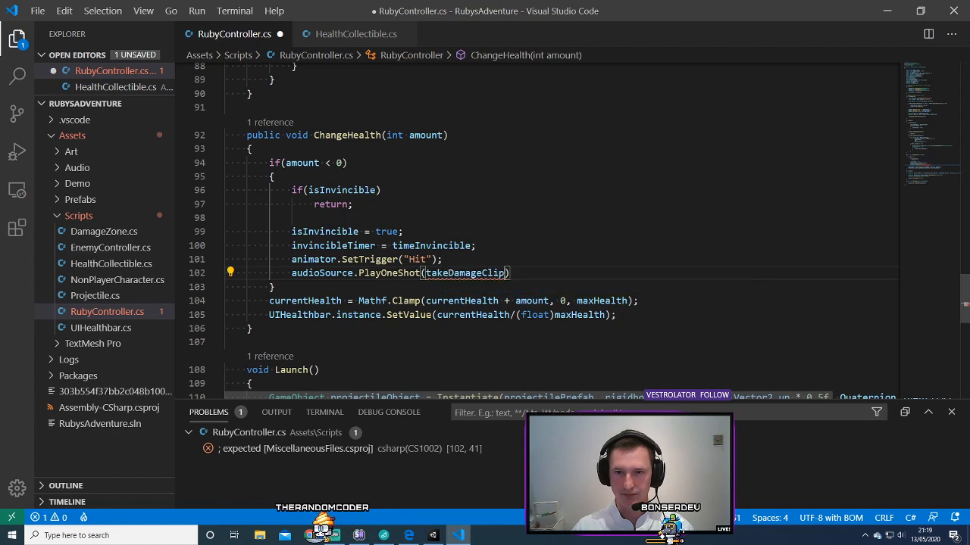
{"action": "type", "text": ";"}
{"action": "key", "text": "ctrl+s"}
- Copy the PlayOneShot line into Launch() above the Launch trigger, change its argument to throwCogClip, and save the script
{"action": "left_click_drag", "start_coordinate": [515, 272], "coordinate": [302, 272]}
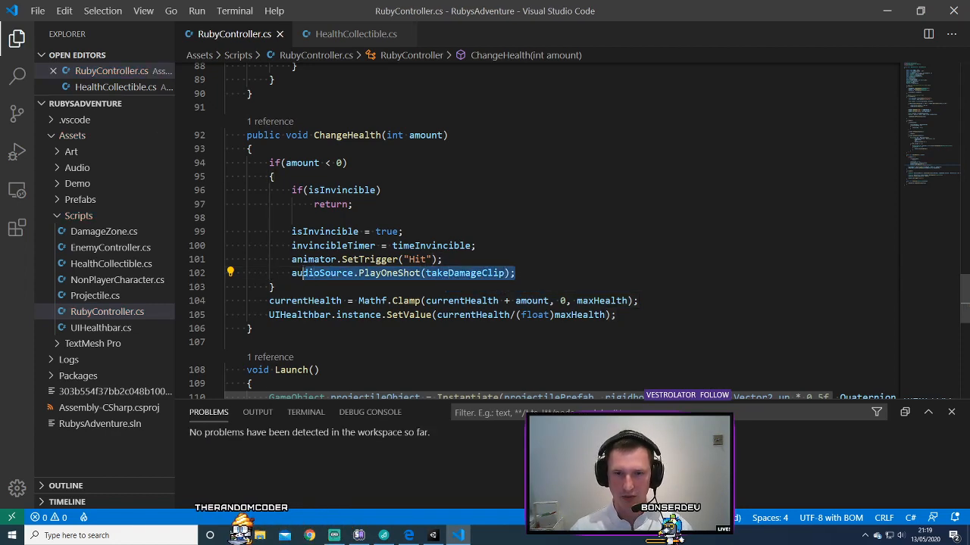
{"action": "scroll", "coordinate": [504, 278], "scroll_direction": "down", "scroll_amount": 4}
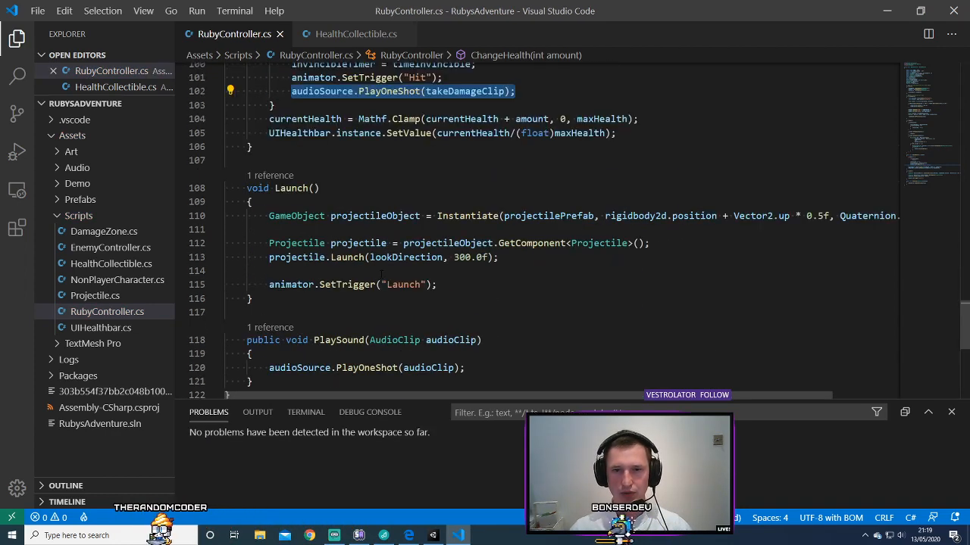
{"action": "left_click", "coordinate": [505, 276]}
{"action": "left_click", "coordinate": [491, 282]}
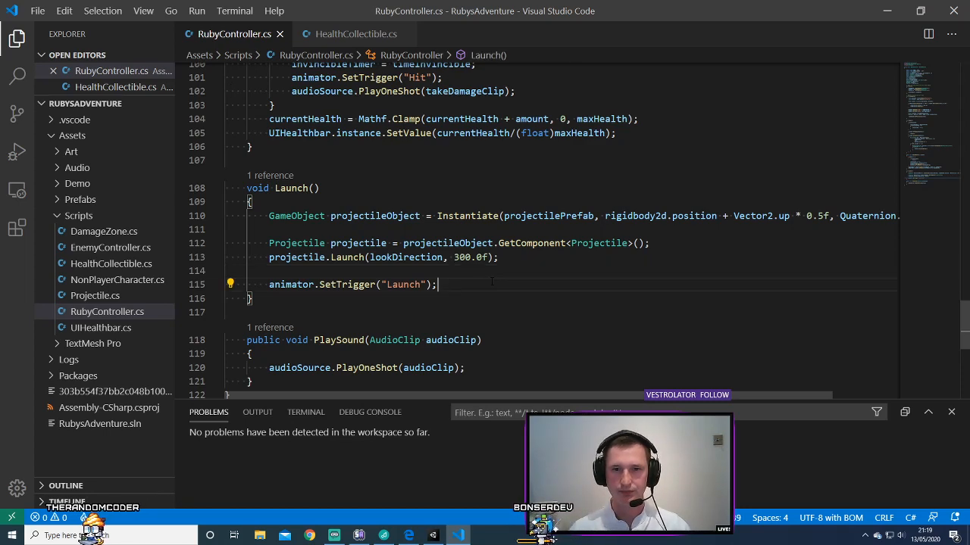
{"action": "key", "text": "Up"}
{"action": "key", "text": "Tab"}
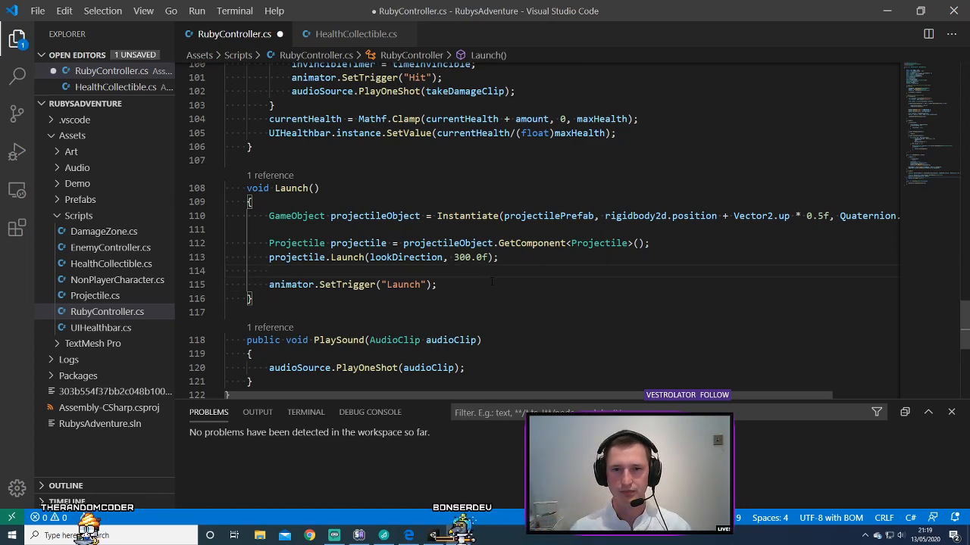
{"action": "type", "text": "audioSource.PlayOneShot(takeDamageClip);"}
{"action": "key", "text": "Return"}
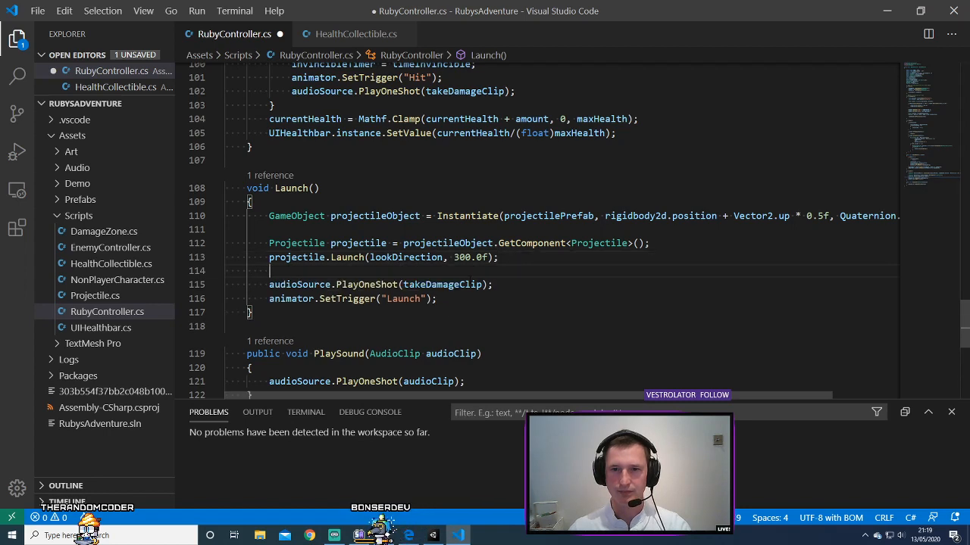
{"action": "double_click", "coordinate": [468, 285]}
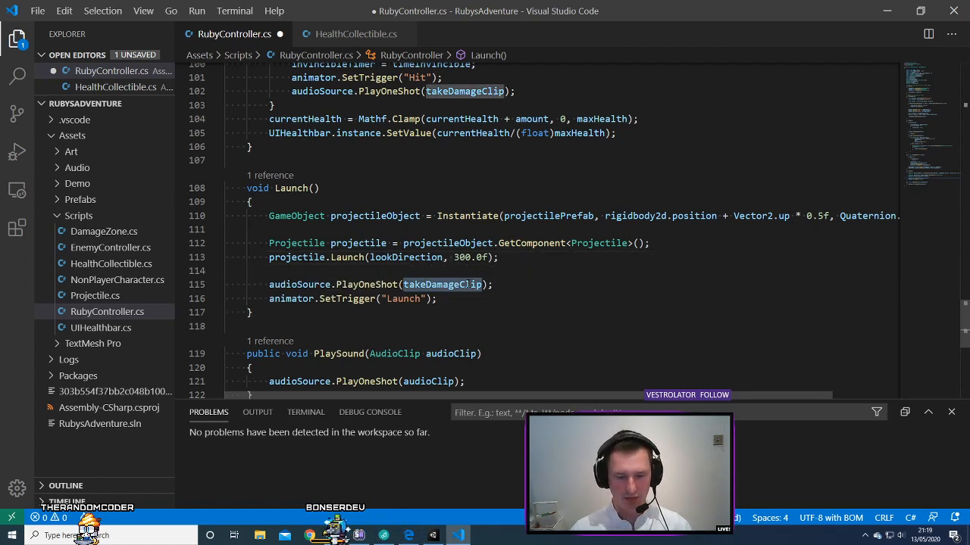
{"action": "type", "text": "th"}
{"action": "key", "text": "Return"}
{"action": "key", "text": "ctrl+s"}
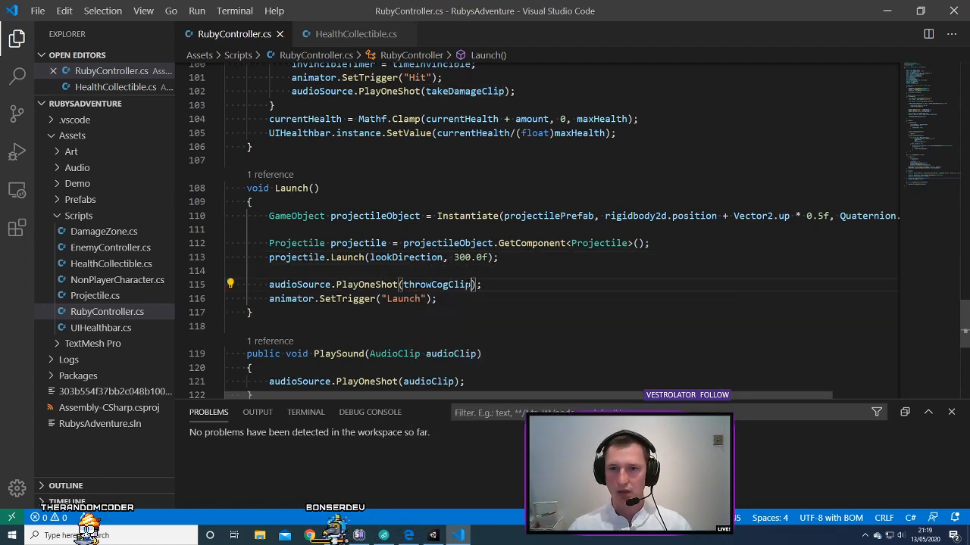
{"action": "left_click_drag", "start_coordinate": [506, 202], "coordinate": [520, 312]}
{"action": "left_click", "coordinate": [521, 312]}
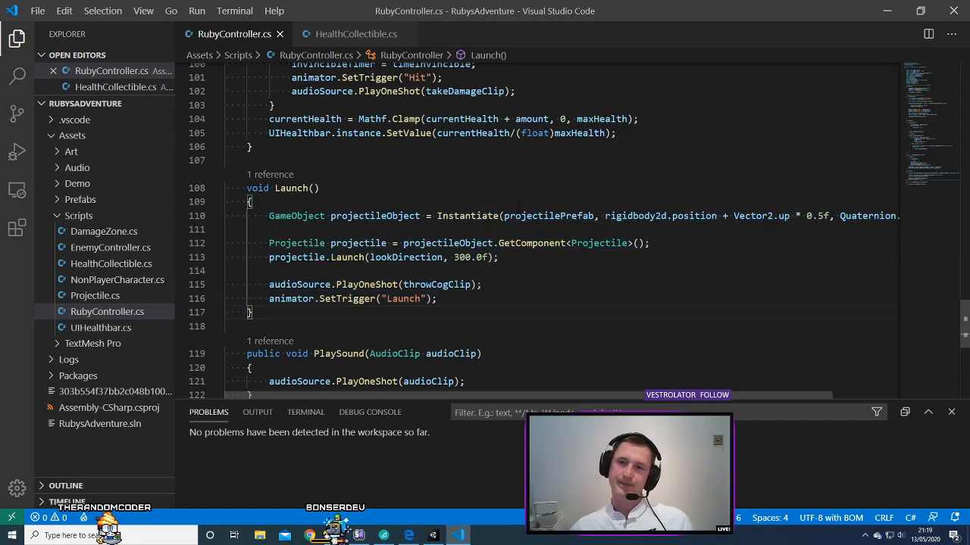
{"action": "left_click", "coordinate": [544, 298]}
- Switch to Unity and assign Player Hit to Ruby Controller's Take Damage Clip and Throw Cog to its Throw Cog Clip
{"action": "key", "text": "alt+Tab"}
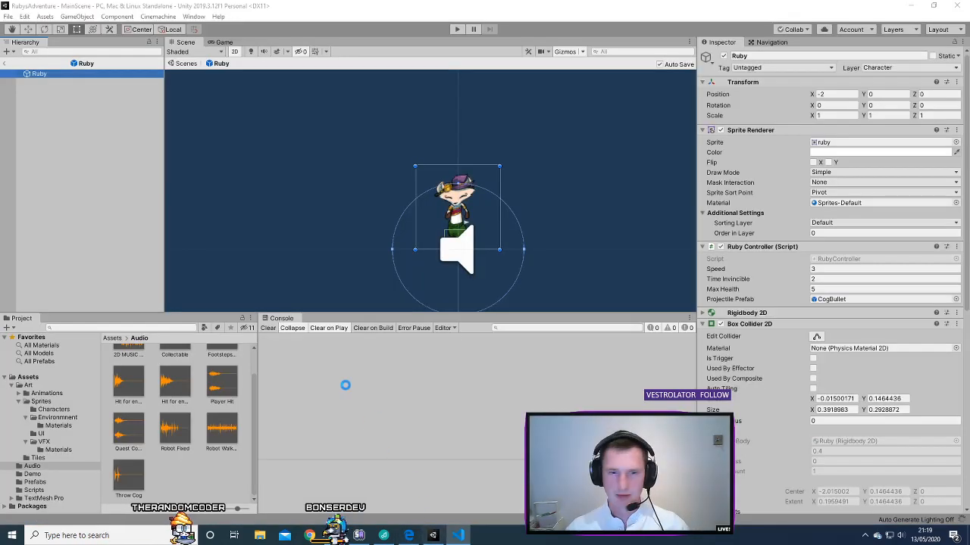
{"action": "scroll", "coordinate": [881, 461], "scroll_direction": "down", "scroll_amount": 10}
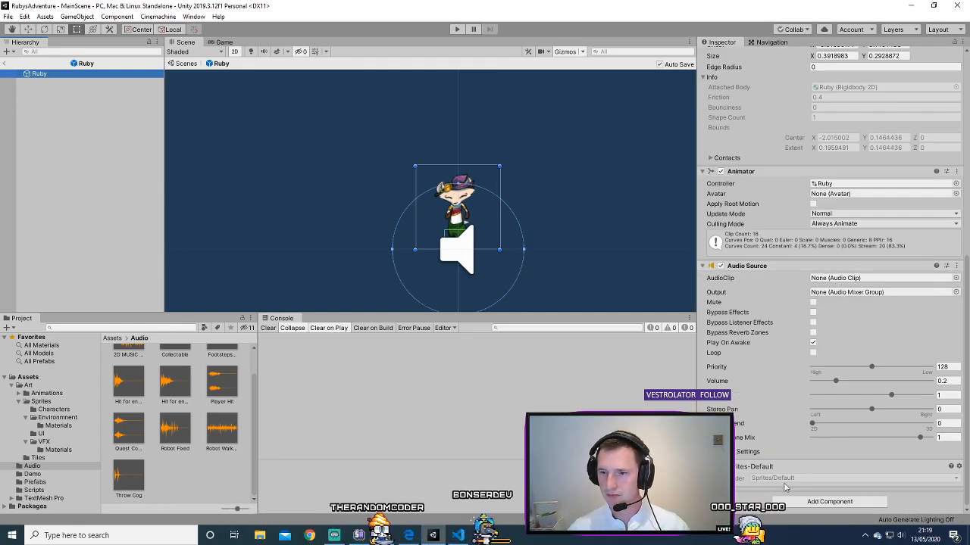
{"action": "scroll", "coordinate": [763, 352], "scroll_direction": "up", "scroll_amount": 4}
{"action": "scroll", "coordinate": [765, 345], "scroll_direction": "up", "scroll_amount": 4}
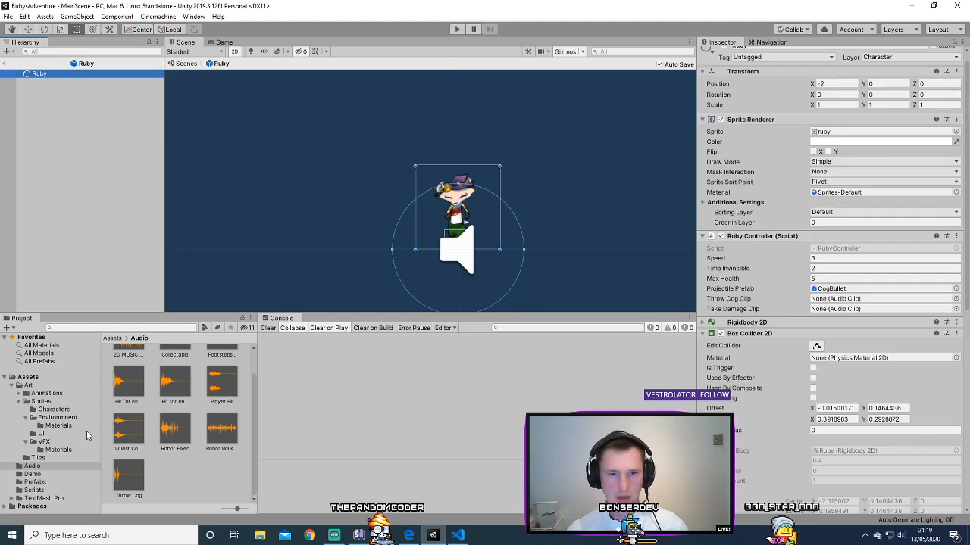
{"action": "scroll", "coordinate": [216, 487], "scroll_direction": "up", "scroll_amount": 1}
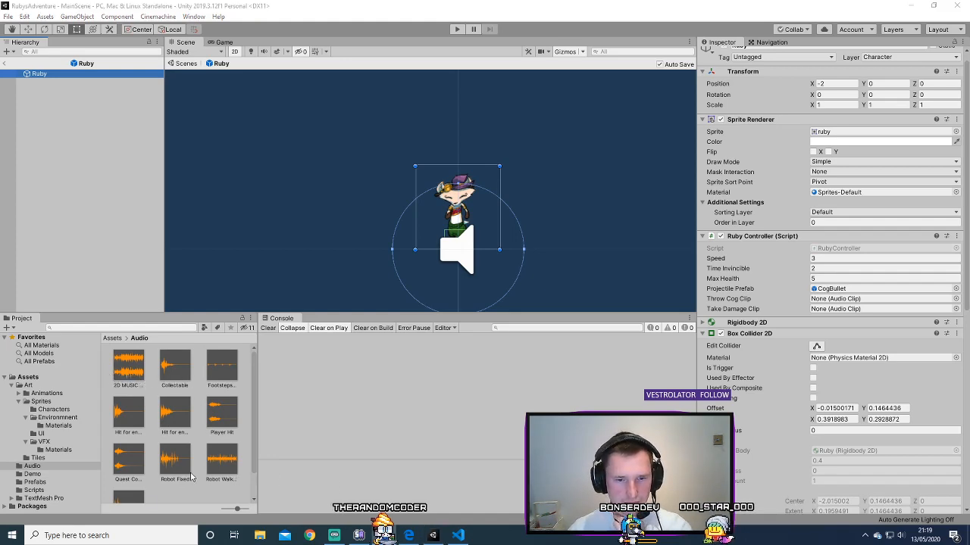
{"action": "left_click_drag", "start_coordinate": [224, 421], "coordinate": [681, 413]}
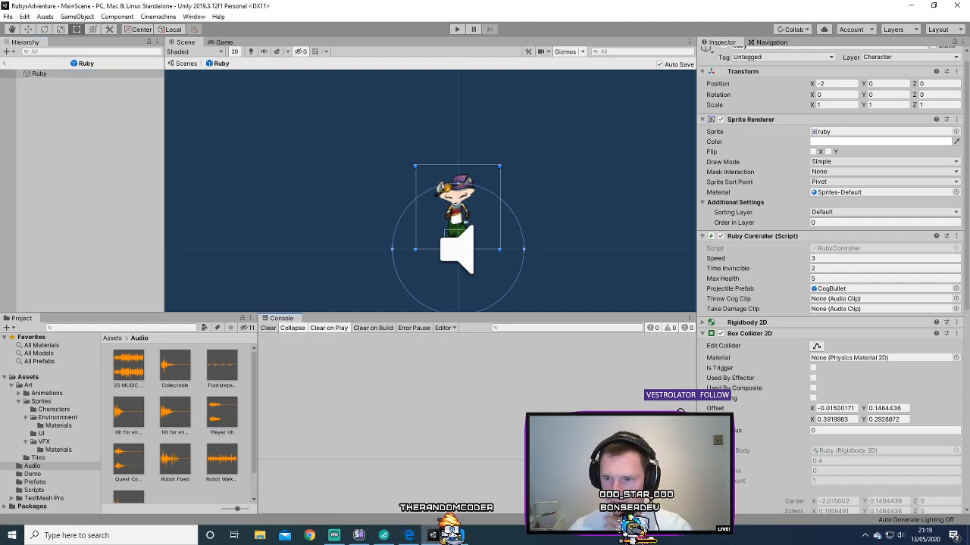
{"action": "left_click_drag", "start_coordinate": [859, 412], "coordinate": [878, 308]}
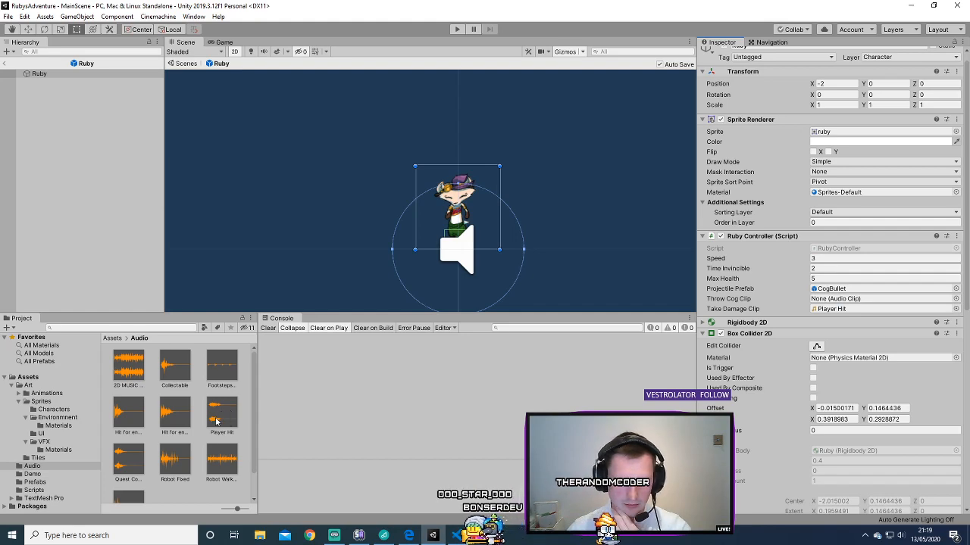
{"action": "scroll", "coordinate": [182, 440], "scroll_direction": "down", "scroll_amount": 1}
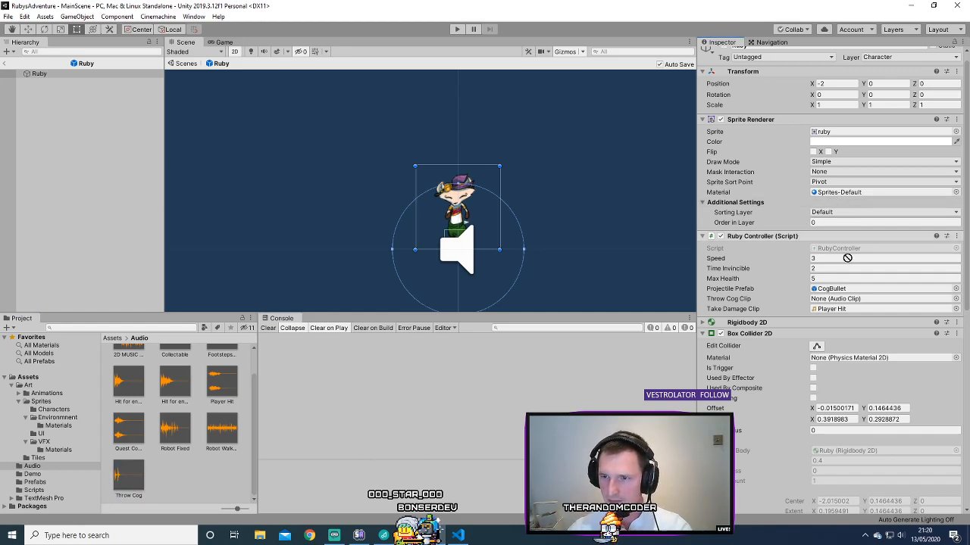
{"action": "left_click_drag", "start_coordinate": [847, 258], "coordinate": [839, 298]}
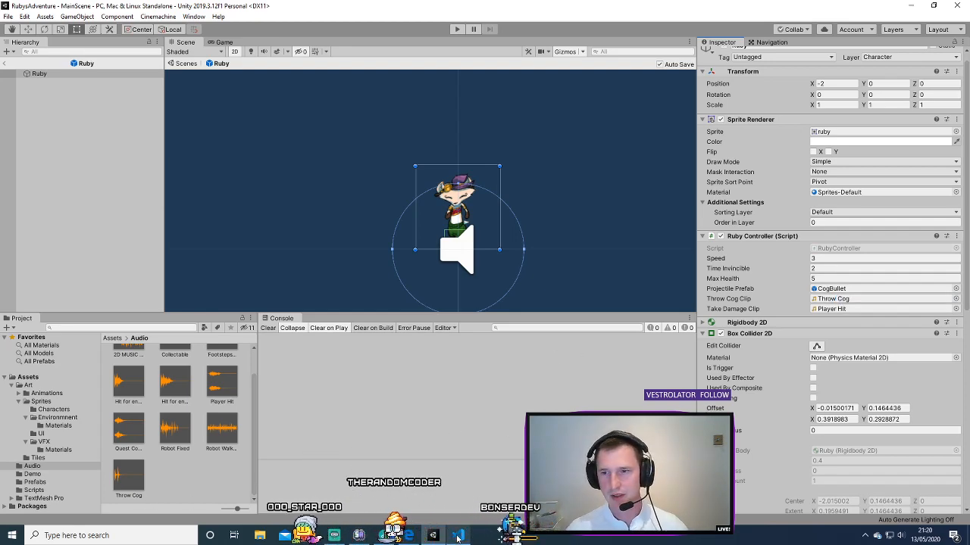
- Switch to Visual Studio Code, rename the takeDamageClip variable to playerHit throughout RubyController, and save the script
{"action": "key", "text": "alt+Tab"}
{"action": "scroll", "coordinate": [223, 159], "scroll_direction": "up", "scroll_amount": 5}
{"action": "scroll", "coordinate": [222, 160], "scroll_direction": "up", "scroll_amount": 20}
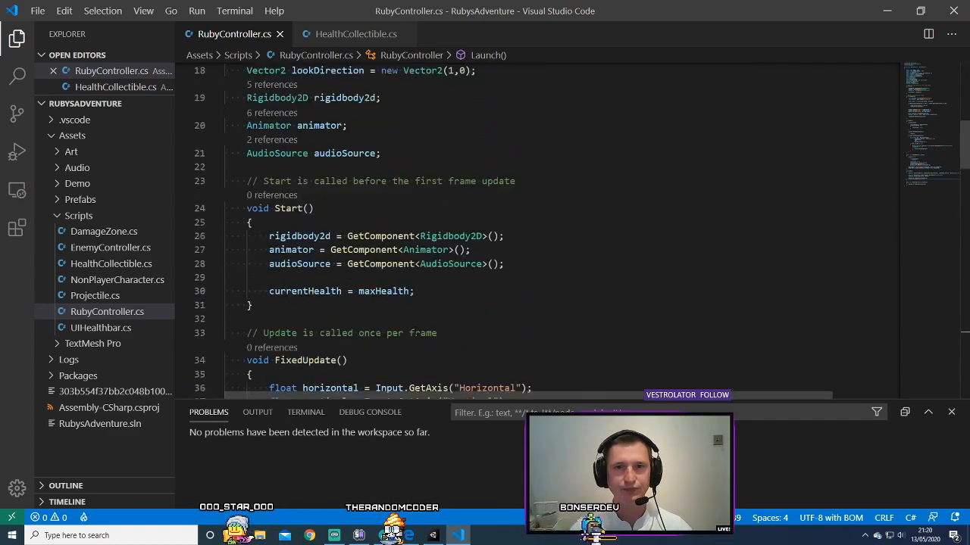
{"action": "scroll", "coordinate": [368, 273], "scroll_direction": "down", "scroll_amount": 3}
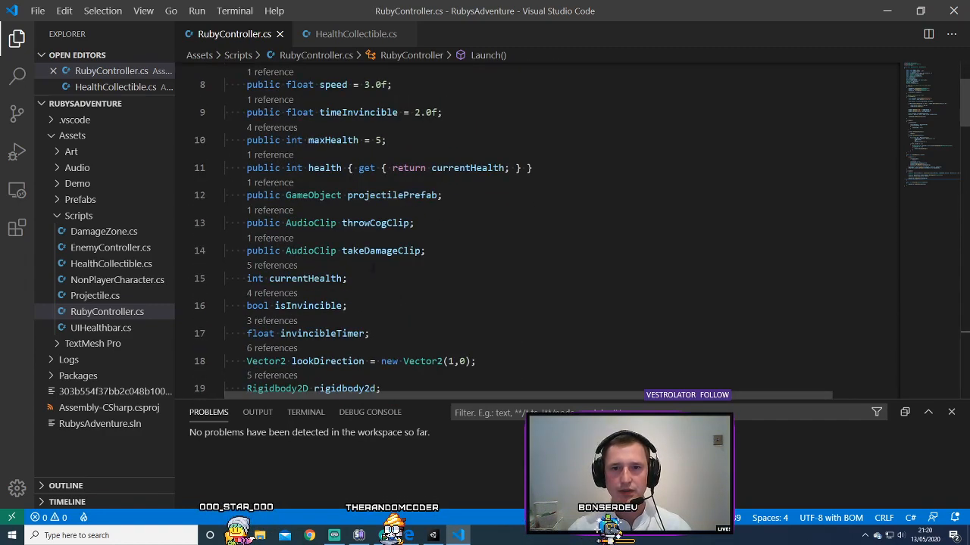
{"action": "left_click", "coordinate": [433, 536]}
{"action": "left_click", "coordinate": [457, 536]}
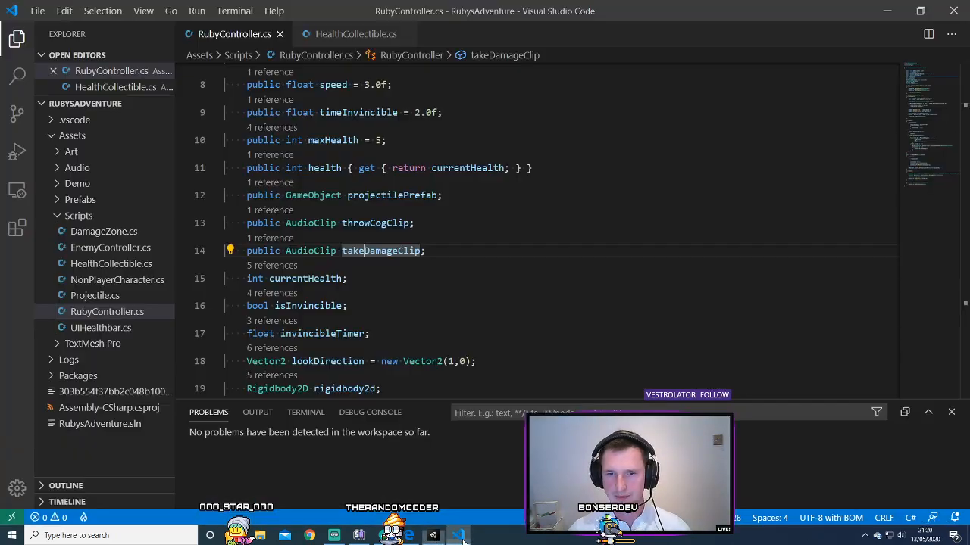
{"action": "right_click", "coordinate": [387, 258]}
{"action": "right_click", "coordinate": [371, 253]}
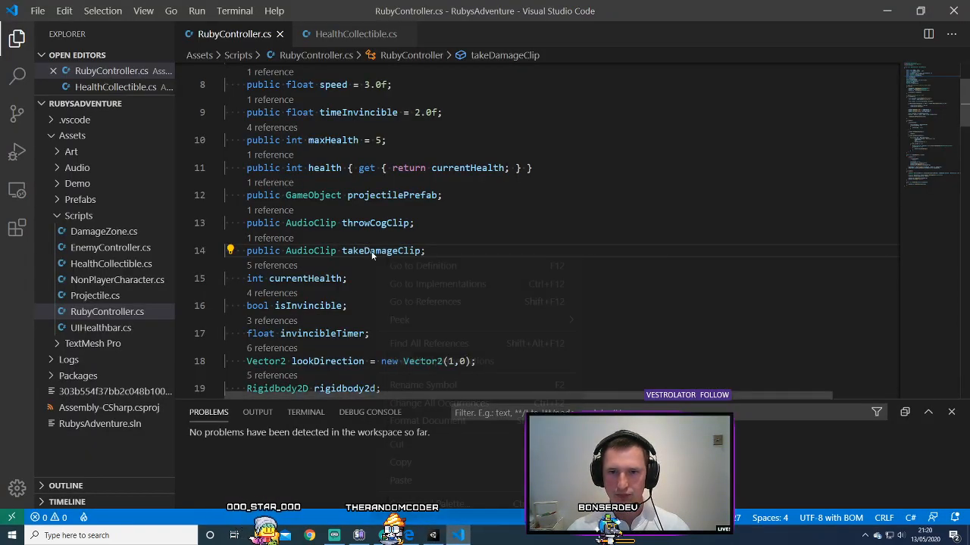
{"action": "left_click", "coordinate": [466, 384]}
{"action": "type", "text": "playerHit"}
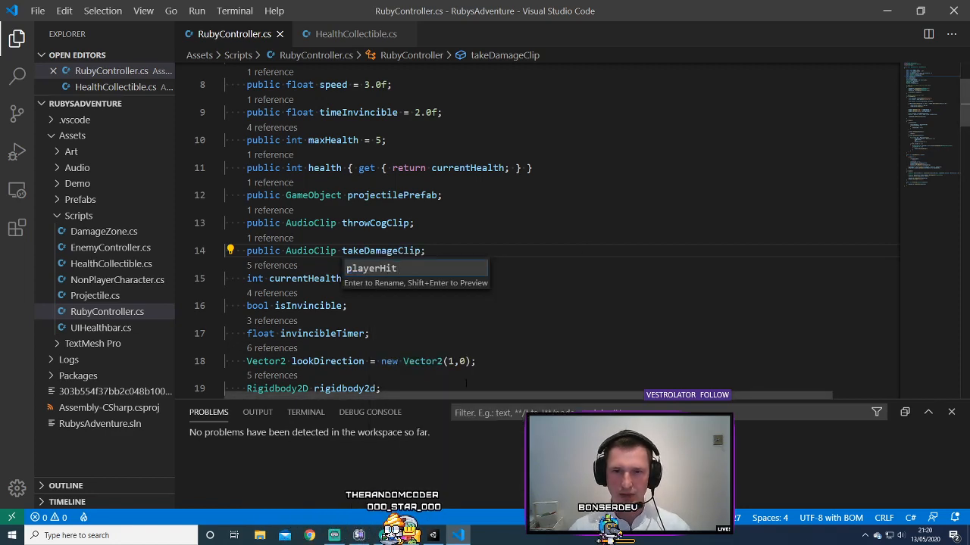
{"action": "key", "text": "Return"}
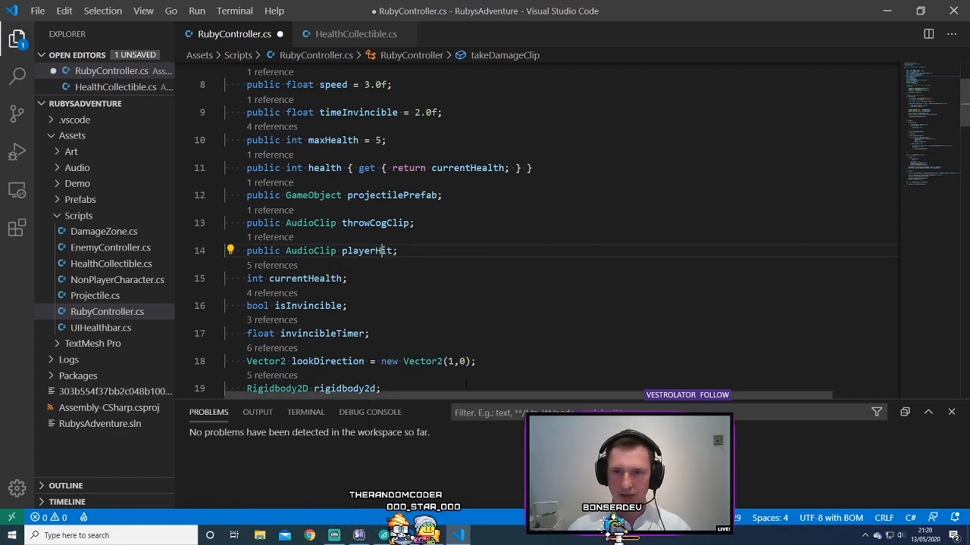
{"action": "left_click", "coordinate": [462, 333]}
{"action": "scroll", "coordinate": [460, 288], "scroll_direction": "down", "scroll_amount": 15}
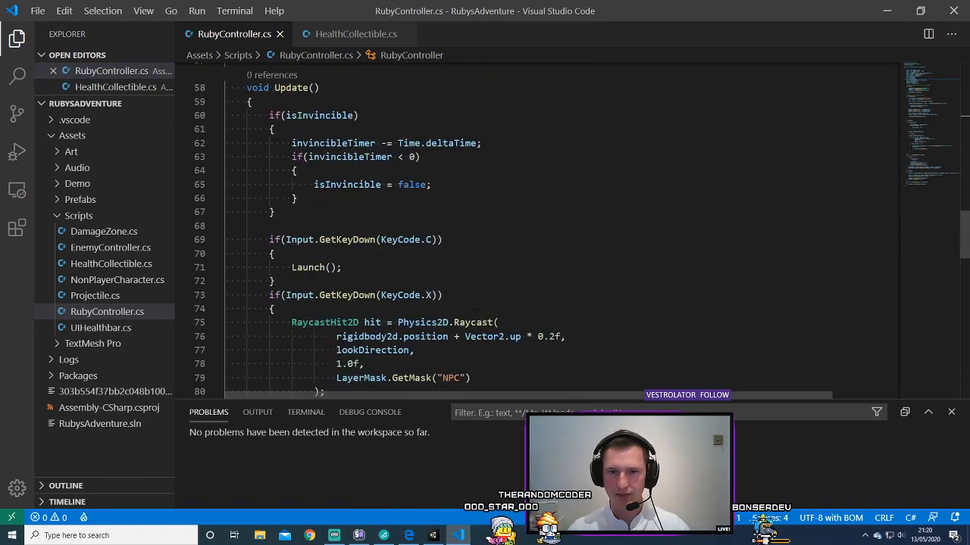
{"action": "scroll", "coordinate": [465, 314], "scroll_direction": "down", "scroll_amount": 11}
{"action": "scroll", "coordinate": [465, 314], "scroll_direction": "up", "scroll_amount": 3}
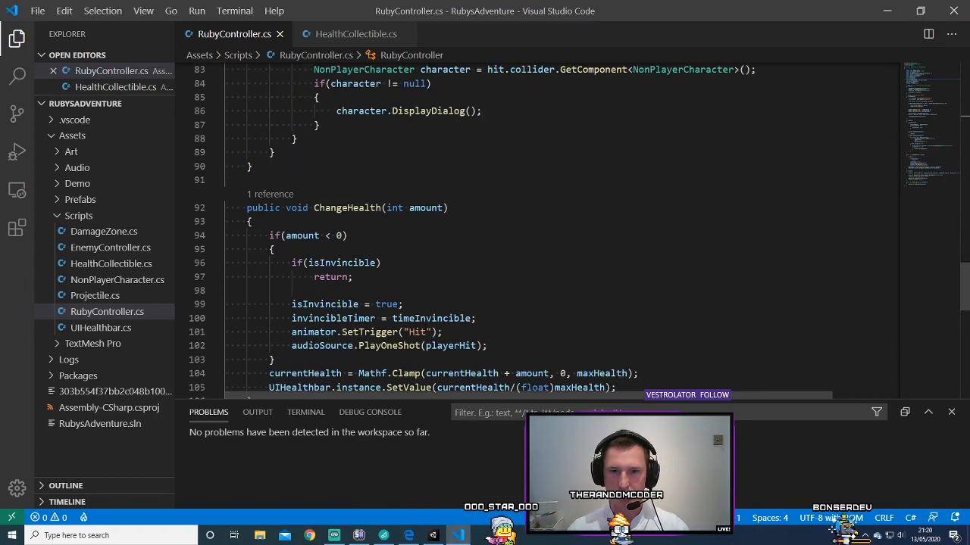
{"action": "left_click", "coordinate": [514, 322]}
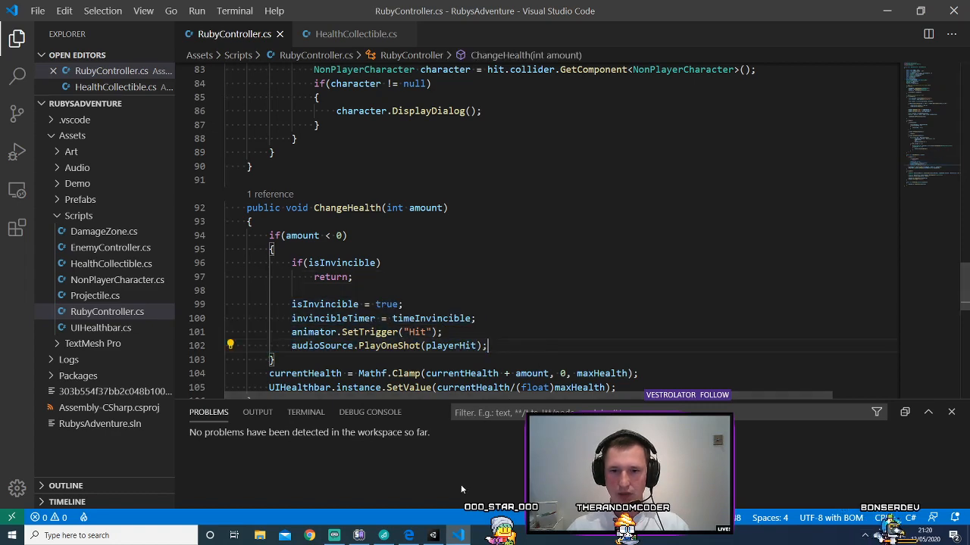
- Return to Unity and assign the Player Hit audio asset to the renamed Player Hit field of Ruby Controller
{"action": "key", "text": "alt+Tab"}
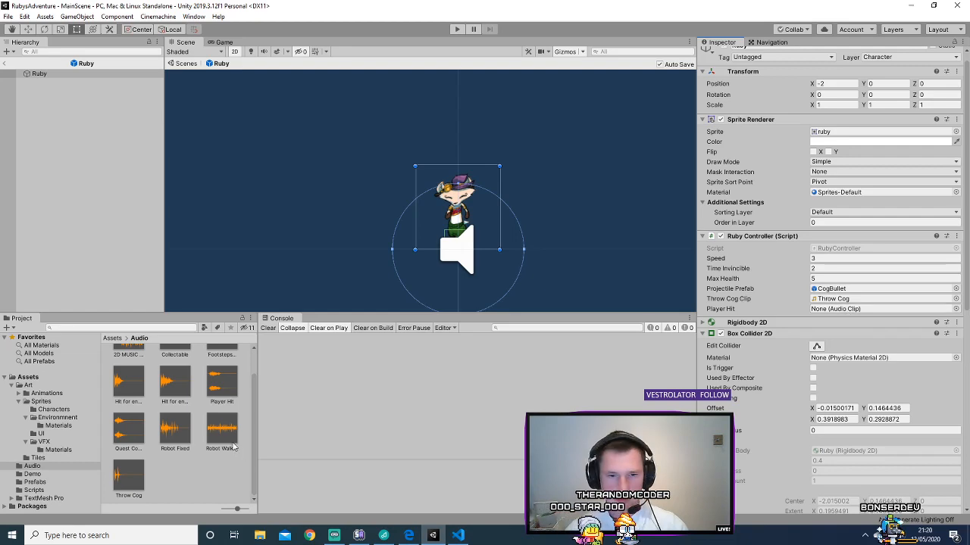
{"action": "scroll", "coordinate": [179, 469], "scroll_direction": "up", "scroll_amount": 1}
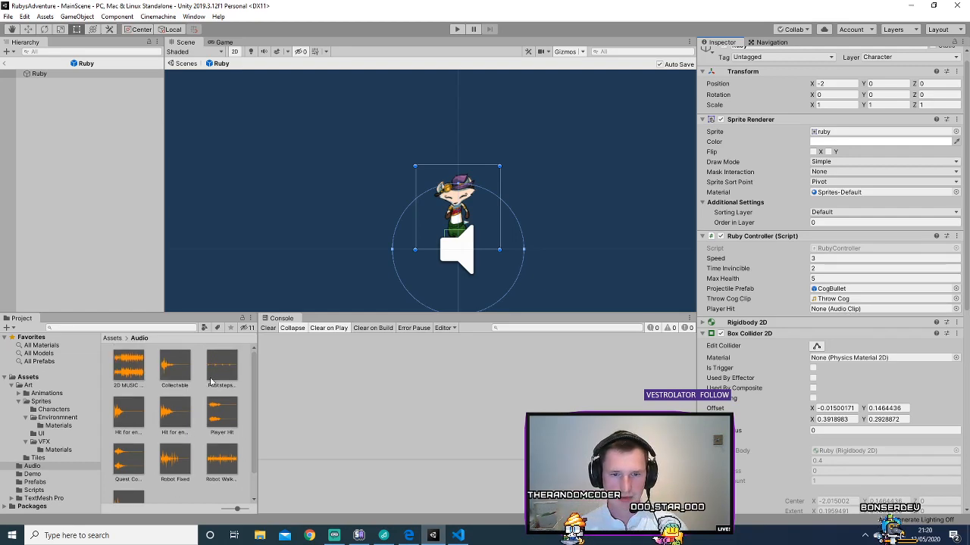
{"action": "left_click_drag", "start_coordinate": [222, 413], "coordinate": [880, 308]}
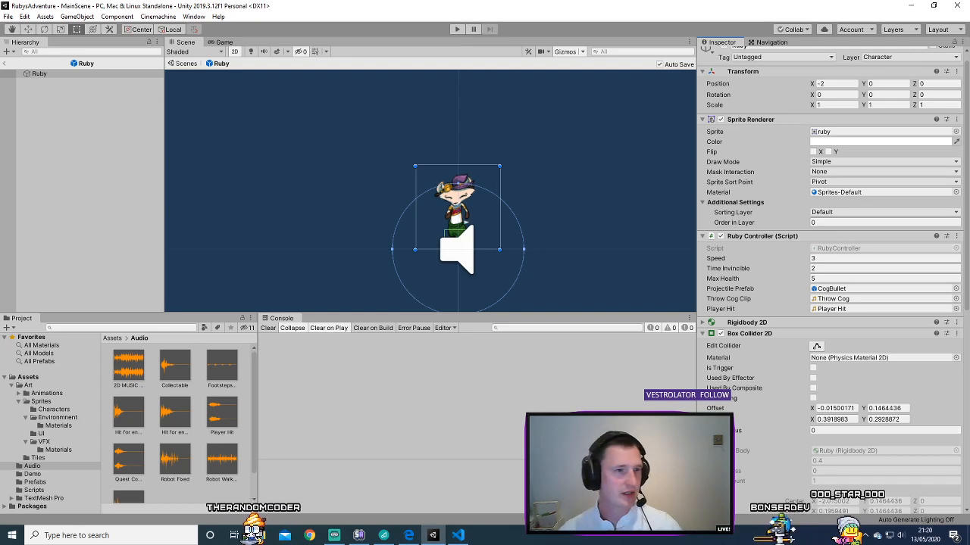
- Run the game and walk Ruby around the map into hazards to test the damage sound
{"action": "left_click", "coordinate": [457, 30]}
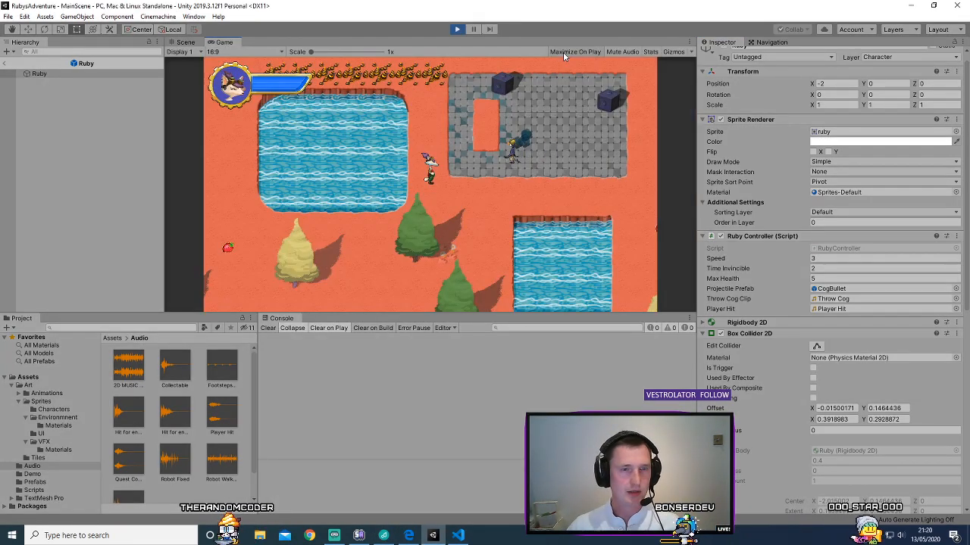
{"action": "key", "text": "Right"}
{"action": "key", "text": "Up"}
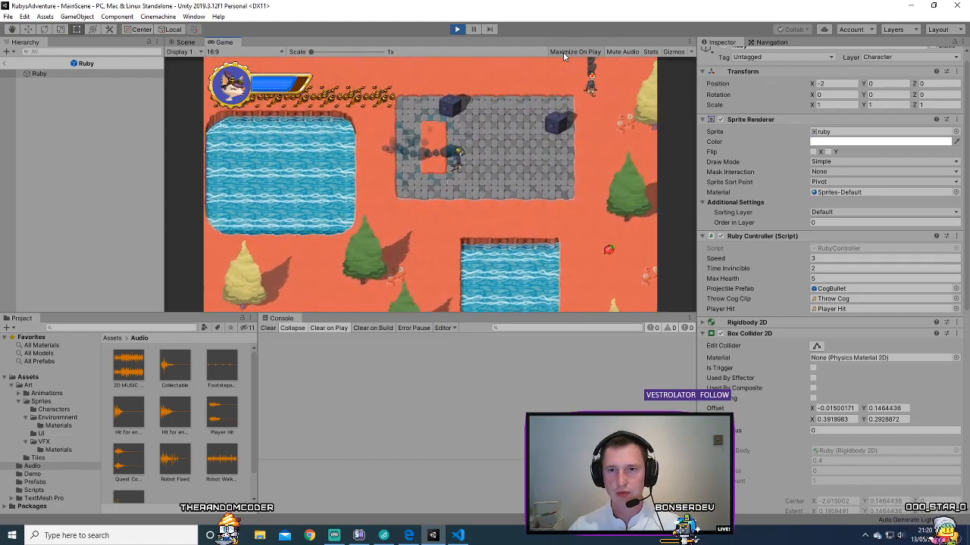
{"action": "key", "text": "Left"}
{"action": "key", "text": "Down"}
{"action": "key", "text": "Right"}
{"action": "key", "text": "Up"}
{"action": "key", "text": "Right"}
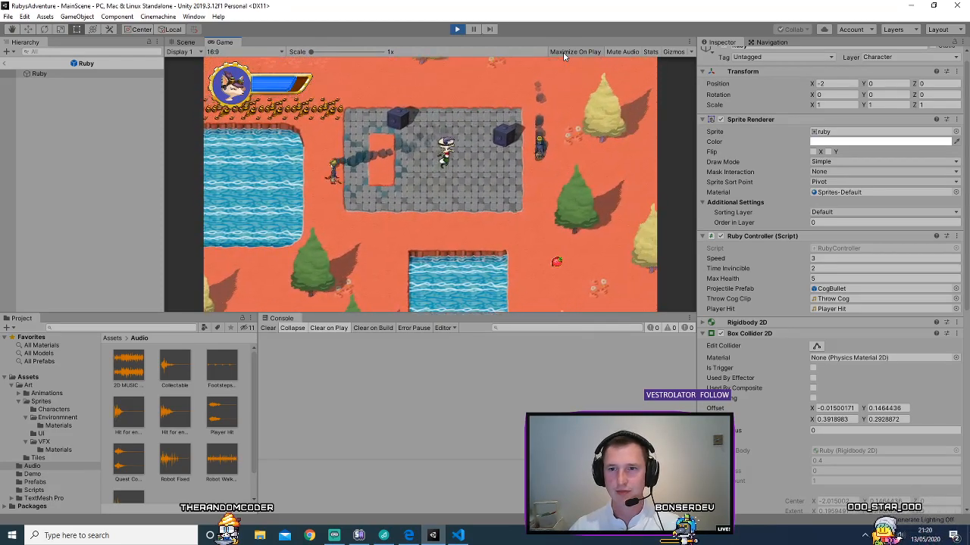
{"action": "key", "text": "Right"}
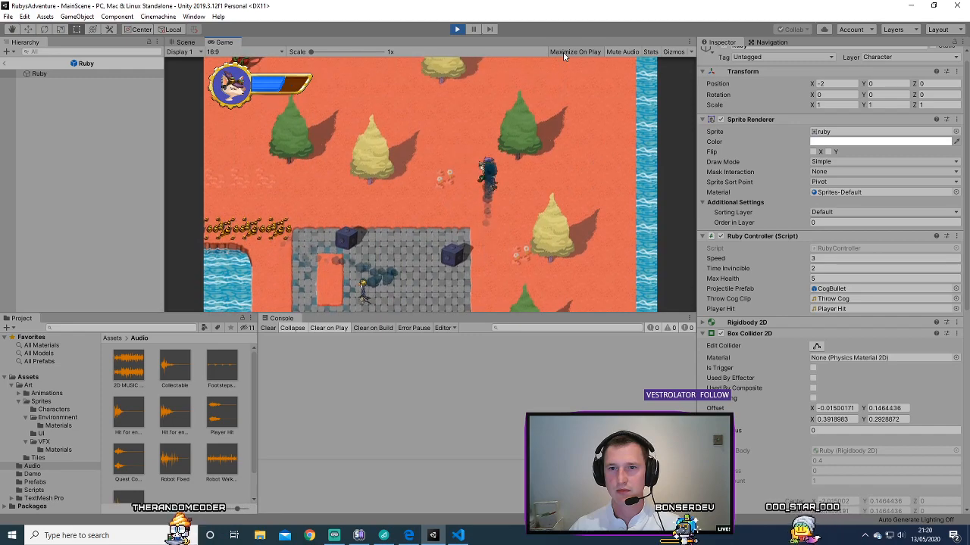
{"action": "key", "text": "Left"}
{"action": "key", "text": "Down"}
{"action": "key", "text": "Left"}
{"action": "key", "text": "Down"}
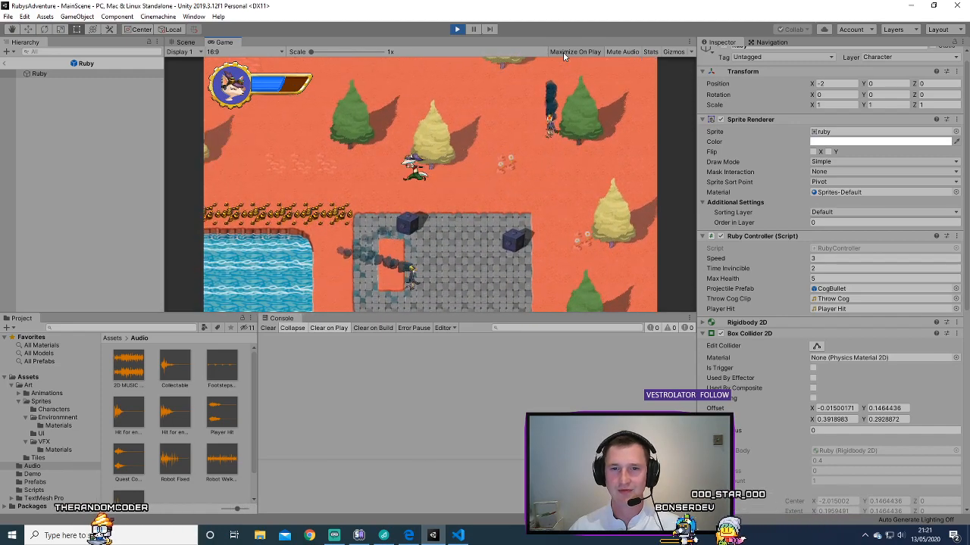
{"action": "key", "text": "Left"}
{"action": "key", "text": "Up"}
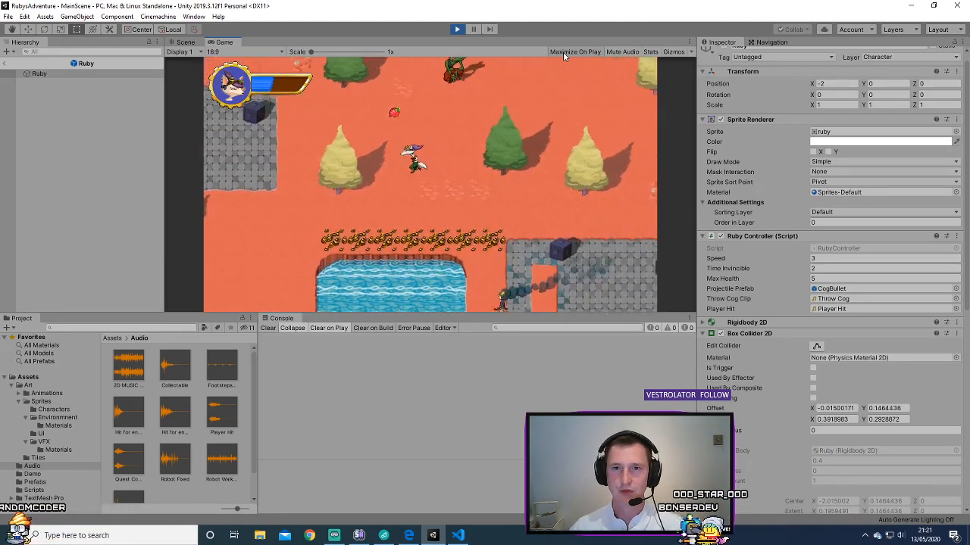
- Move Ruby back towards the robots and throw cogs at them to test the throwing sound
{"action": "key", "text": "Down"}
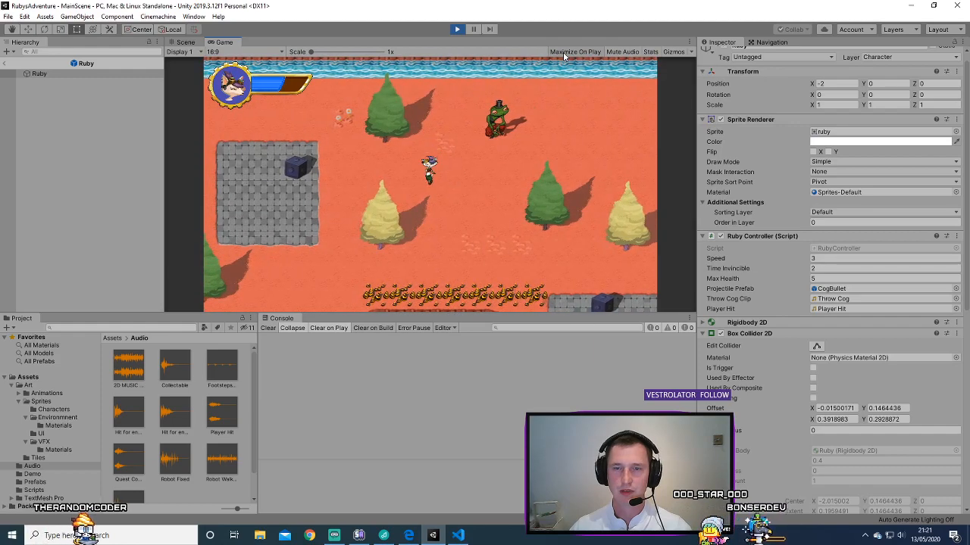
{"action": "key", "text": "Right"}
{"action": "key", "text": "Right"}
{"action": "key", "text": "Down"}
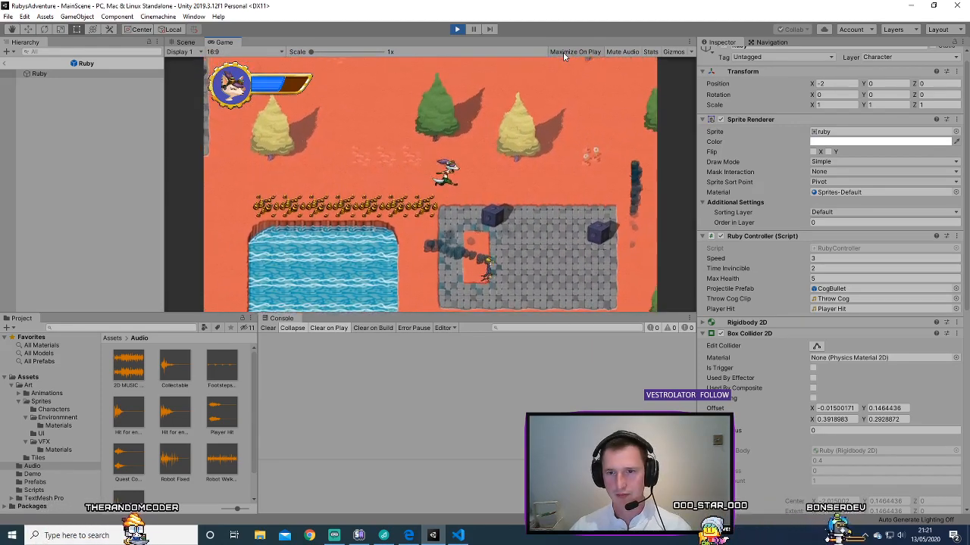
{"action": "key", "text": "Down"}
{"action": "key", "text": "Right"}
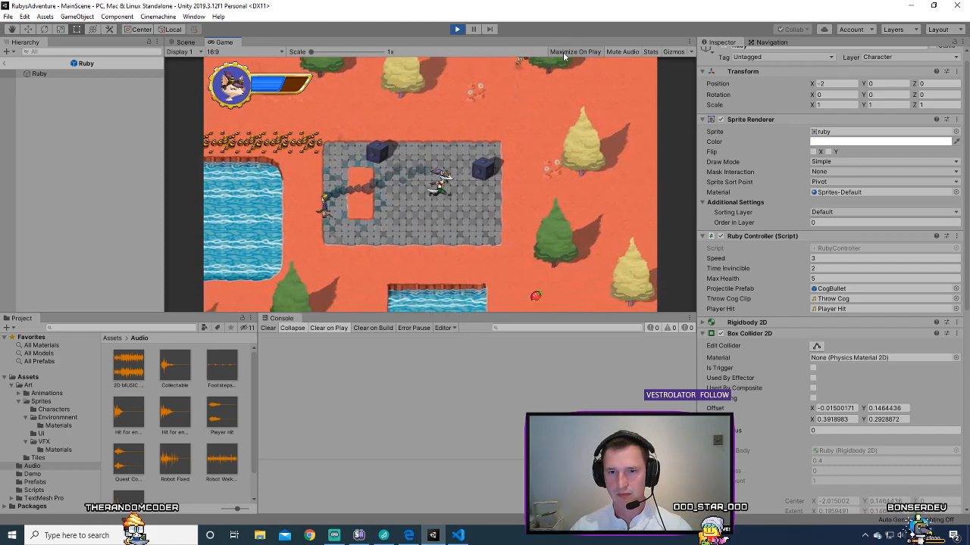
{"action": "key", "text": "c"}
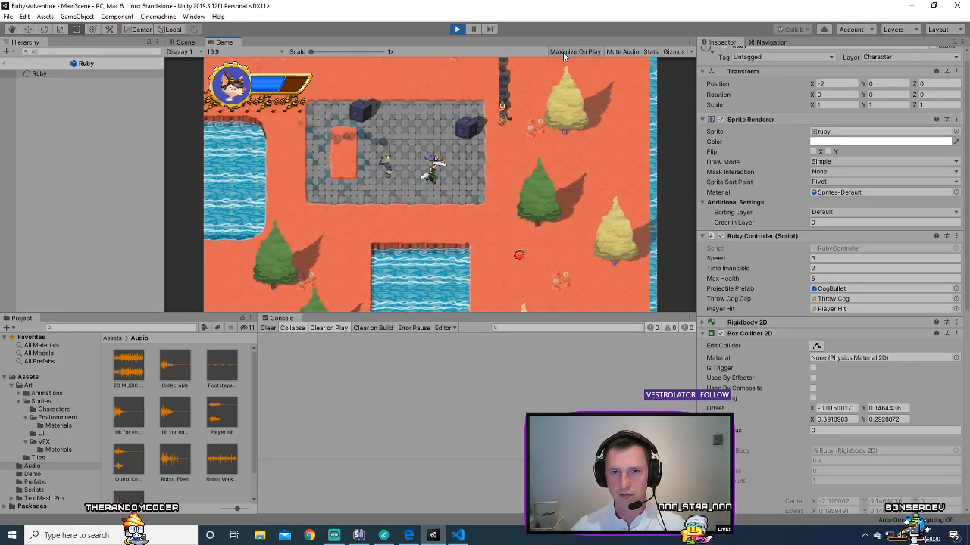
{"action": "key", "text": "Right"}
{"action": "key", "text": "Down"}
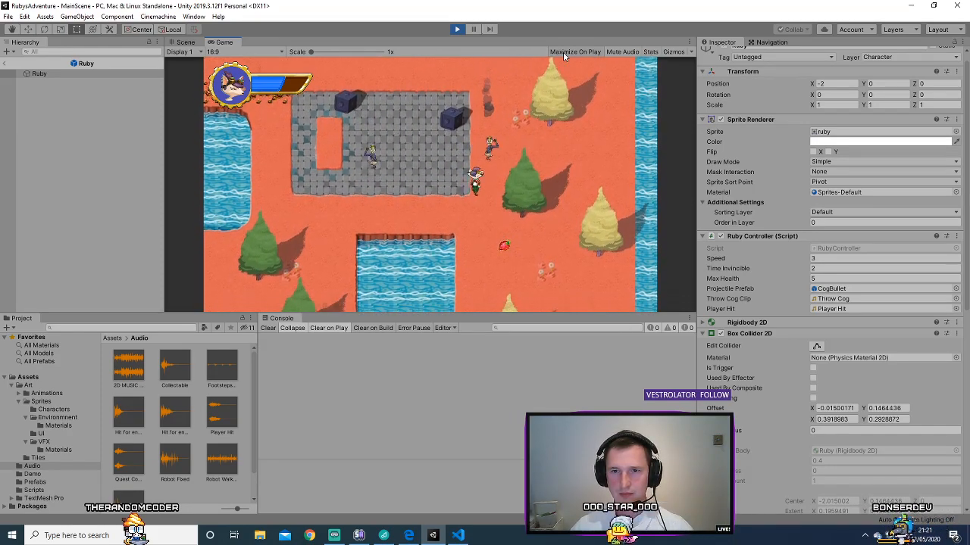
{"action": "key", "text": "Down"}
{"action": "key", "text": "Left"}
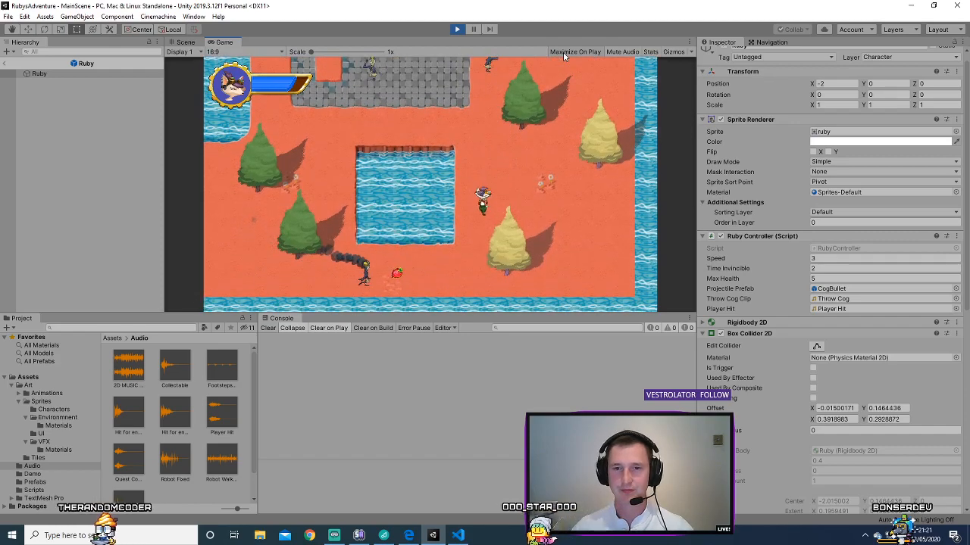
- Stop the game and switch to the Unity Learn Audio tutorial in the browser
{"action": "left_click", "coordinate": [457, 28]}
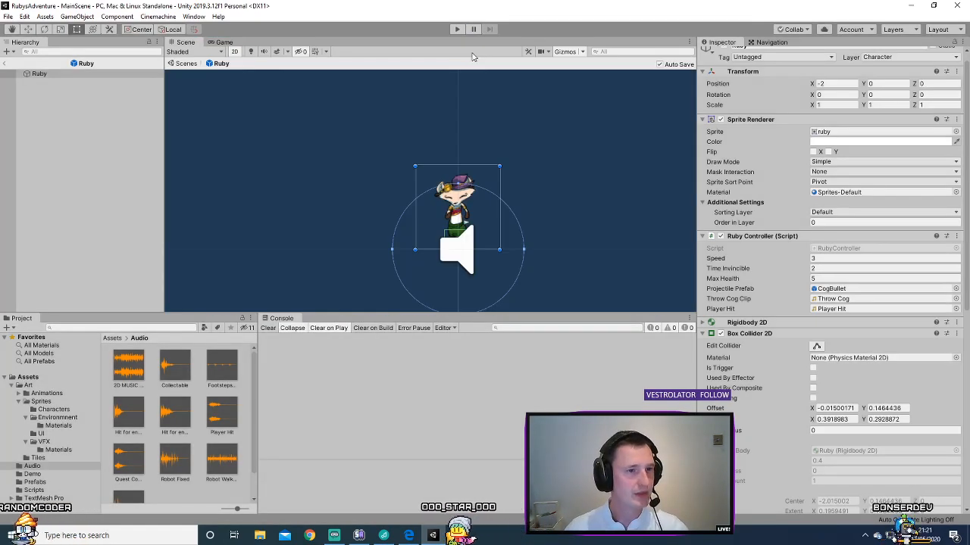
{"action": "key", "text": "alt+Tab"}
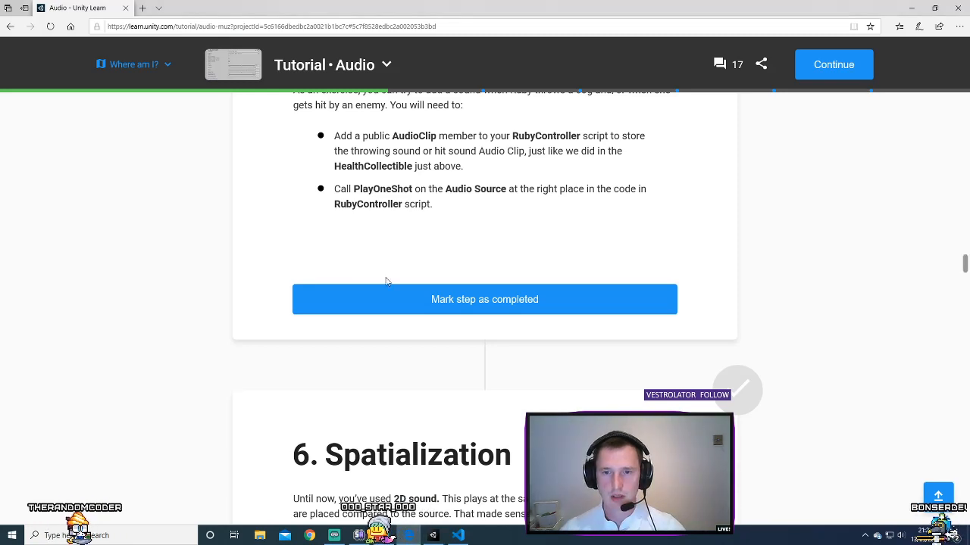
- Mark the audio exercise step as completed and read the Spatialization section about adding a walking sound to the robots
{"action": "left_click", "coordinate": [465, 300]}
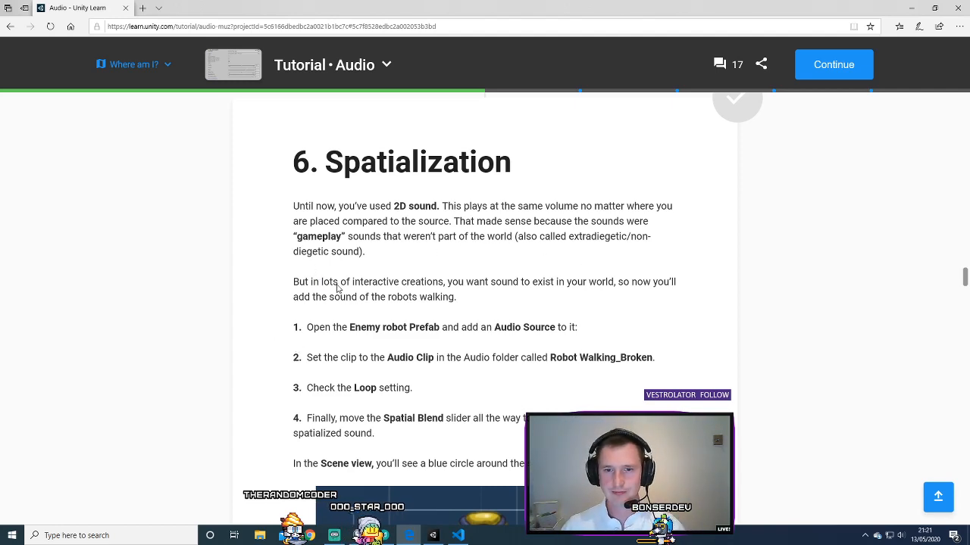
{"action": "left_click_drag", "start_coordinate": [319, 284], "coordinate": [471, 298]}
{"action": "left_click", "coordinate": [473, 298]}
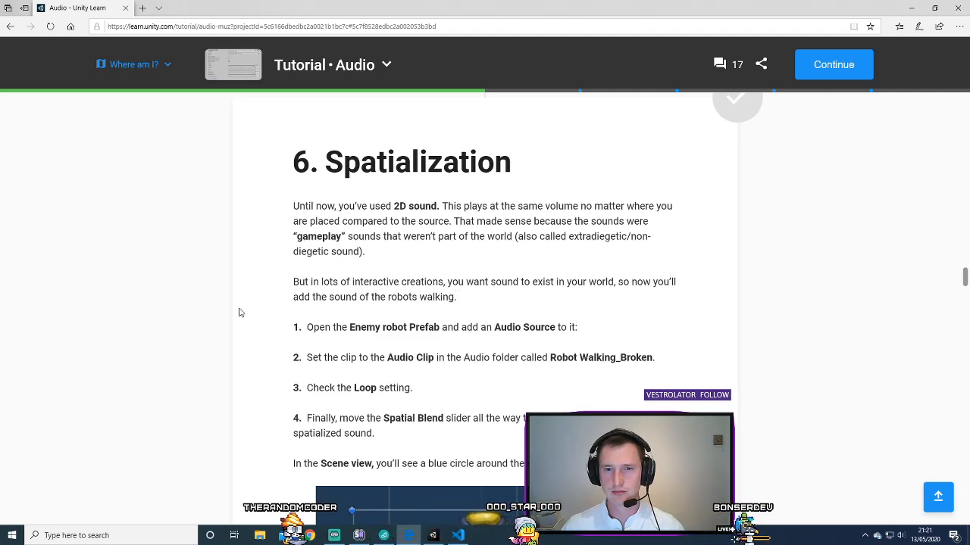
{"action": "scroll", "coordinate": [238, 311], "scroll_direction": "down", "scroll_amount": 1}
{"action": "scroll", "coordinate": [385, 260], "scroll_direction": "down", "scroll_amount": 2}
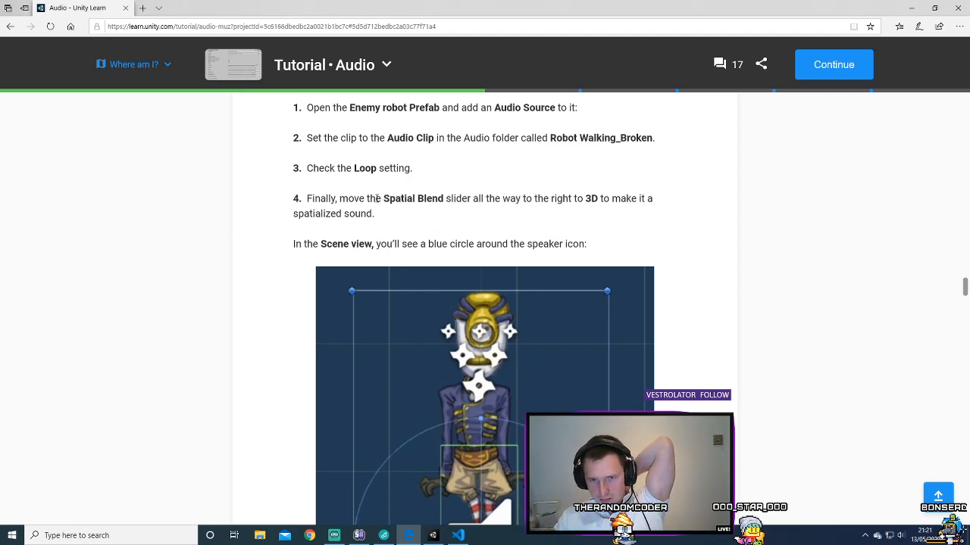
{"action": "scroll", "coordinate": [260, 210], "scroll_direction": "down", "scroll_amount": 1}
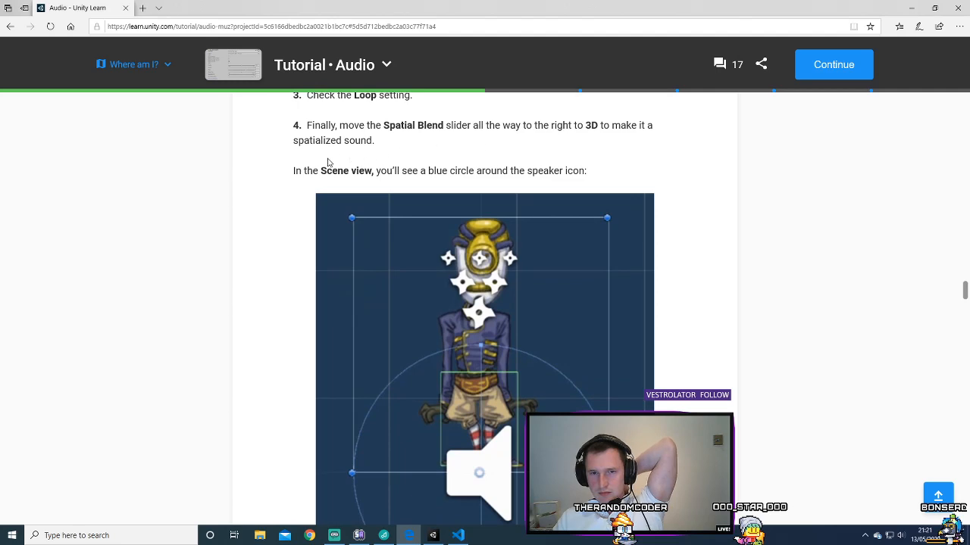
{"action": "left_click_drag", "start_coordinate": [278, 173], "coordinate": [580, 167]}
{"action": "left_click", "coordinate": [201, 160]}
{"action": "scroll", "coordinate": [194, 167], "scroll_direction": "down", "scroll_amount": 2}
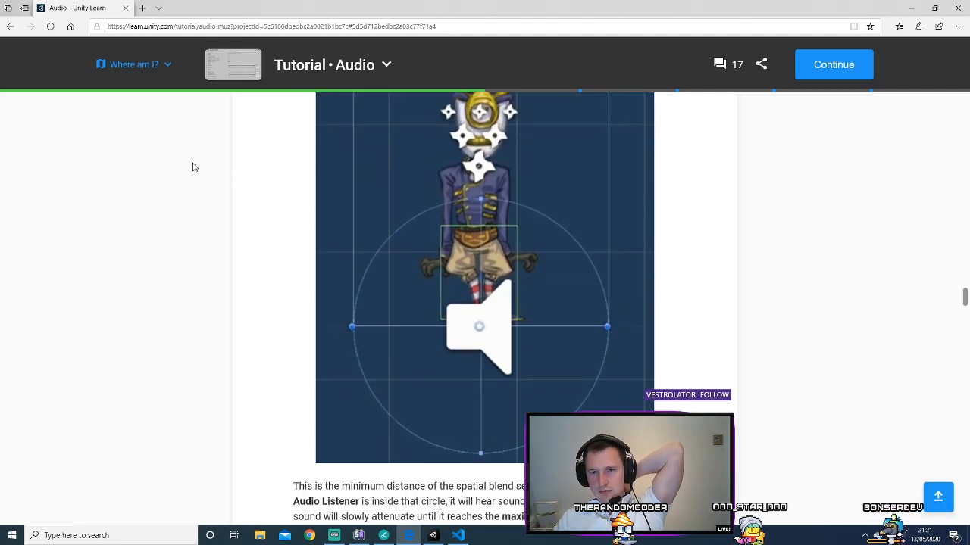
{"action": "scroll", "coordinate": [192, 165], "scroll_direction": "up", "scroll_amount": 2}
{"action": "scroll", "coordinate": [194, 168], "scroll_direction": "down", "scroll_amount": 3}
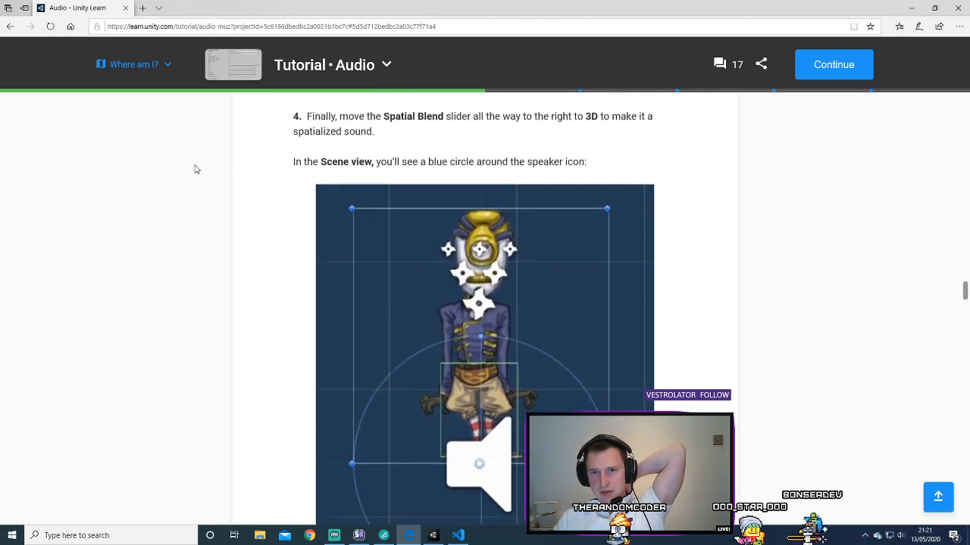
{"action": "scroll", "coordinate": [196, 171], "scroll_direction": "down", "scroll_amount": 3}
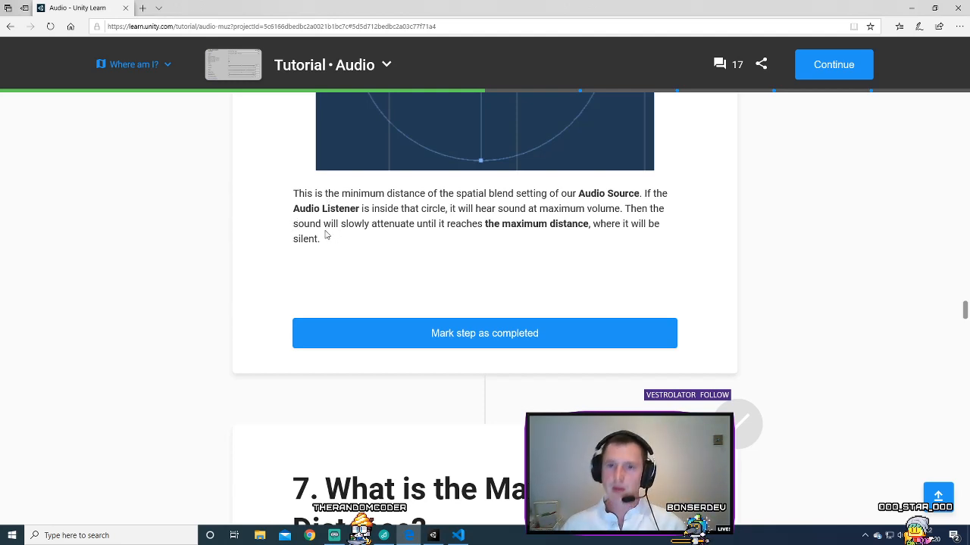
- Read the "What is the Maximum Distance?" section up to the 3D Sound Settings with Min Distance and Max Distance
{"action": "scroll", "coordinate": [232, 232], "scroll_direction": "down", "scroll_amount": 3}
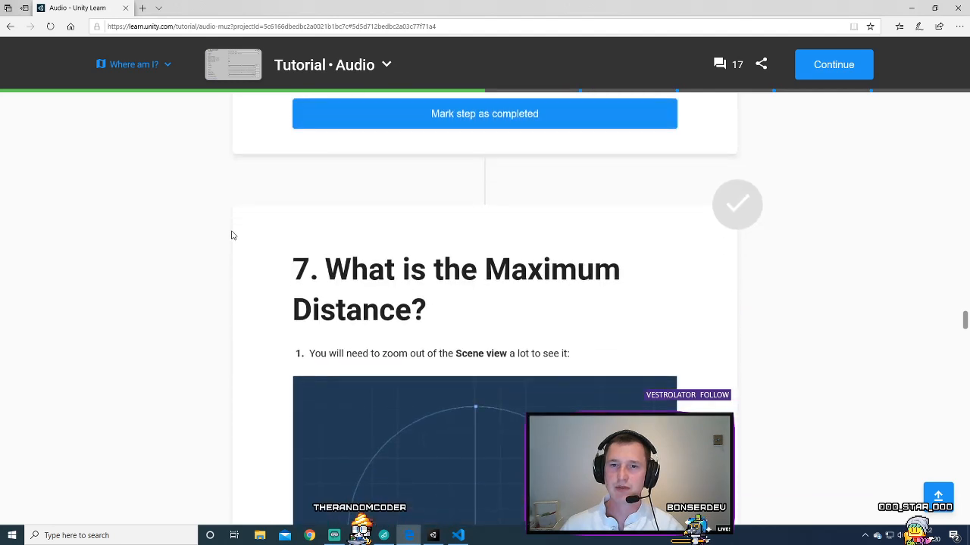
{"action": "scroll", "coordinate": [228, 281], "scroll_direction": "up", "scroll_amount": 1}
{"action": "scroll", "coordinate": [239, 289], "scroll_direction": "down", "scroll_amount": 3}
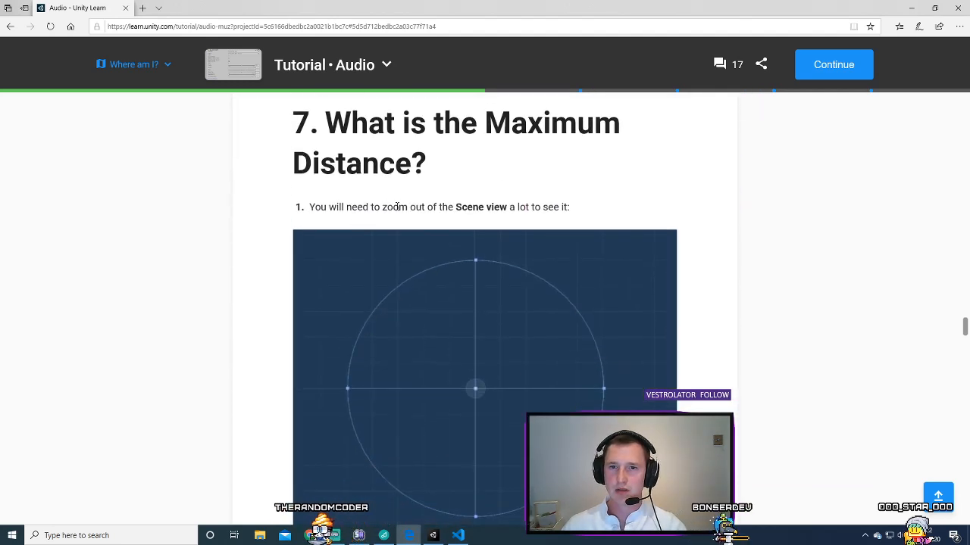
{"action": "left_click_drag", "start_coordinate": [508, 208], "coordinate": [478, 208]}
{"action": "left_click", "coordinate": [309, 240]}
{"action": "scroll", "coordinate": [175, 306], "scroll_direction": "down", "scroll_amount": 5}
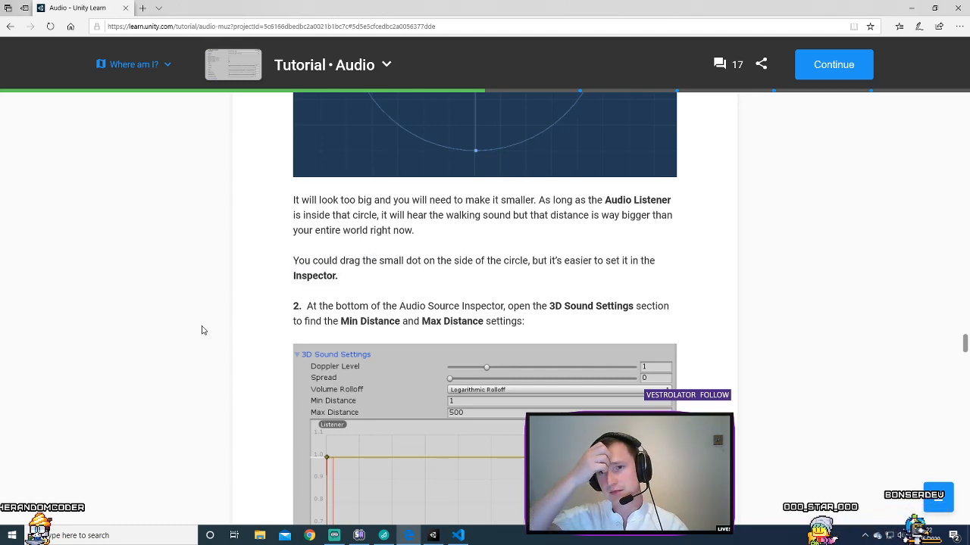
{"action": "scroll", "coordinate": [201, 331], "scroll_direction": "down", "scroll_amount": 2}
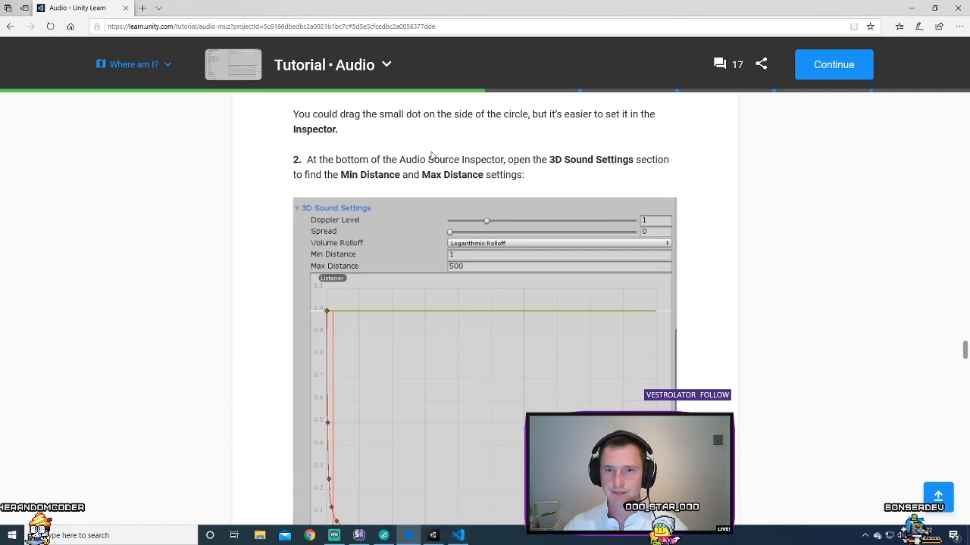
- Switch to Unity and open the Bot prefab for editing from the first robot in the Bots group
{"action": "left_click", "coordinate": [431, 536]}
{"action": "left_click", "coordinate": [111, 230]}
{"action": "left_click", "coordinate": [6, 64]}
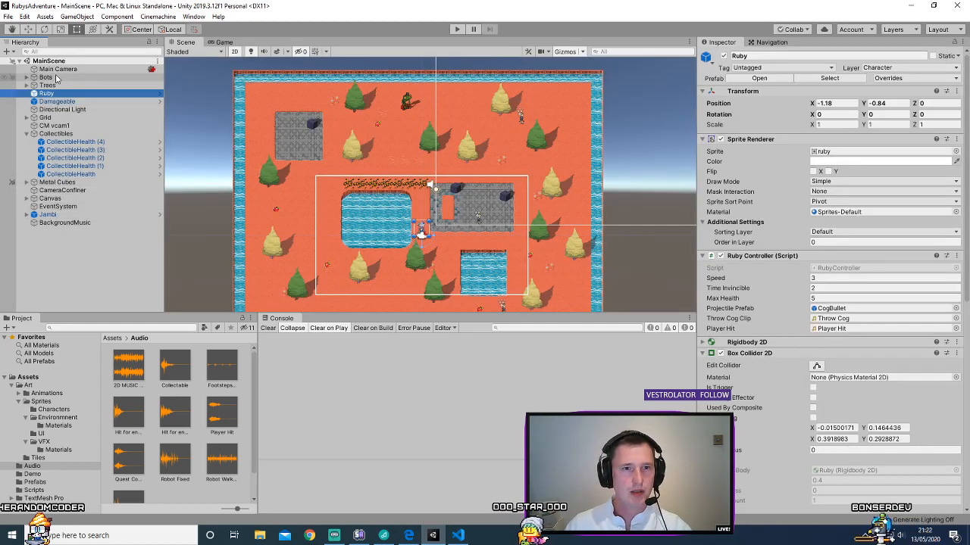
{"action": "left_click", "coordinate": [22, 79]}
{"action": "left_click", "coordinate": [27, 78]}
{"action": "left_click", "coordinate": [156, 86]}
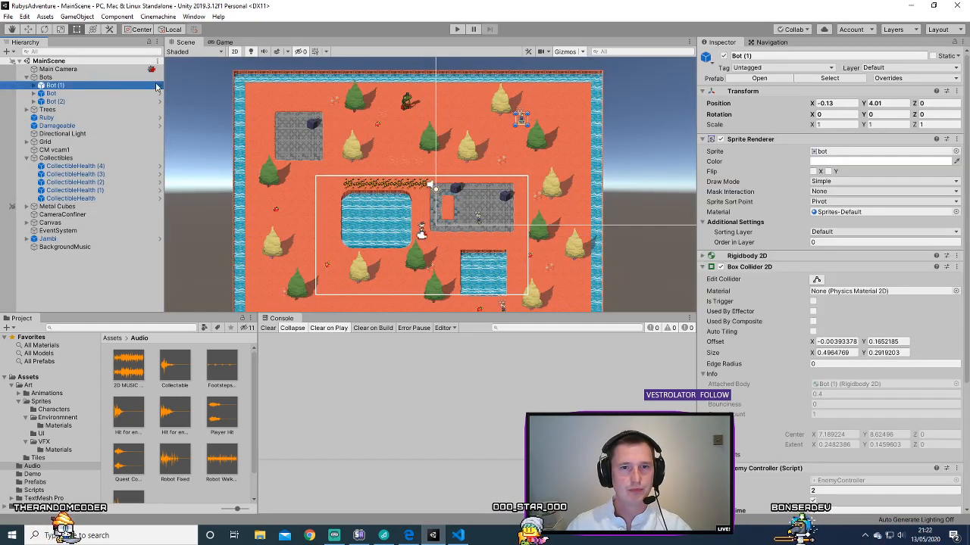
{"action": "left_click", "coordinate": [159, 86]}
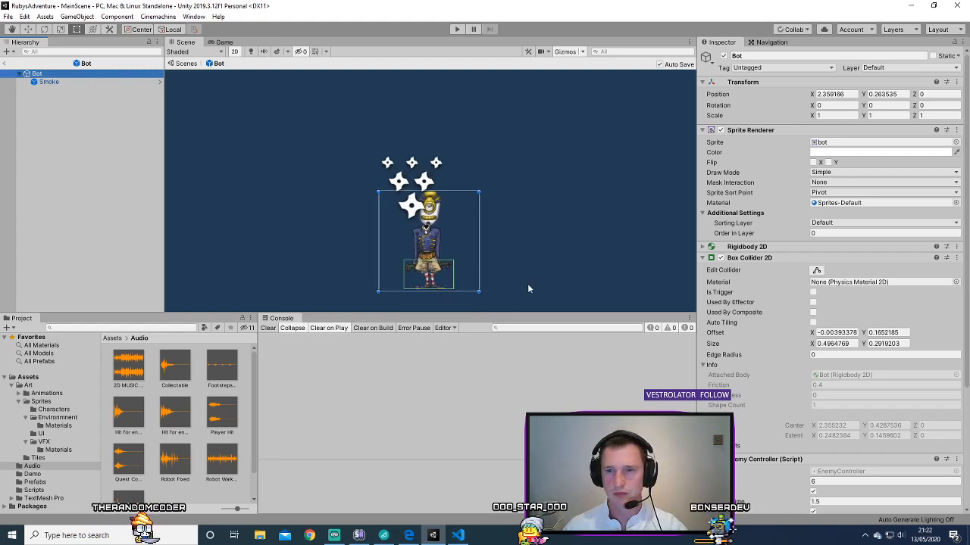
- Add an Audio Source component to the Bot prefab
{"action": "scroll", "coordinate": [849, 418], "scroll_direction": "down", "scroll_amount": 5}
{"action": "left_click", "coordinate": [866, 498]}
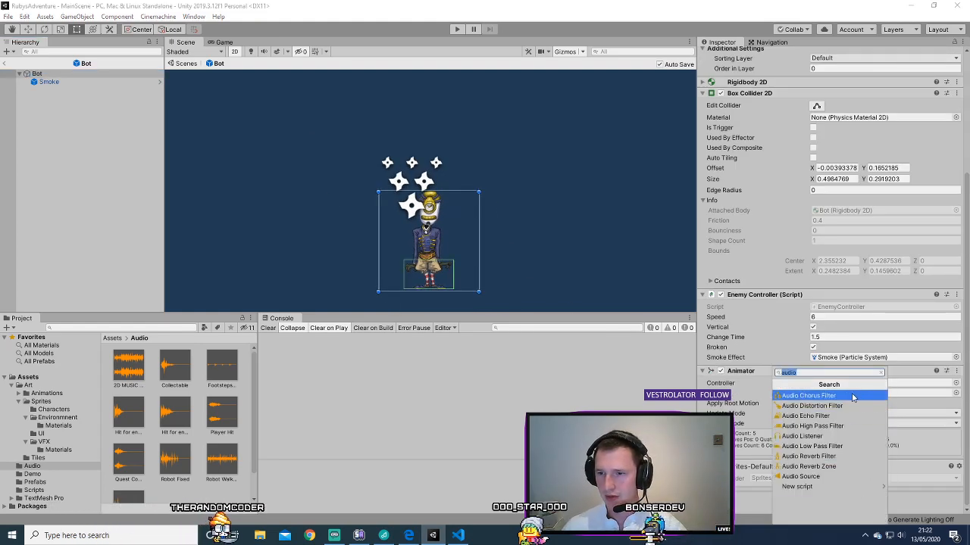
{"action": "left_click", "coordinate": [833, 477]}
{"action": "scroll", "coordinate": [773, 479], "scroll_direction": "down", "scroll_amount": 6}
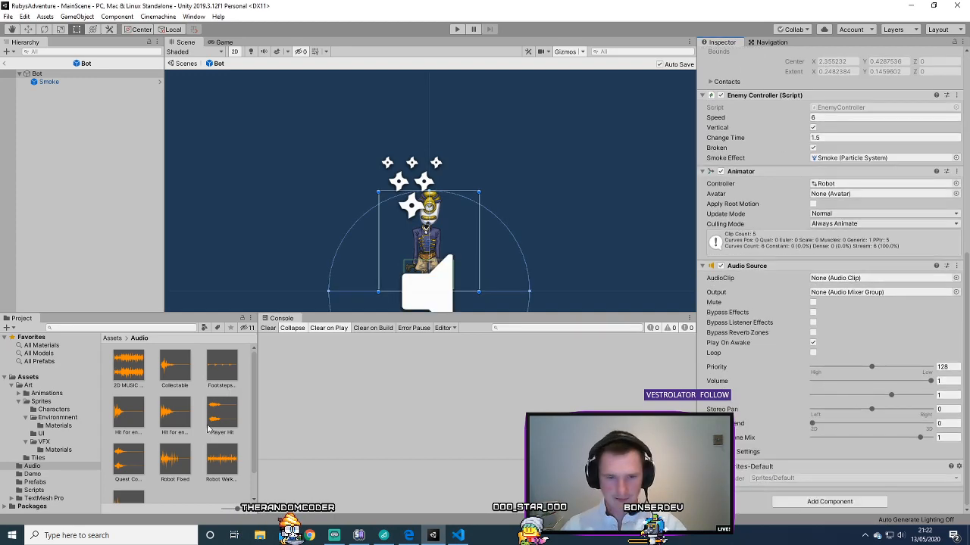
- Configure the bot's Audio Source with the Robot Walking_Broken clip, Loop enabled and Spatial Blend at 1 (3D)
{"action": "scroll", "coordinate": [205, 433], "scroll_direction": "down", "scroll_amount": 1}
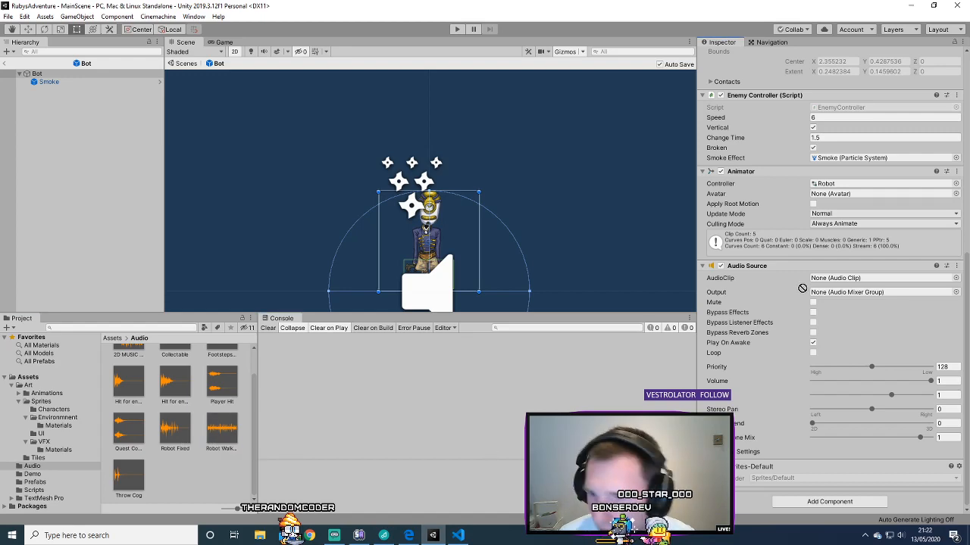
{"action": "left_click", "coordinate": [813, 353]}
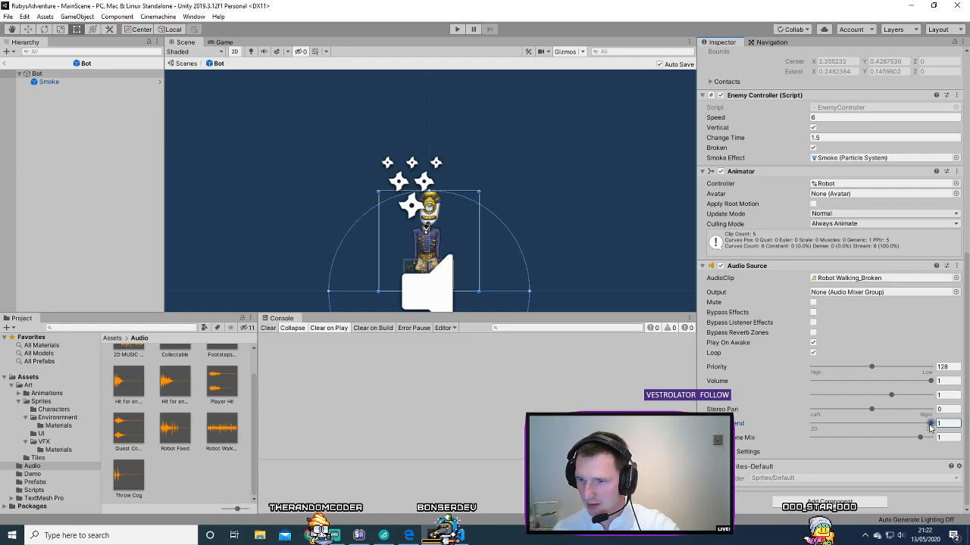
{"action": "left_click_drag", "start_coordinate": [877, 431], "coordinate": [926, 431]}
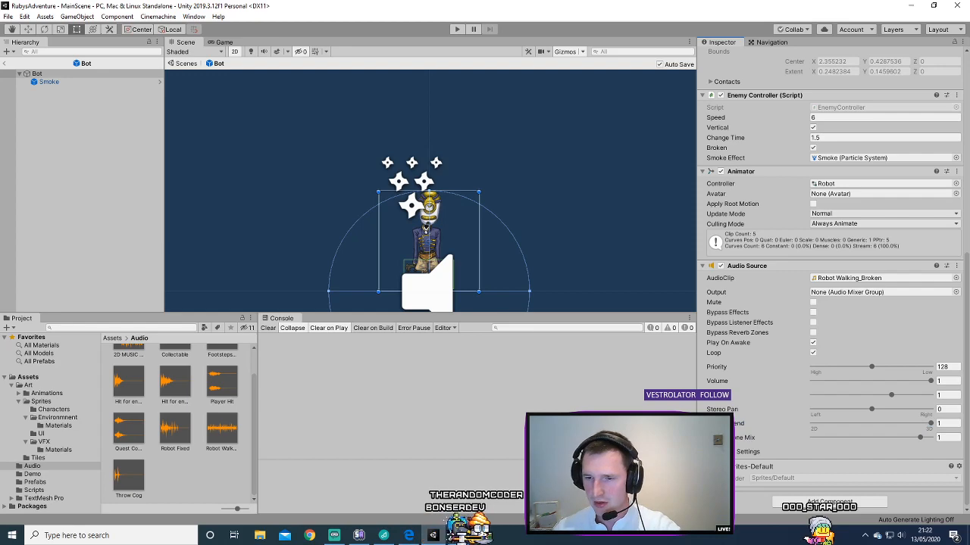
- Expand the 3D Sound Settings of the bot's Audio Source and set Max Distance to 20
{"action": "left_click", "coordinate": [739, 451]}
{"action": "scroll", "coordinate": [740, 463], "scroll_direction": "down", "scroll_amount": 5}
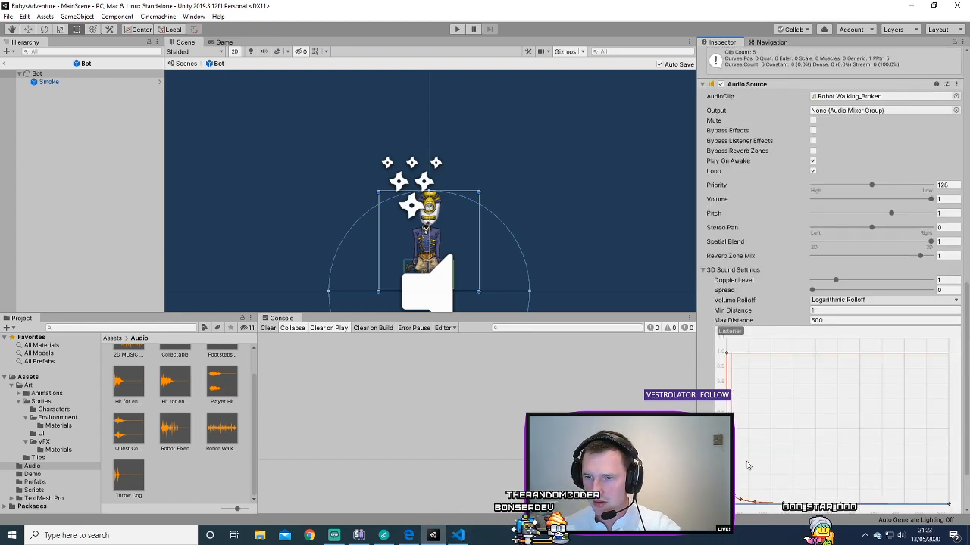
{"action": "scroll", "coordinate": [710, 307], "scroll_direction": "down", "scroll_amount": 3}
{"action": "scroll", "coordinate": [485, 219], "scroll_direction": "down", "scroll_amount": 6}
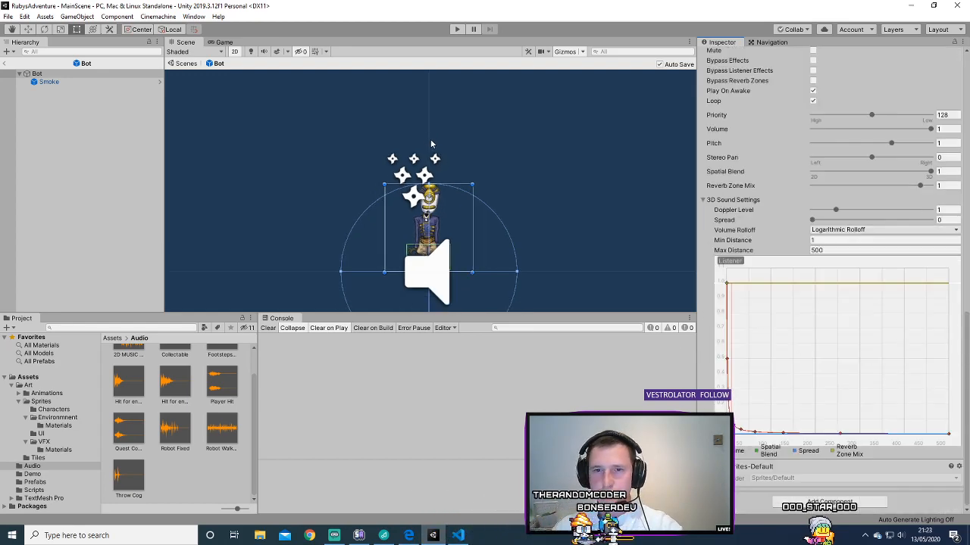
{"action": "scroll", "coordinate": [485, 218], "scroll_direction": "down", "scroll_amount": 4}
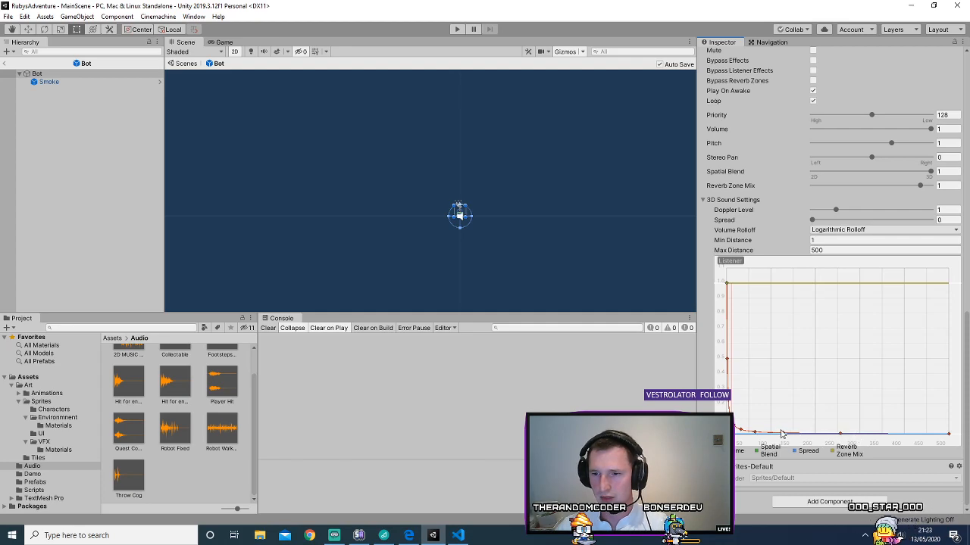
{"action": "scroll", "coordinate": [780, 435], "scroll_direction": "up", "scroll_amount": 10}
{"action": "scroll", "coordinate": [780, 437], "scroll_direction": "down", "scroll_amount": 10}
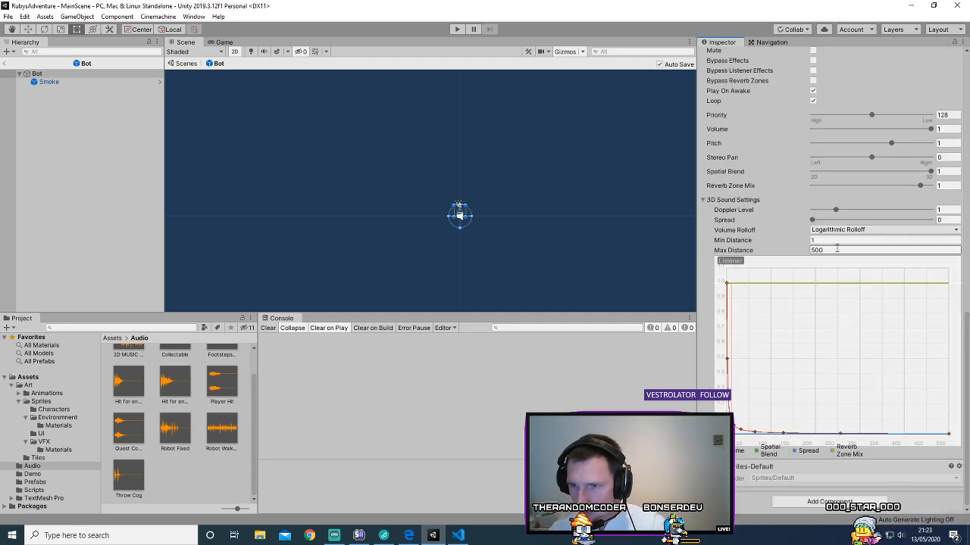
{"action": "type", "text": "20"}
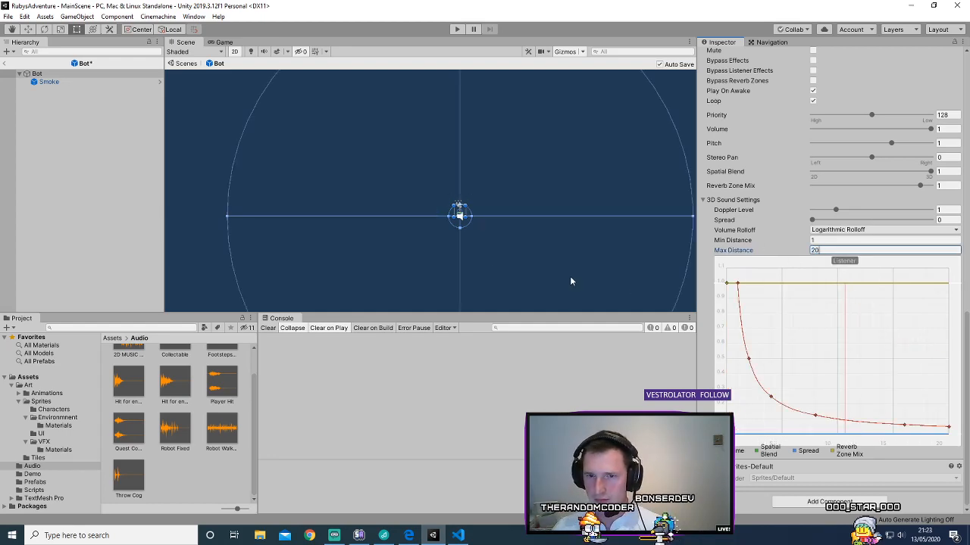
{"action": "scroll", "coordinate": [470, 266], "scroll_direction": "down", "scroll_amount": 1}
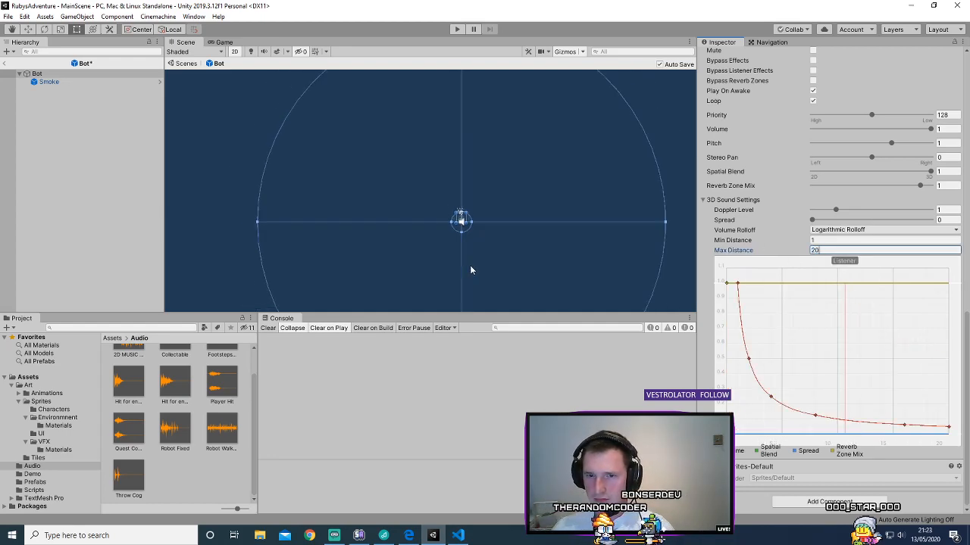
- Reduce the Audio Source's Max Distance to 10 and select the Min Distance value
{"action": "type", "text": "10"}
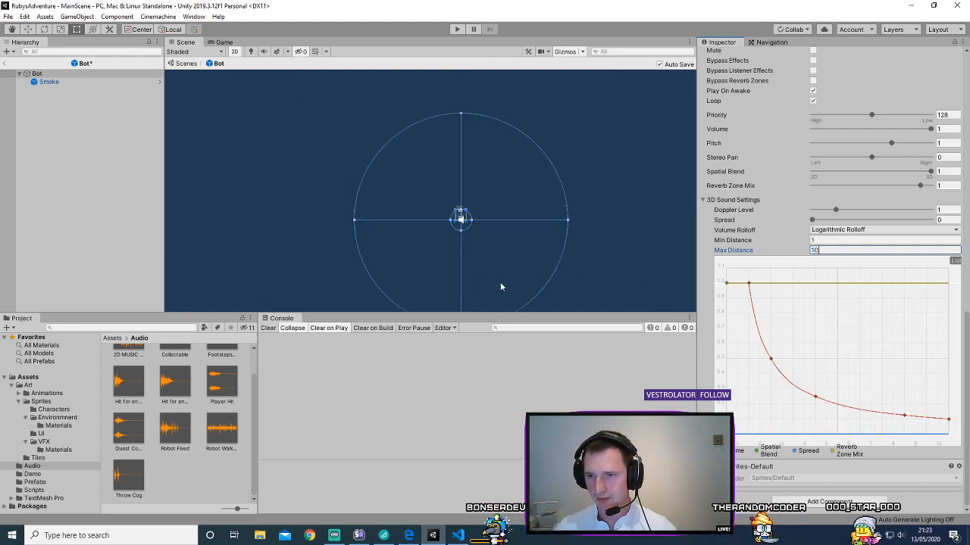
{"action": "left_click", "coordinate": [823, 240]}
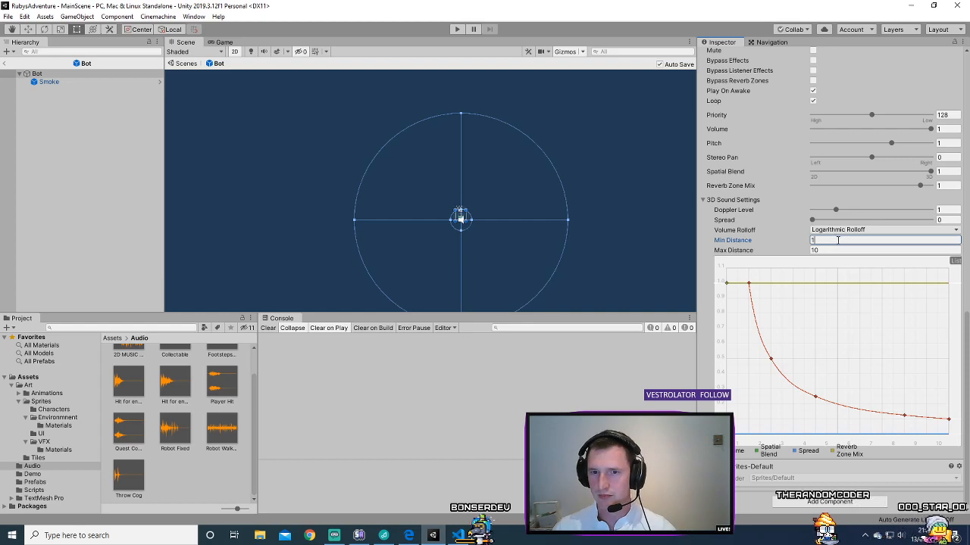
{"action": "double_click", "coordinate": [837, 240]}
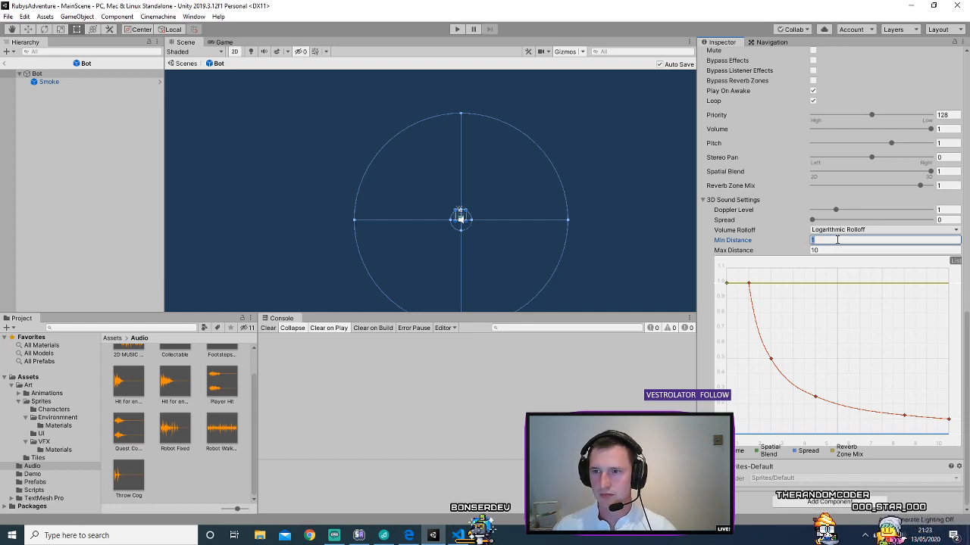
- Return to the tutorial in the browser and read the Max Distance instructions, saving the prefab and the 3D attenuation explanation
{"action": "left_click", "coordinate": [409, 536]}
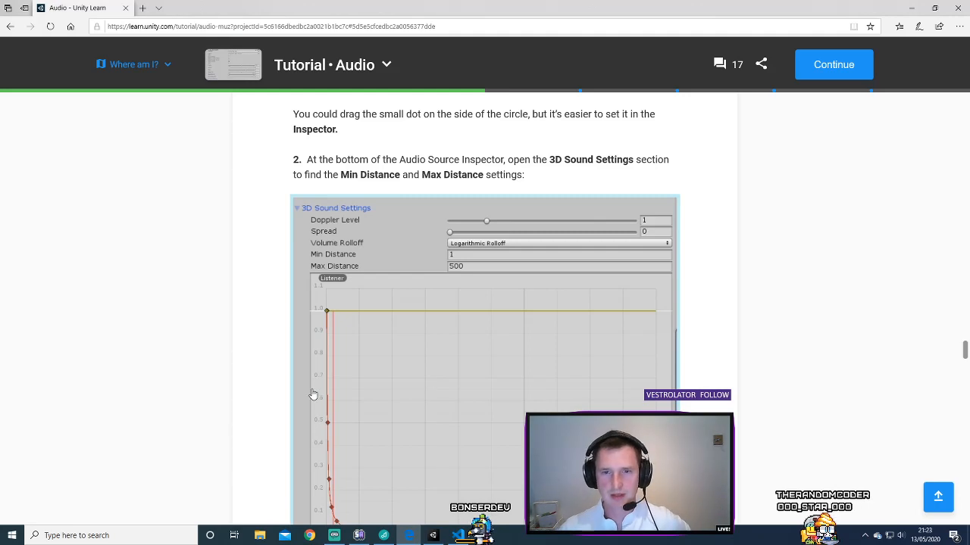
{"action": "scroll", "coordinate": [252, 388], "scroll_direction": "down", "scroll_amount": 3}
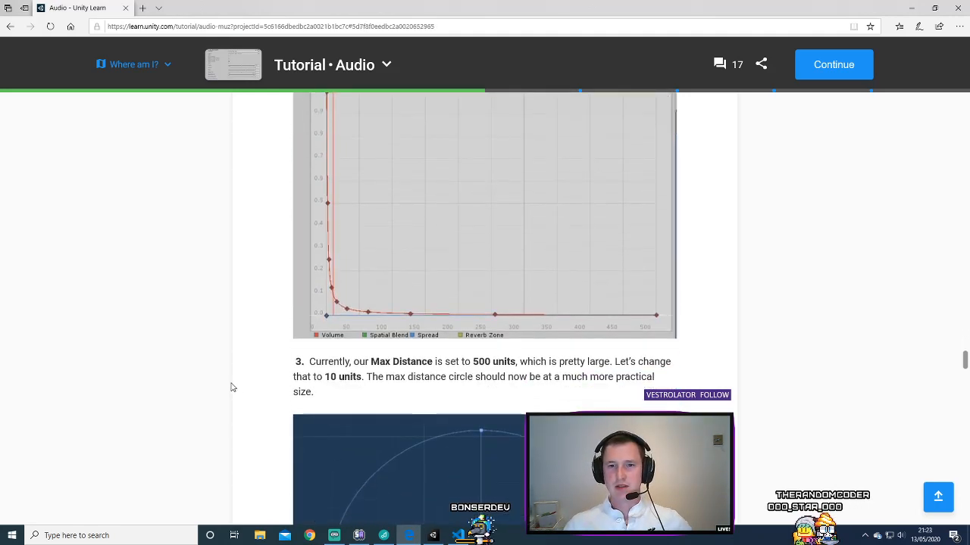
{"action": "scroll", "coordinate": [231, 387], "scroll_direction": "down", "scroll_amount": 3}
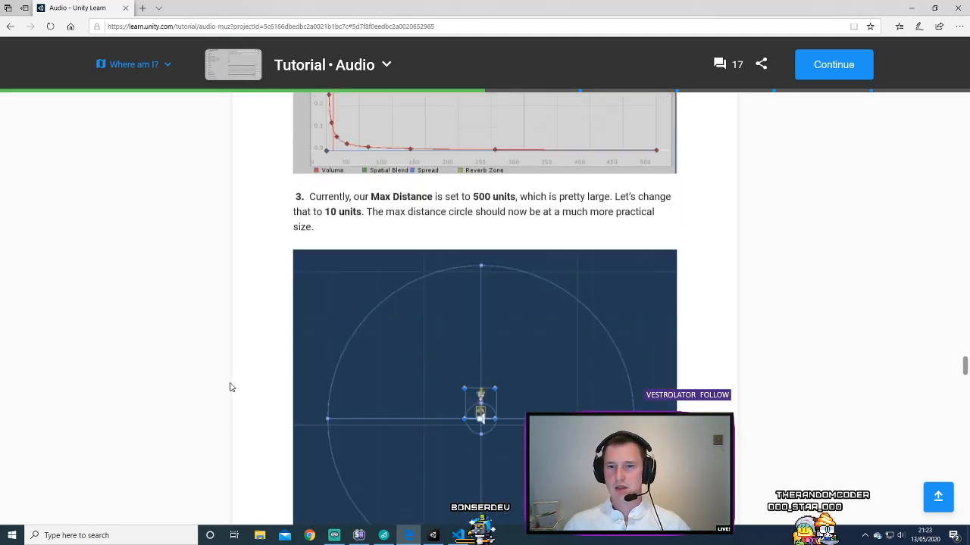
{"action": "scroll", "coordinate": [221, 387], "scroll_direction": "down", "scroll_amount": 4}
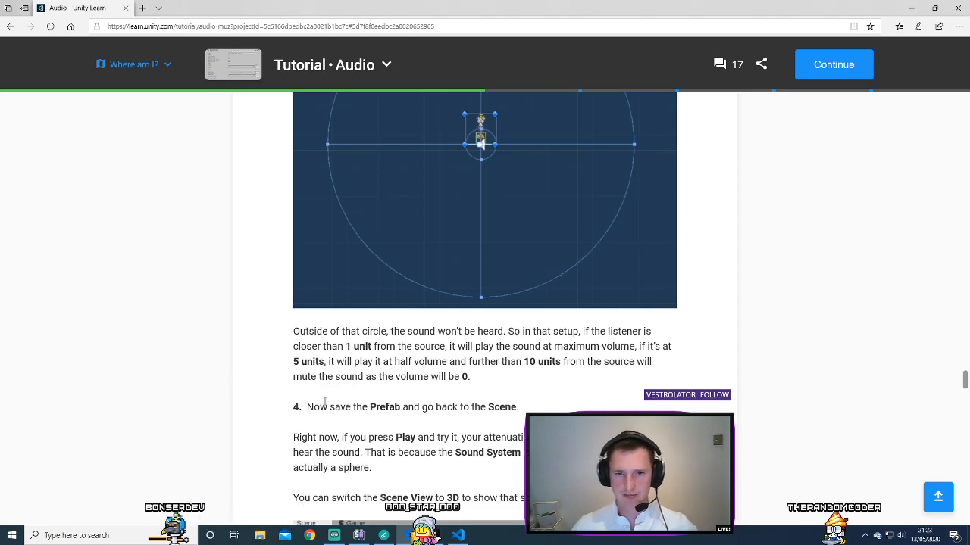
{"action": "scroll", "coordinate": [310, 409], "scroll_direction": "down", "scroll_amount": 1}
{"action": "left_click_drag", "start_coordinate": [362, 365], "coordinate": [398, 398]}
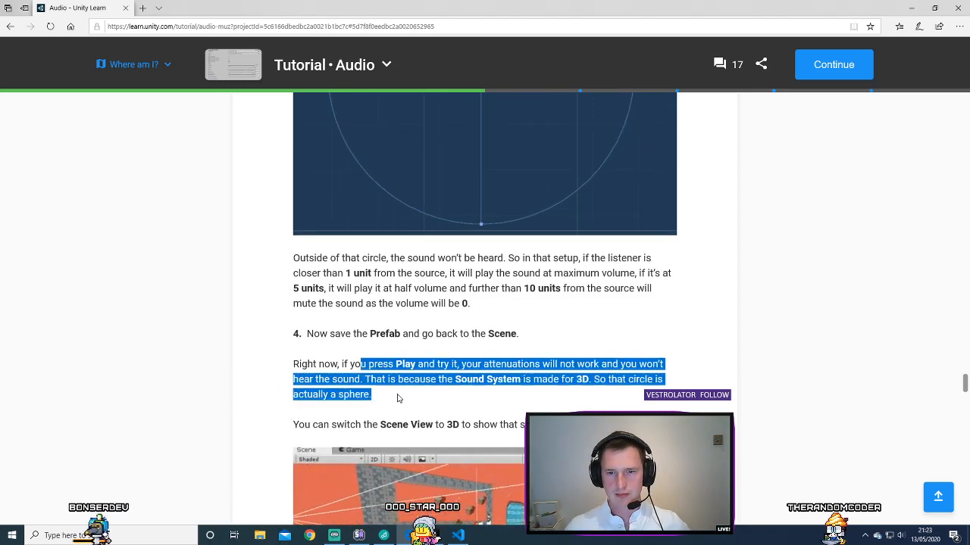
- Read the rest of the sound attenuation section in the Audio tutorial and continue to section 8, Fixing attenuation
{"action": "left_click", "coordinate": [415, 403]}
{"action": "scroll", "coordinate": [347, 377], "scroll_direction": "down", "scroll_amount": 1}
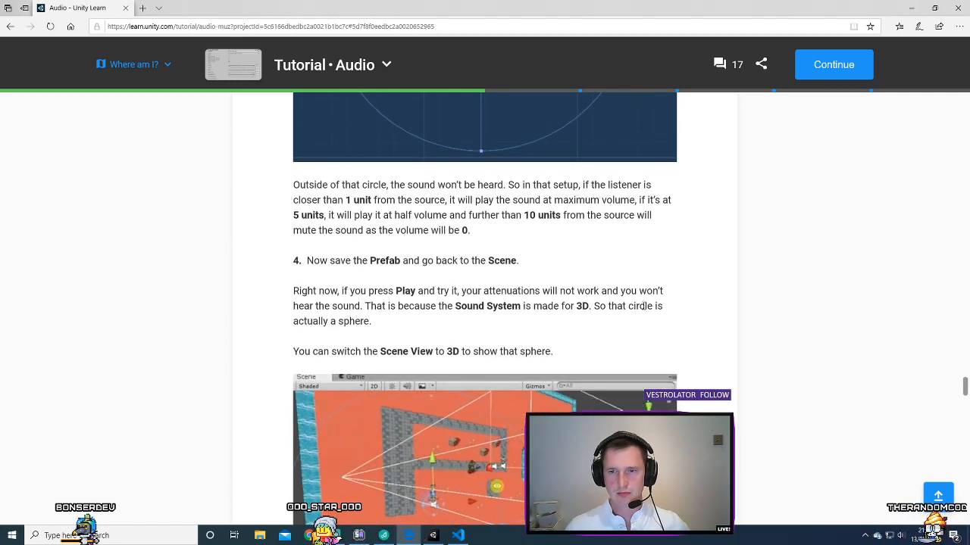
{"action": "scroll", "coordinate": [259, 353], "scroll_direction": "down", "scroll_amount": 1}
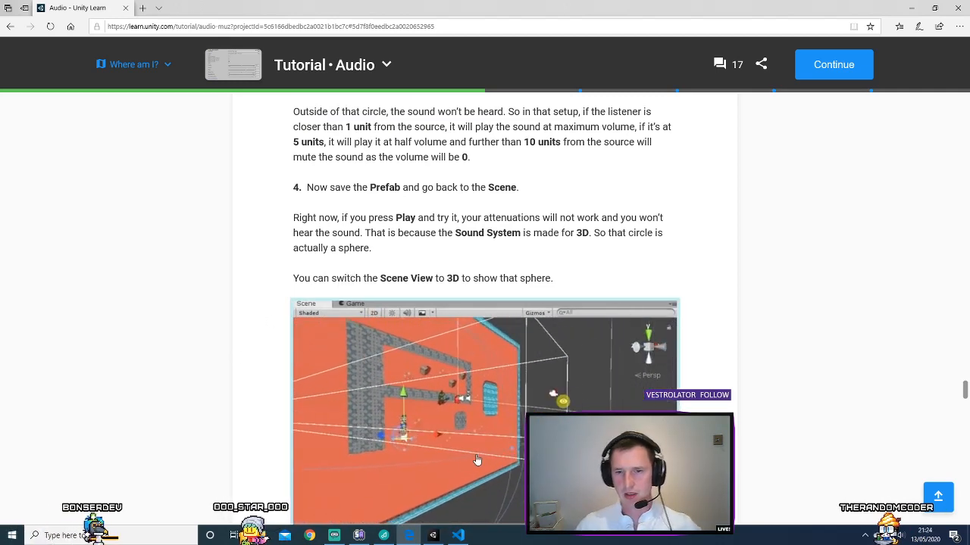
{"action": "scroll", "coordinate": [220, 357], "scroll_direction": "down", "scroll_amount": 5}
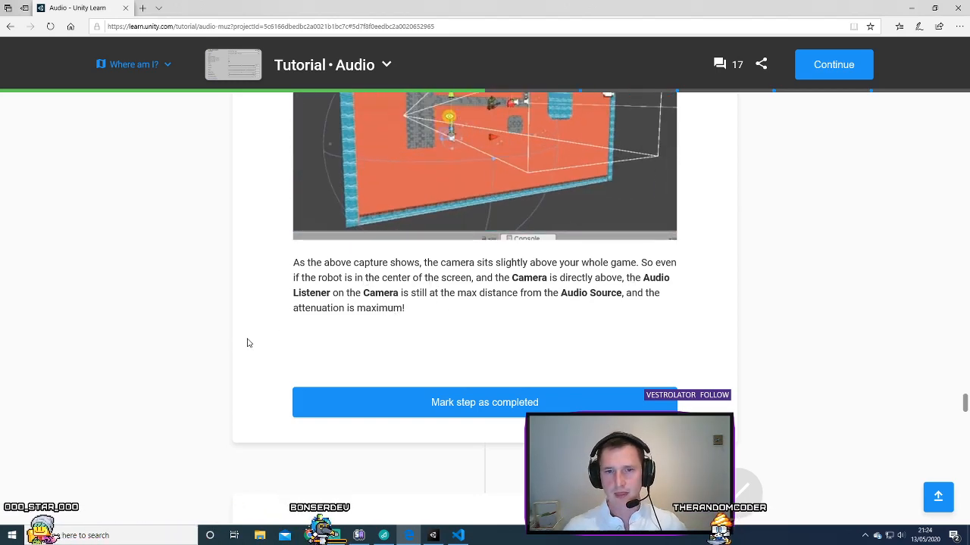
{"action": "left_click", "coordinate": [498, 329]}
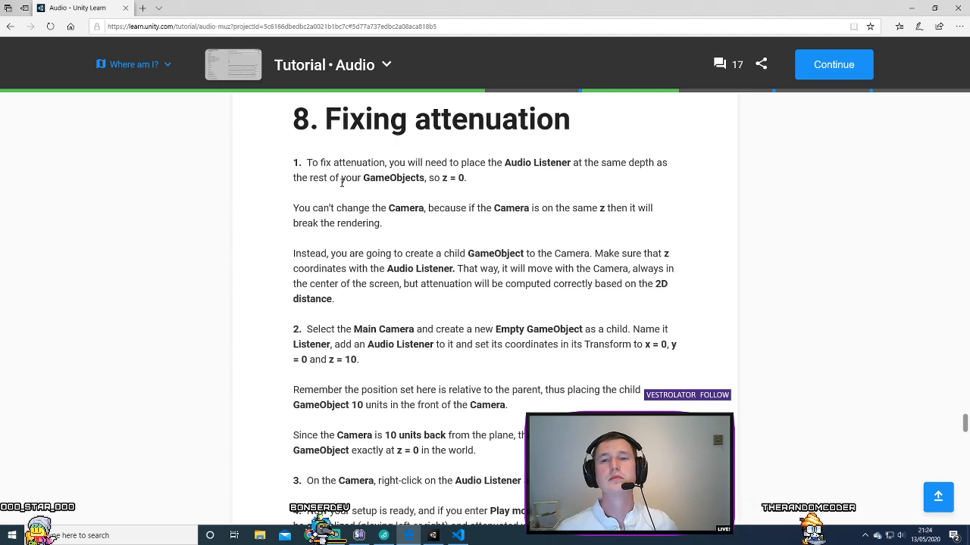
- Switch to Unity, leave the Bot prefab for MainScene and inspect the Audio Listener component on Main Camera
{"action": "left_click", "coordinate": [435, 536]}
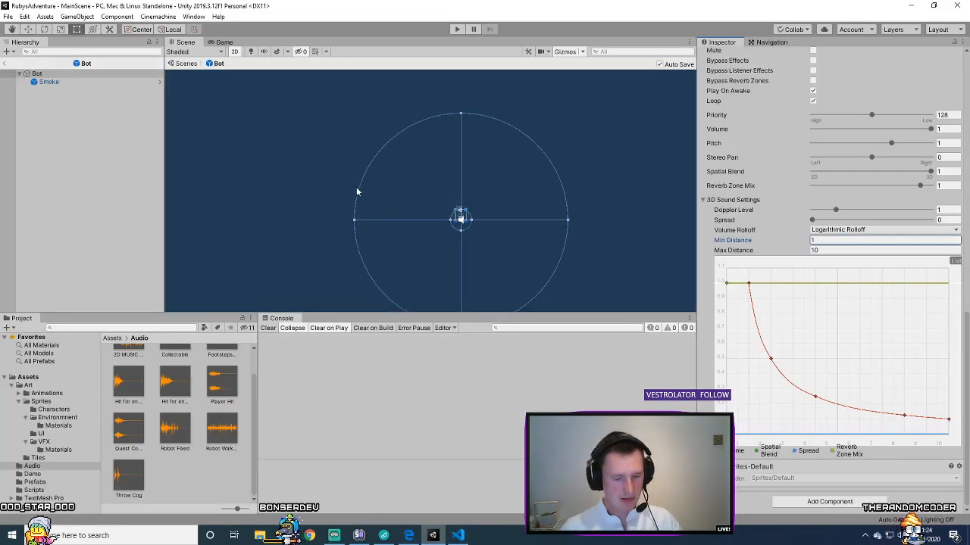
{"action": "left_click", "coordinate": [36, 74]}
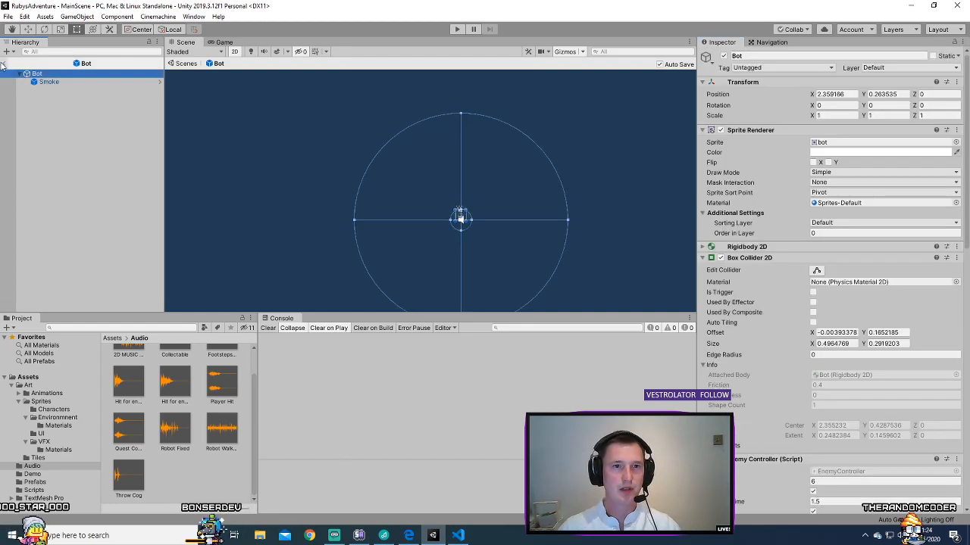
{"action": "left_click", "coordinate": [4, 64]}
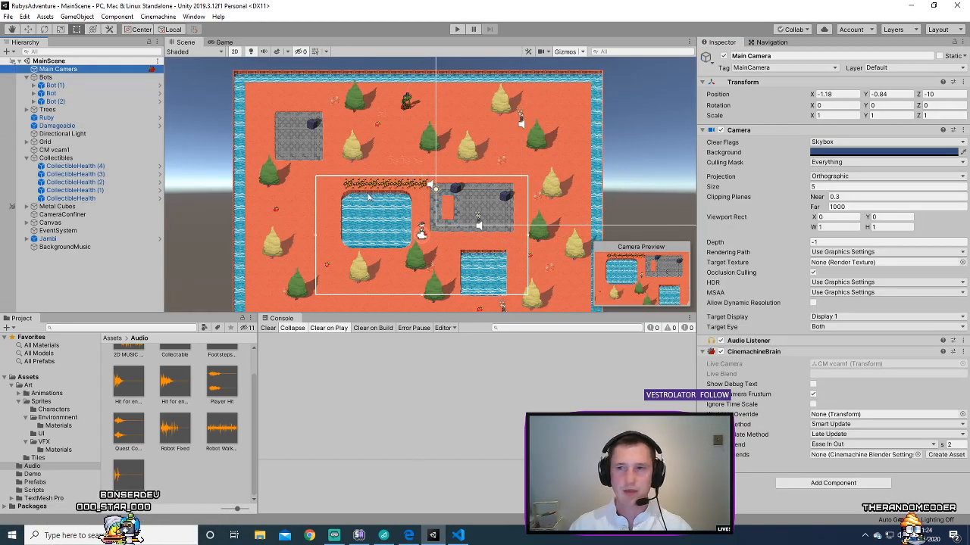
{"action": "left_click", "coordinate": [797, 344]}
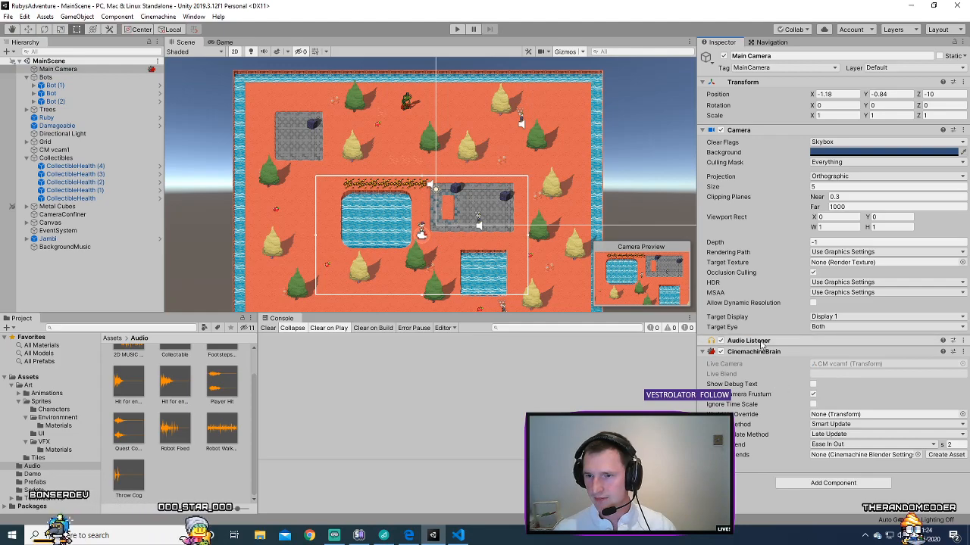
{"action": "left_click", "coordinate": [763, 344]}
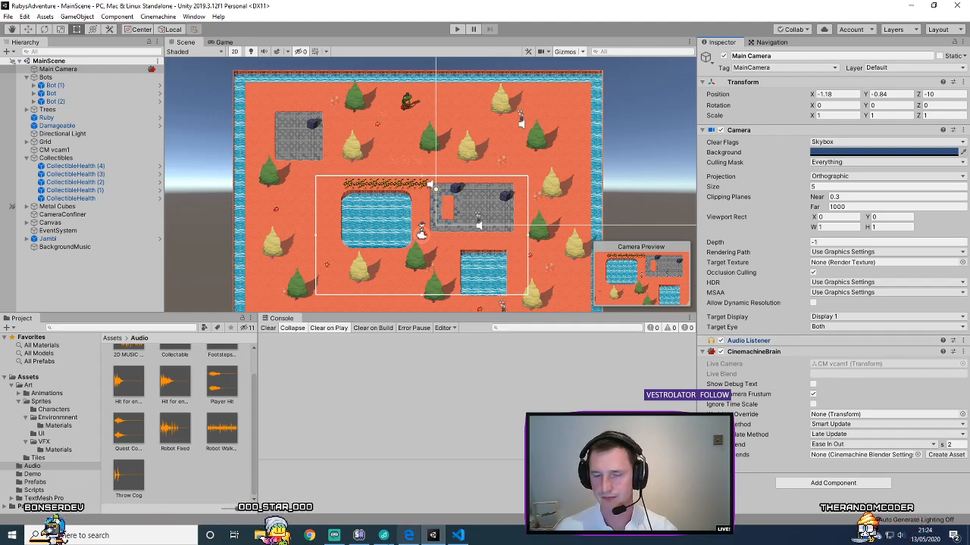
- Switch to the browser and read the Fixing attenuation instructions on creating a child listener object for the camera
{"action": "left_click", "coordinate": [409, 536]}
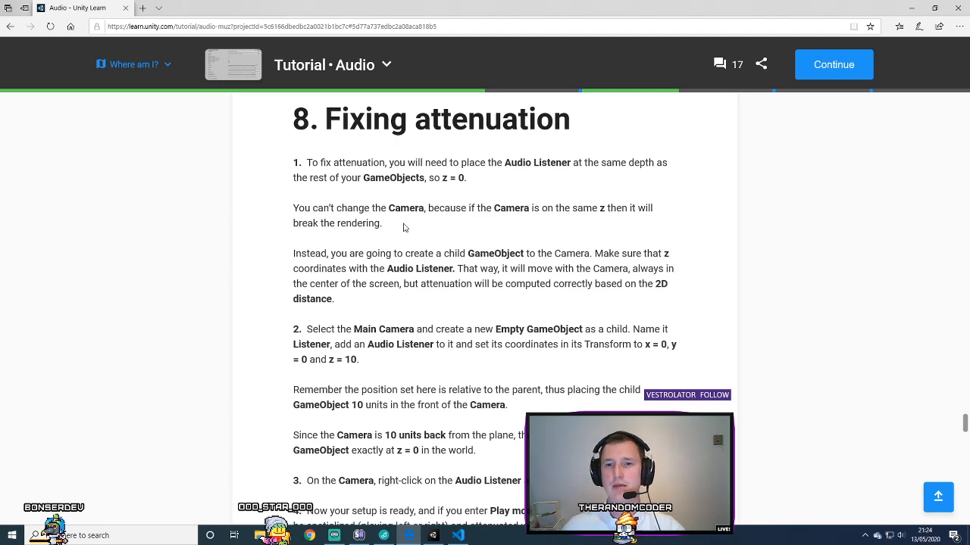
{"action": "left_click_drag", "start_coordinate": [350, 253], "coordinate": [417, 285]}
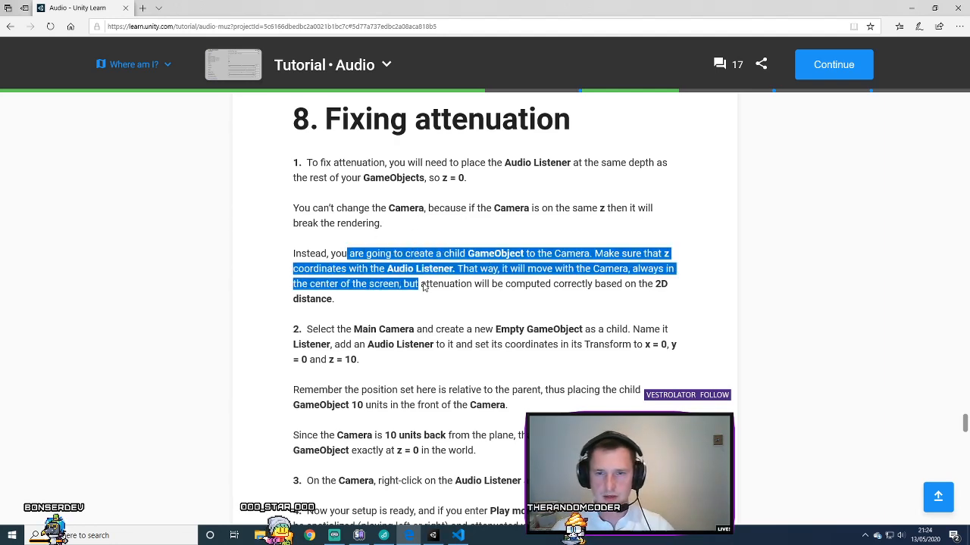
{"action": "left_click", "coordinate": [447, 296]}
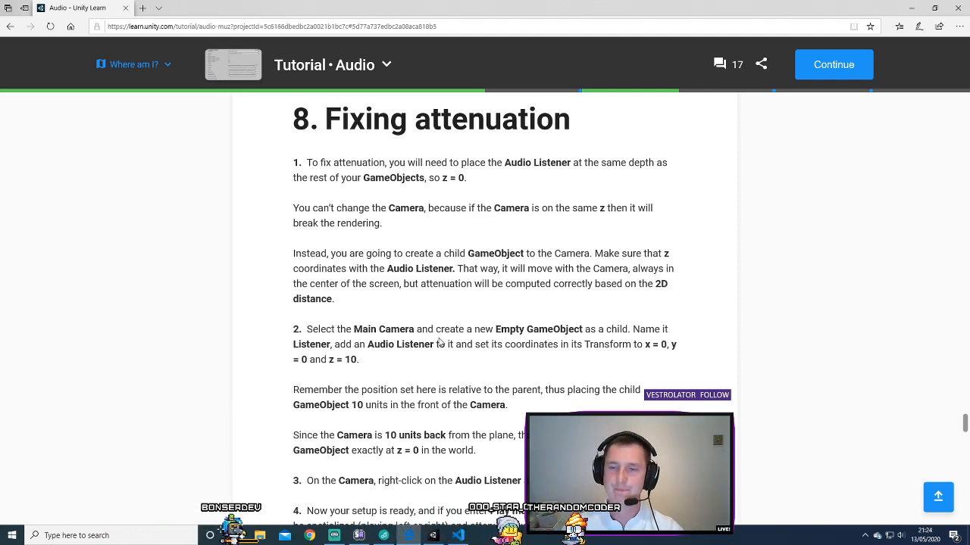
{"action": "scroll", "coordinate": [276, 331], "scroll_direction": "down", "scroll_amount": 1}
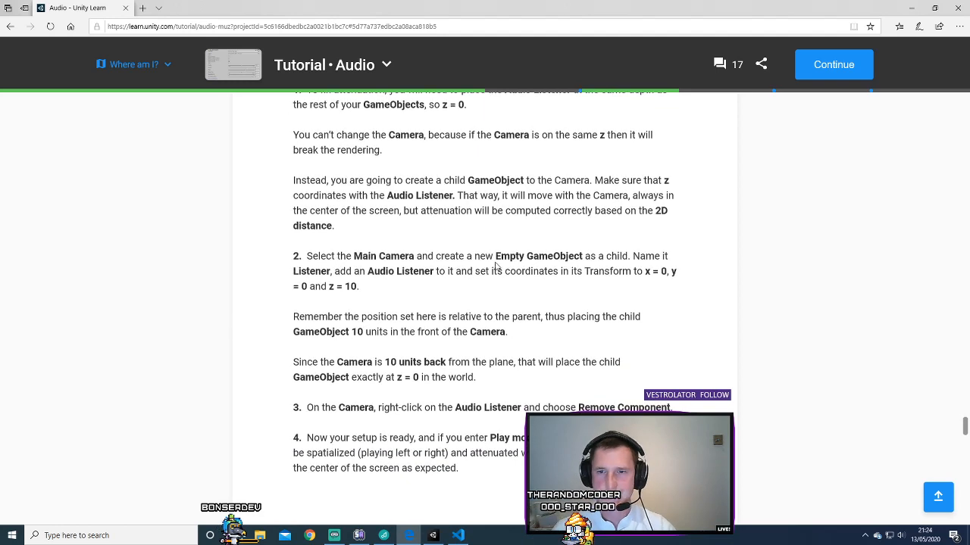
{"action": "left_click_drag", "start_coordinate": [463, 258], "coordinate": [472, 271]}
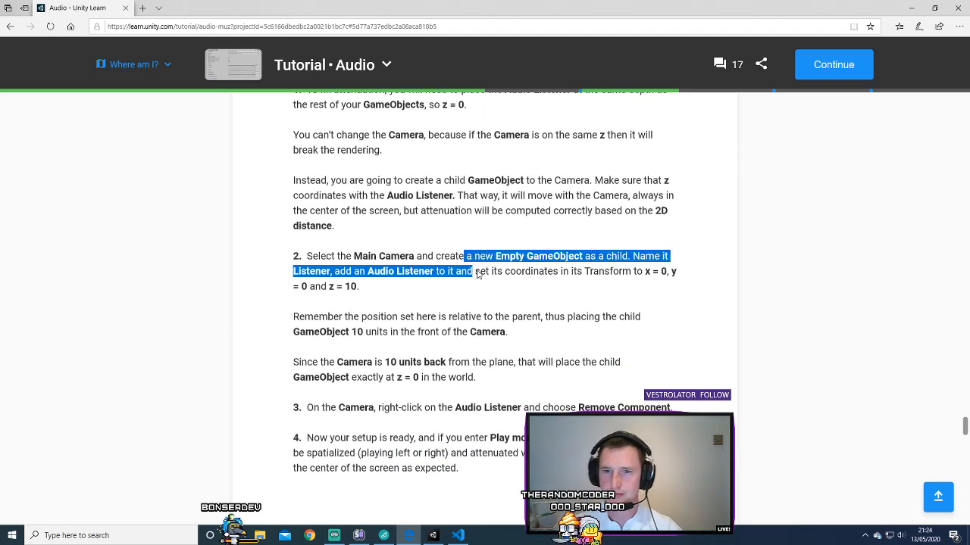
{"action": "left_click", "coordinate": [493, 288]}
{"action": "scroll", "coordinate": [288, 281], "scroll_direction": "down", "scroll_amount": 1}
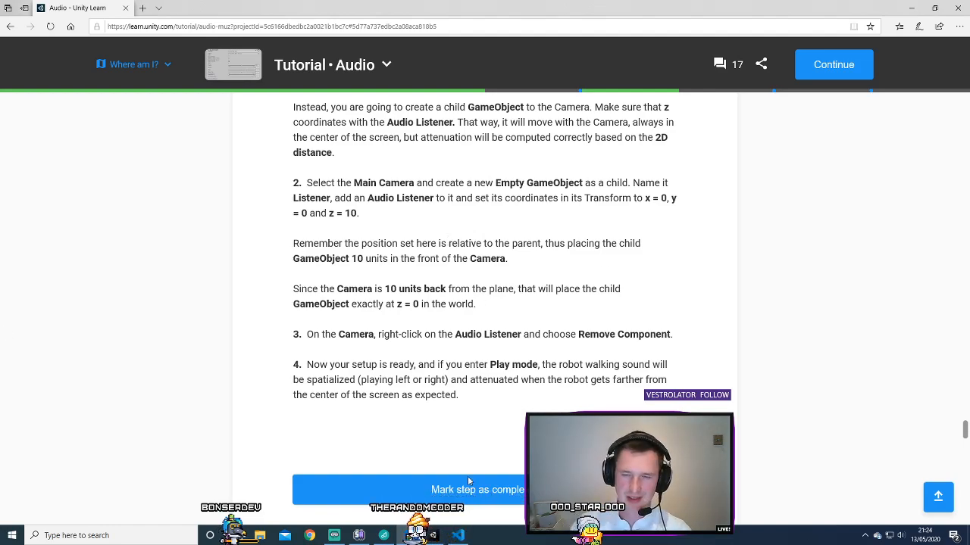
- Switch to Unity and create an empty GameObject as a child of Main Camera
{"action": "left_click", "coordinate": [433, 536]}
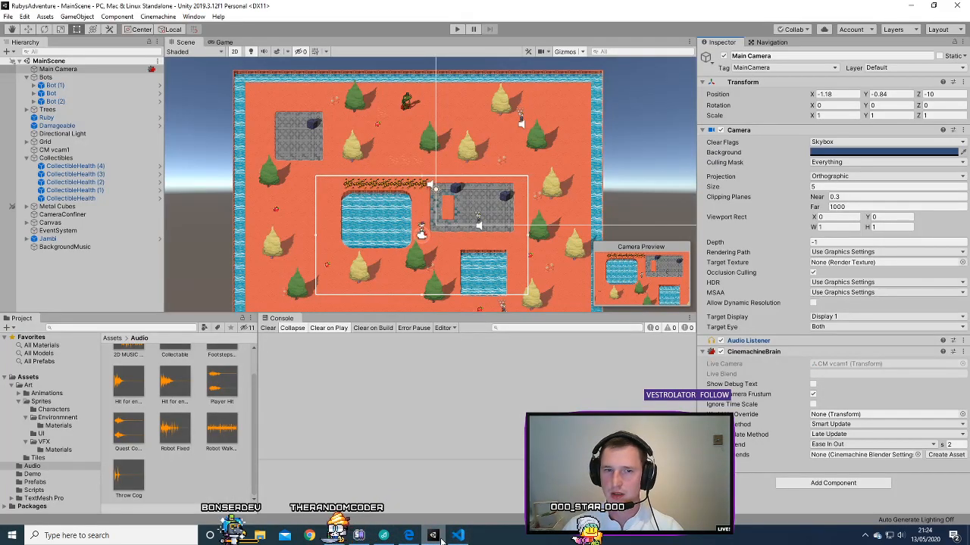
{"action": "double_click", "coordinate": [91, 70]}
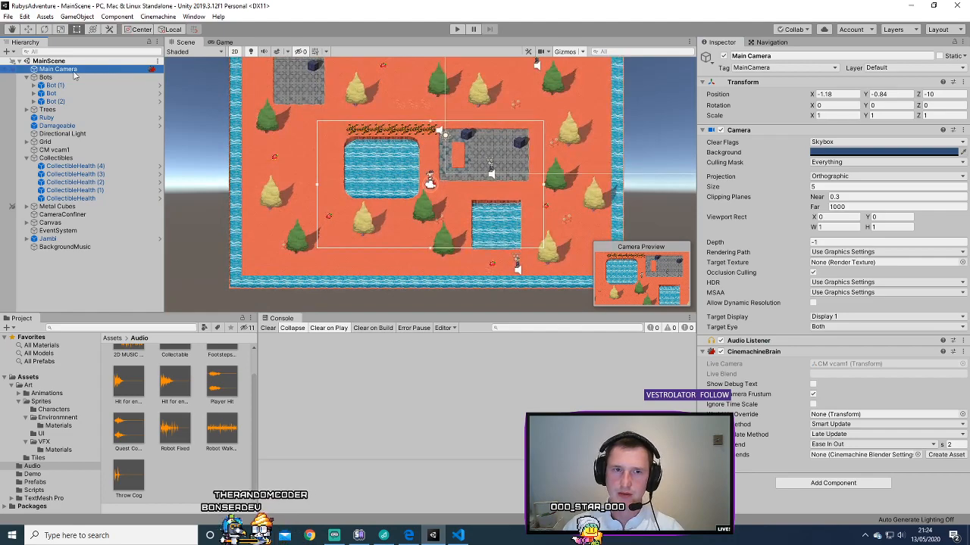
{"action": "right_click", "coordinate": [72, 73]}
{"action": "mouse_move", "coordinate": [116, 247]}
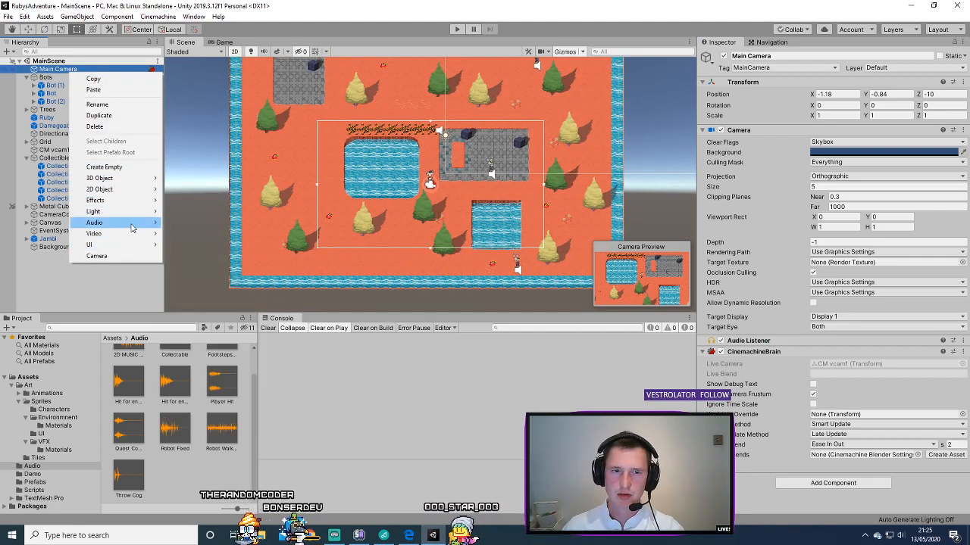
{"action": "mouse_move", "coordinate": [130, 226]}
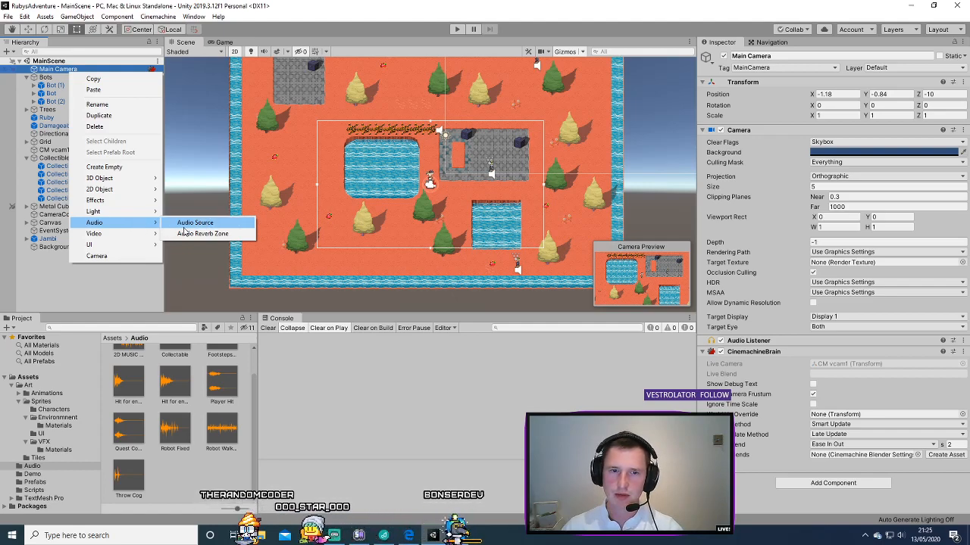
{"action": "left_click", "coordinate": [104, 166]}
{"action": "right_click", "coordinate": [78, 78]}
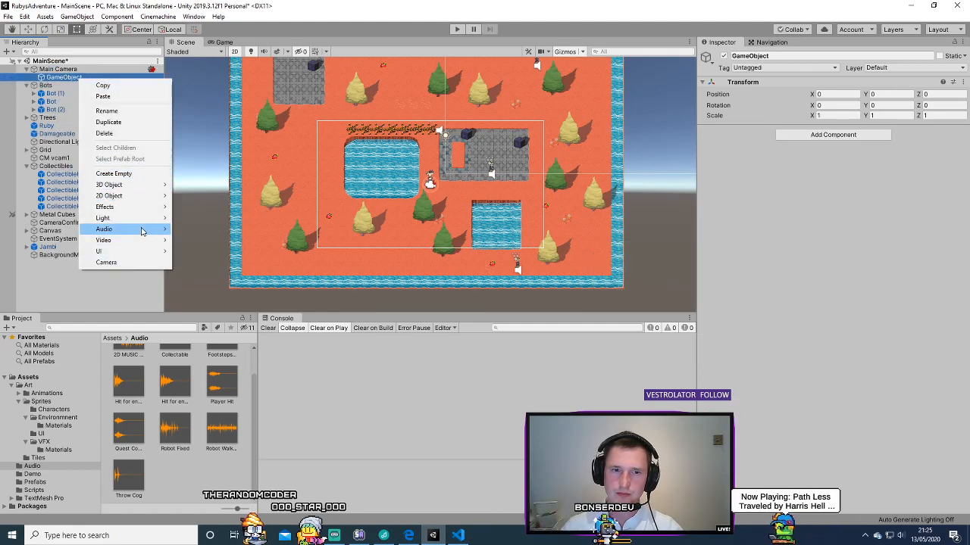
{"action": "mouse_move", "coordinate": [159, 231]}
{"action": "left_click", "coordinate": [941, 315]}
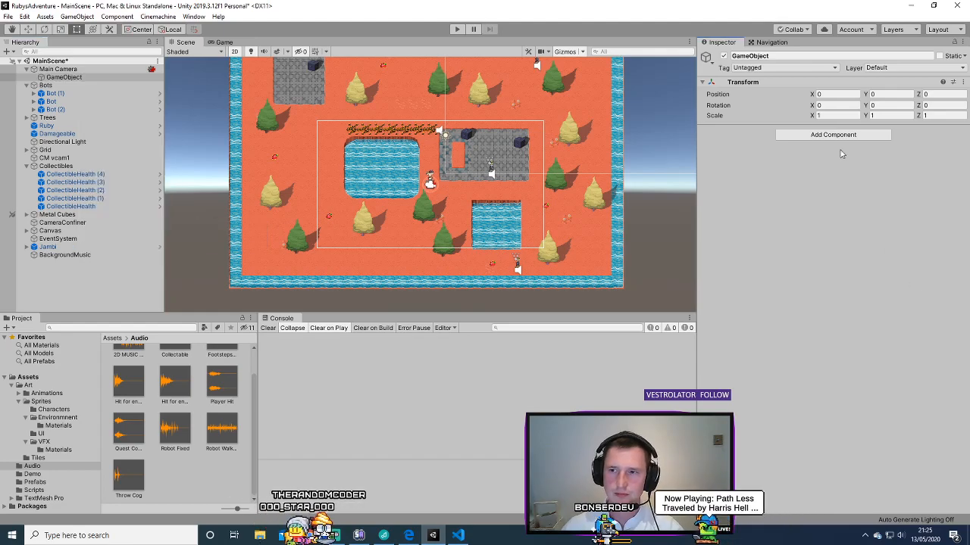
- Add an Audio Listener component to the empty GameObject under Main Camera
{"action": "left_click", "coordinate": [834, 137]}
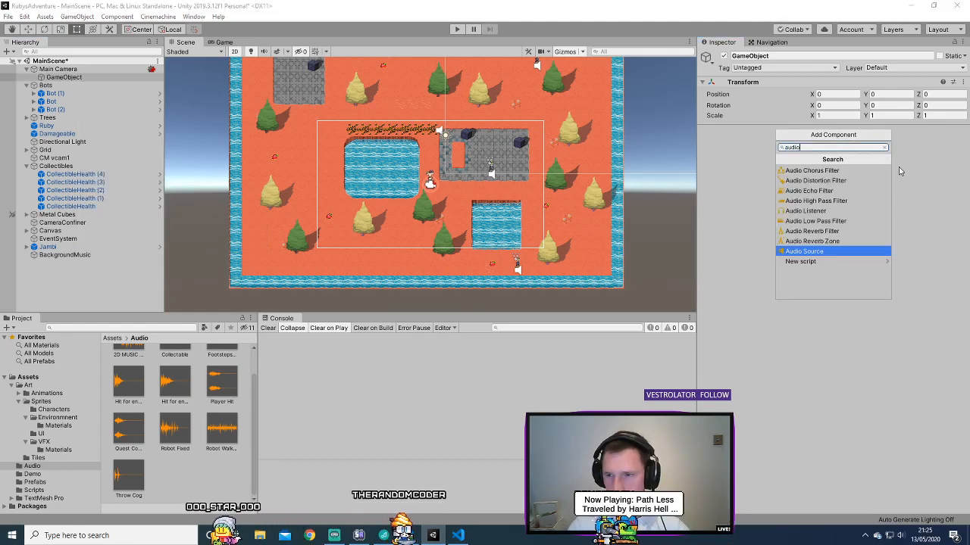
{"action": "key", "text": "Up"}
{"action": "key", "text": "Up"}
{"action": "key", "text": "Up"}
{"action": "key", "text": "Up"}
{"action": "key", "text": "Return"}
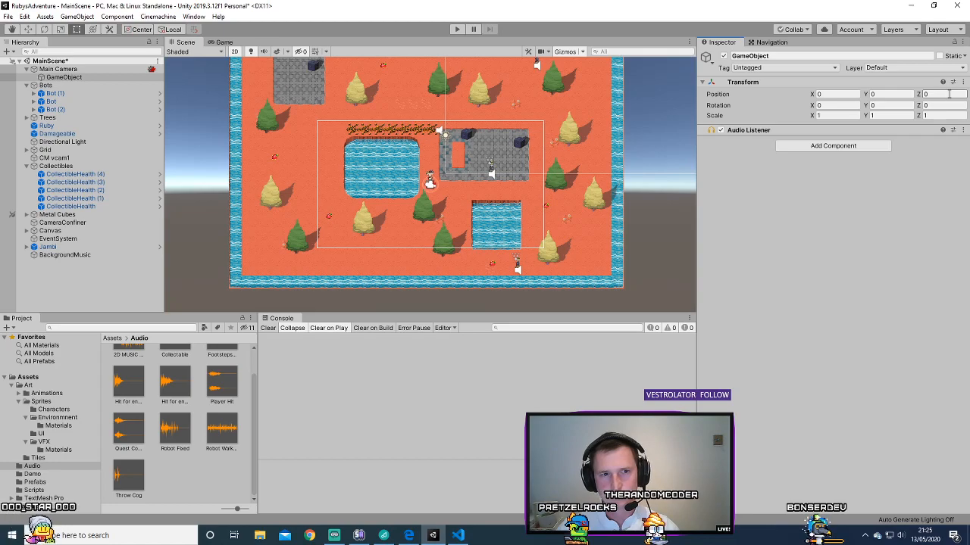
- Check the component options of Main Camera's Audio Listener, reread the tutorial's listener instructions in the browser, and return to Unity
{"action": "left_click", "coordinate": [65, 69]}
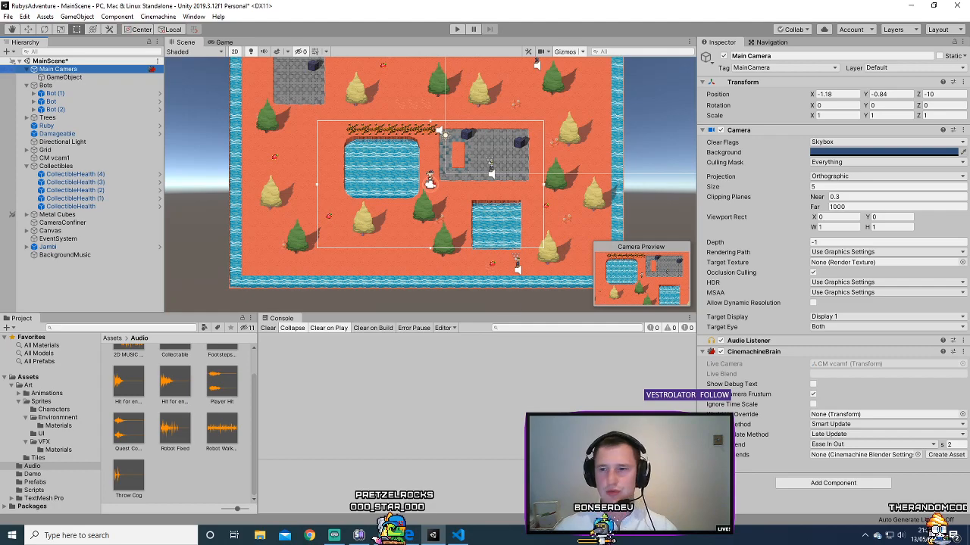
{"action": "right_click", "coordinate": [796, 342]}
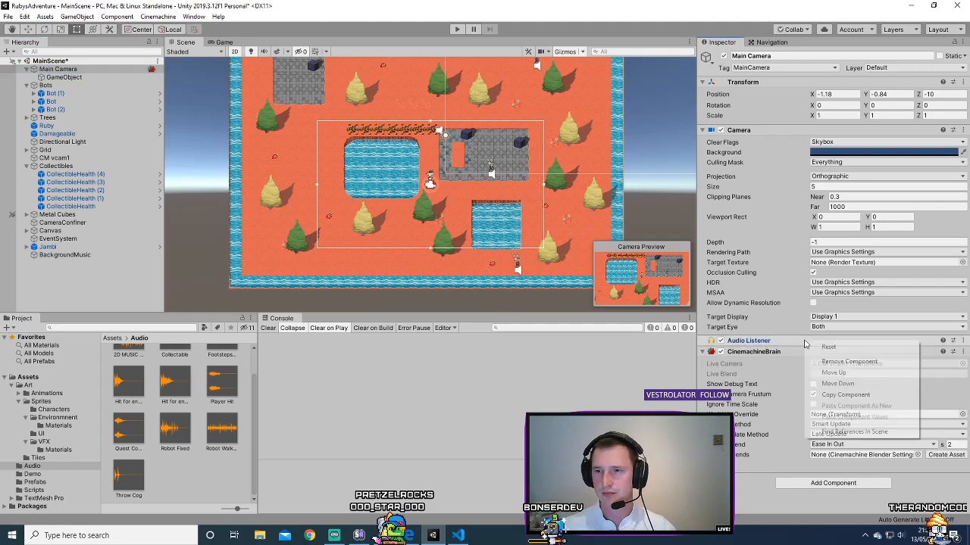
{"action": "left_click", "coordinate": [409, 534]}
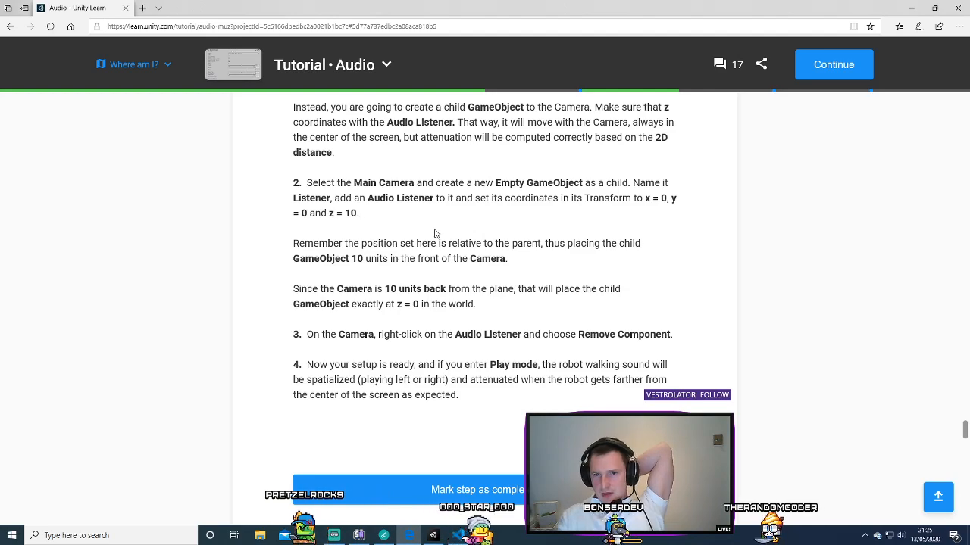
{"action": "left_click", "coordinate": [457, 535]}
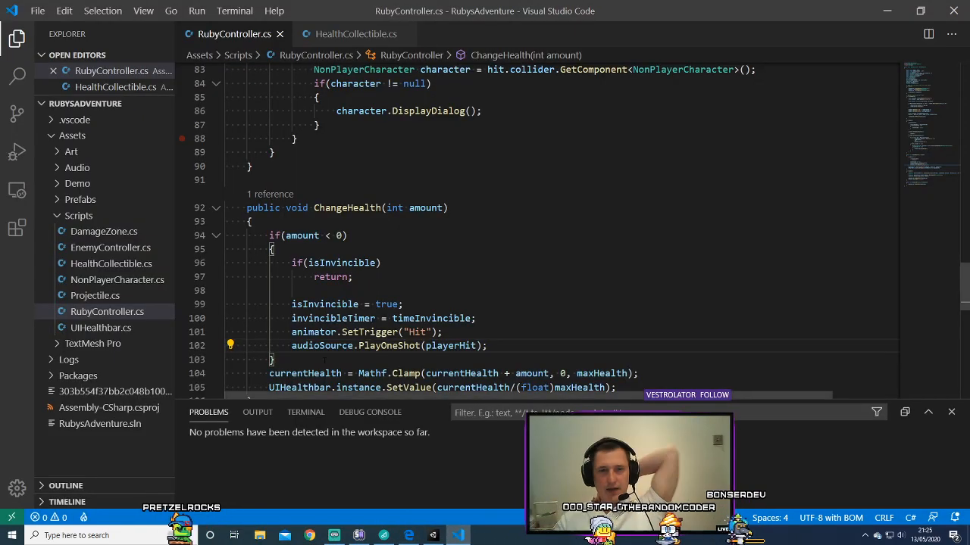
{"action": "left_click", "coordinate": [433, 535]}
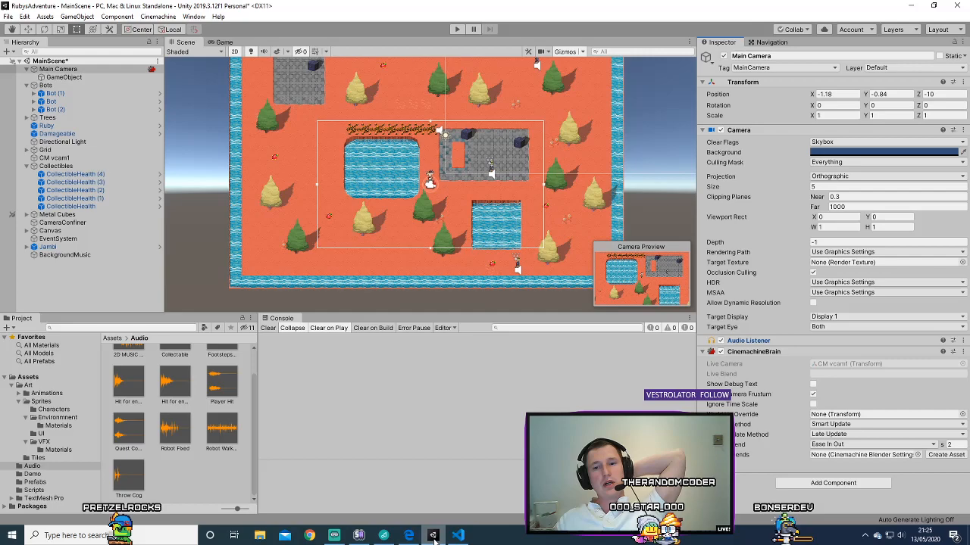
- Rename Main Camera's child GameObject to AudioListener and set its Z position to 10
{"action": "left_click", "coordinate": [78, 77]}
{"action": "right_click", "coordinate": [69, 78]}
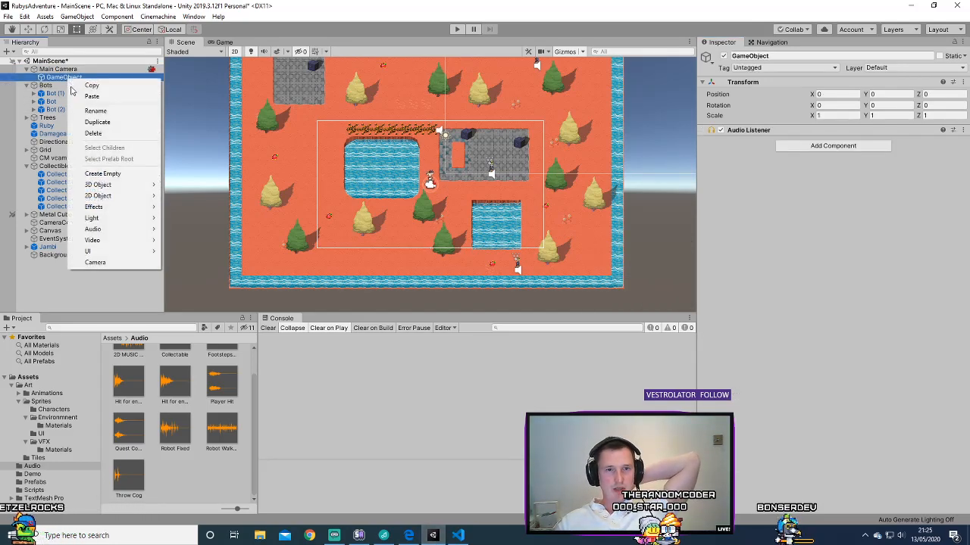
{"action": "left_click", "coordinate": [106, 111]}
{"action": "type", "text": "AudioListener"}
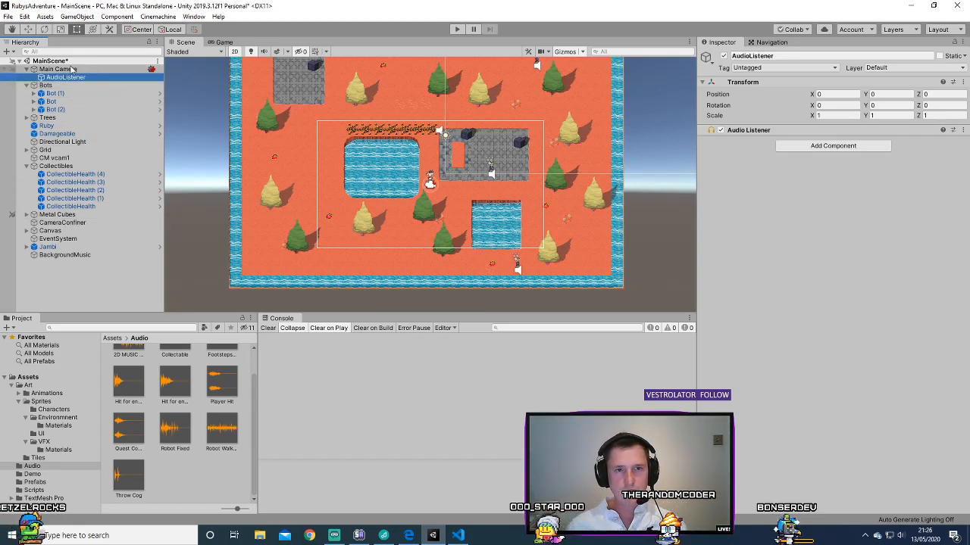
{"action": "left_click", "coordinate": [881, 240]}
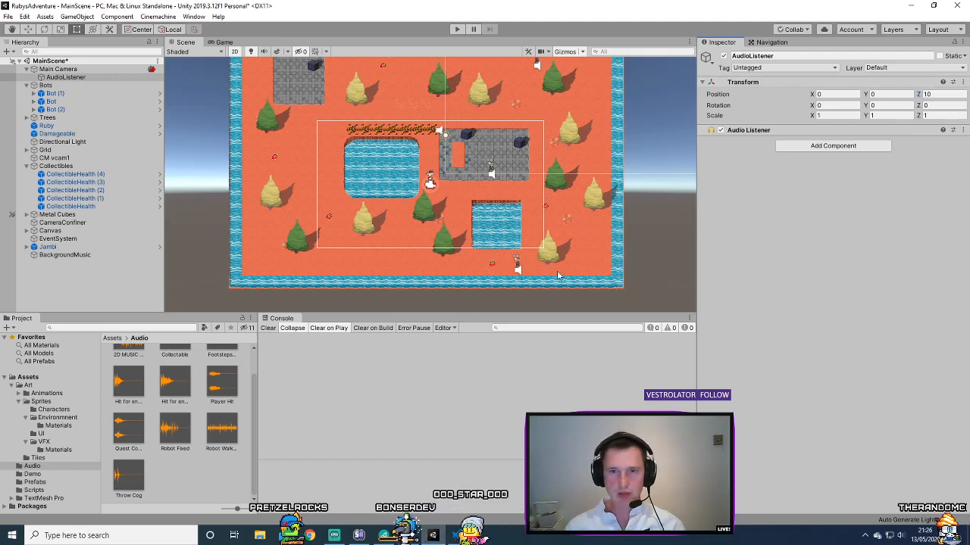
- Consult the tutorial, remove the Audio Listener component from Main Camera in Unity, and switch back to the tutorial in the browser
{"action": "key", "text": "alt+Tab"}
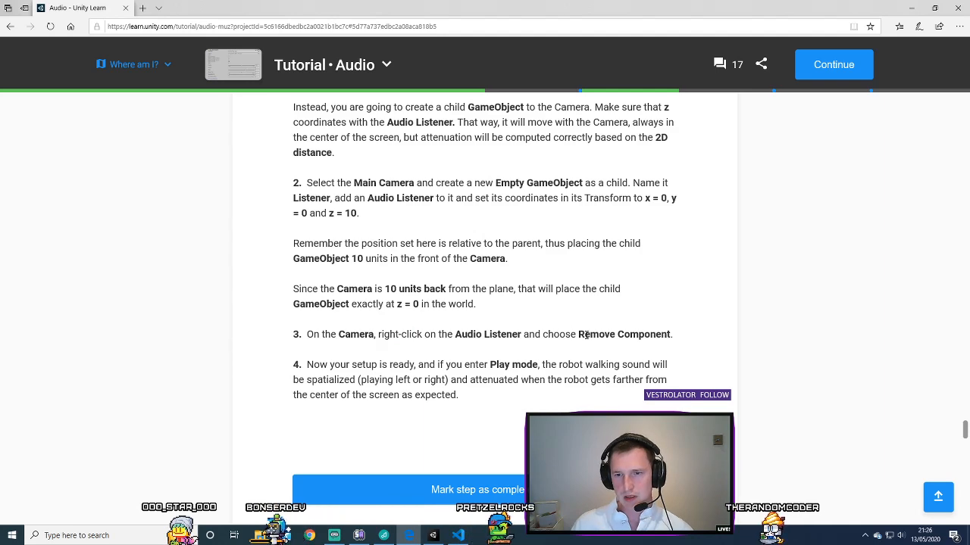
{"action": "left_click", "coordinate": [434, 536]}
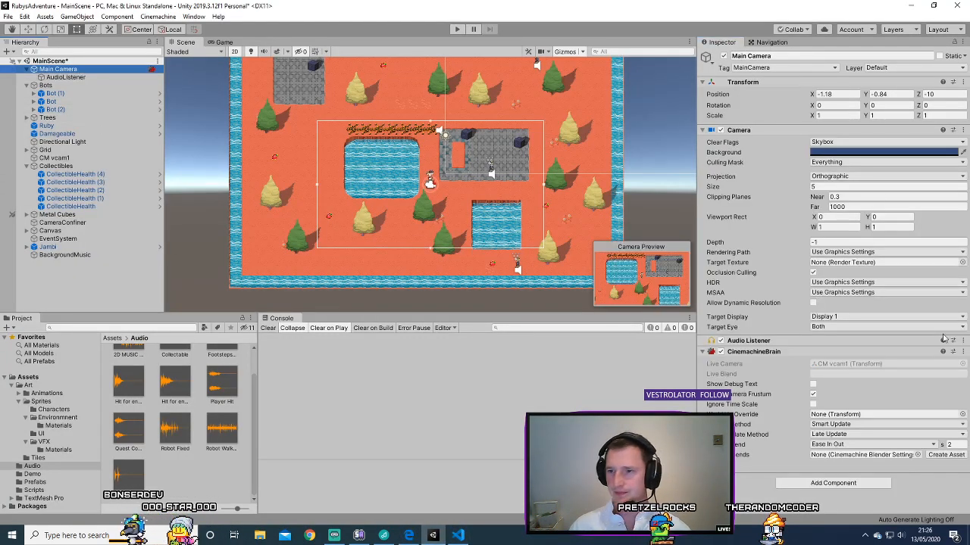
{"action": "right_click", "coordinate": [820, 341]}
{"action": "left_click", "coordinate": [841, 359]}
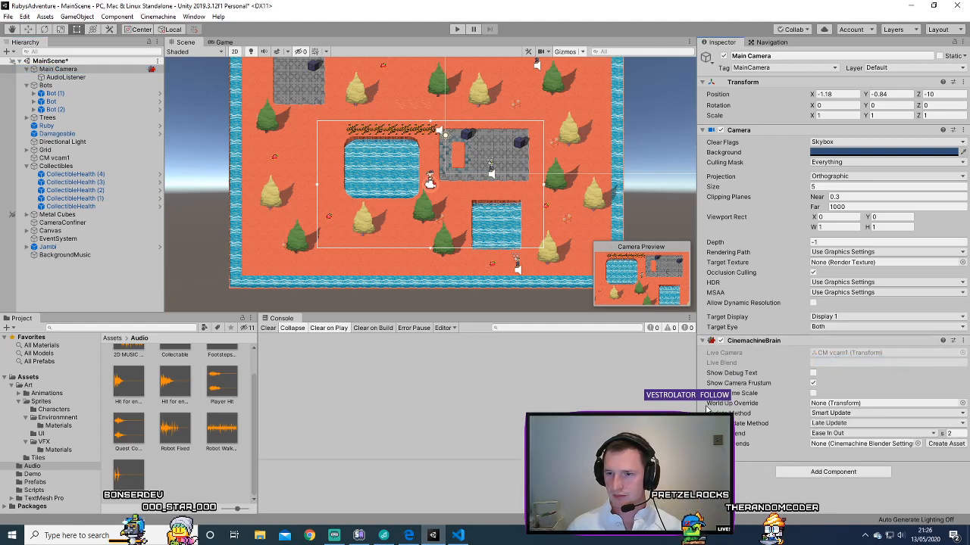
{"action": "left_click", "coordinate": [410, 536]}
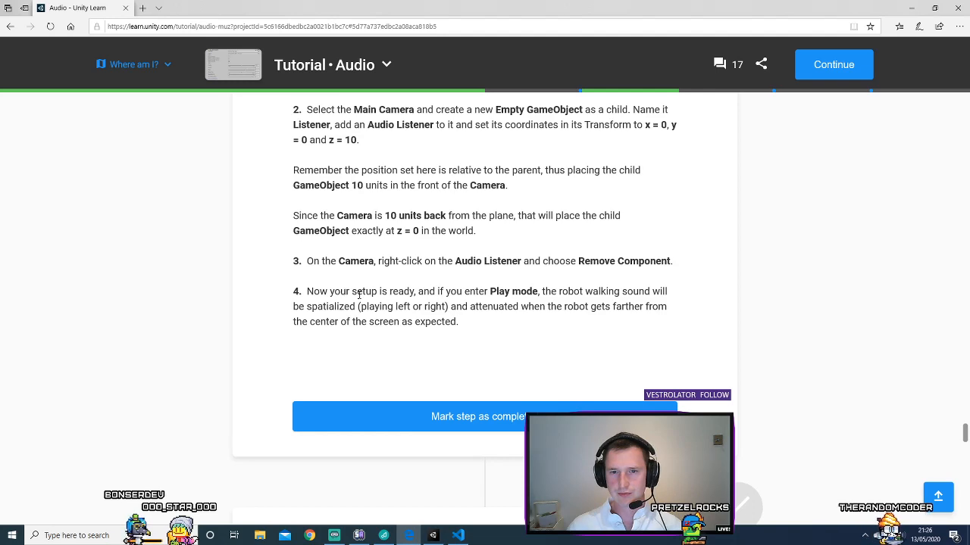
- Read the final instruction on fixing attenuation, mark that tutorial section as completed, and switch to Unity
{"action": "left_click_drag", "start_coordinate": [359, 294], "coordinate": [507, 331]}
{"action": "left_click", "coordinate": [522, 331]}
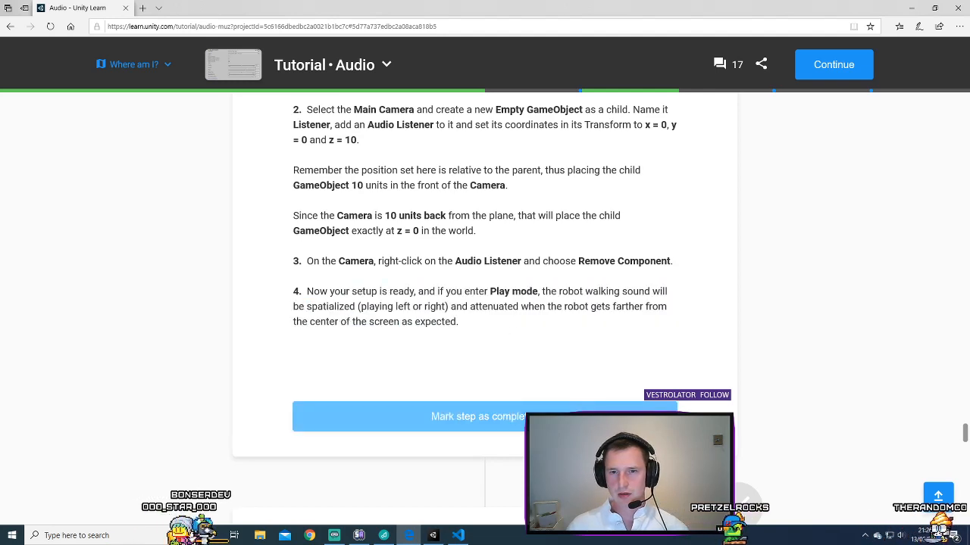
{"action": "left_click", "coordinate": [434, 536]}
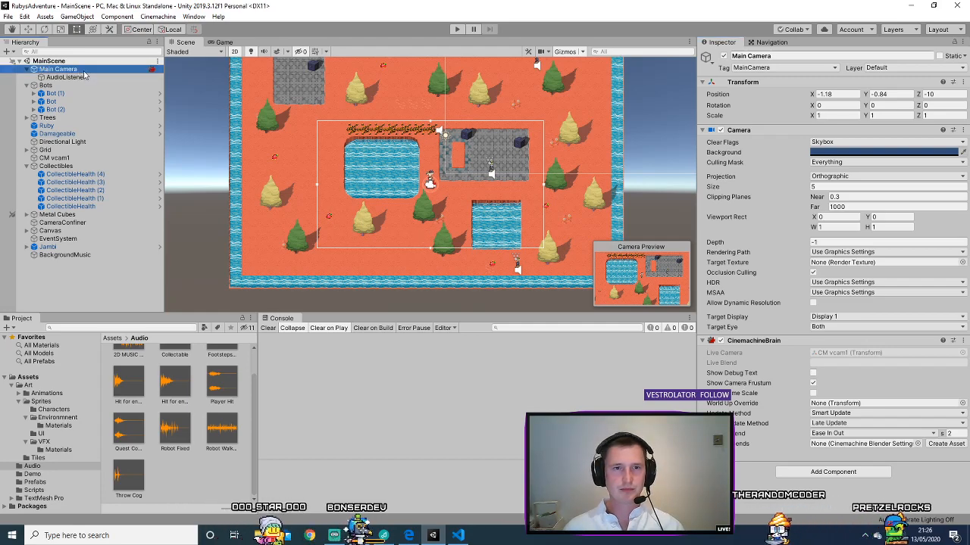
- Enter Play mode and walk Ruby west around the pond and back south to test how the robots' sound attenuates with distance
{"action": "left_click", "coordinate": [456, 29]}
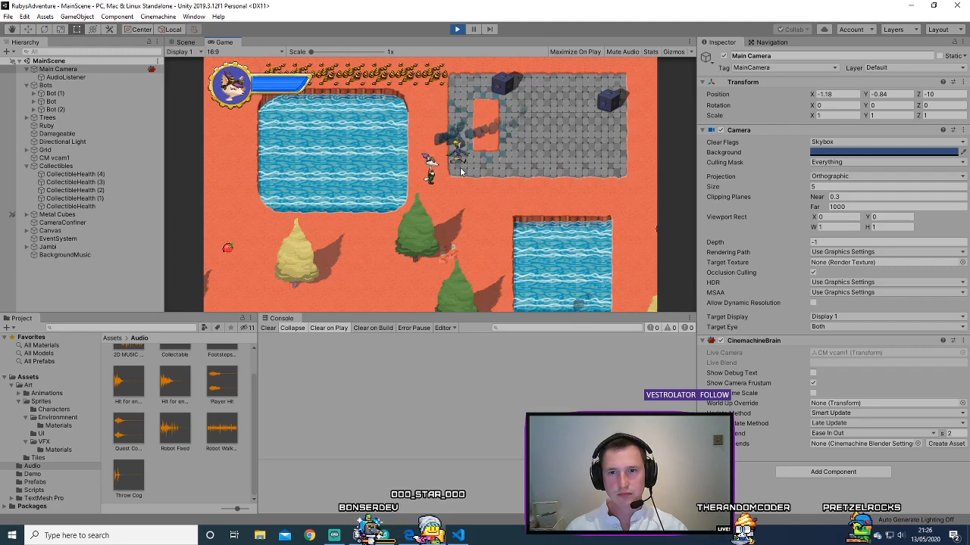
{"action": "key", "text": "Down"}
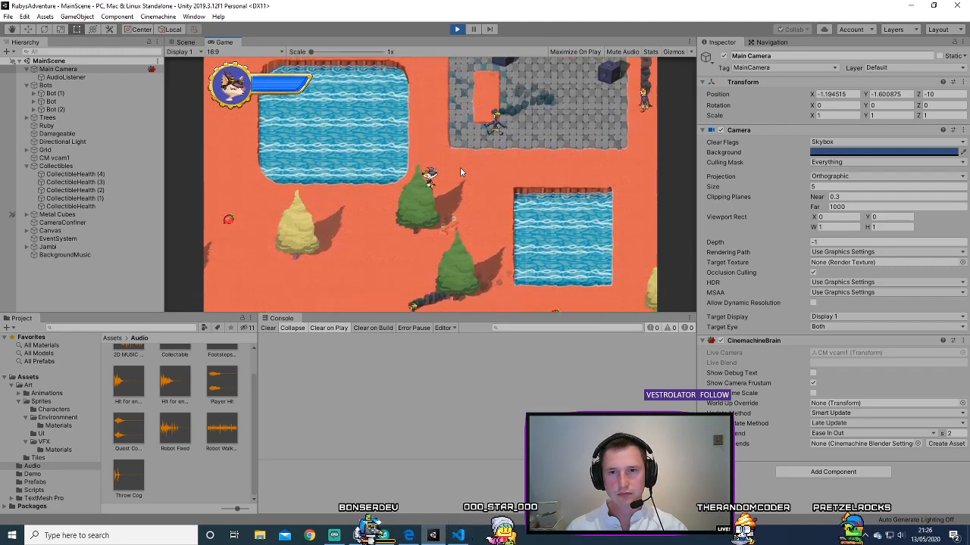
{"action": "key", "text": "Left"}
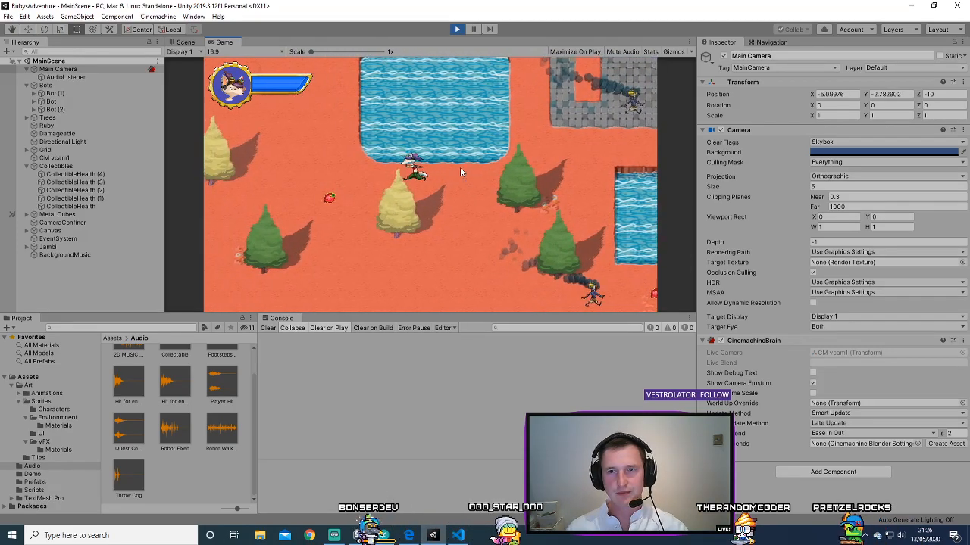
{"action": "key", "text": "Left"}
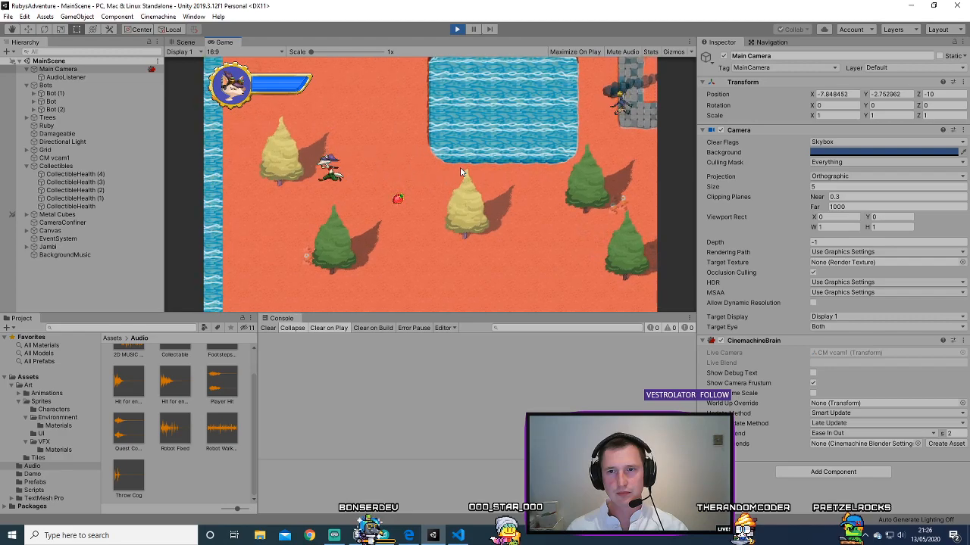
{"action": "key", "text": "Up"}
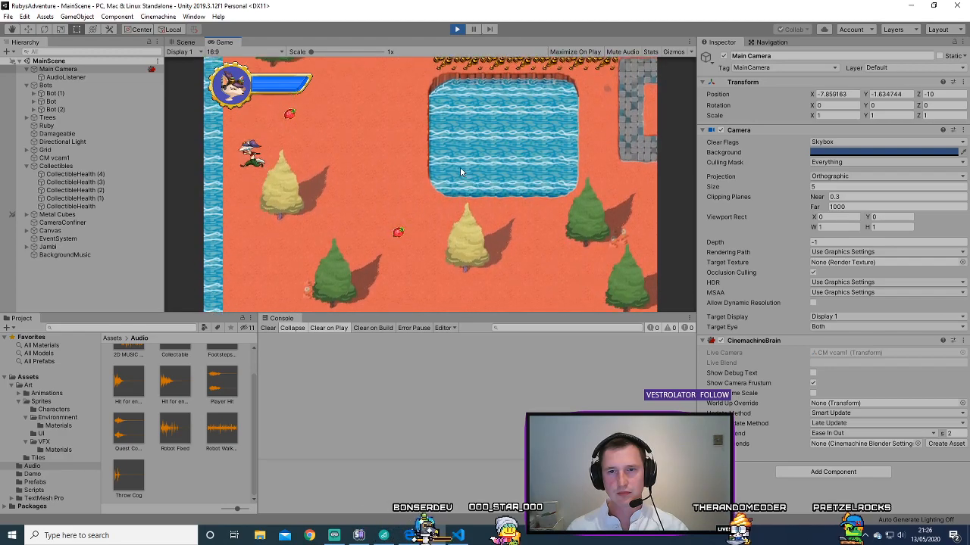
{"action": "key", "text": "Up"}
{"action": "key", "text": "Down"}
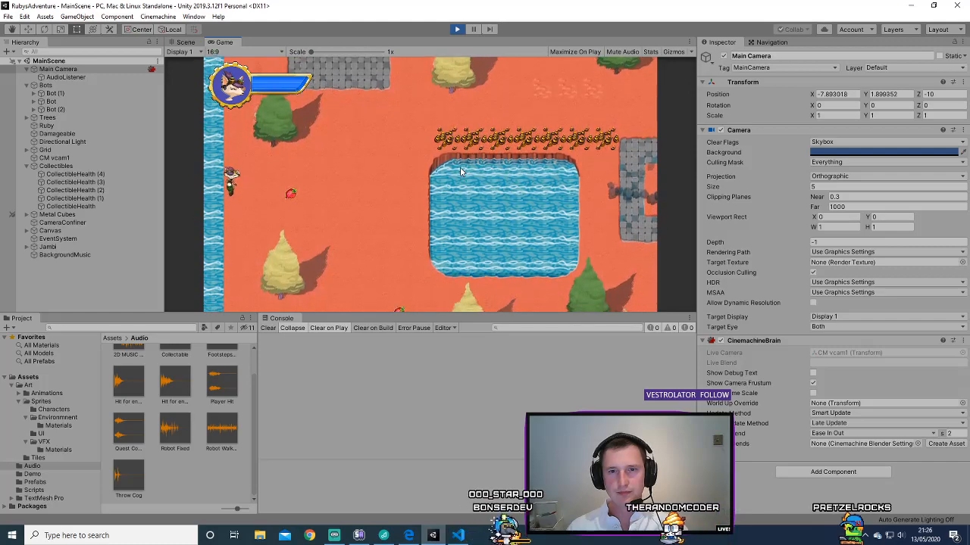
{"action": "key", "text": "Right"}
{"action": "key", "text": "Down"}
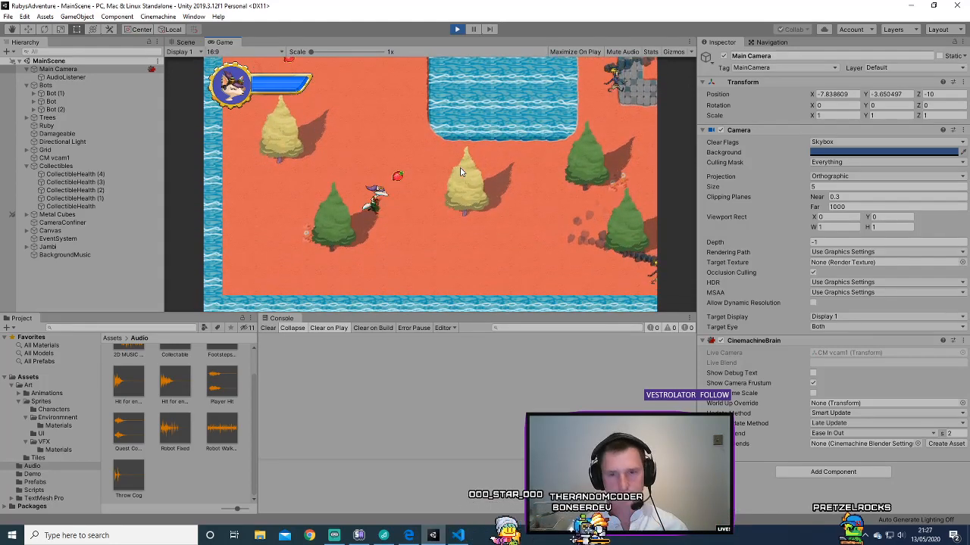
- Walk Ruby east along the southern shore past the patrolling robot to test the spatialized walking sound
{"action": "key", "text": "Right"}
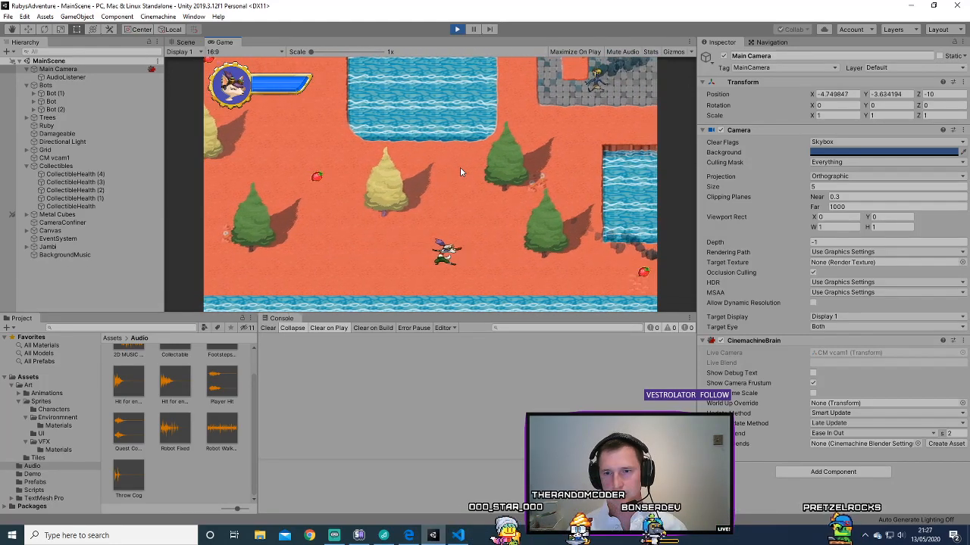
{"action": "key", "text": "Right"}
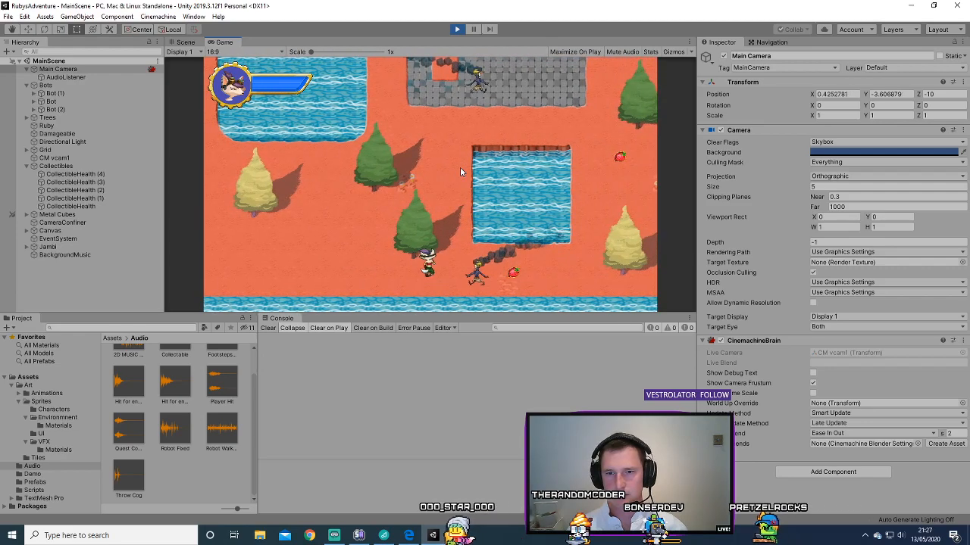
{"action": "key", "text": "Down"}
{"action": "key", "text": "Right"}
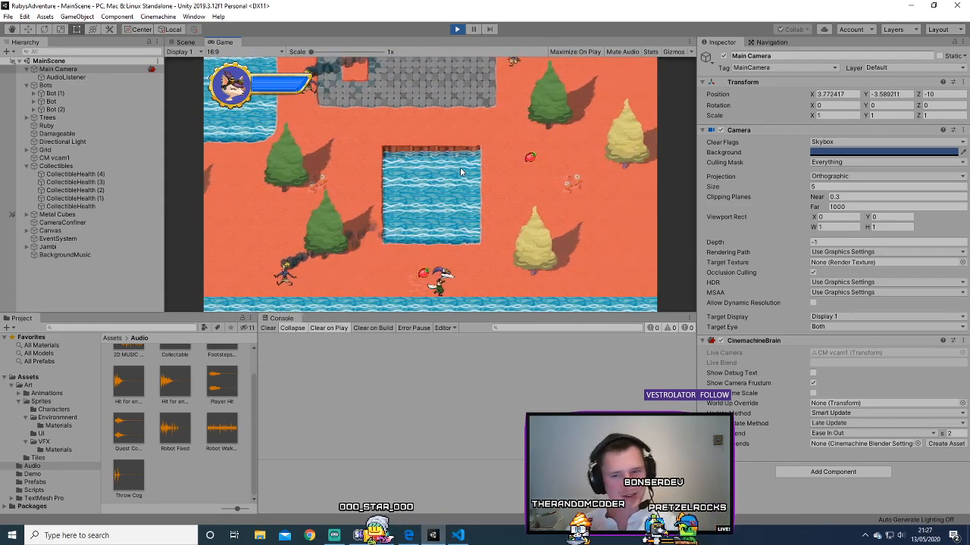
{"action": "key", "text": "Right"}
{"action": "key", "text": "Left"}
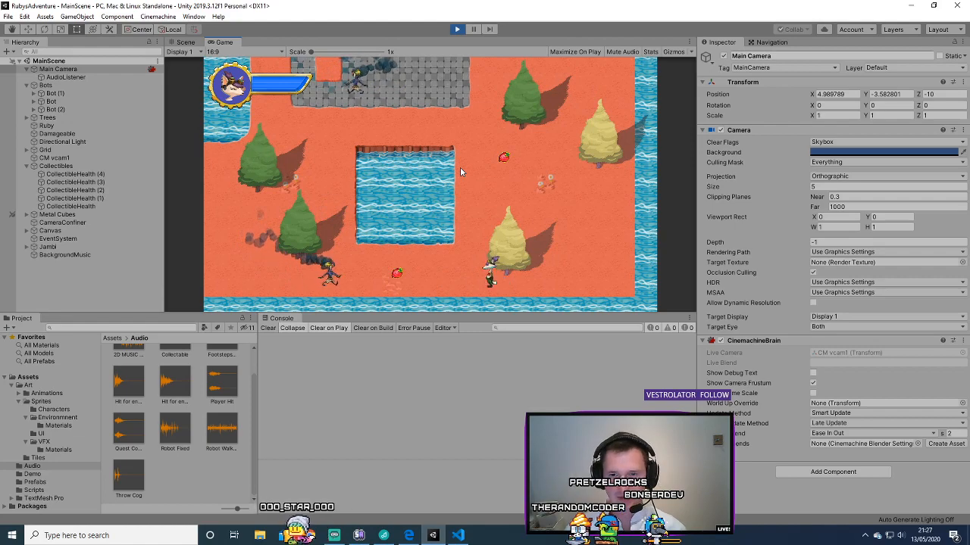
- Launch cogs at the broken robots near the southern shore and the stone floor, and exit Play mode
{"action": "key", "text": "c"}
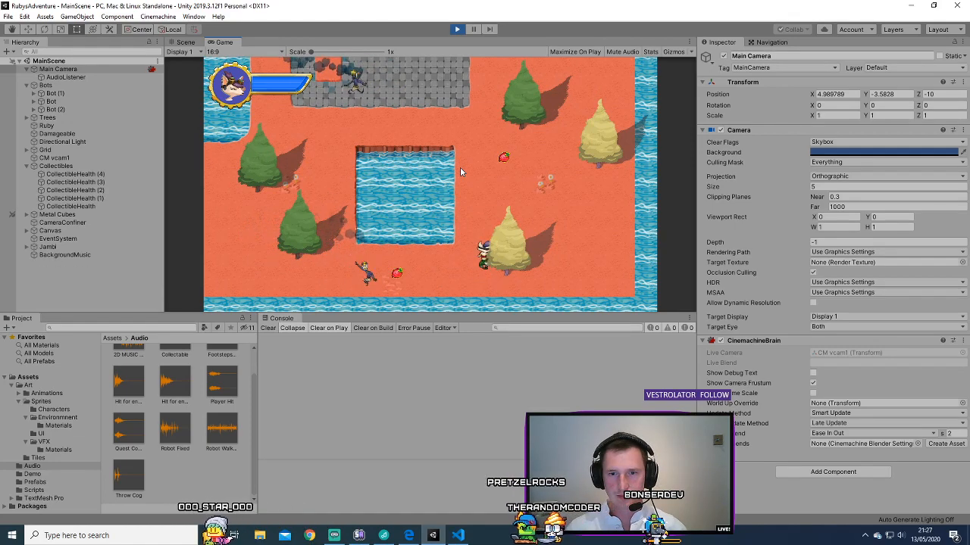
{"action": "key", "text": "Up"}
{"action": "key", "text": "Up"}
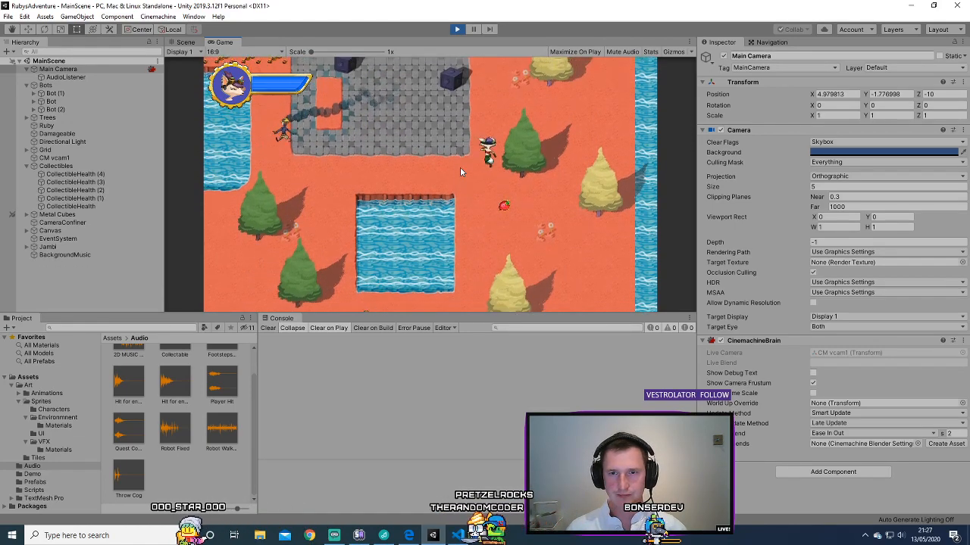
{"action": "key", "text": "Down"}
{"action": "key", "text": "c"}
{"action": "key", "text": "Left"}
{"action": "key", "text": "c"}
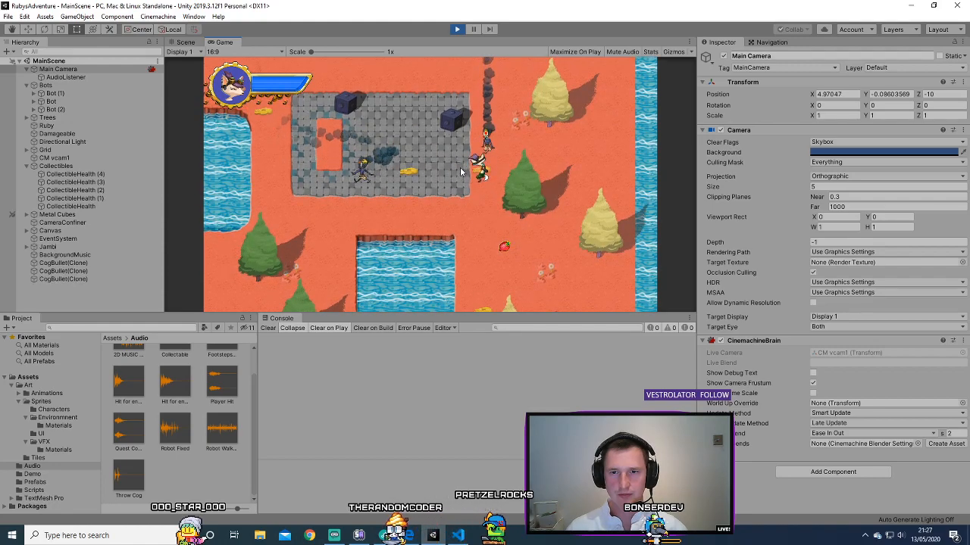
{"action": "key", "text": "Down"}
{"action": "key", "text": "Left"}
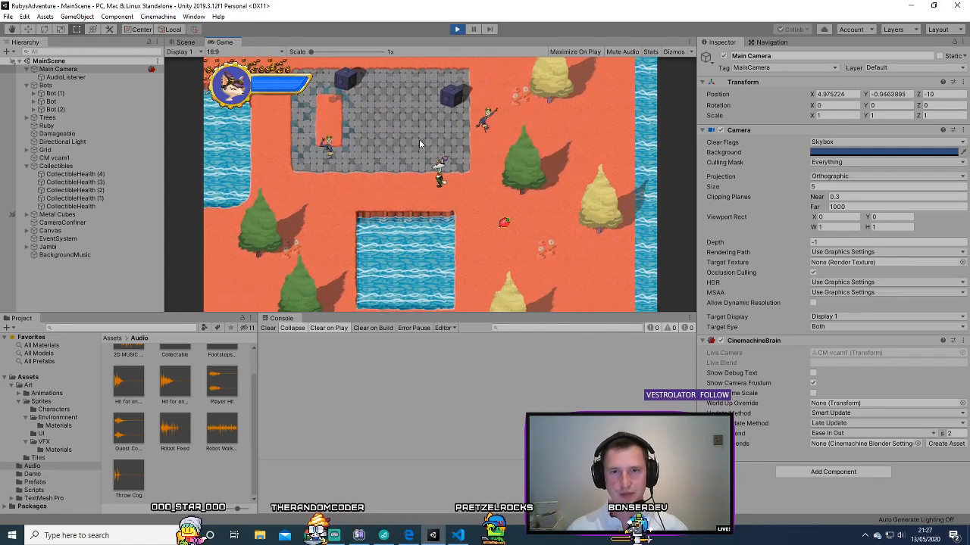
{"action": "left_click", "coordinate": [457, 29]}
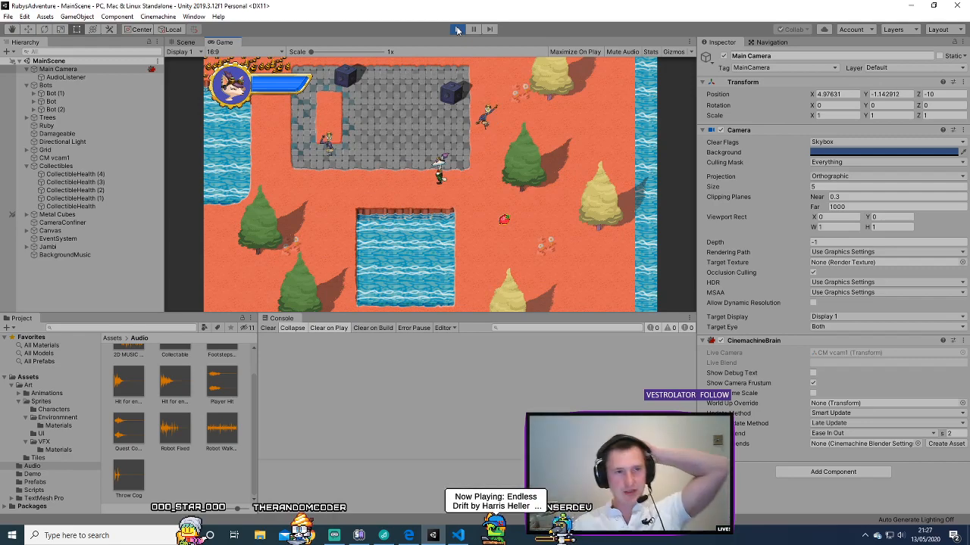
{"action": "left_click", "coordinate": [458, 28]}
- Check the end of the attenuation section in the browser tutorial and return to Unity
{"action": "left_click", "coordinate": [413, 533]}
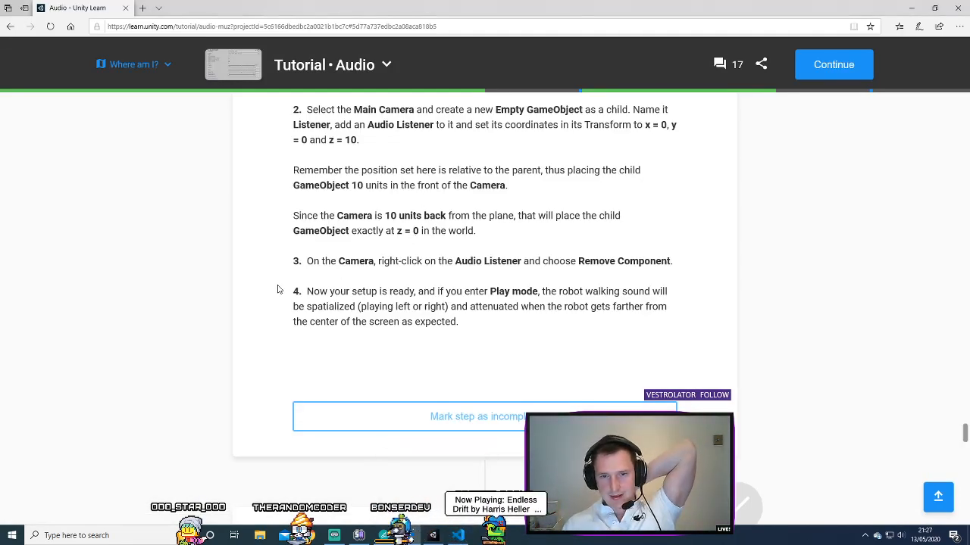
{"action": "scroll", "coordinate": [277, 286], "scroll_direction": "down", "scroll_amount": 2}
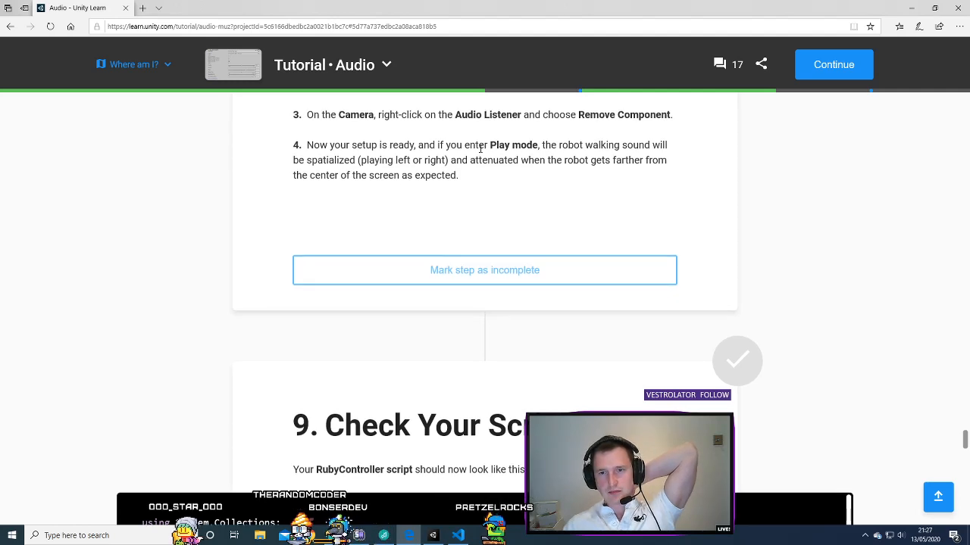
{"action": "left_click", "coordinate": [443, 540]}
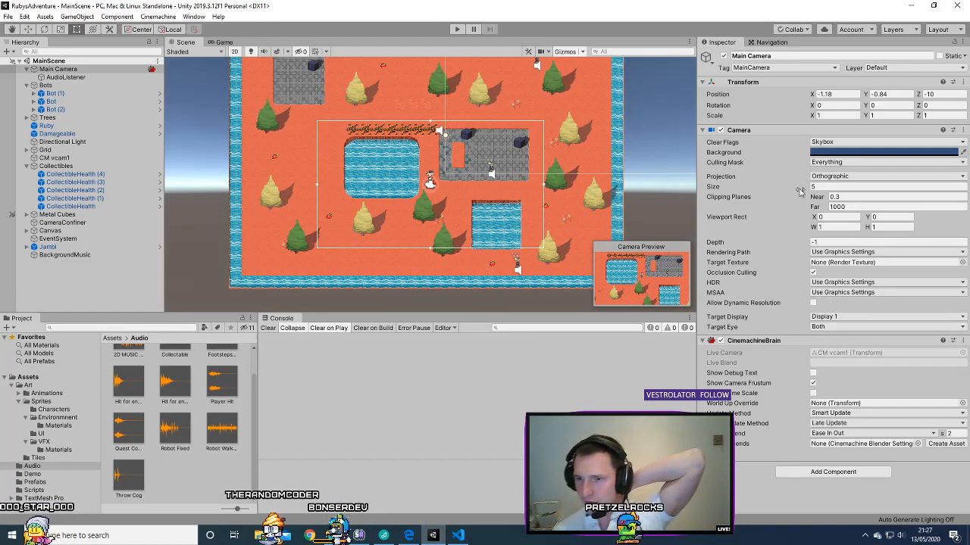
- Set the Audio Source volume of the Bot prefab to 0.5 and return to the main scene
{"action": "left_click", "coordinate": [66, 93]}
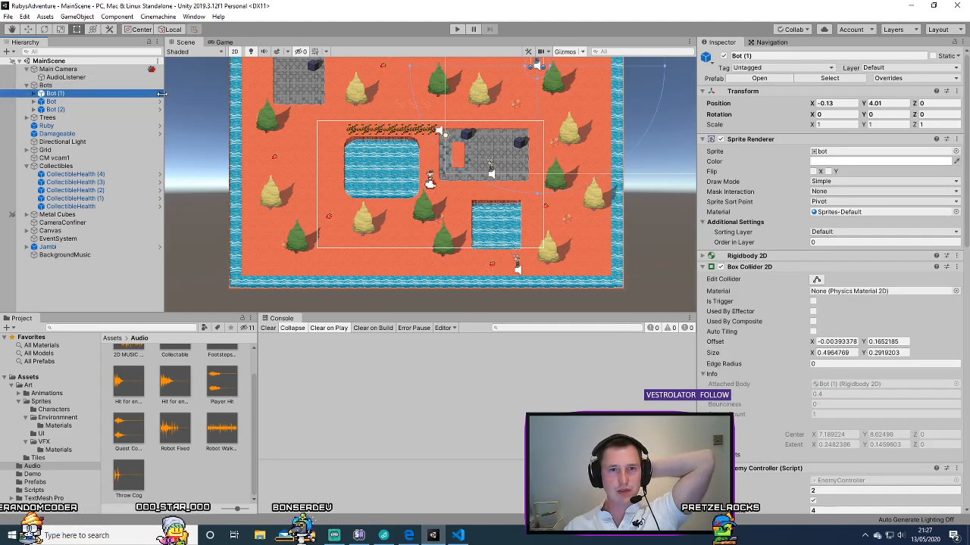
{"action": "left_click", "coordinate": [159, 93]}
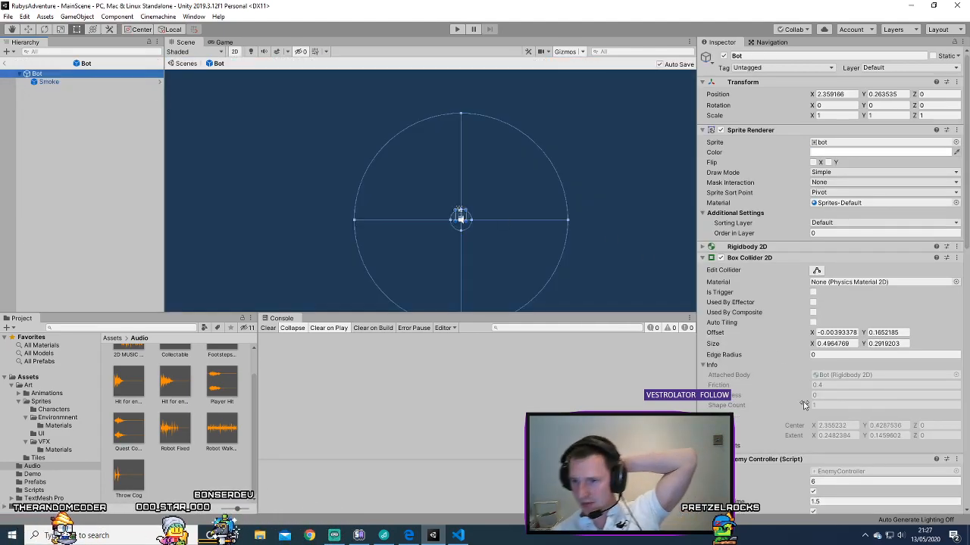
{"action": "scroll", "coordinate": [804, 405], "scroll_direction": "down", "scroll_amount": 10}
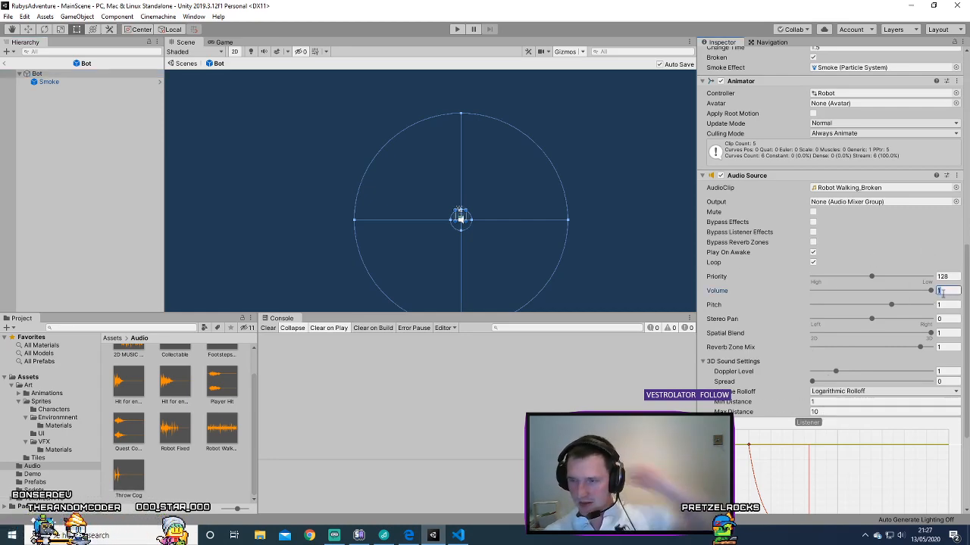
{"action": "type", "text": "0.5"}
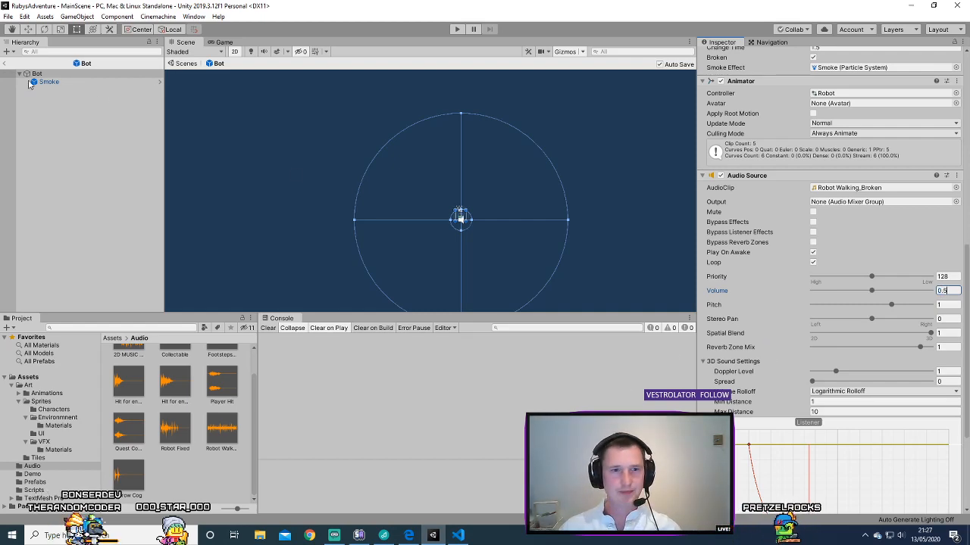
{"action": "left_click", "coordinate": [5, 64]}
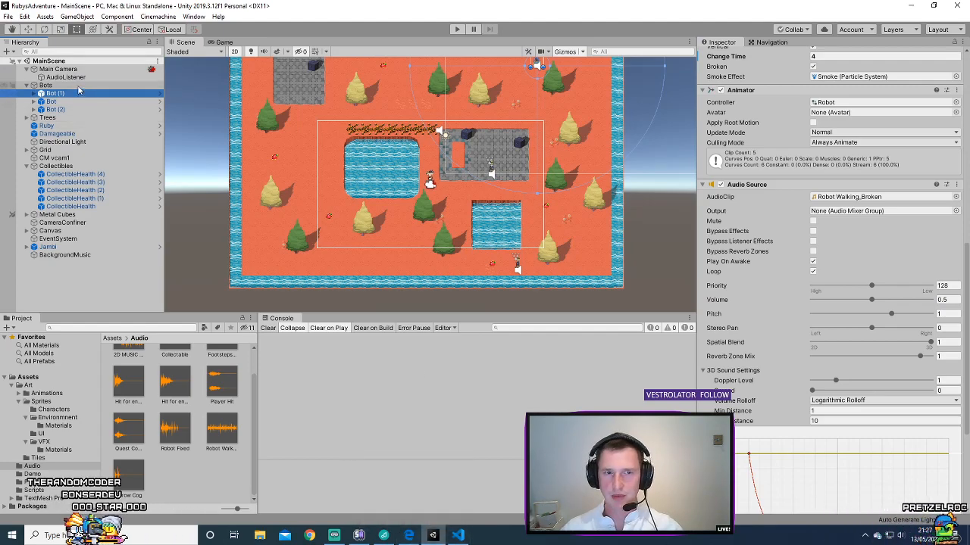
- Glance at RubyController.cs in Visual Studio Code, and read the tutorial's script check and Summary sections in the browser
{"action": "mouse_move", "coordinate": [413, 541]}
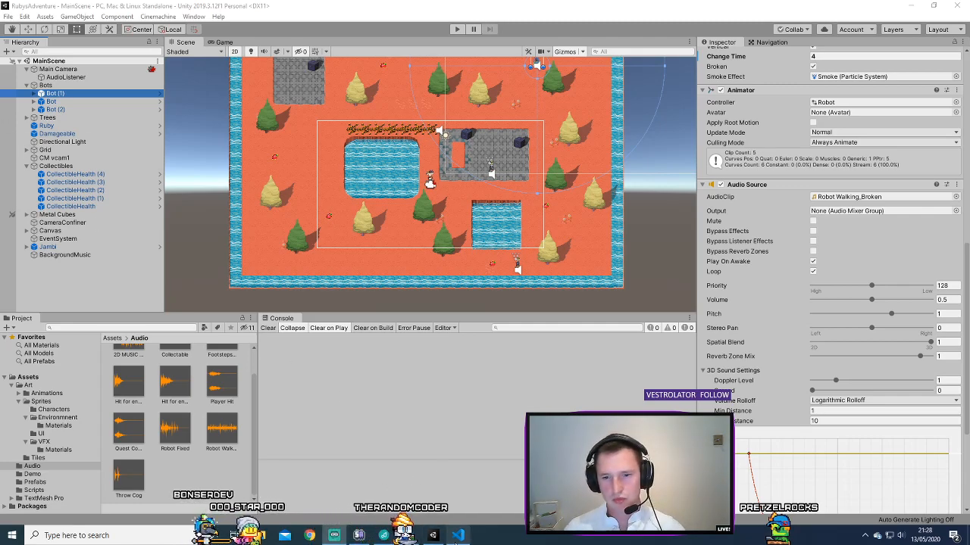
{"action": "left_click", "coordinate": [462, 536]}
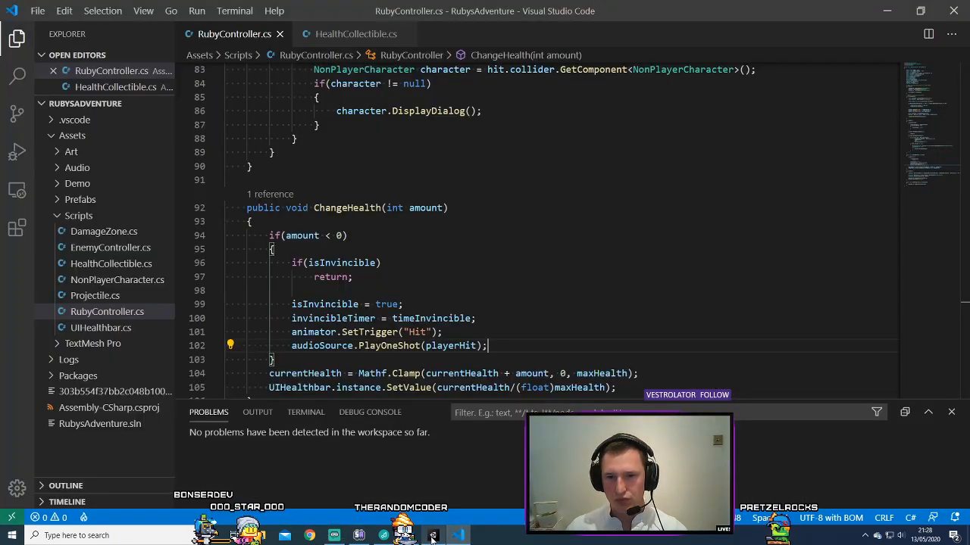
{"action": "left_click", "coordinate": [432, 537]}
{"action": "left_click", "coordinate": [411, 534]}
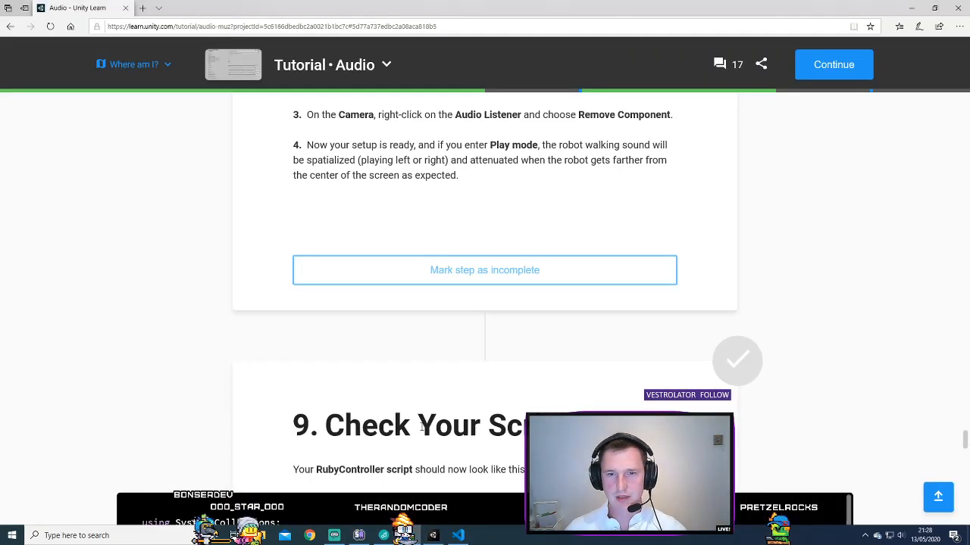
{"action": "scroll", "coordinate": [405, 363], "scroll_direction": "down", "scroll_amount": 2}
{"action": "scroll", "coordinate": [150, 336], "scroll_direction": "down", "scroll_amount": 3}
{"action": "scroll", "coordinate": [61, 340], "scroll_direction": "down", "scroll_amount": 15}
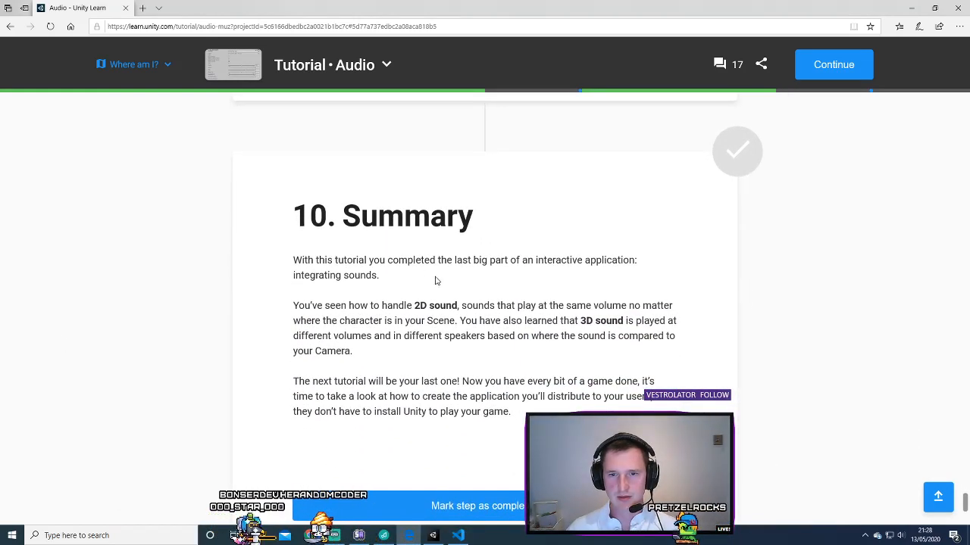
{"action": "left_click_drag", "start_coordinate": [367, 261], "coordinate": [404, 284]}
{"action": "left_click", "coordinate": [470, 280]}
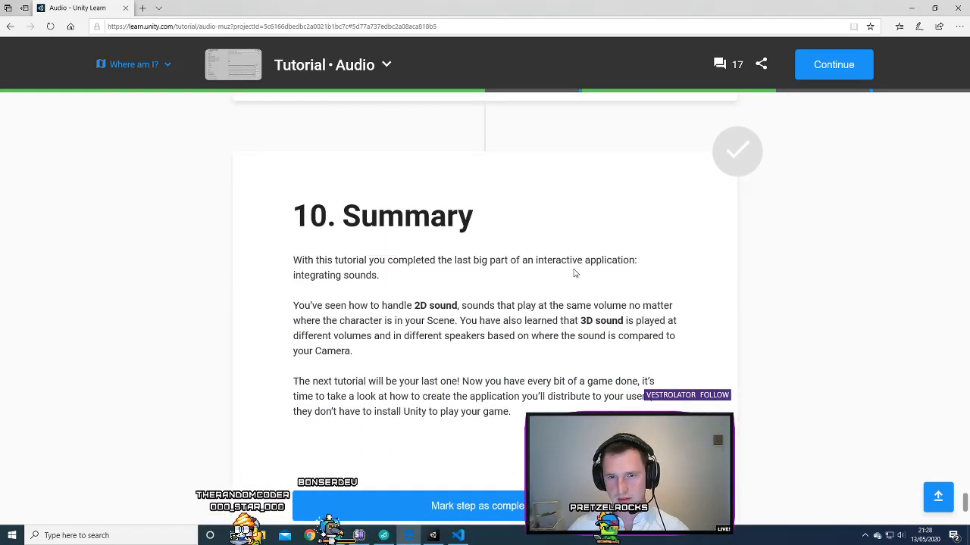
- Review the tutorial's earlier sections on fixing attenuation and on the 3D sound range of the robot's Audio Source
{"action": "scroll", "coordinate": [156, 335], "scroll_direction": "down", "scroll_amount": 4}
{"action": "scroll", "coordinate": [238, 347], "scroll_direction": "up", "scroll_amount": 10}
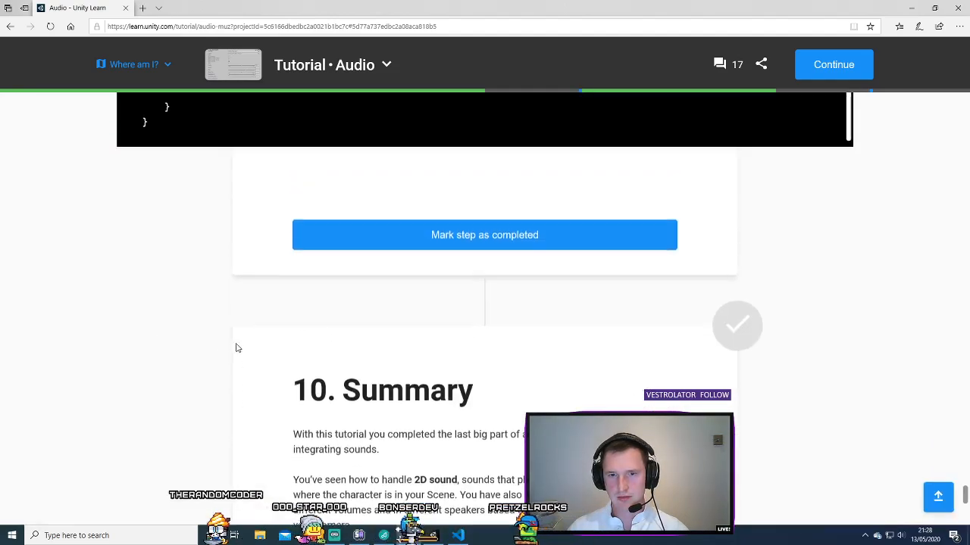
{"action": "scroll", "coordinate": [147, 336], "scroll_direction": "up", "scroll_amount": 15}
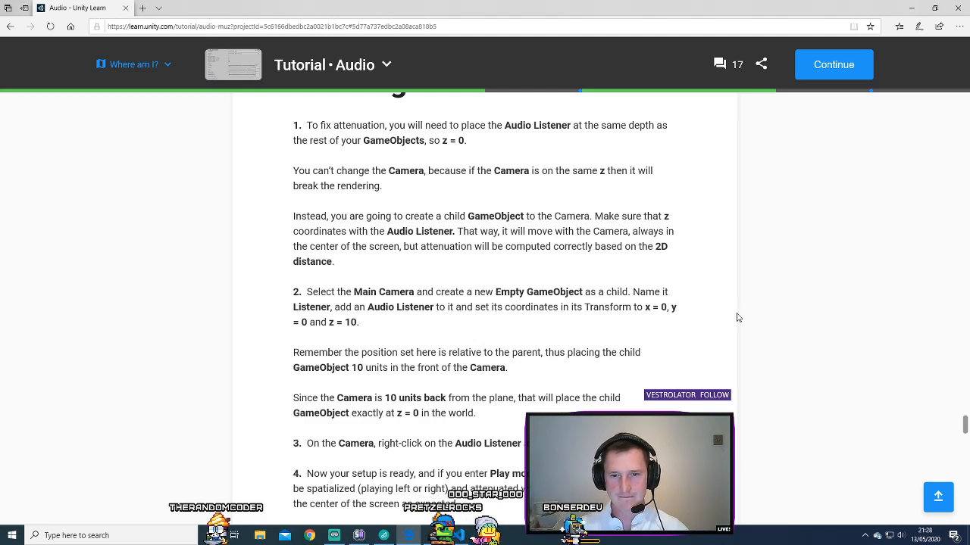
{"action": "scroll", "coordinate": [736, 321], "scroll_direction": "down", "scroll_amount": 2}
{"action": "scroll", "coordinate": [553, 331], "scroll_direction": "up", "scroll_amount": 8}
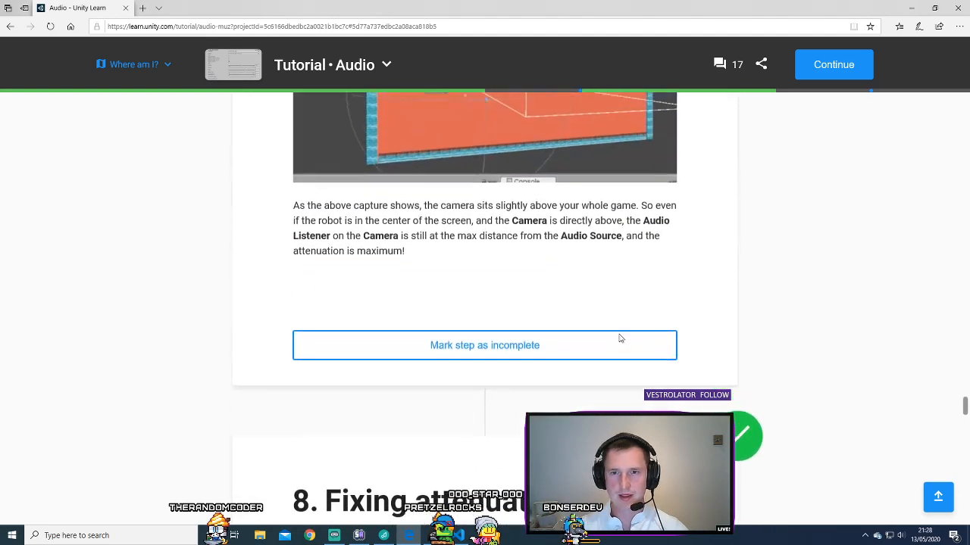
{"action": "scroll", "coordinate": [735, 346], "scroll_direction": "up", "scroll_amount": 5}
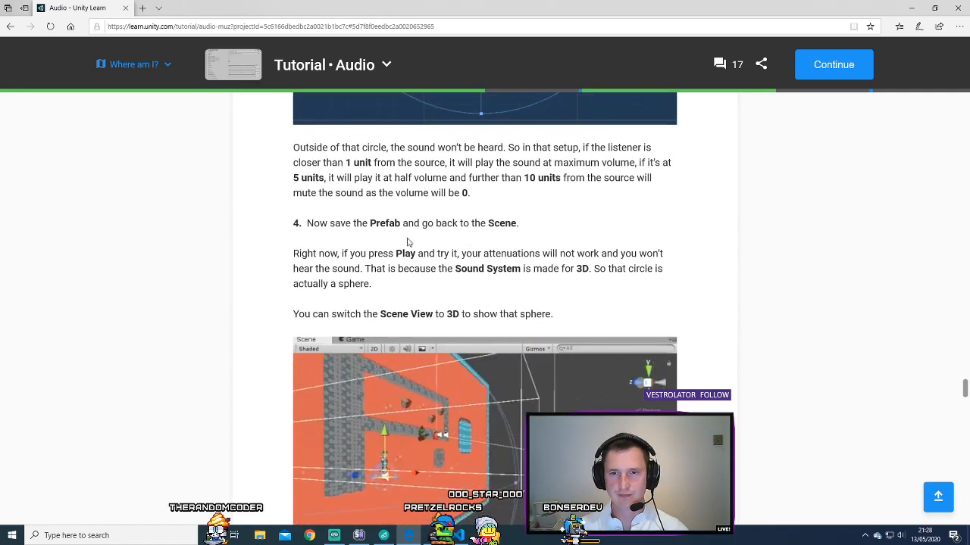
- Review the tutorial sections on Max Distance and the 3D Spatial Blend, and mark step 6 as complete
{"action": "scroll", "coordinate": [253, 266], "scroll_direction": "up", "scroll_amount": 3}
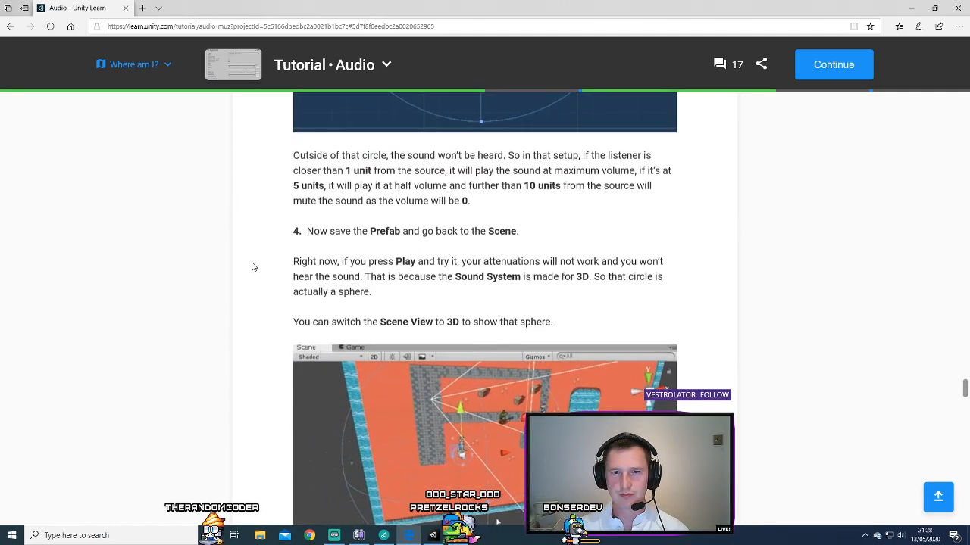
{"action": "scroll", "coordinate": [252, 266], "scroll_direction": "up", "scroll_amount": 10}
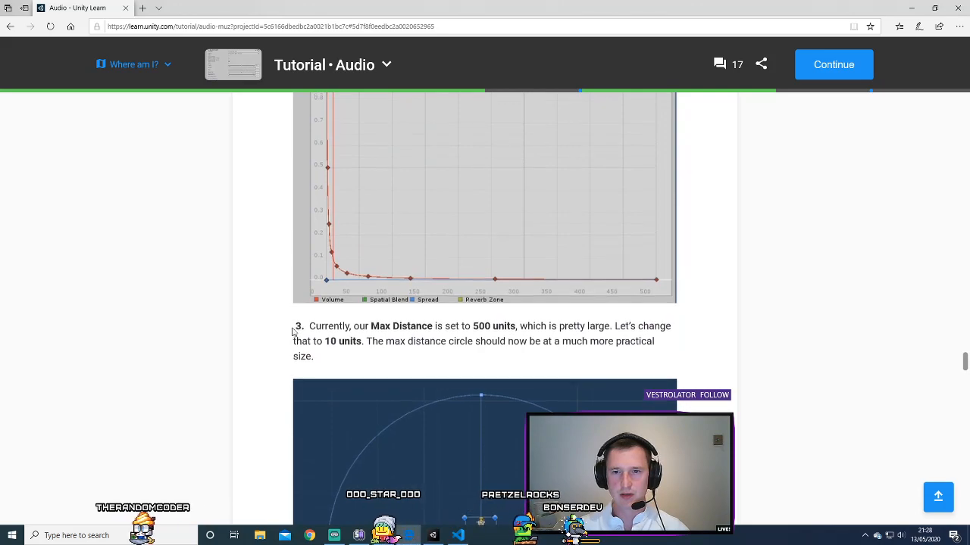
{"action": "scroll", "coordinate": [258, 331], "scroll_direction": "up", "scroll_amount": 4}
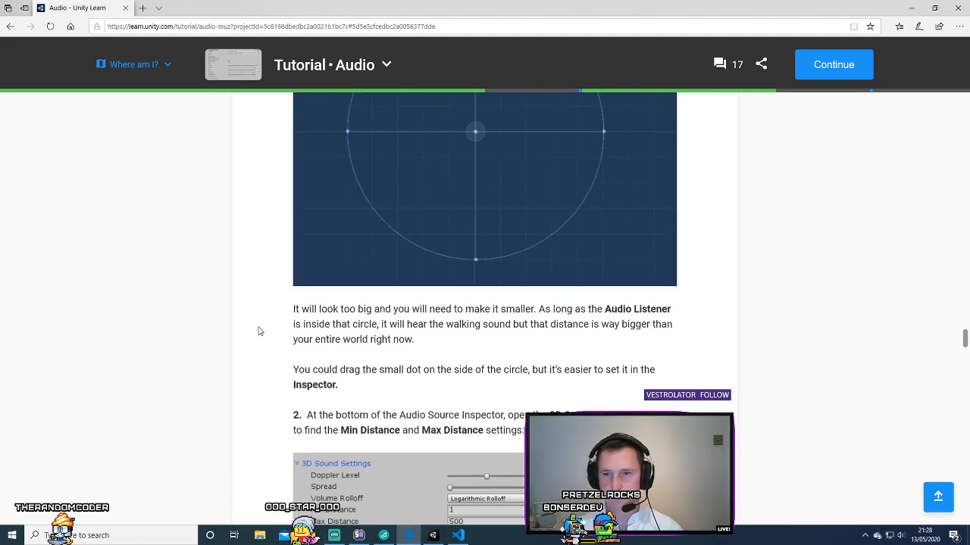
{"action": "scroll", "coordinate": [258, 328], "scroll_direction": "up", "scroll_amount": 15}
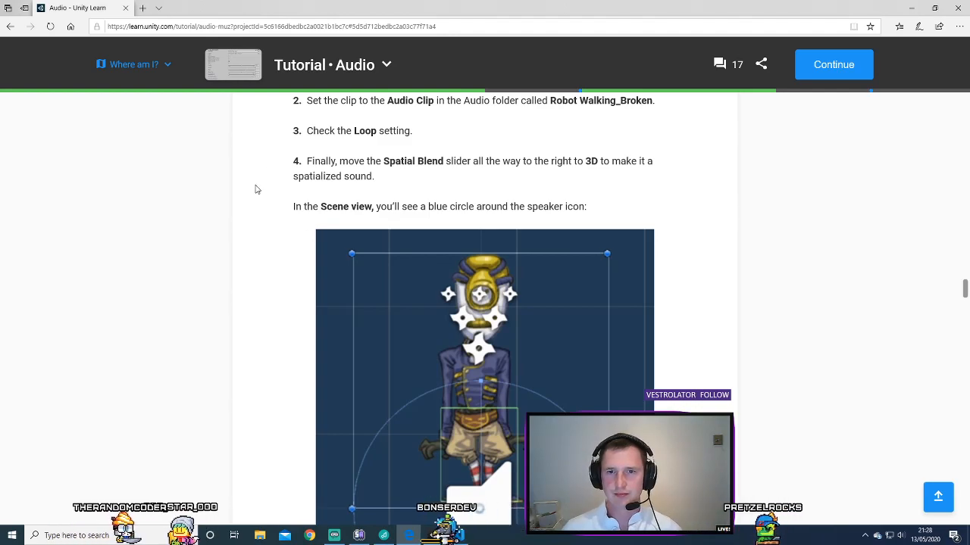
{"action": "scroll", "coordinate": [255, 189], "scroll_direction": "up", "scroll_amount": 2}
{"action": "left_click_drag", "start_coordinate": [313, 278], "coordinate": [337, 277]}
{"action": "scroll", "coordinate": [287, 294], "scroll_direction": "down", "scroll_amount": 6}
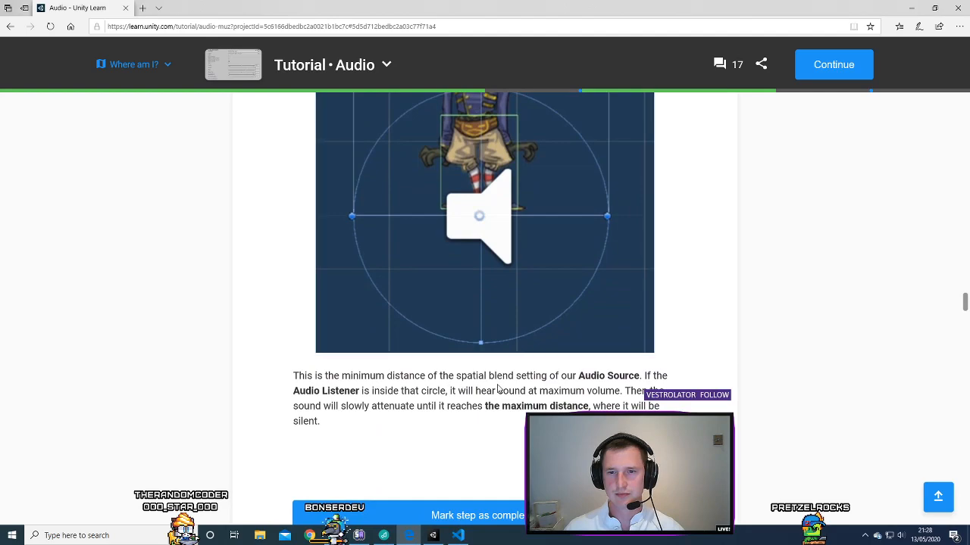
{"action": "scroll", "coordinate": [487, 309], "scroll_direction": "down", "scroll_amount": 3}
{"action": "left_click", "coordinate": [487, 309]}
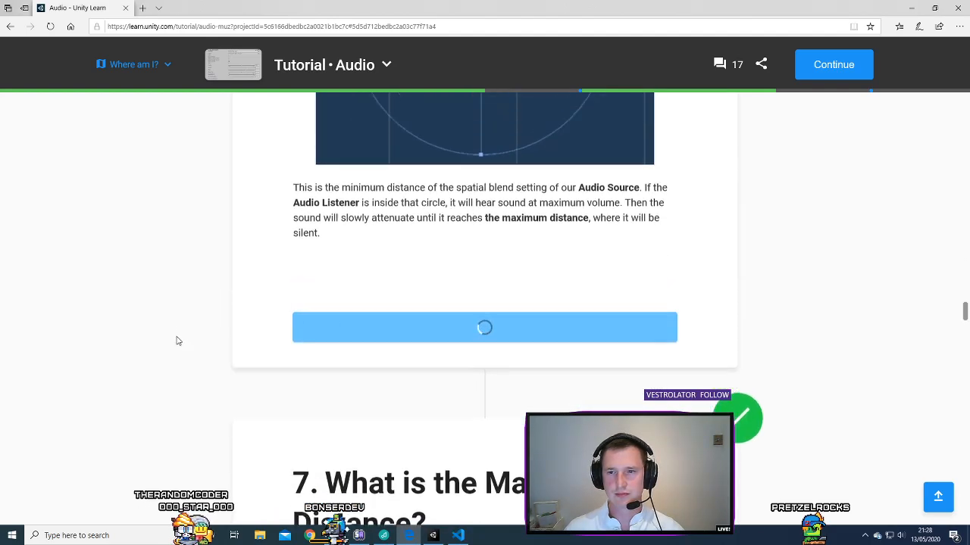
- Read the tutorial's Exercise section, and inspect the components of Bot (1) in Unity
{"action": "scroll", "coordinate": [177, 340], "scroll_direction": "up", "scroll_amount": 10}
{"action": "scroll", "coordinate": [196, 362], "scroll_direction": "up", "scroll_amount": 4}
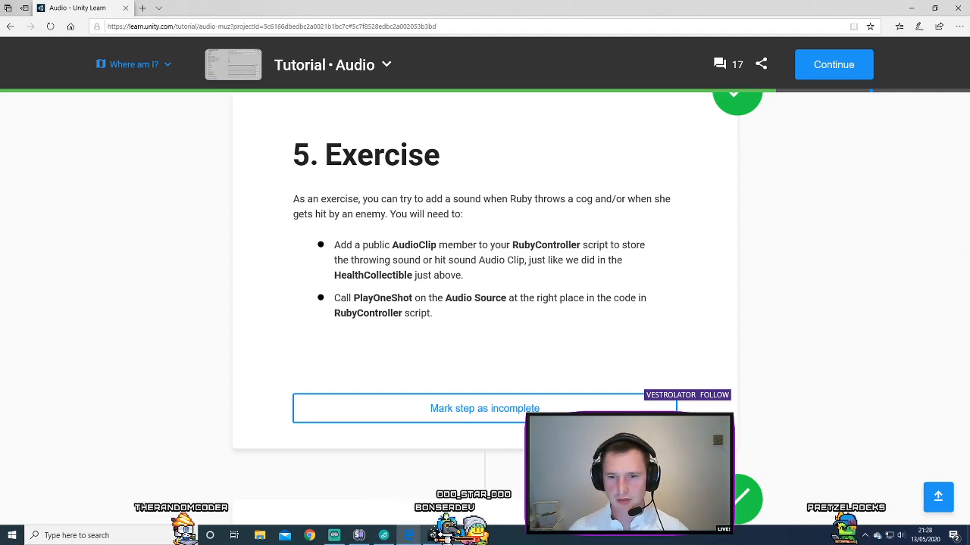
{"action": "left_click", "coordinate": [432, 535]}
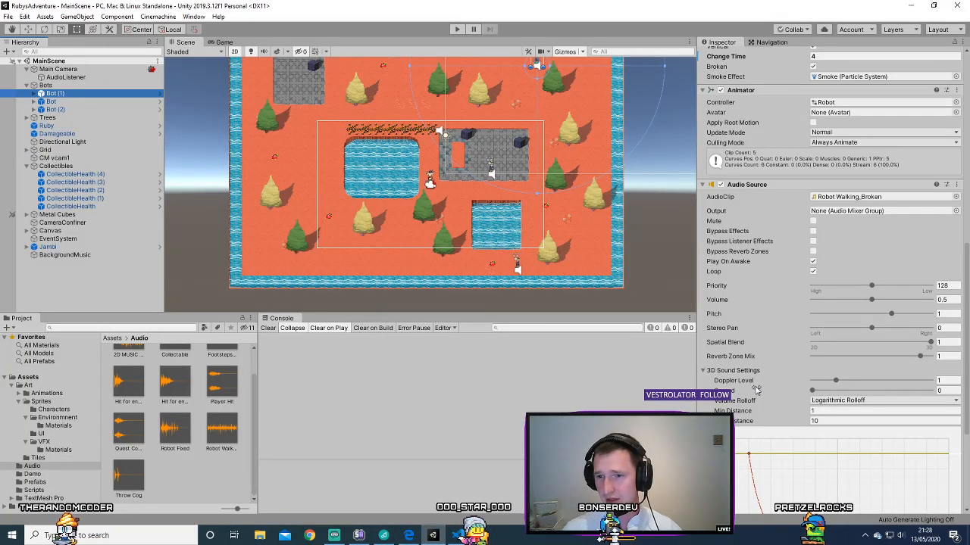
{"action": "scroll", "coordinate": [756, 390], "scroll_direction": "up", "scroll_amount": 5}
{"action": "scroll", "coordinate": [779, 410], "scroll_direction": "down", "scroll_amount": 3}
{"action": "scroll", "coordinate": [783, 303], "scroll_direction": "up", "scroll_amount": 5}
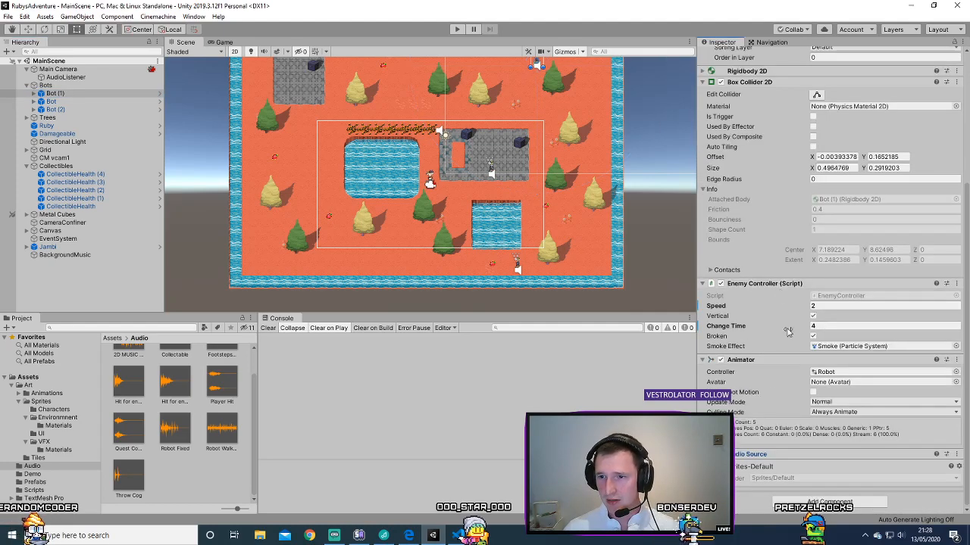
{"action": "scroll", "coordinate": [772, 363], "scroll_direction": "up", "scroll_amount": 5}
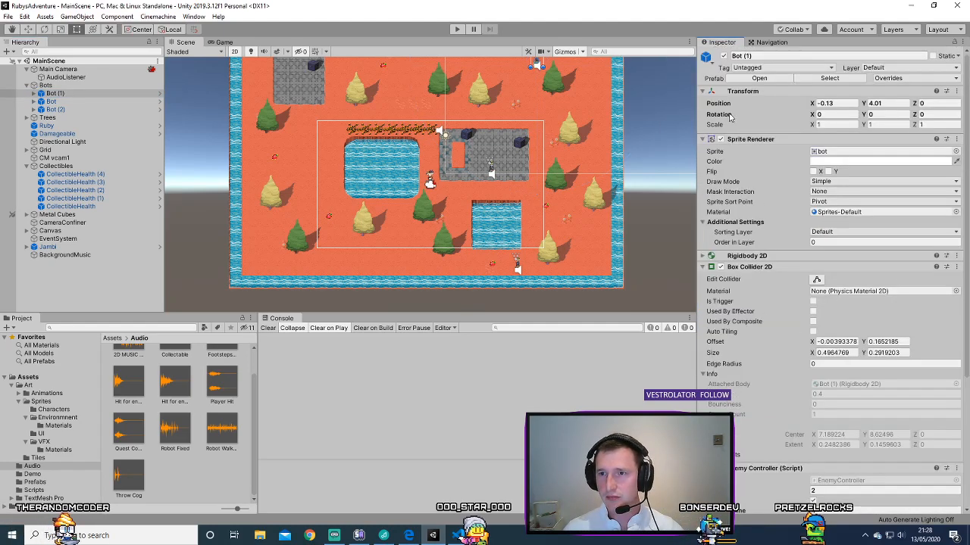
{"action": "scroll", "coordinate": [766, 301], "scroll_direction": "down", "scroll_amount": 5}
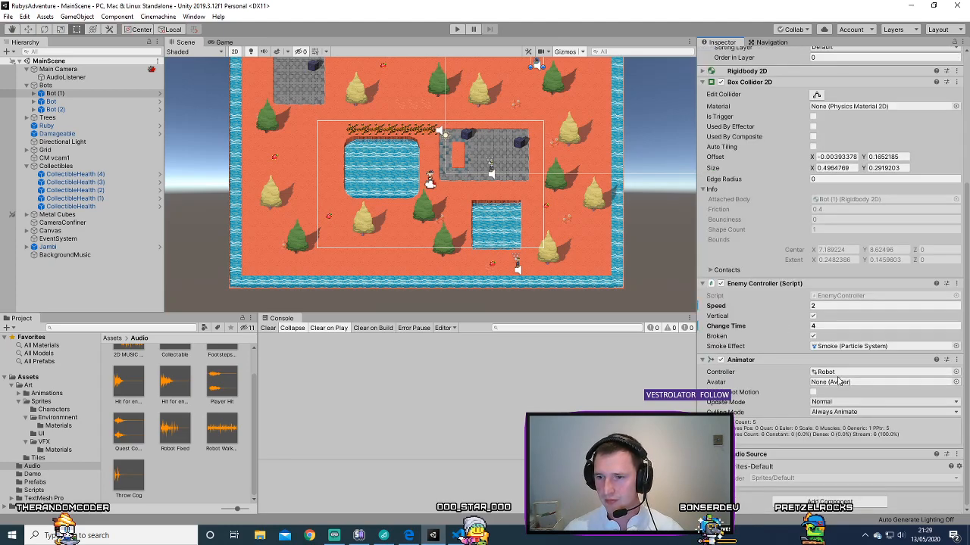
- Open EnemyController.cs in Visual Studio Code, declare "AudioSource audioSource;" below the Animator field, and save
{"action": "left_click", "coordinate": [456, 536]}
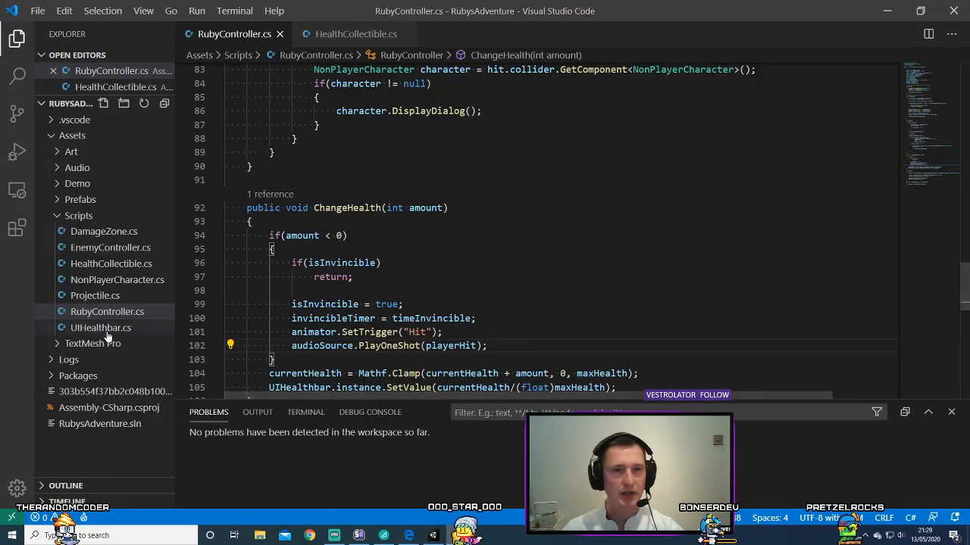
{"action": "left_click", "coordinate": [57, 221]}
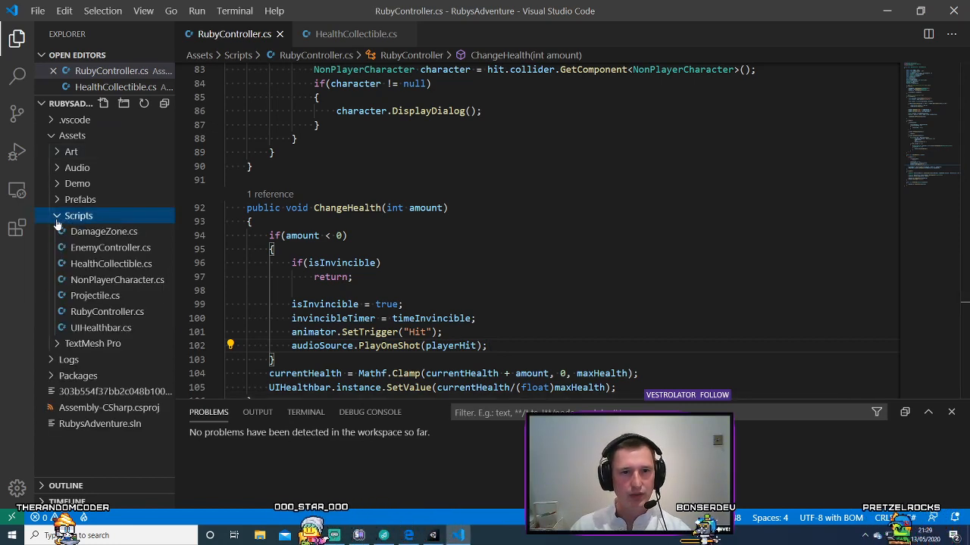
{"action": "left_click", "coordinate": [125, 252]}
{"action": "scroll", "coordinate": [343, 295], "scroll_direction": "up", "scroll_amount": 5}
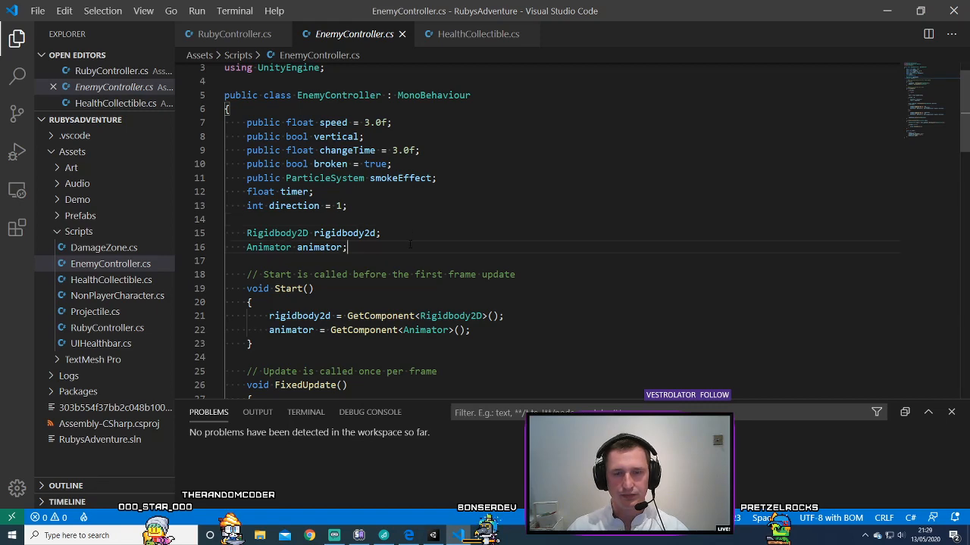
{"action": "key", "text": "Return"}
{"action": "type", "text": "Au"}
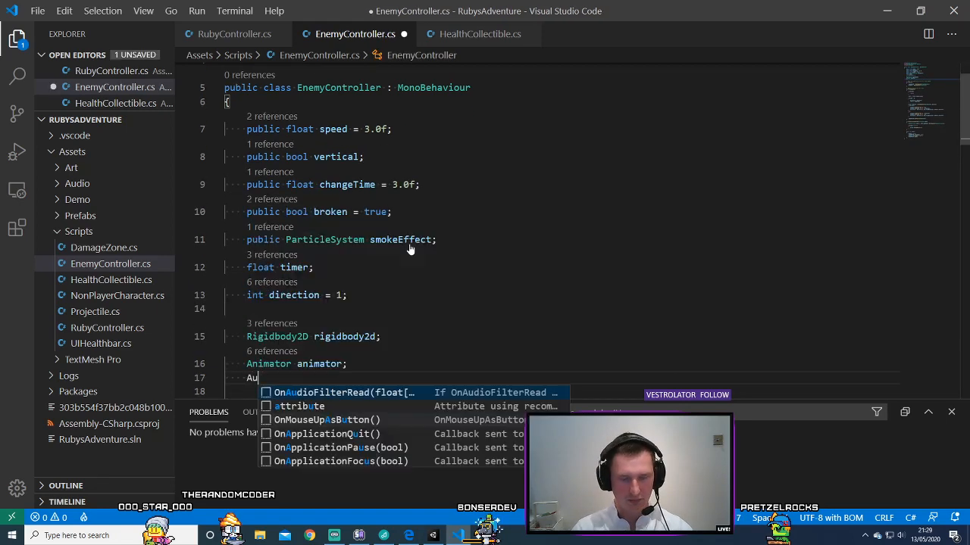
{"action": "type", "text": "dioSource"}
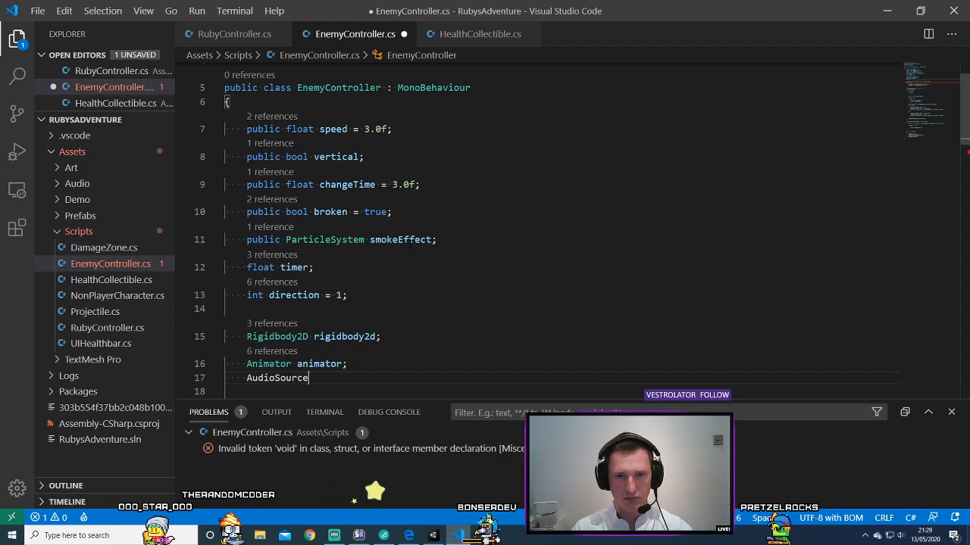
{"action": "type", "text": " audioSource;s"}
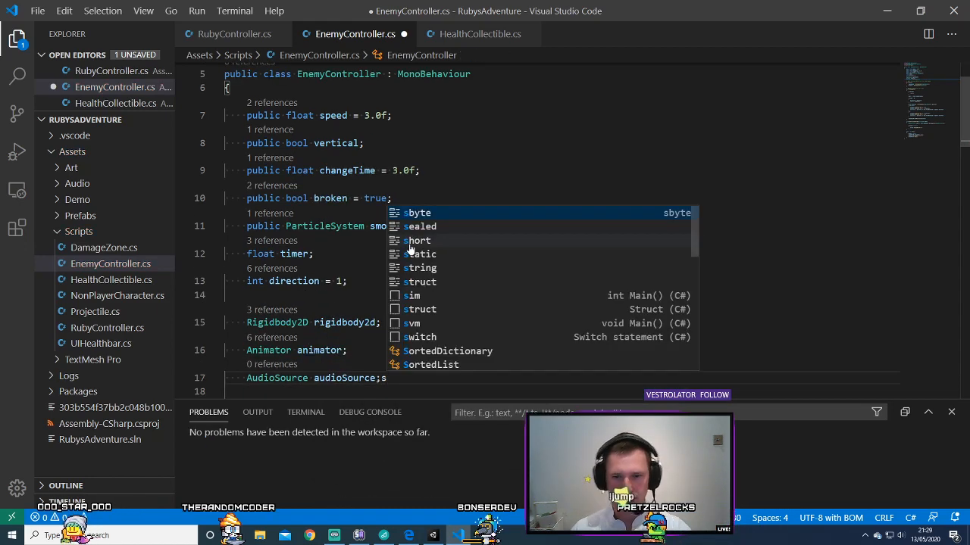
{"action": "key", "text": "BackSpace"}
{"action": "key", "text": "ctrl+s"}
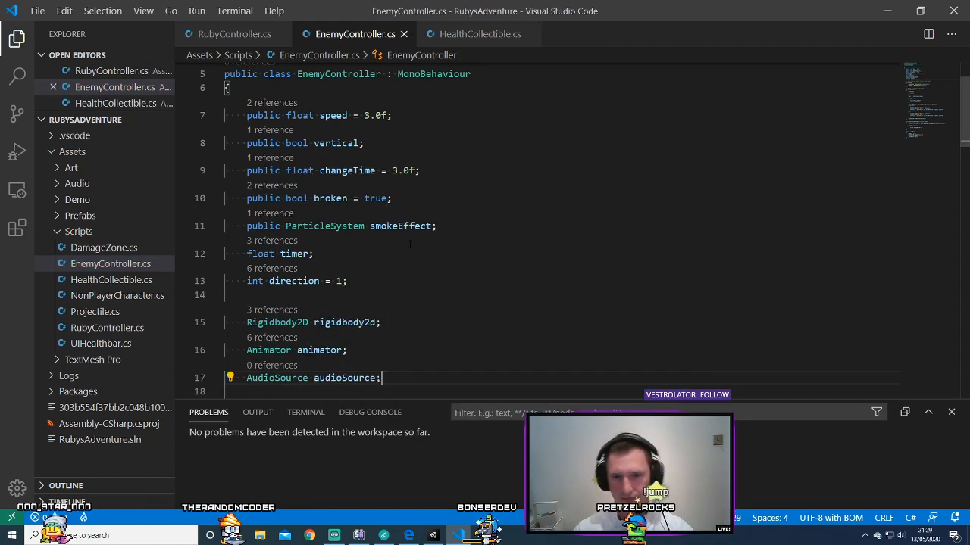
- Add "audioSource = GetComponent<AudioSource>();" at the end of Start() in EnemyController.cs and save
{"action": "scroll", "coordinate": [413, 271], "scroll_direction": "down", "scroll_amount": 3}
{"action": "scroll", "coordinate": [418, 284], "scroll_direction": "down", "scroll_amount": 1}
{"action": "left_click", "coordinate": [523, 294]}
{"action": "key", "text": "Return"}
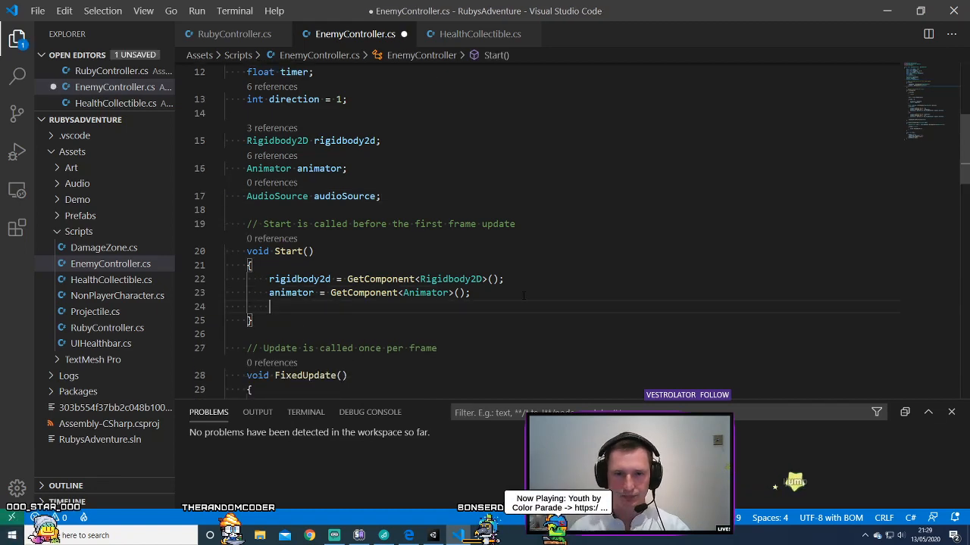
{"action": "type", "text": "u"}
{"action": "key", "text": "BackSpace"}
{"action": "type", "text": "audioSource ="}
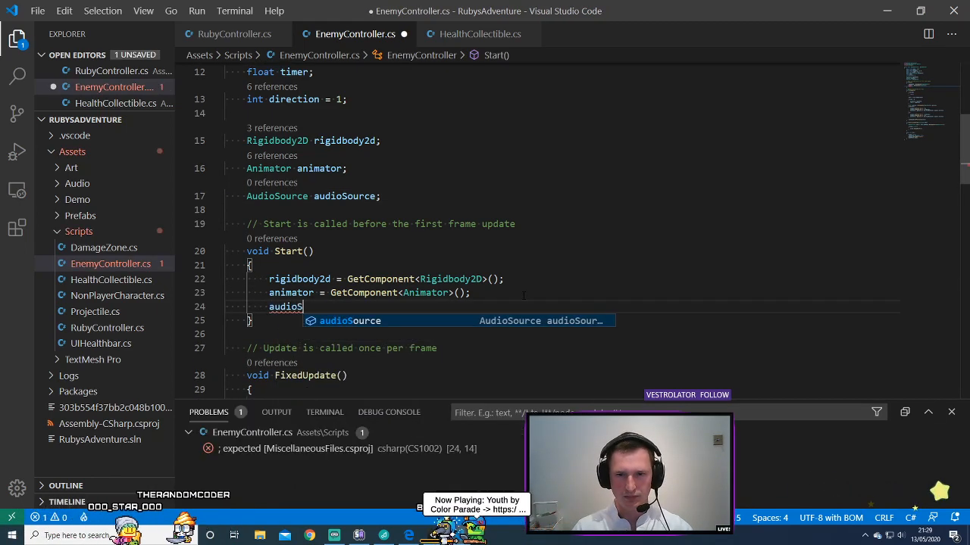
{"action": "type", "text": "tComponent<>"}
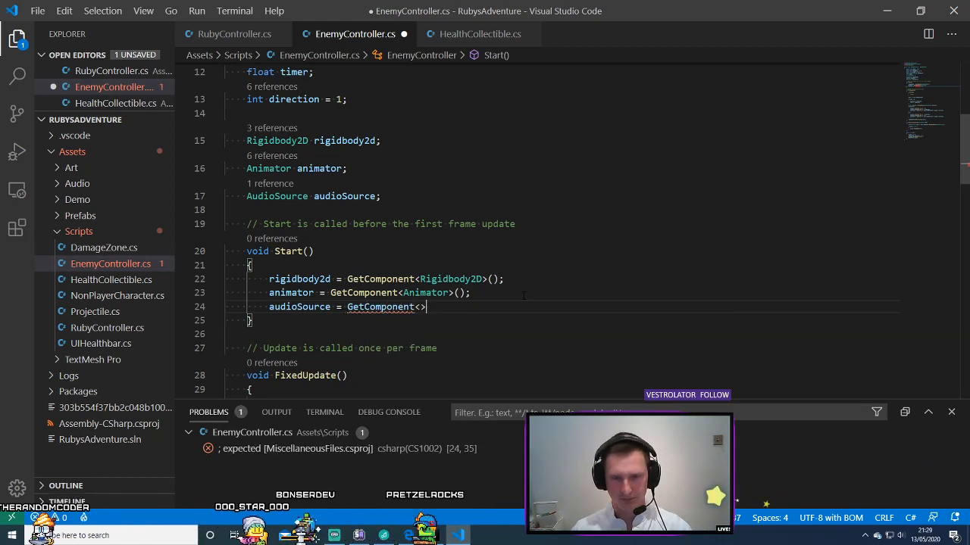
{"action": "key", "text": "Left"}
{"action": "type", "text": "AudioSo"}
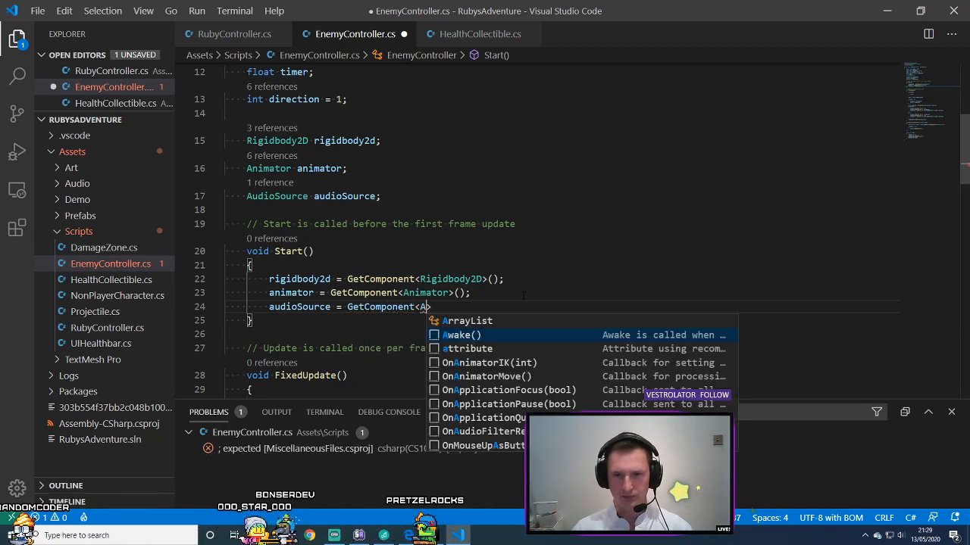
{"action": "type", "text": "urce"}
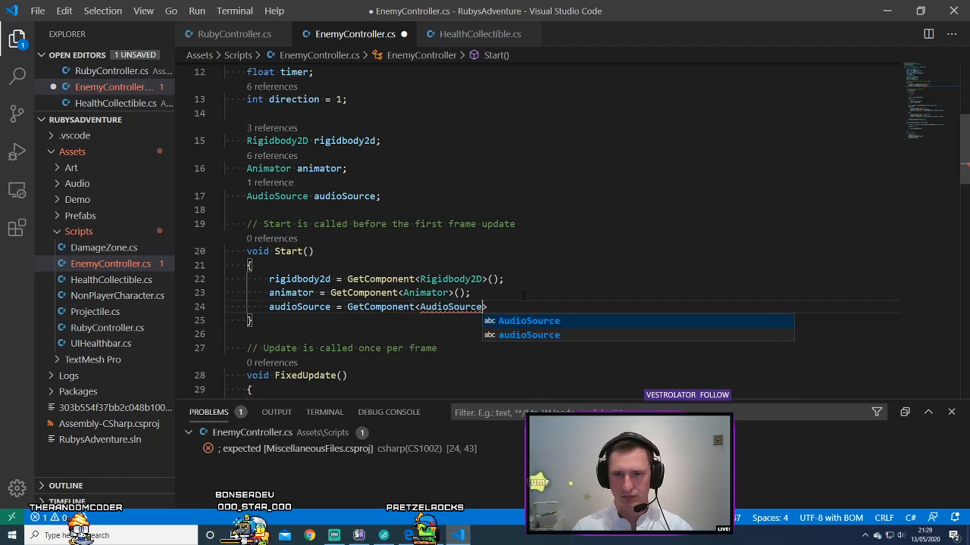
{"action": "key", "text": "Right"}
{"action": "type", "text": "();"}
{"action": "key", "text": "ctrl+s"}
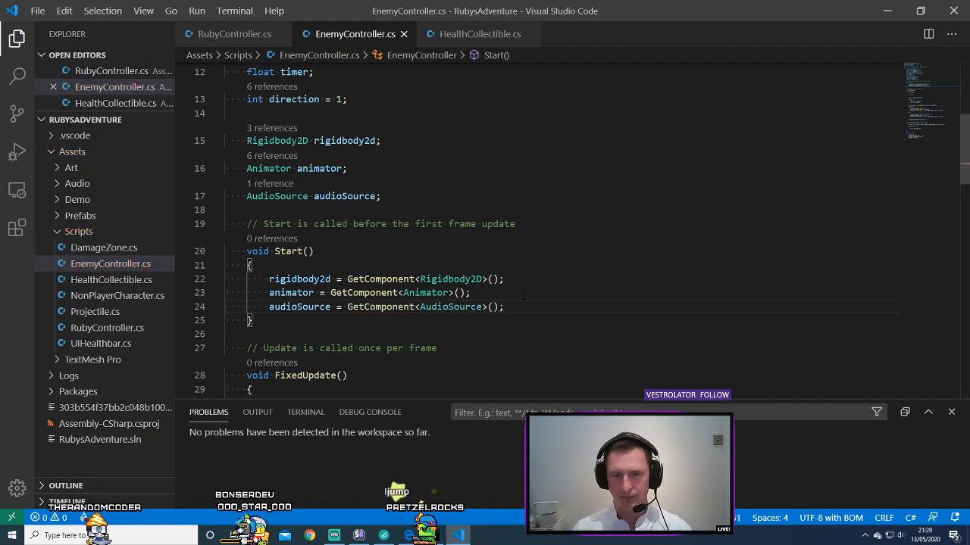
- Add "audioSource.Stop();" after smokeEffect.Stop() in the Fix() method and save the script
{"action": "scroll", "coordinate": [528, 319], "scroll_direction": "down", "scroll_amount": 4}
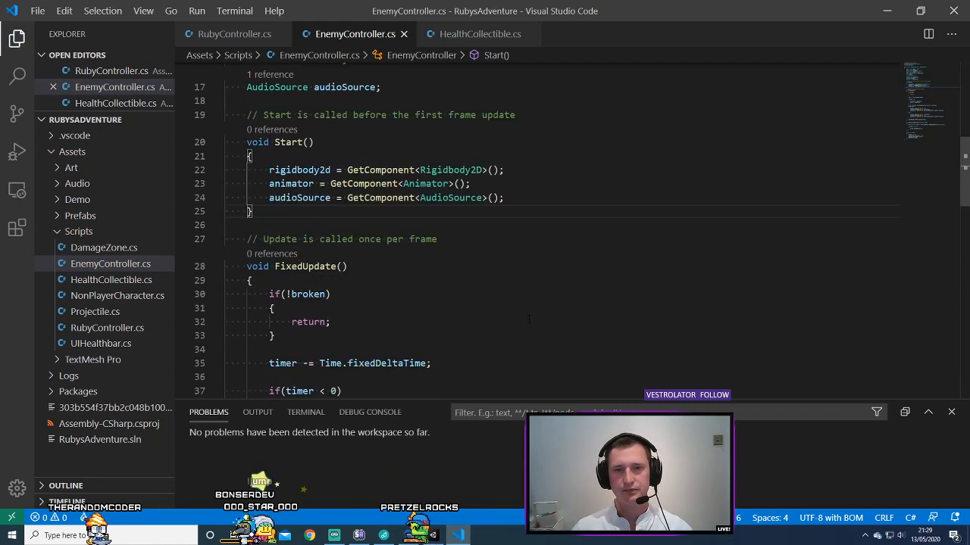
{"action": "scroll", "coordinate": [528, 319], "scroll_direction": "down", "scroll_amount": 8}
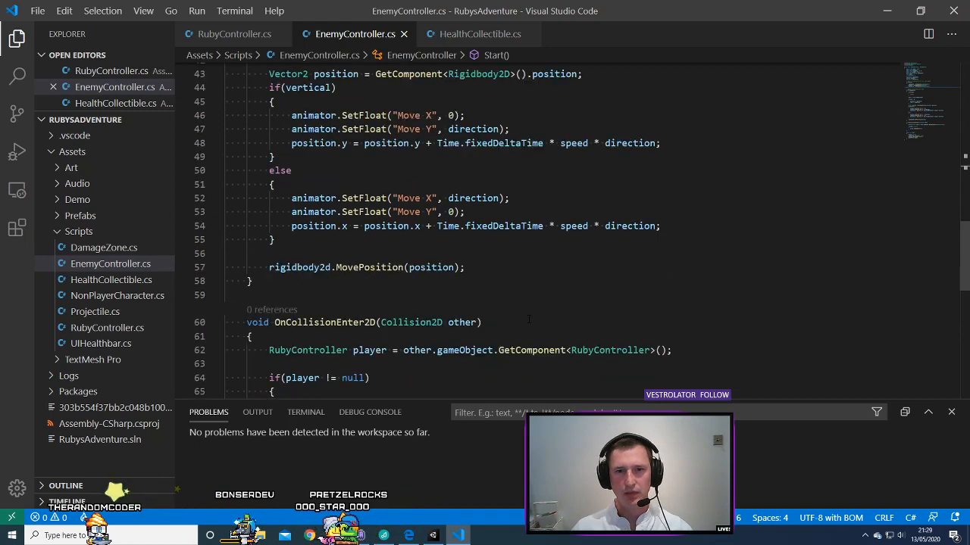
{"action": "left_click", "coordinate": [478, 330]}
{"action": "left_click_drag", "start_coordinate": [479, 330], "coordinate": [474, 291]}
{"action": "left_click", "coordinate": [445, 350]}
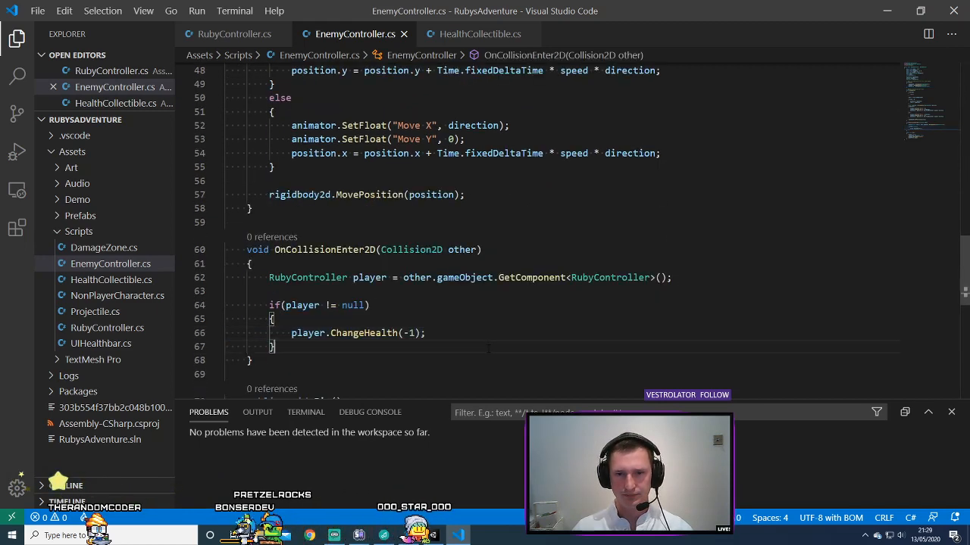
{"action": "left_click_drag", "start_coordinate": [444, 349], "coordinate": [444, 224]}
{"action": "left_click", "coordinate": [445, 349]}
{"action": "scroll", "coordinate": [444, 349], "scroll_direction": "down", "scroll_amount": 4}
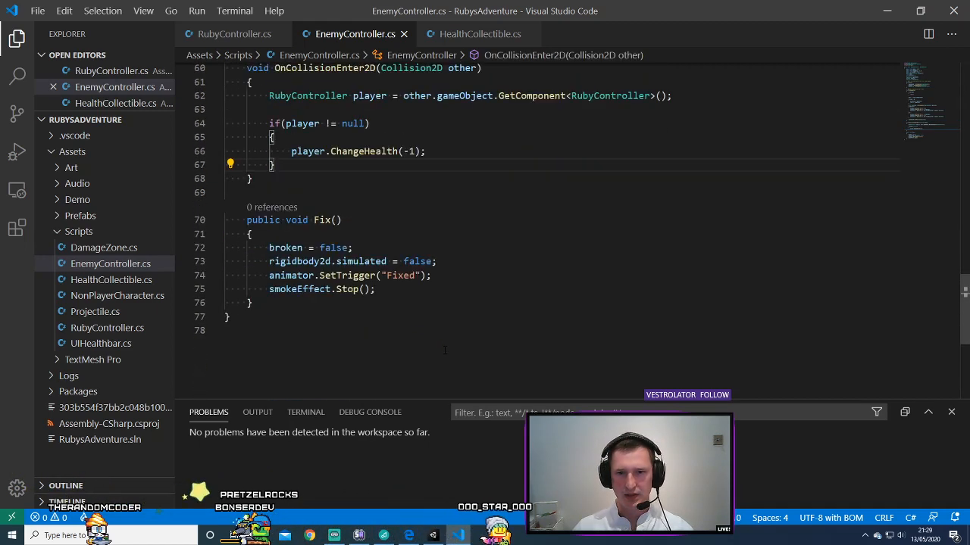
{"action": "left_click", "coordinate": [413, 292]}
{"action": "key", "text": "Return"}
{"action": "type", "text": "aud"}
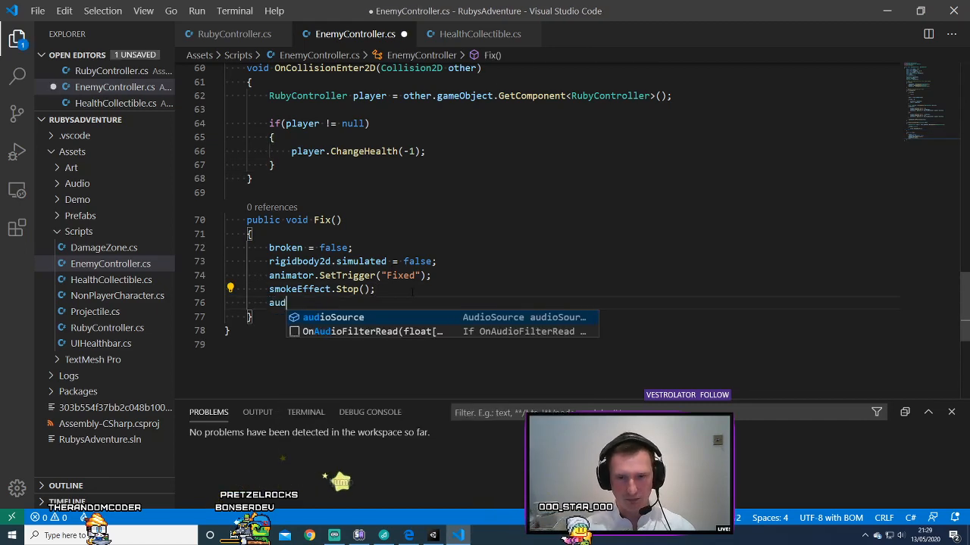
{"action": "type", "text": "ioSource.St"}
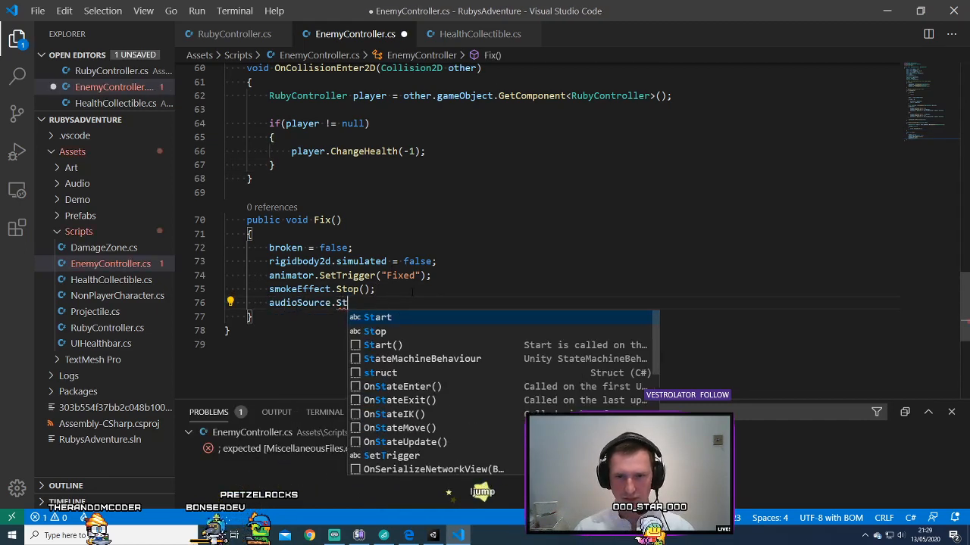
{"action": "type", "text": "op"}
{"action": "key", "text": "Escape"}
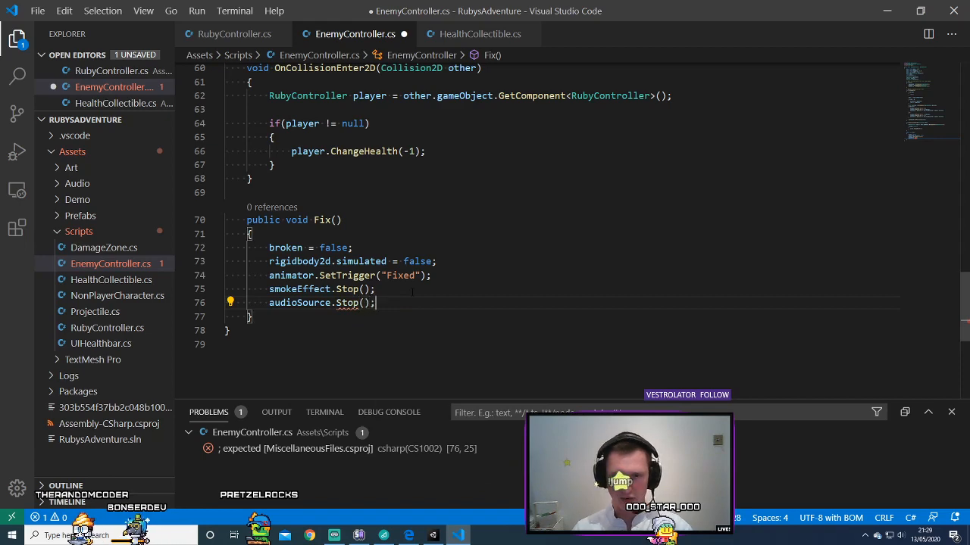
{"action": "key", "text": "ctrl+s"}
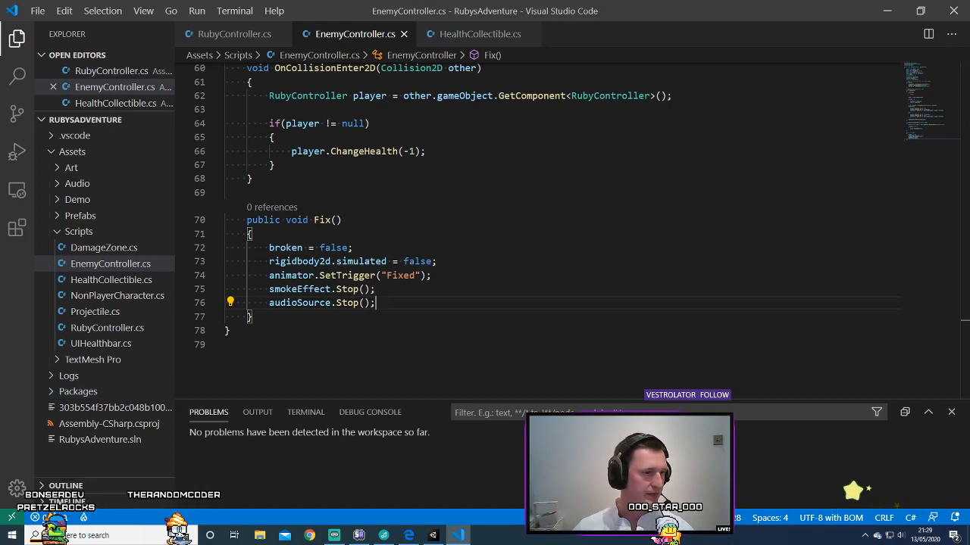
- Switch to Unity and, in play mode, walk Ruby to the paved area and fix the robot there to test its sound
{"action": "key", "text": "alt+Tab"}
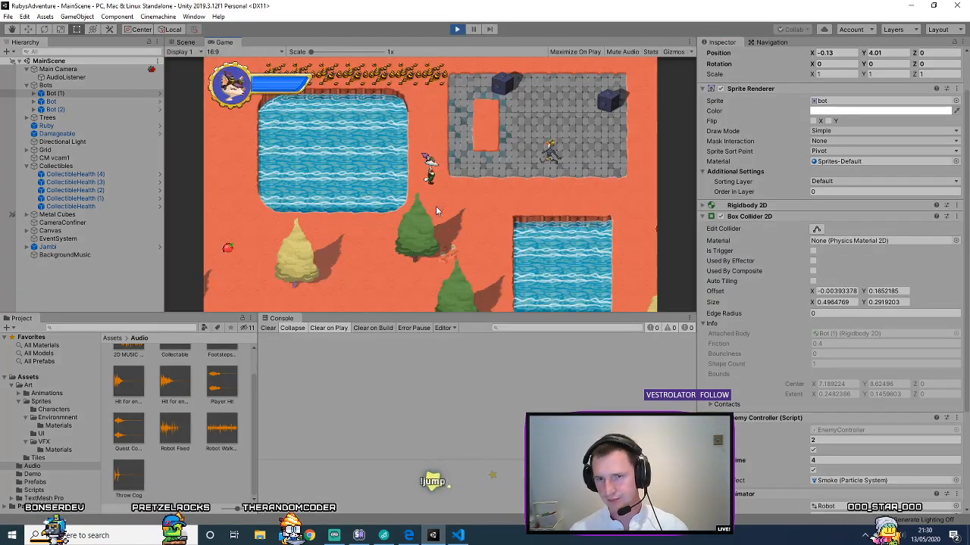
{"action": "key", "text": "Down"}
{"action": "key", "text": "Right"}
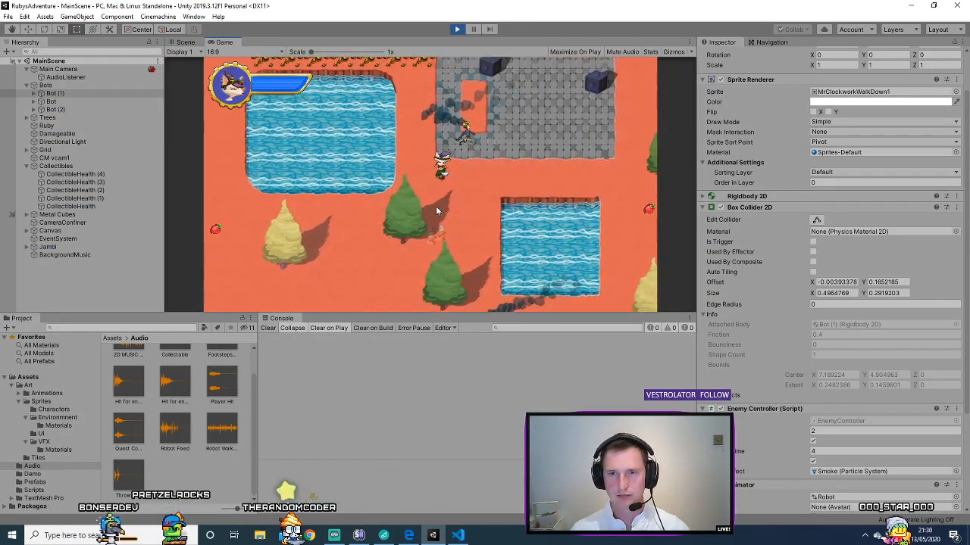
{"action": "key", "text": "Up"}
{"action": "key", "text": "Down"}
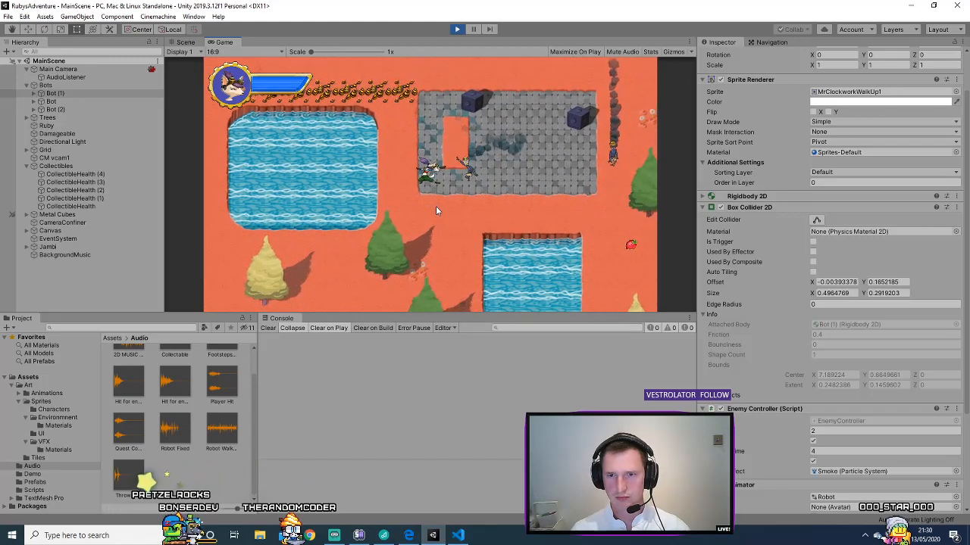
{"action": "key", "text": "Down"}
{"action": "key", "text": "Right"}
{"action": "key", "text": "Right"}
{"action": "key", "text": "Up"}
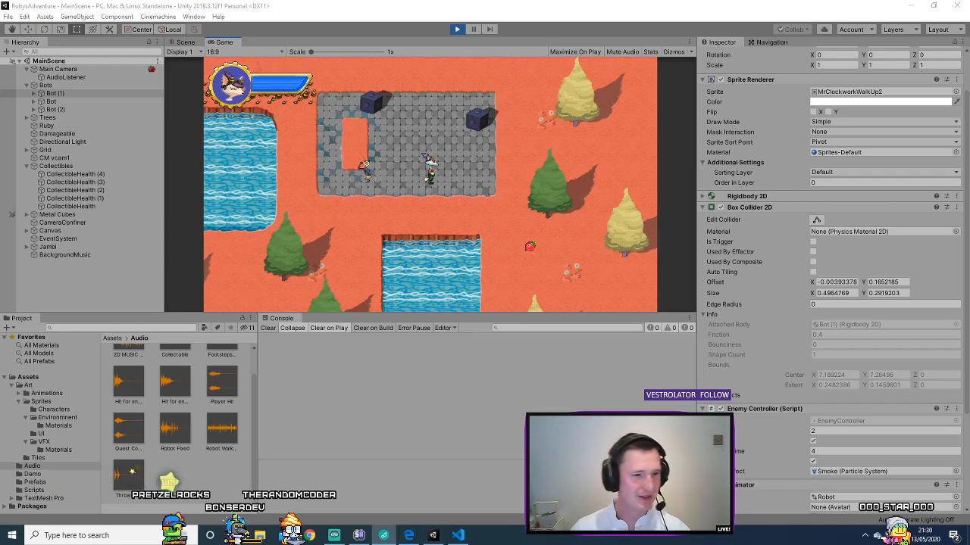
- Fix the other two robots, beside the paved area and near the lower pond, to test their sound, and exit play mode
{"action": "left_click", "coordinate": [493, 211]}
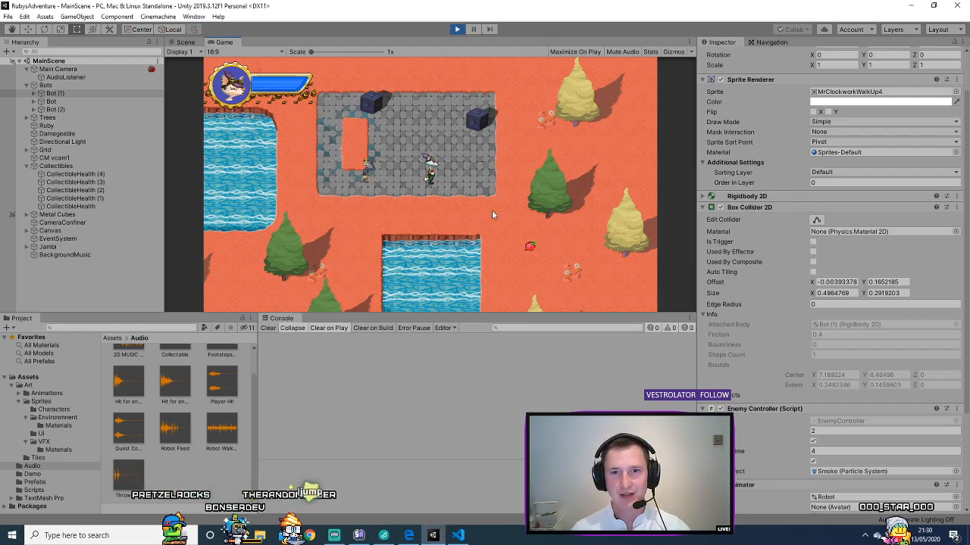
{"action": "key", "text": "Right"}
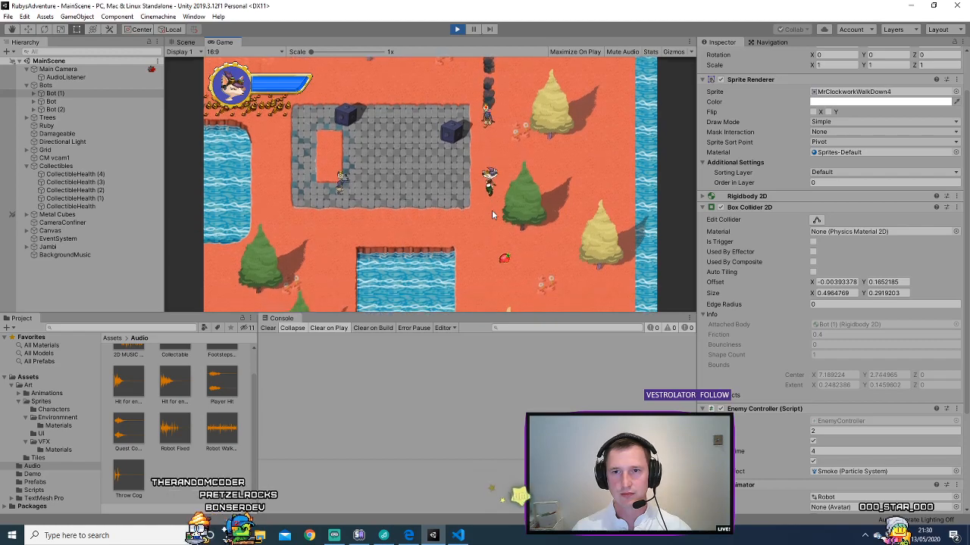
{"action": "key", "text": "Down"}
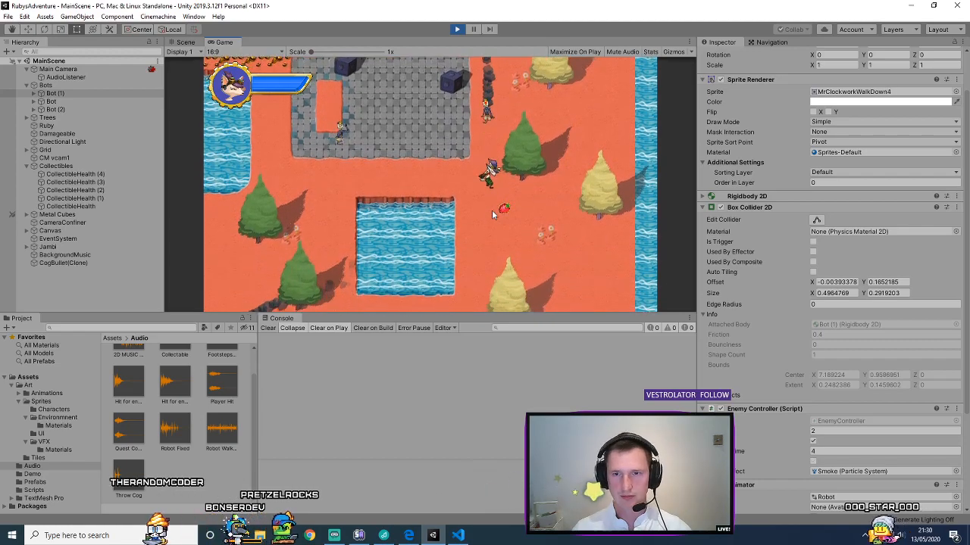
{"action": "key", "text": "Down"}
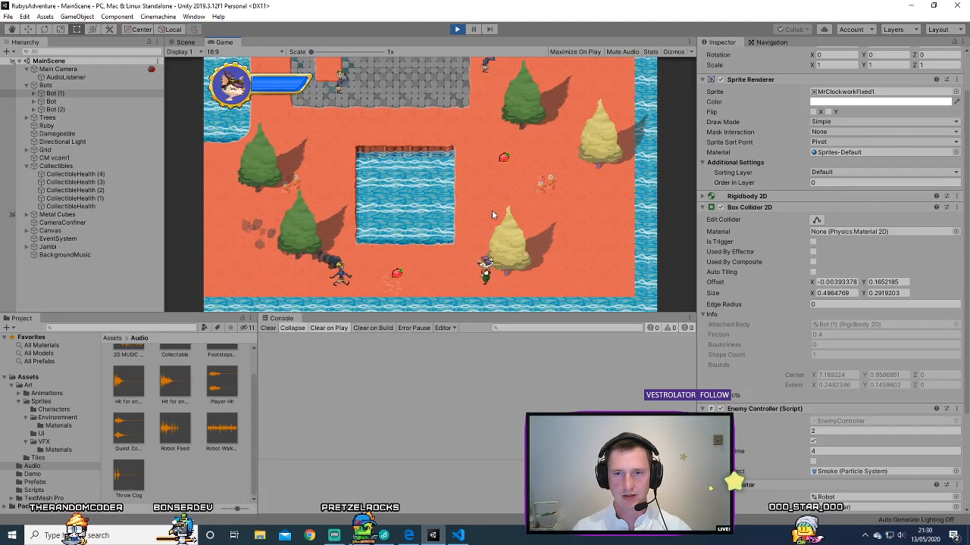
{"action": "key", "text": "c"}
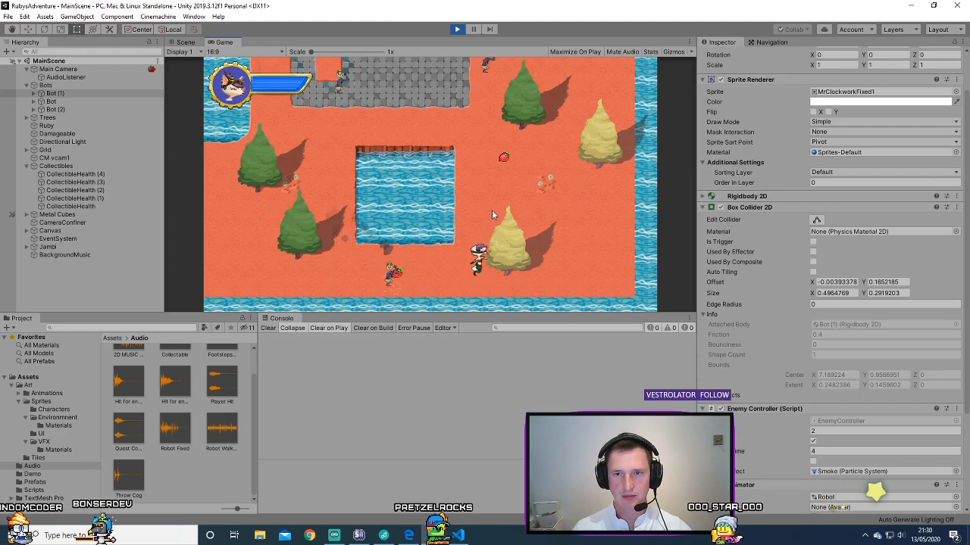
{"action": "key", "text": "Up"}
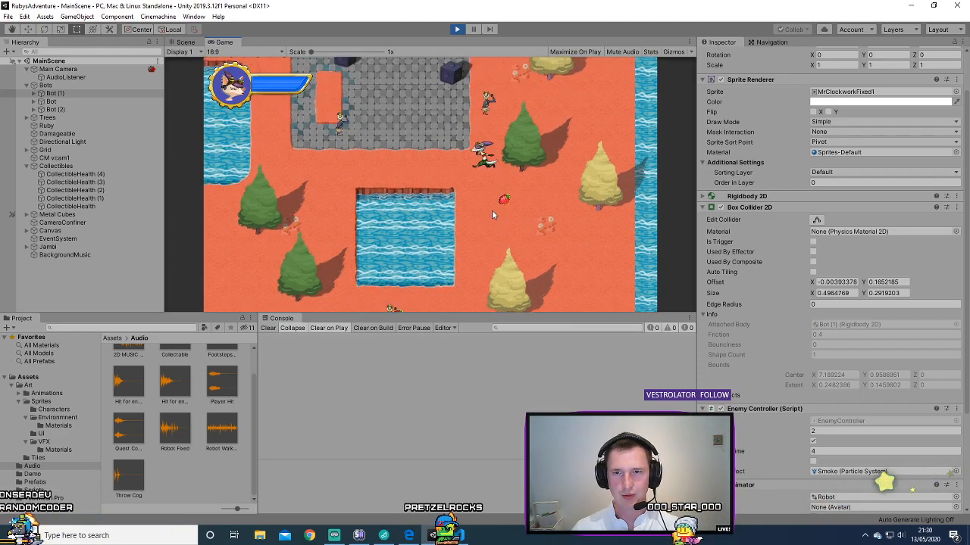
{"action": "left_click", "coordinate": [457, 29]}
- Inspect the Audio Source component of Bot (1), including its AudioClip property, and open the component's reference manual page
{"action": "scroll", "coordinate": [817, 411], "scroll_direction": "down", "scroll_amount": 3}
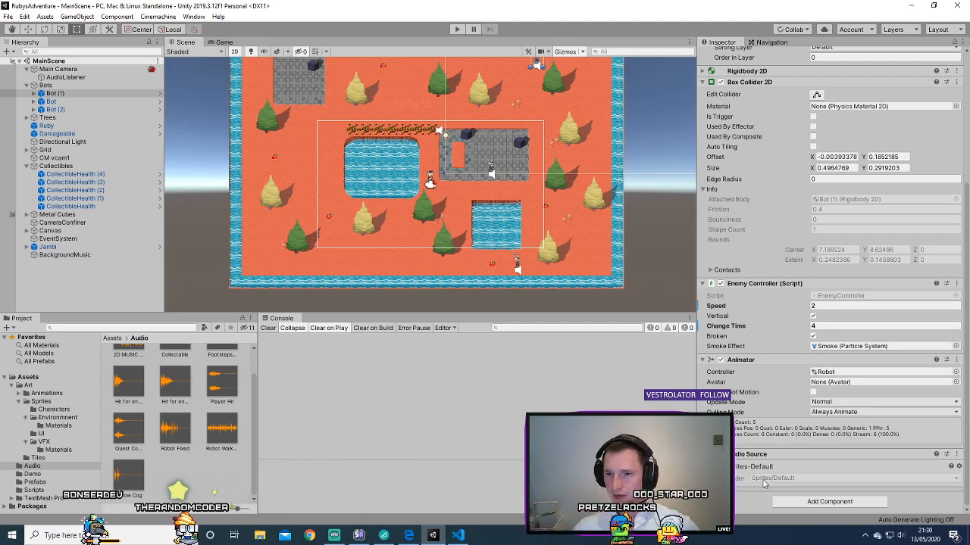
{"action": "scroll", "coordinate": [754, 424], "scroll_direction": "down", "scroll_amount": 4}
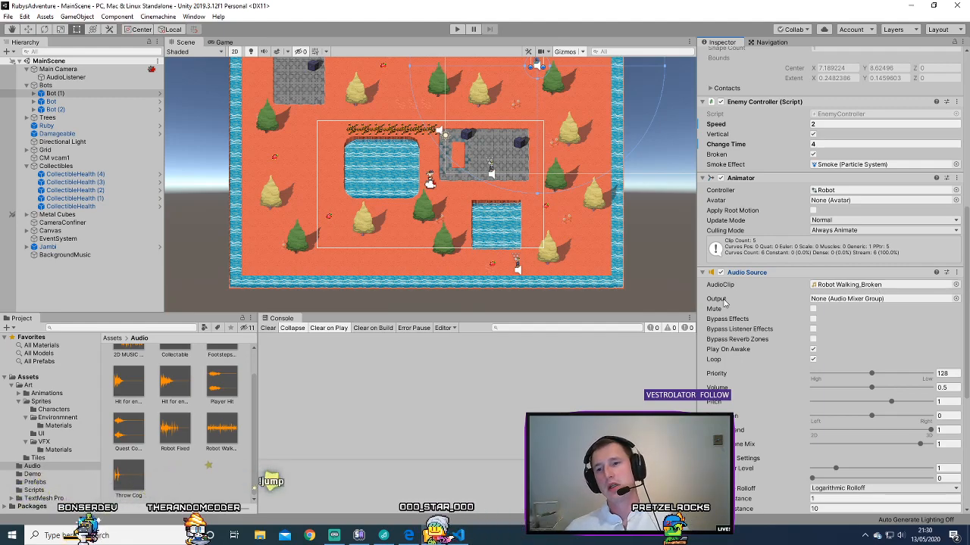
{"action": "mouse_move", "coordinate": [731, 289]}
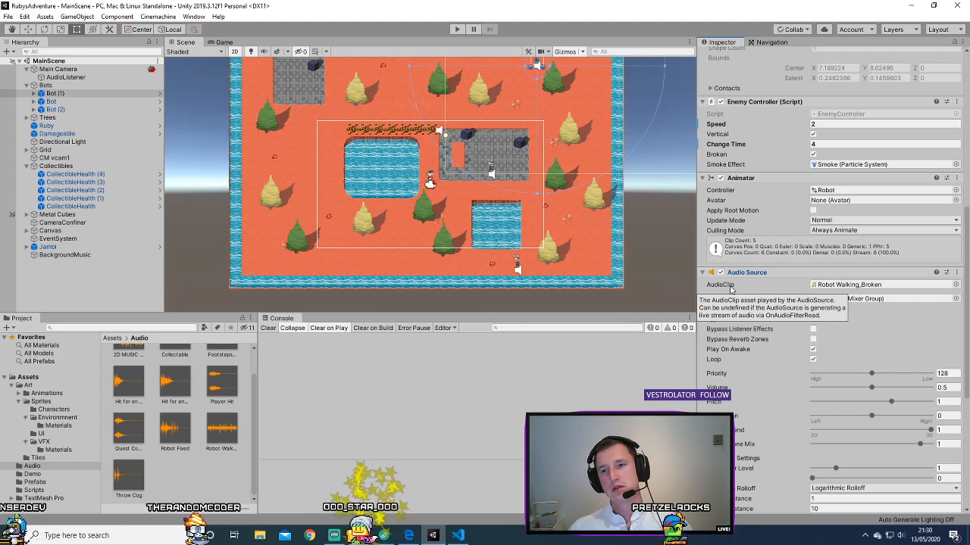
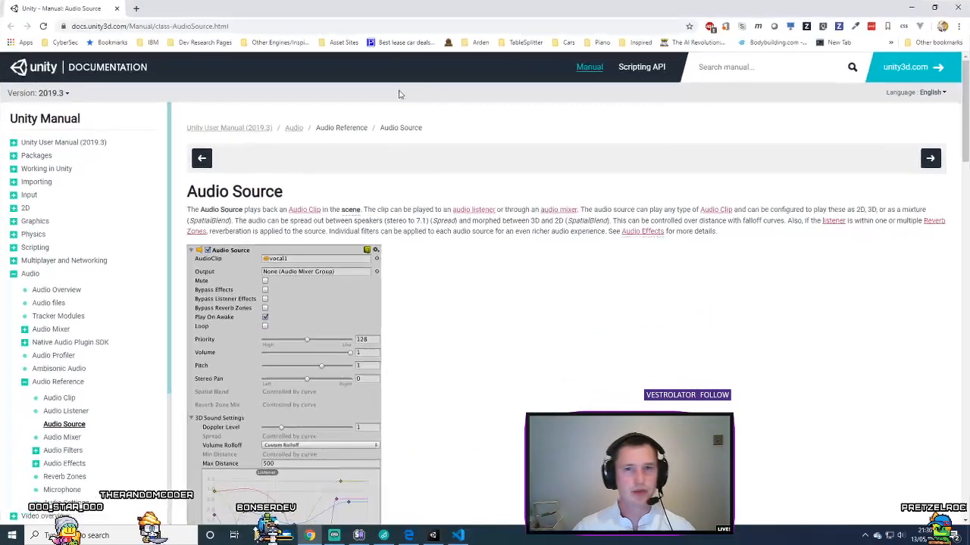
- Read the Audio Source manual page from its property table through to the API Resources section
{"action": "scroll", "coordinate": [449, 227], "scroll_direction": "down", "scroll_amount": 2}
{"action": "scroll", "coordinate": [441, 238], "scroll_direction": "down", "scroll_amount": 3}
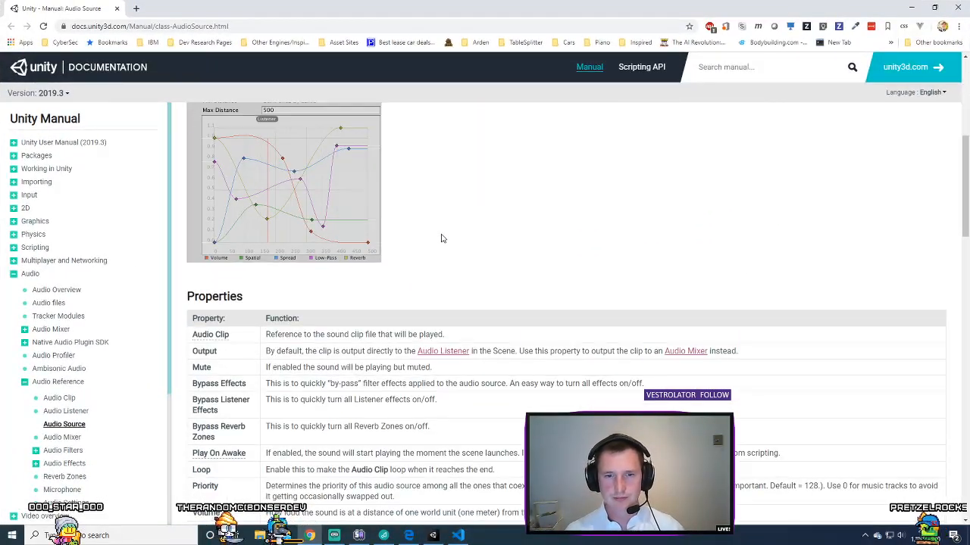
{"action": "scroll", "coordinate": [436, 278], "scroll_direction": "down", "scroll_amount": 3}
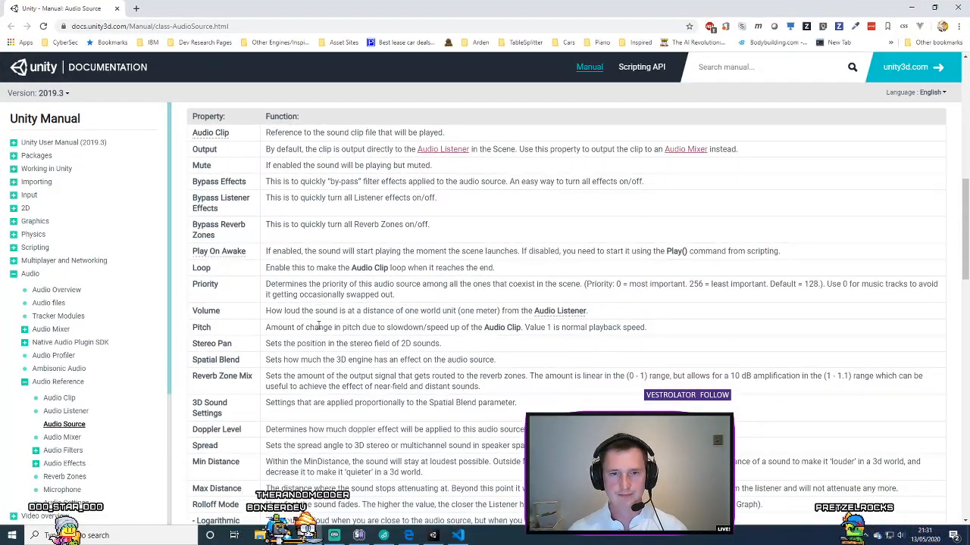
{"action": "scroll", "coordinate": [318, 326], "scroll_direction": "down", "scroll_amount": 7}
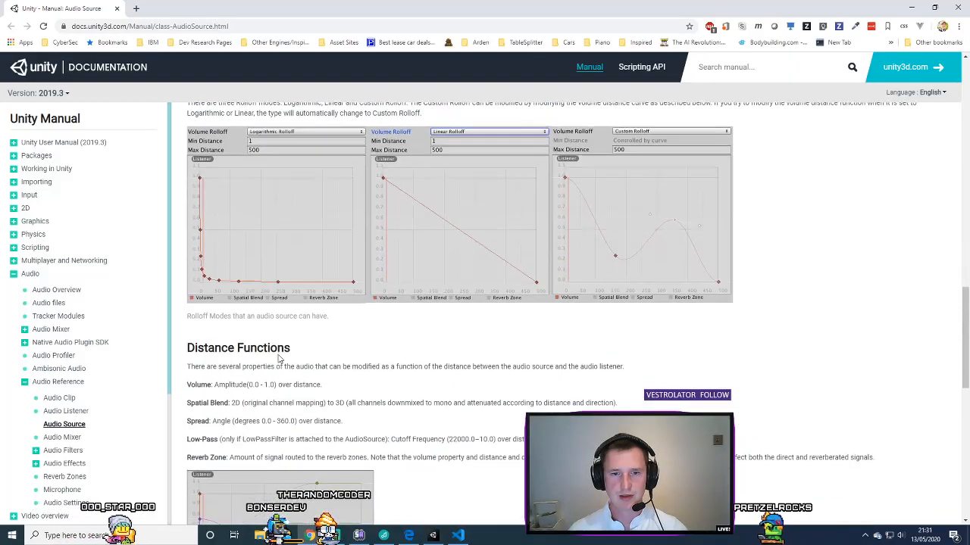
{"action": "scroll", "coordinate": [326, 356], "scroll_direction": "down", "scroll_amount": 2}
{"action": "scroll", "coordinate": [369, 354], "scroll_direction": "down", "scroll_amount": 5}
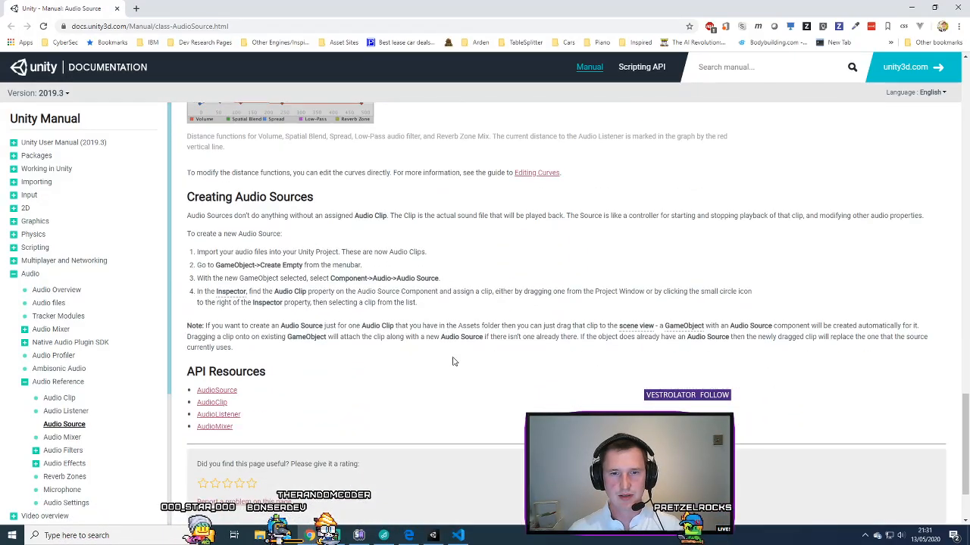
{"action": "scroll", "coordinate": [453, 362], "scroll_direction": "down", "scroll_amount": 2}
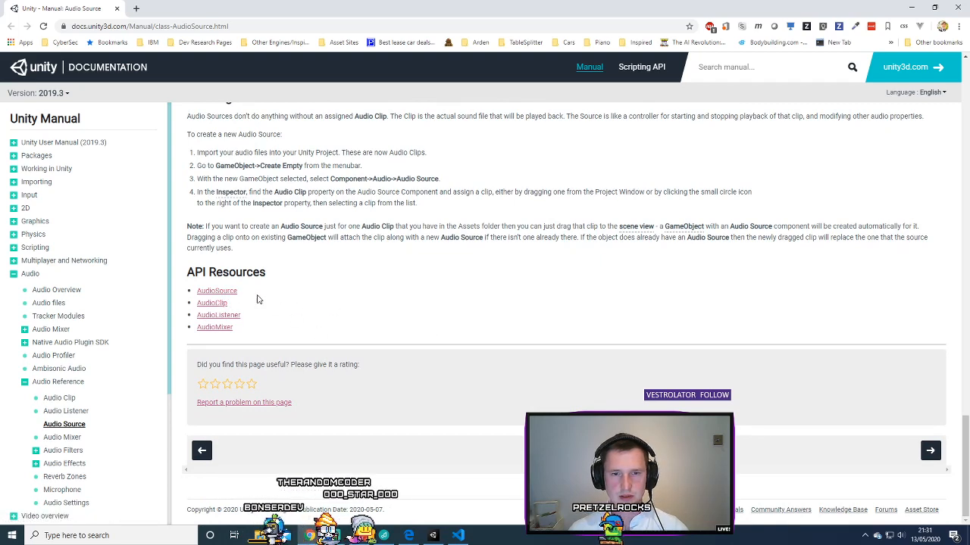
- Open the AudioSource scripting API page and examine its description, example script and the clip entry among its properties
{"action": "left_click", "coordinate": [217, 292]}
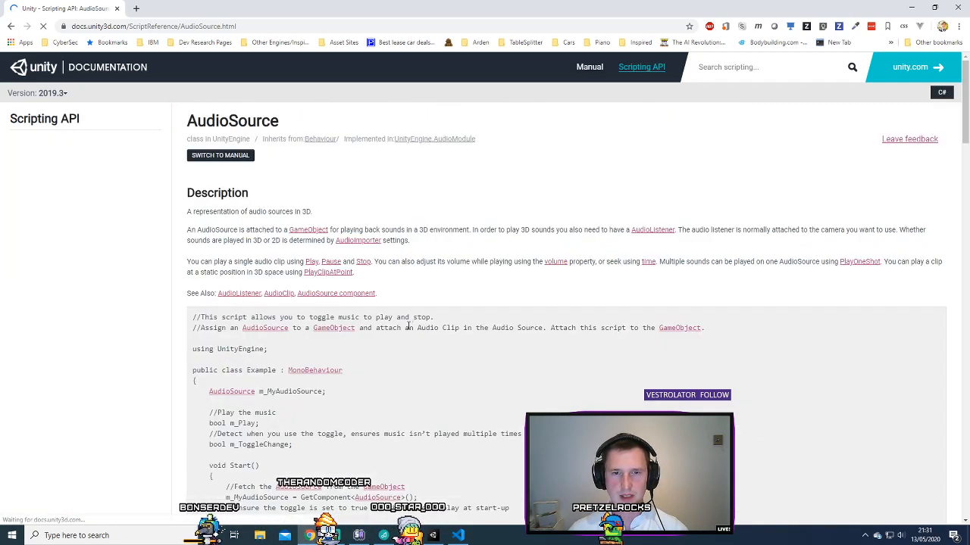
{"action": "scroll", "coordinate": [462, 350], "scroll_direction": "down", "scroll_amount": 1}
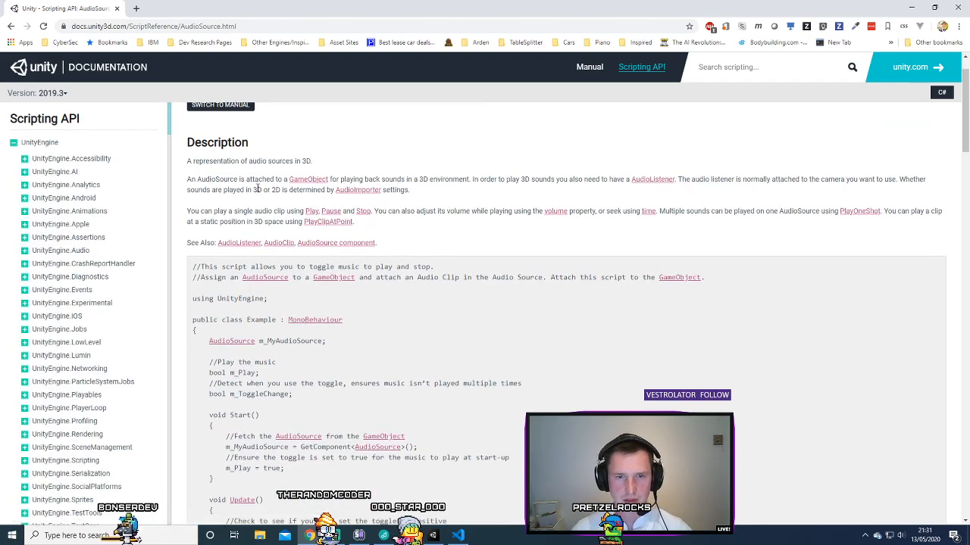
{"action": "scroll", "coordinate": [458, 312], "scroll_direction": "down", "scroll_amount": 3}
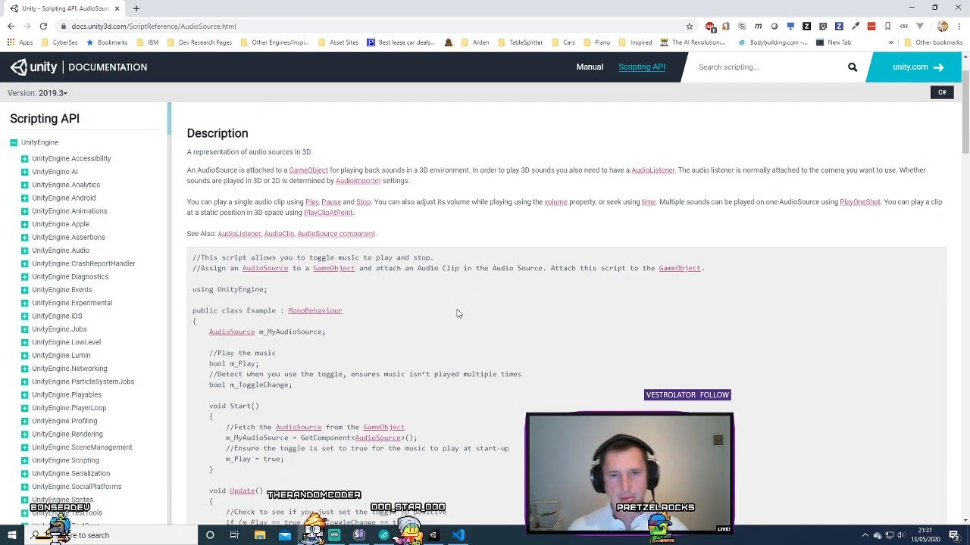
{"action": "scroll", "coordinate": [284, 254], "scroll_direction": "down", "scroll_amount": 1}
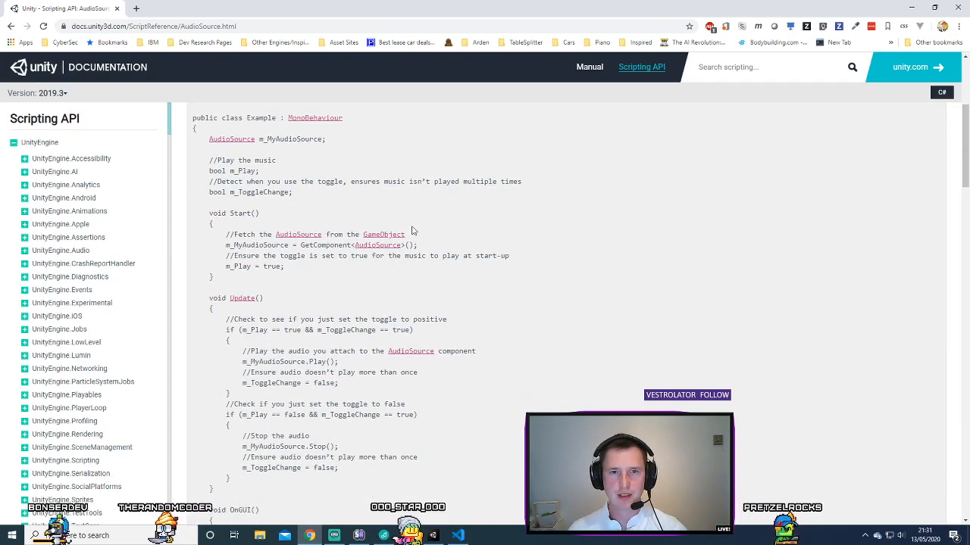
{"action": "scroll", "coordinate": [617, 273], "scroll_direction": "down", "scroll_amount": 6}
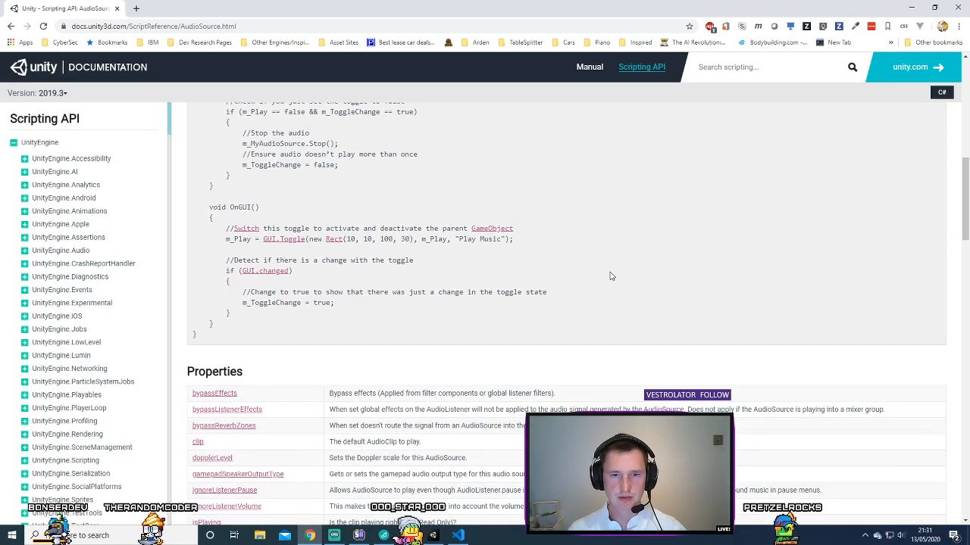
{"action": "scroll", "coordinate": [611, 276], "scroll_direction": "down", "scroll_amount": 5}
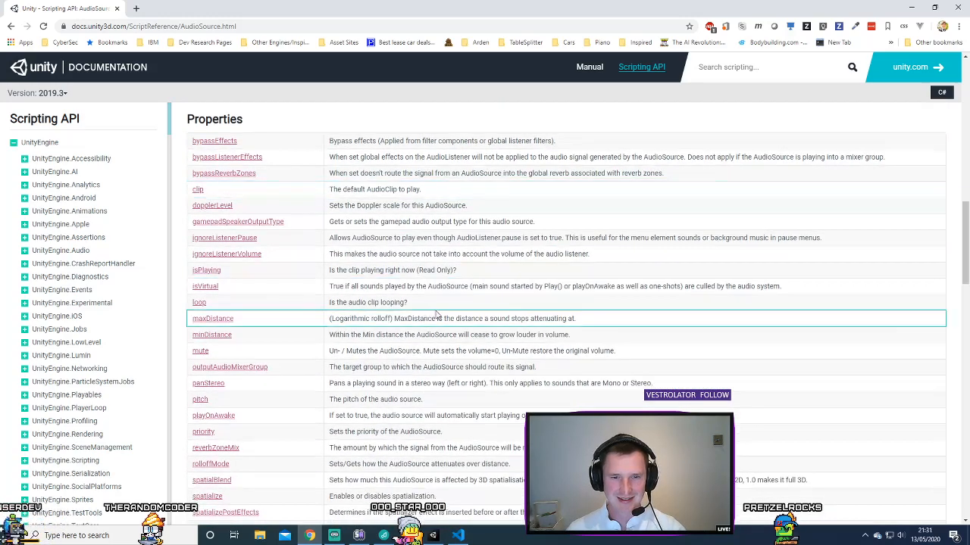
{"action": "left_click_drag", "start_coordinate": [365, 190], "coordinate": [427, 193]}
{"action": "left_click", "coordinate": [426, 192]}
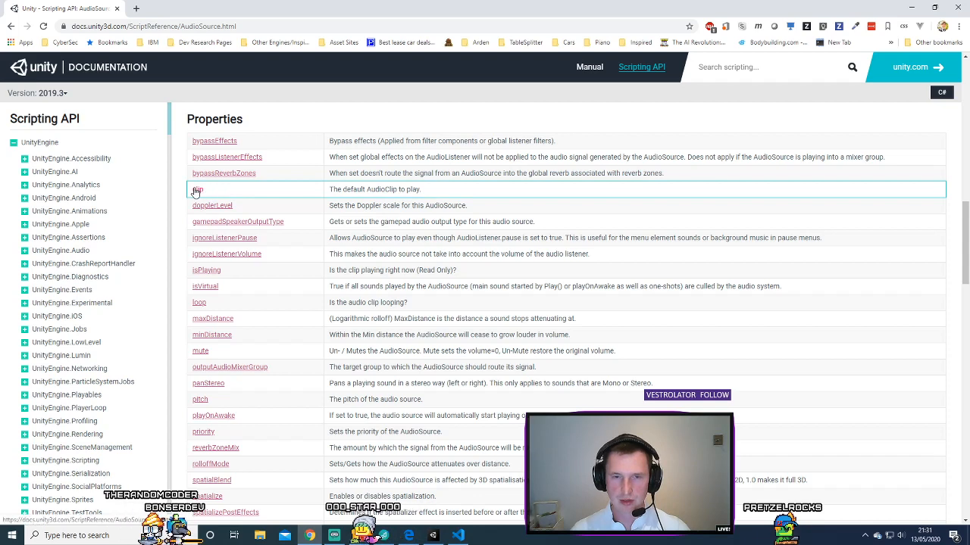
- Open the AudioSource.clip reference and study the example that assigns otherClip to the audio source and plays it
{"action": "left_click", "coordinate": [197, 190]}
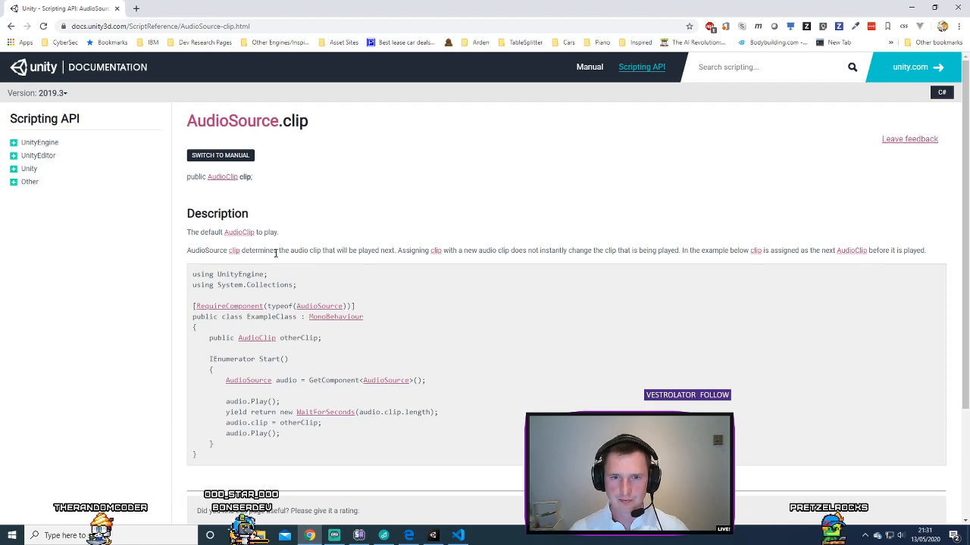
{"action": "scroll", "coordinate": [282, 328], "scroll_direction": "down", "scroll_amount": 1}
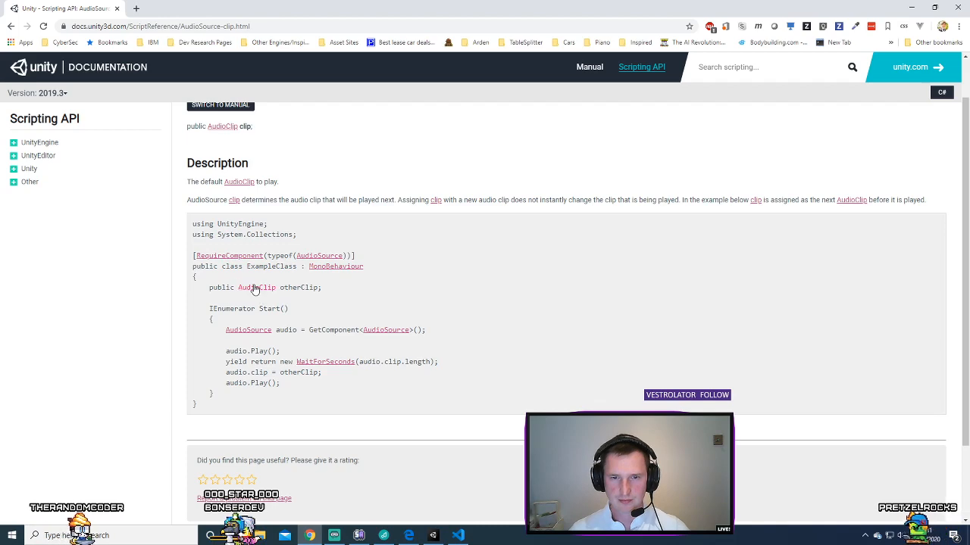
{"action": "double_click", "coordinate": [306, 288]}
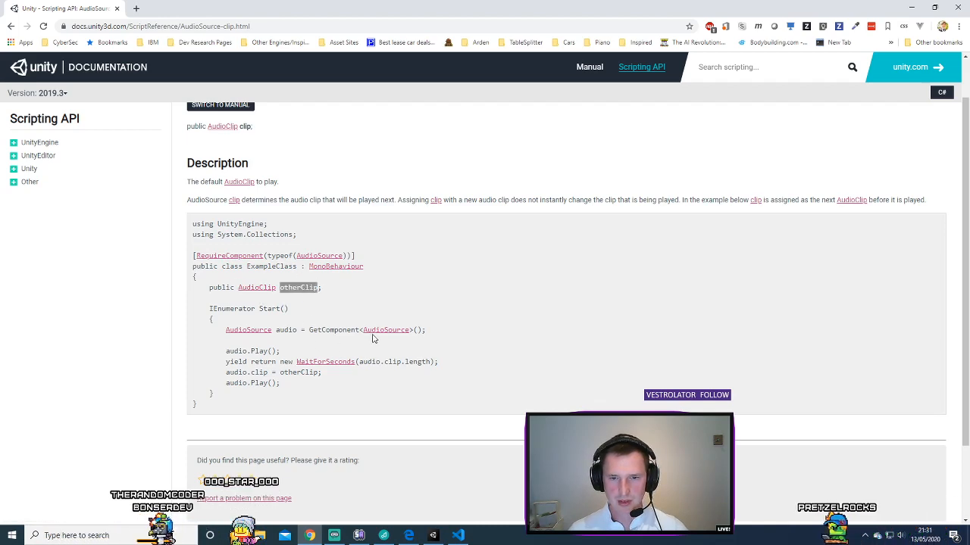
{"action": "left_click", "coordinate": [300, 352]}
{"action": "double_click", "coordinate": [238, 351]}
{"action": "left_click", "coordinate": [294, 351]}
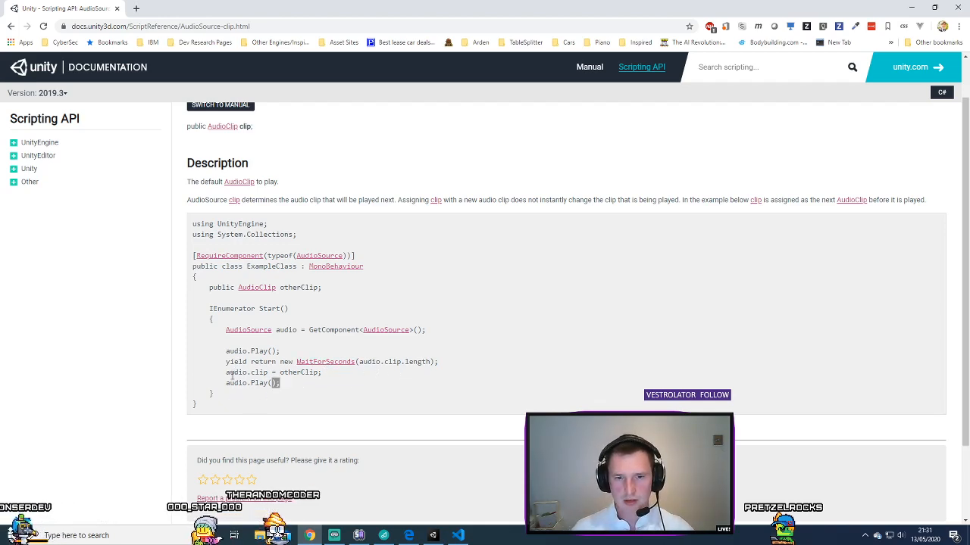
{"action": "left_click_drag", "start_coordinate": [233, 374], "coordinate": [189, 376]}
{"action": "left_click", "coordinate": [326, 388]}
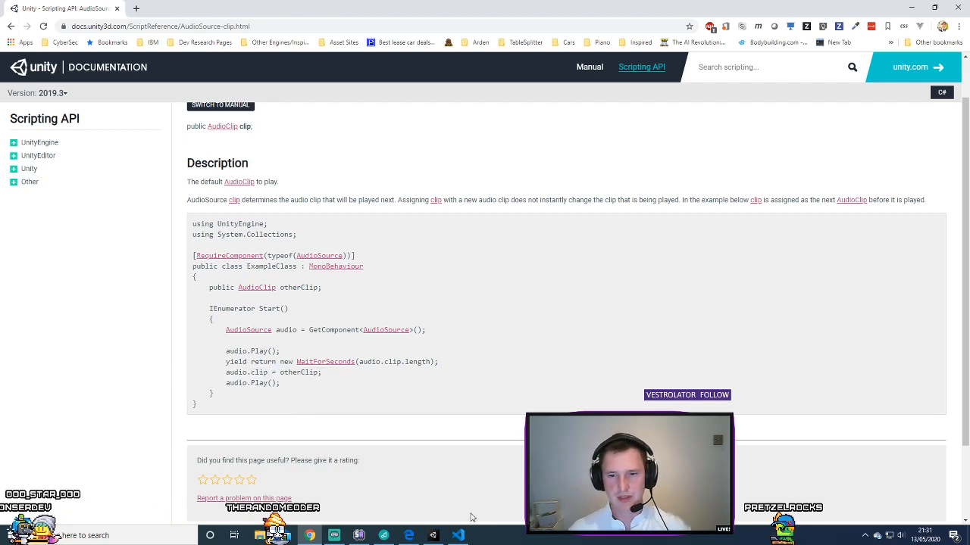
- In Visual Studio Code, declare a public AudioClip field named robotDanceClip below smokeEffect in EnemyController.cs and save the script
{"action": "left_click", "coordinate": [457, 535]}
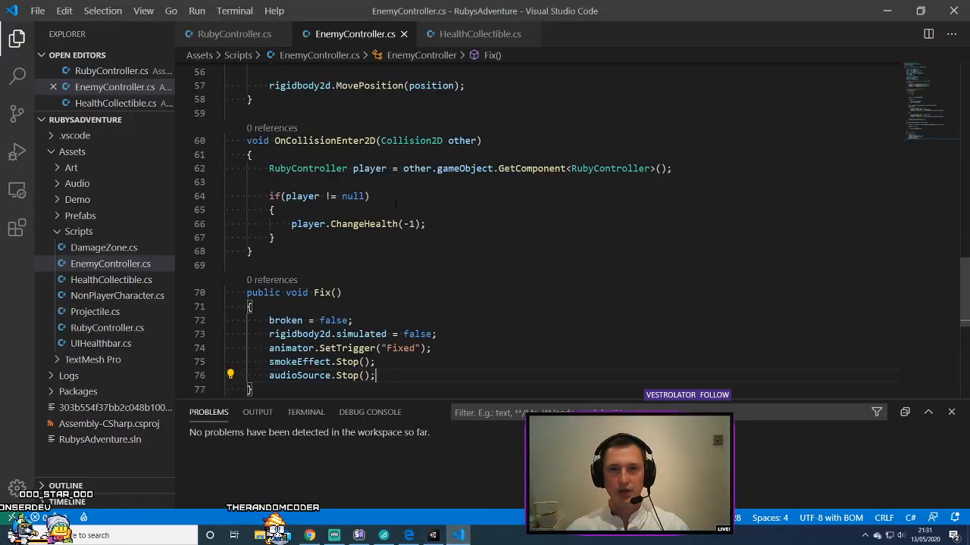
{"action": "scroll", "coordinate": [376, 311], "scroll_direction": "up", "scroll_amount": 15}
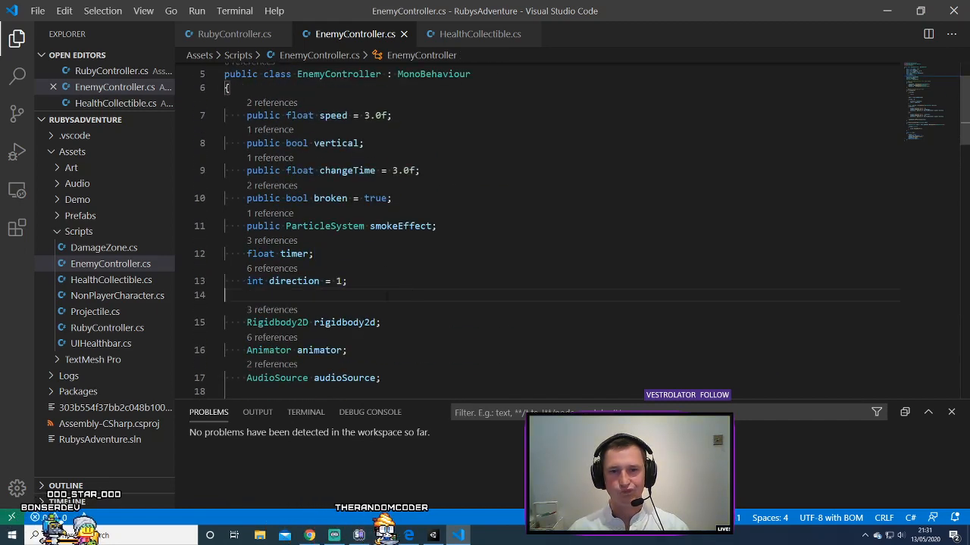
{"action": "scroll", "coordinate": [387, 297], "scroll_direction": "down", "scroll_amount": 3}
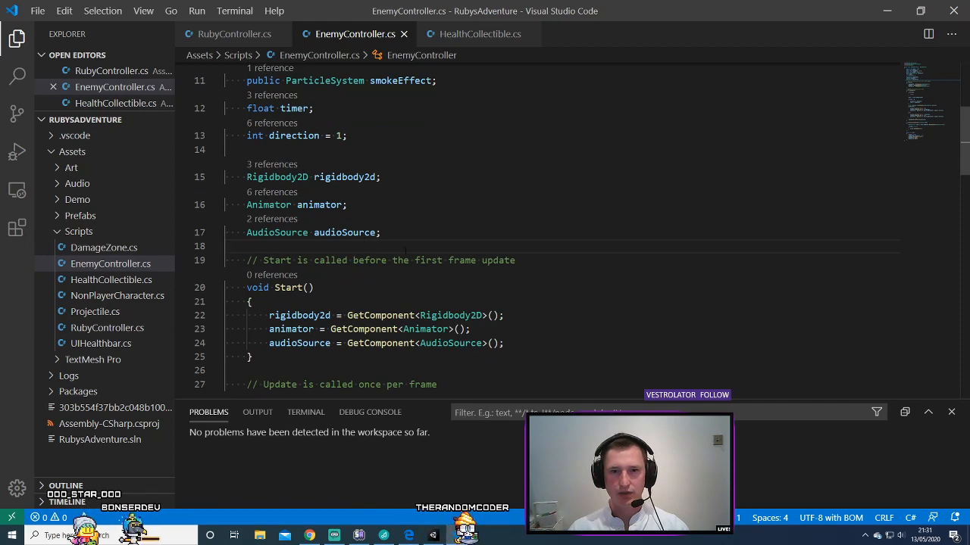
{"action": "key", "text": "Tab"}
{"action": "scroll", "coordinate": [405, 265], "scroll_direction": "up", "scroll_amount": 5}
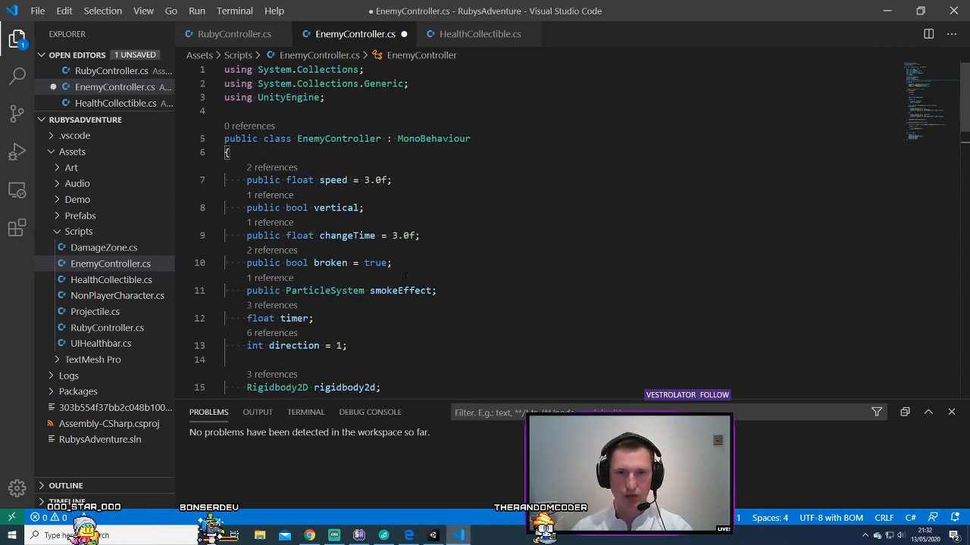
{"action": "left_click", "coordinate": [462, 292]}
{"action": "key", "text": "Return"}
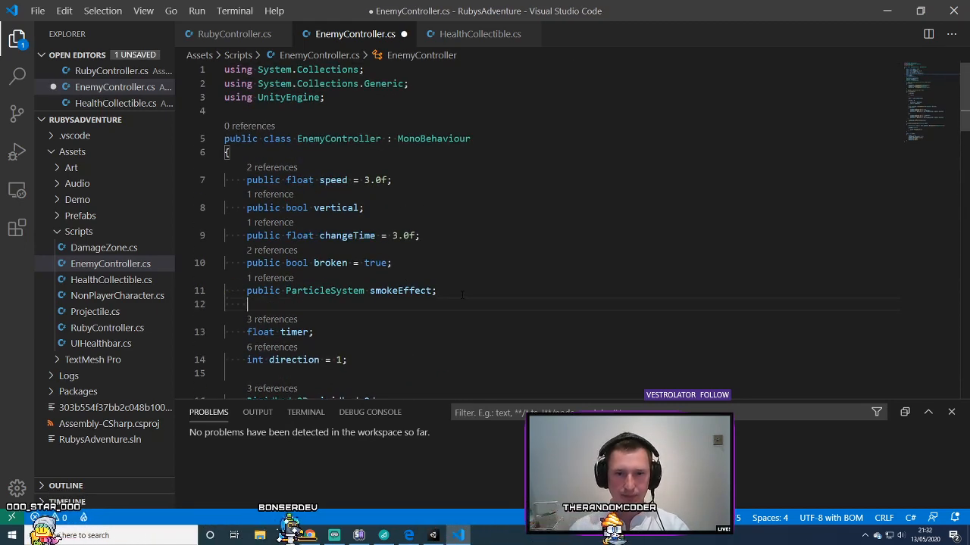
{"action": "type", "text": "public Au"}
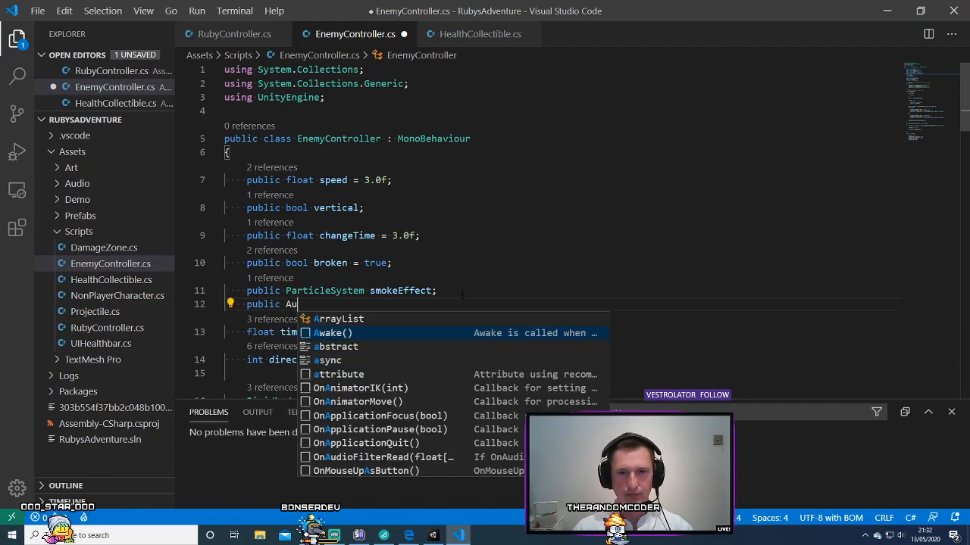
{"action": "type", "text": "dioClip"}
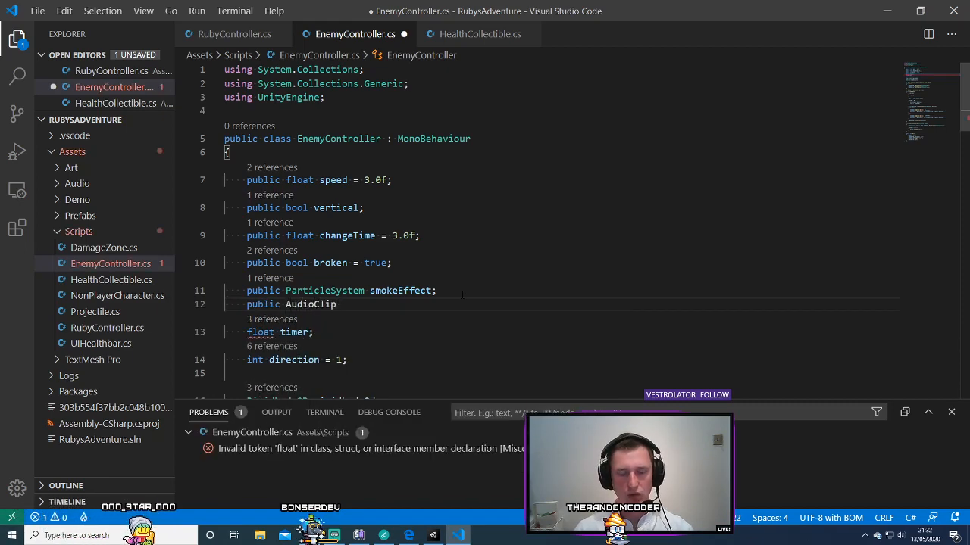
{"action": "type", "text": " robotDanceClip;"}
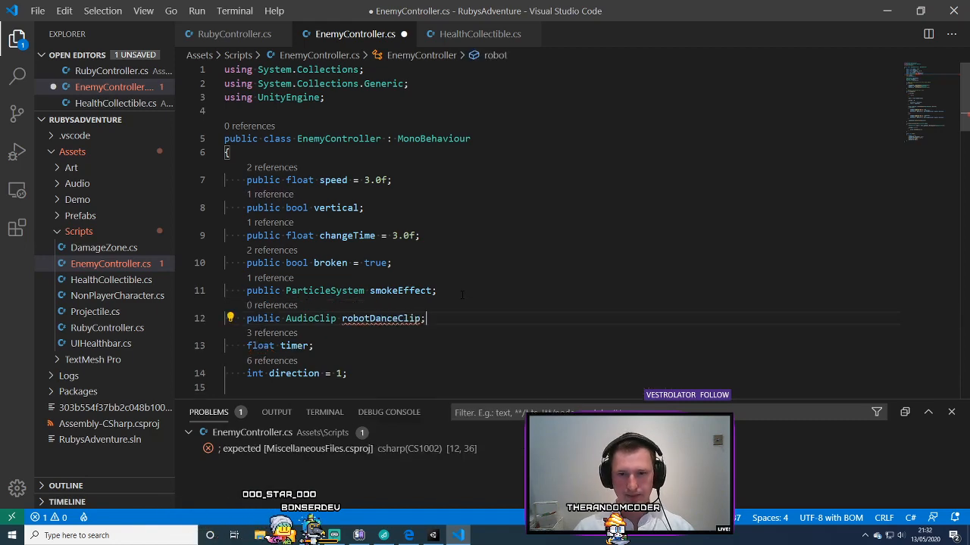
{"action": "key", "text": "ctrl+s"}
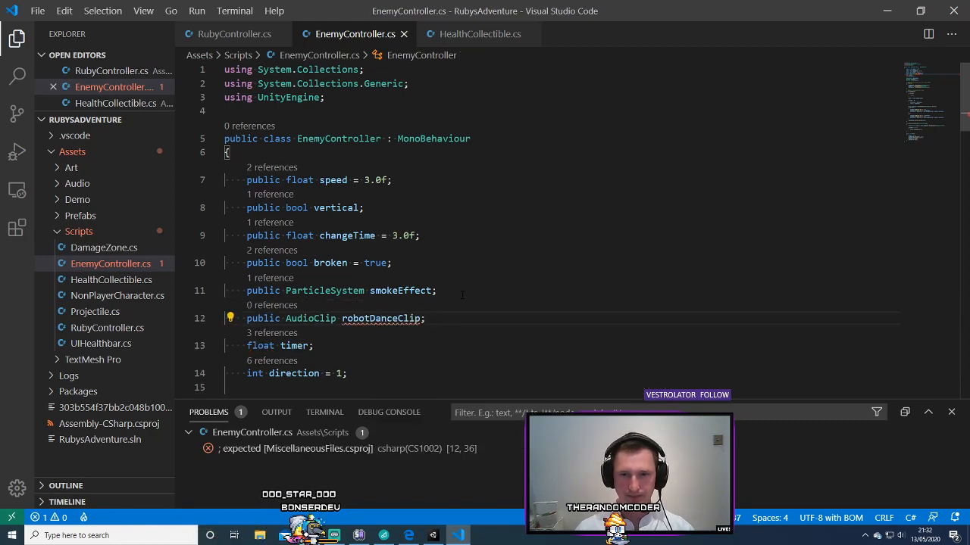
- In Fix(), replace audioSource.Stop() with audioSource.clip = robotDanceClip; and audioSource.Play();, and save the script
{"action": "scroll", "coordinate": [371, 318], "scroll_direction": "down", "scroll_amount": 12}
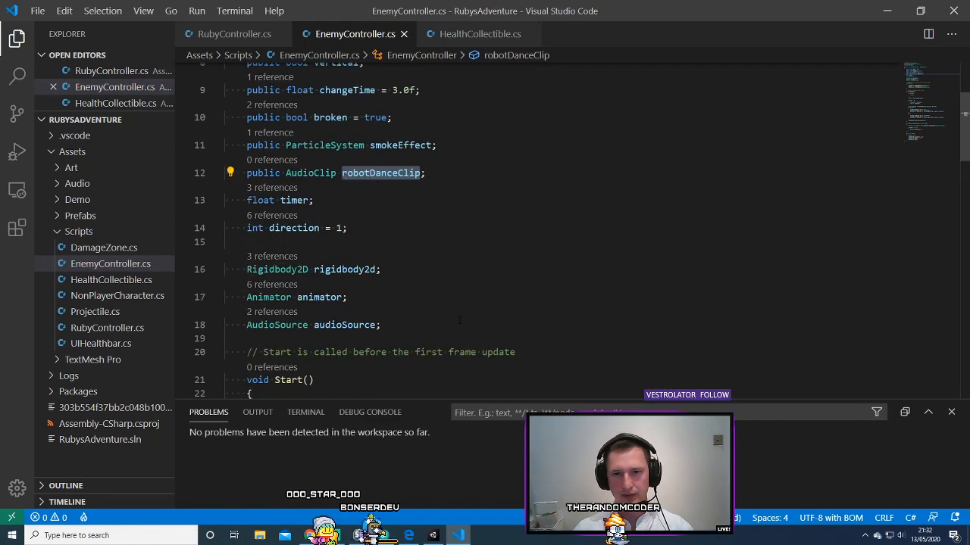
{"action": "scroll", "coordinate": [449, 324], "scroll_direction": "down", "scroll_amount": 11}
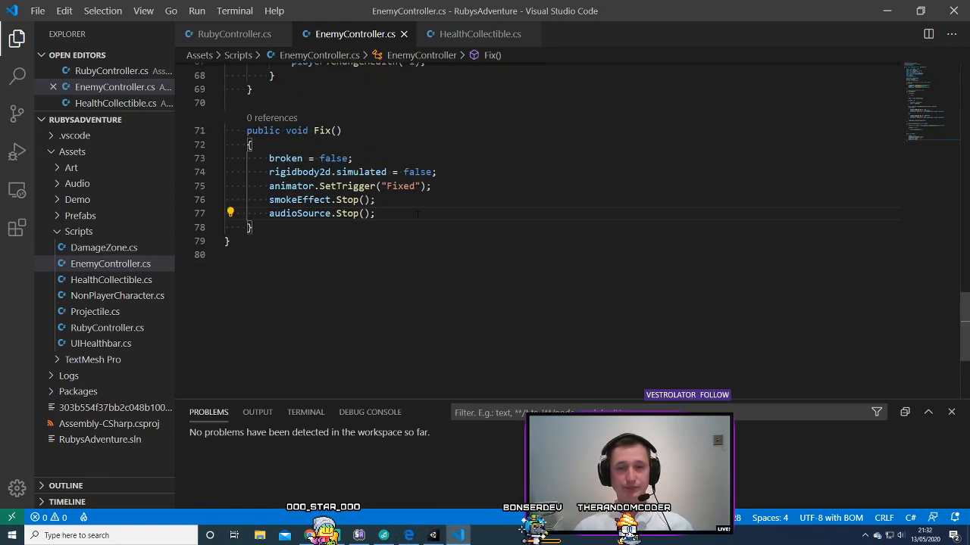
{"action": "type", "text": "clip = robotDanceClip"}
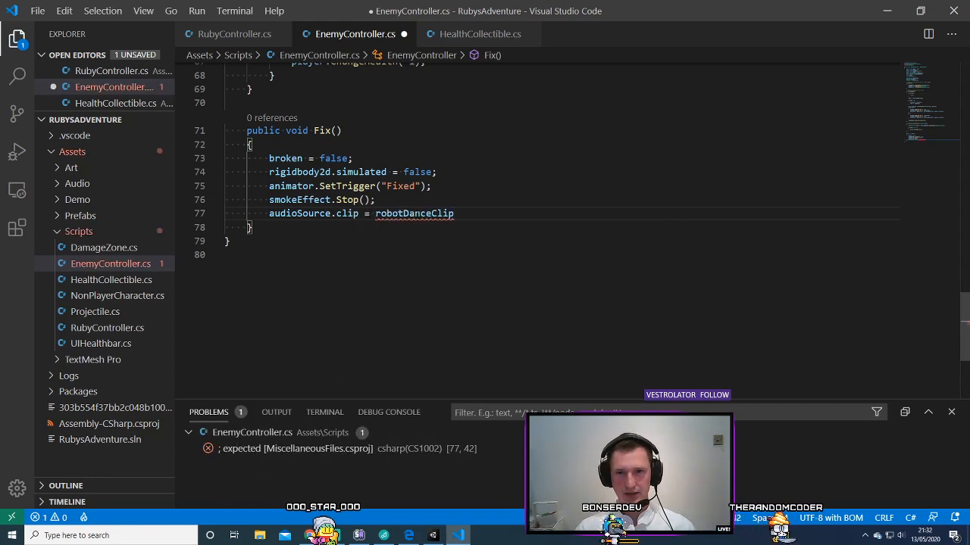
{"action": "type", "text": "aud"}
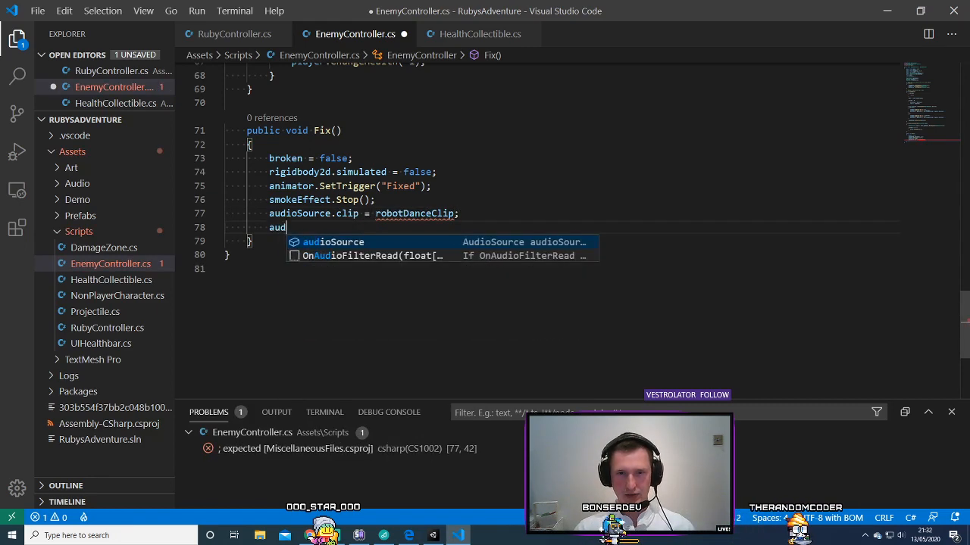
{"action": "type", "text": "ioSource.pola"}
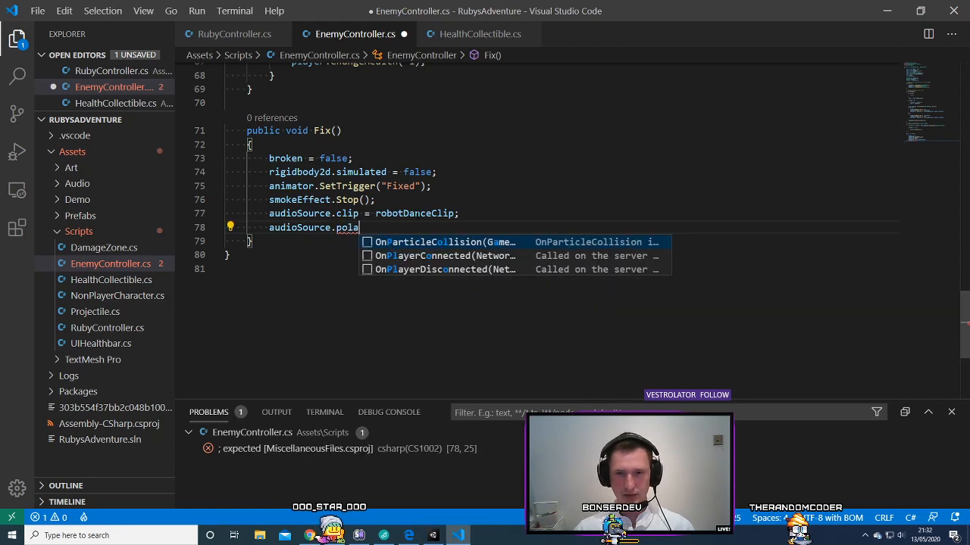
{"action": "key", "text": "BackSpace"}
{"action": "key", "text": "BackSpace"}
{"action": "key", "text": "BackSpace"}
{"action": "key", "text": "BackSpace"}
{"action": "type", "text": "Pla"}
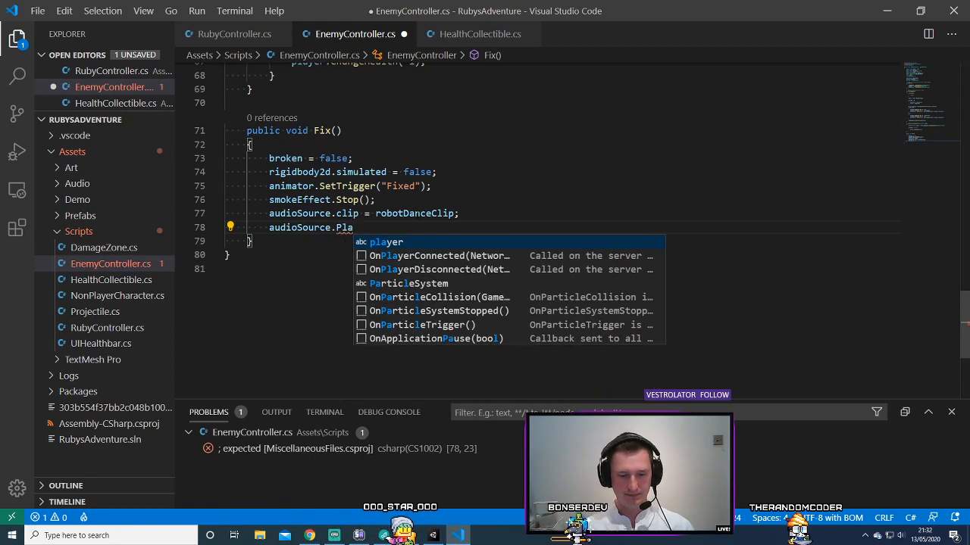
{"action": "type", "text": "y();"}
{"action": "key", "text": "ctrl+s"}
{"action": "left_click_drag", "start_coordinate": [227, 144], "coordinate": [483, 242]}
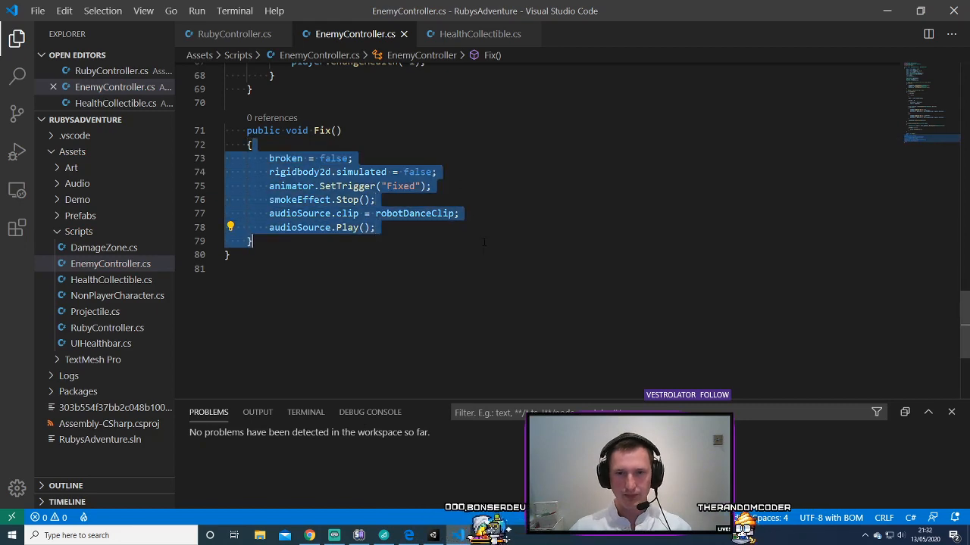
{"action": "left_click", "coordinate": [484, 243]}
- In Unity, open the Bot prefab and assign the Robot Fixed audio clip to Robot Dance Clip in its Enemy Controller
{"action": "left_click", "coordinate": [434, 535]}
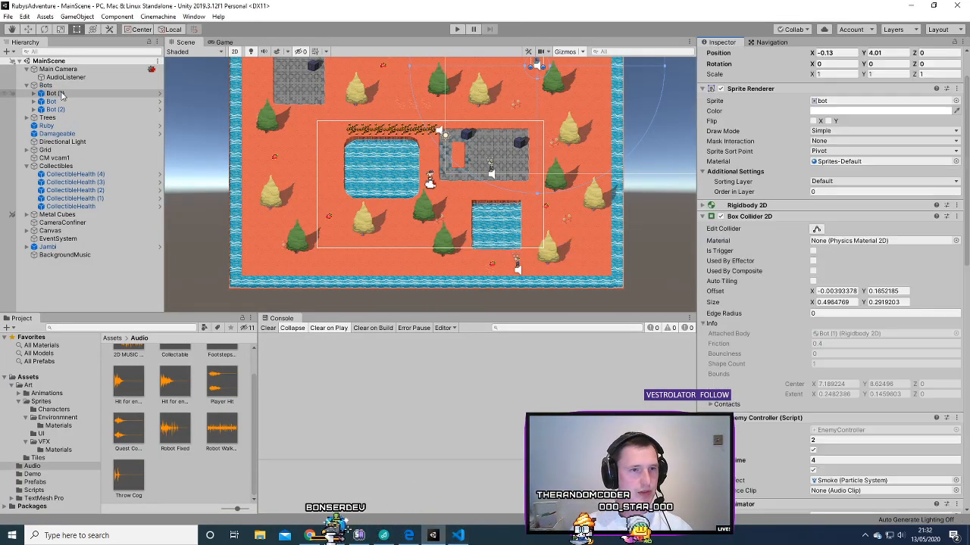
{"action": "left_click", "coordinate": [159, 95]}
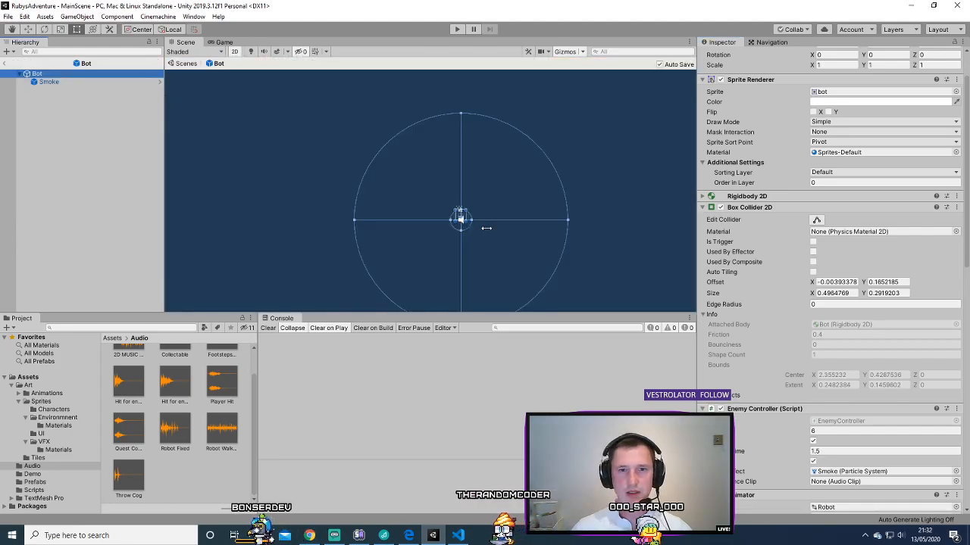
{"action": "scroll", "coordinate": [755, 345], "scroll_direction": "down", "scroll_amount": 8}
{"action": "scroll", "coordinate": [754, 344], "scroll_direction": "up", "scroll_amount": 5}
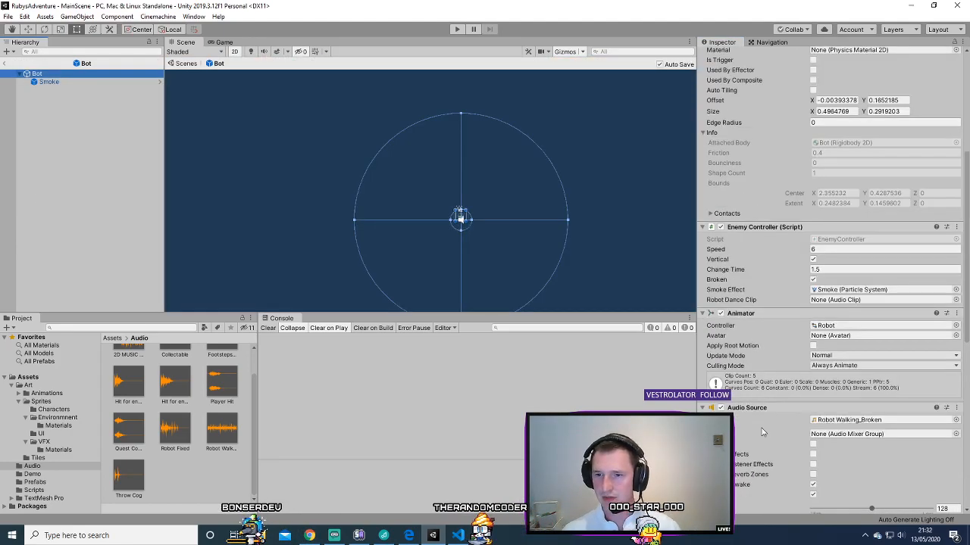
{"action": "left_click", "coordinate": [765, 407]}
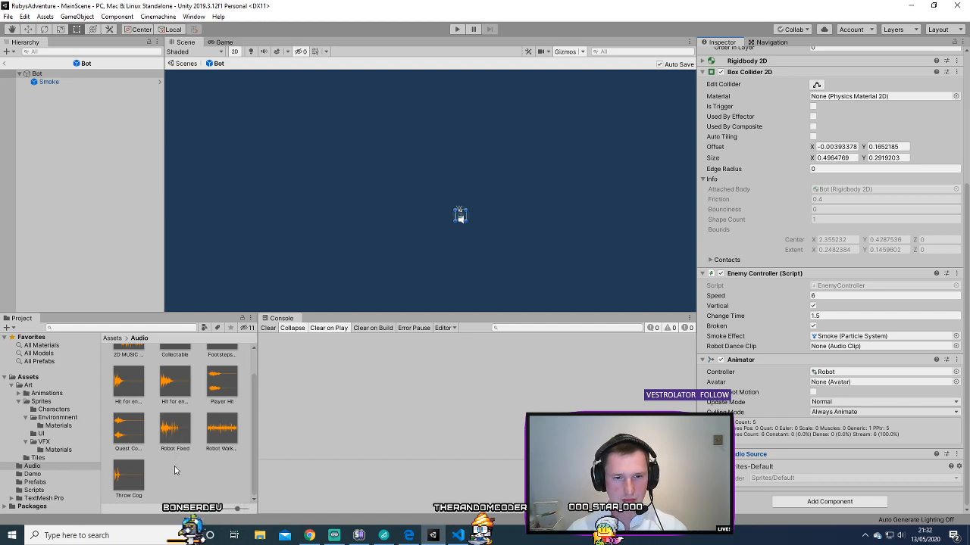
{"action": "left_click_drag", "start_coordinate": [176, 450], "coordinate": [289, 468]}
{"action": "left_click_drag", "start_coordinate": [823, 337], "coordinate": [835, 347]}
- Preview the Robot Fixed audio file from the Audio folder in the external music player and close the player
{"action": "scroll", "coordinate": [180, 442], "scroll_direction": "up", "scroll_amount": 1}
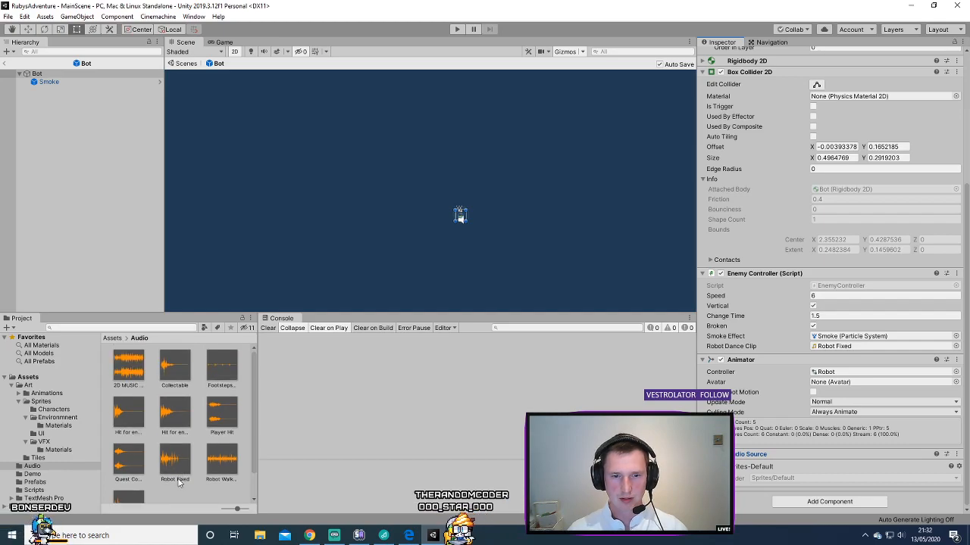
{"action": "double_click", "coordinate": [170, 467]}
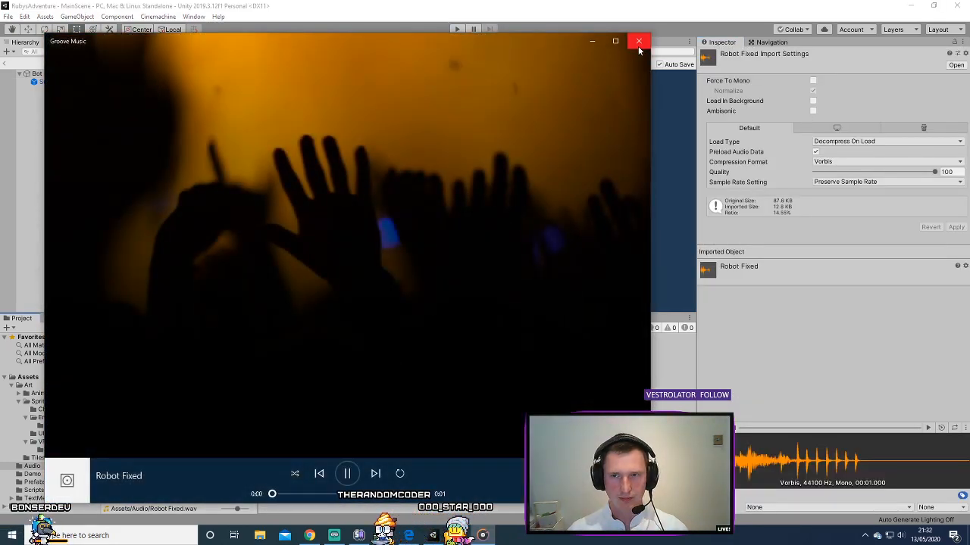
{"action": "left_click", "coordinate": [637, 41]}
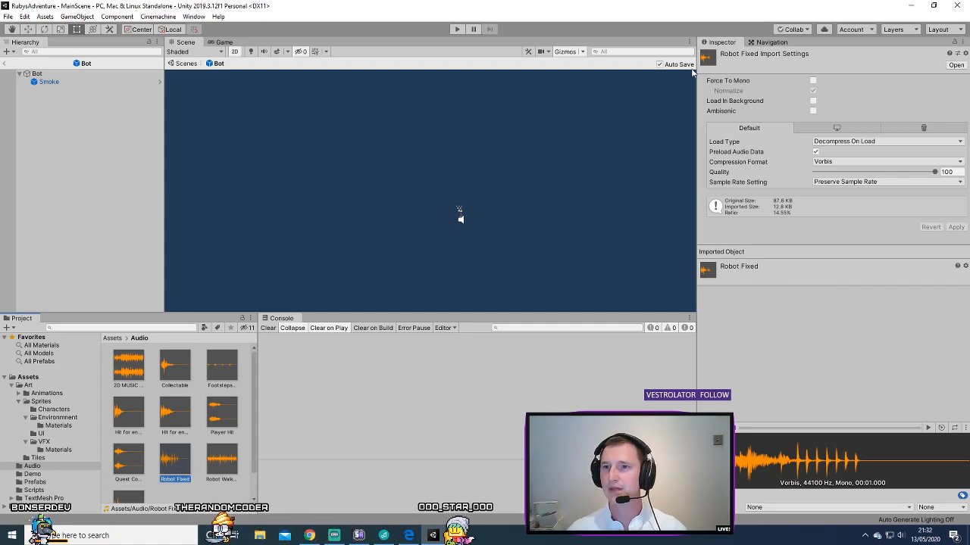
{"action": "scroll", "coordinate": [175, 485], "scroll_direction": "down", "scroll_amount": 2}
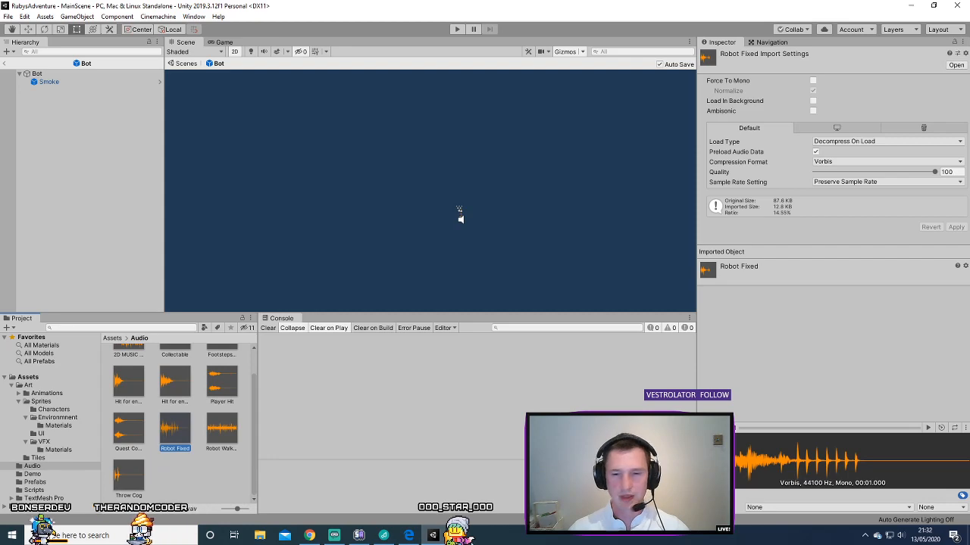
- In Visual Studio Code, replace the audioSource.clip assignment and audioSource.Play() lines in Fix() with an audioSource.PlayOneShot() call
{"action": "key", "text": "alt+Tab"}
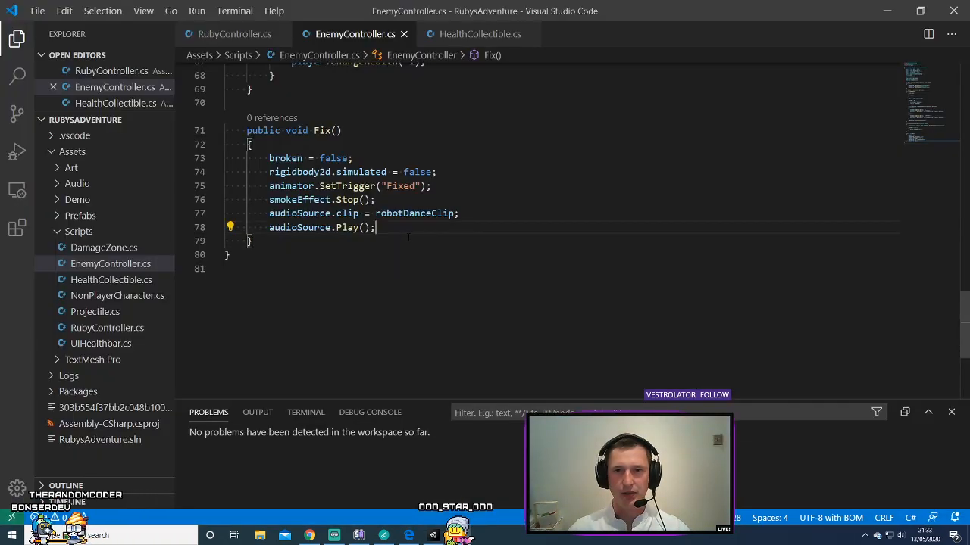
{"action": "key", "text": "shift+Home"}
{"action": "left_click_drag", "start_coordinate": [454, 225], "coordinate": [215, 216]}
{"action": "key", "text": "BackSpace"}
{"action": "key", "text": "BackSpace"}
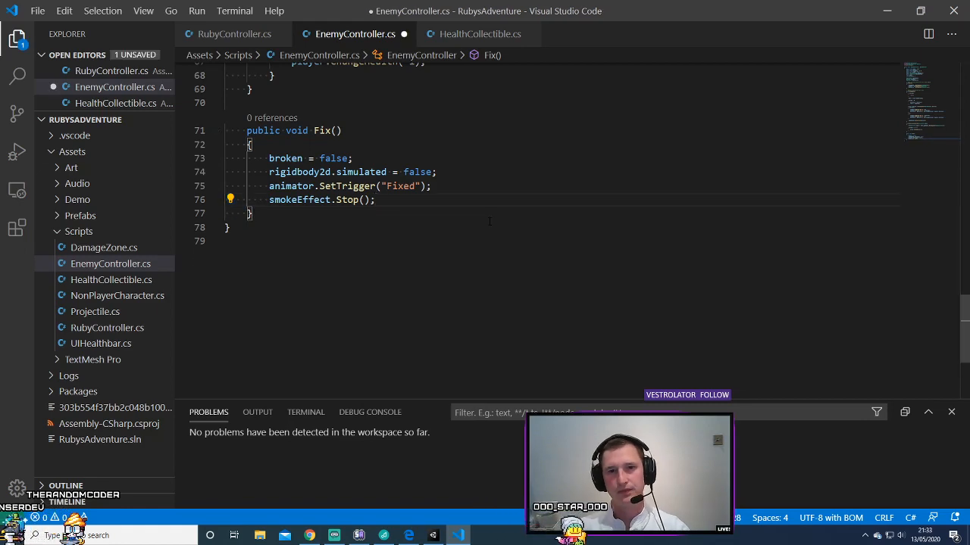
{"action": "type", "text": "audioSource."}
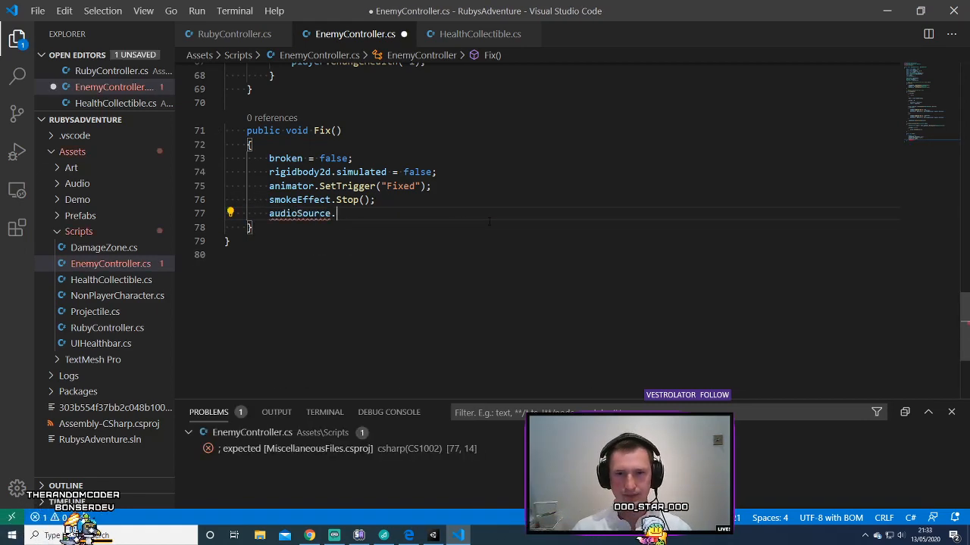
{"action": "type", "text": "Play"}
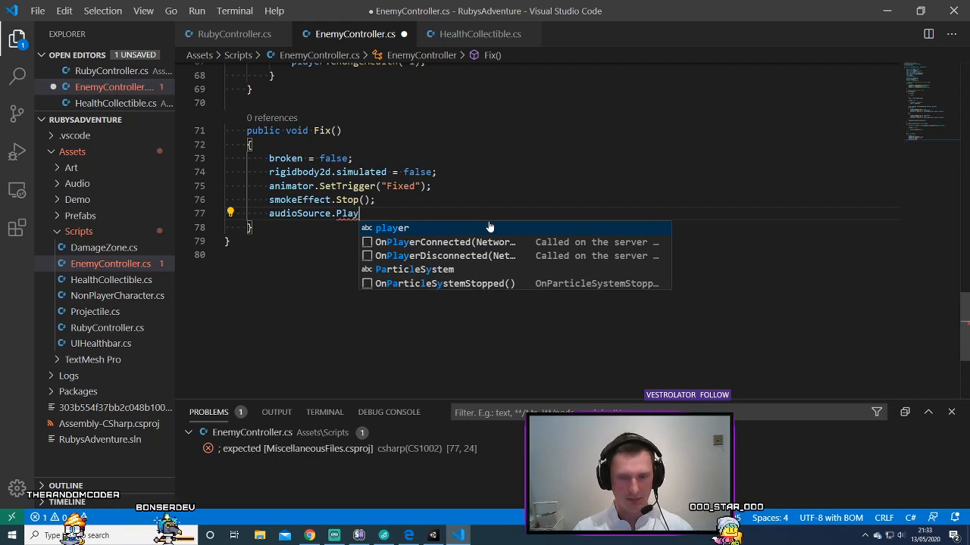
{"action": "type", "text": "OneShot("}
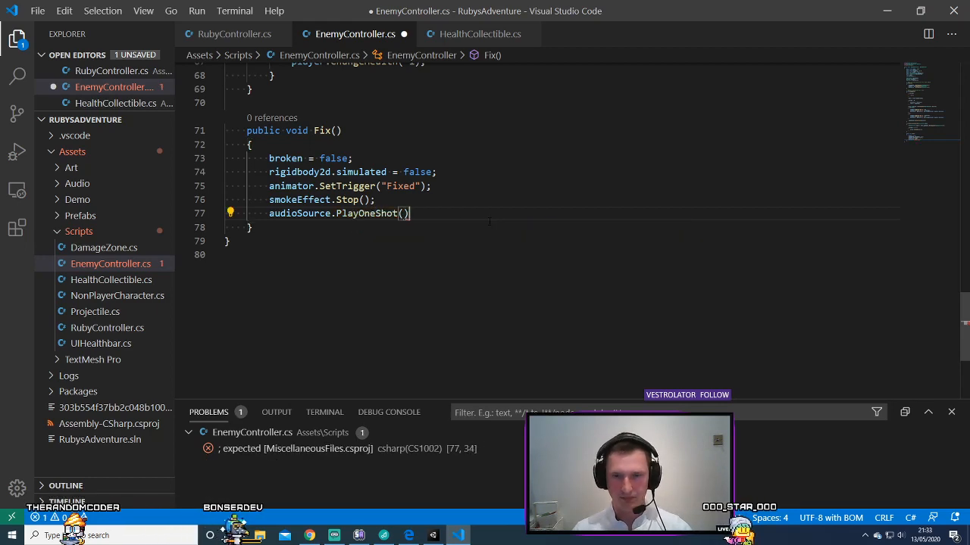
- Rename the robotDanceClip AudioClip field declaration to robotFixed, save EnemyController.cs and return to Fix()
{"action": "scroll", "coordinate": [489, 221], "scroll_direction": "up", "scroll_amount": 15}
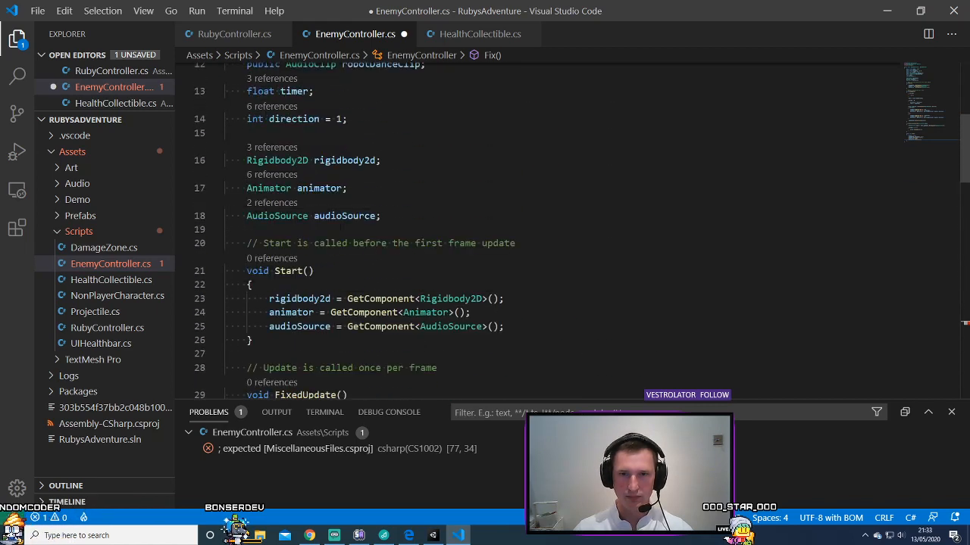
{"action": "scroll", "coordinate": [458, 348], "scroll_direction": "up", "scroll_amount": 1}
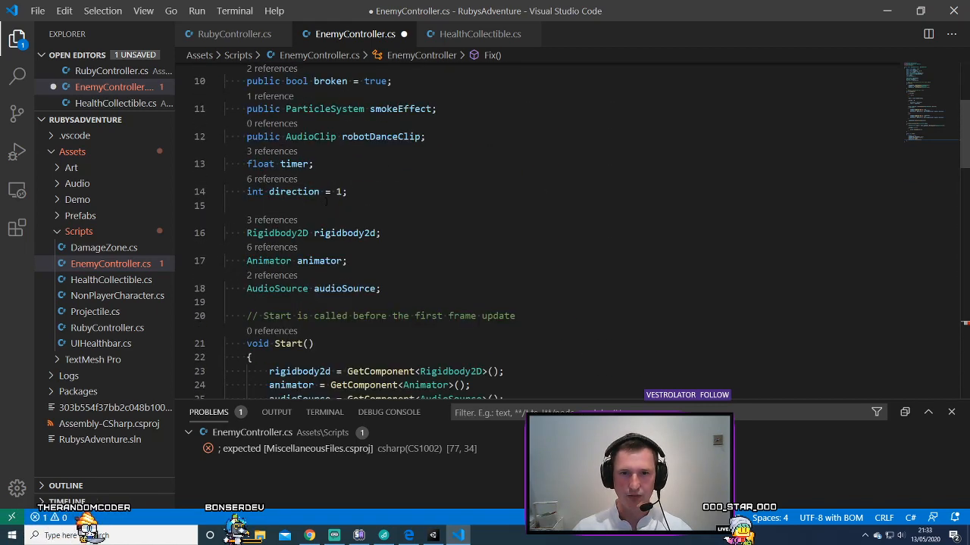
{"action": "scroll", "coordinate": [327, 201], "scroll_direction": "up", "scroll_amount": 1}
{"action": "double_click", "coordinate": [391, 210]}
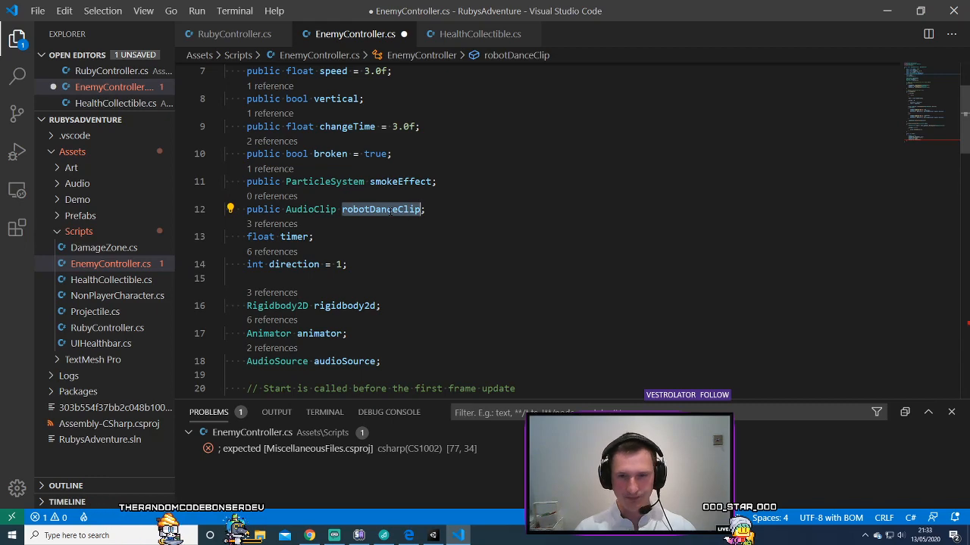
{"action": "type", "text": "robotFix"}
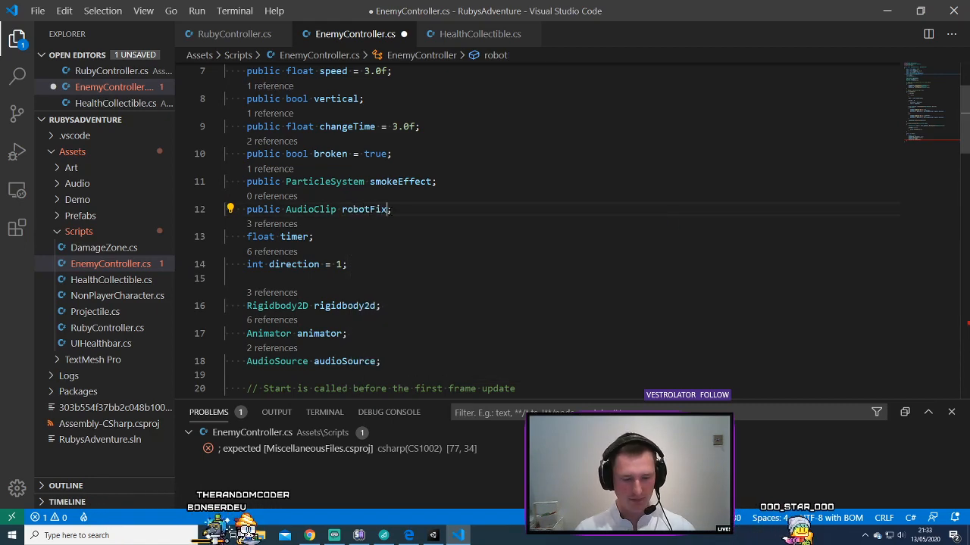
{"action": "type", "text": "ed"}
{"action": "key", "text": "ctrl+s"}
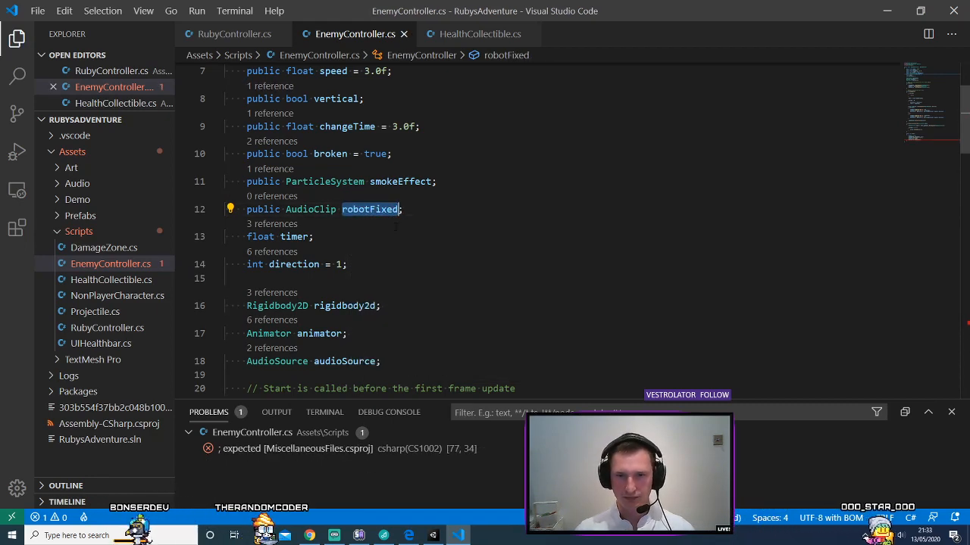
{"action": "scroll", "coordinate": [394, 225], "scroll_direction": "down", "scroll_amount": 18}
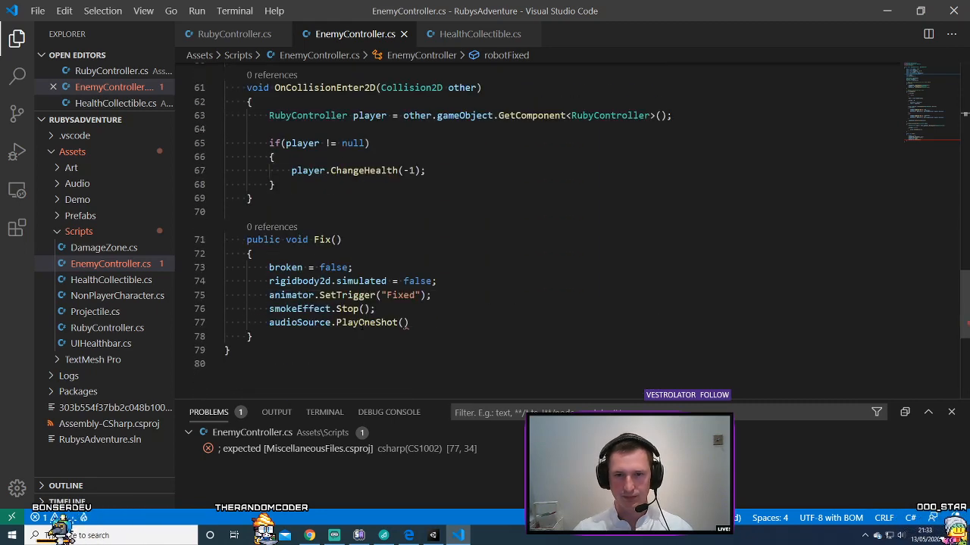
- Pass robotFixed as the argument of the audioSource.PlayOneShot() call in Fix(), end the statement with a semicolon and save EnemyController.cs
{"action": "left_click", "coordinate": [400, 323]}
{"action": "type", "text": "robotFixed"}
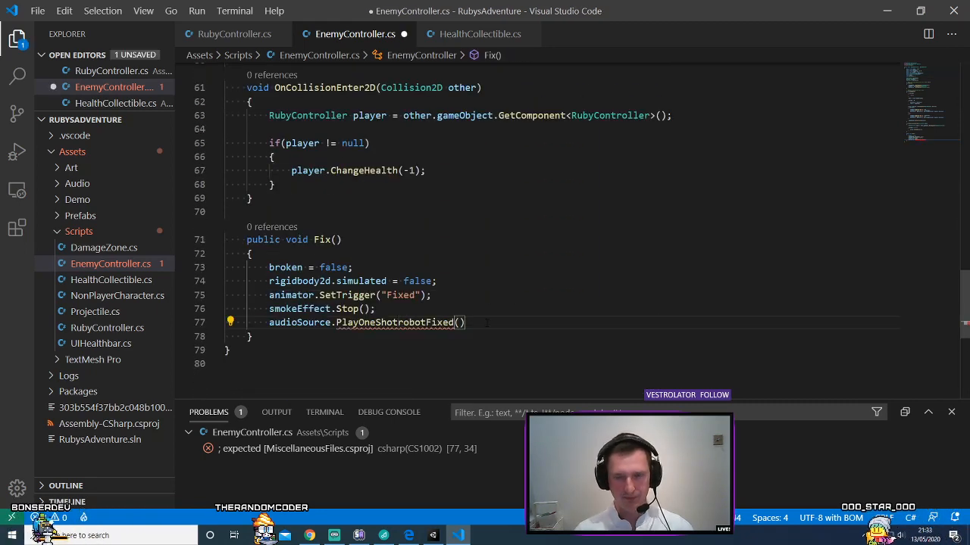
{"action": "left_click", "coordinate": [486, 323]}
{"action": "type", "text": ";"}
{"action": "key", "text": "ctrl+s"}
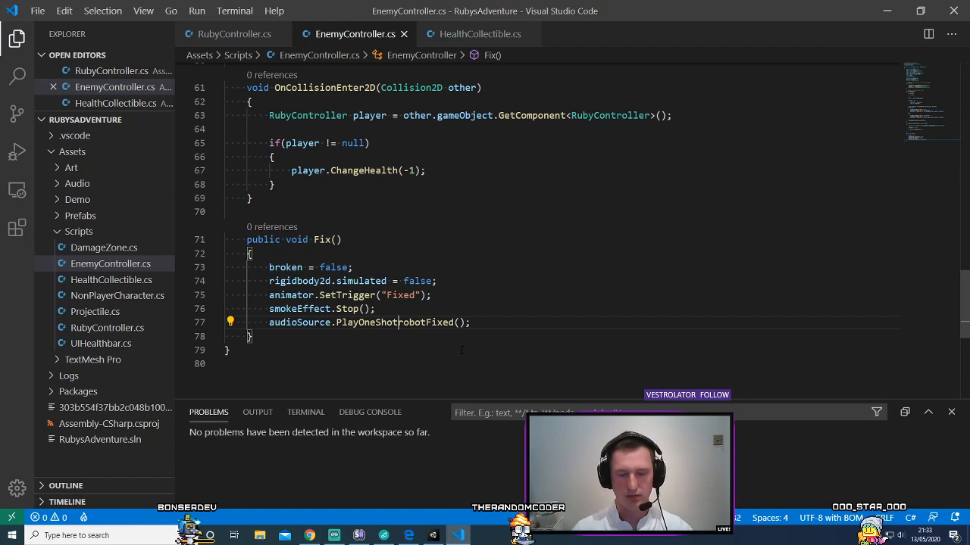
{"action": "type", "text": "("}
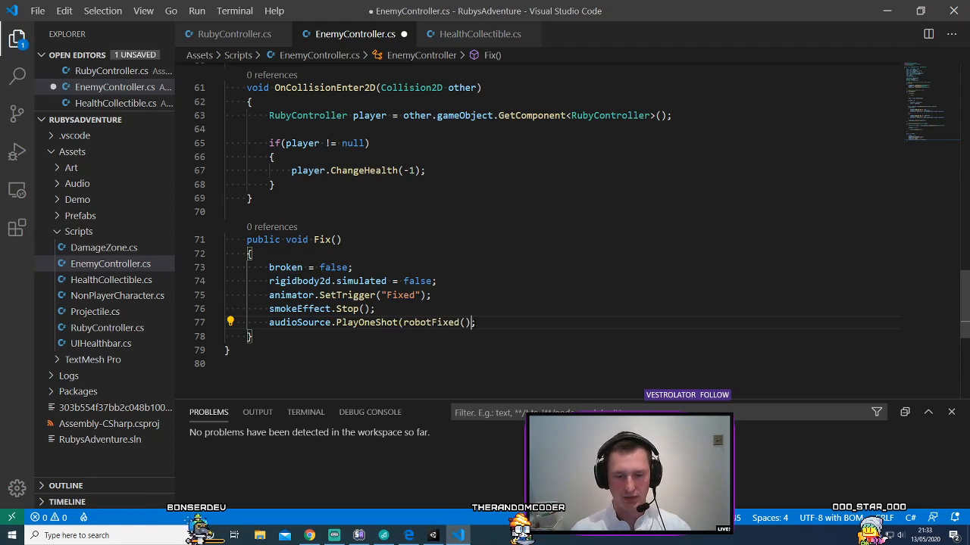
{"action": "type", "text": ")"}
{"action": "key", "text": "BackSpace"}
{"action": "key", "text": "BackSpace"}
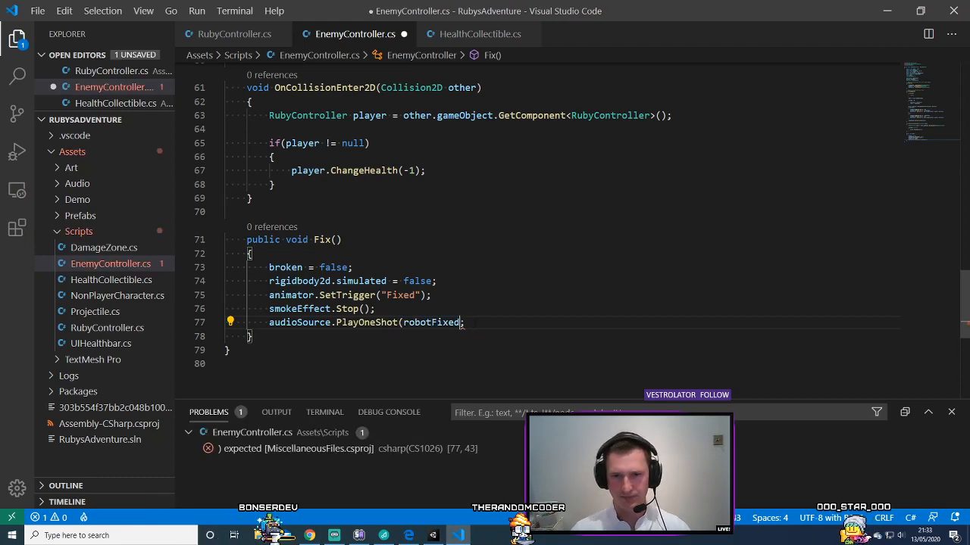
{"action": "key", "text": "ctrl+s"}
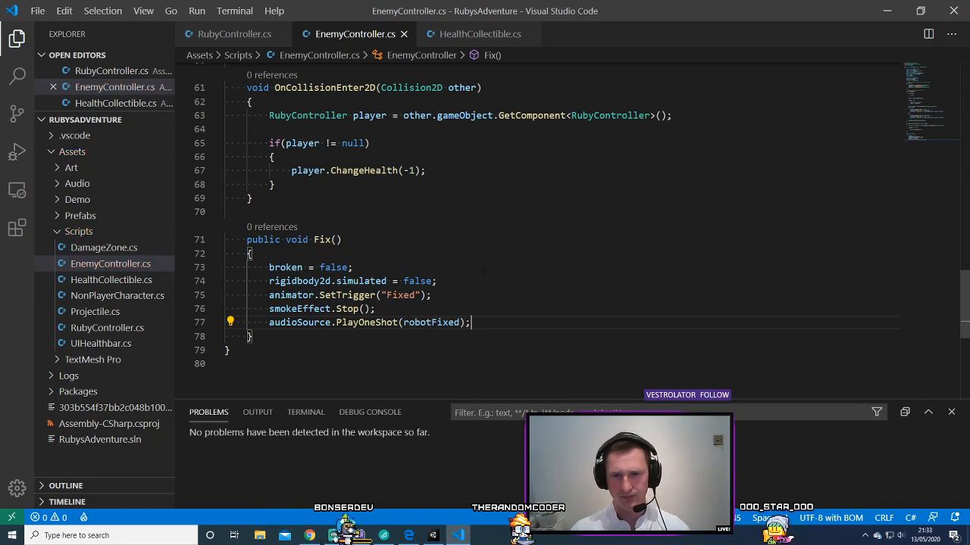
- In Unity, assign the Robot Fixed audio clip to the Robot Fixed field of the Bot prefab's Enemy Controller script
{"action": "left_click", "coordinate": [432, 535]}
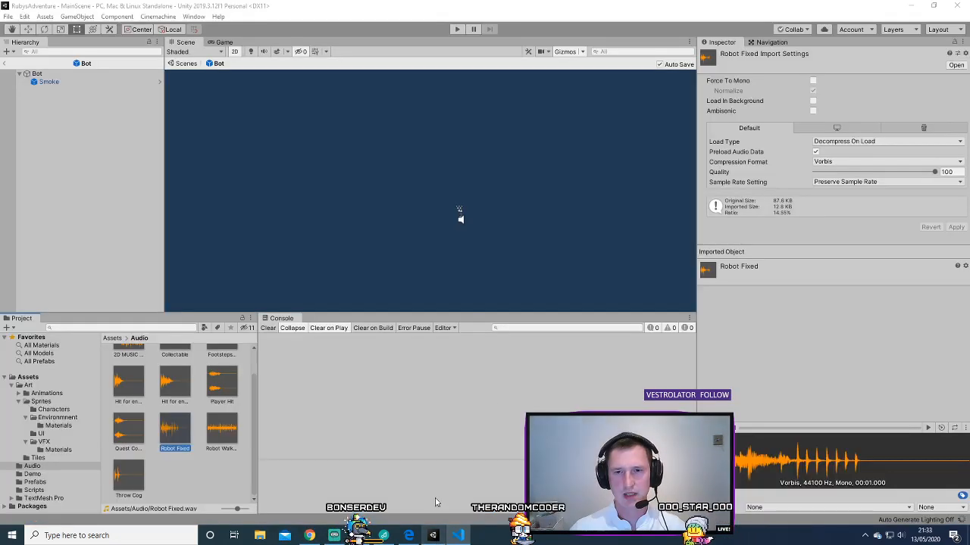
{"action": "left_click", "coordinate": [36, 73]}
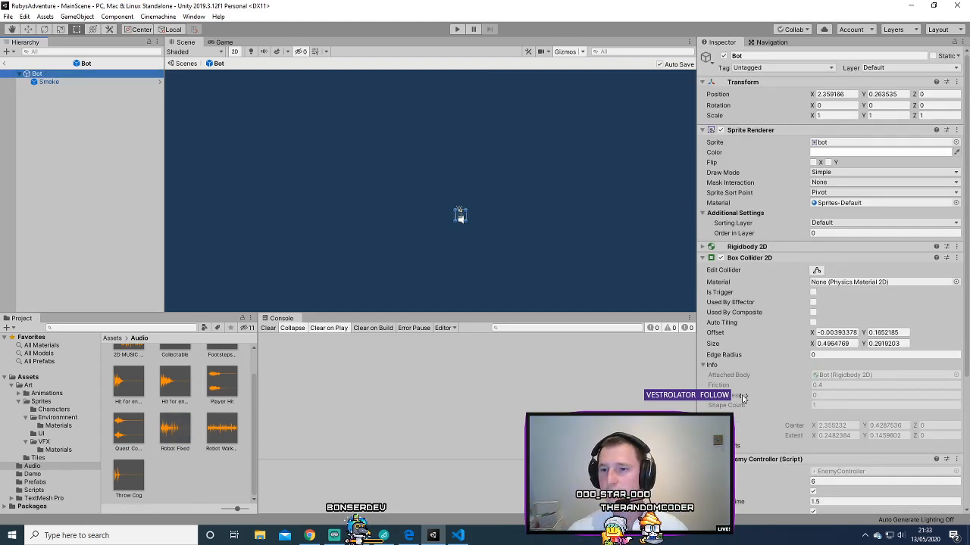
{"action": "scroll", "coordinate": [765, 356], "scroll_direction": "down", "scroll_amount": 5}
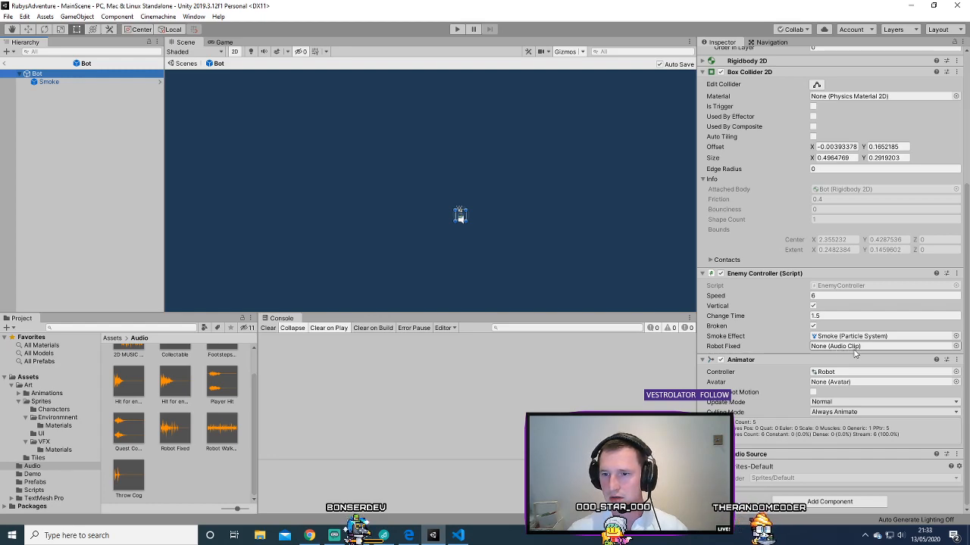
{"action": "left_click_drag", "start_coordinate": [177, 437], "coordinate": [877, 349]}
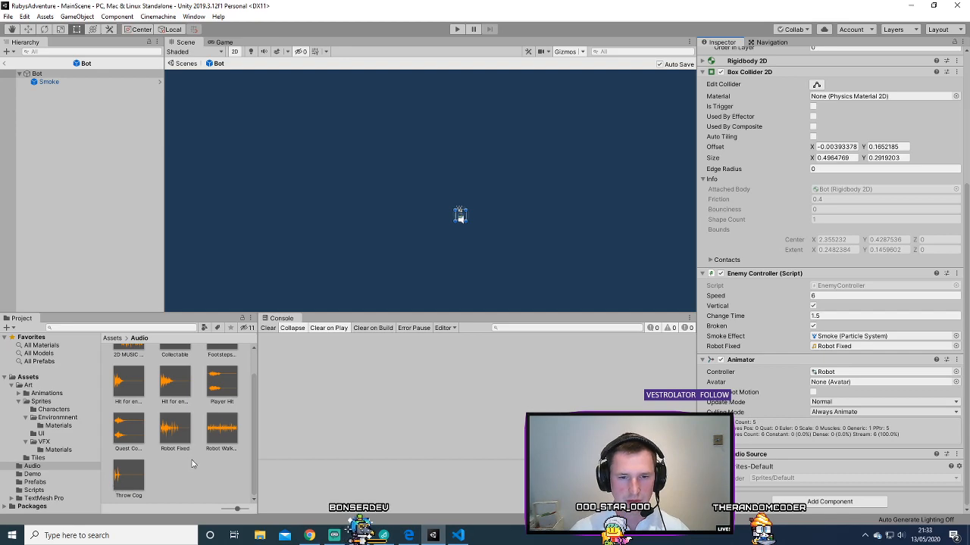
{"action": "scroll", "coordinate": [192, 465], "scroll_direction": "up", "scroll_amount": 2}
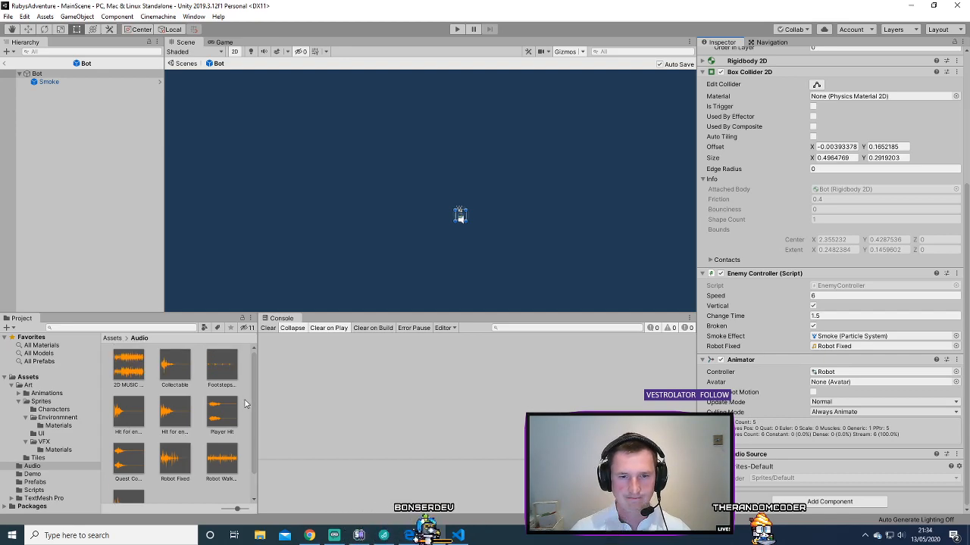
{"action": "left_click", "coordinate": [219, 463]}
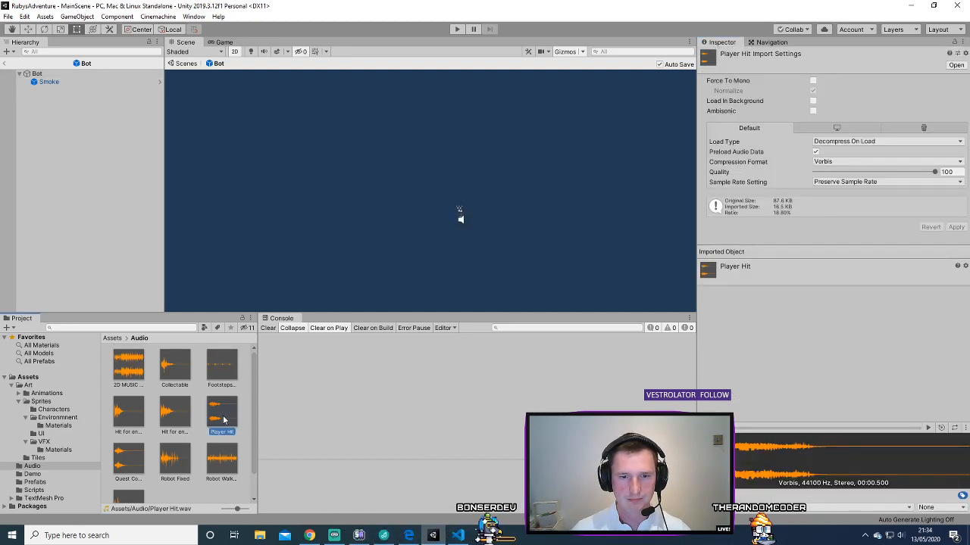
{"action": "scroll", "coordinate": [194, 482], "scroll_direction": "down", "scroll_amount": 2}
{"action": "left_click", "coordinate": [205, 471]}
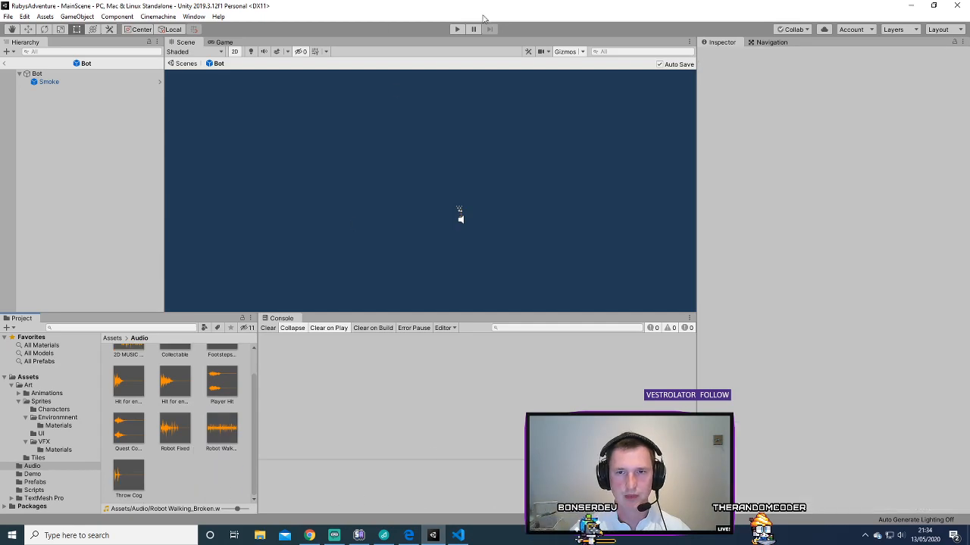
- Run the game, walk Ruby around the stone floor to the robot below the small pond and throw a cog to fix it
{"action": "left_click", "coordinate": [457, 30]}
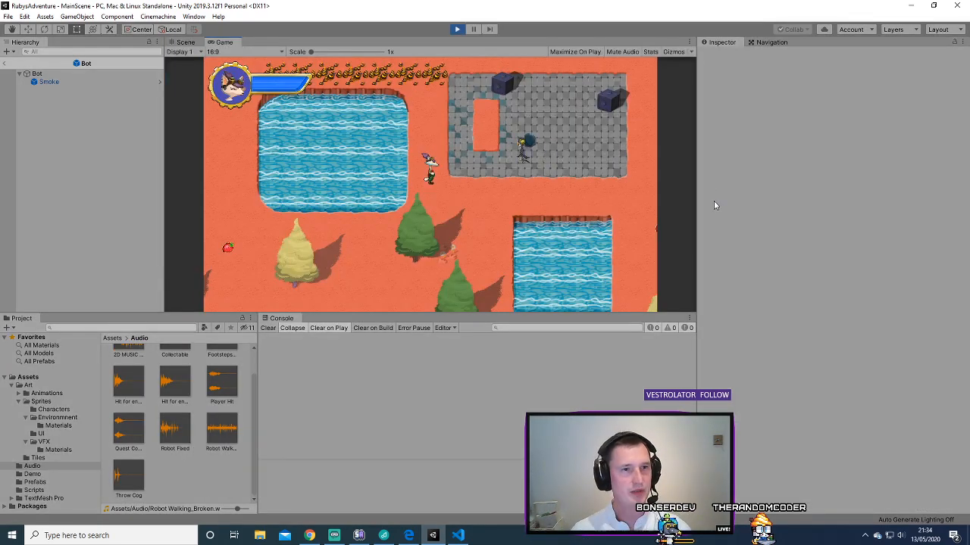
{"action": "key", "text": "Down"}
{"action": "key", "text": "Right"}
{"action": "key", "text": "Left"}
{"action": "key", "text": "Up"}
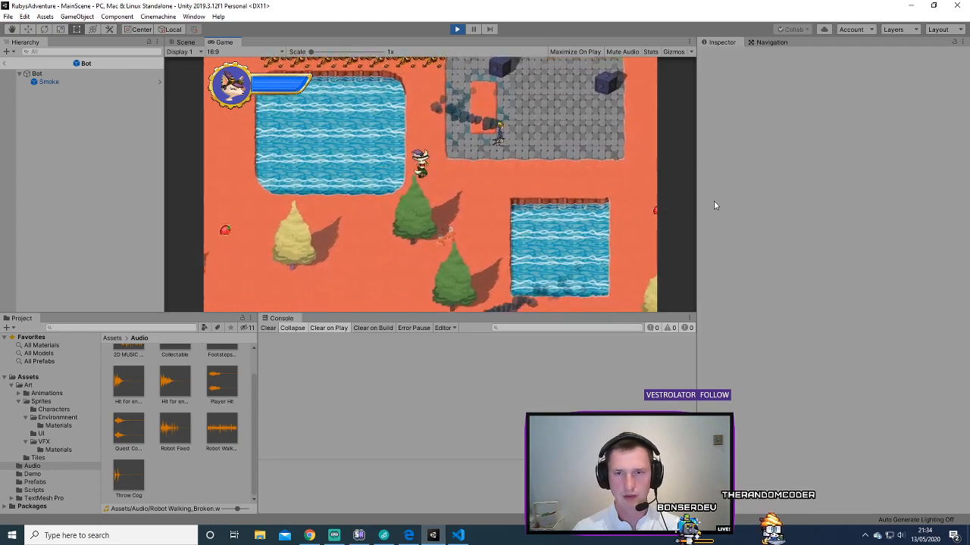
{"action": "key", "text": "Right"}
{"action": "key", "text": "Right"}
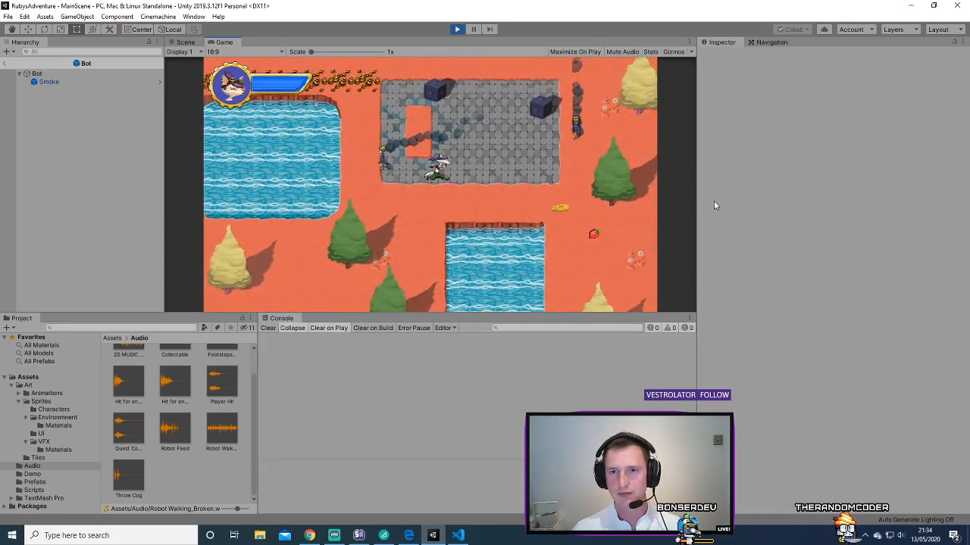
{"action": "key", "text": "Right"}
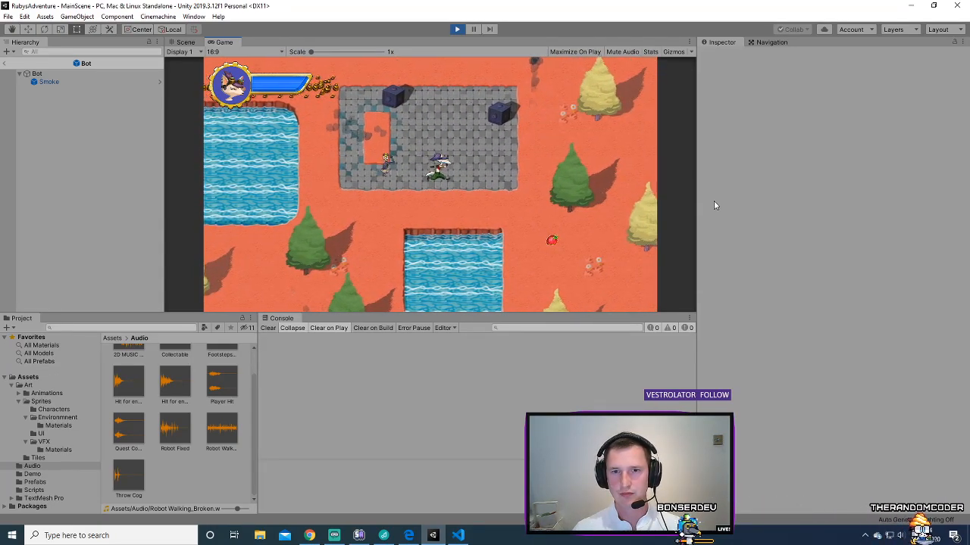
{"action": "key", "text": "Right"}
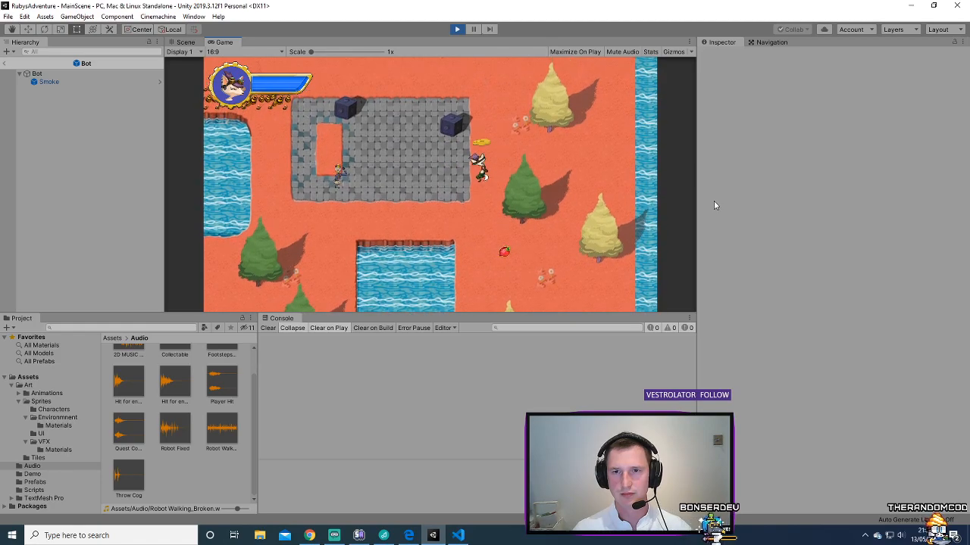
{"action": "key", "text": "Down"}
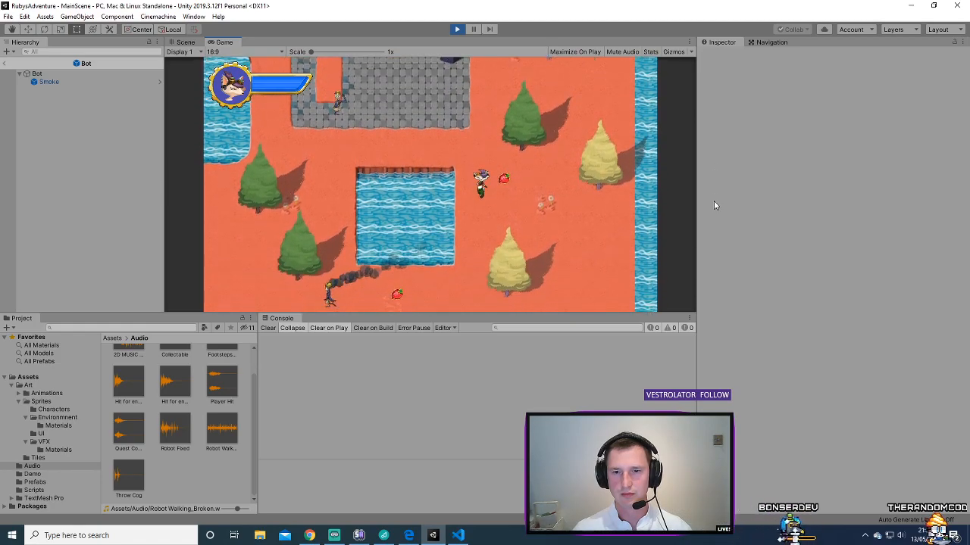
{"action": "key", "text": "Down"}
{"action": "key", "text": "Left"}
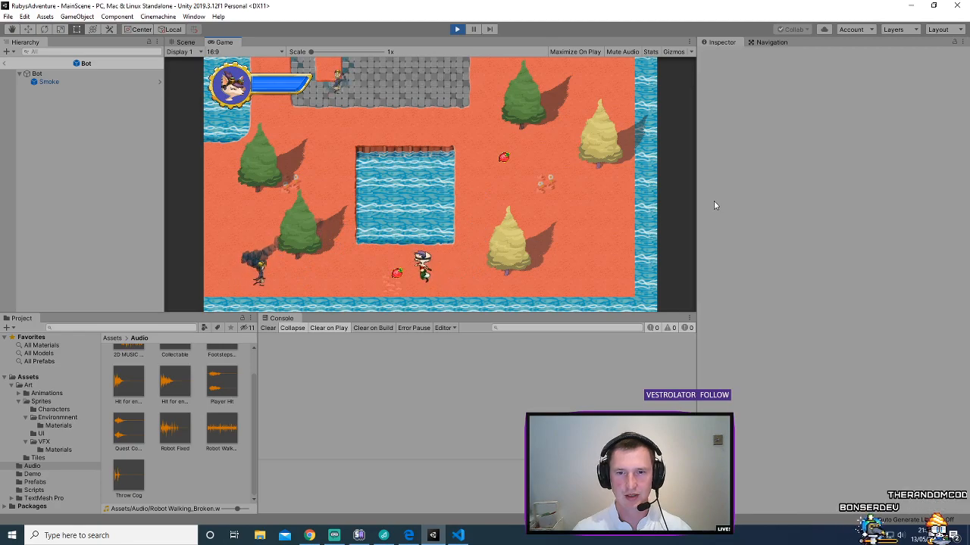
{"action": "key", "text": "c"}
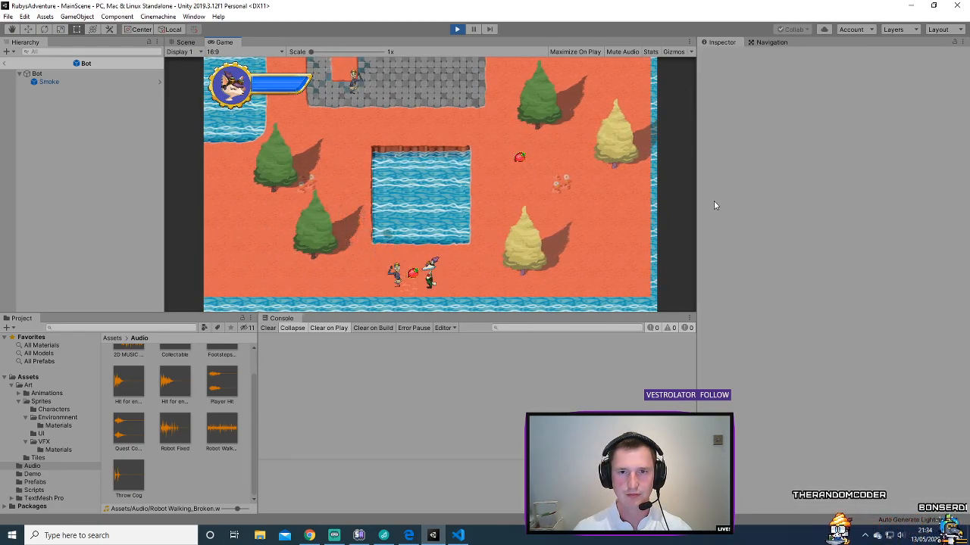
- Walk Ruby away from the fixed robot to the area above the stone floor, and stop the game
{"action": "key", "text": "Right"}
{"action": "key", "text": "Up"}
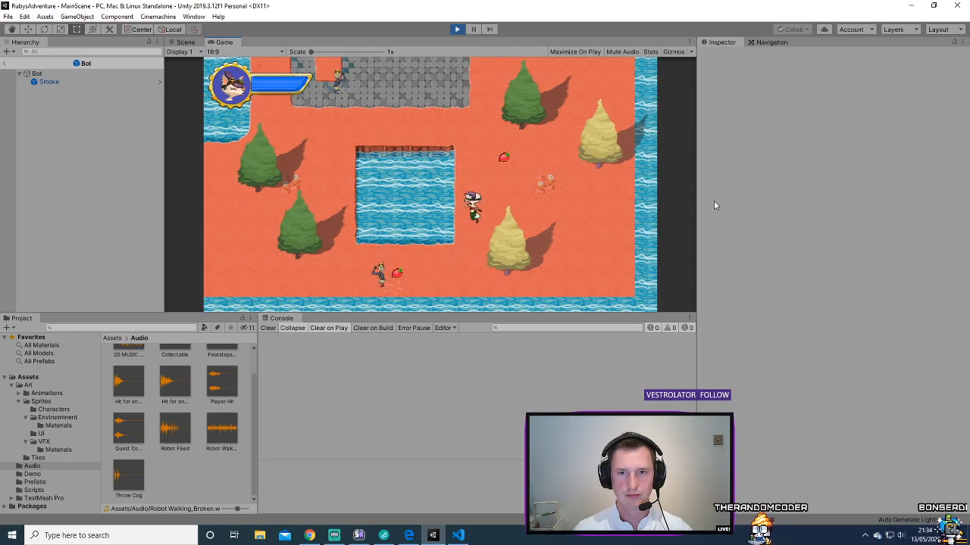
{"action": "key", "text": "Up"}
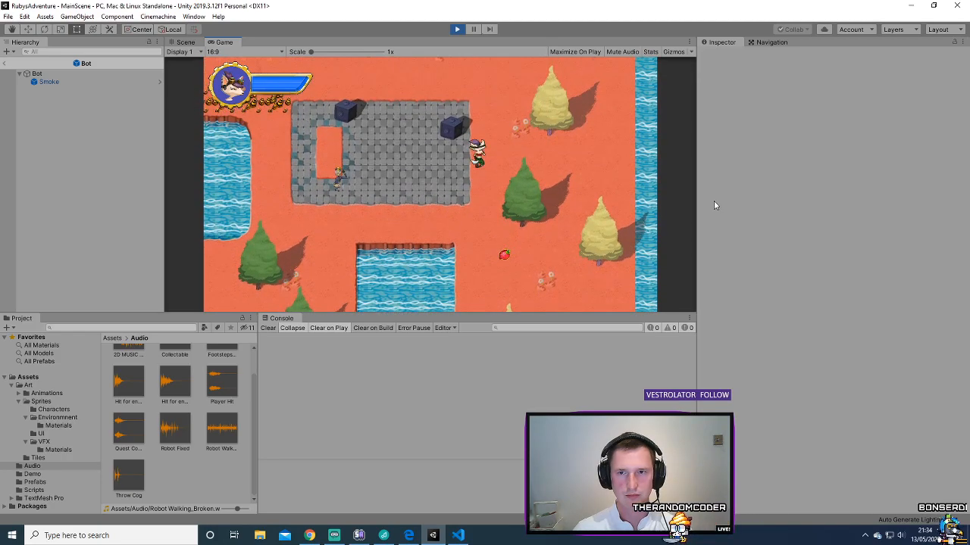
{"action": "key", "text": "Up"}
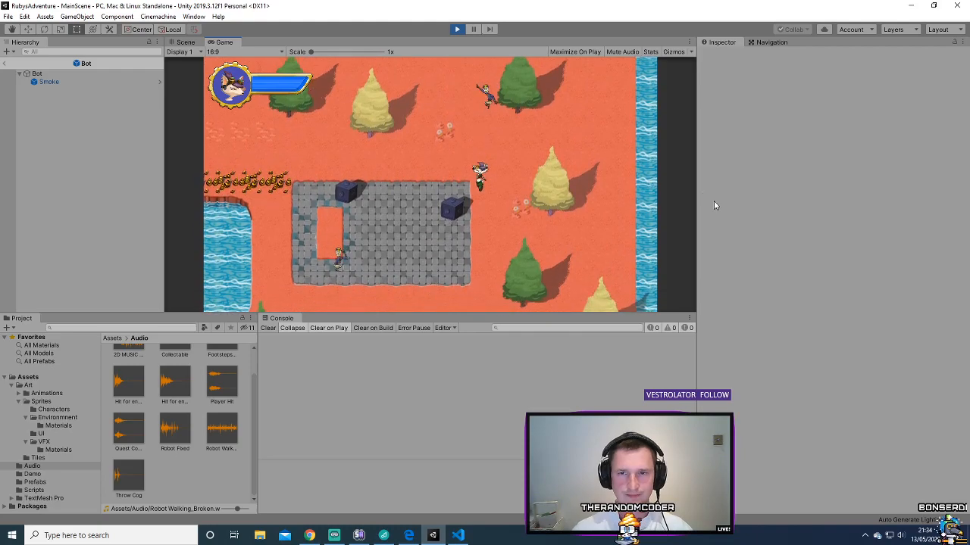
{"action": "left_click", "coordinate": [457, 29]}
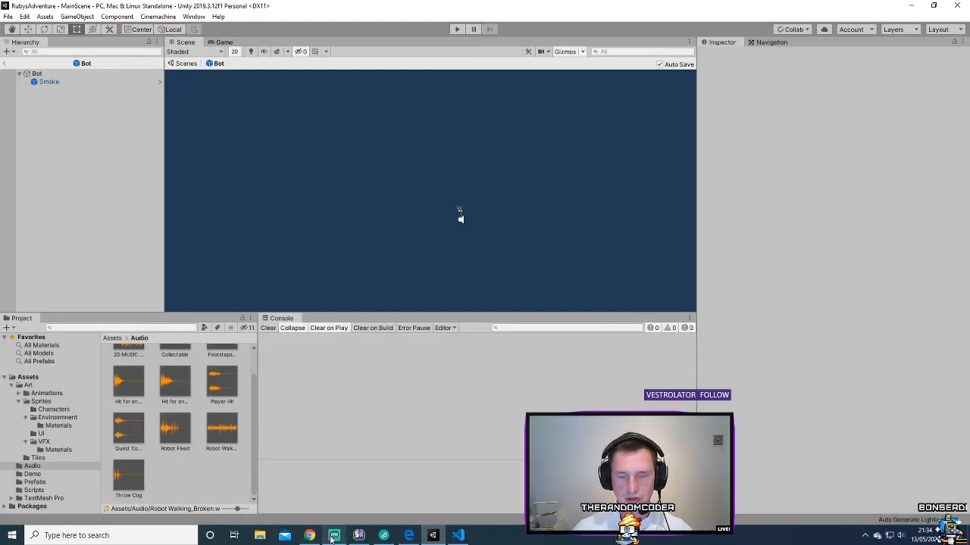
- In Visual Studio Code, add audioSource.loop = false; above the PlayOneShot line in Fix() and save EnemyController.cs
{"action": "mouse_move", "coordinate": [454, 540]}
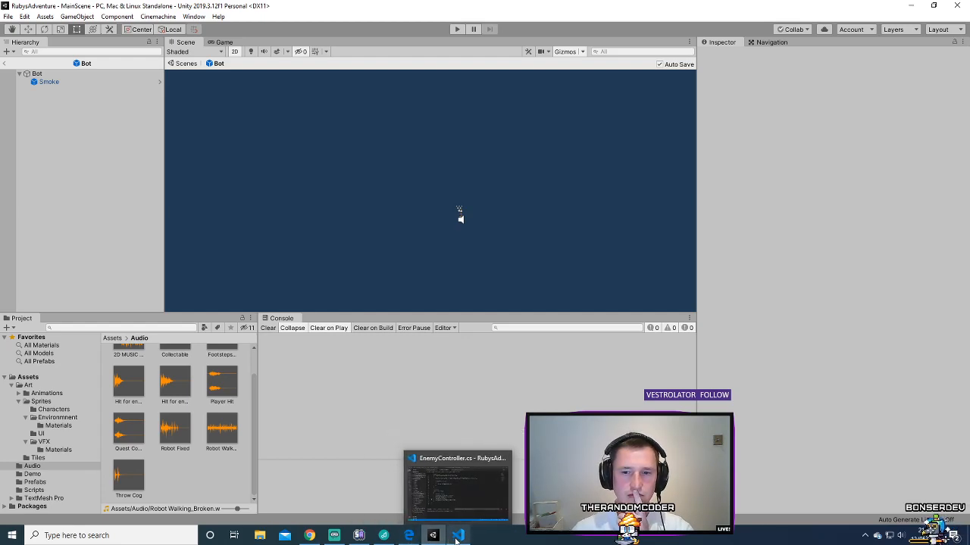
{"action": "left_click", "coordinate": [460, 538]}
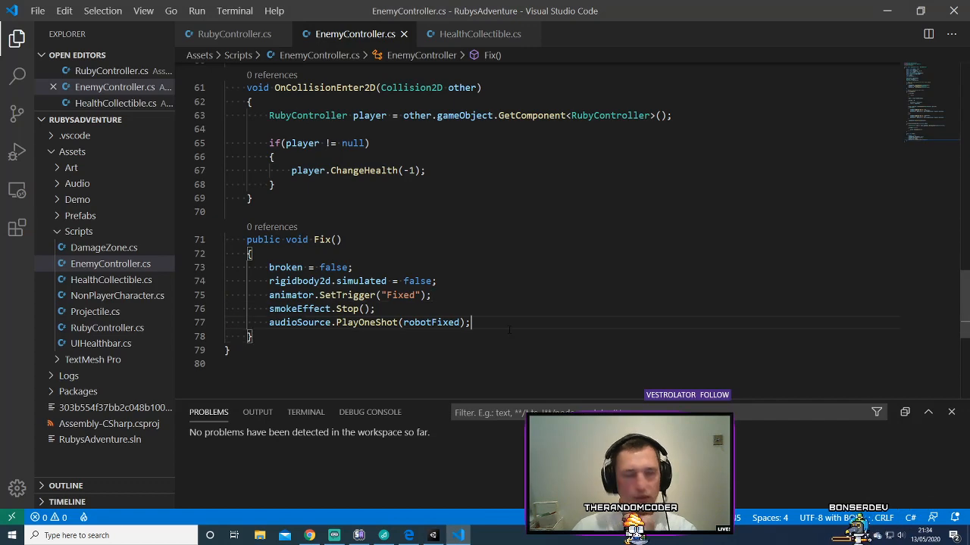
{"action": "key", "text": "Return"}
{"action": "type", "text": "a"}
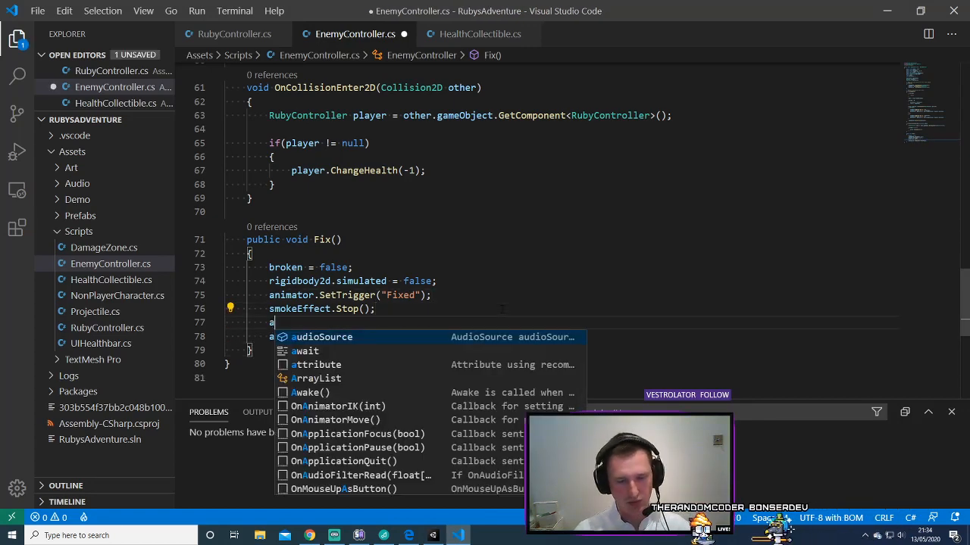
{"action": "type", "text": "udioSource.loo"}
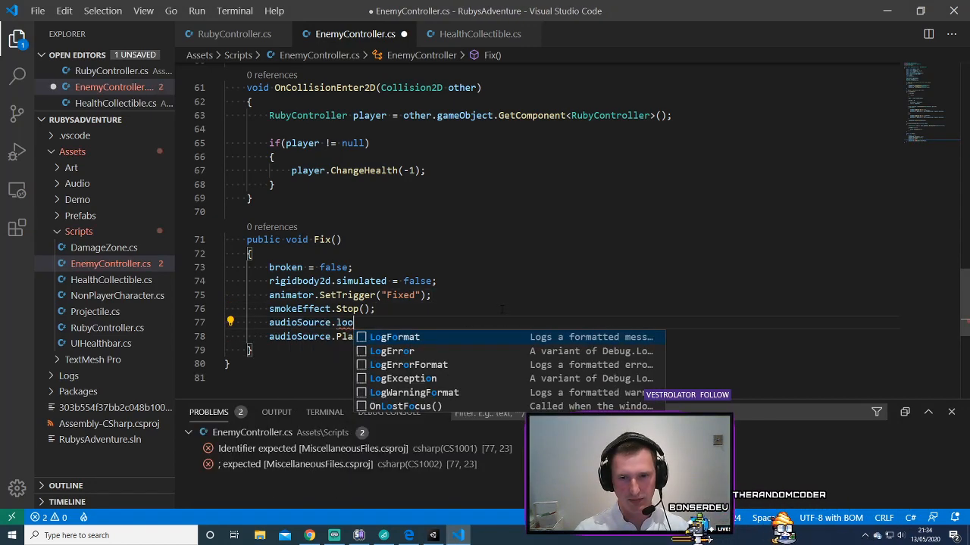
{"action": "type", "text": "p = false;"}
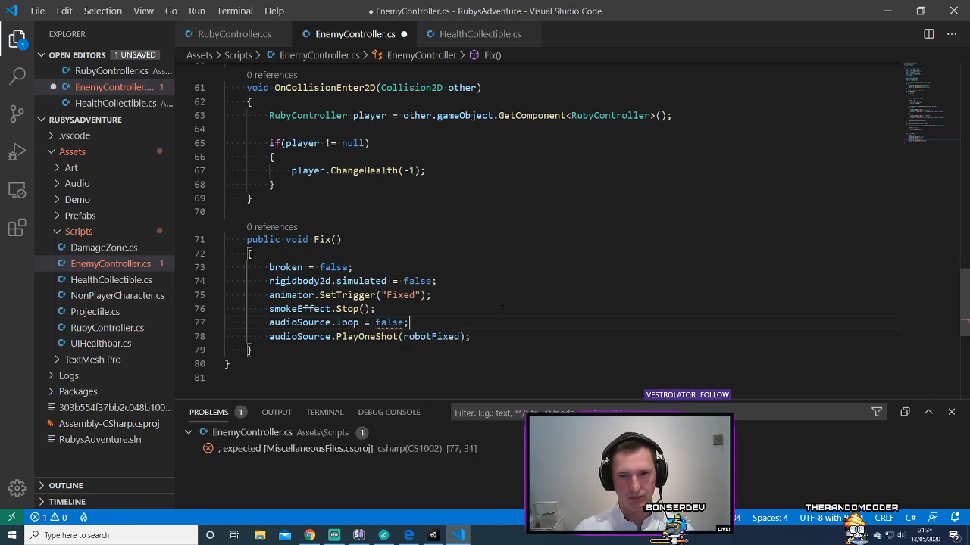
{"action": "key", "text": "ctrl+s"}
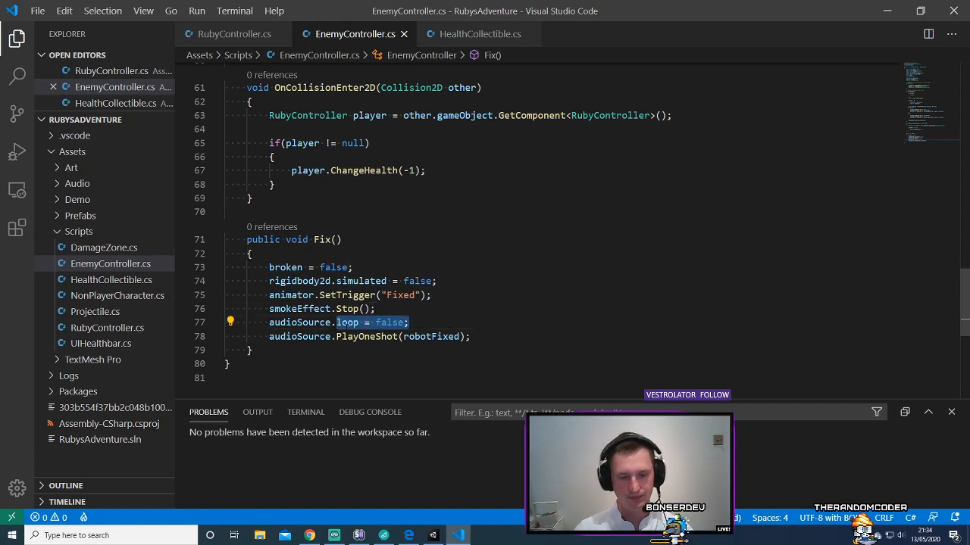
- Replace the loop assignment in Fix() with a Stop() call so the line reads audioSource.Stop(); and save the script
{"action": "type", "text": "Stop()"}
{"action": "key", "text": "ctrl+s"}
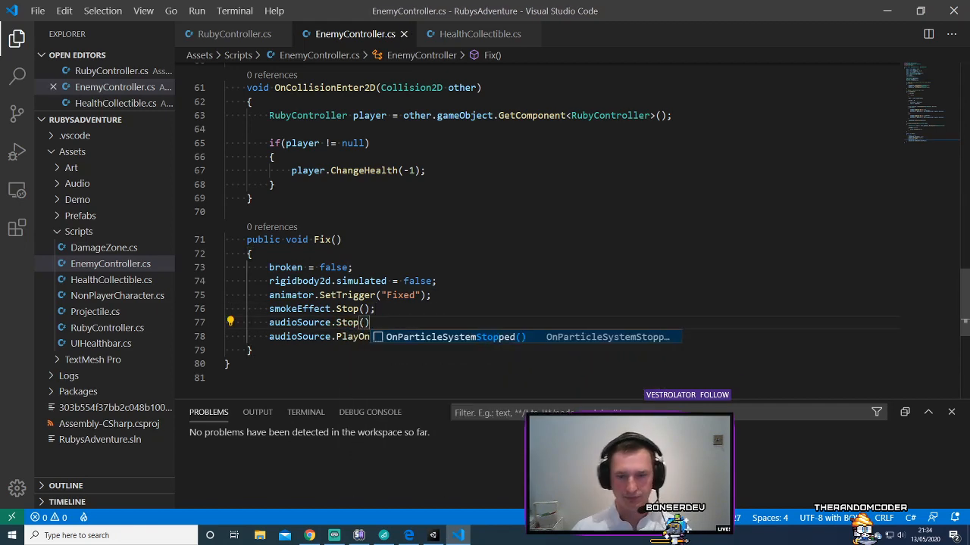
{"action": "type", "text": ";'"}
{"action": "key", "text": "ctrl+s"}
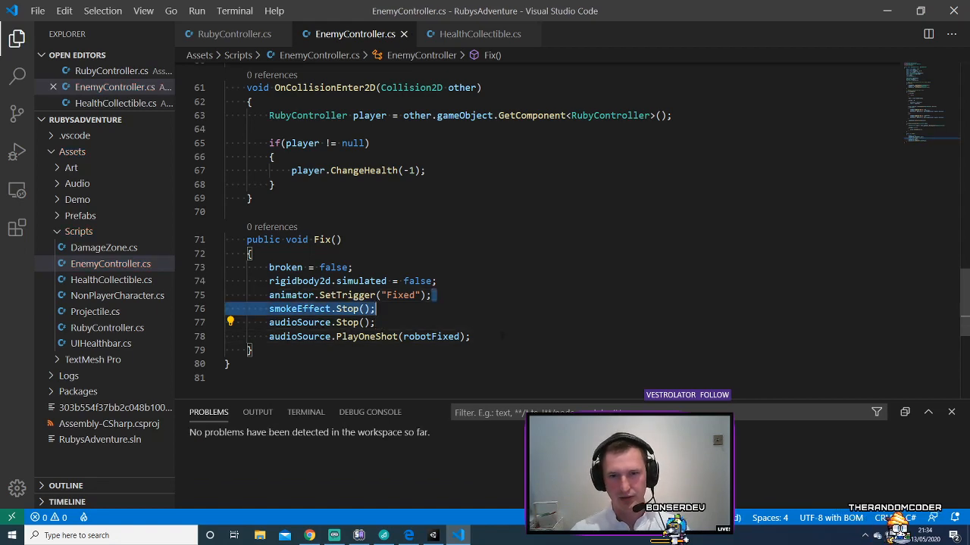
- Switch to Unity, run the game and throw a cog at the robot on the stone floor to fix it
{"action": "left_click", "coordinate": [409, 539]}
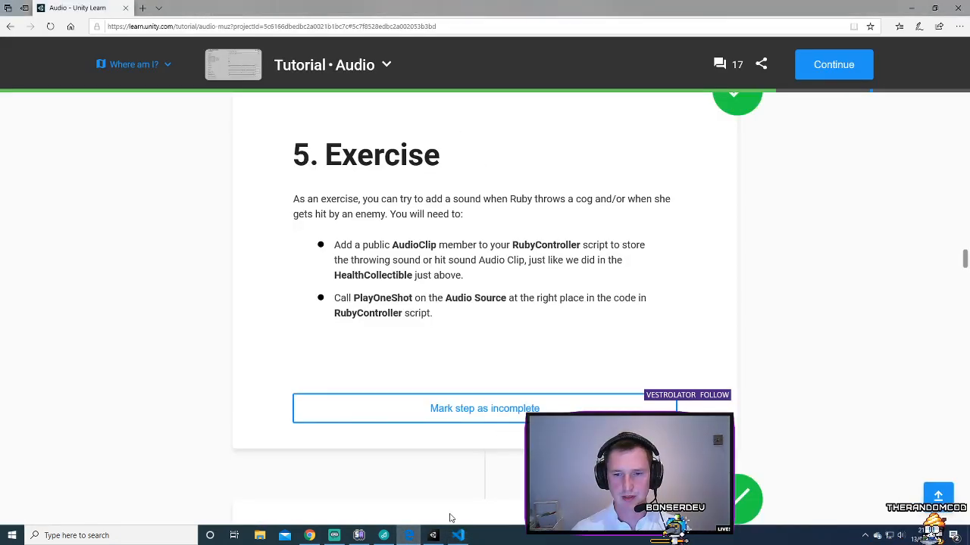
{"action": "left_click", "coordinate": [432, 536]}
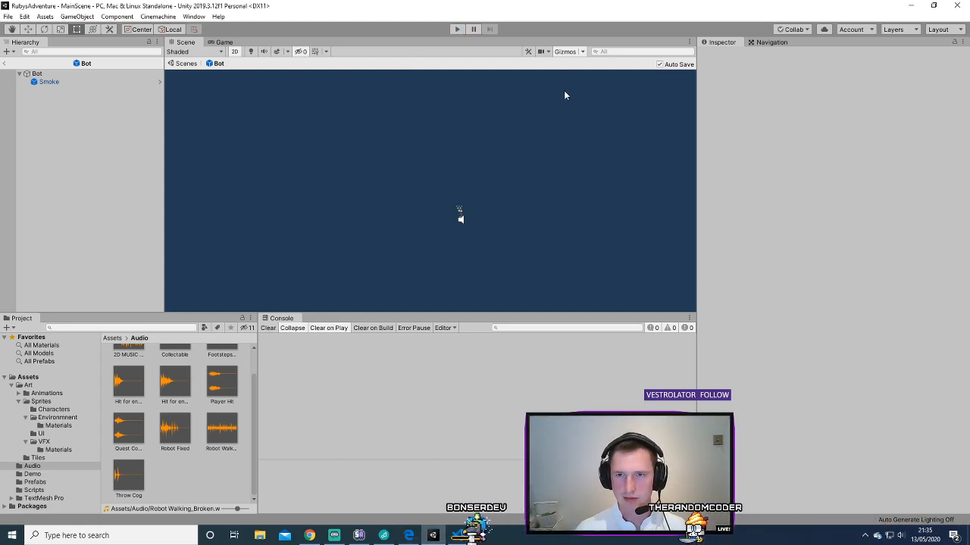
{"action": "key", "text": "ctrl+p"}
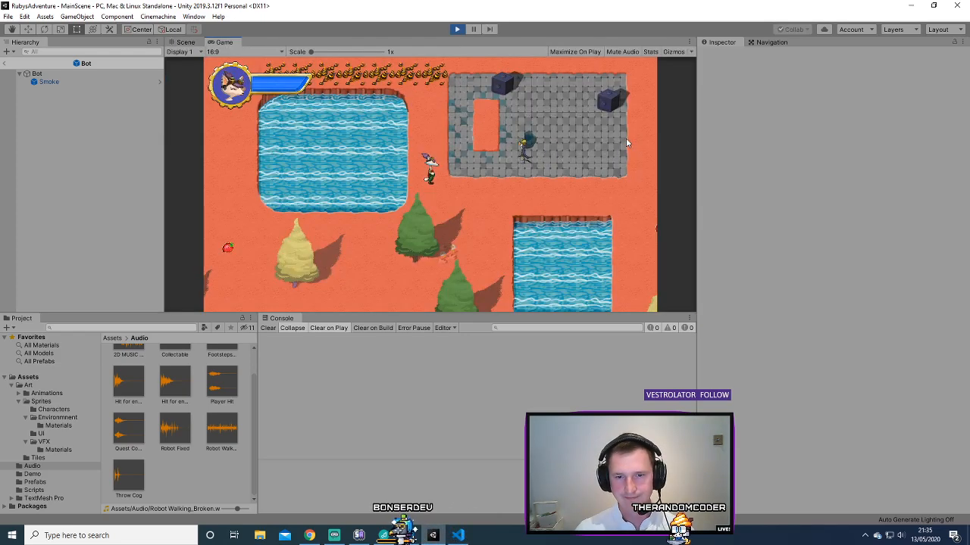
{"action": "key", "text": "Up"}
{"action": "key", "text": "Right"}
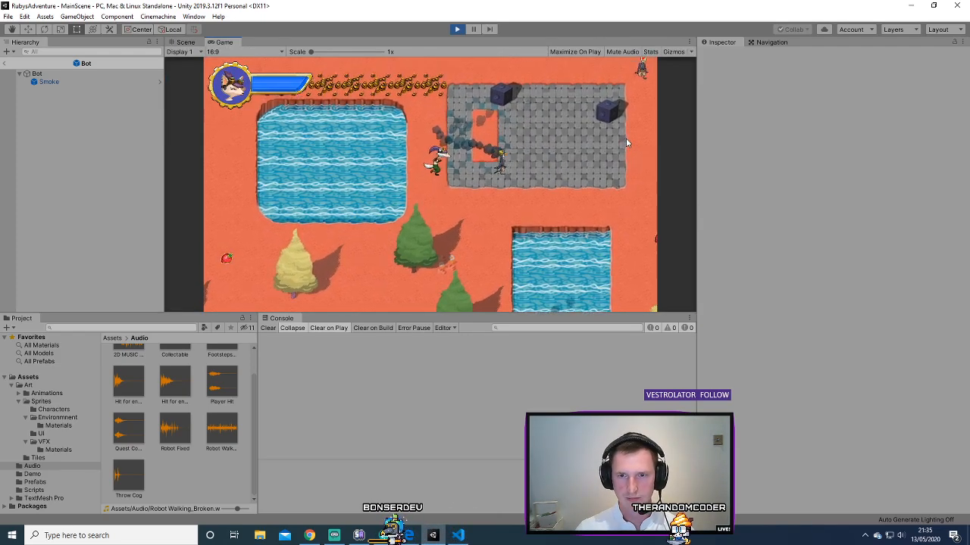
{"action": "key", "text": "c"}
- Walk Ruby across the stone floor to the robot patrolling on its far side beside the trees and fix it
{"action": "key", "text": "Right"}
{"action": "key", "text": "Down"}
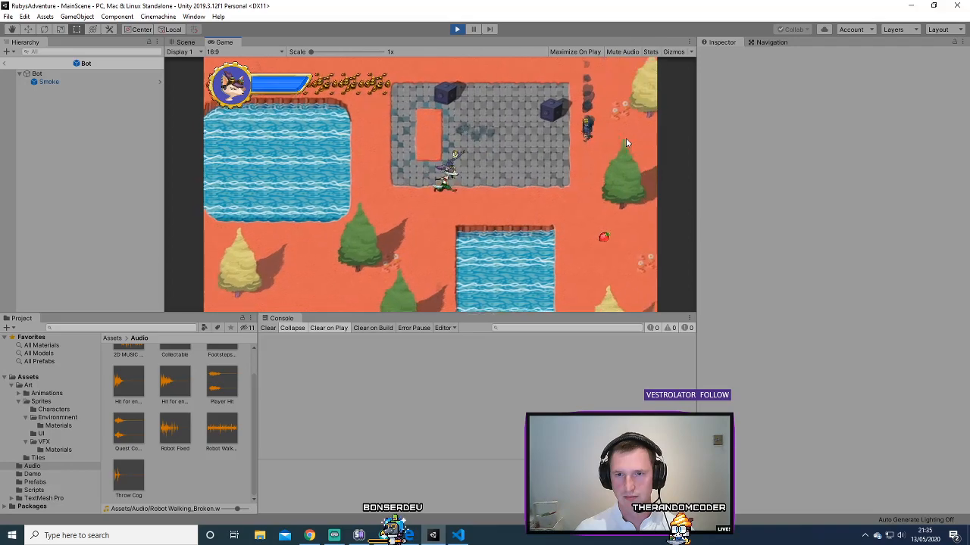
{"action": "key", "text": "Up"}
{"action": "key", "text": "Right"}
{"action": "key", "text": "Up"}
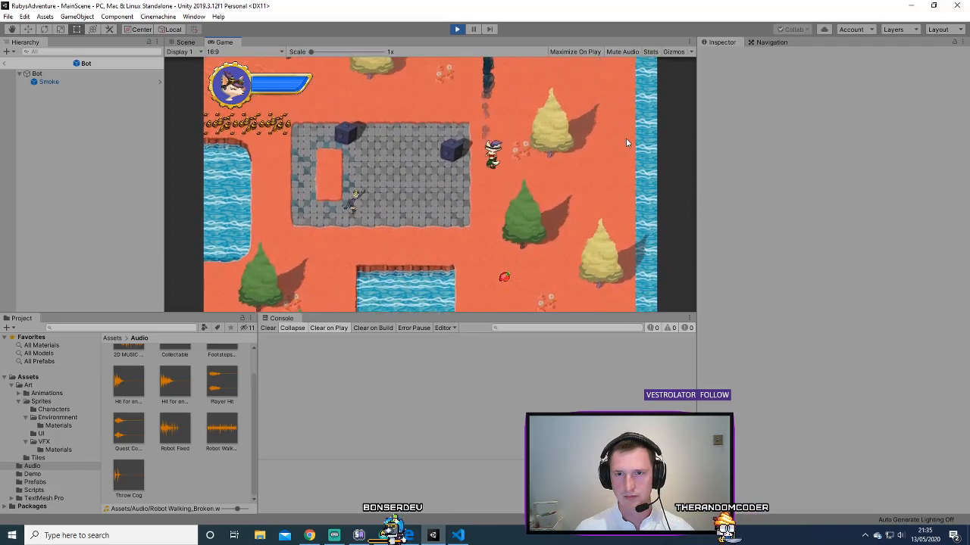
- Walk Ruby down past the small pond to the robot below it and throw a cog to fix it
{"action": "key", "text": "Down"}
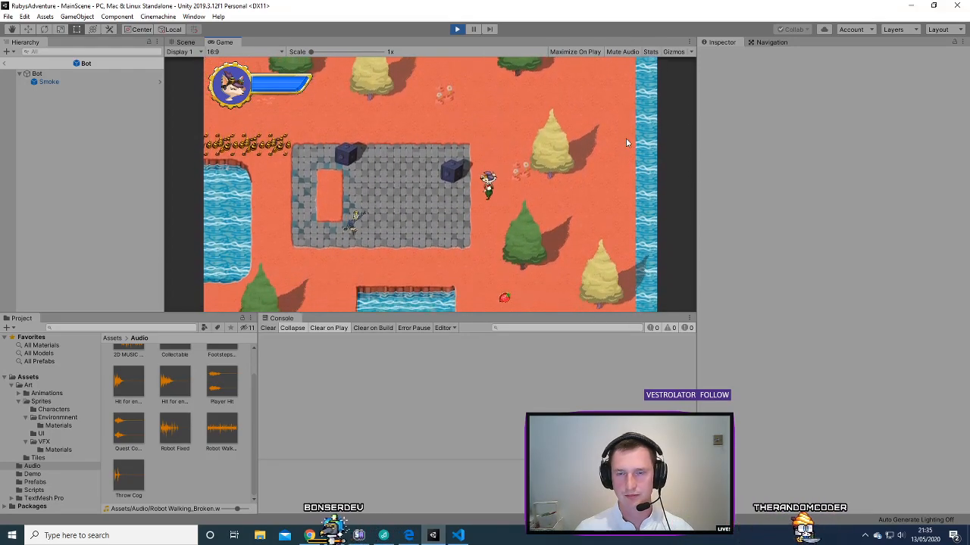
{"action": "key", "text": "Down"}
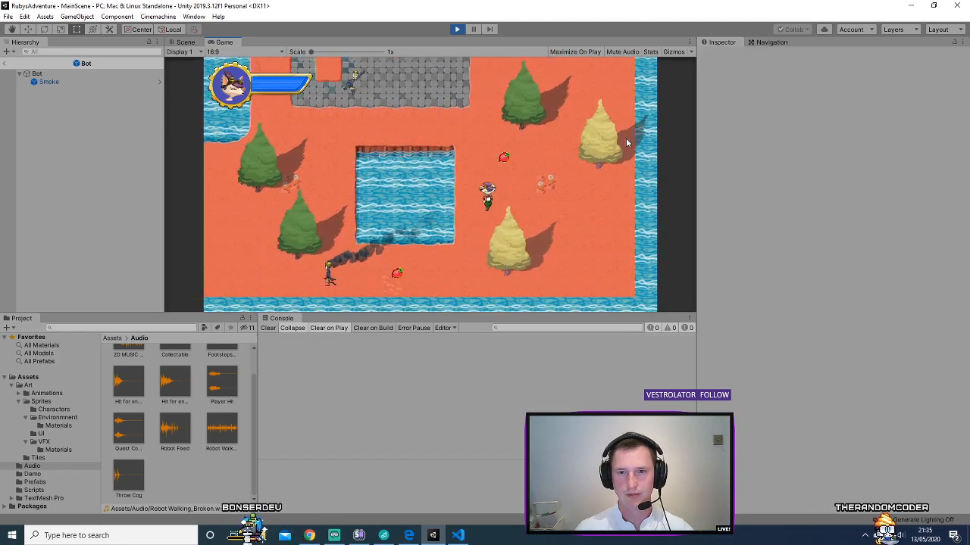
{"action": "key", "text": "Left"}
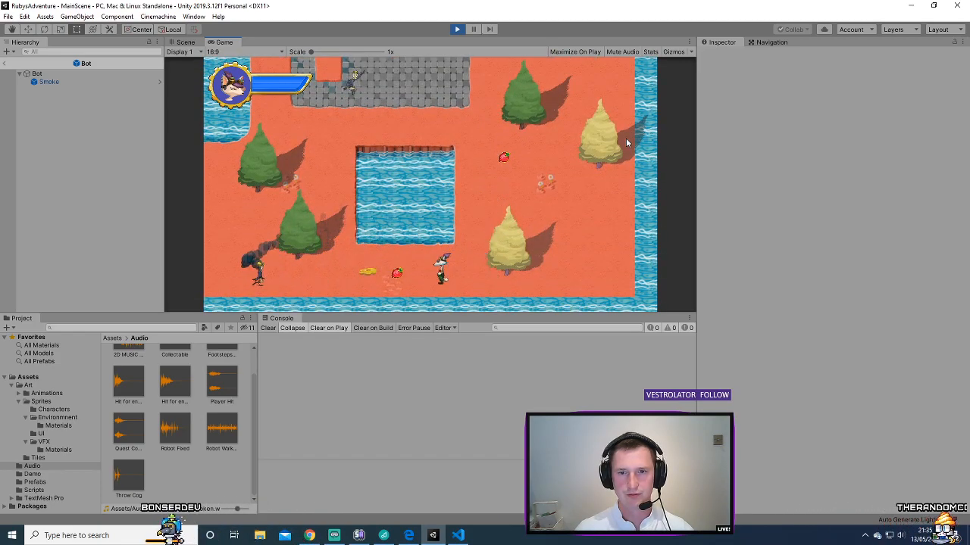
{"action": "key", "text": "c"}
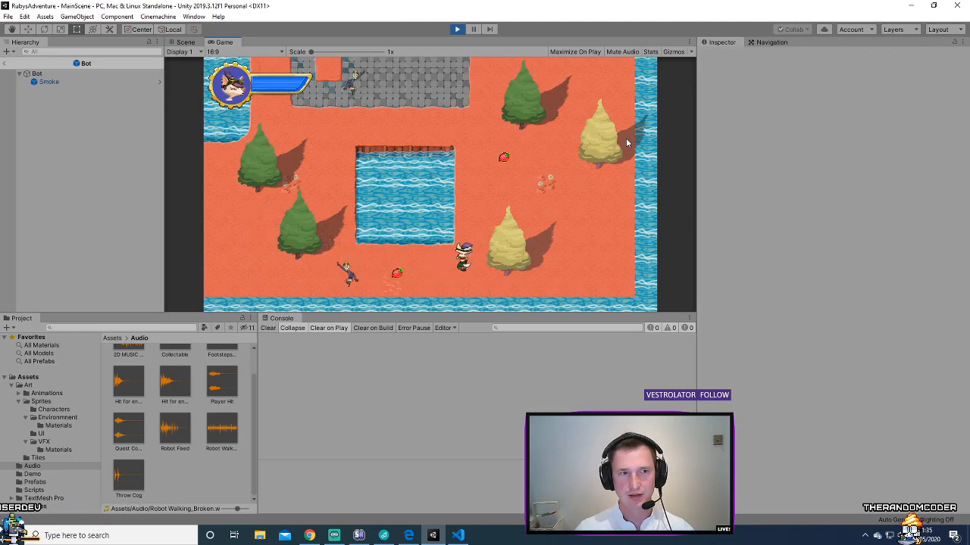
- Walk Ruby back up to the fixed robot above the stone floor, and stop the game
{"action": "key", "text": "Up"}
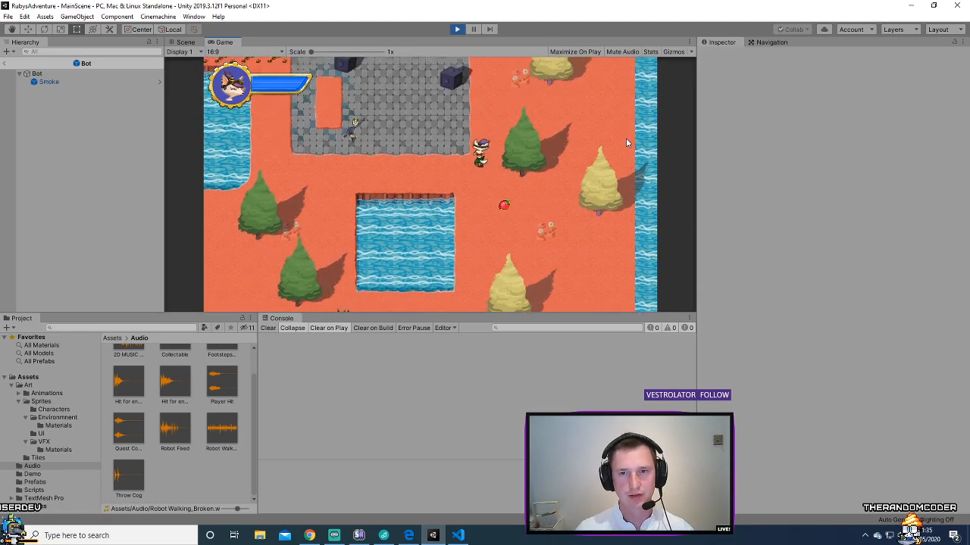
{"action": "key", "text": "Up"}
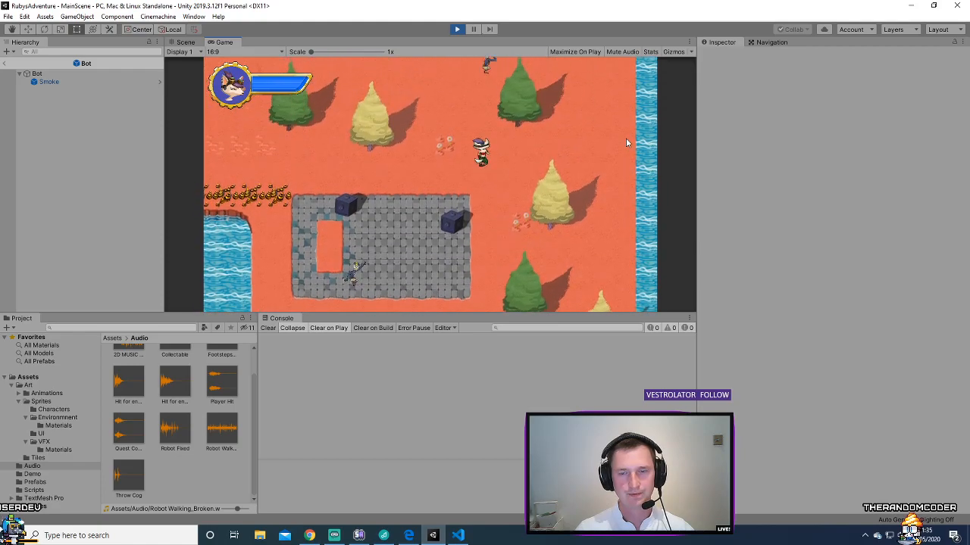
{"action": "key", "text": "Up"}
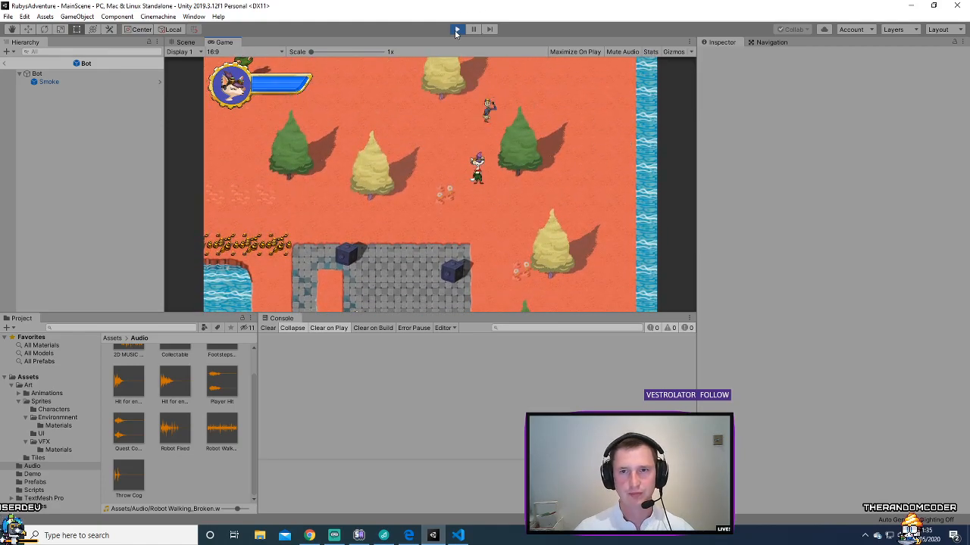
{"action": "left_click", "coordinate": [457, 30]}
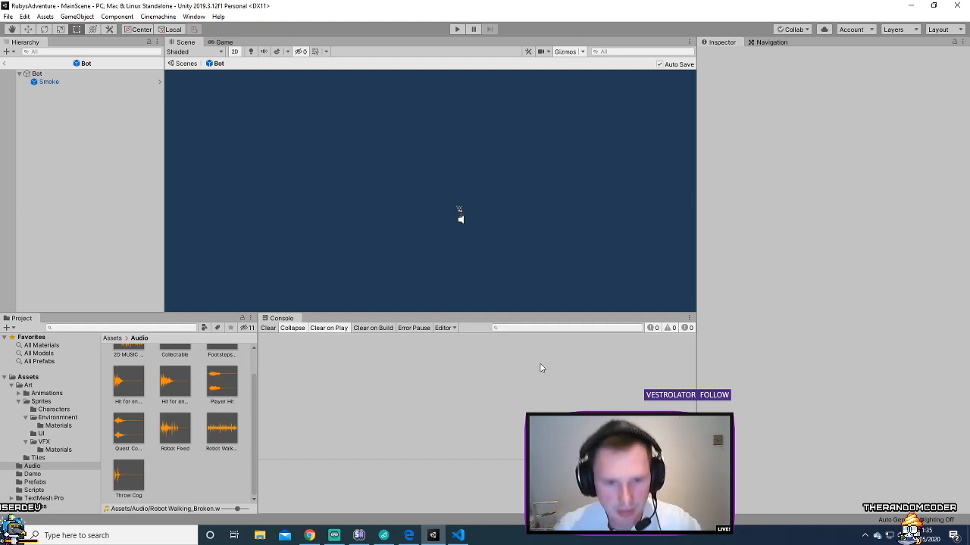
- Enlarge the asset browser to see all clips in the Audio folder and inspect the Footsteps2a clip's import settings
{"action": "left_click_drag", "start_coordinate": [257, 446], "coordinate": [391, 452]}
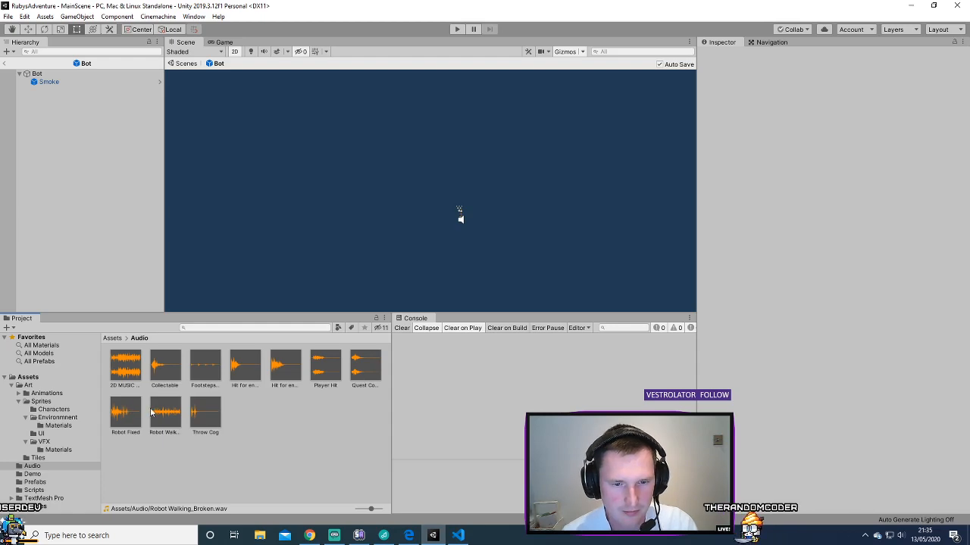
{"action": "left_click", "coordinate": [205, 366]}
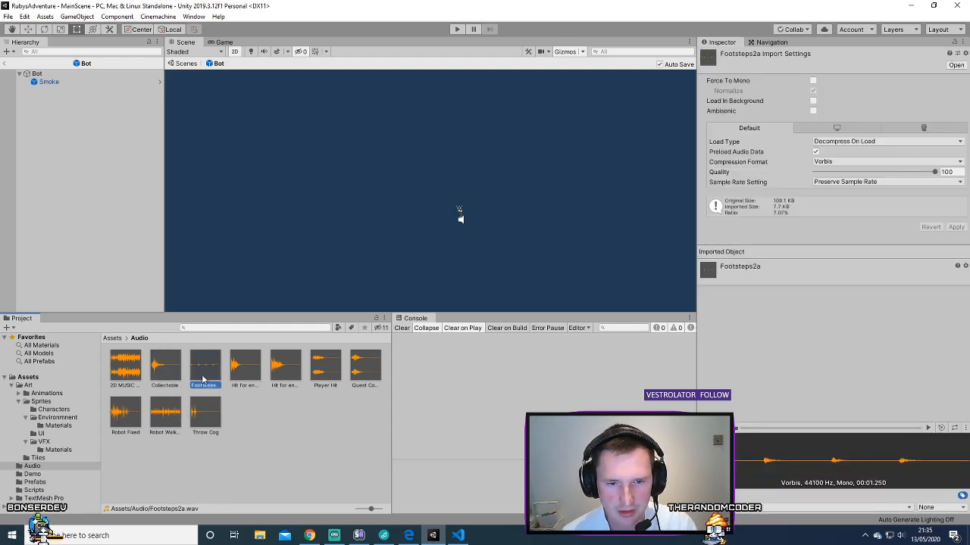
{"action": "left_click", "coordinate": [290, 430]}
{"action": "left_click_drag", "start_coordinate": [390, 405], "coordinate": [328, 424]}
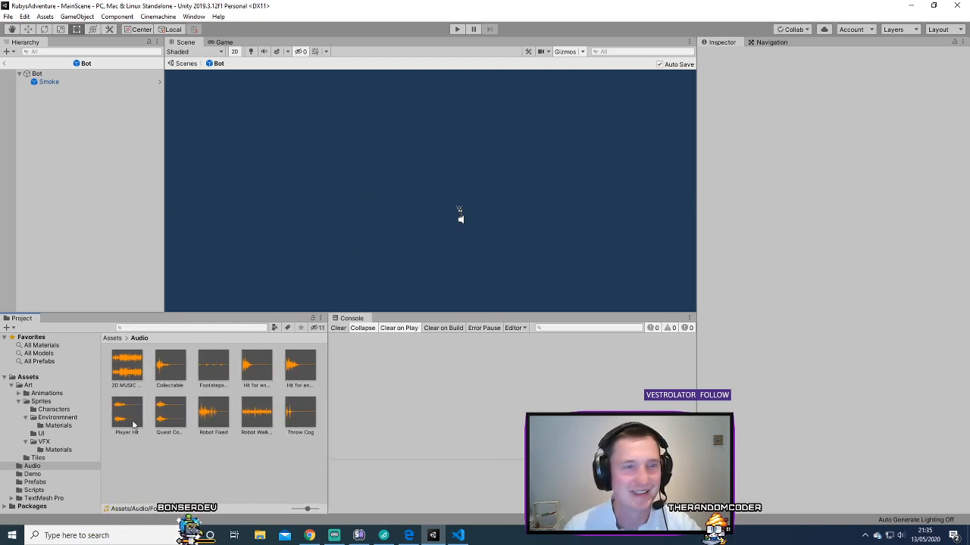
- In the Unity Learn Audio tutorial, mark the Check Your Scripts and Summary steps as completed
{"action": "left_click", "coordinate": [409, 536]}
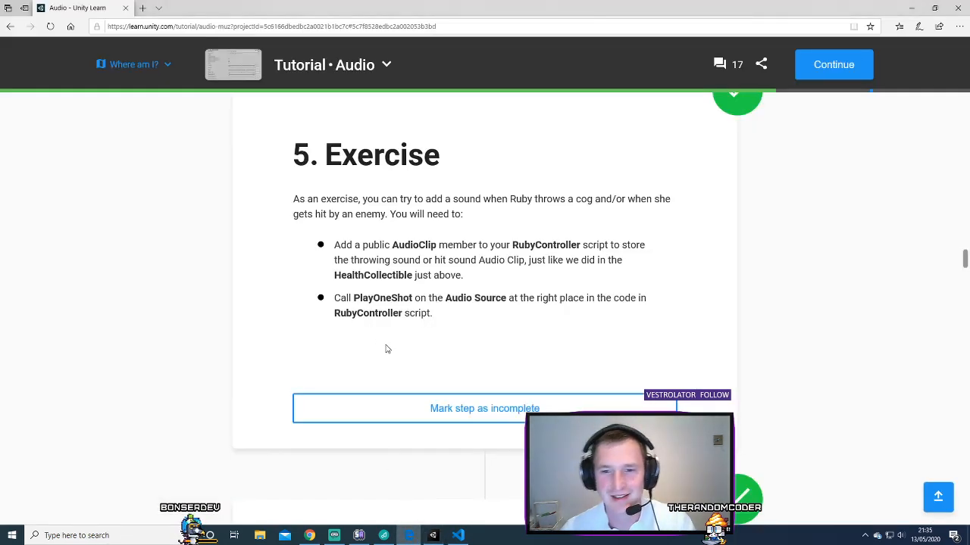
{"action": "scroll", "coordinate": [235, 336], "scroll_direction": "down", "scroll_amount": 6}
{"action": "scroll", "coordinate": [235, 337], "scroll_direction": "down", "scroll_amount": 20}
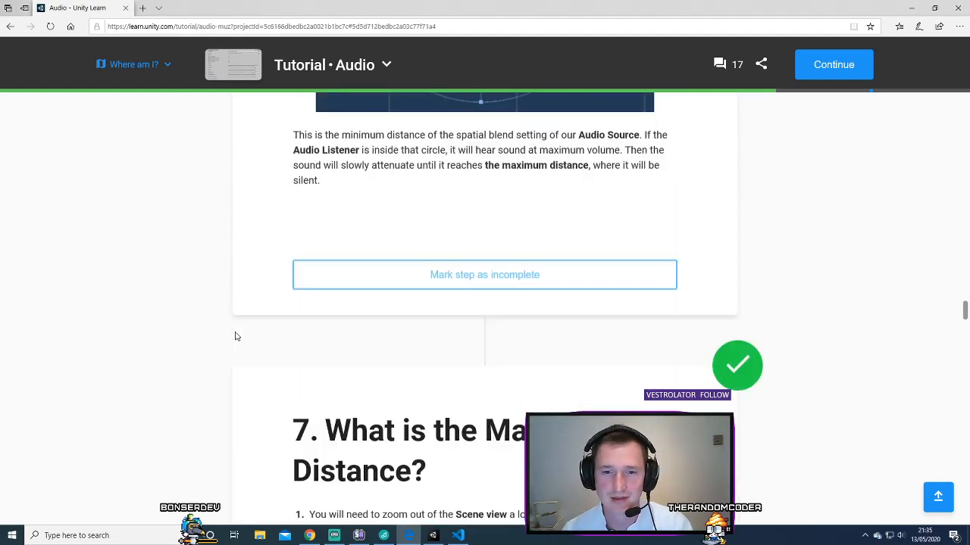
{"action": "scroll", "coordinate": [240, 336], "scroll_direction": "down", "scroll_amount": 20}
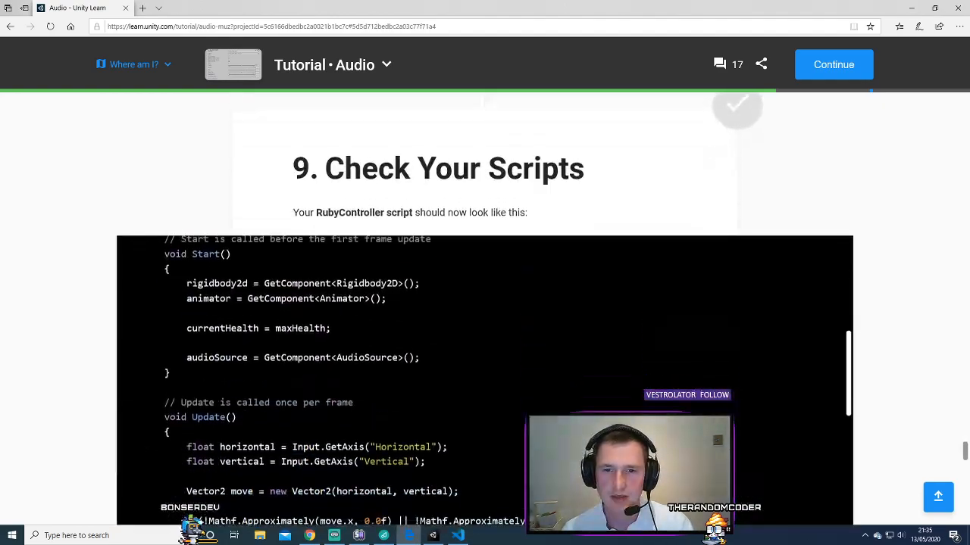
{"action": "scroll", "coordinate": [95, 333], "scroll_direction": "down", "scroll_amount": 5}
{"action": "scroll", "coordinate": [98, 329], "scroll_direction": "up", "scroll_amount": 3}
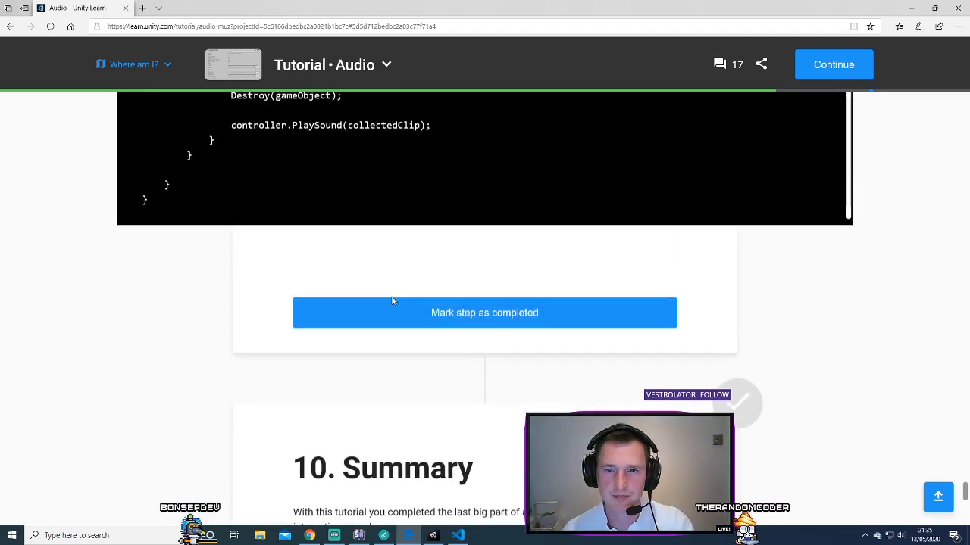
{"action": "left_click", "coordinate": [391, 303]}
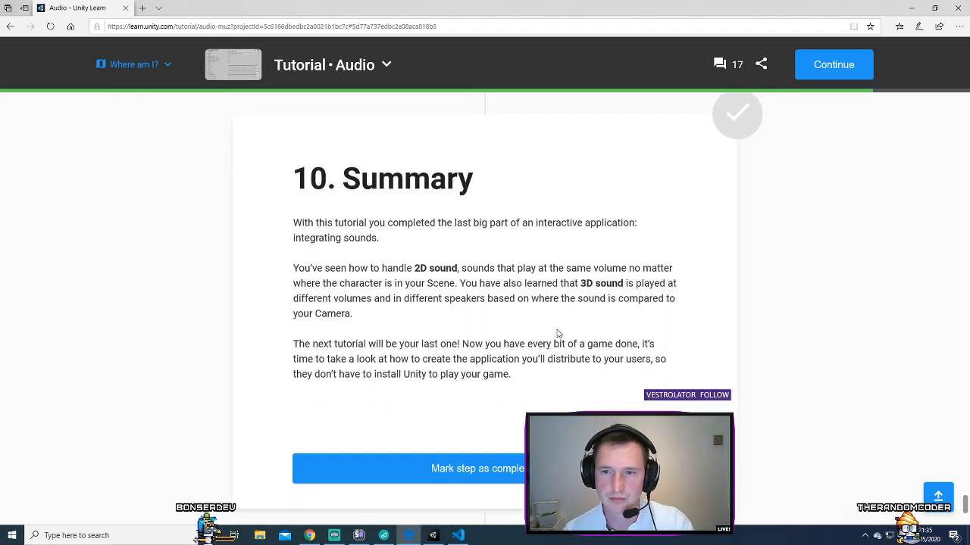
{"action": "left_click", "coordinate": [454, 468]}
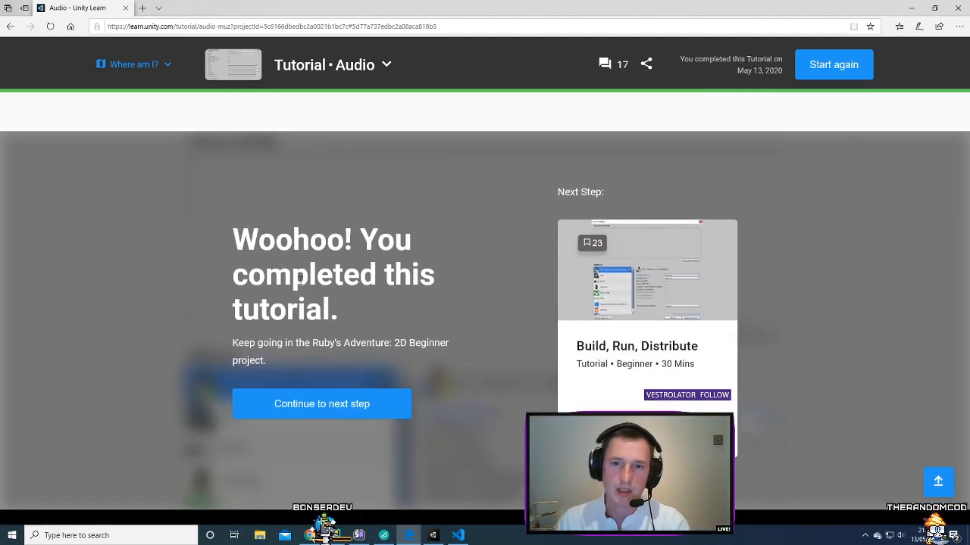
- Continue to the Build, Run, Distribute tutorial and expand its summary
{"action": "left_click", "coordinate": [368, 399]}
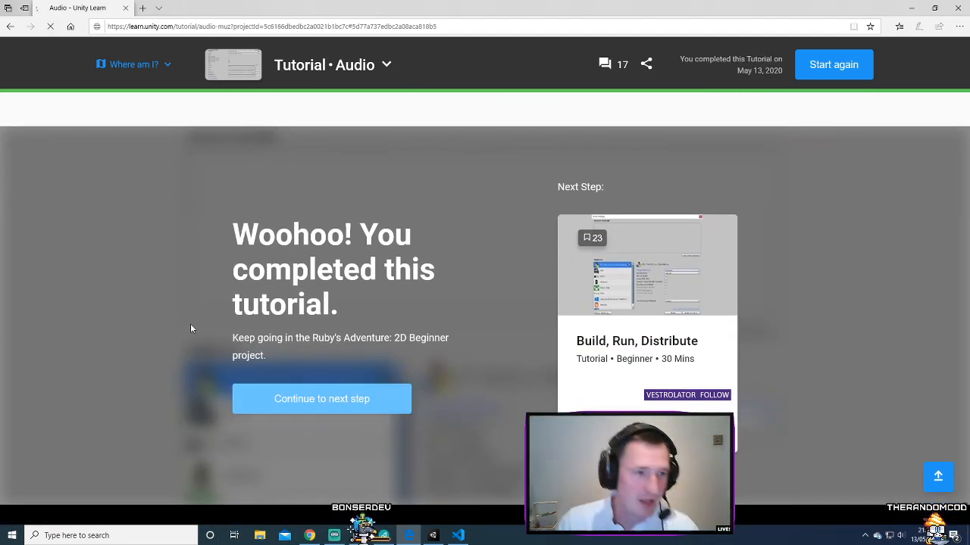
{"action": "scroll", "coordinate": [315, 317], "scroll_direction": "down", "scroll_amount": 2}
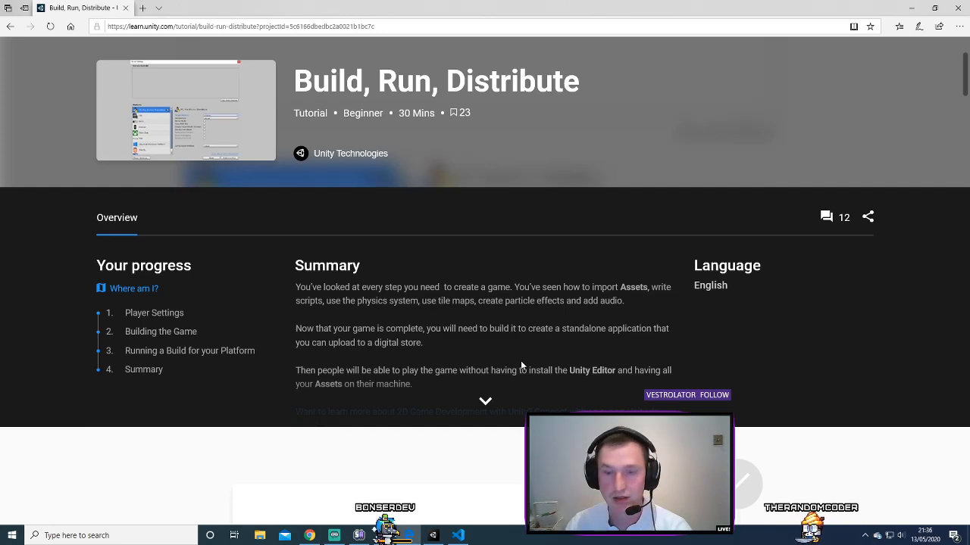
{"action": "left_click", "coordinate": [485, 401]}
{"action": "scroll", "coordinate": [544, 398], "scroll_direction": "down", "scroll_amount": 2}
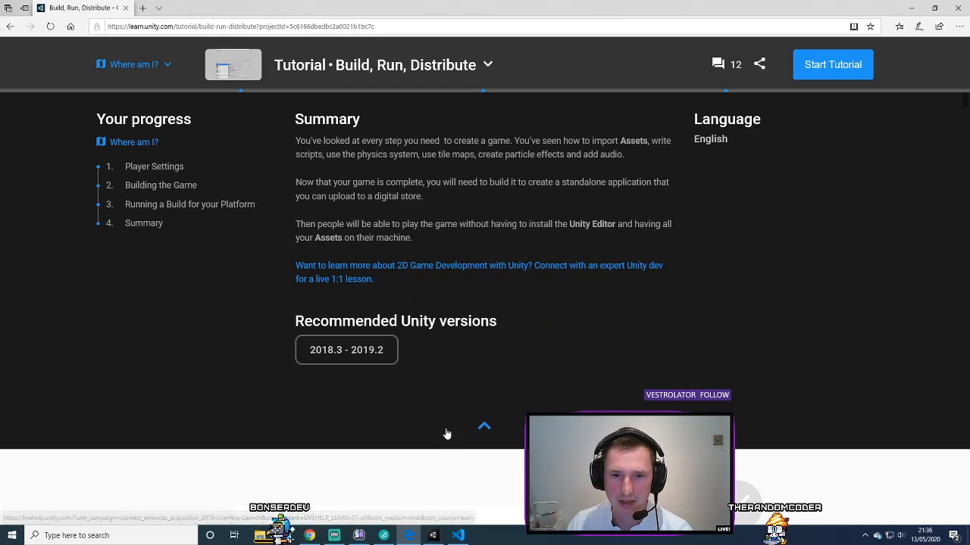
- Read the Player Settings section, from opening the Player category to the Resolution and Presentation options
{"action": "scroll", "coordinate": [443, 433], "scroll_direction": "down", "scroll_amount": 7}
{"action": "scroll", "coordinate": [288, 322], "scroll_direction": "up", "scroll_amount": 1}
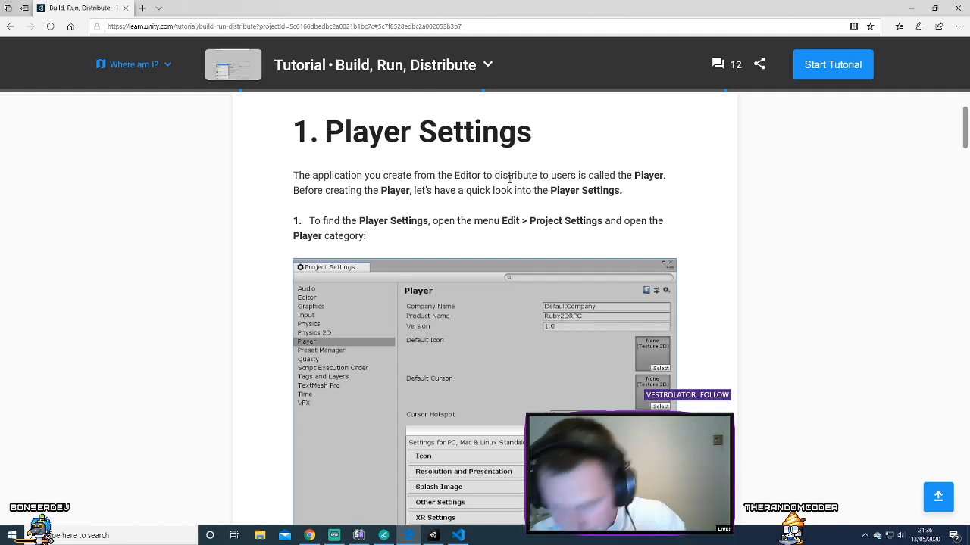
{"action": "scroll", "coordinate": [612, 320], "scroll_direction": "down", "scroll_amount": 4}
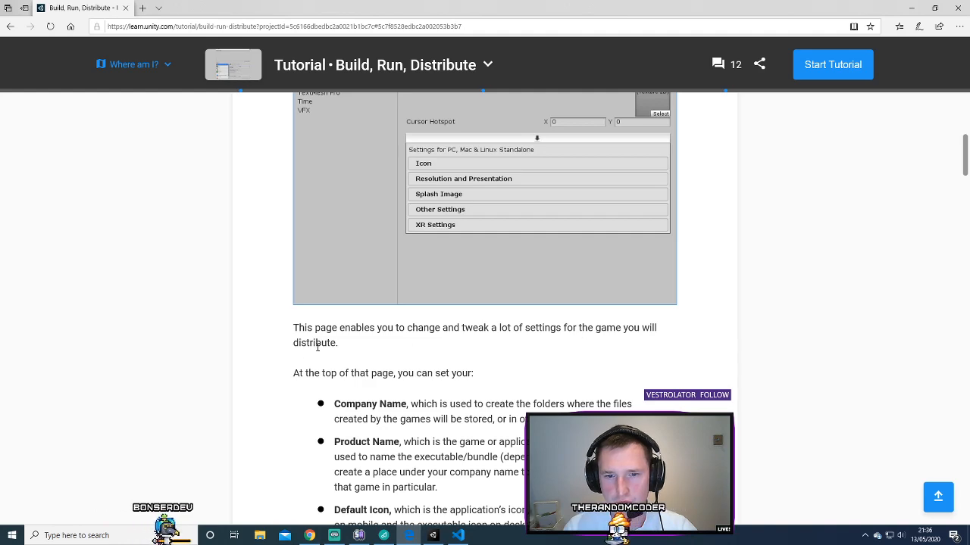
{"action": "scroll", "coordinate": [249, 381], "scroll_direction": "down", "scroll_amount": 1}
{"action": "scroll", "coordinate": [428, 395], "scroll_direction": "down", "scroll_amount": 2}
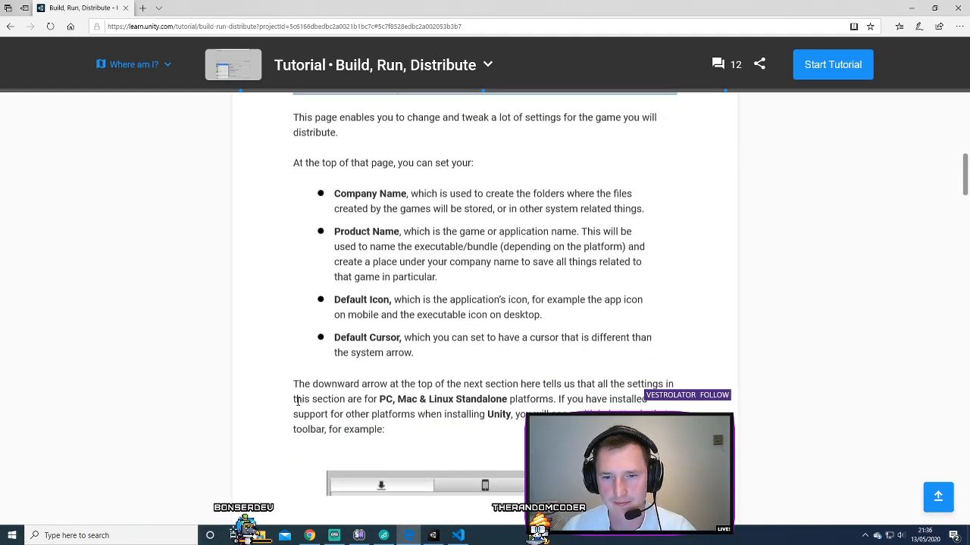
{"action": "scroll", "coordinate": [241, 385], "scroll_direction": "down", "scroll_amount": 1}
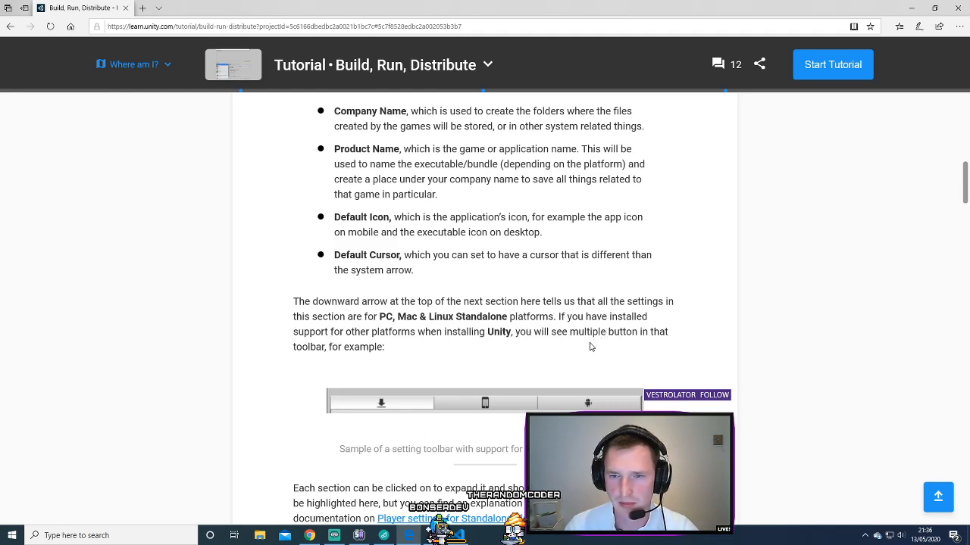
{"action": "scroll", "coordinate": [262, 437], "scroll_direction": "down", "scroll_amount": 3}
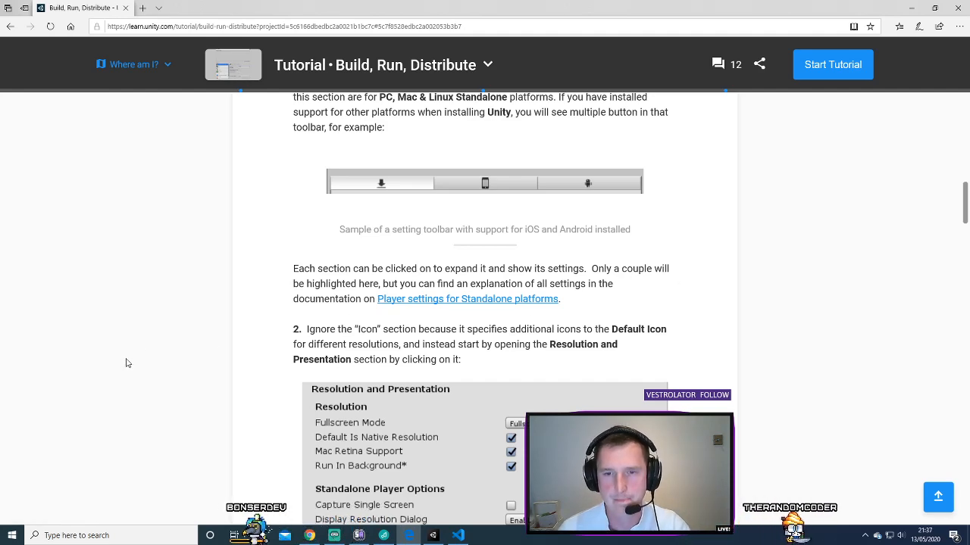
{"action": "scroll", "coordinate": [126, 362], "scroll_direction": "down", "scroll_amount": 2}
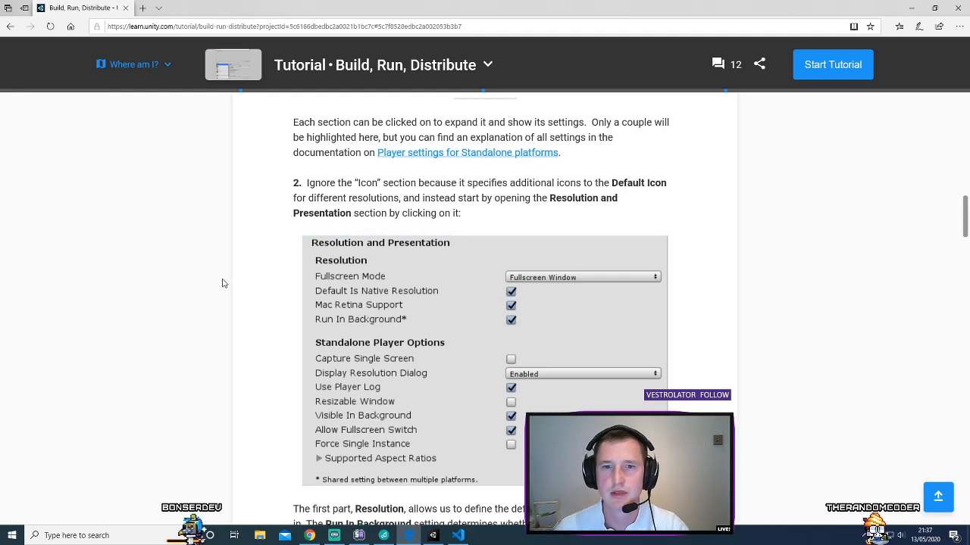
{"action": "scroll", "coordinate": [222, 282], "scroll_direction": "down", "scroll_amount": 1}
- Switch to Unity, return from the Bot prefab to MainScene, and open the Player project settings with Resolution and Presentation expanded
{"action": "left_click", "coordinate": [432, 536]}
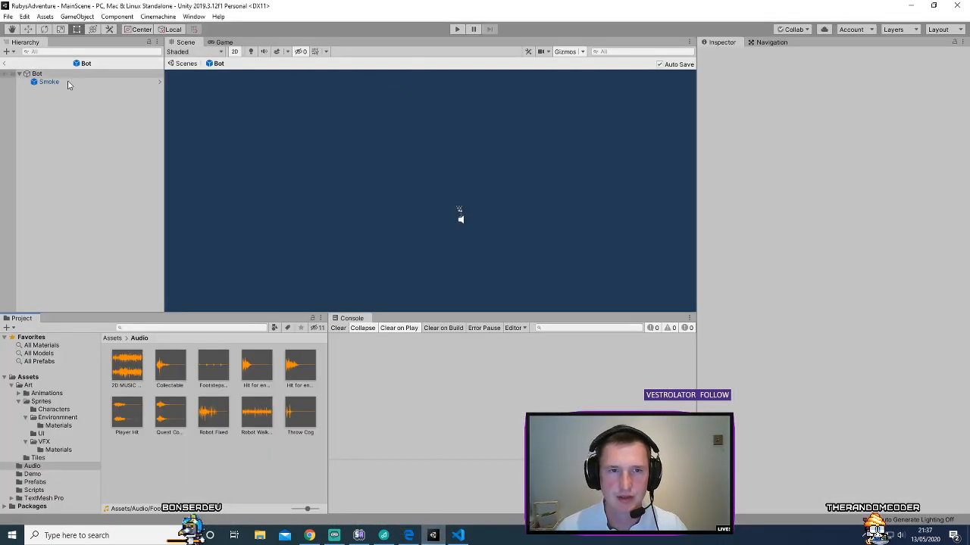
{"action": "left_click", "coordinate": [6, 64]}
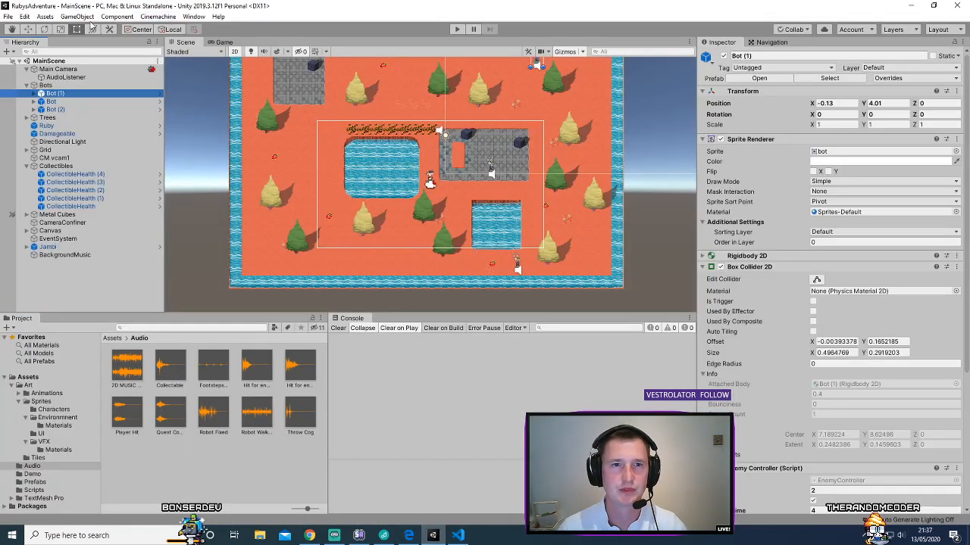
{"action": "left_click", "coordinate": [7, 16]}
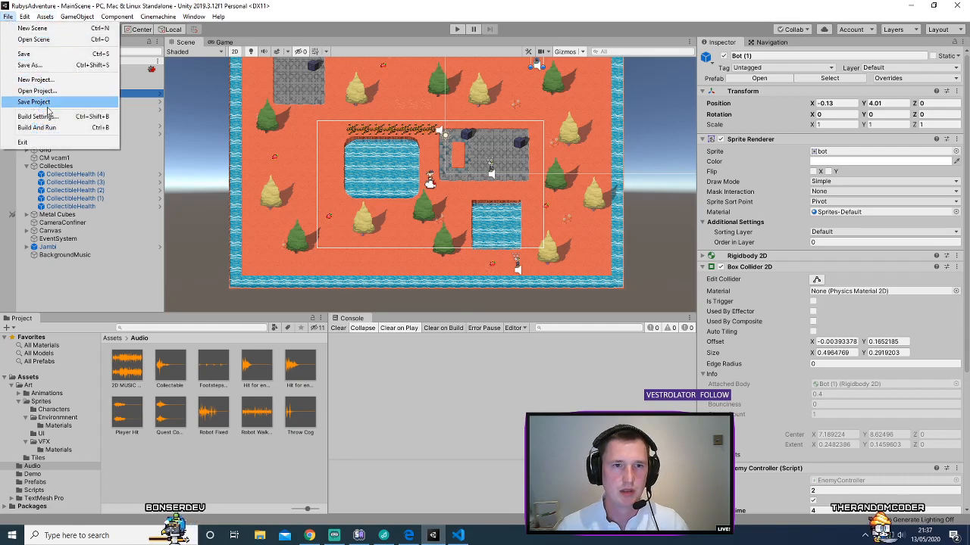
{"action": "mouse_move", "coordinate": [25, 16]}
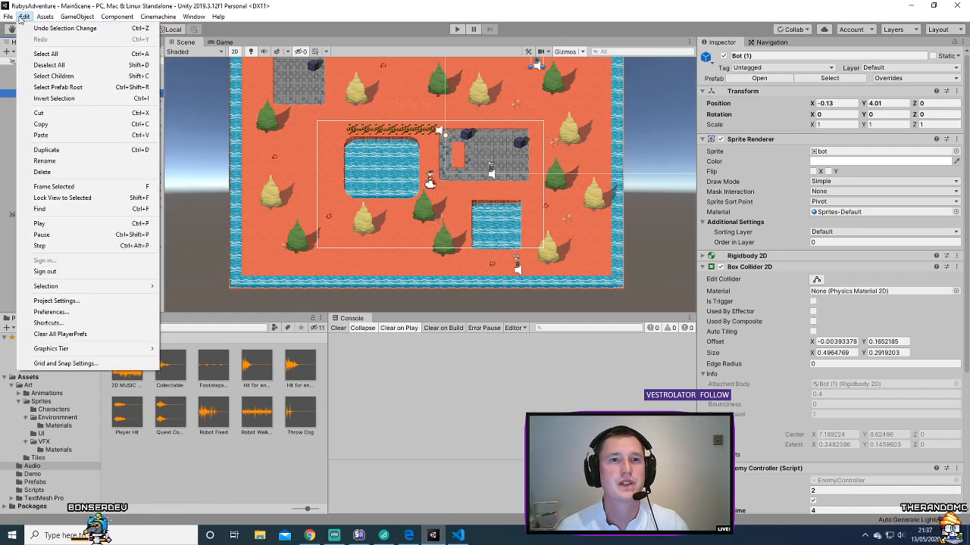
{"action": "left_click", "coordinate": [56, 300]}
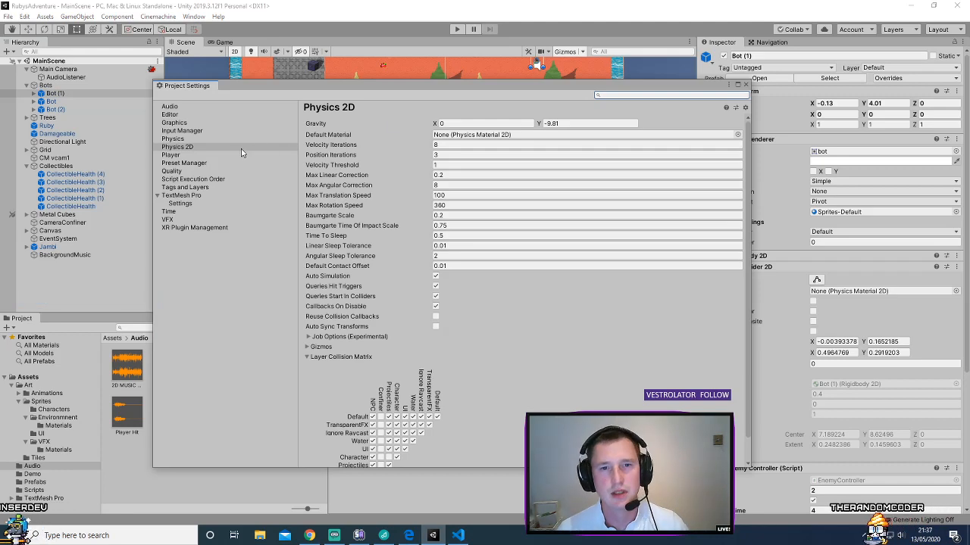
{"action": "left_click", "coordinate": [171, 155]}
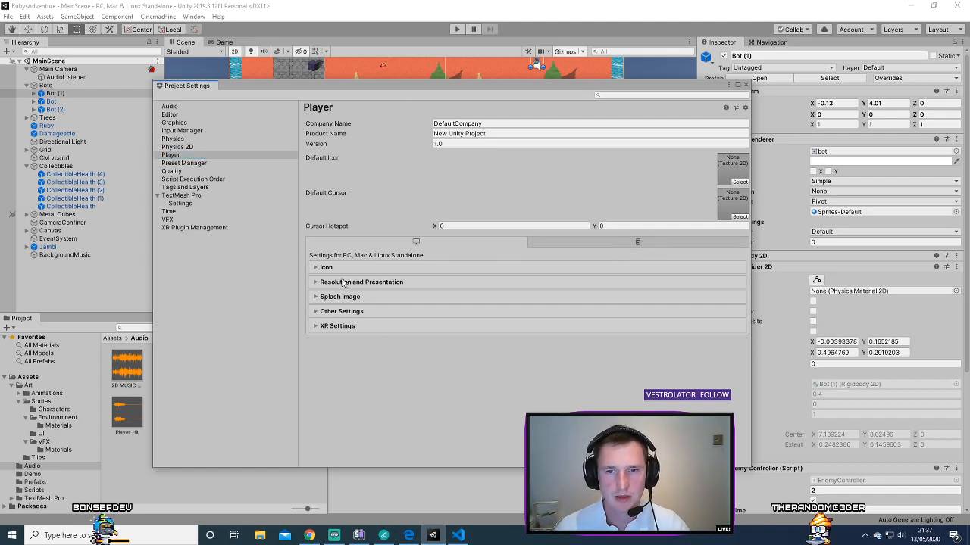
{"action": "left_click", "coordinate": [317, 282]}
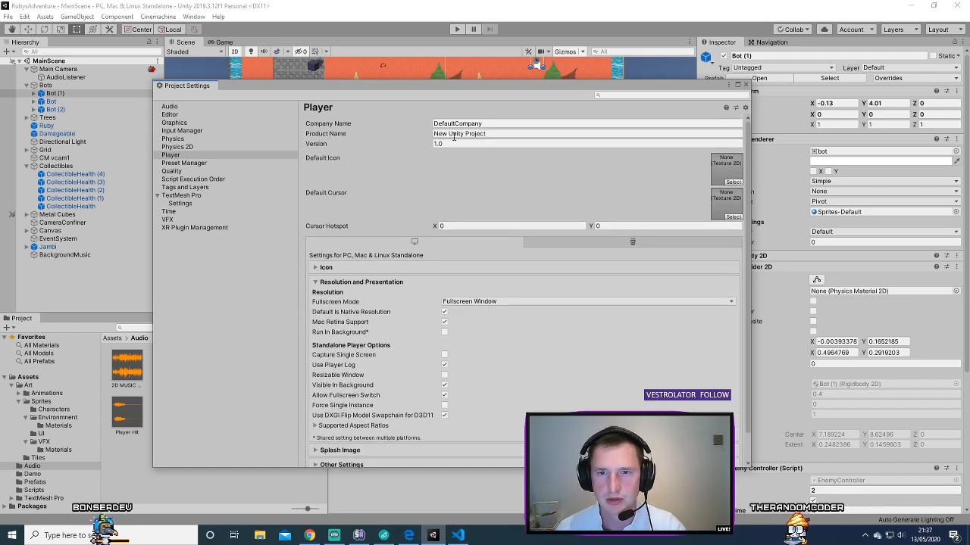
- Set the Company Name to BonserDev and the Product Name to Rubys Adventure in the Player settings
{"action": "left_click", "coordinate": [422, 125]}
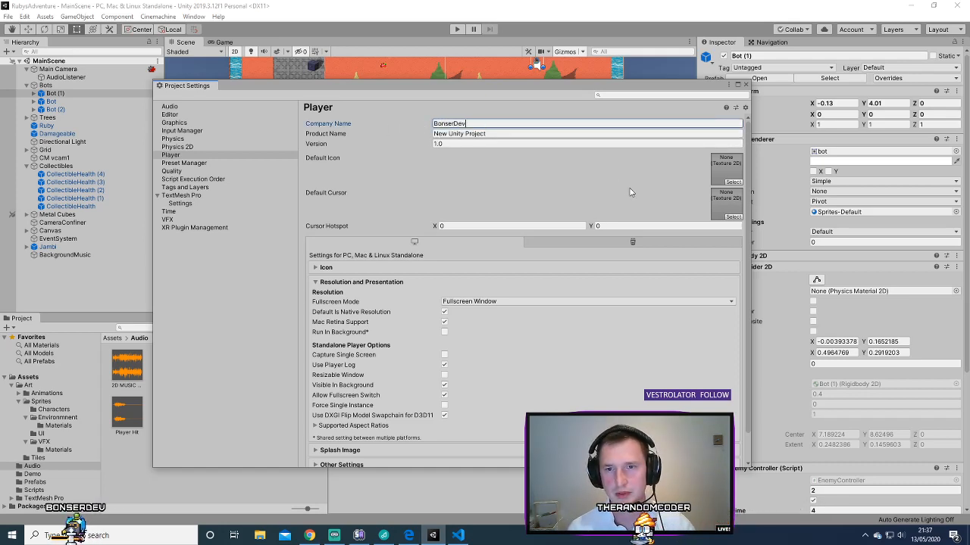
{"action": "left_click", "coordinate": [547, 134]}
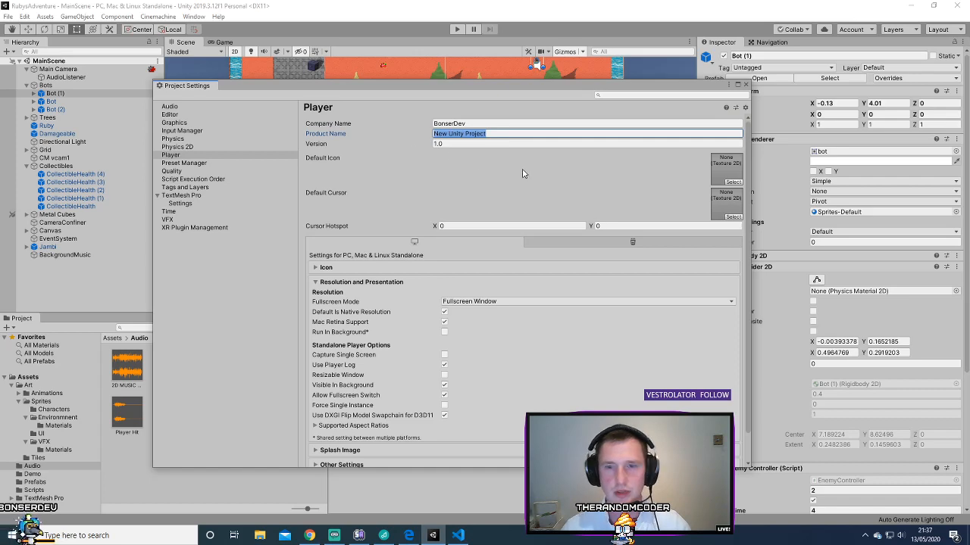
{"action": "type", "text": "RubysA"}
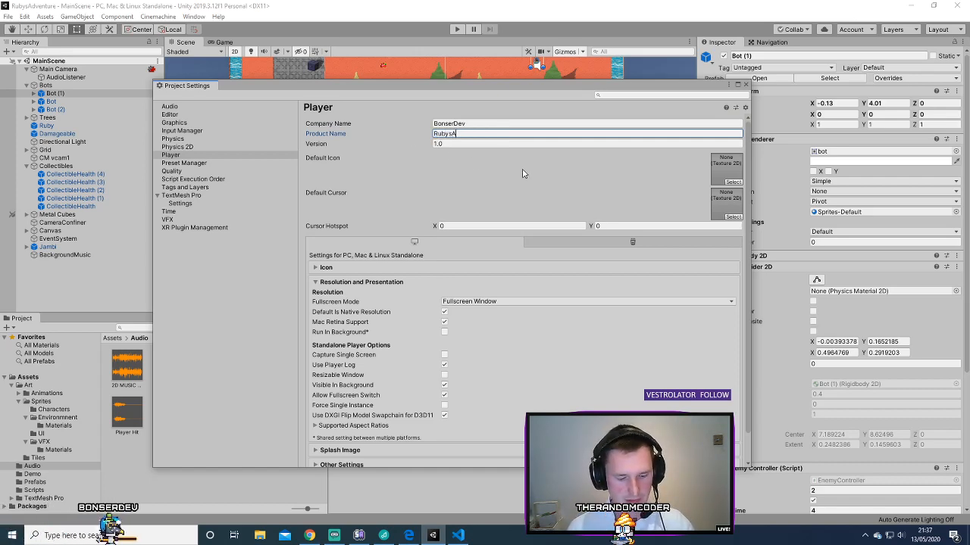
{"action": "type", "text": "dventure"}
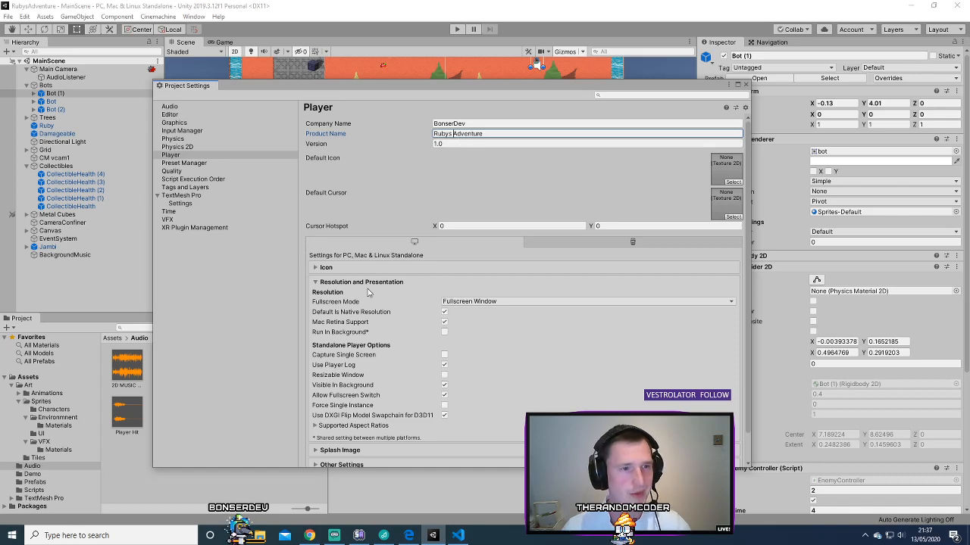
- Check the Resolution and Presentation options, then read the tutorial's explanation of them through the Splash Images instructions
{"action": "scroll", "coordinate": [439, 299], "scroll_direction": "down", "scroll_amount": 2}
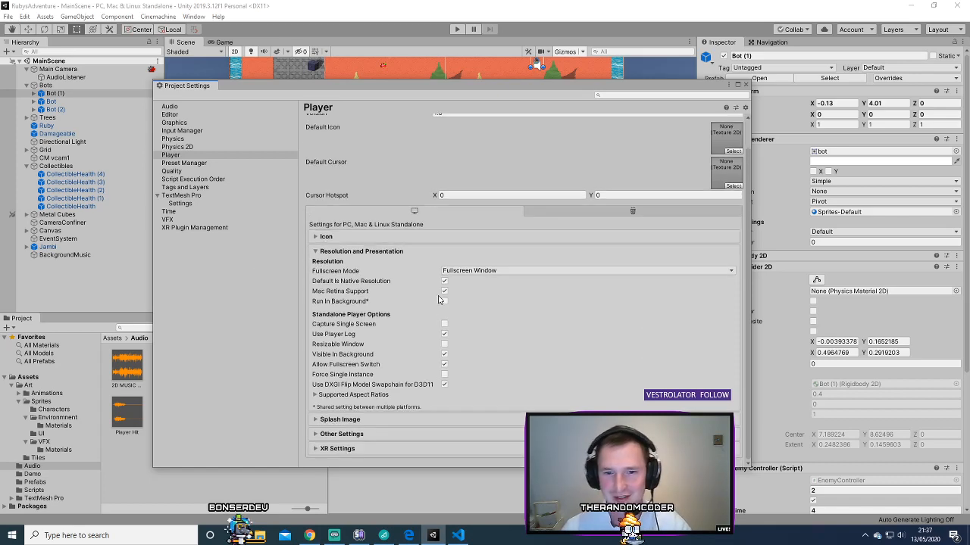
{"action": "mouse_move", "coordinate": [453, 537]}
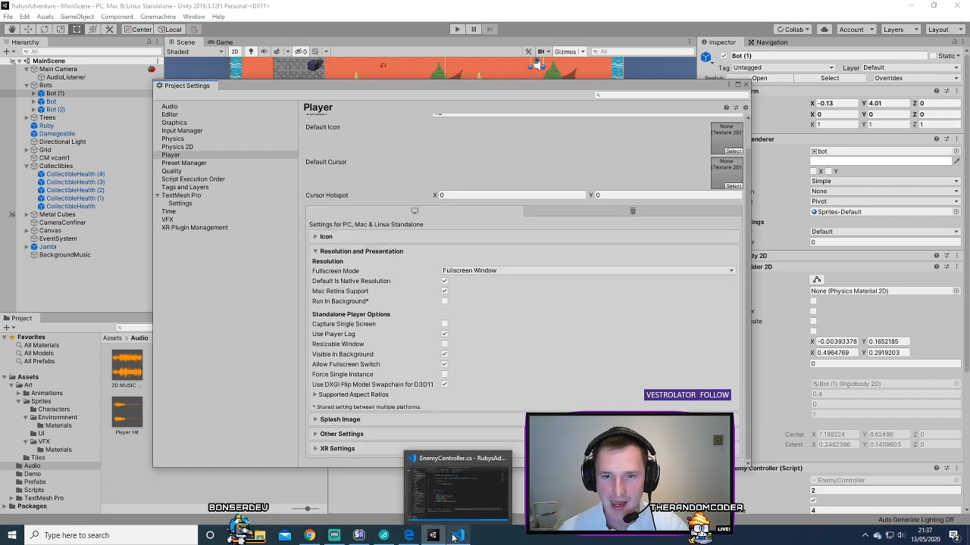
{"action": "left_click", "coordinate": [409, 535]}
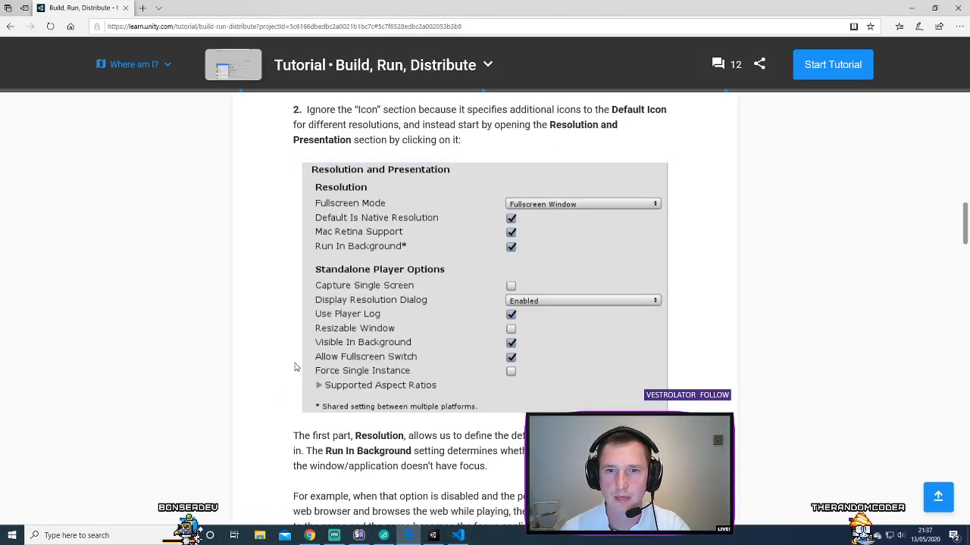
{"action": "scroll", "coordinate": [291, 371], "scroll_direction": "down", "scroll_amount": 1}
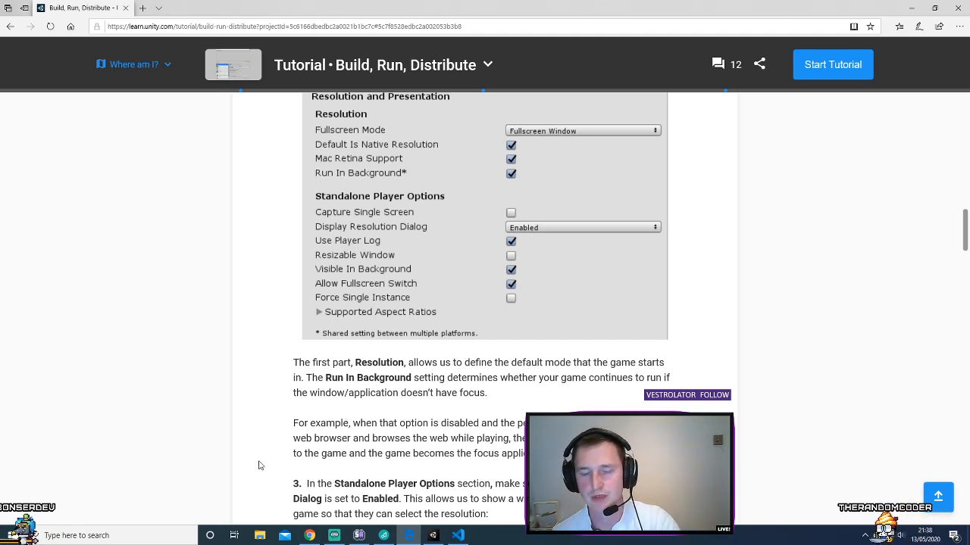
{"action": "scroll", "coordinate": [252, 498], "scroll_direction": "down", "scroll_amount": 1}
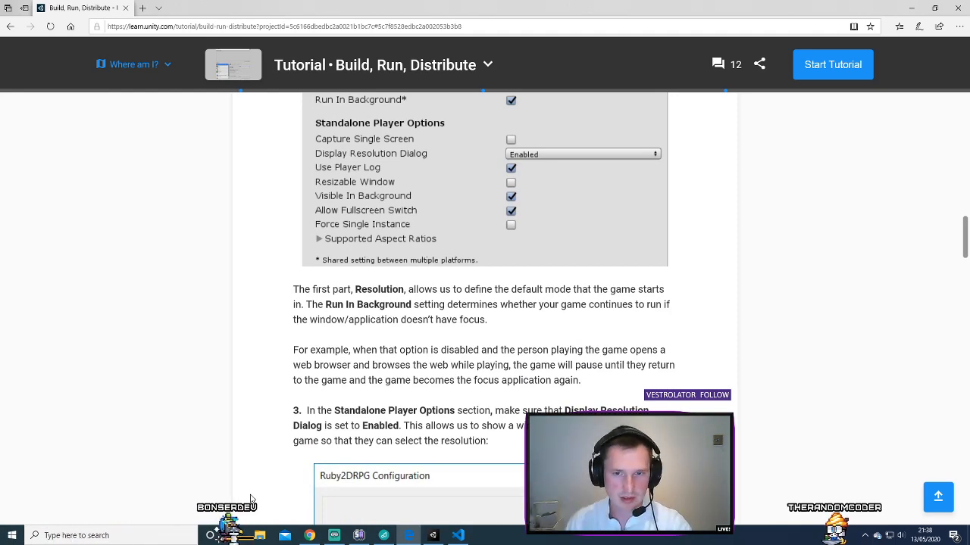
{"action": "scroll", "coordinate": [251, 498], "scroll_direction": "up", "scroll_amount": 2}
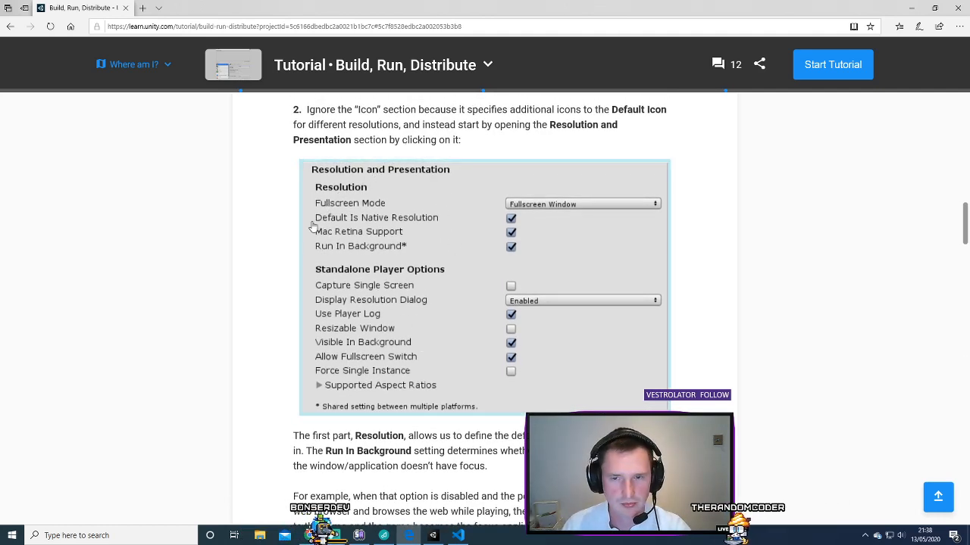
{"action": "scroll", "coordinate": [253, 323], "scroll_direction": "down", "scroll_amount": 2}
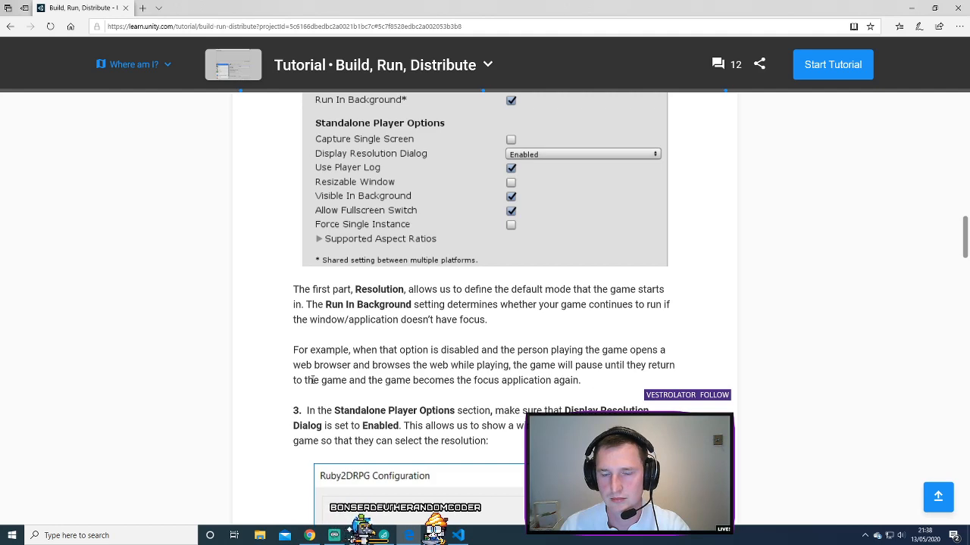
{"action": "scroll", "coordinate": [311, 380], "scroll_direction": "down", "scroll_amount": 3}
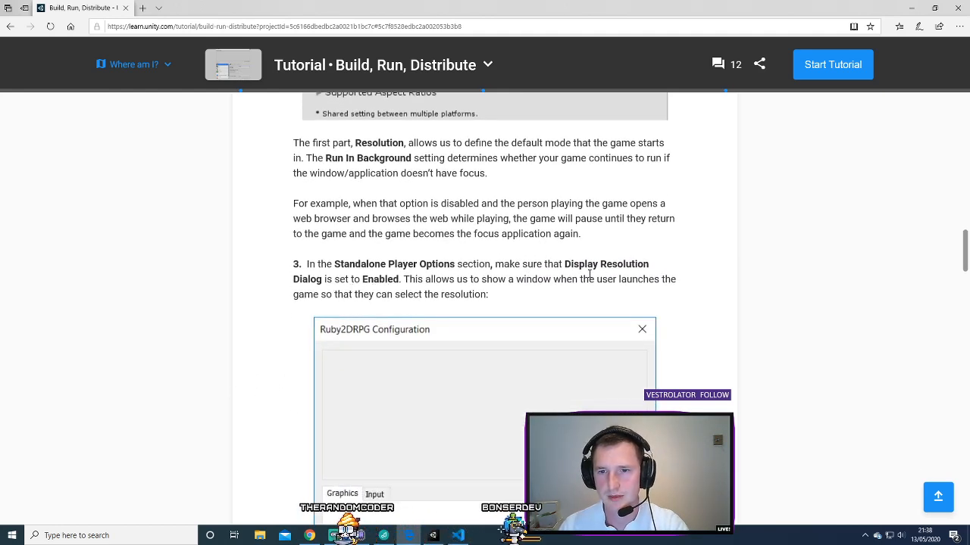
{"action": "scroll", "coordinate": [258, 289], "scroll_direction": "down", "scroll_amount": 1}
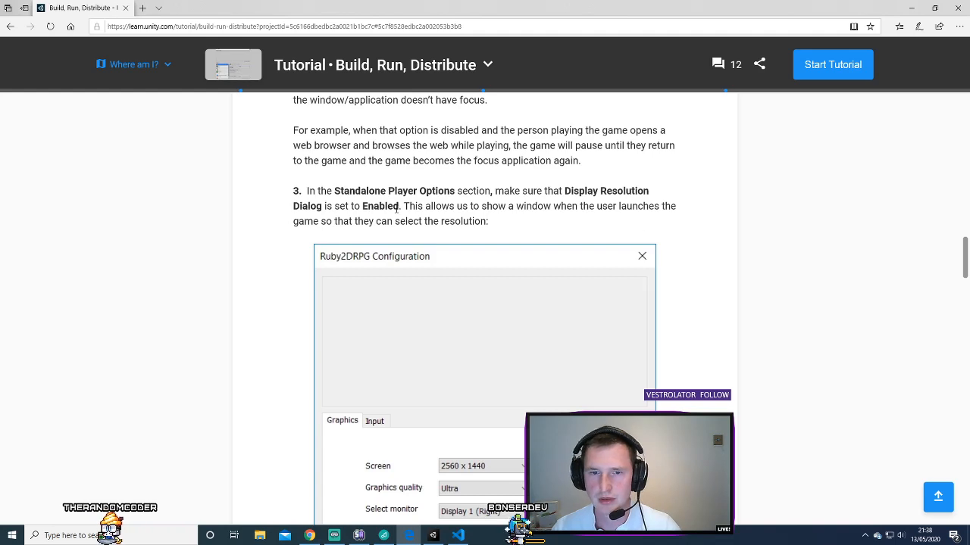
{"action": "scroll", "coordinate": [247, 266], "scroll_direction": "down", "scroll_amount": 2}
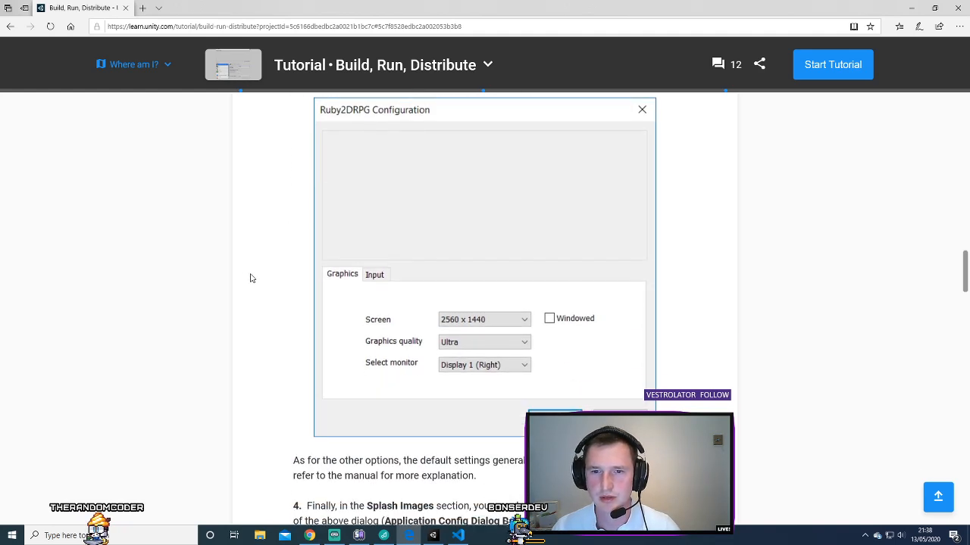
{"action": "scroll", "coordinate": [252, 278], "scroll_direction": "down", "scroll_amount": 2}
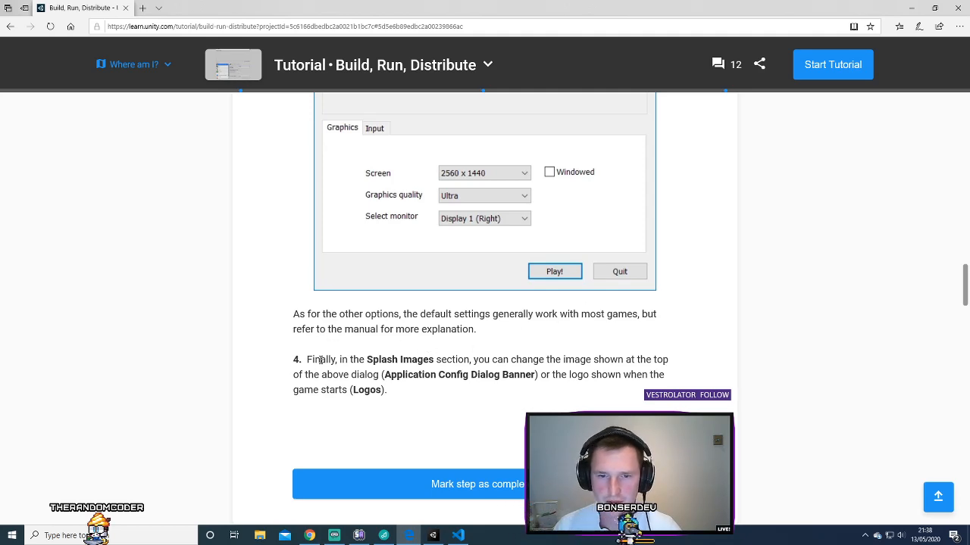
{"action": "scroll", "coordinate": [221, 372], "scroll_direction": "down", "scroll_amount": 2}
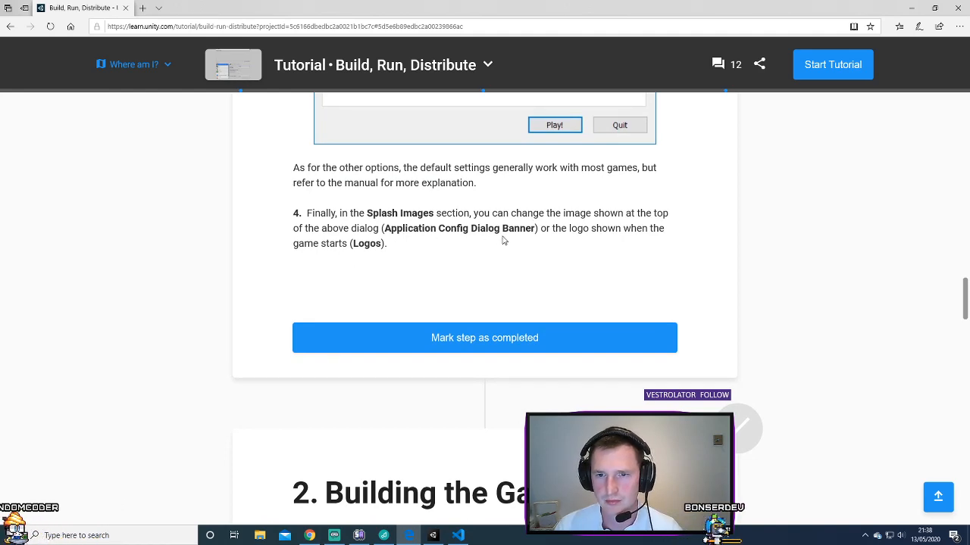
{"action": "scroll", "coordinate": [228, 266], "scroll_direction": "down", "scroll_amount": 2}
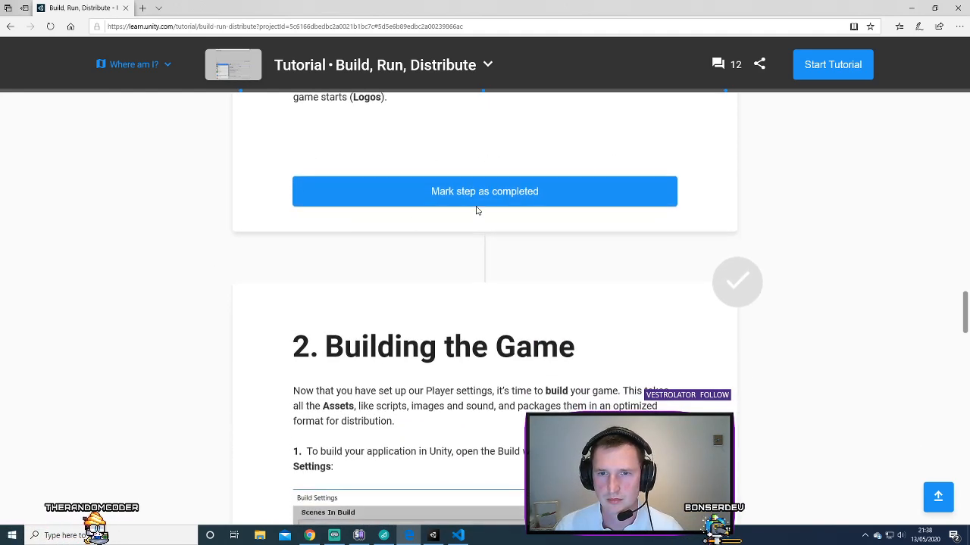
{"action": "scroll", "coordinate": [476, 210], "scroll_direction": "up", "scroll_amount": 2}
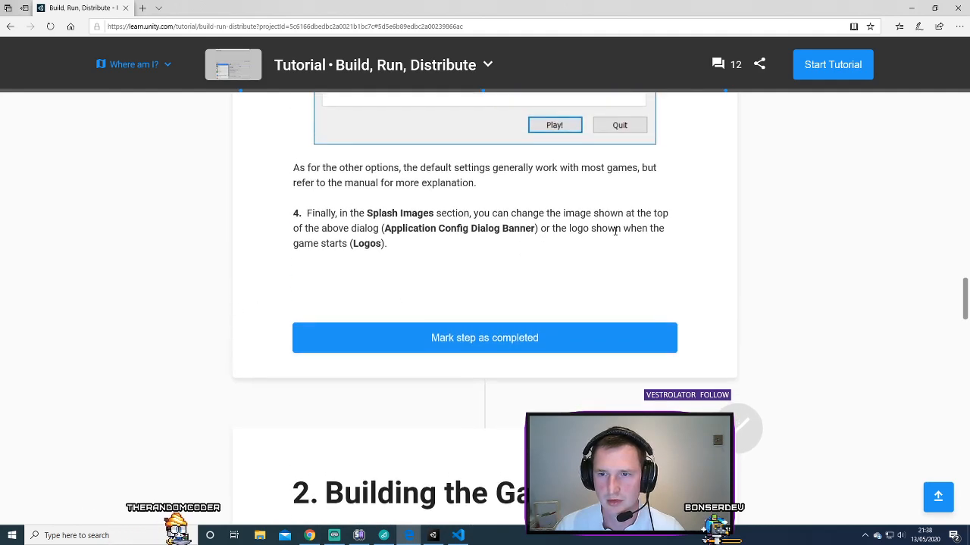
- Mark the tutorial's Player Settings step as completed and continue to the Build Settings instructions under Building the Game
{"action": "left_click", "coordinate": [431, 346]}
{"action": "scroll", "coordinate": [189, 385], "scroll_direction": "down", "scroll_amount": 2}
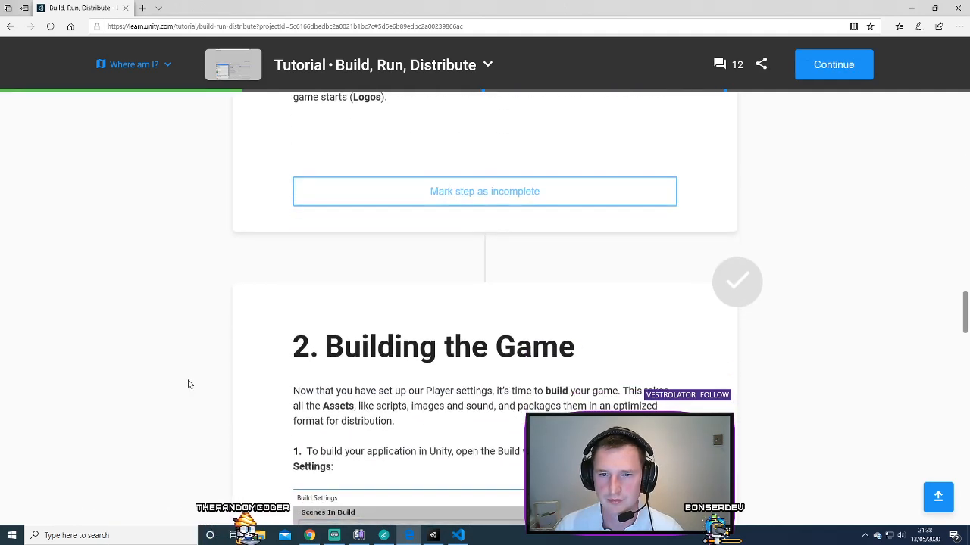
{"action": "scroll", "coordinate": [190, 385], "scroll_direction": "down", "scroll_amount": 4}
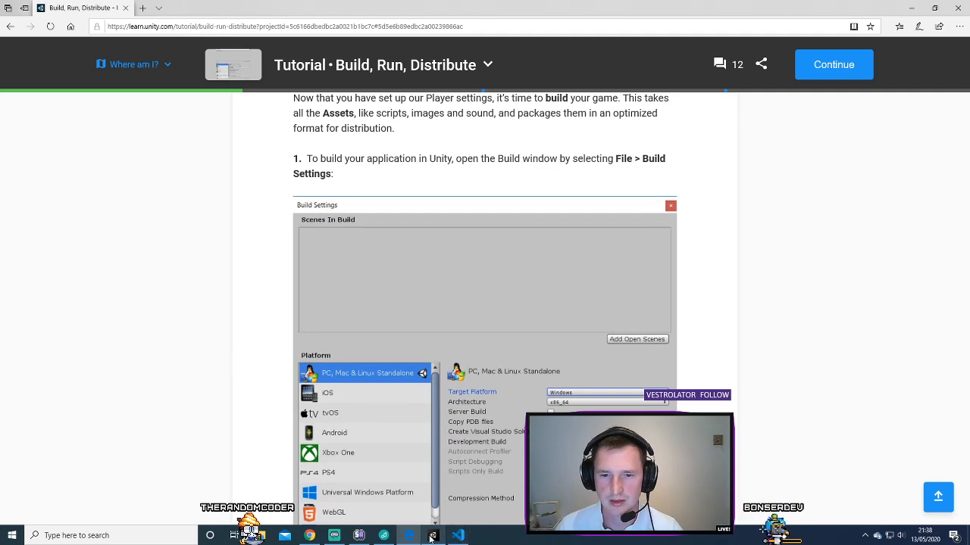
- In Unity's Player settings, enable Run In Background and review the Splash Image options
{"action": "left_click", "coordinate": [432, 536]}
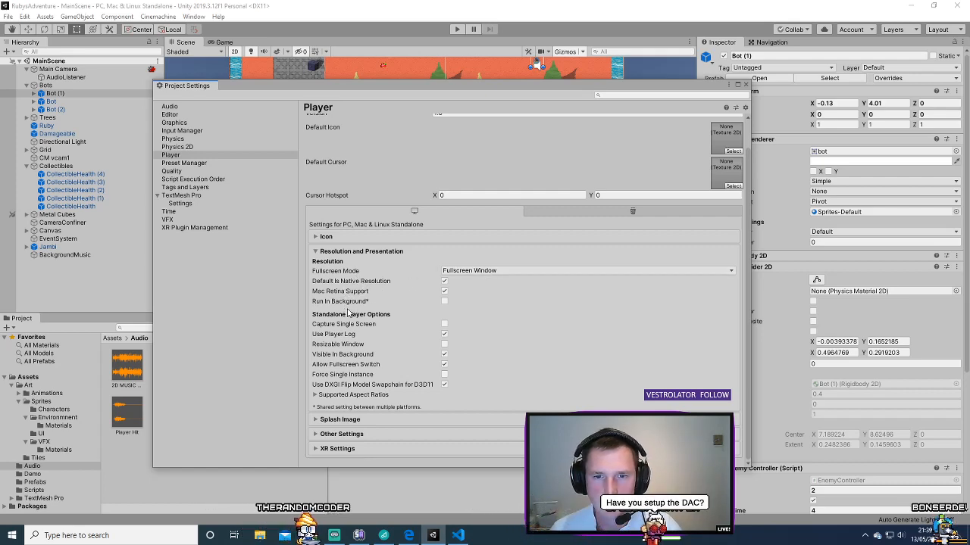
{"action": "left_click", "coordinate": [444, 301]}
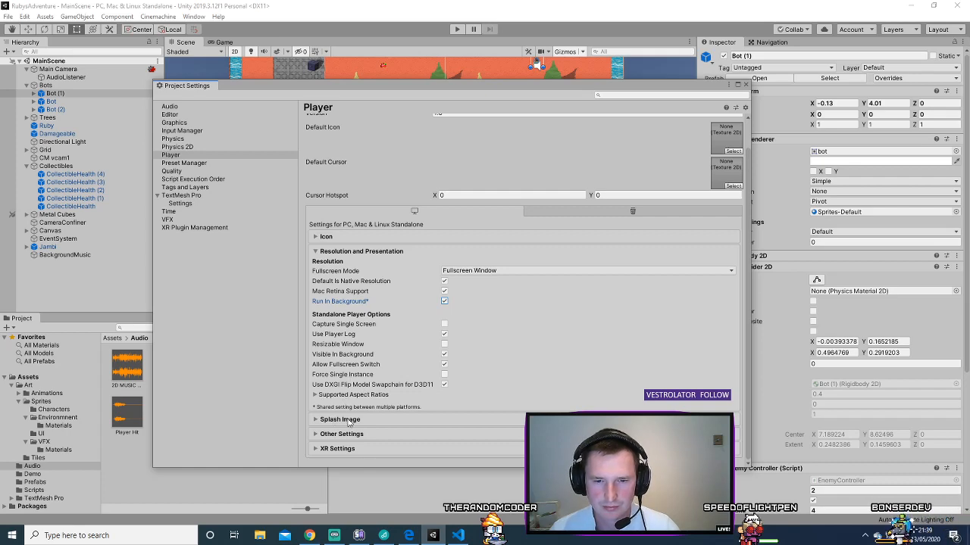
{"action": "left_click", "coordinate": [314, 434]}
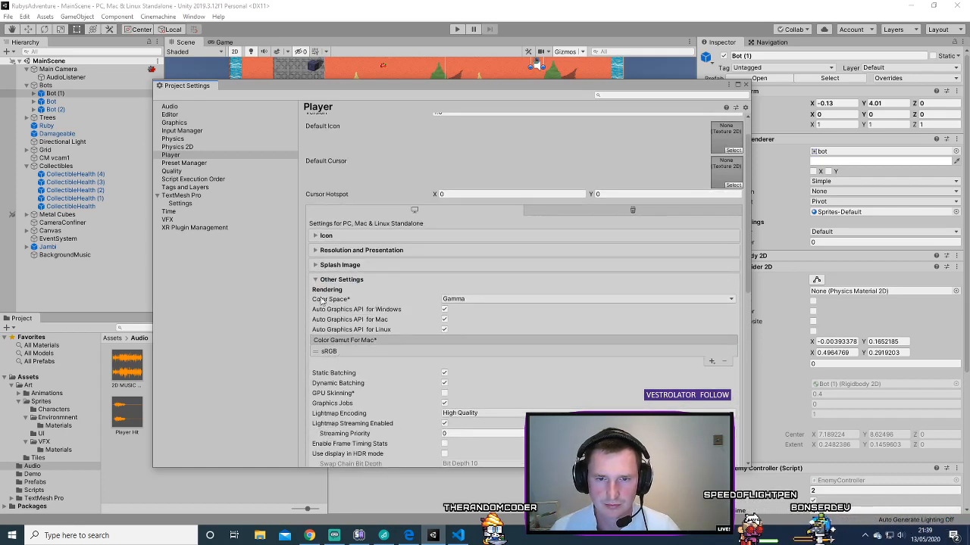
{"action": "left_click", "coordinate": [318, 265]}
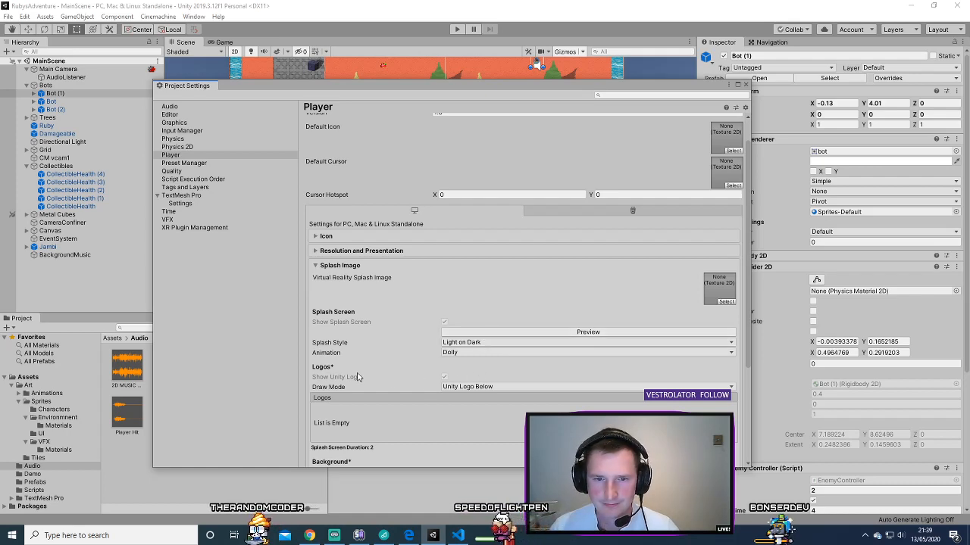
{"action": "scroll", "coordinate": [487, 393], "scroll_direction": "down", "scroll_amount": 4}
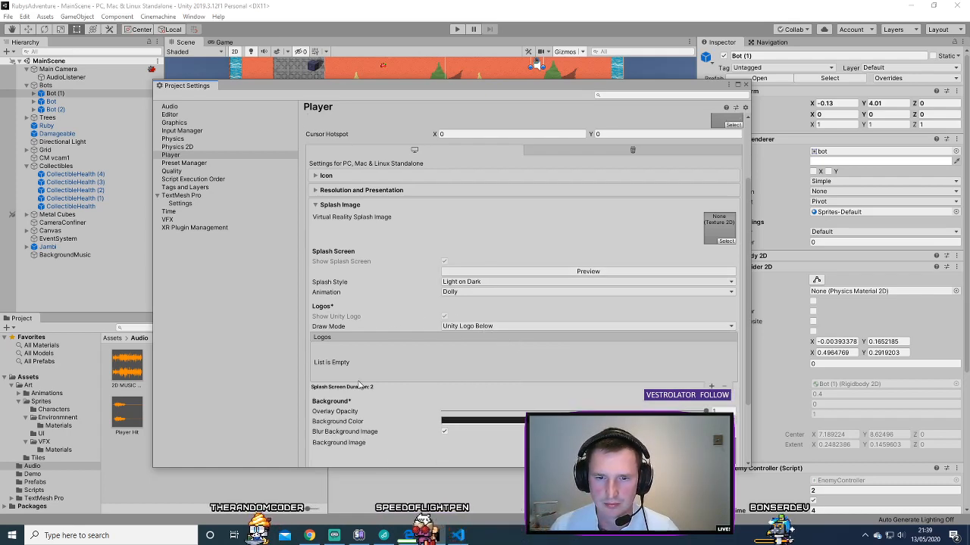
{"action": "scroll", "coordinate": [409, 342], "scroll_direction": "down", "scroll_amount": 1}
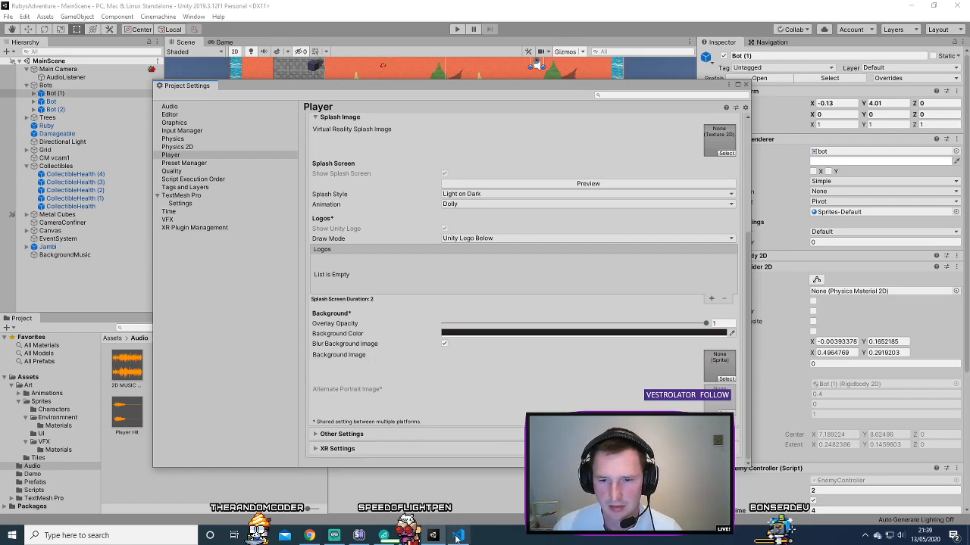
- Switch back to the browser tutorial and read the introduction of the Building the Game section
{"action": "key", "text": "alt+Tab"}
{"action": "scroll", "coordinate": [455, 273], "scroll_direction": "up", "scroll_amount": 2}
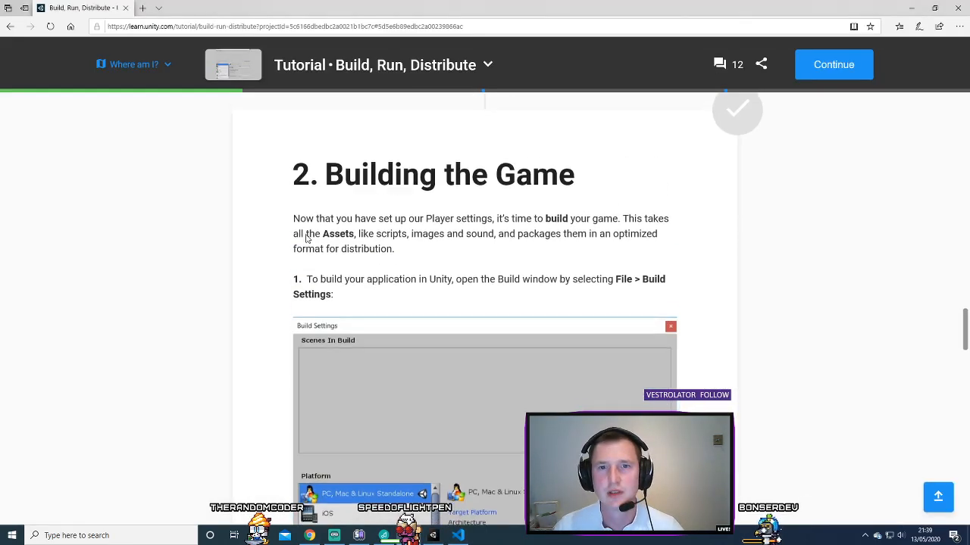
{"action": "left_click_drag", "start_coordinate": [304, 242], "coordinate": [418, 273]}
{"action": "left_click", "coordinate": [447, 277]}
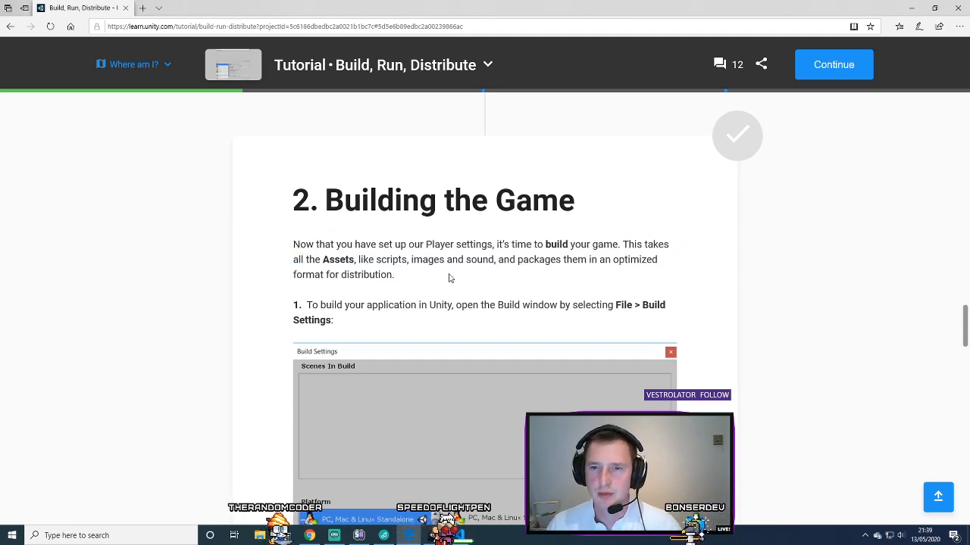
- Read the Building the Game instructions on the Build Settings window, from opening it through the scene and platform sections
{"action": "left_click_drag", "start_coordinate": [344, 251], "coordinate": [431, 274]}
{"action": "left_click", "coordinate": [431, 276]}
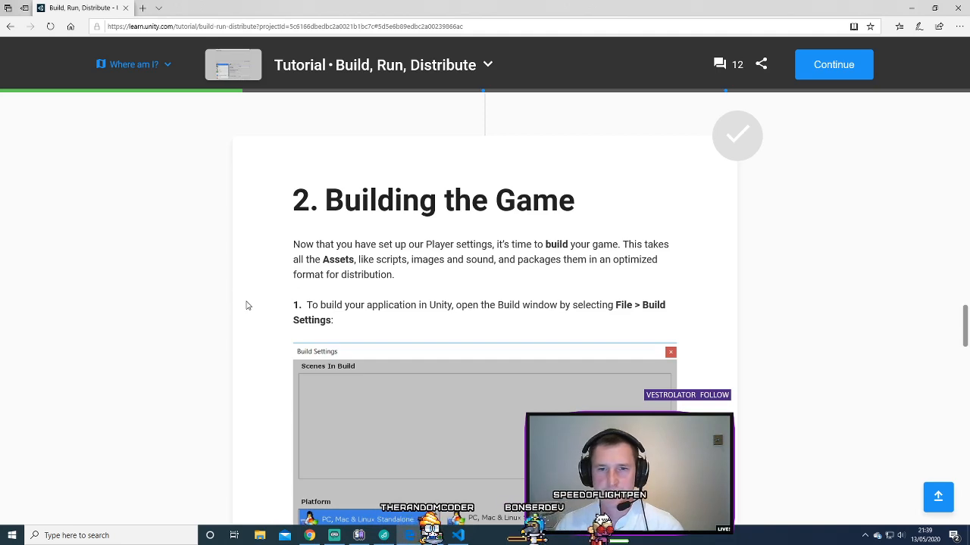
{"action": "scroll", "coordinate": [232, 318], "scroll_direction": "down", "scroll_amount": 1}
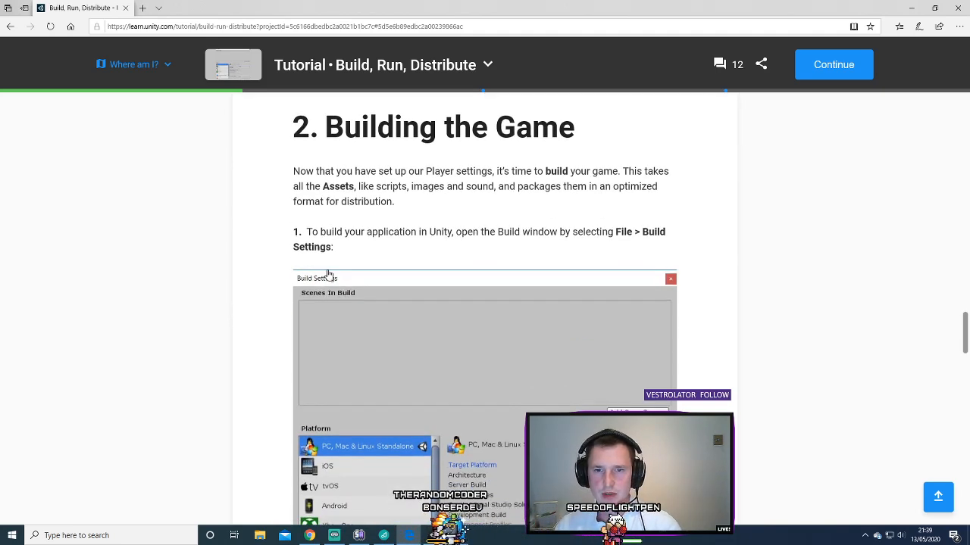
{"action": "scroll", "coordinate": [269, 303], "scroll_direction": "down", "scroll_amount": 2}
{"action": "scroll", "coordinate": [616, 152], "scroll_direction": "up", "scroll_amount": 1}
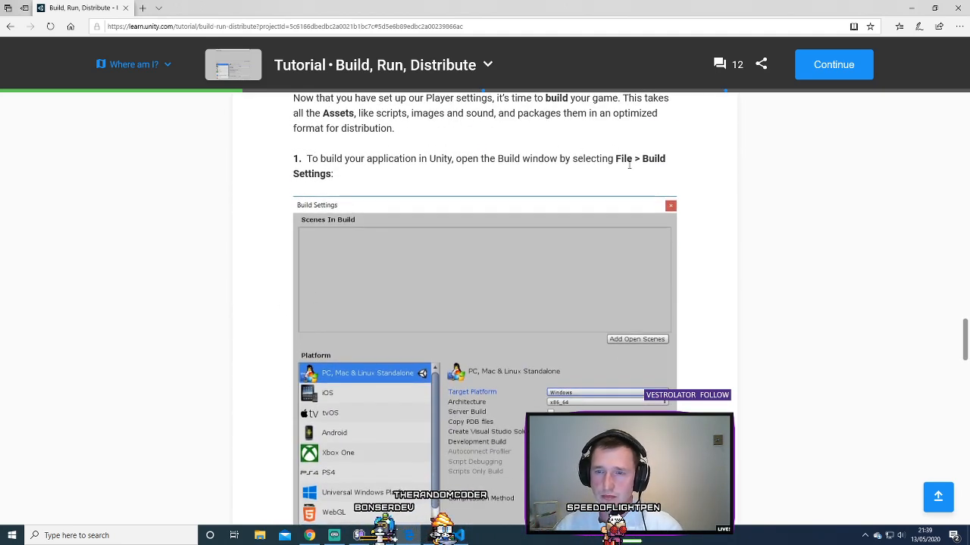
{"action": "scroll", "coordinate": [280, 196], "scroll_direction": "down", "scroll_amount": 5}
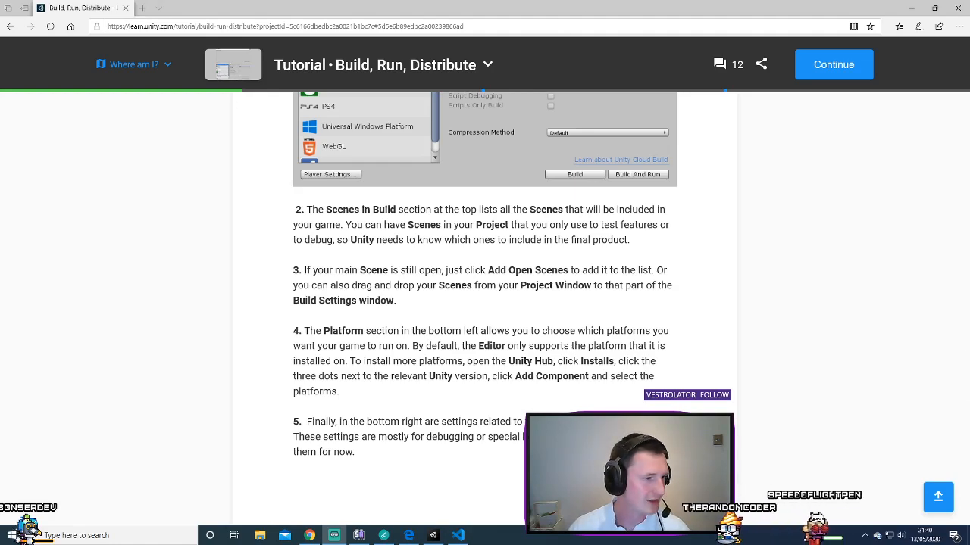
{"action": "key", "text": "alt+Tab"}
{"action": "left_click_drag", "start_coordinate": [407, 7], "coordinate": [0, 203]}
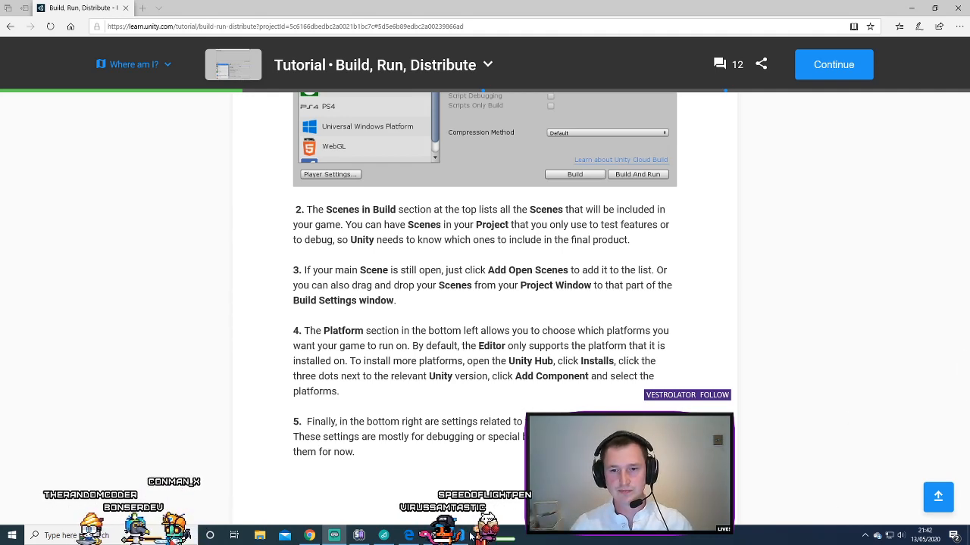
- Switch to Visual Studio Code and review the movement and collision code in EnemyController.cs
{"action": "key", "text": "alt+Tab"}
{"action": "left_click", "coordinate": [471, 271]}
{"action": "scroll", "coordinate": [485, 288], "scroll_direction": "up", "scroll_amount": 3}
{"action": "left_click", "coordinate": [525, 308]}
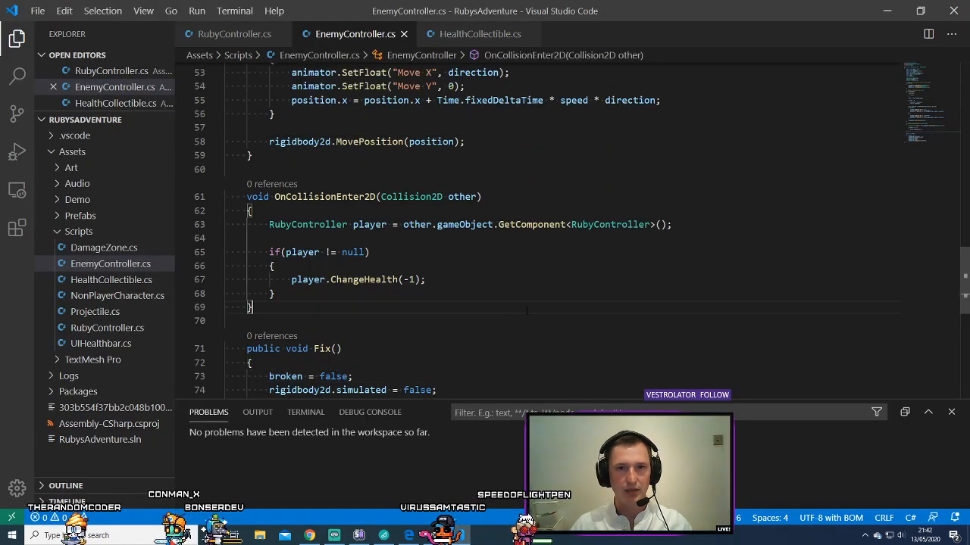
{"action": "scroll", "coordinate": [580, 320], "scroll_direction": "up", "scroll_amount": 1}
{"action": "scroll", "coordinate": [580, 319], "scroll_direction": "up", "scroll_amount": 3}
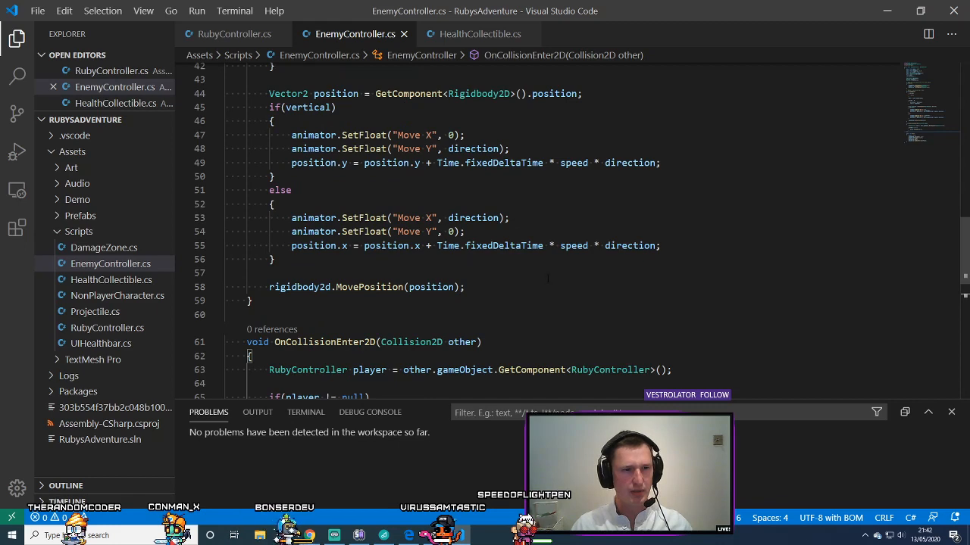
{"action": "left_click", "coordinate": [530, 317]}
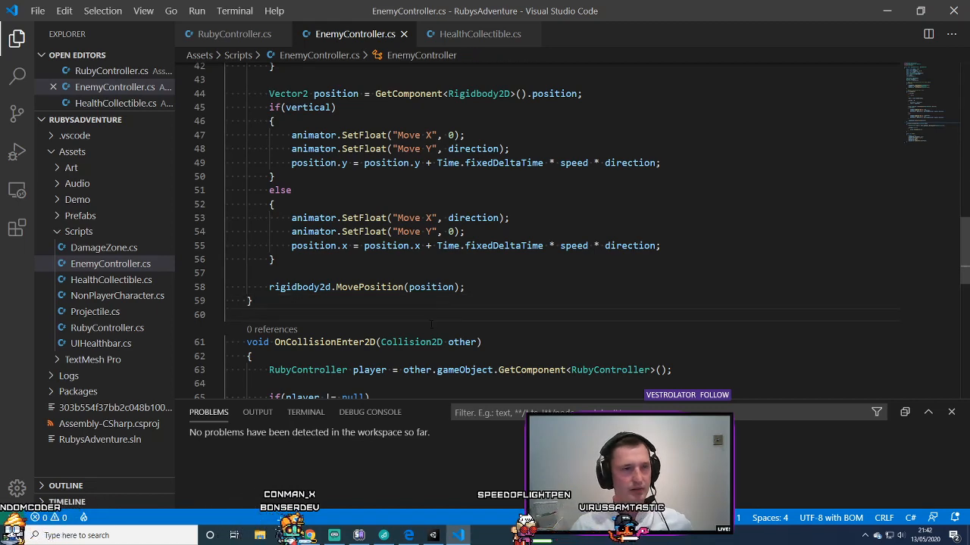
{"action": "left_click", "coordinate": [276, 273]}
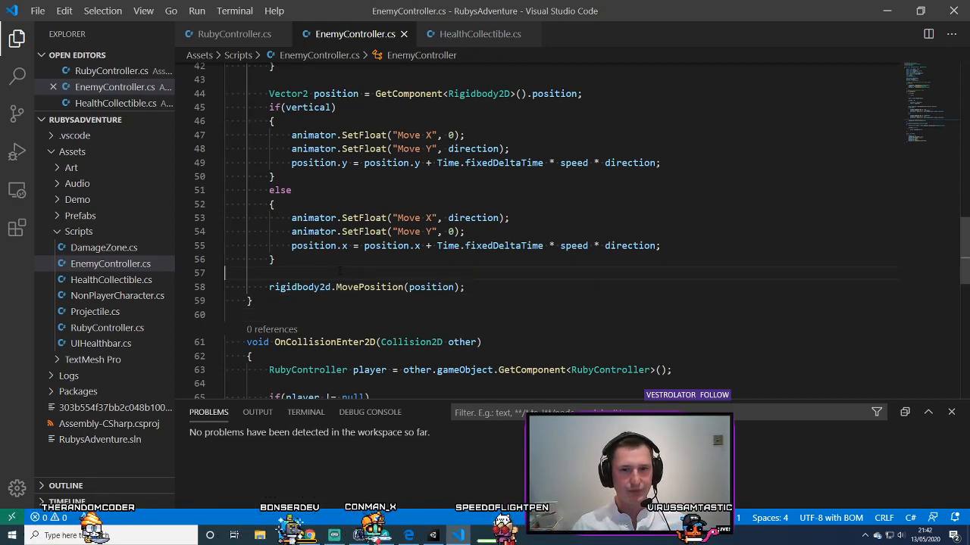
{"action": "left_click", "coordinate": [386, 319]}
{"action": "scroll", "coordinate": [386, 323], "scroll_direction": "up", "scroll_amount": 7}
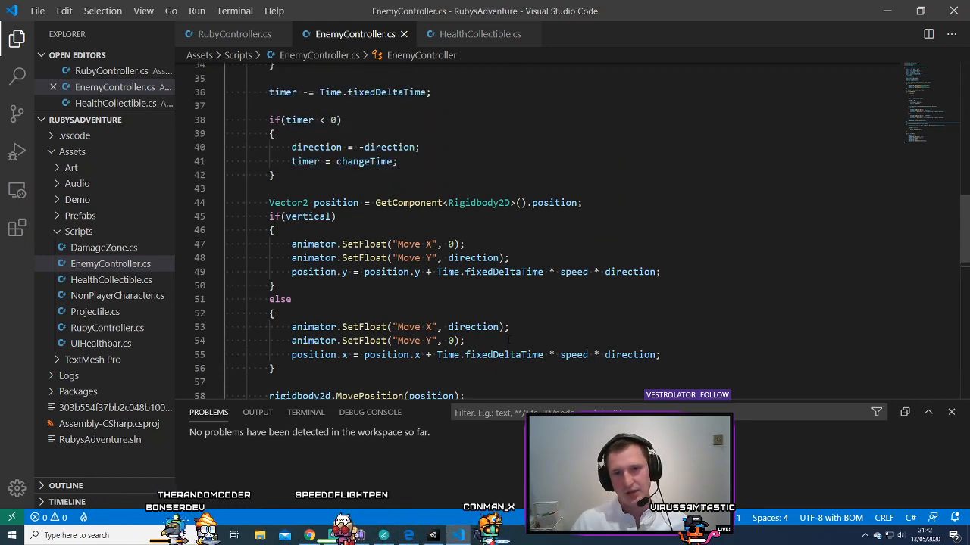
- Examine the field declarations and Start method at the beginning of EnemyController.cs
{"action": "scroll", "coordinate": [512, 337], "scroll_direction": "up", "scroll_amount": 2}
{"action": "scroll", "coordinate": [513, 337], "scroll_direction": "up", "scroll_amount": 2}
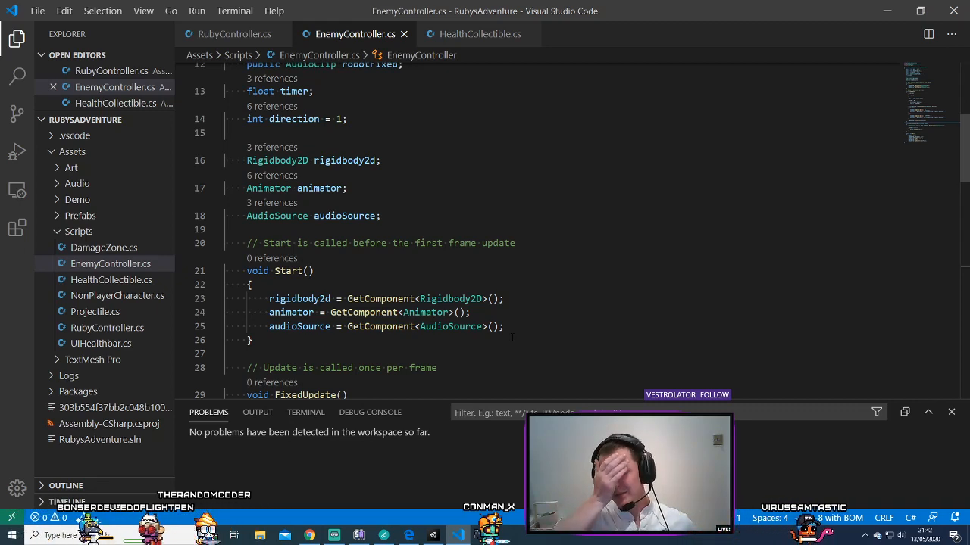
{"action": "scroll", "coordinate": [512, 337], "scroll_direction": "up", "scroll_amount": 3}
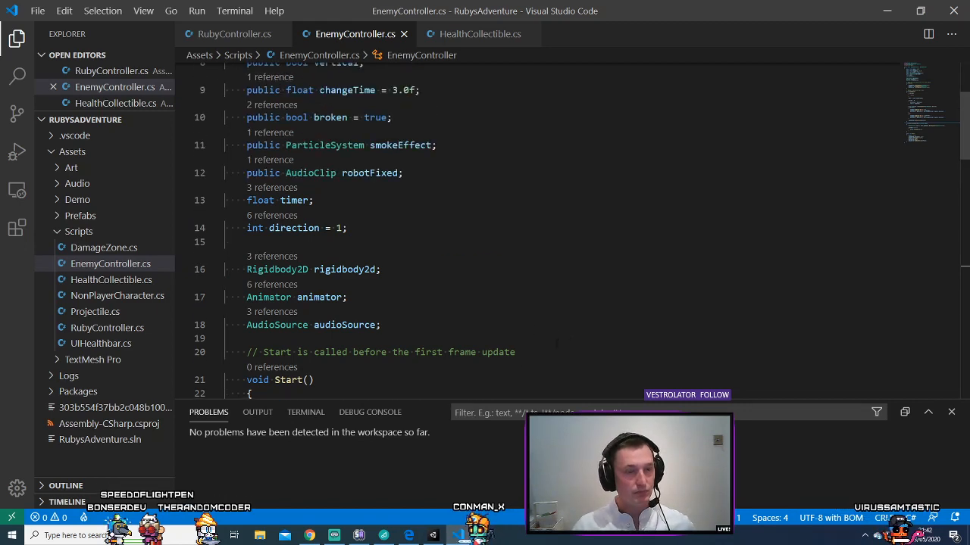
{"action": "scroll", "coordinate": [505, 288], "scroll_direction": "down", "scroll_amount": 1}
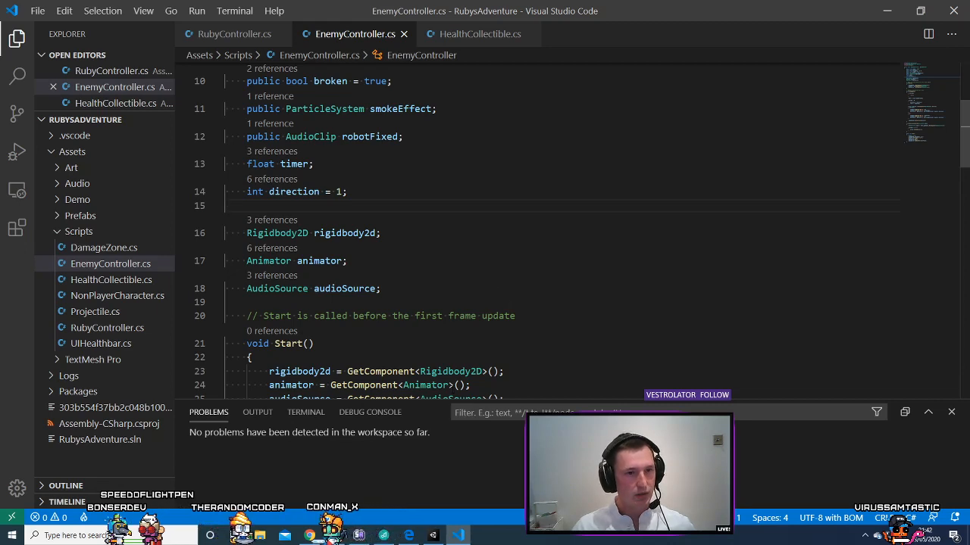
{"action": "scroll", "coordinate": [481, 356], "scroll_direction": "down", "scroll_amount": 2}
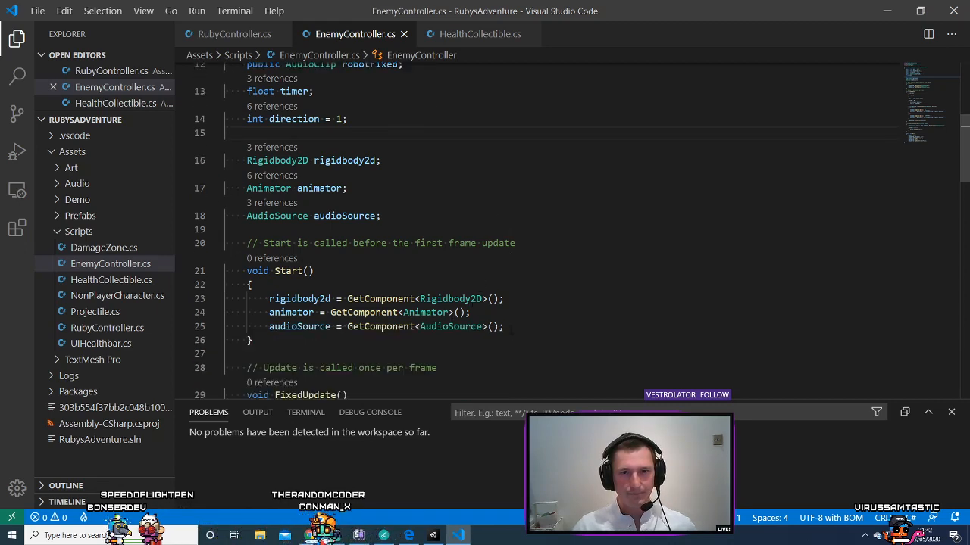
{"action": "scroll", "coordinate": [515, 345], "scroll_direction": "up", "scroll_amount": 3}
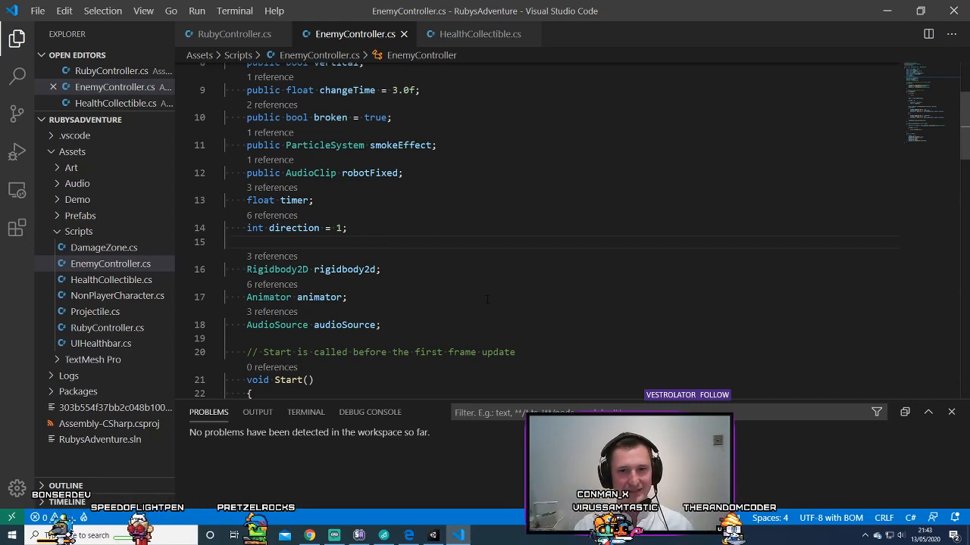
{"action": "scroll", "coordinate": [487, 299], "scroll_direction": "up", "scroll_amount": 3}
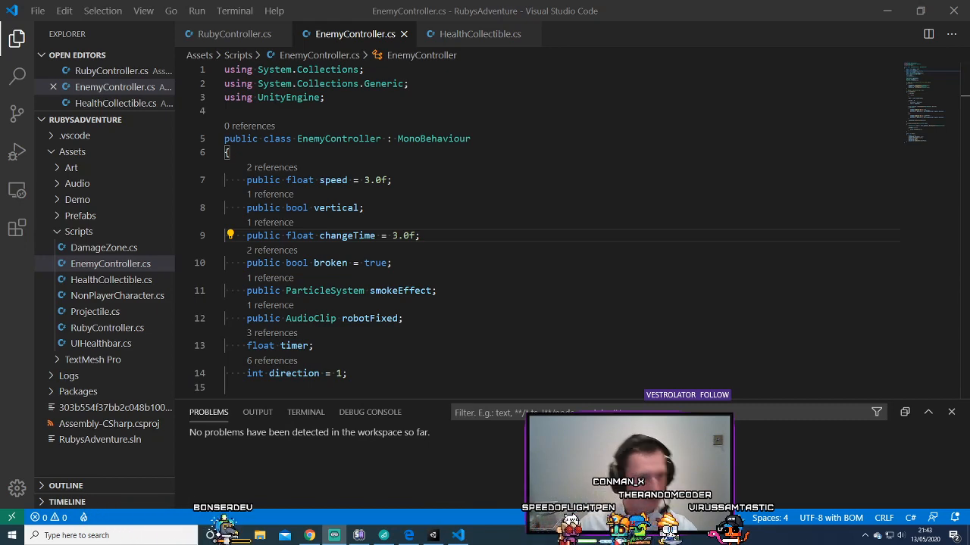
{"action": "left_click", "coordinate": [447, 270]}
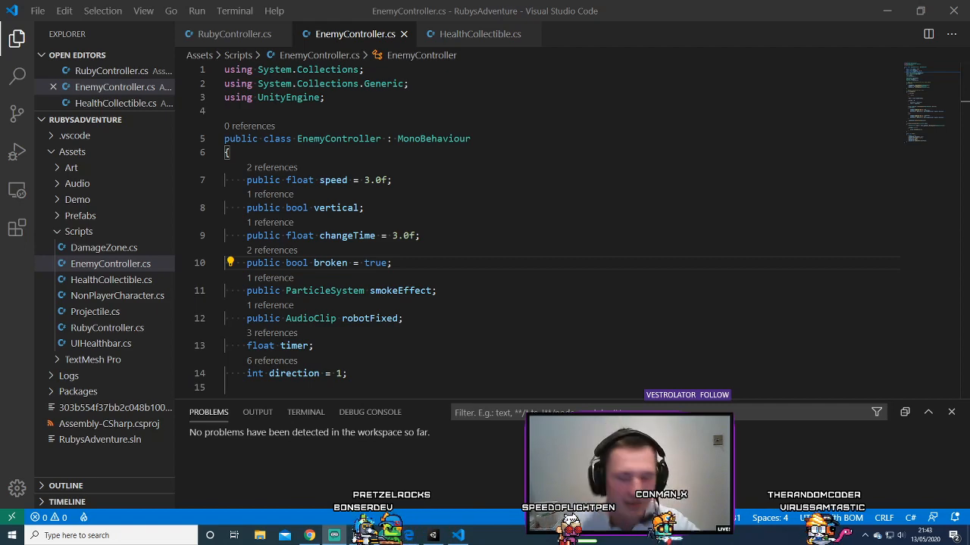
{"action": "left_click", "coordinate": [570, 233]}
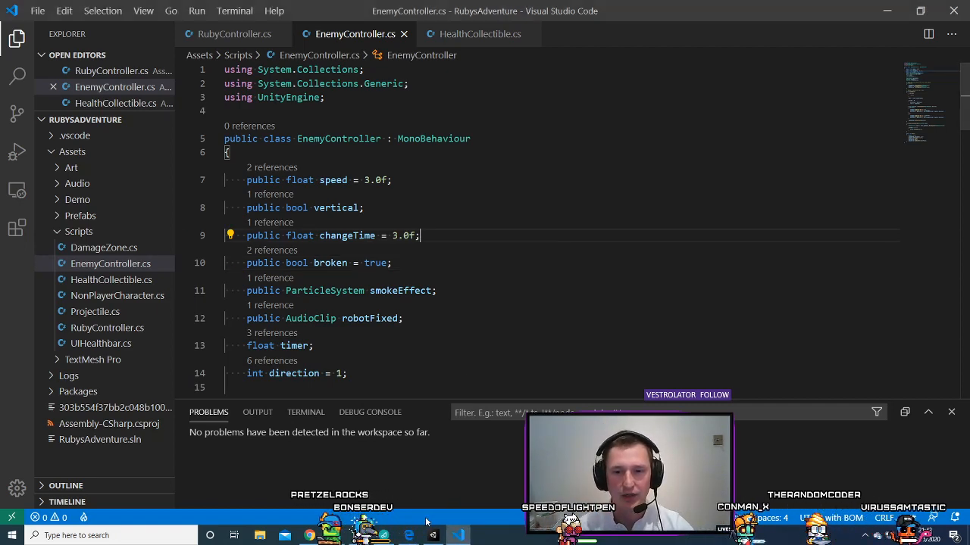
- Return to the browser tutorial and reread its Scenes in Build and Platform notes through the end of Building the Game
{"action": "left_click", "coordinate": [409, 535]}
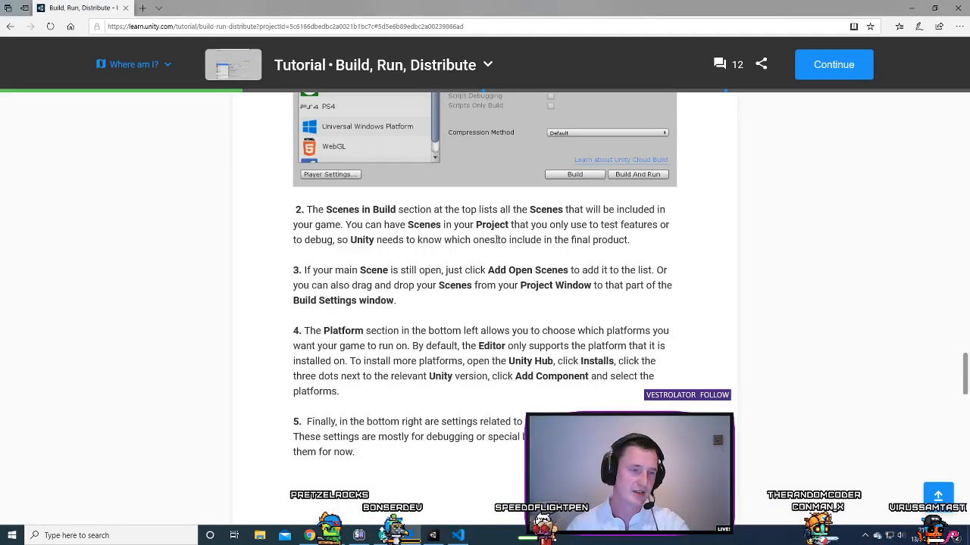
{"action": "scroll", "coordinate": [300, 278], "scroll_direction": "up", "scroll_amount": 2}
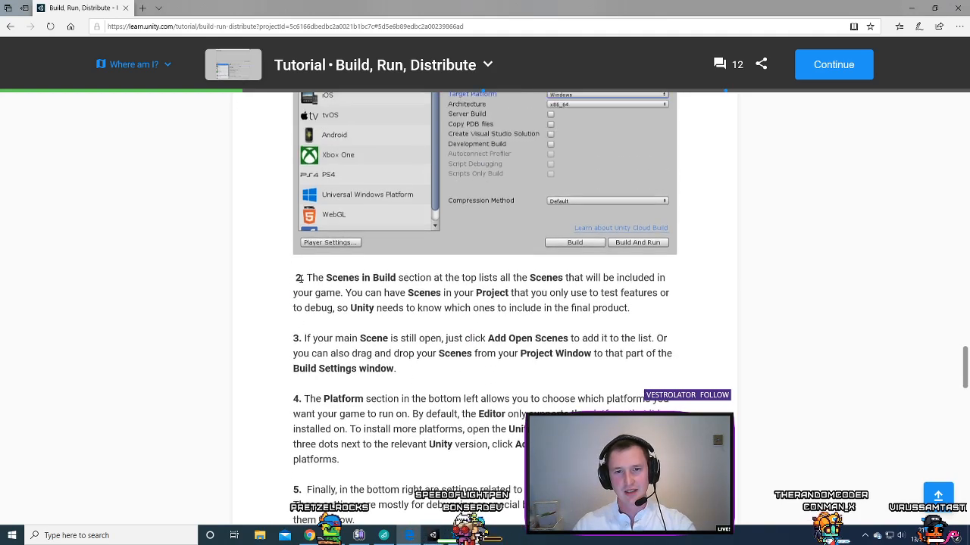
{"action": "scroll", "coordinate": [247, 303], "scroll_direction": "down", "scroll_amount": 2}
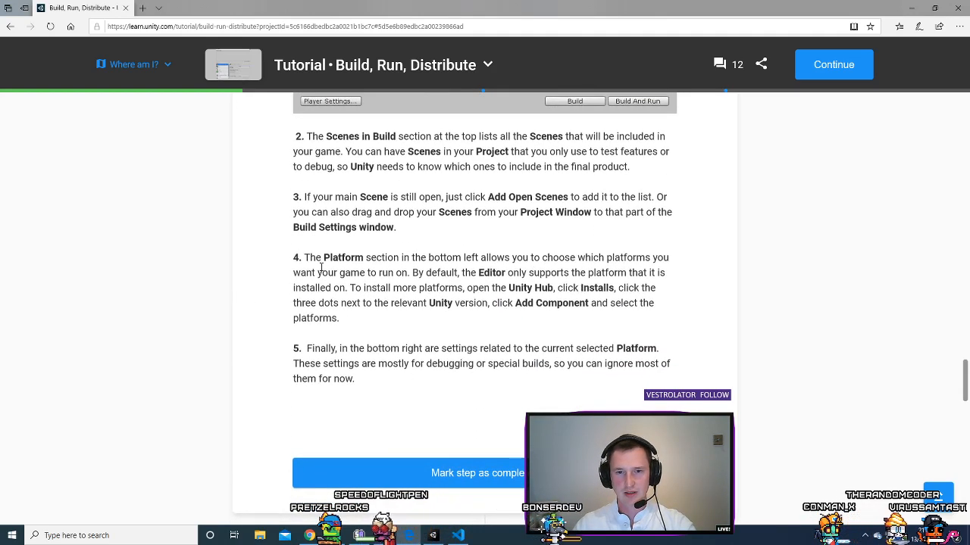
{"action": "scroll", "coordinate": [728, 315], "scroll_direction": "down", "scroll_amount": 3}
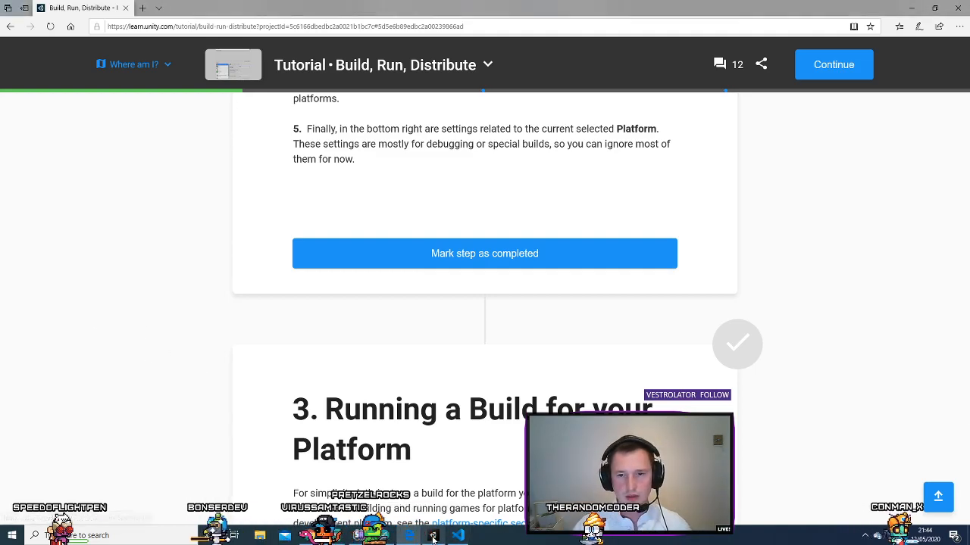
- Switch to the Unity editor and close the Project Settings window to return to the MainScene view
{"action": "key", "text": "alt+Tab"}
{"action": "left_click_drag", "start_coordinate": [640, 87], "coordinate": [603, 83]}
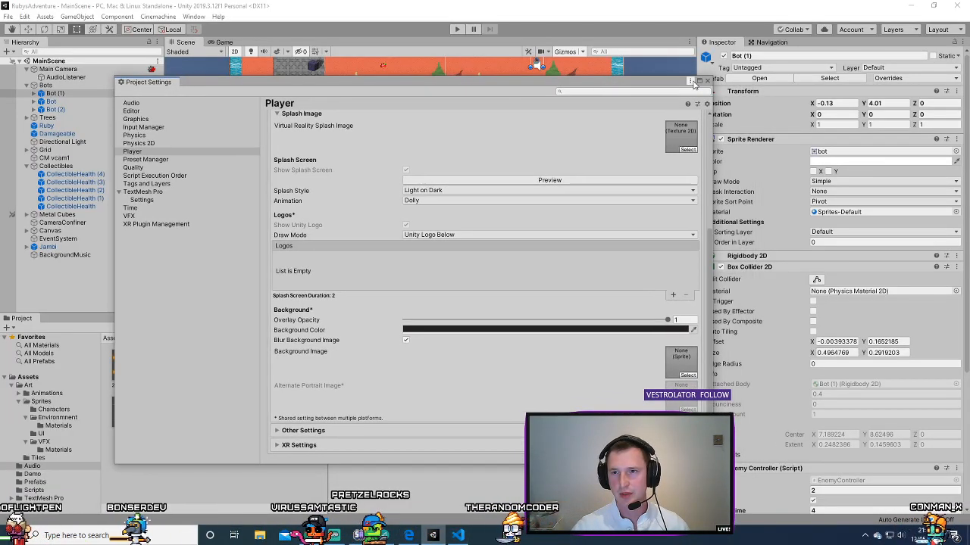
{"action": "left_click", "coordinate": [707, 80]}
{"action": "scroll", "coordinate": [547, 168], "scroll_direction": "down", "scroll_amount": 2}
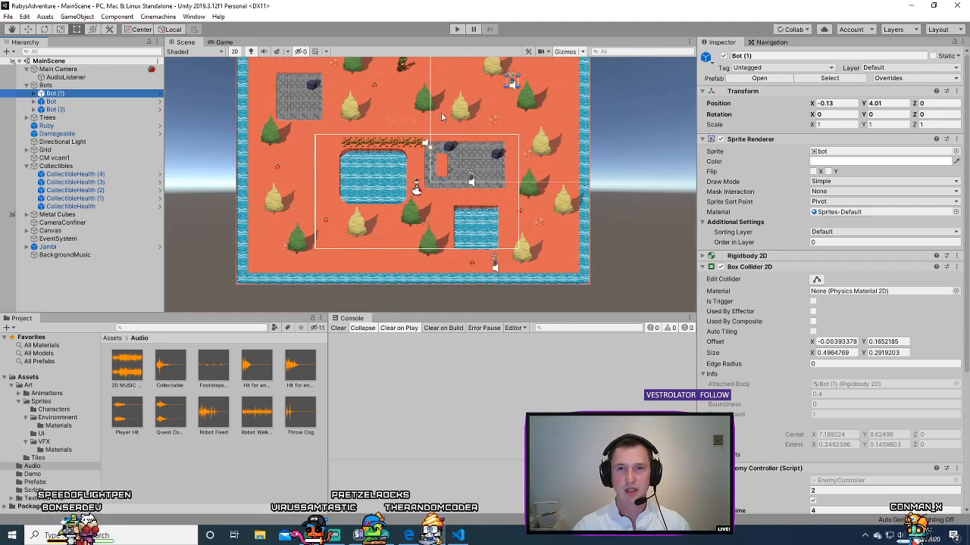
- Play-test MainScene by moving Ruby beside the stone floor and firing cogs at the bot patrolling there
{"action": "left_click", "coordinate": [457, 29]}
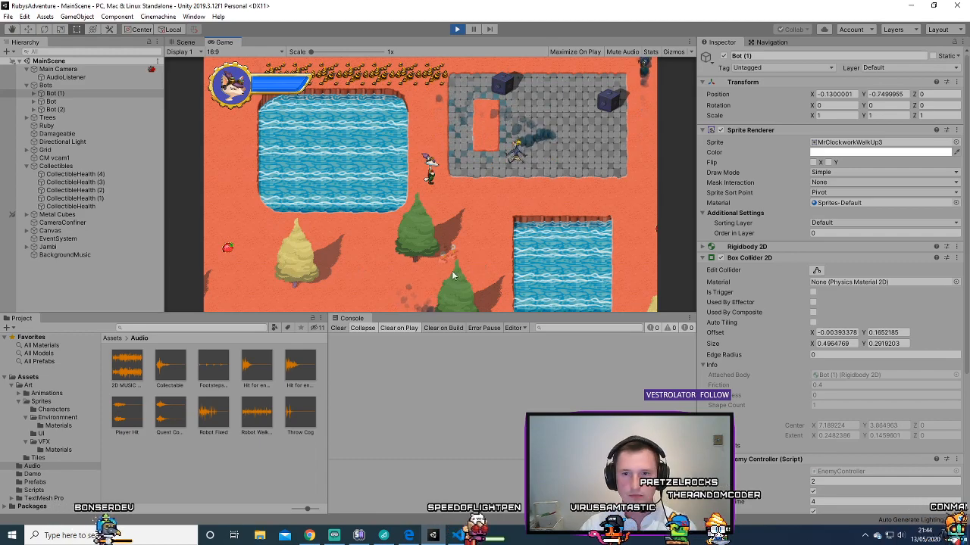
{"action": "key", "text": "Right"}
{"action": "key", "text": "Up"}
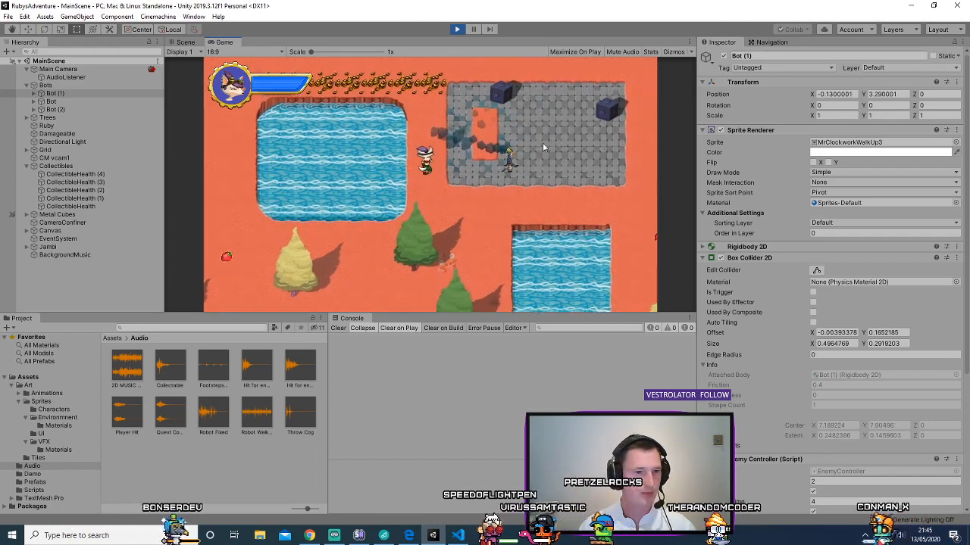
{"action": "key", "text": "Left"}
{"action": "key", "text": "Right"}
{"action": "key", "text": "c"}
{"action": "key", "text": "Down"}
{"action": "key", "text": "Right"}
{"action": "key", "text": "c"}
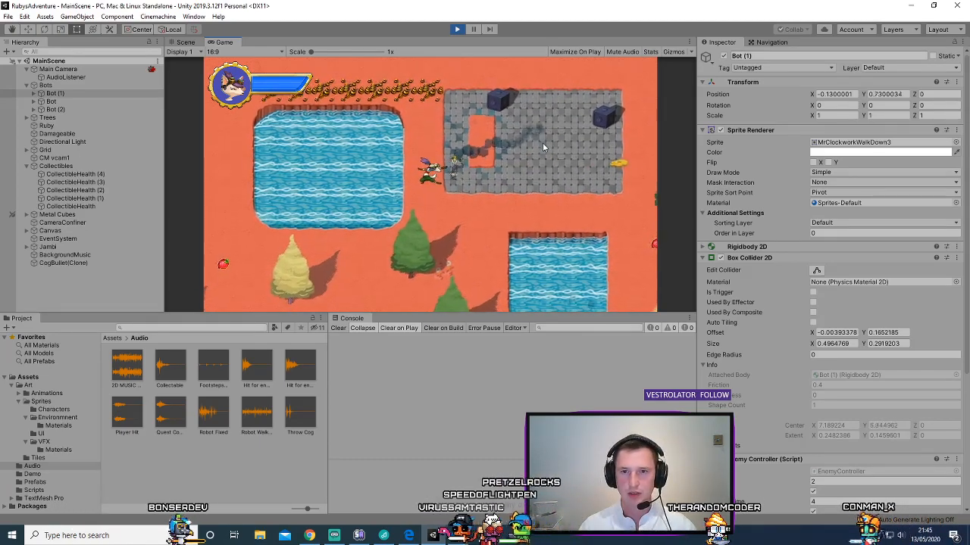
- Move Ruby across the stone floor and fire cogs at the vertically patrolling bot near the trees
{"action": "key", "text": "Down"}
{"action": "key", "text": "Right"}
{"action": "key", "text": "Up"}
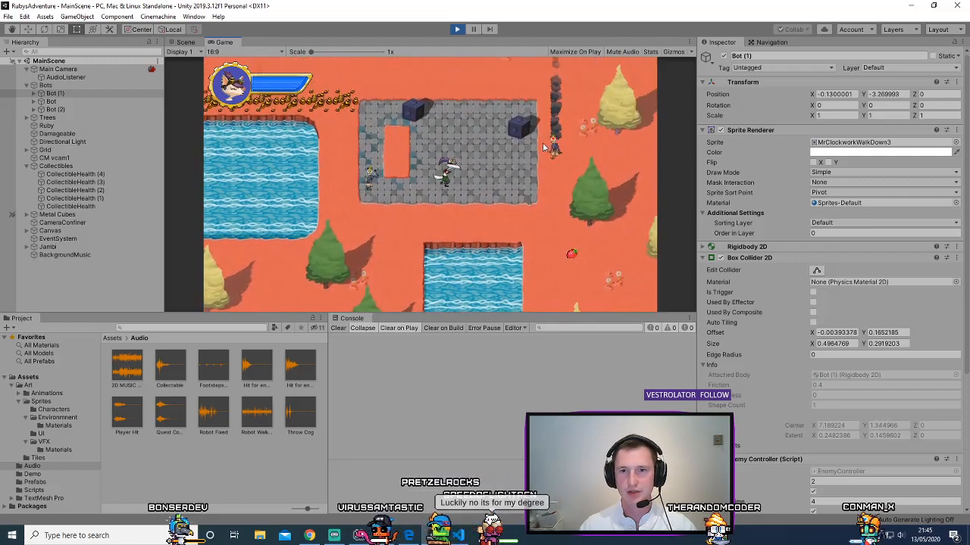
{"action": "key", "text": "c"}
{"action": "key", "text": "Down"}
{"action": "key", "text": "Right"}
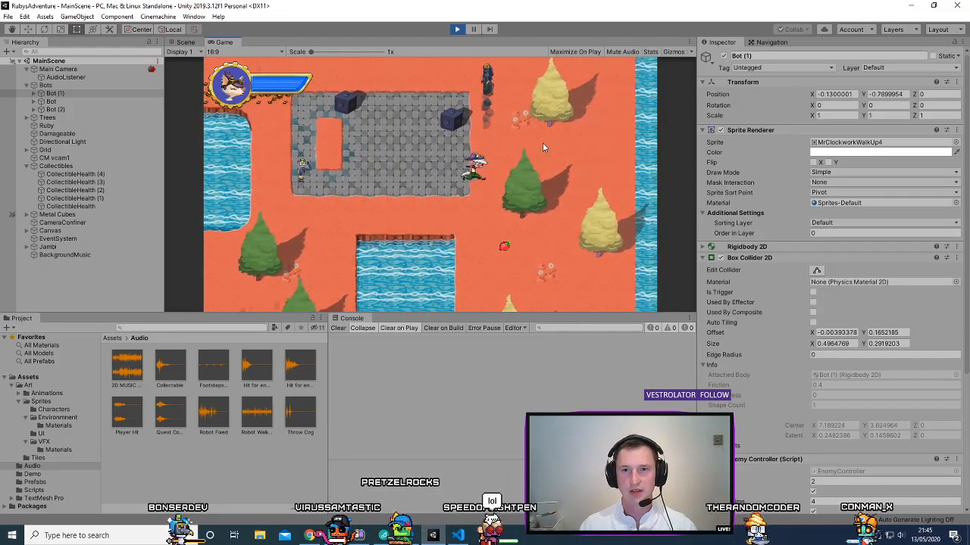
{"action": "key", "text": "Up"}
{"action": "key", "text": "c"}
- Guide Ruby down past the small pond and fire cogs at the bot patrolling along the map's lower edge
{"action": "key", "text": "Down"}
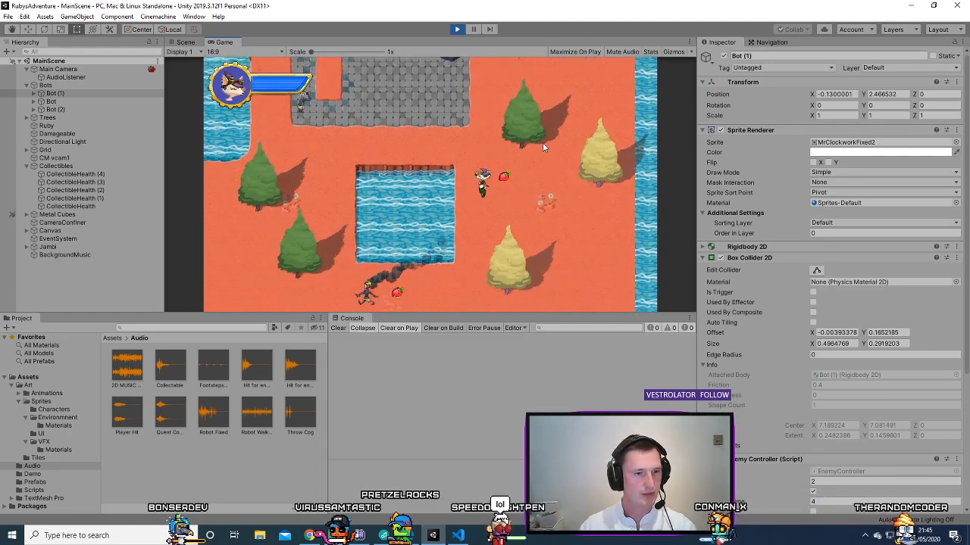
{"action": "key", "text": "c"}
{"action": "key", "text": "Down"}
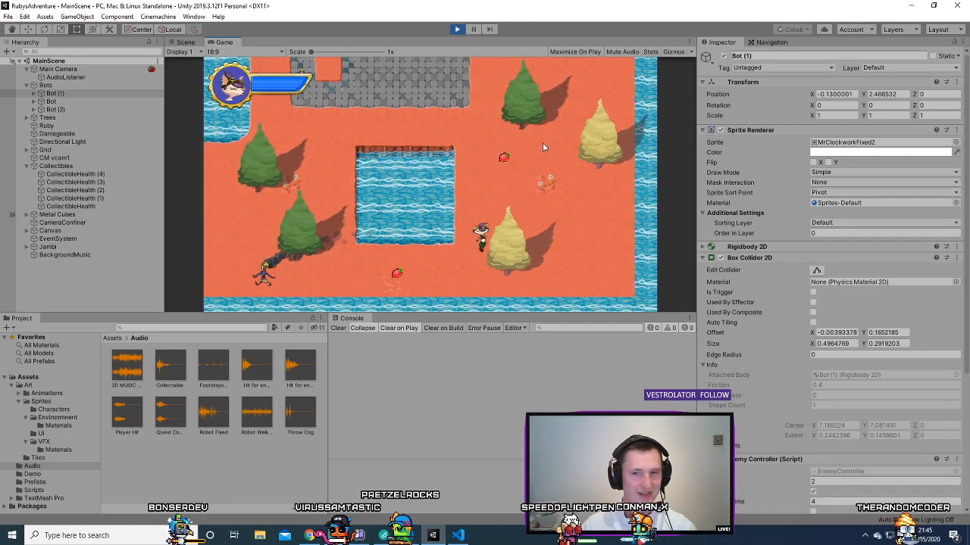
{"action": "key", "text": "Left"}
{"action": "key", "text": "c"}
{"action": "key", "text": "c"}
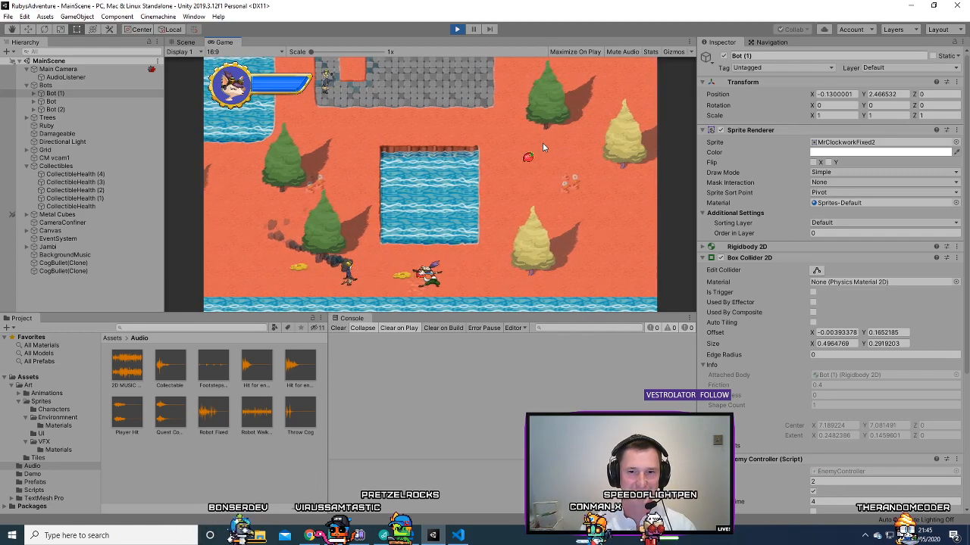
- Guide Ruby up past the small pond to the trees beside the stone floor, and end the play-test
{"action": "key", "text": "Right"}
{"action": "key", "text": "Up"}
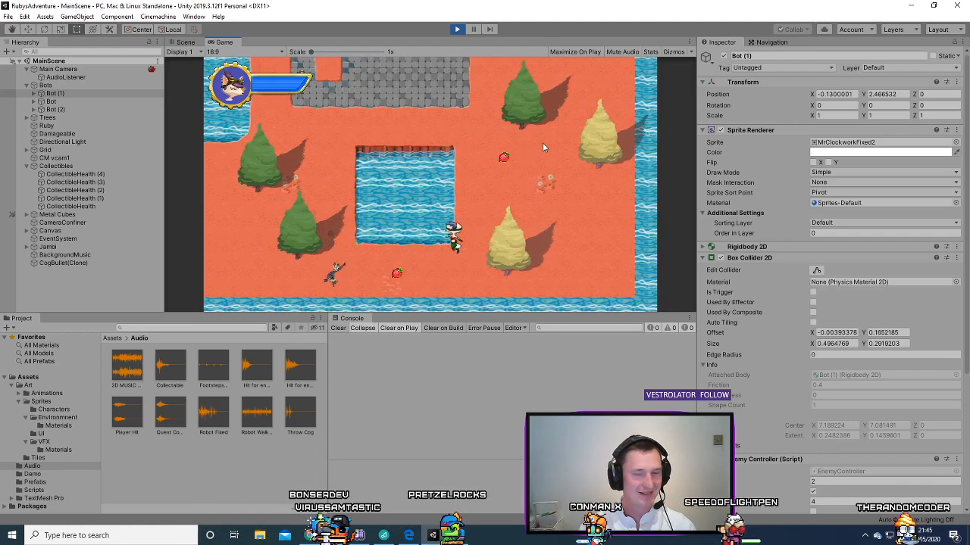
{"action": "key", "text": "Right"}
{"action": "key", "text": "Up"}
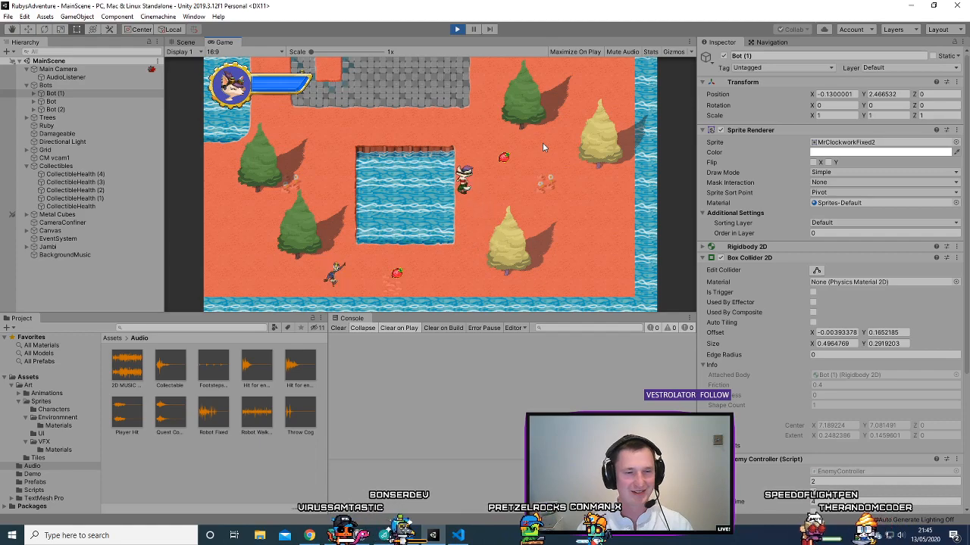
{"action": "key", "text": "Up"}
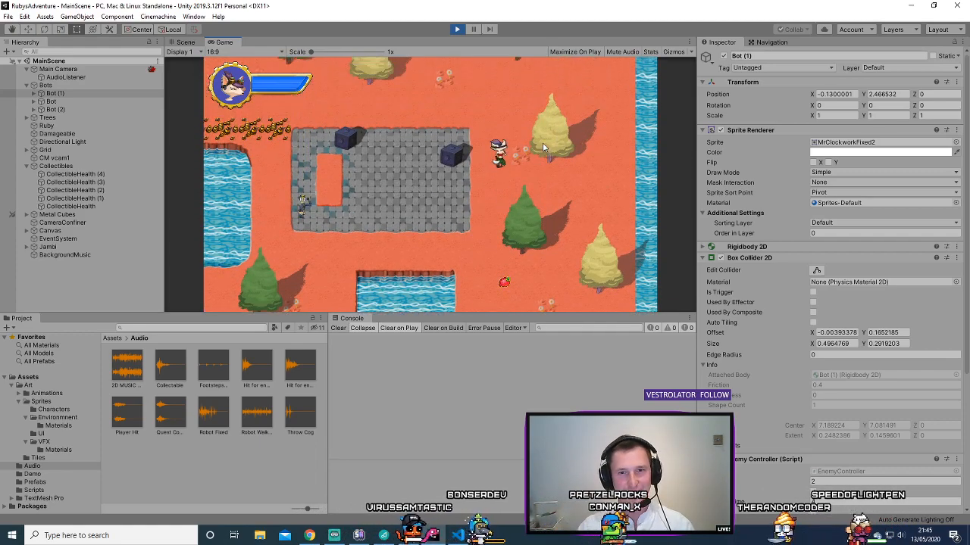
{"action": "left_click", "coordinate": [456, 28]}
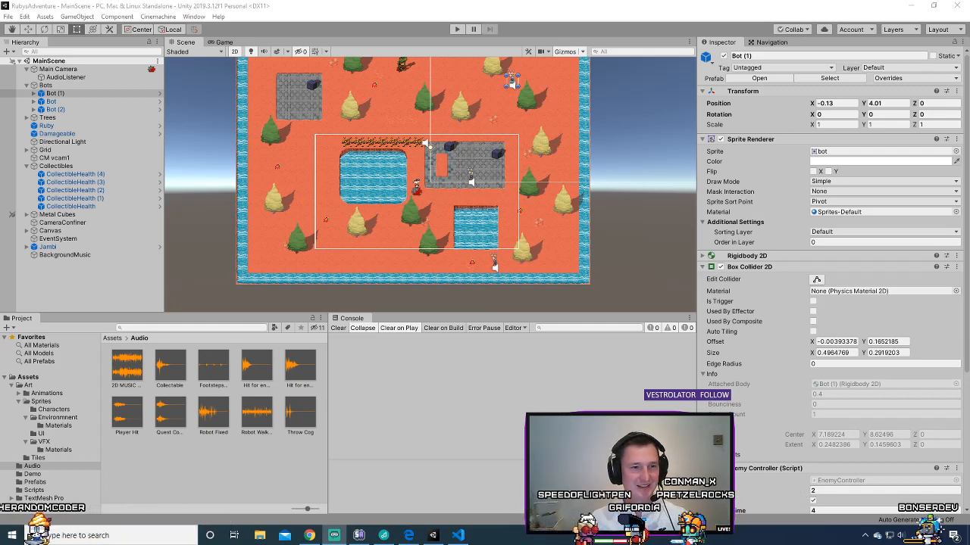
- Switch to the browser, review the tutorial's Scenes in Build and Platform instructions, and mark that step as completed
{"action": "left_click", "coordinate": [409, 535]}
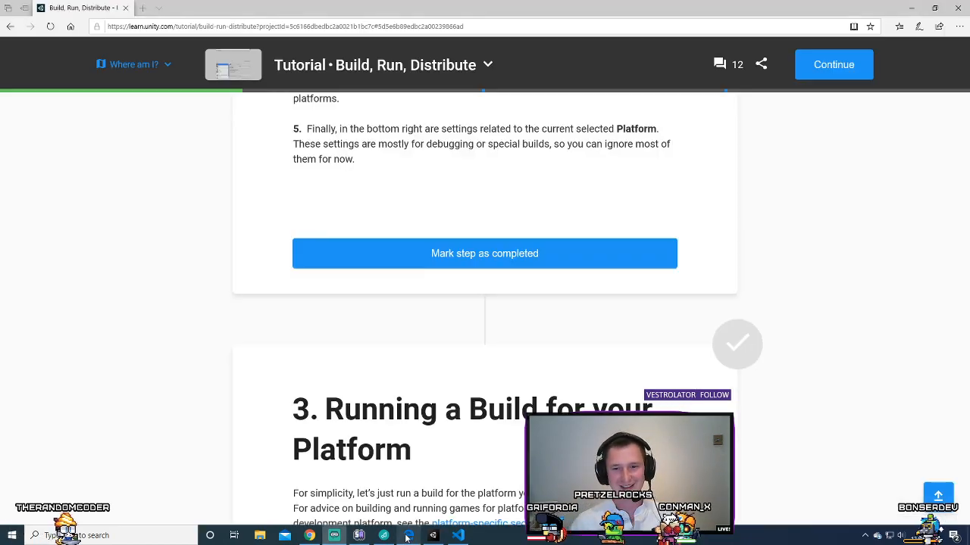
{"action": "scroll", "coordinate": [469, 246], "scroll_direction": "up", "scroll_amount": 4}
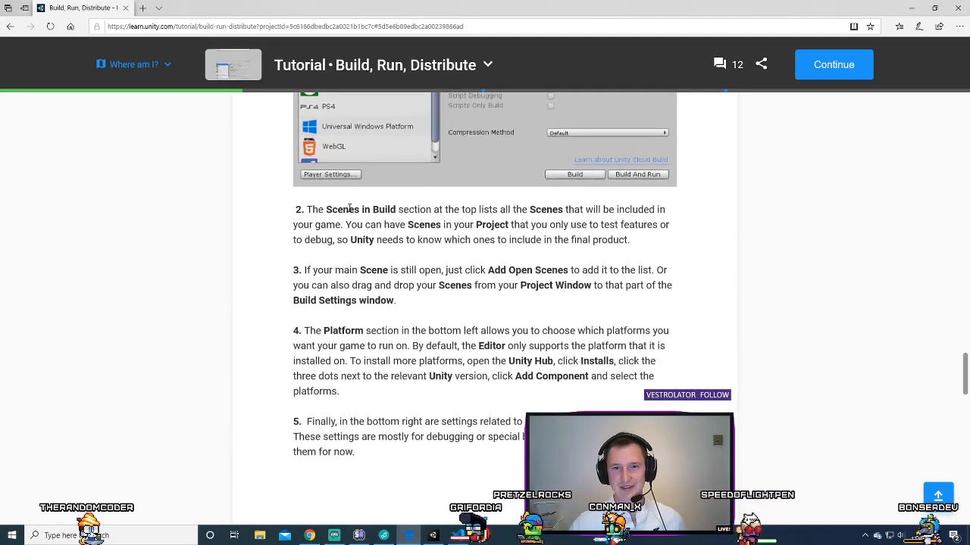
{"action": "scroll", "coordinate": [474, 341], "scroll_direction": "up", "scroll_amount": 1}
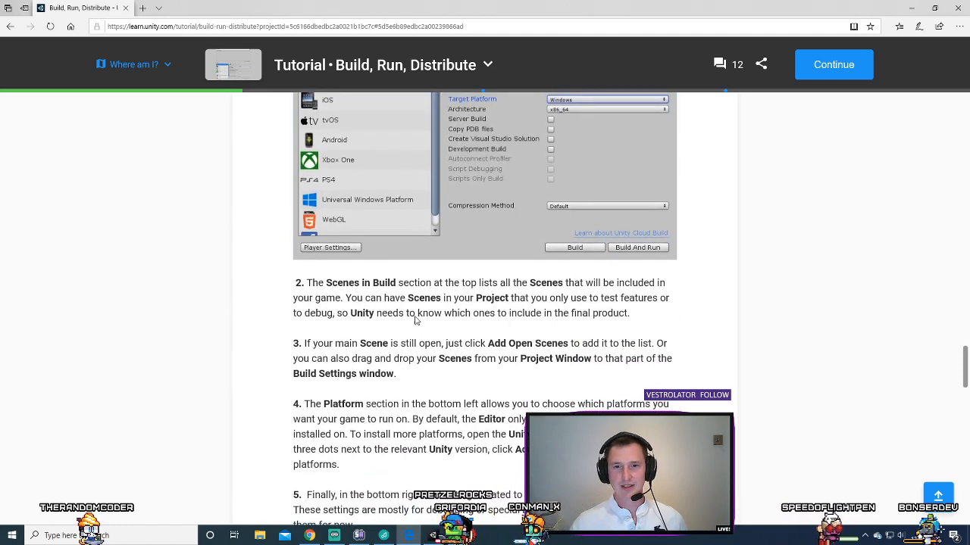
{"action": "scroll", "coordinate": [484, 311], "scroll_direction": "down", "scroll_amount": 1}
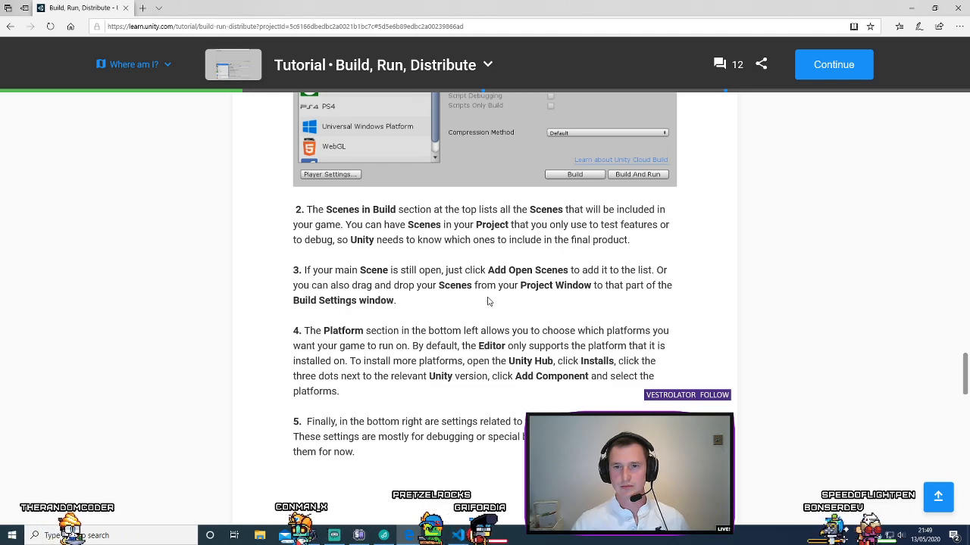
{"action": "scroll", "coordinate": [454, 325], "scroll_direction": "down", "scroll_amount": 3}
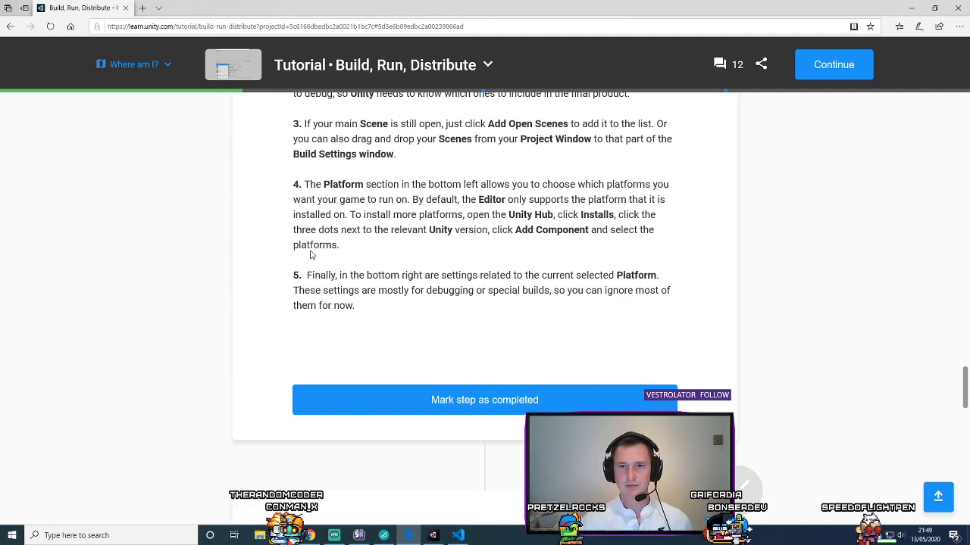
{"action": "scroll", "coordinate": [264, 241], "scroll_direction": "down", "scroll_amount": 1}
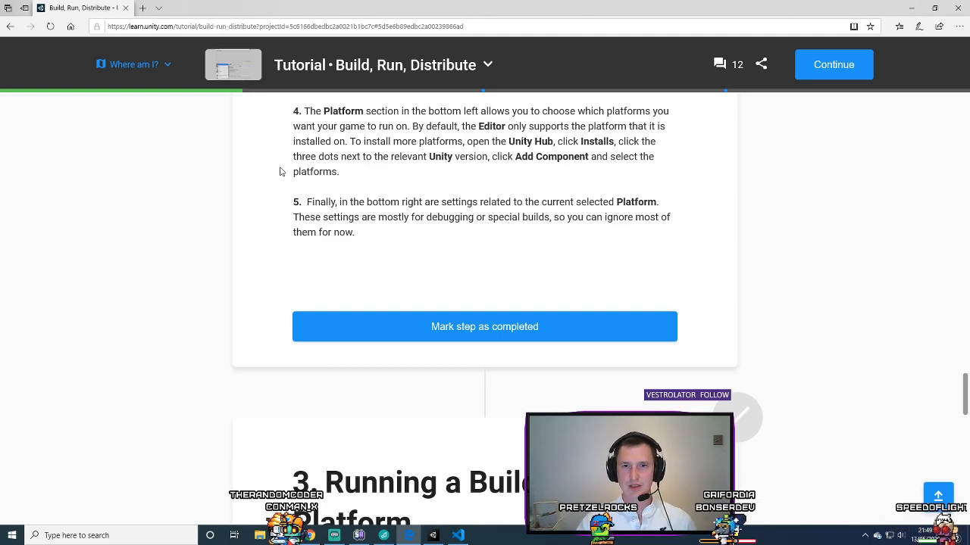
{"action": "scroll", "coordinate": [485, 261], "scroll_direction": "down", "scroll_amount": 1}
{"action": "left_click", "coordinate": [499, 266]}
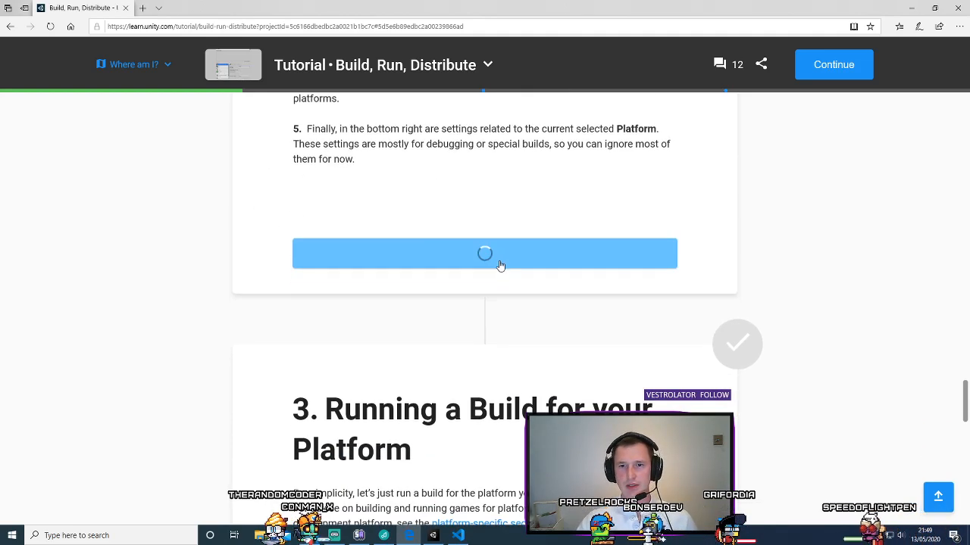
- Read the tutorial's Running a Build for your Platform instructions through the note on exiting the game
{"action": "scroll", "coordinate": [240, 273], "scroll_direction": "down", "scroll_amount": 4}
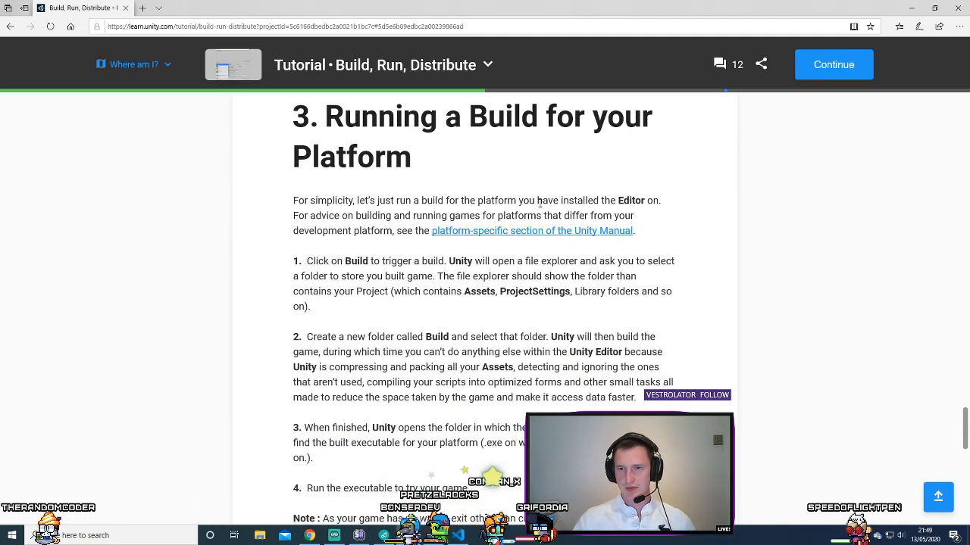
{"action": "scroll", "coordinate": [454, 202], "scroll_direction": "down", "scroll_amount": 1}
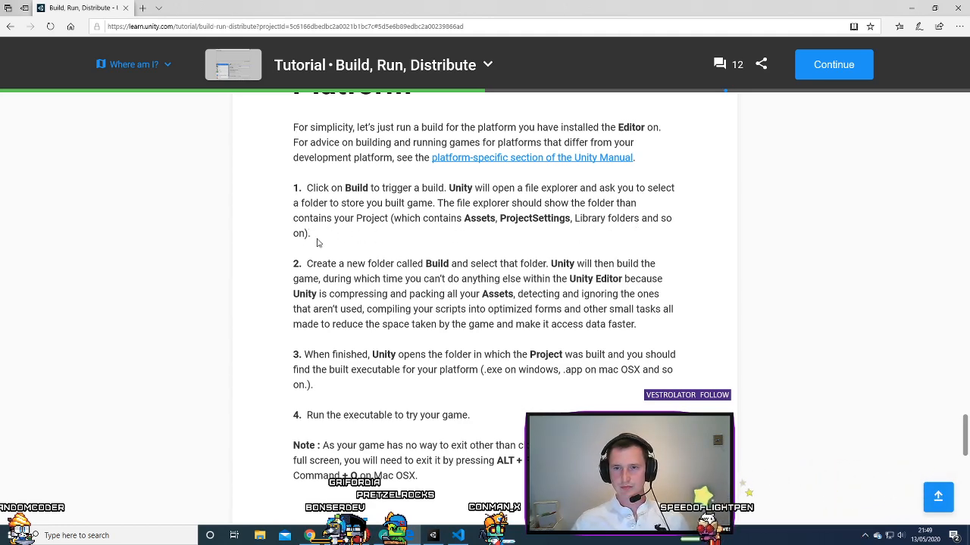
{"action": "scroll", "coordinate": [317, 243], "scroll_direction": "down", "scroll_amount": 2}
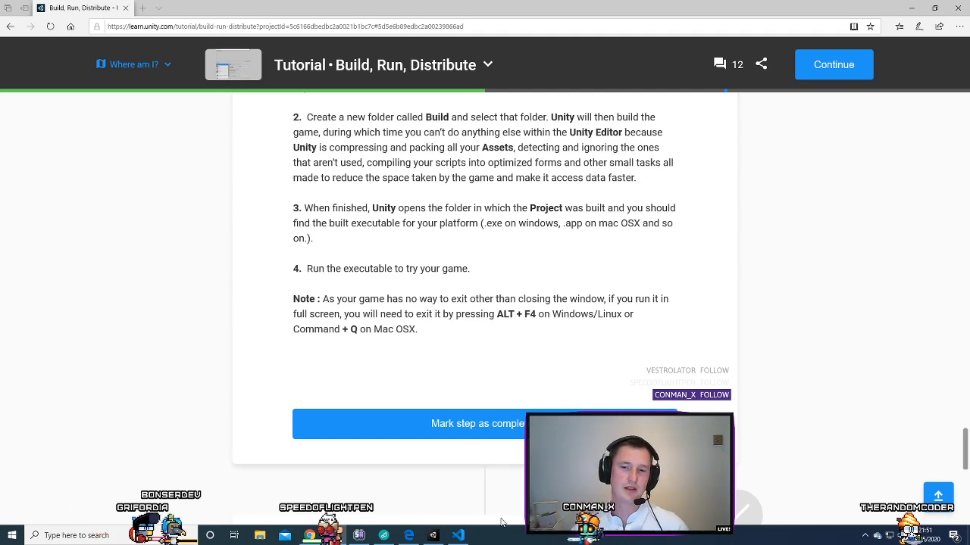
- Switch to the Unity editor and check the Build Settings for the PC, Mac & Linux Standalone platform, closing the window when done
{"action": "left_click", "coordinate": [433, 535]}
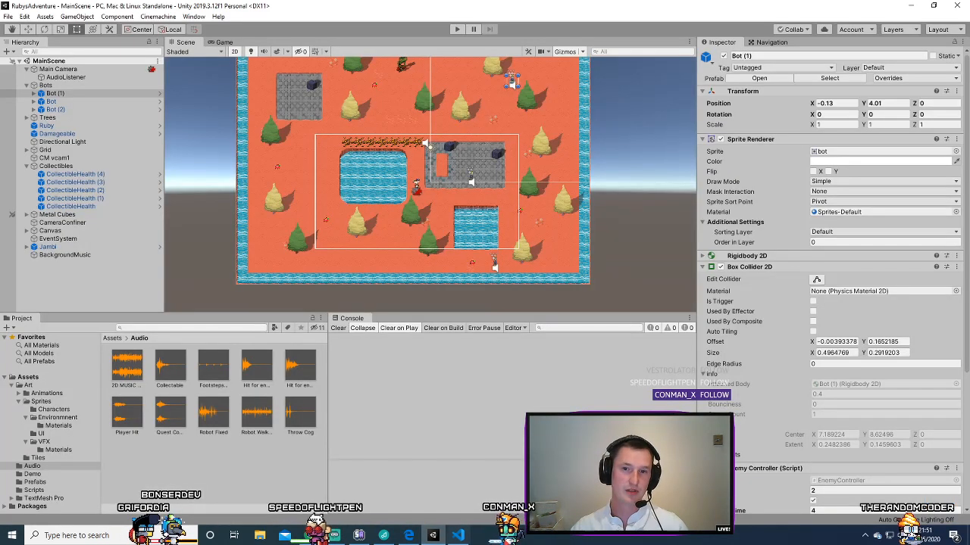
{"action": "scroll", "coordinate": [542, 250], "scroll_direction": "down", "scroll_amount": 1}
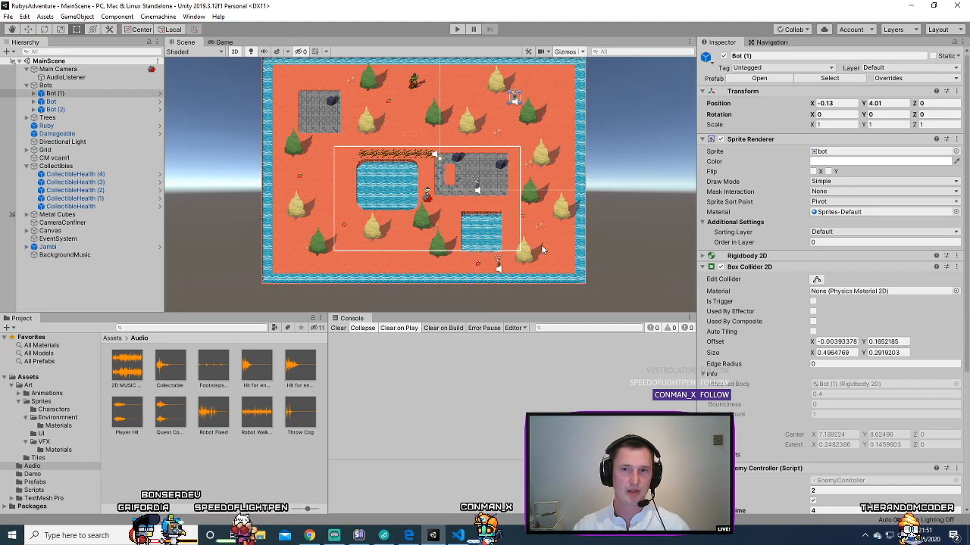
{"action": "scroll", "coordinate": [542, 250], "scroll_direction": "down", "scroll_amount": 1}
{"action": "scroll", "coordinate": [551, 159], "scroll_direction": "up", "scroll_amount": 2}
{"action": "scroll", "coordinate": [551, 193], "scroll_direction": "down", "scroll_amount": 2}
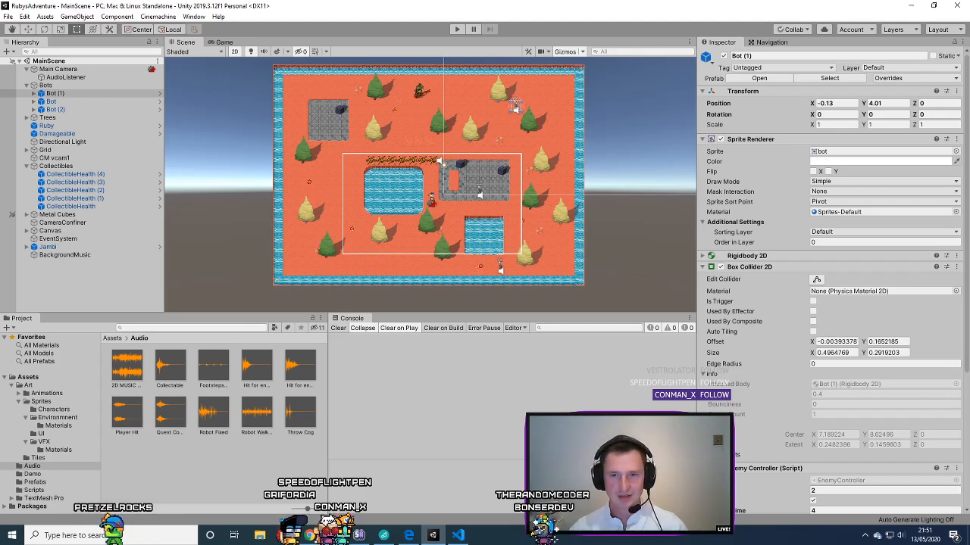
{"action": "left_click", "coordinate": [8, 16]}
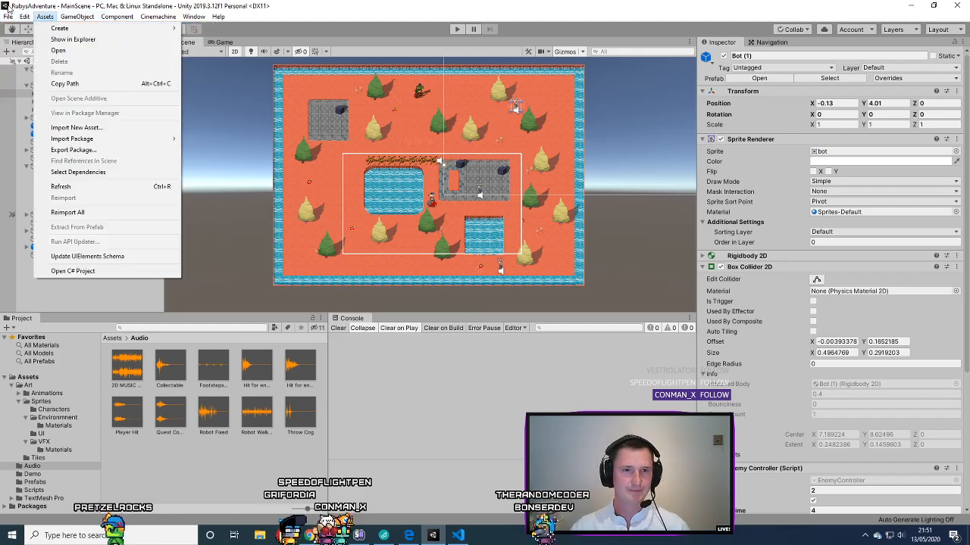
{"action": "left_click", "coordinate": [37, 116]}
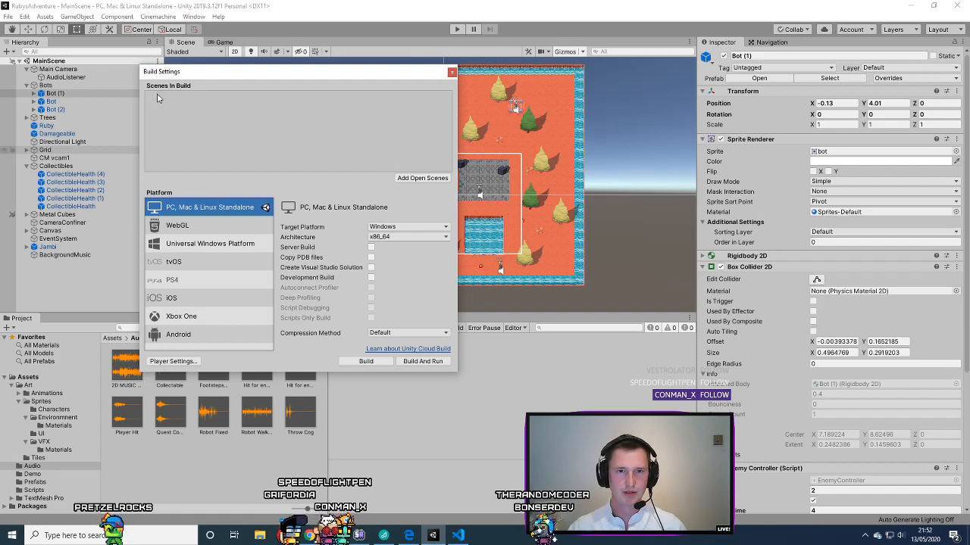
{"action": "left_click", "coordinate": [199, 223]}
{"action": "left_click", "coordinate": [201, 213]}
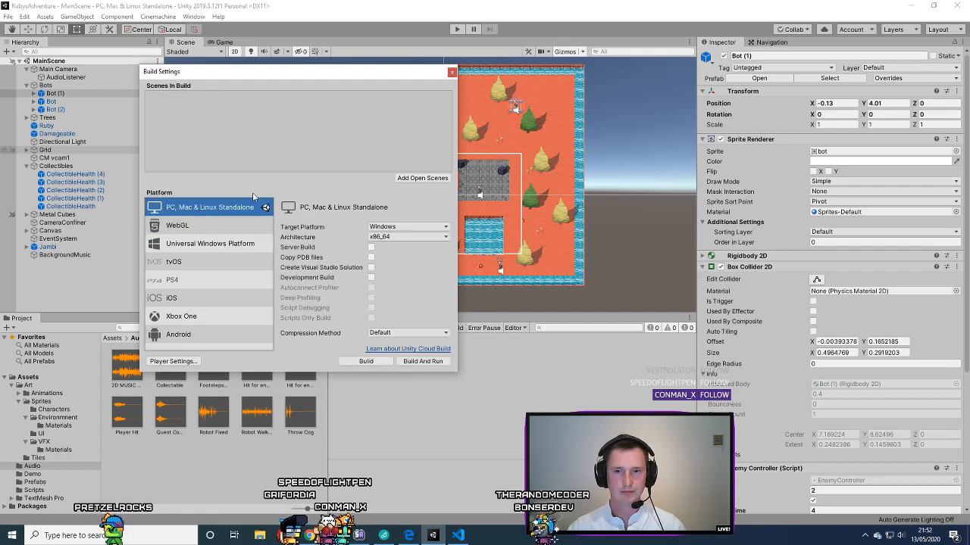
{"action": "left_click", "coordinate": [452, 72]}
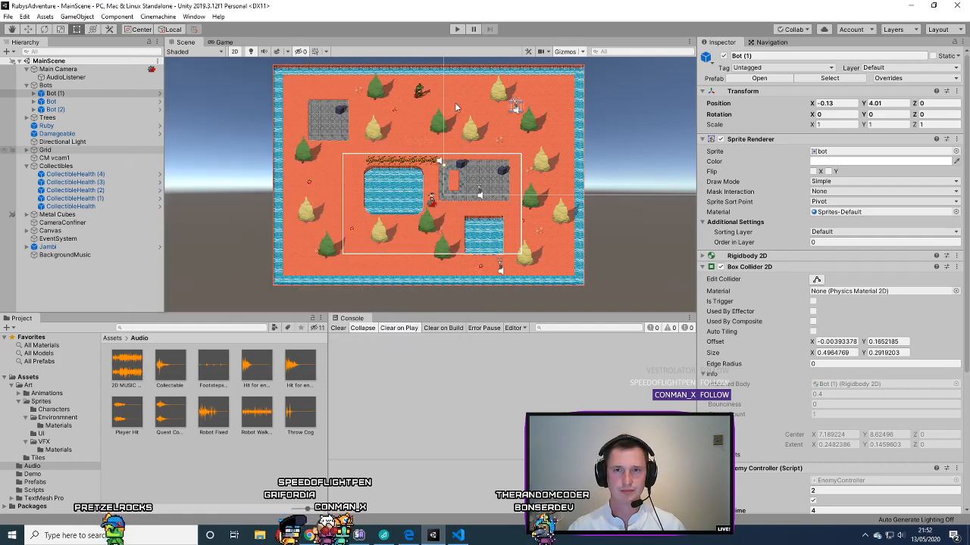
{"action": "left_click", "coordinate": [75, 70]}
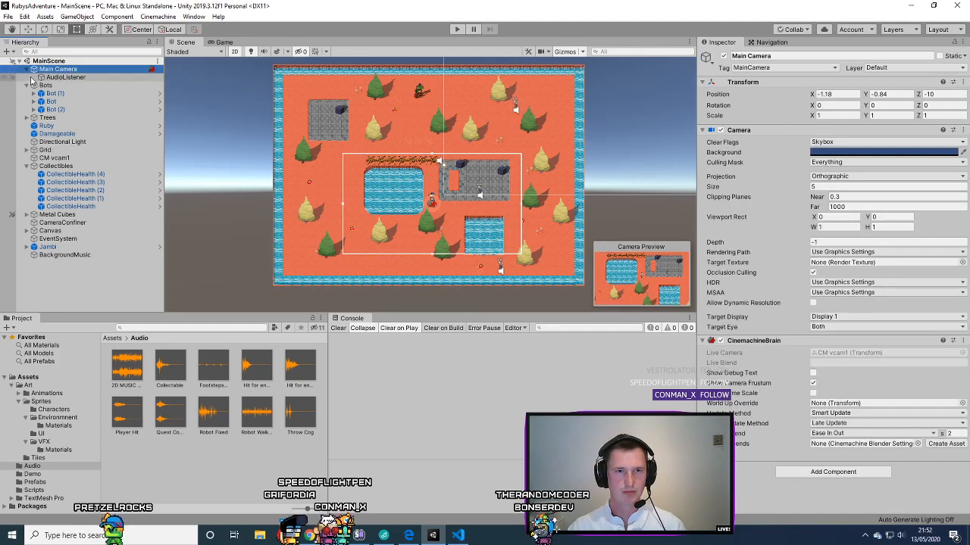
{"action": "right_click", "coordinate": [75, 61]}
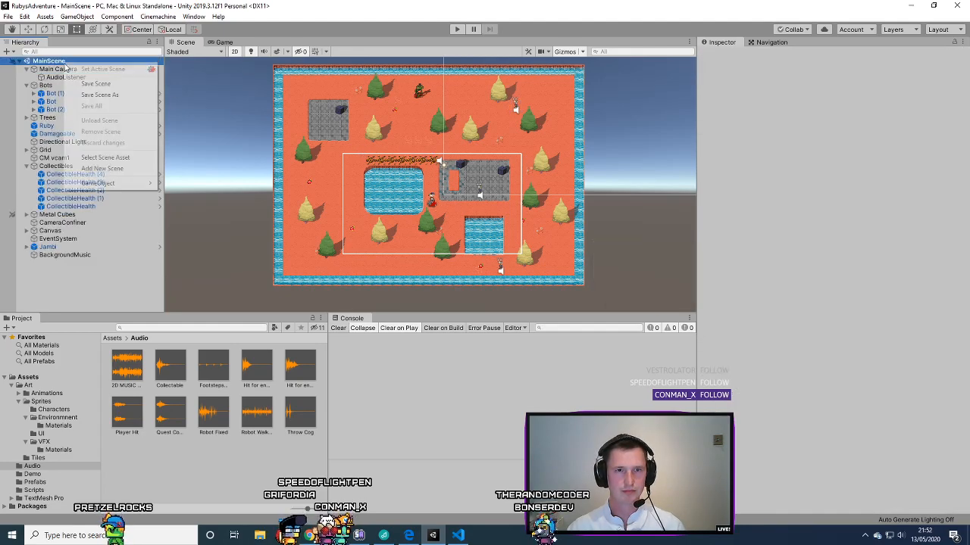
{"action": "left_click", "coordinate": [131, 86]}
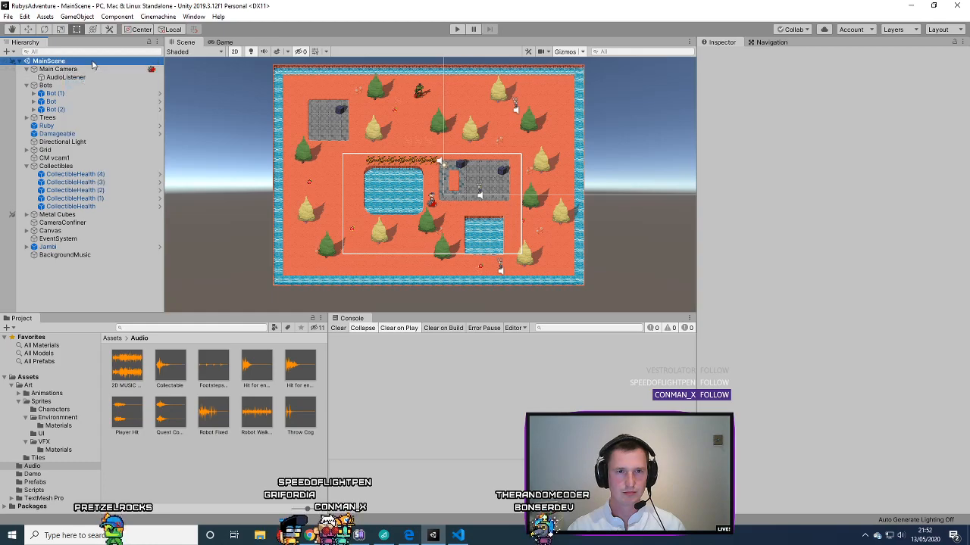
{"action": "right_click", "coordinate": [92, 61]}
{"action": "mouse_move", "coordinate": [135, 183]}
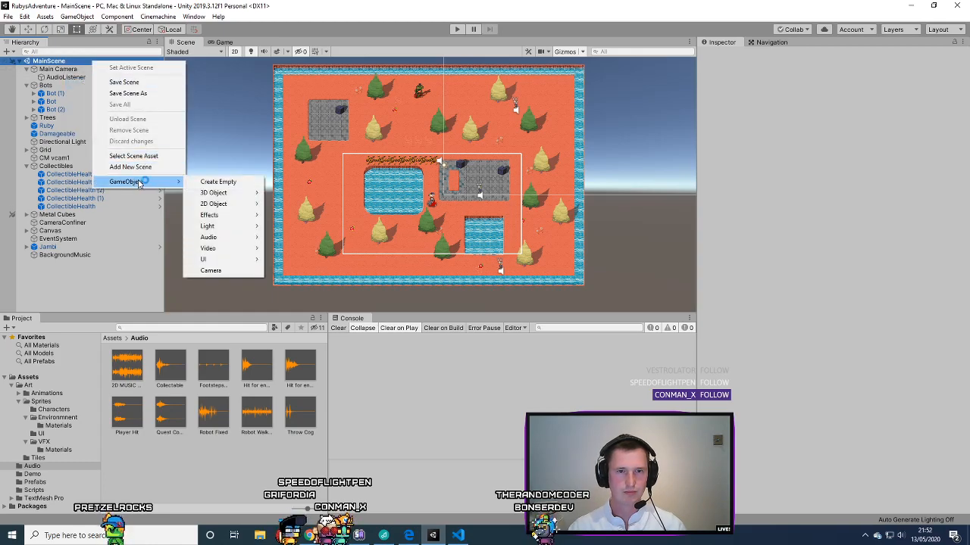
{"action": "left_click", "coordinate": [195, 129]}
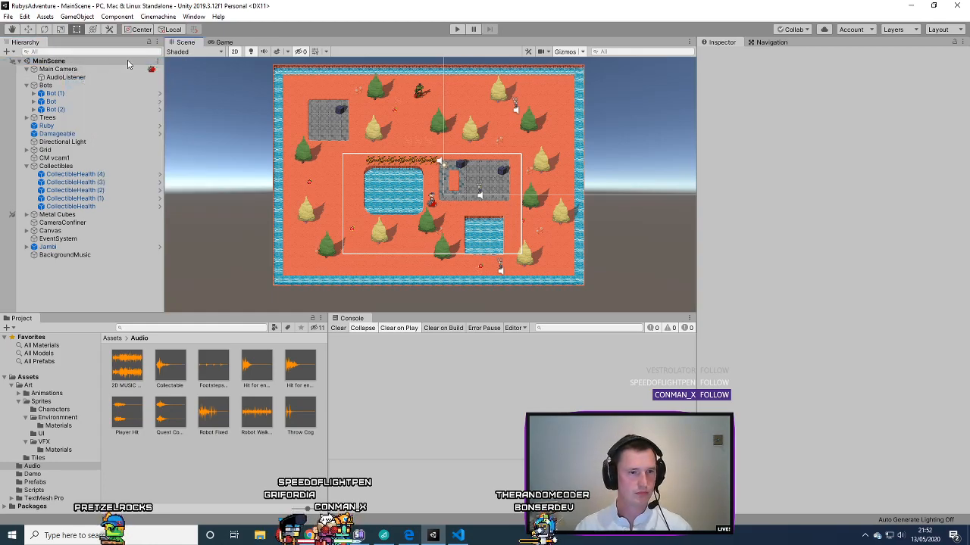
- Reopen the Build Settings and add MainScene to Scenes In Build
{"action": "left_click", "coordinate": [8, 16]}
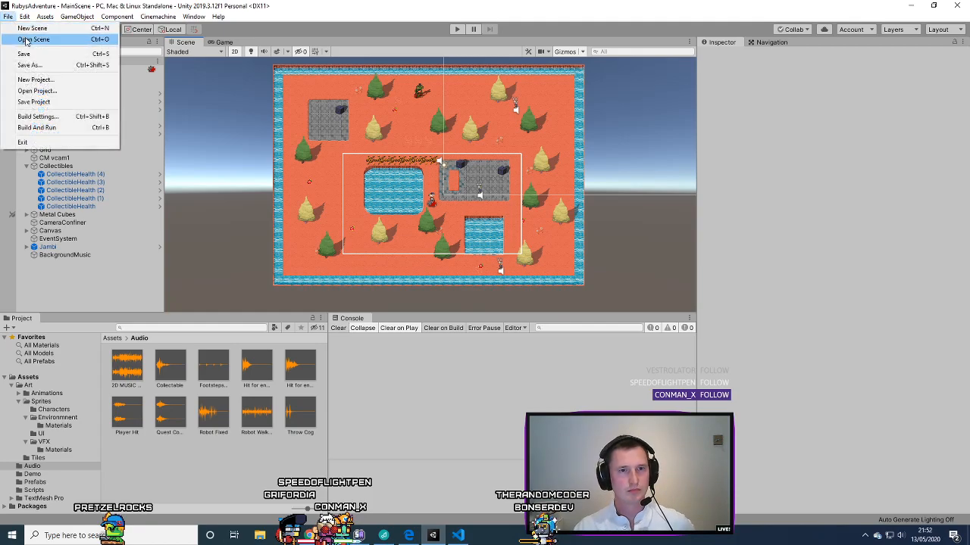
{"action": "left_click", "coordinate": [65, 120]}
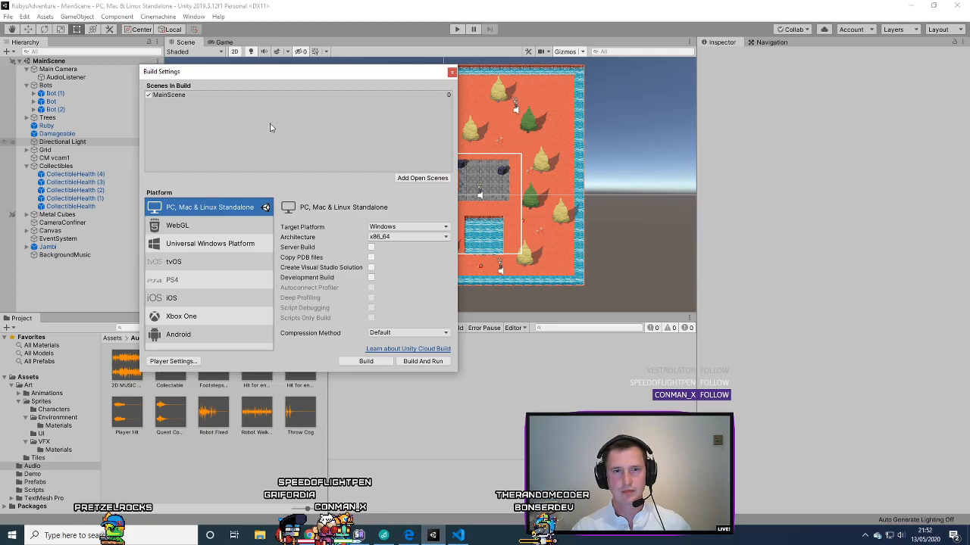
- Build the Windows x86_64 game into a new folder named Build inside the RubysAdventure project folder
{"action": "left_click", "coordinate": [382, 367]}
{"action": "right_click", "coordinate": [198, 206]}
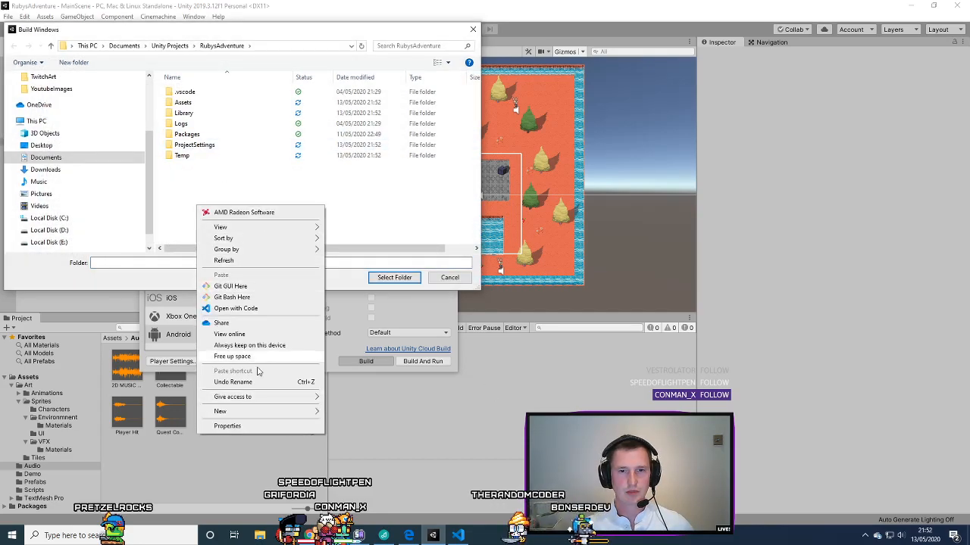
{"action": "mouse_move", "coordinate": [288, 418]}
{"action": "left_click", "coordinate": [379, 411]}
{"action": "type", "text": "B"}
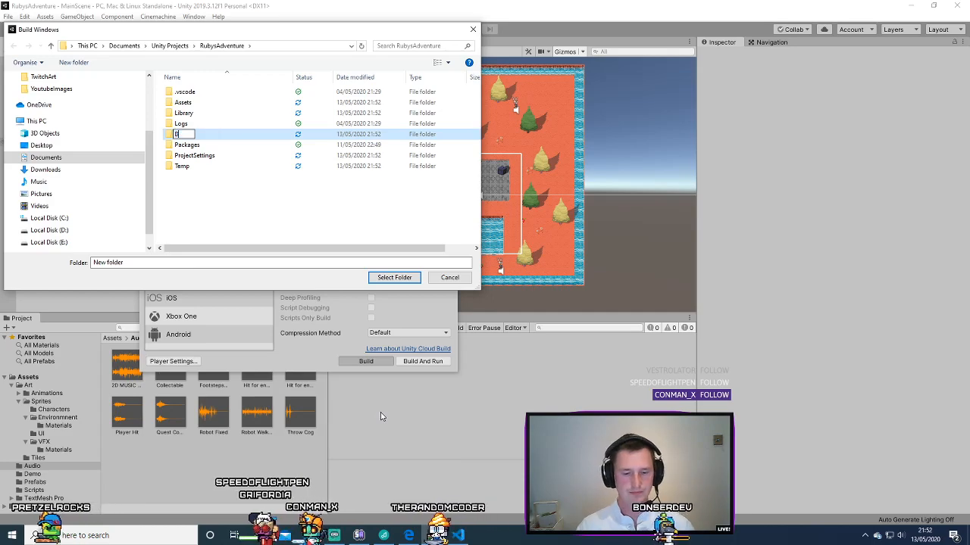
{"action": "type", "text": "uild"}
{"action": "key", "text": "Return"}
{"action": "key", "text": "Return"}
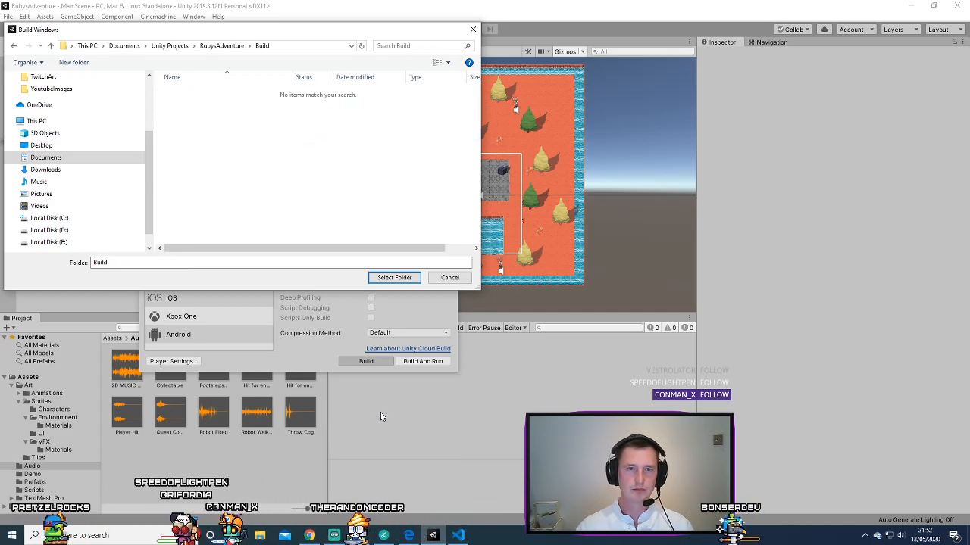
{"action": "key", "text": "Return"}
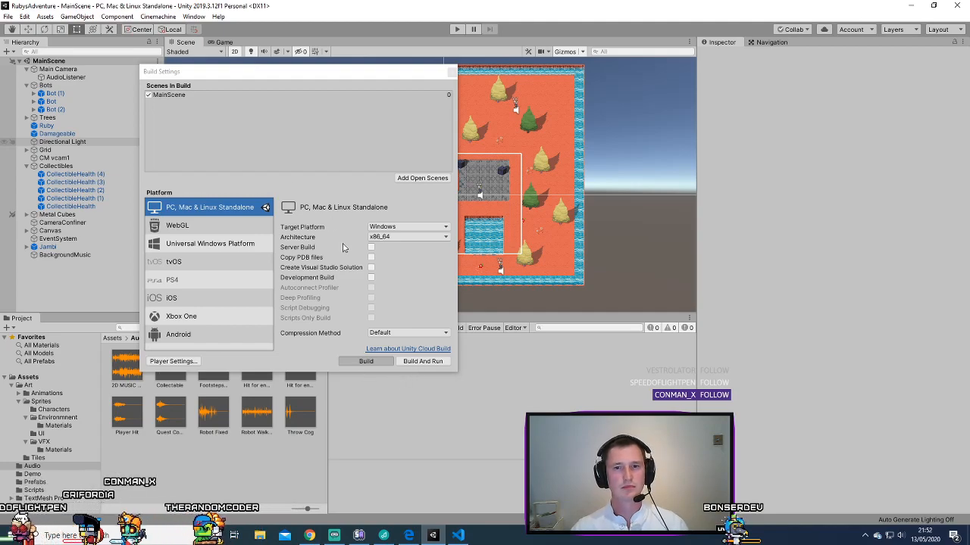
{"action": "left_click", "coordinate": [373, 367]}
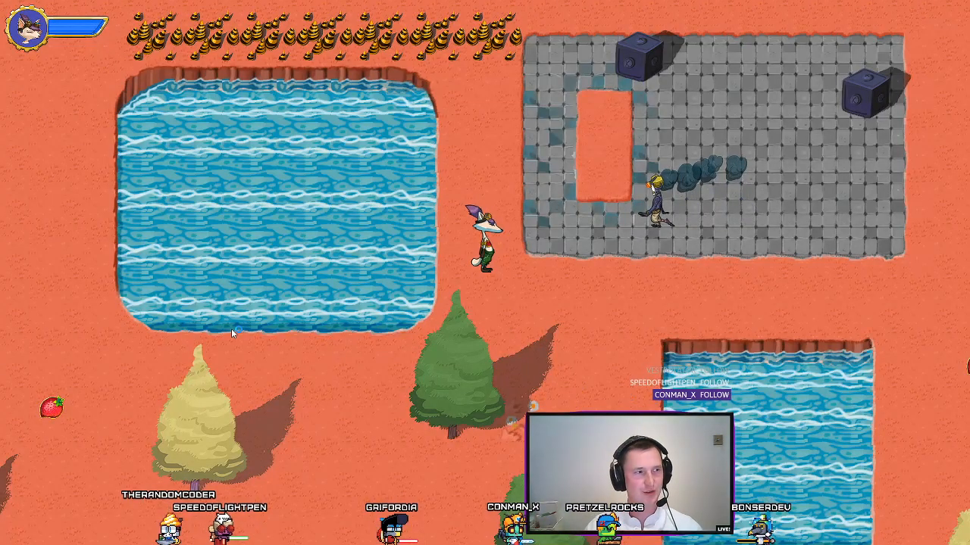
- Test character movement in the built game by walking Ruby around the ponds and trees to the area above the damage zone
{"action": "key", "text": "s"}
{"action": "key", "text": "d"}
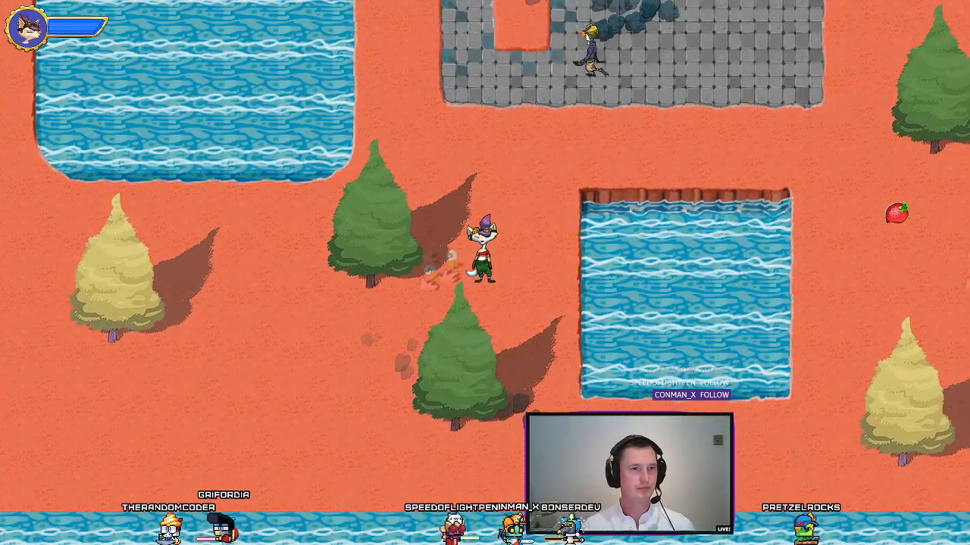
{"action": "key", "text": "a"}
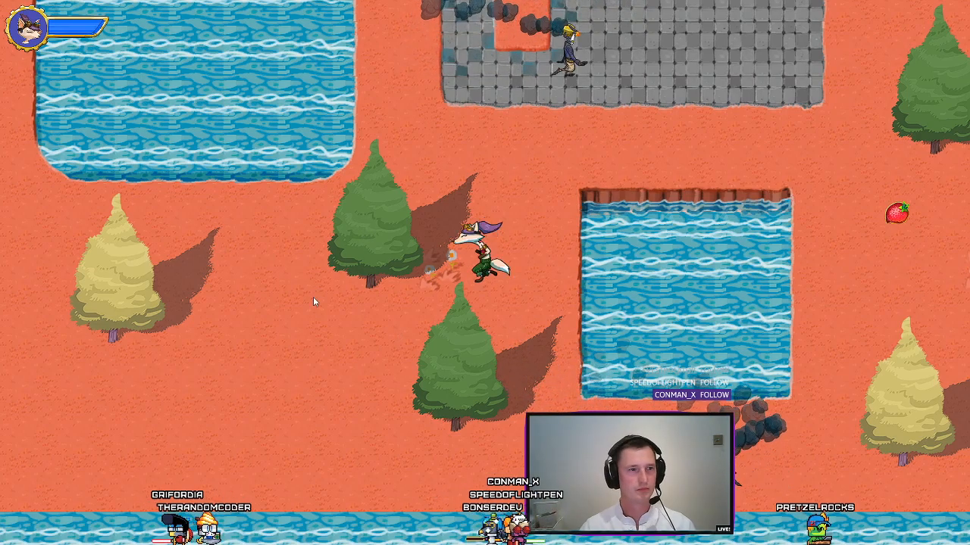
{"action": "key", "text": "w"}
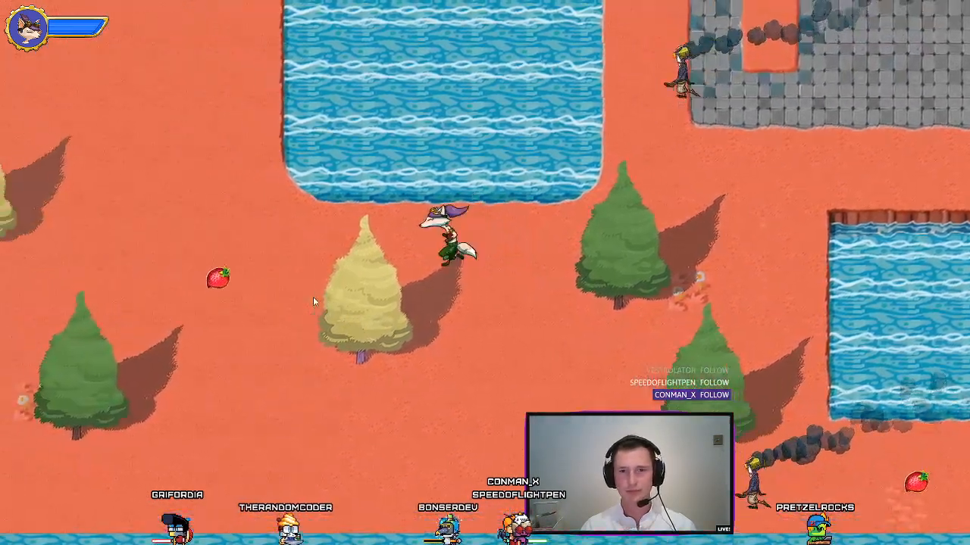
{"action": "key", "text": "s"}
{"action": "key", "text": "w"}
{"action": "key", "text": "w"}
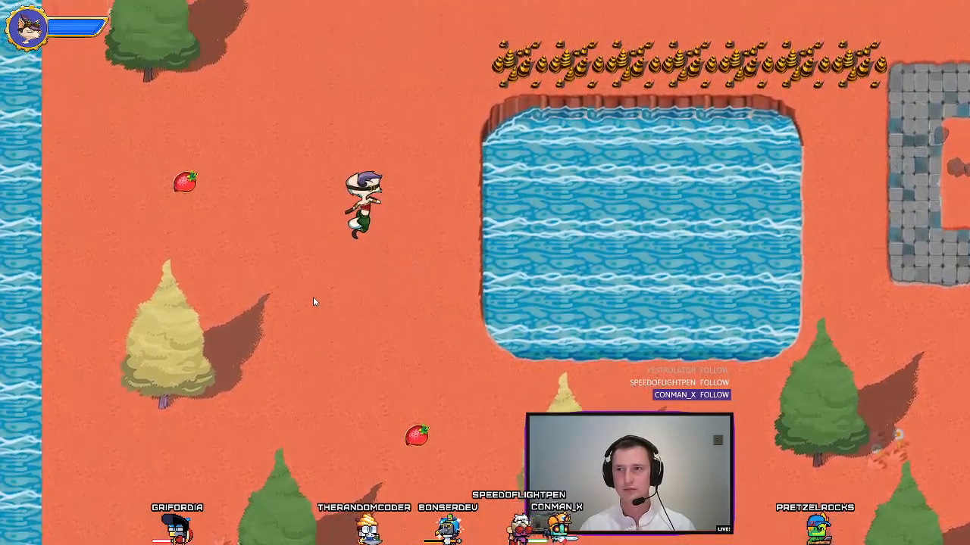
{"action": "key", "text": "d"}
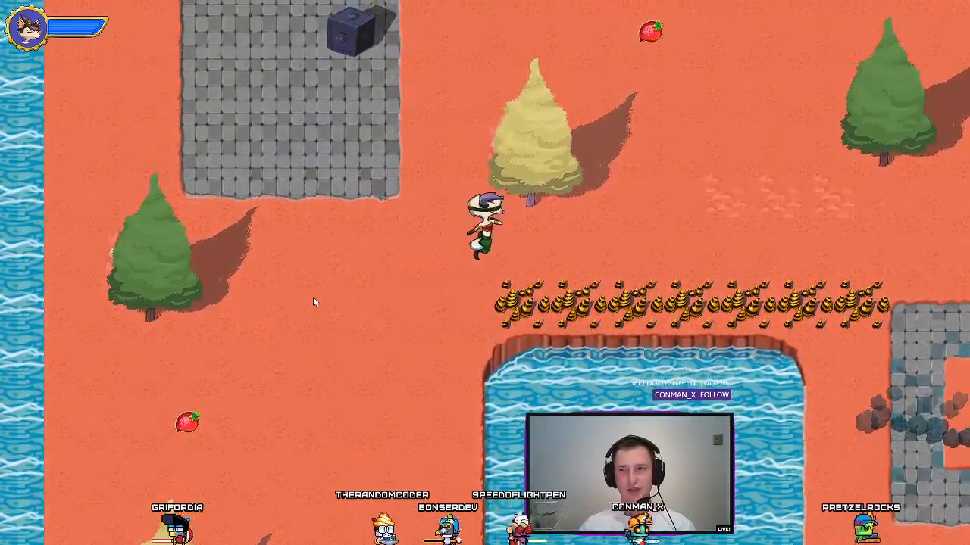
{"action": "key", "text": "d"}
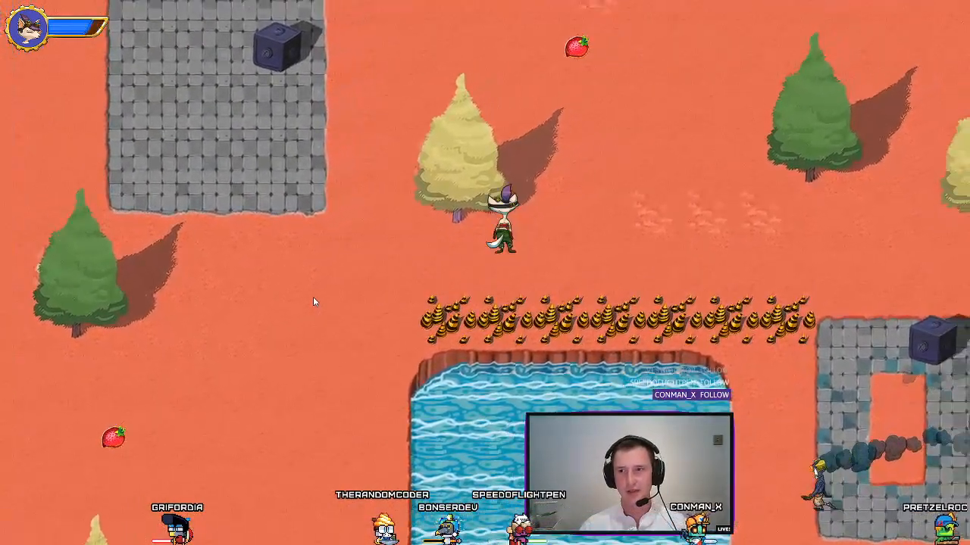
{"action": "key", "text": "d"}
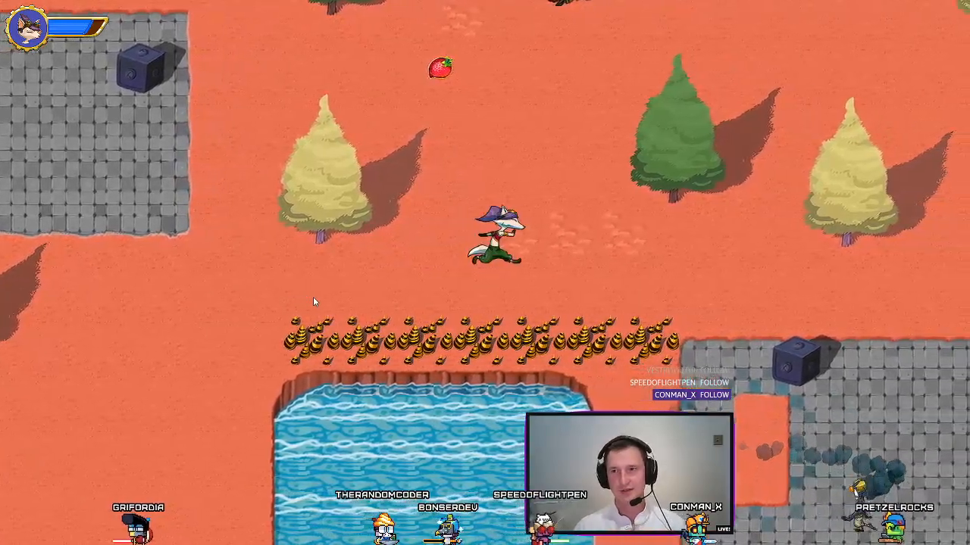
- Test health pickup and dialogue by collecting the strawberry near the frog and talking to the frog character
{"action": "key", "text": "a"}
{"action": "key", "text": "w"}
{"action": "key", "text": "w"}
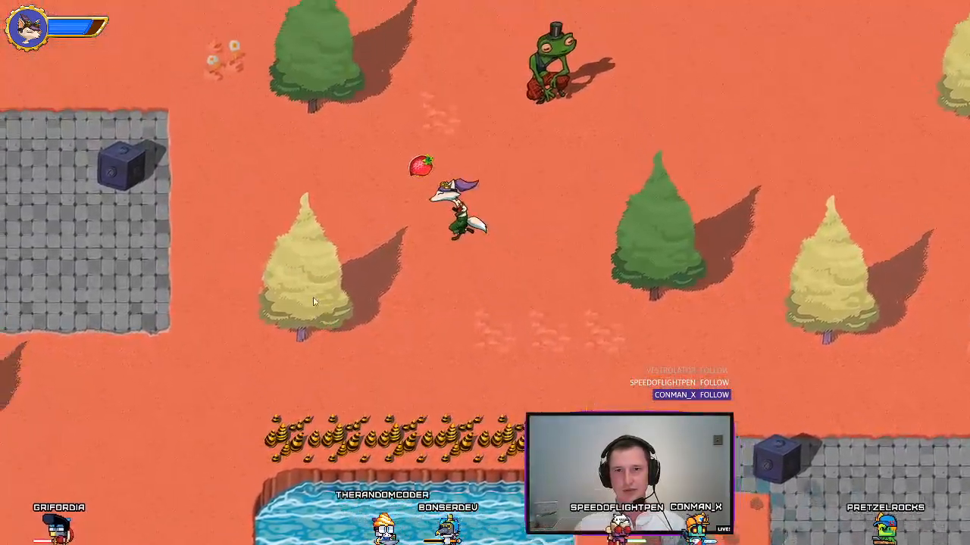
{"action": "key", "text": "d"}
{"action": "key", "text": "w"}
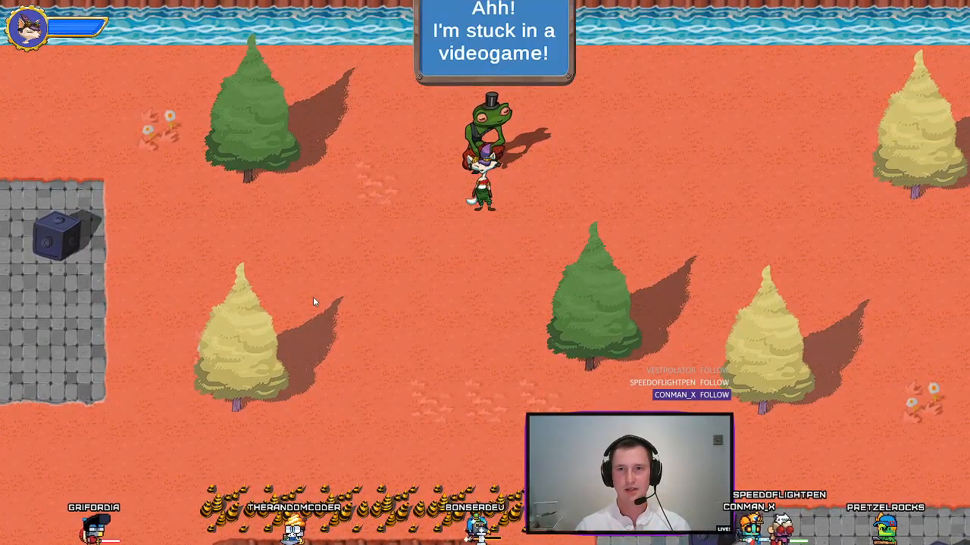
- Test robot repair by moving Ruby onto the paved area and fixing the robot patrolling there
{"action": "key", "text": "s"}
{"action": "key", "text": "d"}
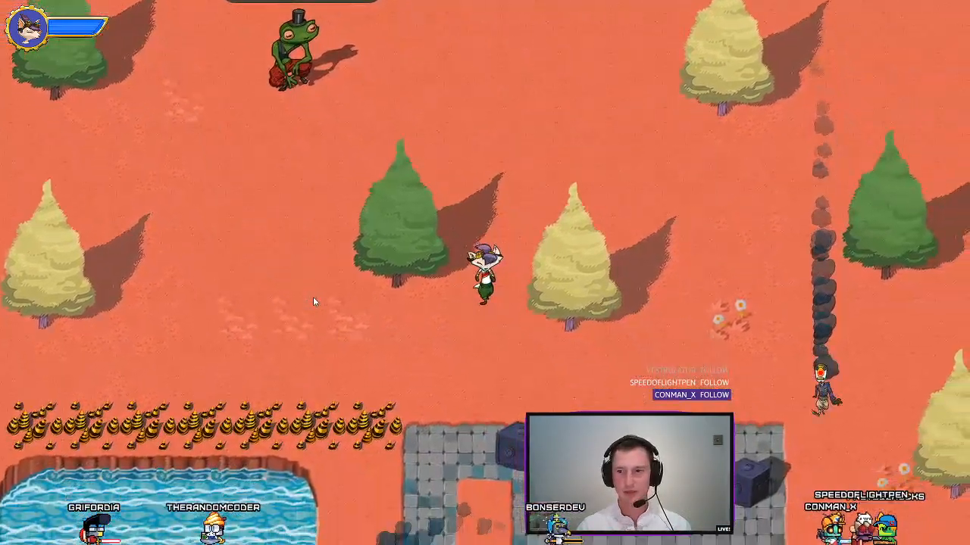
{"action": "key", "text": "s"}
{"action": "key", "text": "d"}
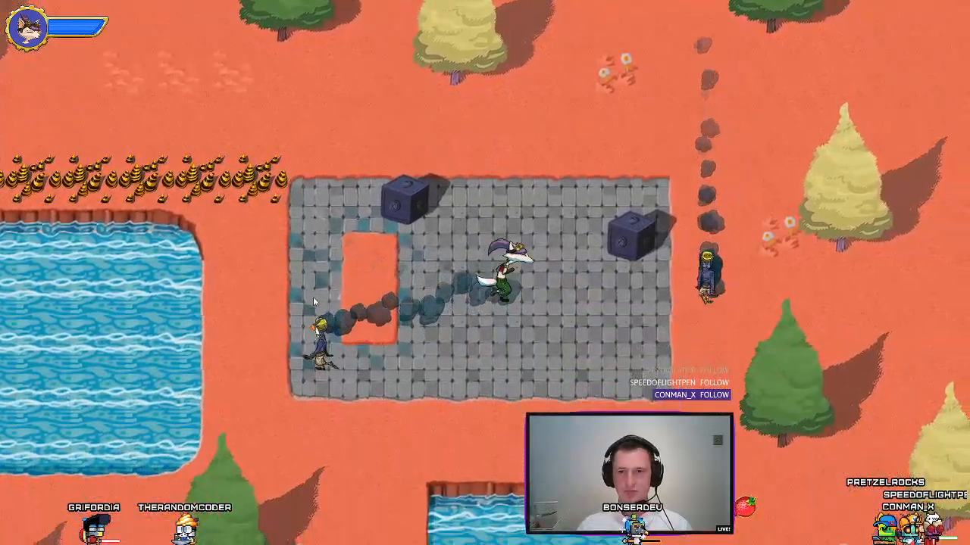
{"action": "key", "text": "s"}
{"action": "key", "text": "d"}
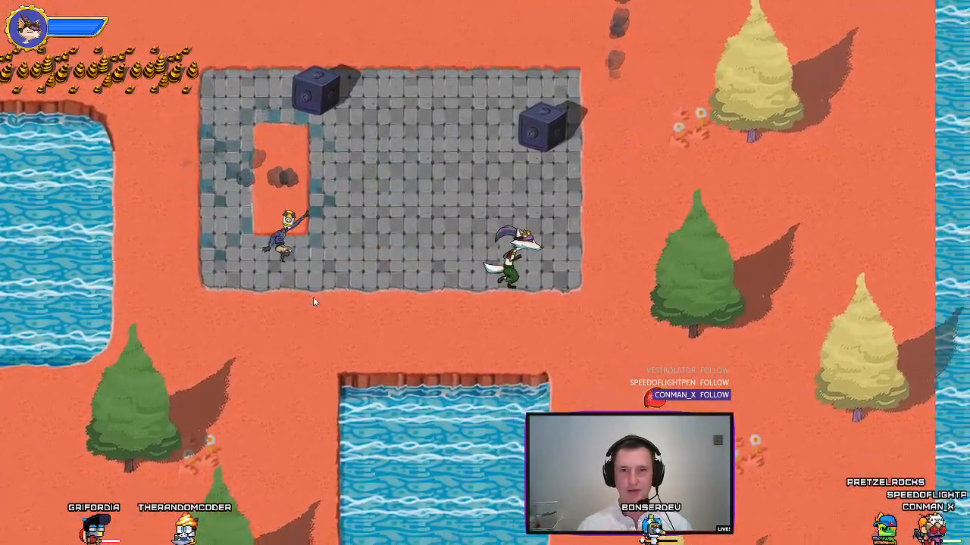
{"action": "key", "text": "d"}
{"action": "key", "text": "w"}
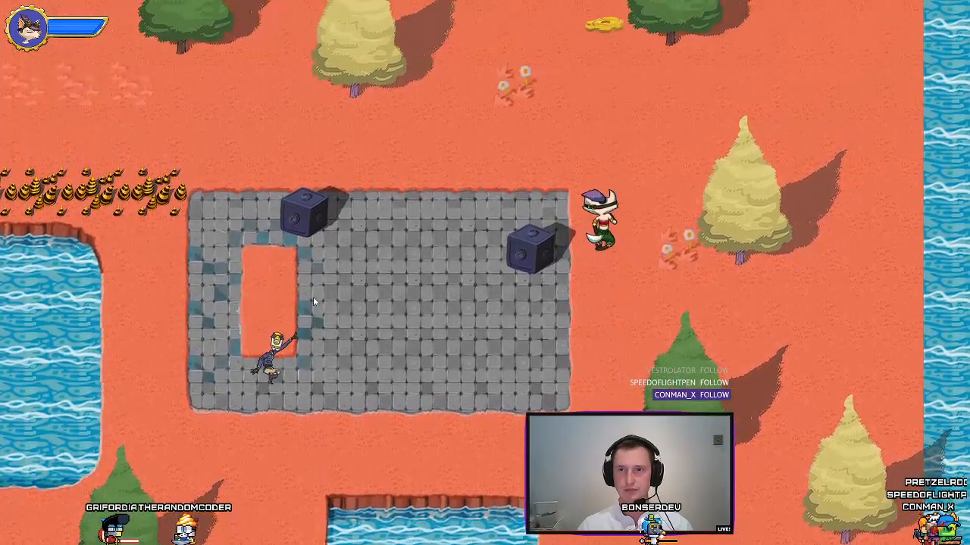
- Guide Ruby south past the square pond, fix the robot patrolling below it, collect the nearby strawberry and walk back north
{"action": "key", "text": "d"}
{"action": "key", "text": "s"}
{"action": "key", "text": "a"}
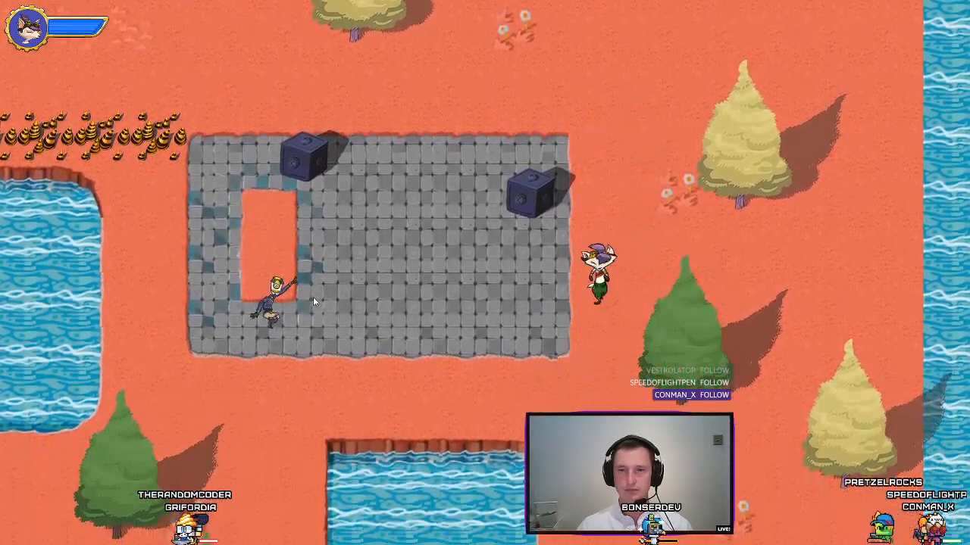
{"action": "key", "text": "s"}
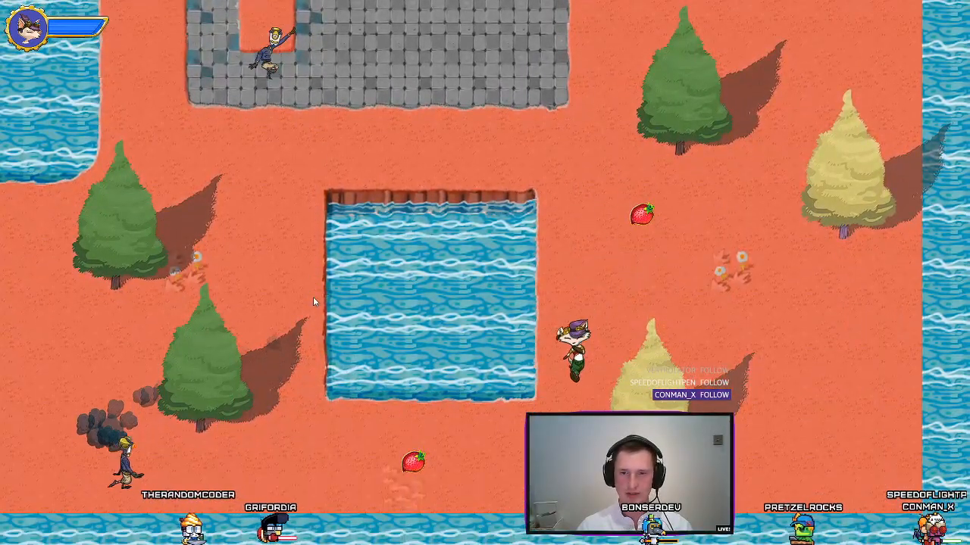
{"action": "key", "text": "a"}
{"action": "key", "text": "d"}
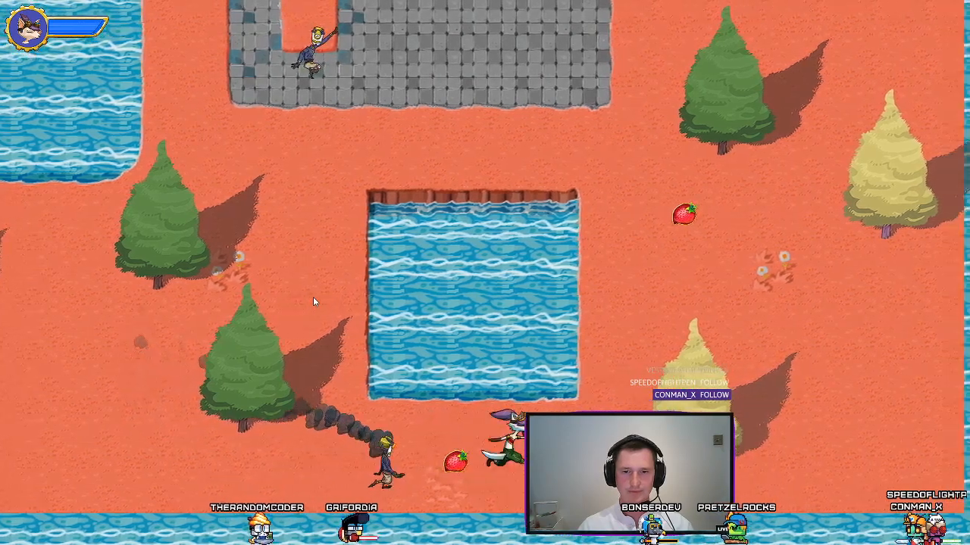
{"action": "key", "text": "d"}
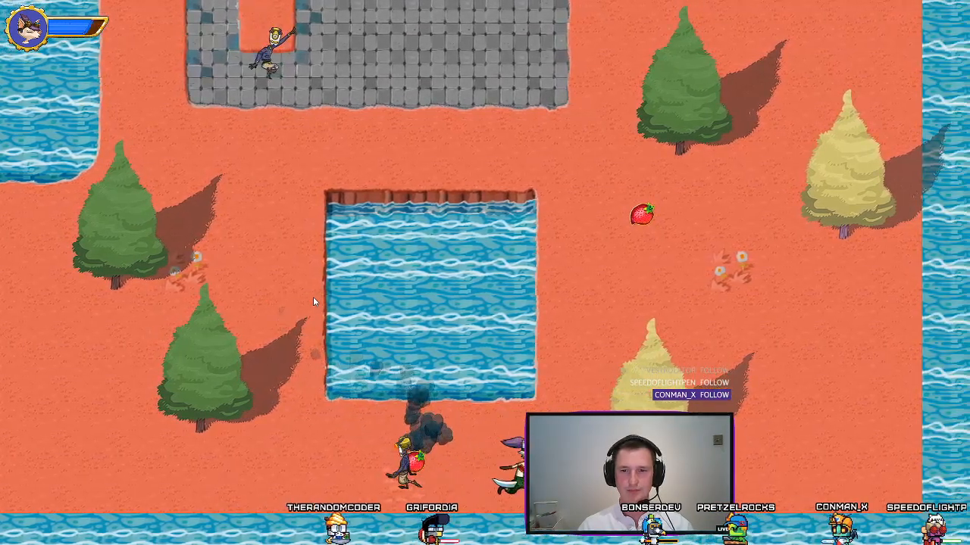
{"action": "key", "text": "a"}
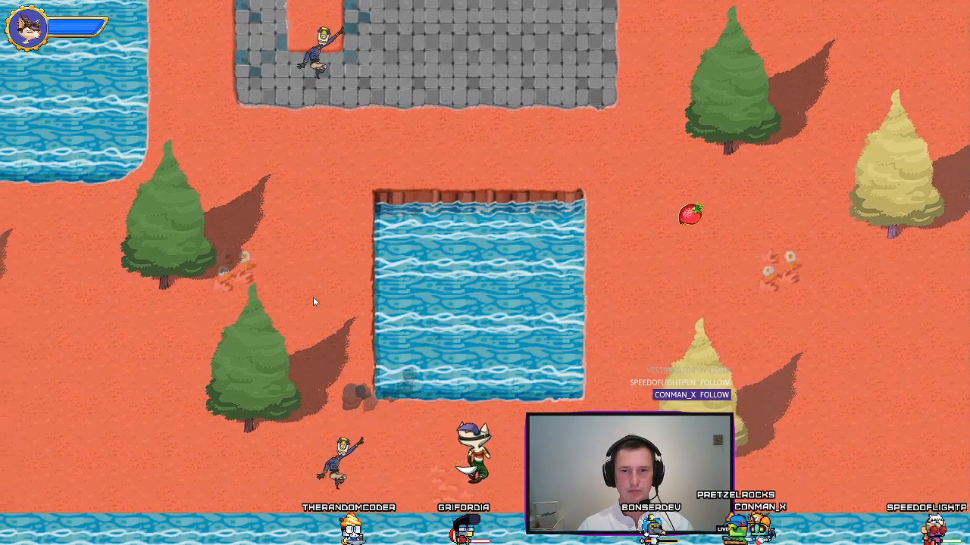
{"action": "key", "text": "w"}
{"action": "key", "text": "a"}
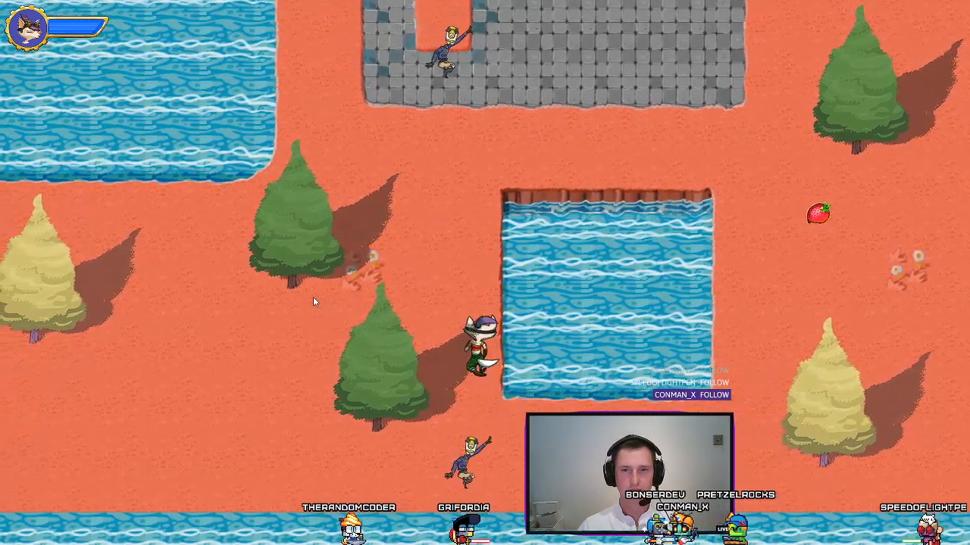
{"action": "key", "text": "w"}
{"action": "key", "text": "a"}
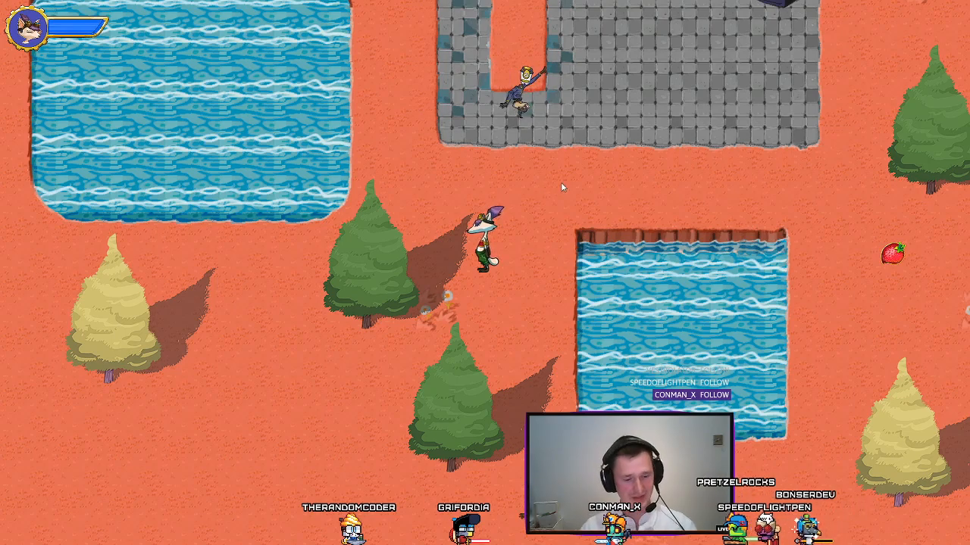
- Quit the built game and, back in the browser tutorial, mark the Running a Build for your Platform step as completed
{"action": "key", "text": "alt+F4"}
{"action": "left_click", "coordinate": [365, 134]}
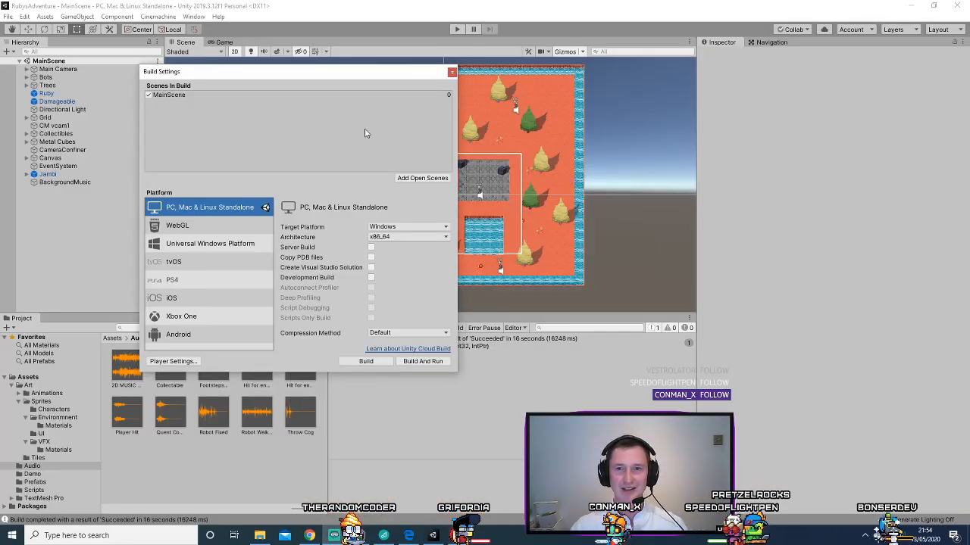
{"action": "left_click", "coordinate": [408, 537]}
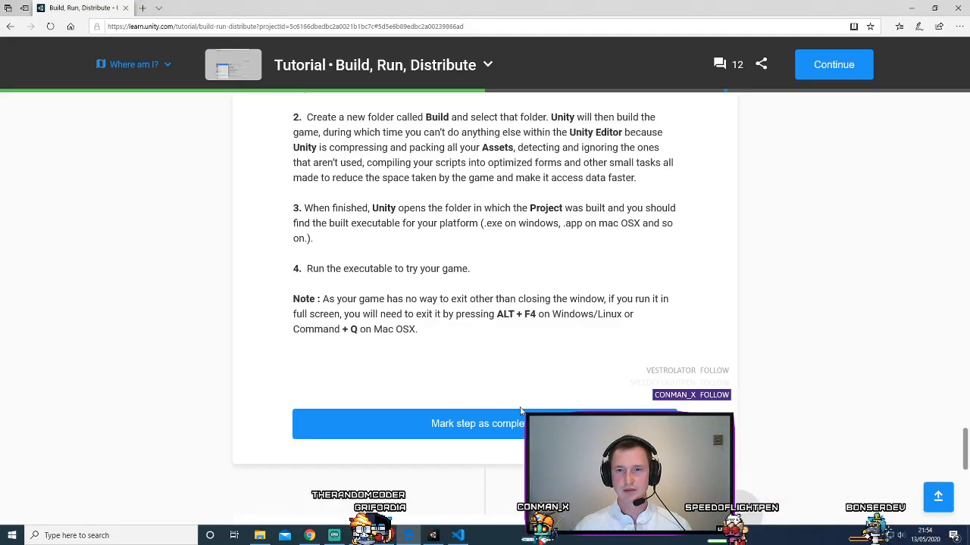
{"action": "left_click", "coordinate": [398, 422]}
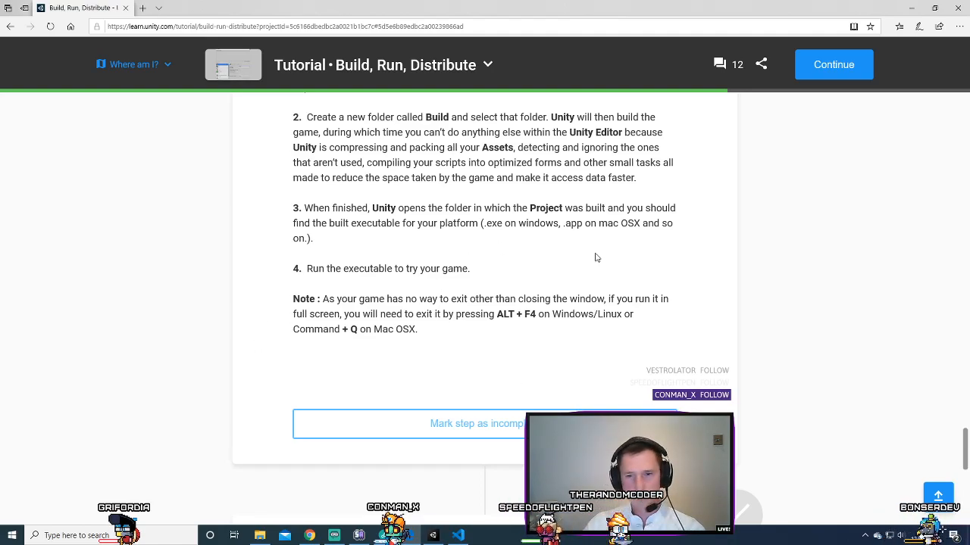
- Check the tutorial's progress overview and mark all of its steps as completed
{"action": "scroll", "coordinate": [595, 258], "scroll_direction": "up", "scroll_amount": 20}
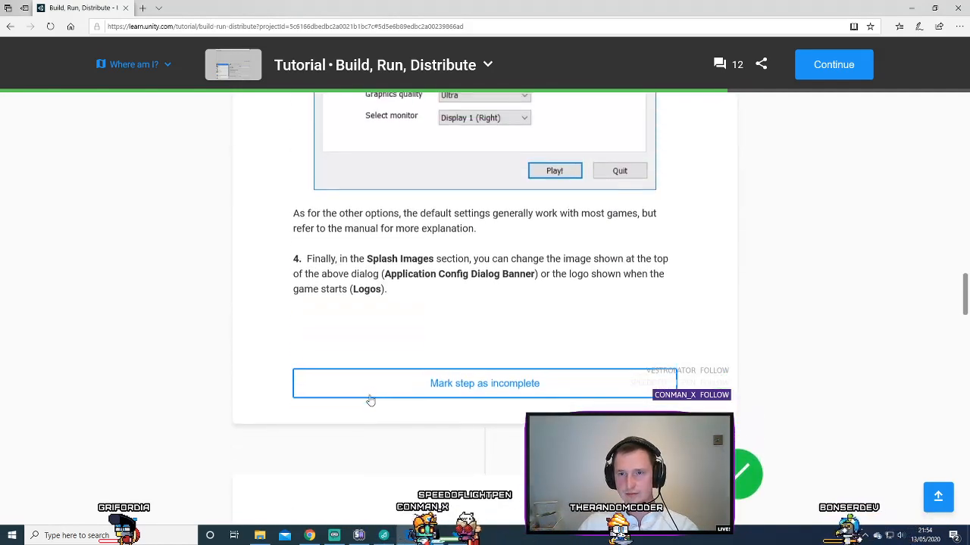
{"action": "scroll", "coordinate": [371, 400], "scroll_direction": "up", "scroll_amount": 20}
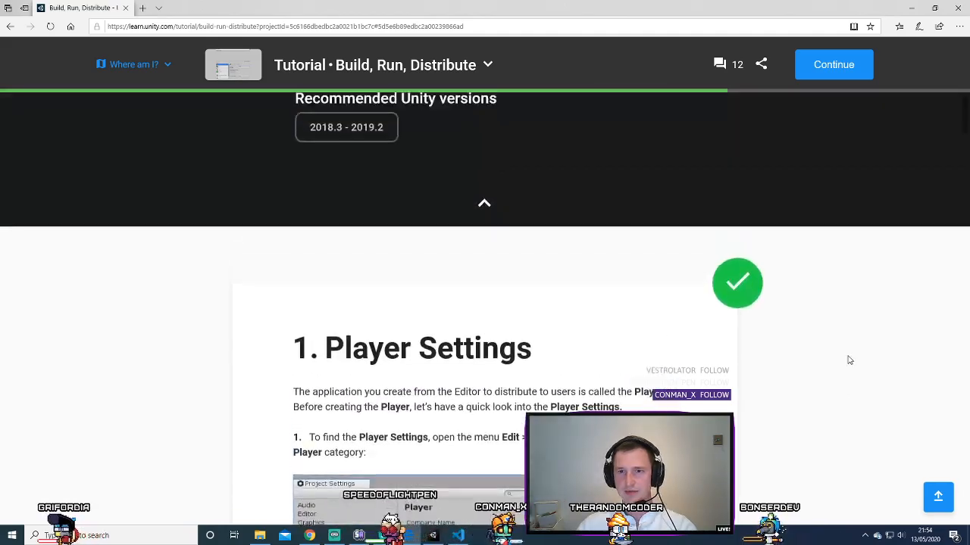
{"action": "scroll", "coordinate": [464, 326], "scroll_direction": "up", "scroll_amount": 5}
{"action": "scroll", "coordinate": [524, 359], "scroll_direction": "down", "scroll_amount": 2}
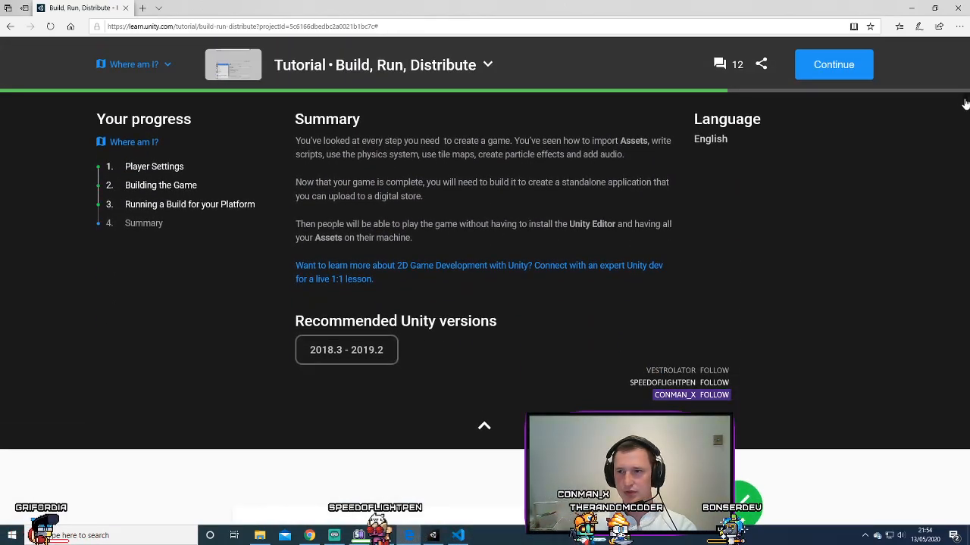
{"action": "scroll", "coordinate": [962, 114], "scroll_direction": "down", "scroll_amount": 10}
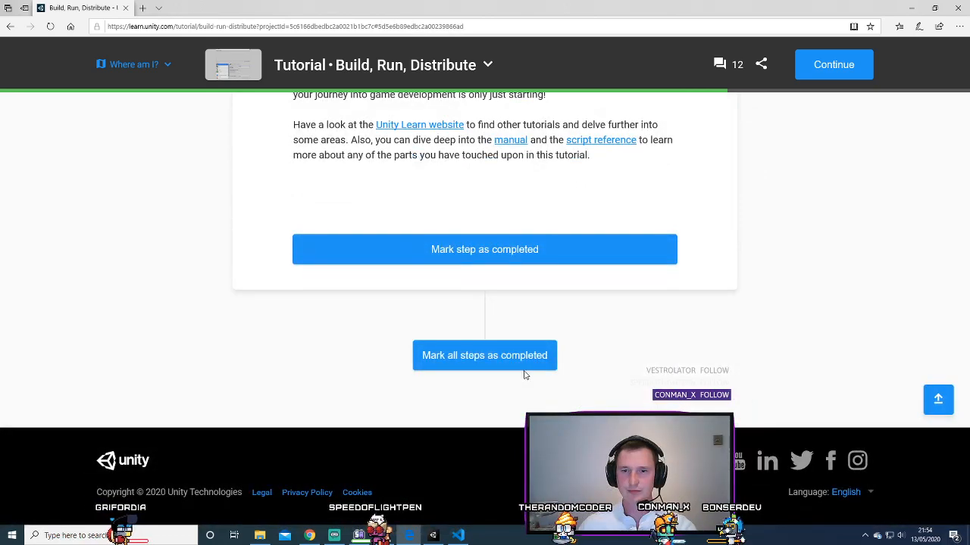
{"action": "left_click", "coordinate": [523, 368]}
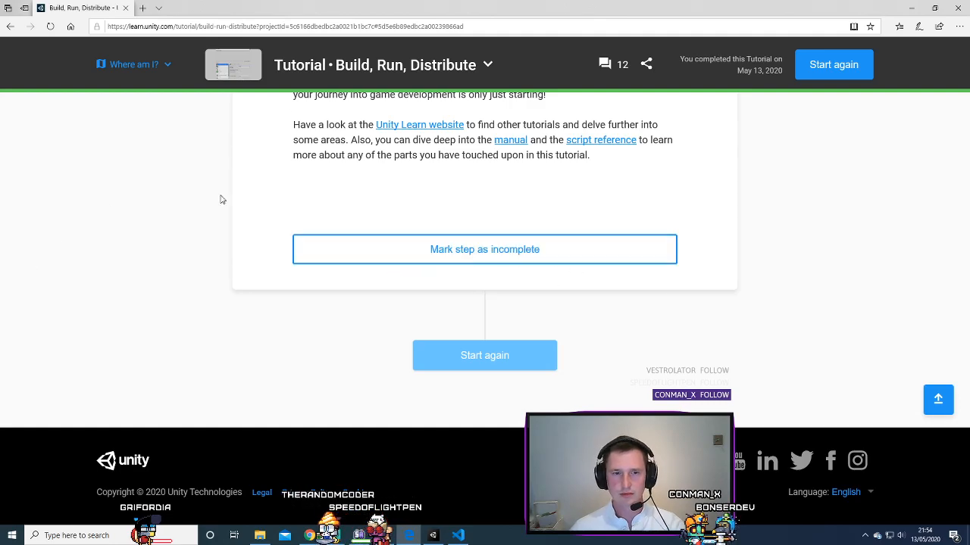
- Review the completed Build, Run, Distribute tutorial and open its parent project, Ruby's Adventure: 2D Beginner
{"action": "scroll", "coordinate": [533, 366], "scroll_direction": "up", "scroll_amount": 4}
{"action": "scroll", "coordinate": [584, 359], "scroll_direction": "down", "scroll_amount": 4}
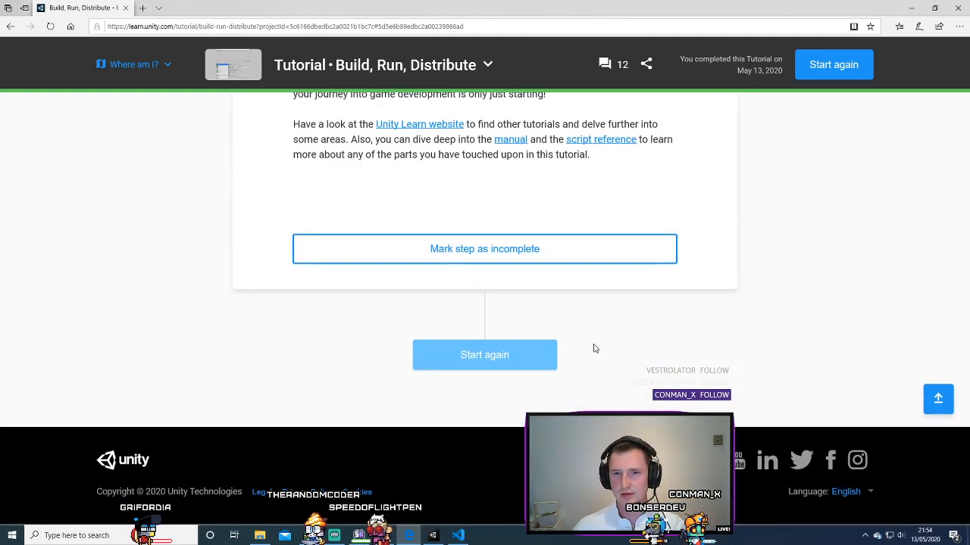
{"action": "scroll", "coordinate": [743, 396], "scroll_direction": "up", "scroll_amount": 1}
{"action": "scroll", "coordinate": [779, 402], "scroll_direction": "down", "scroll_amount": 1}
{"action": "scroll", "coordinate": [805, 409], "scroll_direction": "up", "scroll_amount": 6}
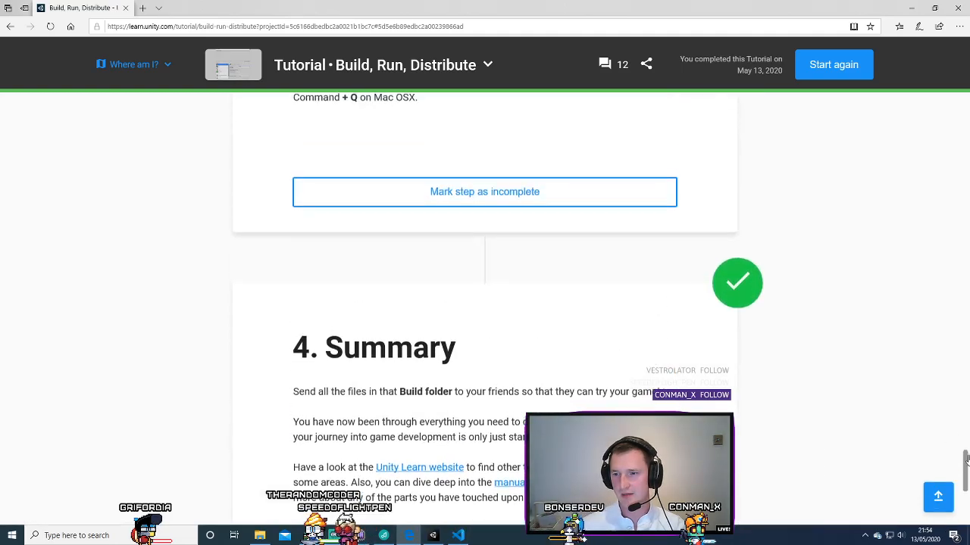
{"action": "left_click_drag", "start_coordinate": [965, 443], "coordinate": [962, 58]}
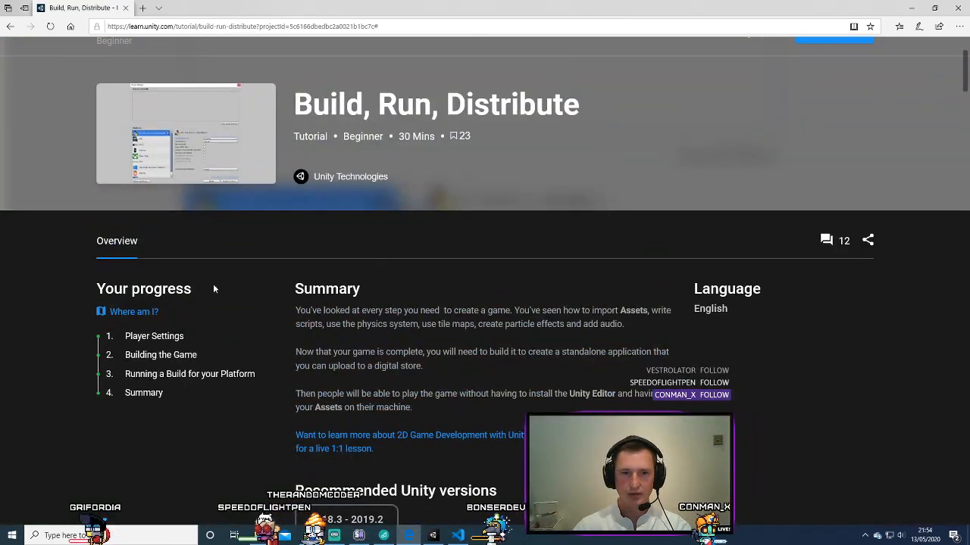
{"action": "scroll", "coordinate": [334, 438], "scroll_direction": "down", "scroll_amount": 1}
{"action": "scroll", "coordinate": [333, 437], "scroll_direction": "down", "scroll_amount": 2}
{"action": "scroll", "coordinate": [201, 281], "scroll_direction": "up", "scroll_amount": 3}
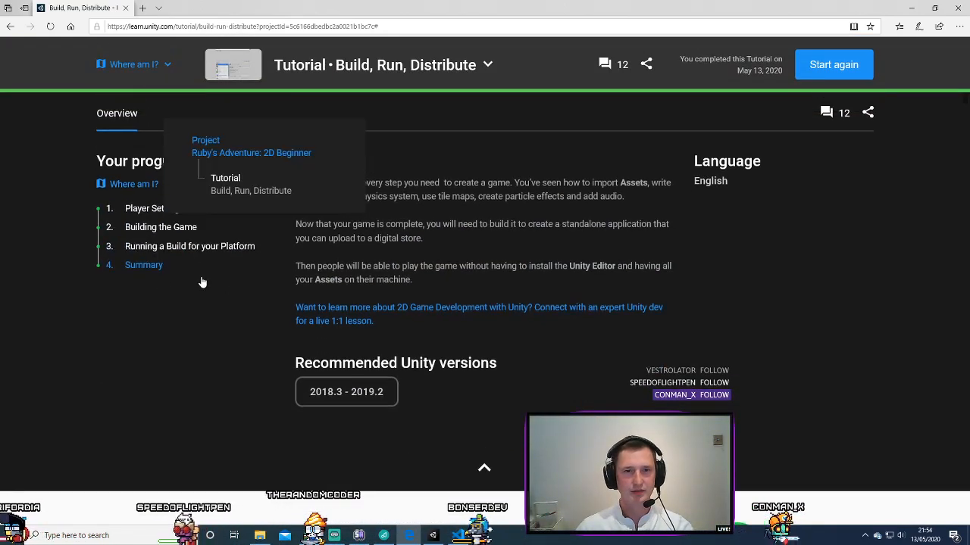
{"action": "left_click", "coordinate": [137, 102]}
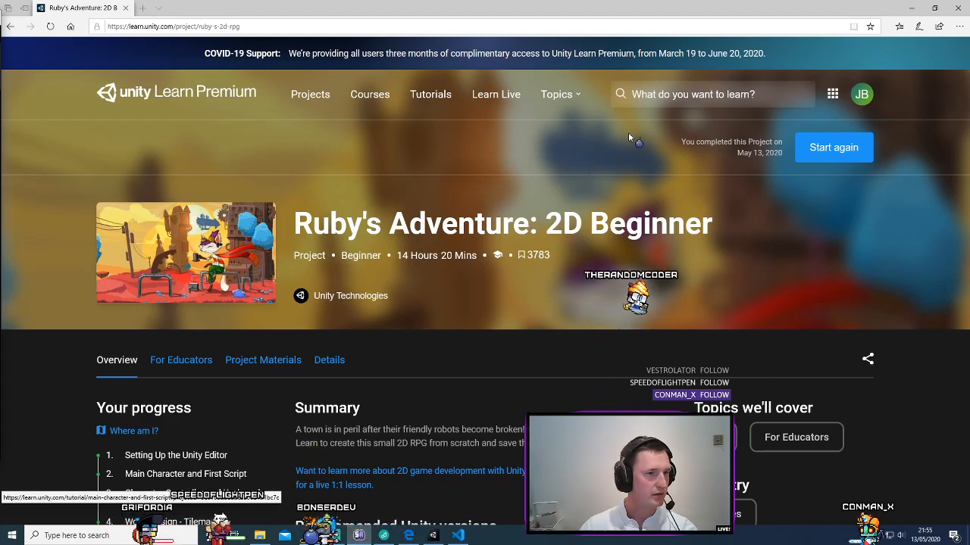
- Review the Ruby's Adventure: 2D Beginner overview, including its progress list, summary, recommended Unity versions and tutorial list
{"action": "left_click", "coordinate": [911, 113]}
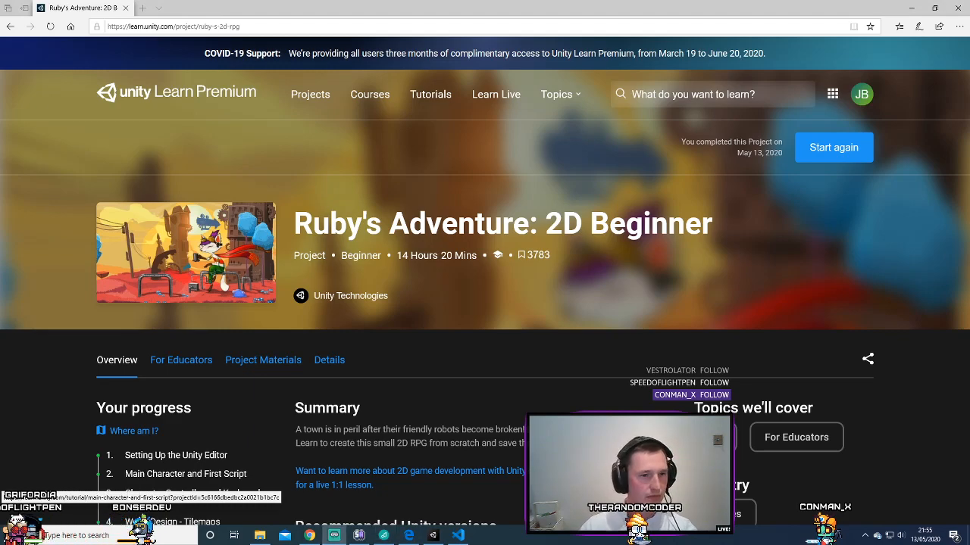
{"action": "left_click", "coordinate": [443, 220]}
{"action": "scroll", "coordinate": [442, 220], "scroll_direction": "down", "scroll_amount": 4}
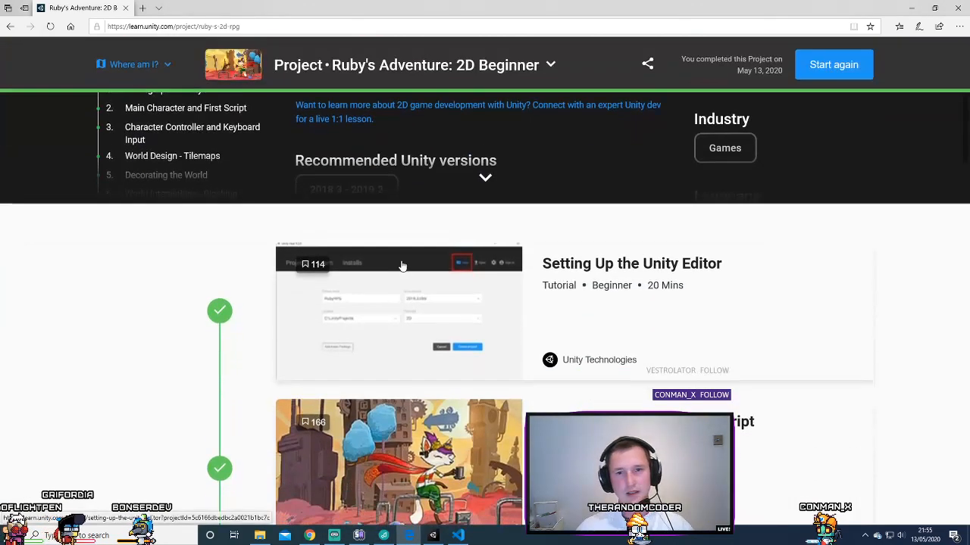
{"action": "left_click", "coordinate": [483, 253]}
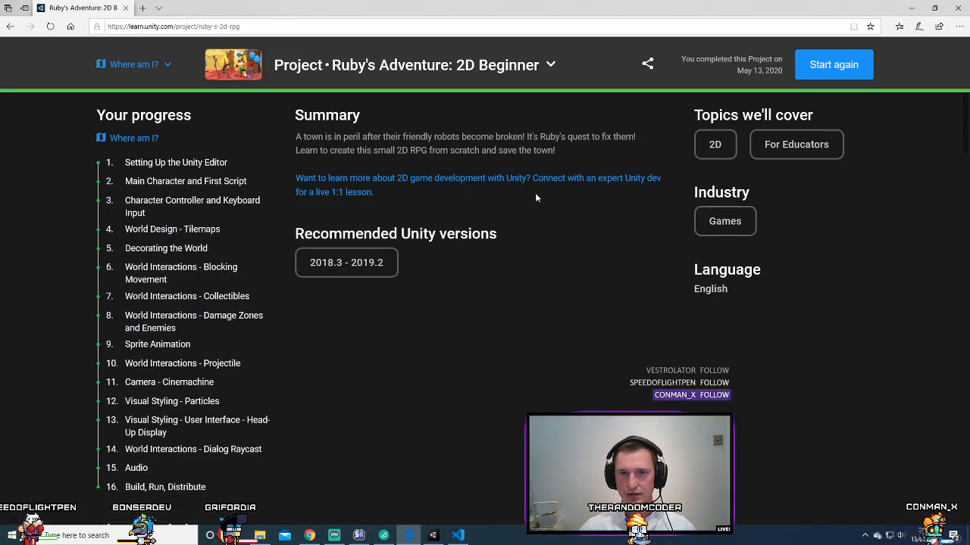
{"action": "scroll", "coordinate": [535, 192], "scroll_direction": "up", "scroll_amount": 3}
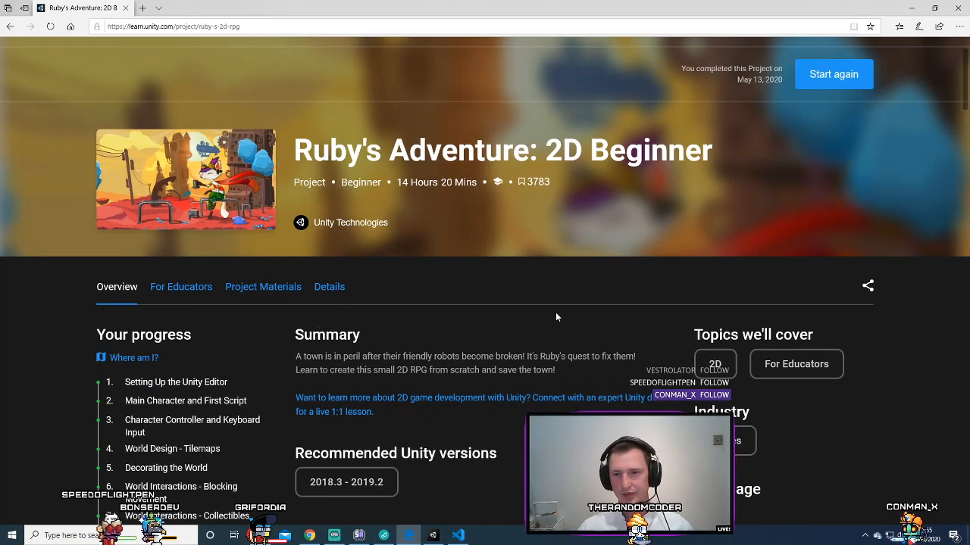
{"action": "scroll", "coordinate": [549, 322], "scroll_direction": "down", "scroll_amount": 2}
{"action": "scroll", "coordinate": [530, 336], "scroll_direction": "down", "scroll_amount": 3}
{"action": "scroll", "coordinate": [504, 331], "scroll_direction": "up", "scroll_amount": 2}
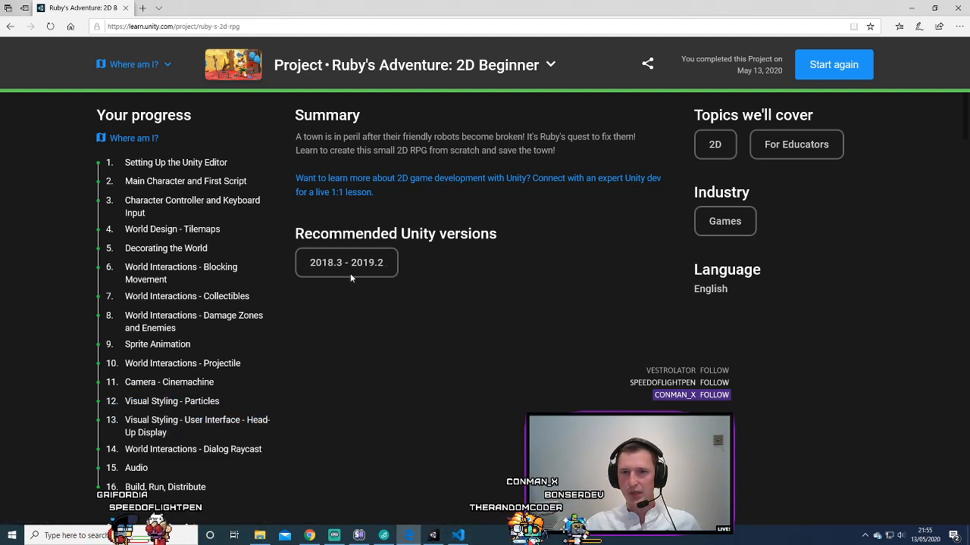
{"action": "scroll", "coordinate": [304, 334], "scroll_direction": "up", "scroll_amount": 2}
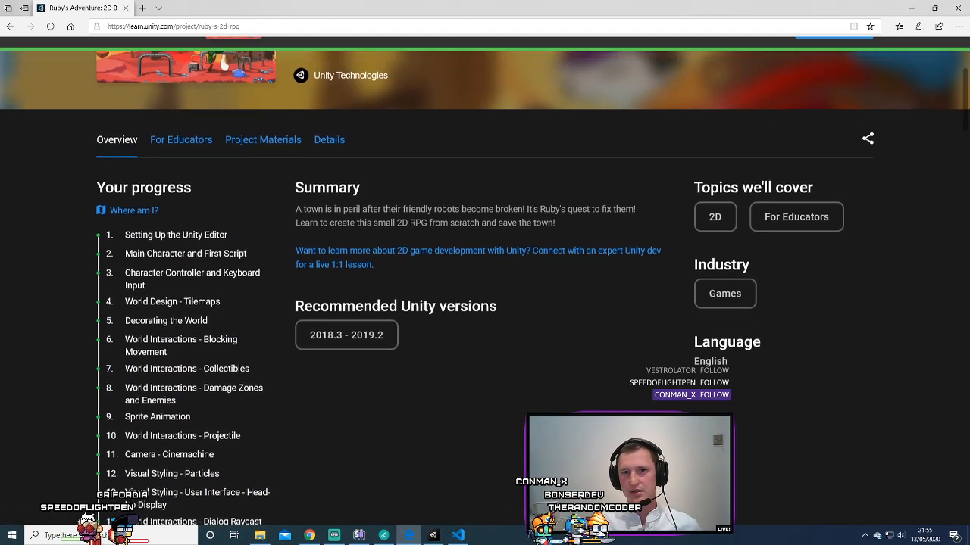
{"action": "scroll", "coordinate": [418, 350], "scroll_direction": "up", "scroll_amount": 3}
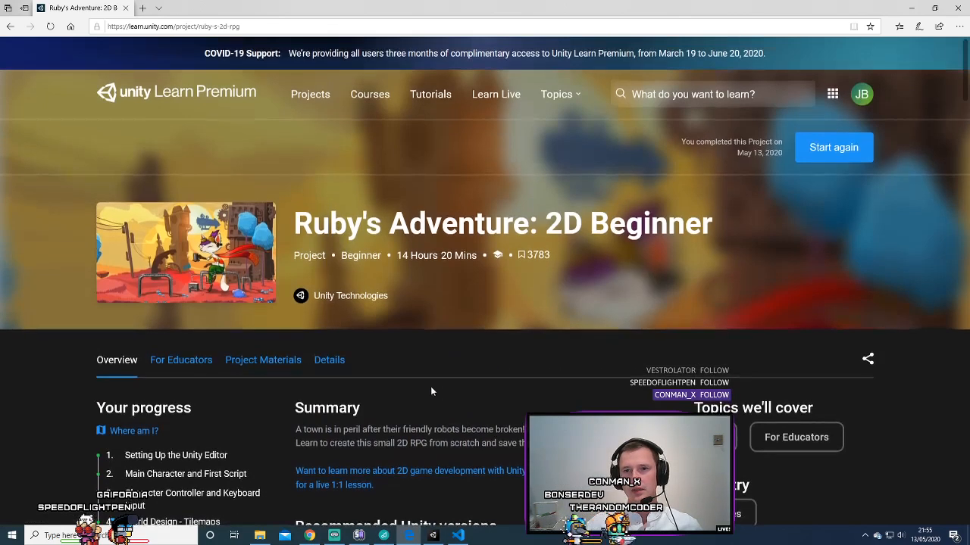
{"action": "scroll", "coordinate": [486, 401], "scroll_direction": "down", "scroll_amount": 4}
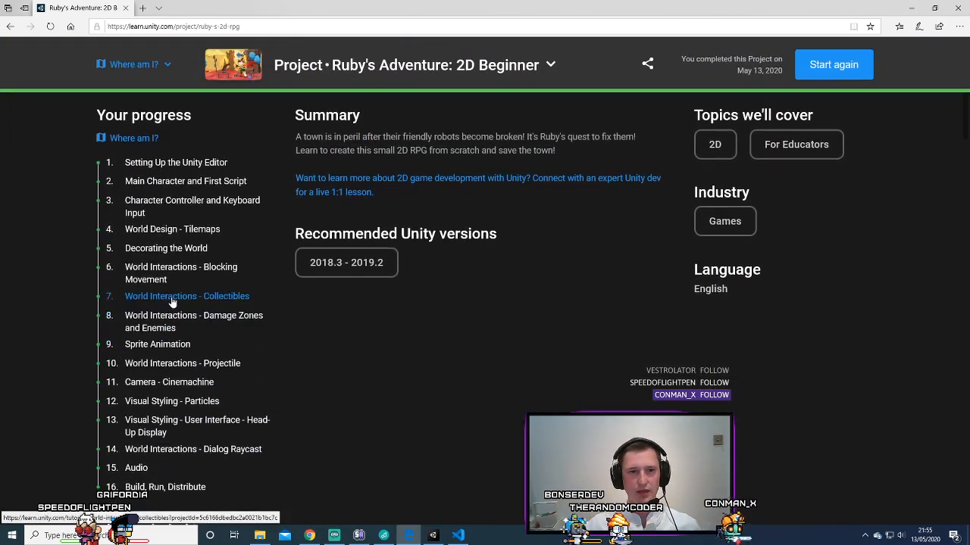
- Open the World Interactions - Collectibles tutorial and read the comments on its step 4, Add a Function to Change Health
{"action": "left_click", "coordinate": [173, 299]}
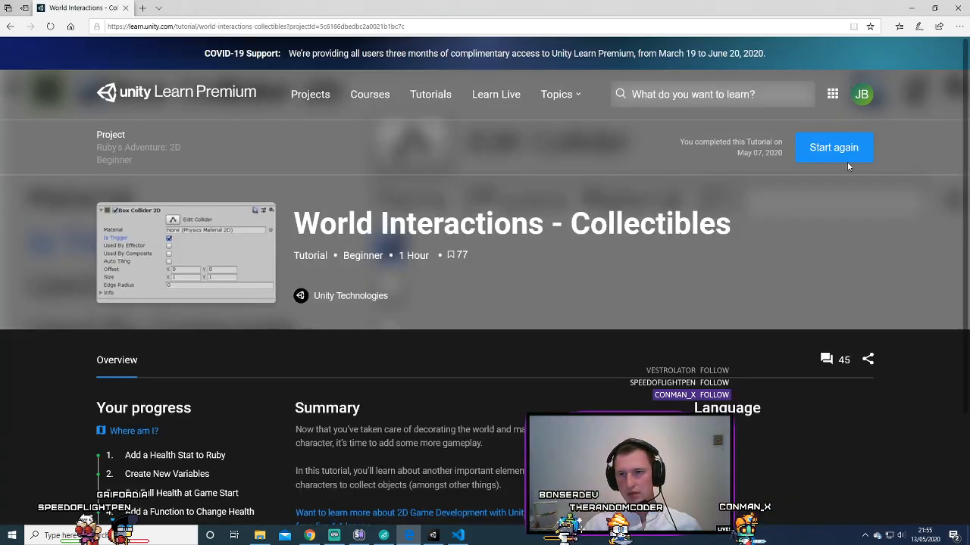
{"action": "left_click", "coordinate": [833, 362]}
{"action": "scroll", "coordinate": [772, 402], "scroll_direction": "down", "scroll_amount": 2}
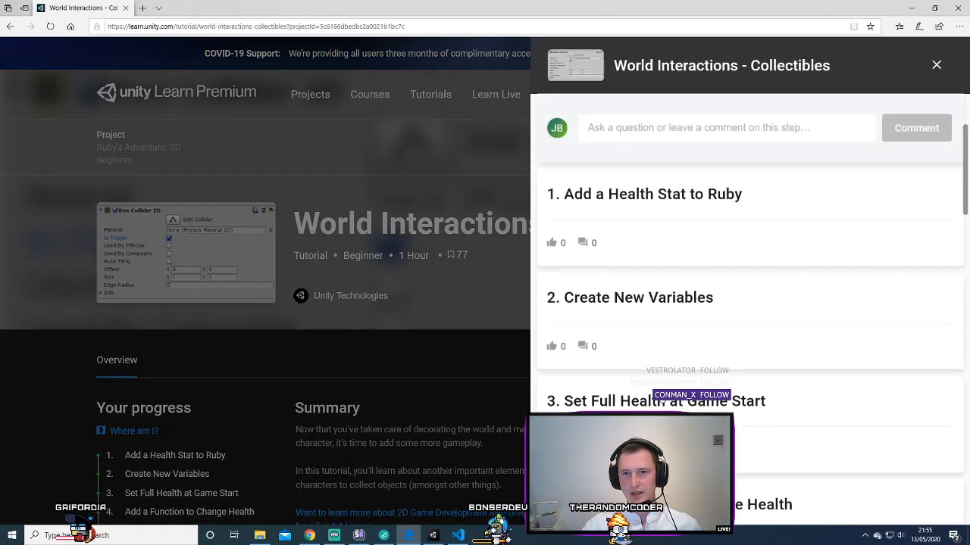
{"action": "scroll", "coordinate": [664, 372], "scroll_direction": "down", "scroll_amount": 4}
{"action": "left_click", "coordinate": [576, 244]}
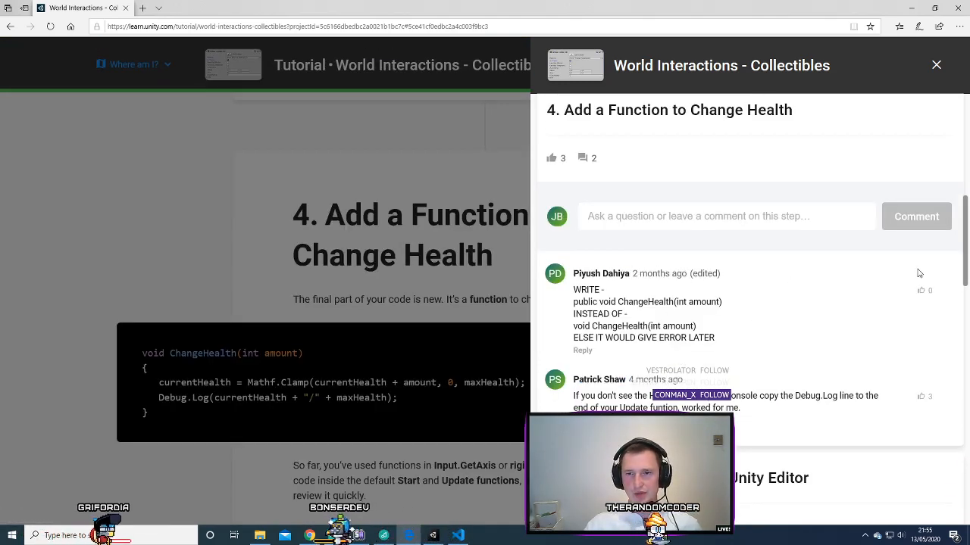
- Close the tutorial comments and return to the Ruby's Adventure: 2D Beginner project page
{"action": "left_click", "coordinate": [936, 65]}
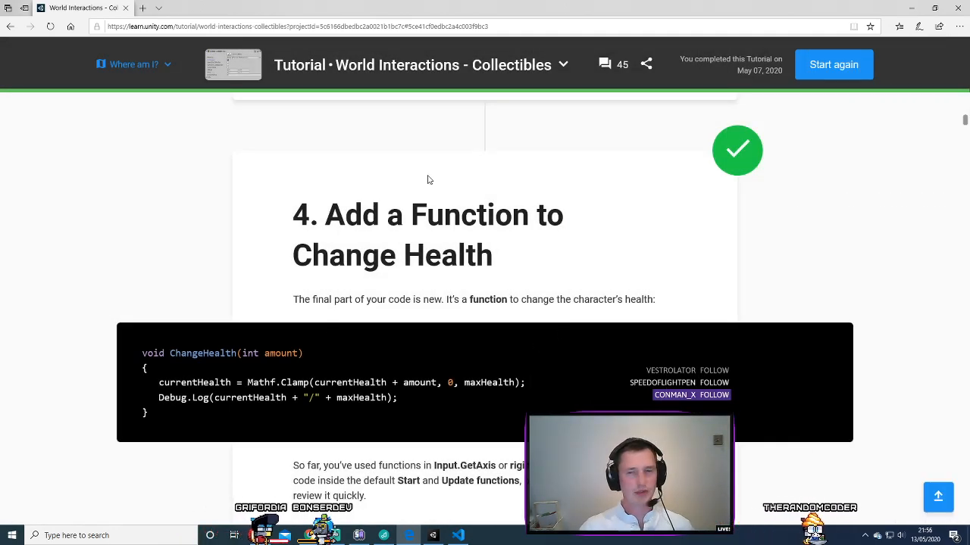
{"action": "scroll", "coordinate": [265, 197], "scroll_direction": "up", "scroll_amount": 15}
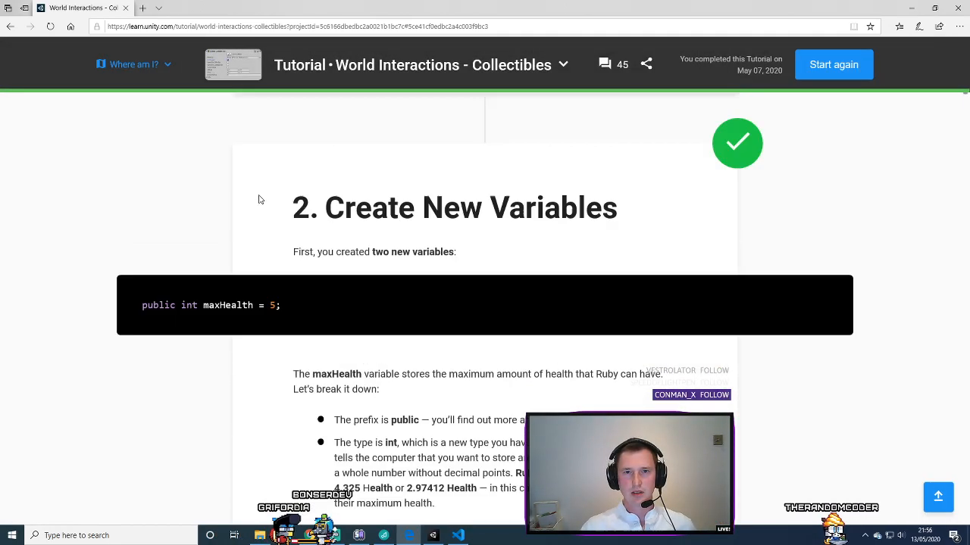
{"action": "scroll", "coordinate": [263, 201], "scroll_direction": "up", "scroll_amount": 20}
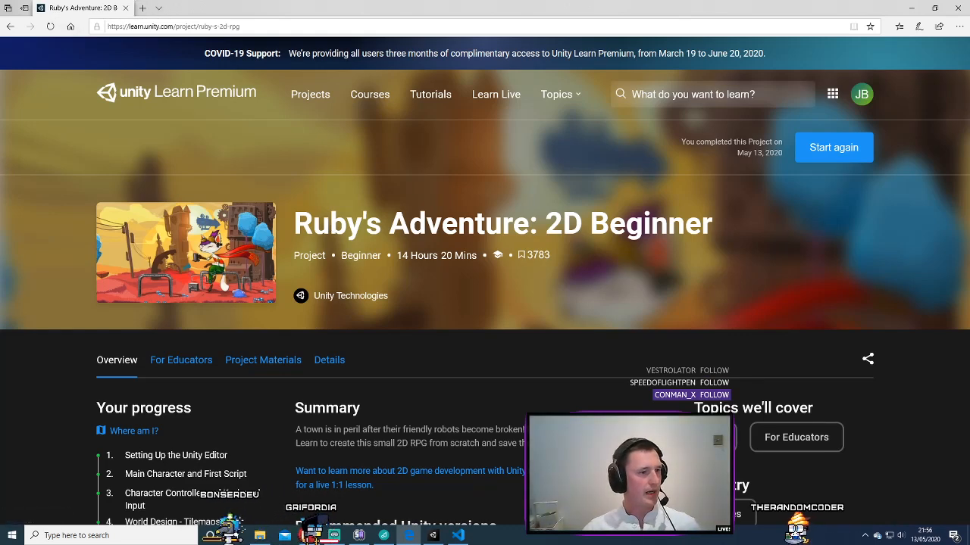
- Search the web for "udemy unity" in a new tab and open the Unity 3 Udemy.com Course result in a separate tab
{"action": "left_click", "coordinate": [141, 7]}
{"action": "type", "text": "udemy"}
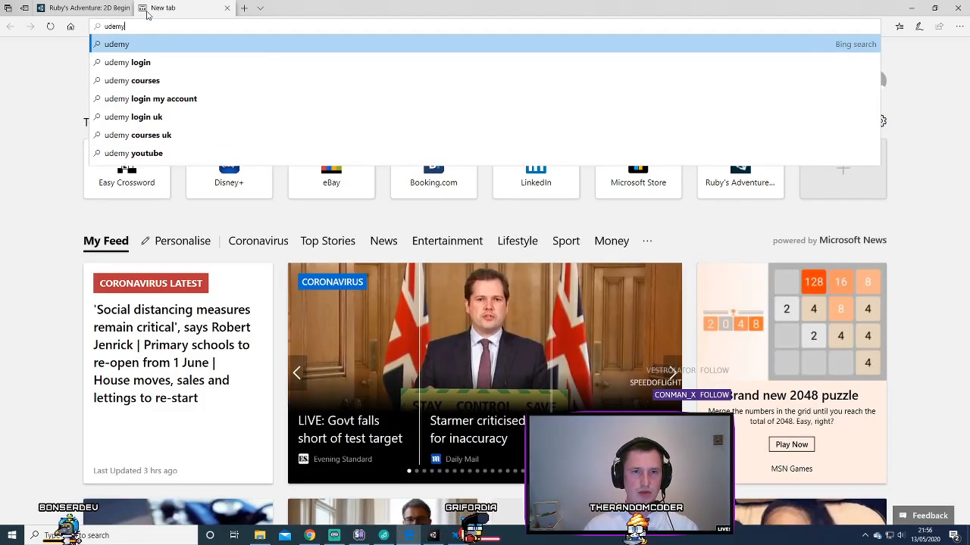
{"action": "type", "text": " unity"}
{"action": "key", "text": "Return"}
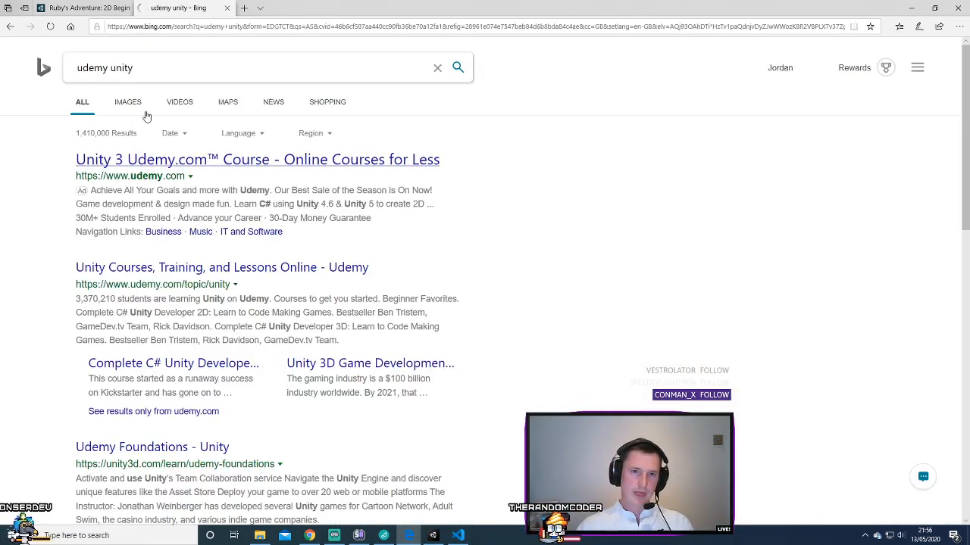
{"action": "right_click", "coordinate": [212, 164]}
{"action": "left_click", "coordinate": [241, 170]}
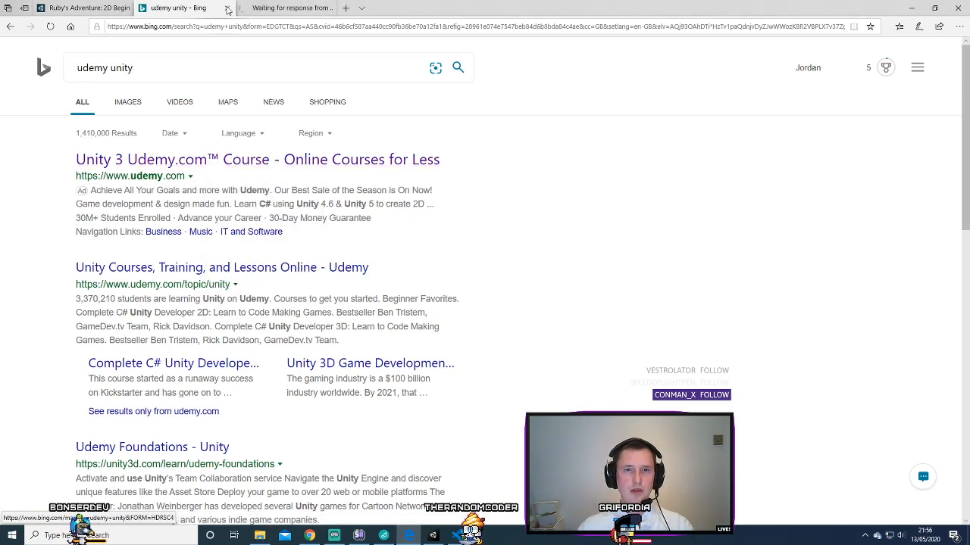
{"action": "left_click", "coordinate": [288, 10]}
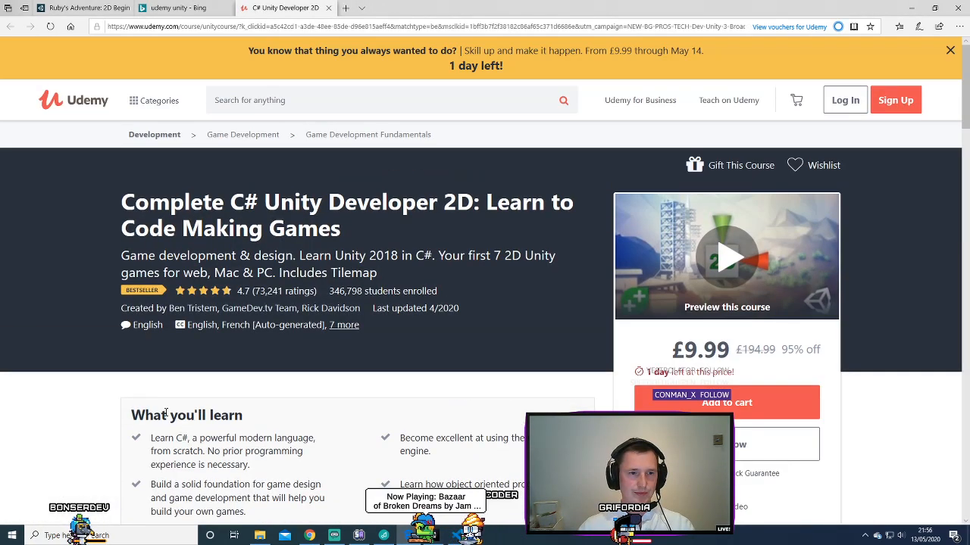
- Dismiss the course recommendation pop-up and examine the Complete C# Unity Developer 2D course description and content sections
{"action": "scroll", "coordinate": [165, 413], "scroll_direction": "down", "scroll_amount": 3}
{"action": "scroll", "coordinate": [436, 422], "scroll_direction": "up", "scroll_amount": 3}
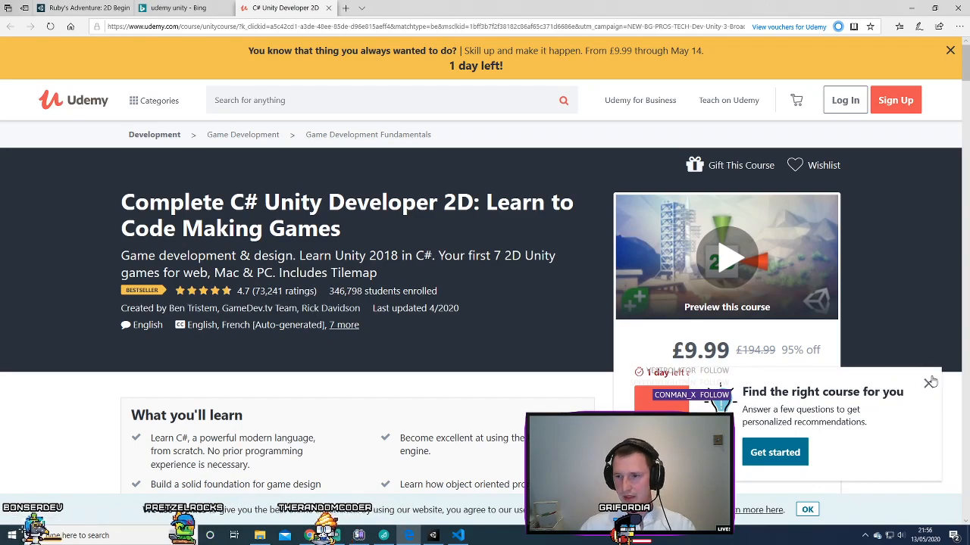
{"action": "left_click", "coordinate": [930, 383]}
{"action": "scroll", "coordinate": [470, 392], "scroll_direction": "down", "scroll_amount": 6}
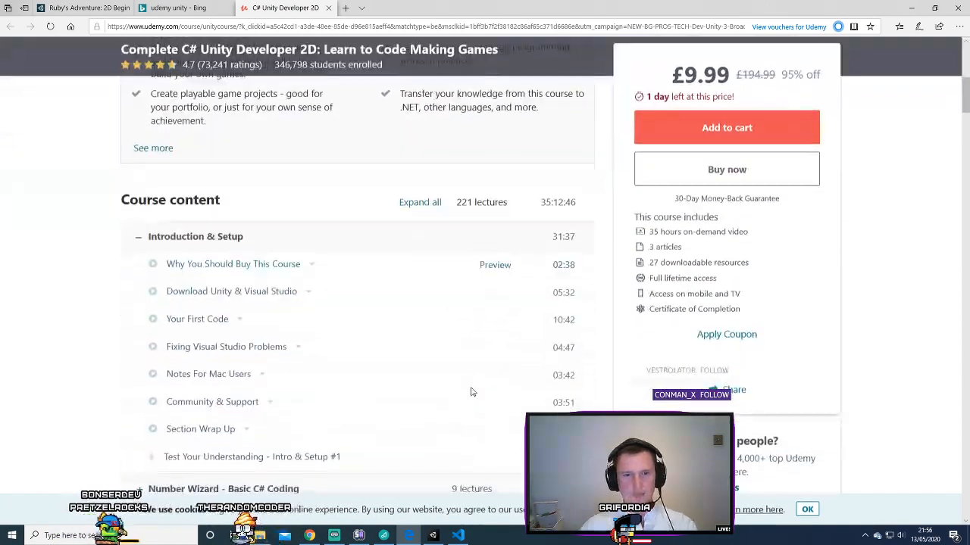
{"action": "scroll", "coordinate": [353, 389], "scroll_direction": "down", "scroll_amount": 2}
{"action": "scroll", "coordinate": [86, 368], "scroll_direction": "down", "scroll_amount": 4}
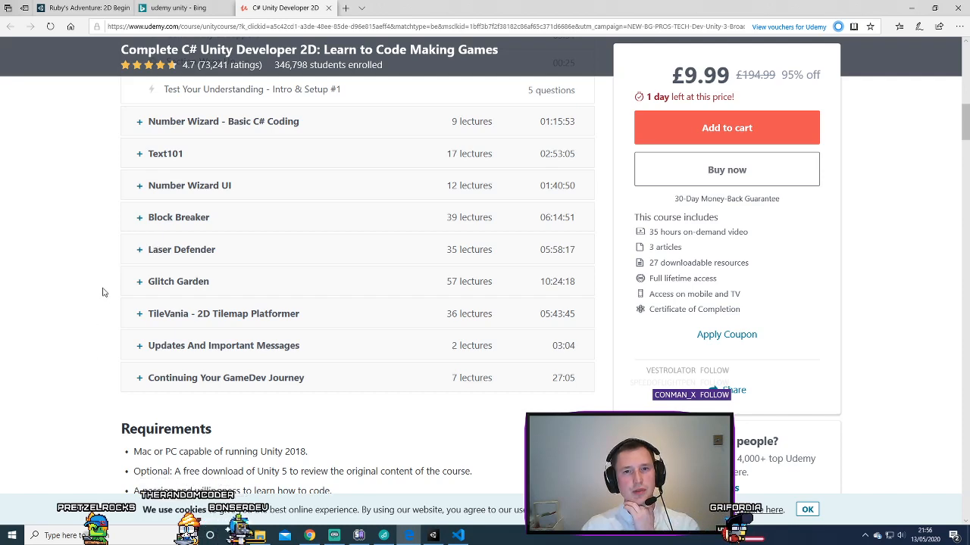
{"action": "scroll", "coordinate": [119, 293], "scroll_direction": "up", "scroll_amount": 1}
{"action": "scroll", "coordinate": [112, 307], "scroll_direction": "up", "scroll_amount": 2}
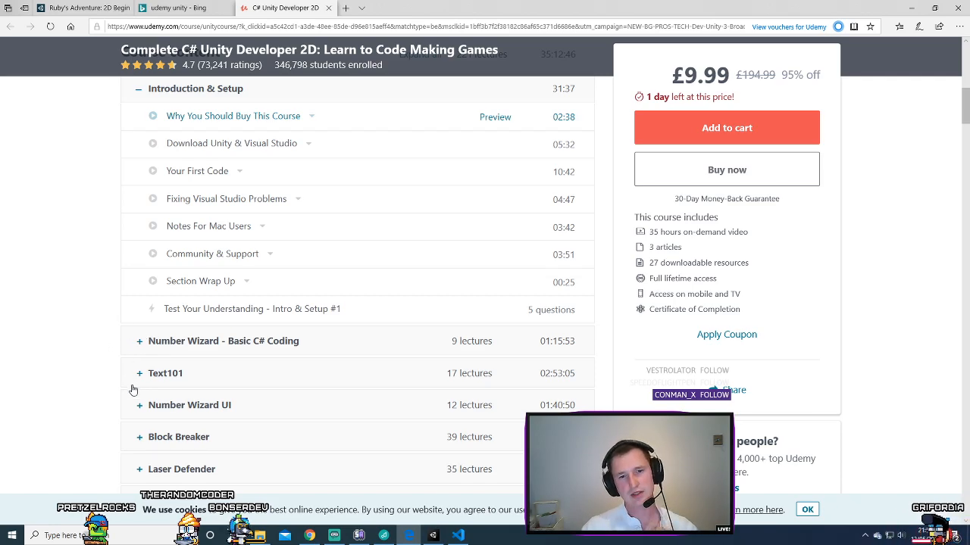
- Expand the Laser Defender section of the course content and look through its lectures
{"action": "left_click", "coordinate": [140, 469]}
{"action": "scroll", "coordinate": [81, 455], "scroll_direction": "down", "scroll_amount": 3}
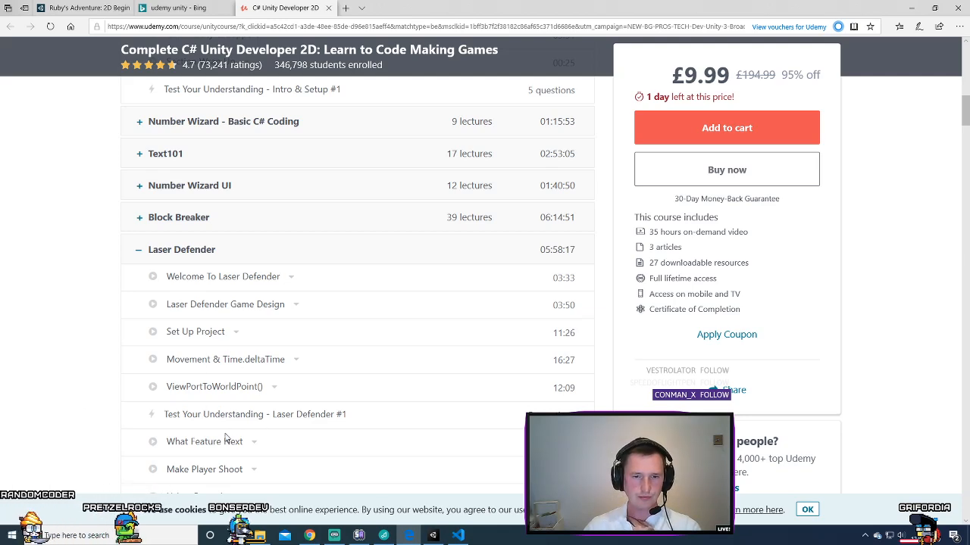
{"action": "scroll", "coordinate": [154, 447], "scroll_direction": "down", "scroll_amount": 1}
{"action": "scroll", "coordinate": [232, 391], "scroll_direction": "down", "scroll_amount": 1}
{"action": "scroll", "coordinate": [244, 402], "scroll_direction": "down", "scroll_amount": 1}
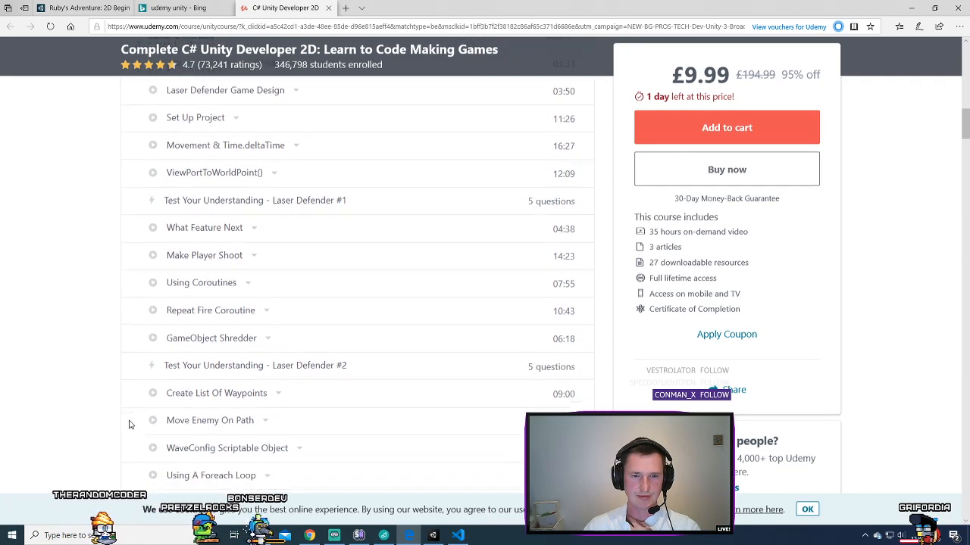
{"action": "scroll", "coordinate": [288, 379], "scroll_direction": "down", "scroll_amount": 1}
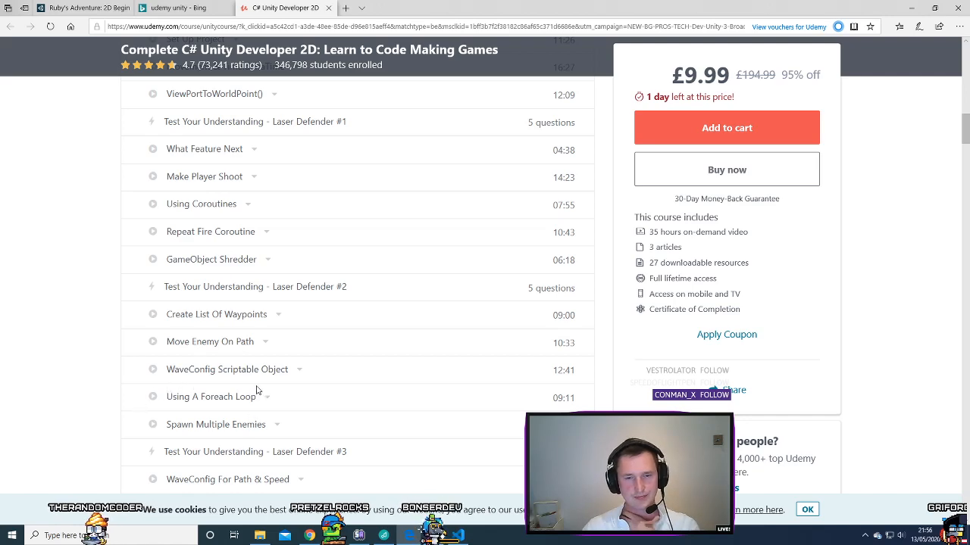
{"action": "scroll", "coordinate": [256, 390], "scroll_direction": "down", "scroll_amount": 1}
{"action": "scroll", "coordinate": [258, 323], "scroll_direction": "down", "scroll_amount": 1}
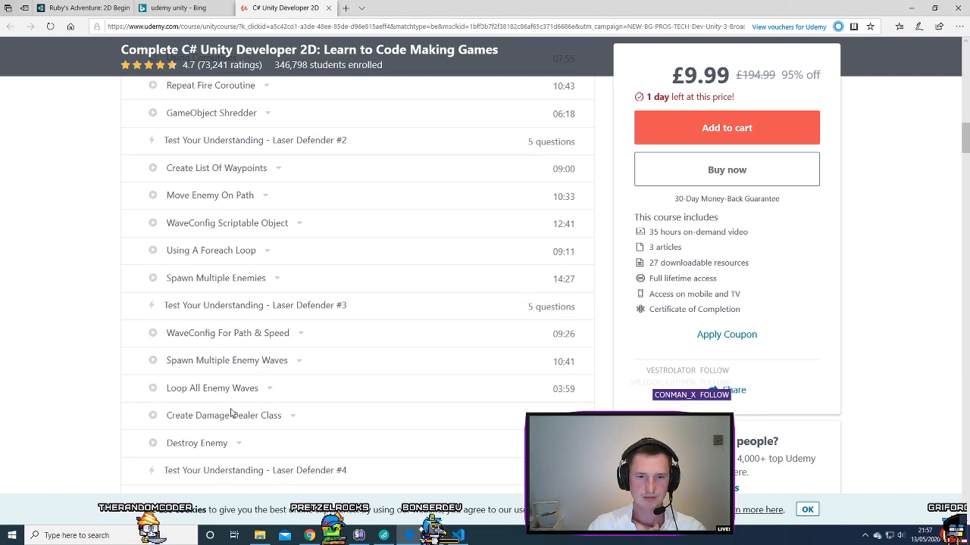
{"action": "scroll", "coordinate": [231, 413], "scroll_direction": "down", "scroll_amount": 3}
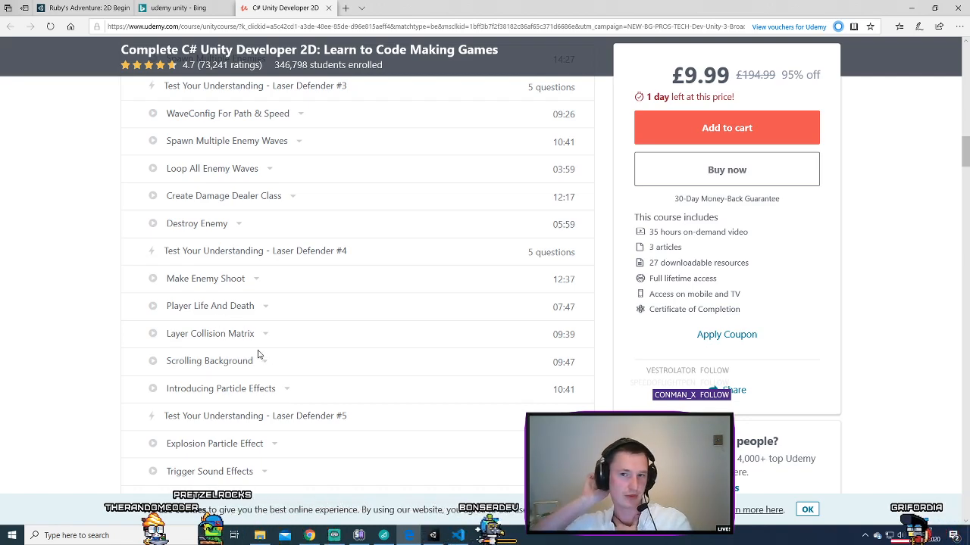
{"action": "scroll", "coordinate": [275, 358], "scroll_direction": "up", "scroll_amount": 4}
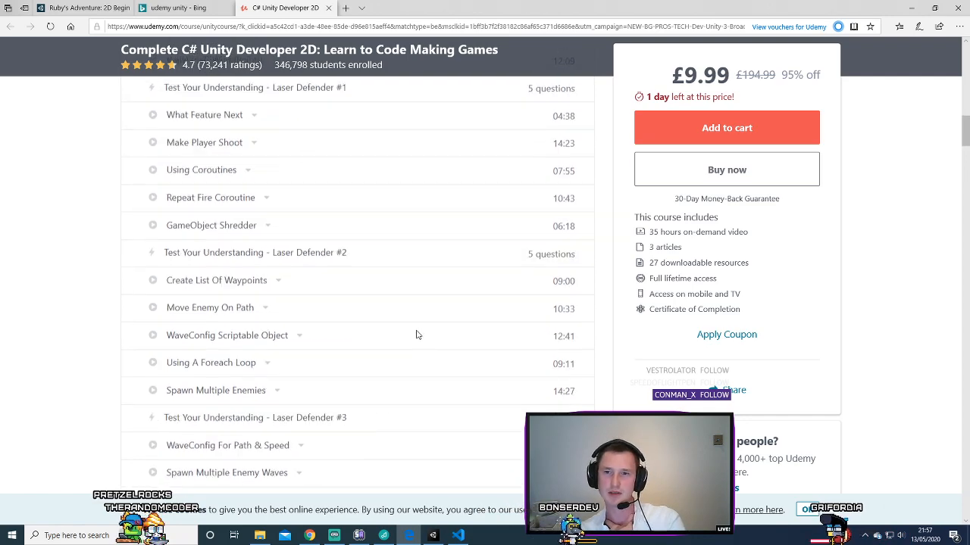
{"action": "scroll", "coordinate": [416, 335], "scroll_direction": "up", "scroll_amount": 3}
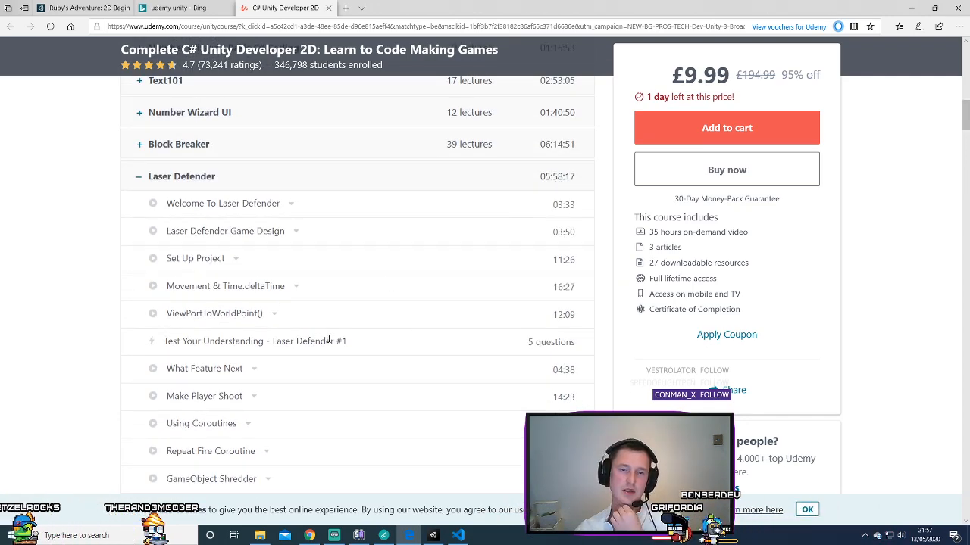
{"action": "scroll", "coordinate": [326, 330], "scroll_direction": "up", "scroll_amount": 3}
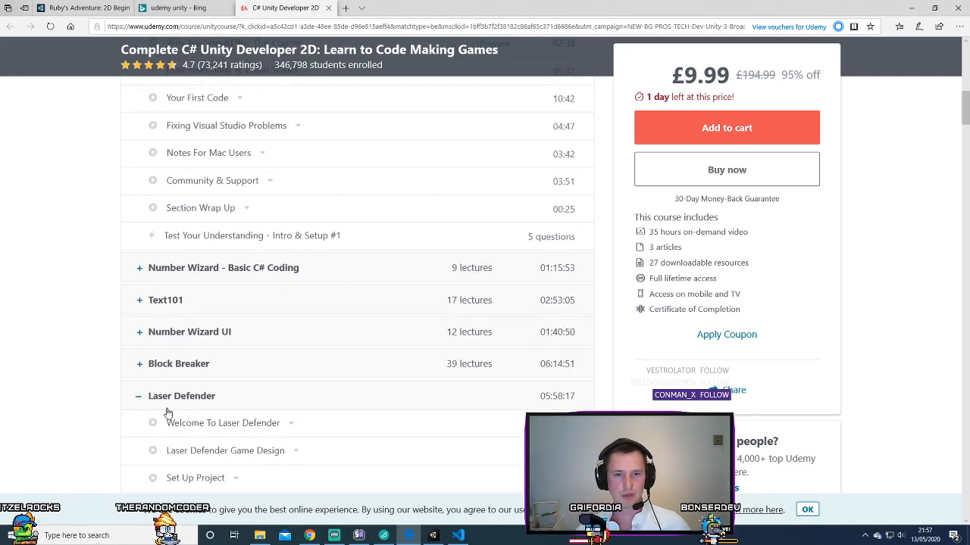
- Collapse the Laser Defender and Introduction & Setup sections of the course content
{"action": "left_click", "coordinate": [168, 397]}
{"action": "scroll", "coordinate": [151, 318], "scroll_direction": "up", "scroll_amount": 3}
{"action": "left_click", "coordinate": [141, 235]}
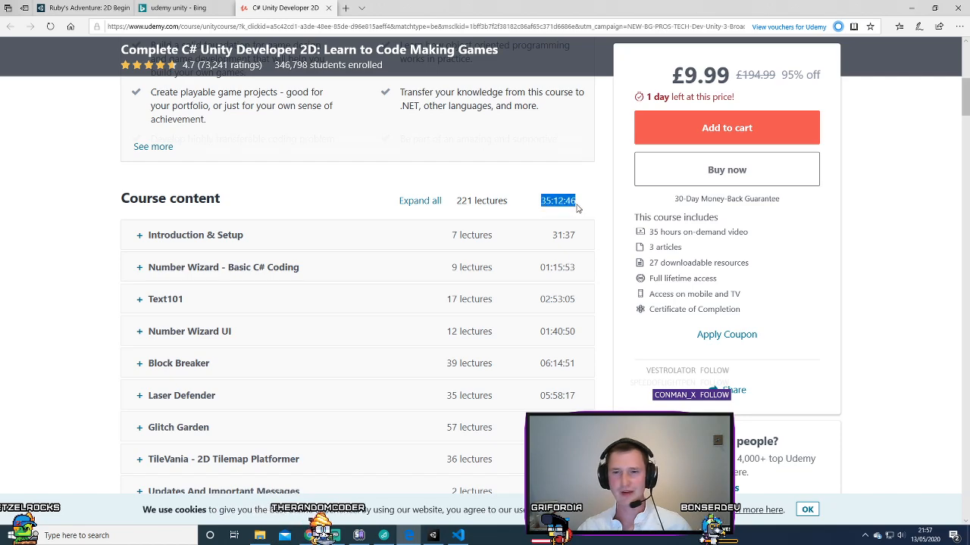
- Expand the TileVania - 2D Tilemap Platformer section and look through its lectures
{"action": "scroll", "coordinate": [364, 262], "scroll_direction": "down", "scroll_amount": 2}
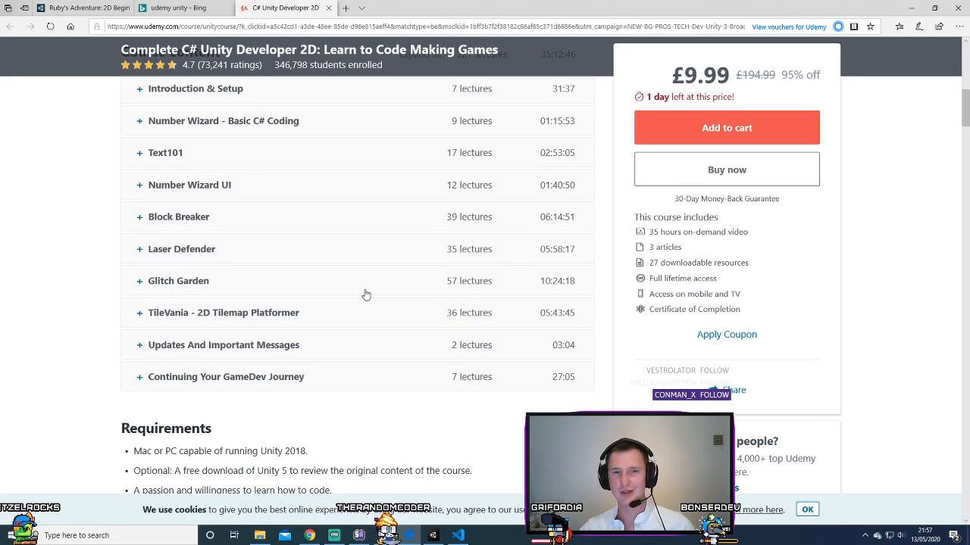
{"action": "left_click", "coordinate": [153, 321]}
{"action": "scroll", "coordinate": [270, 304], "scroll_direction": "down", "scroll_amount": 3}
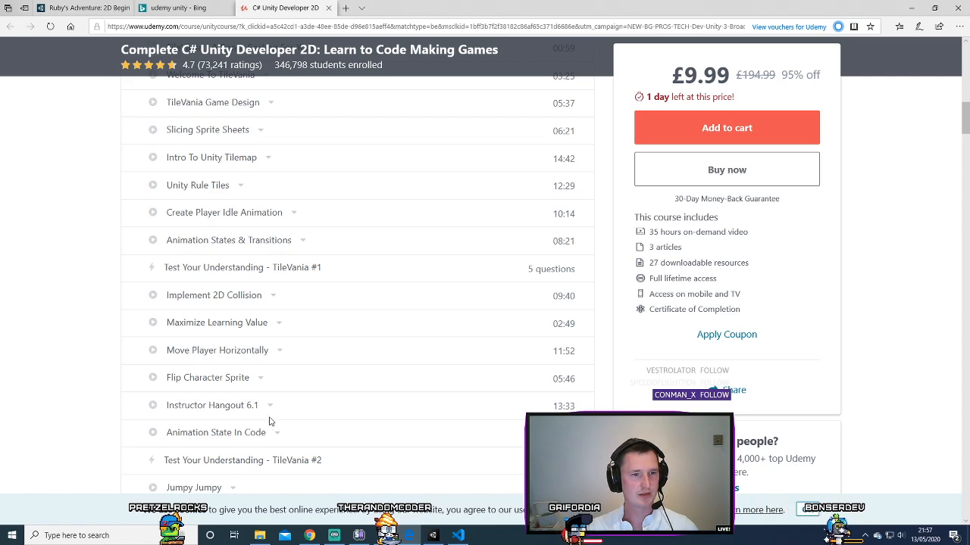
{"action": "scroll", "coordinate": [321, 426], "scroll_direction": "down", "scroll_amount": 1}
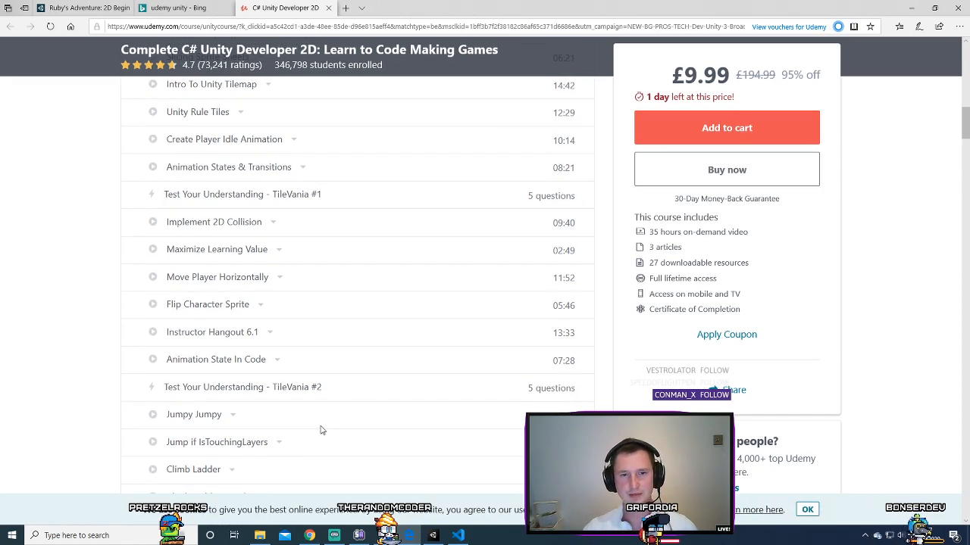